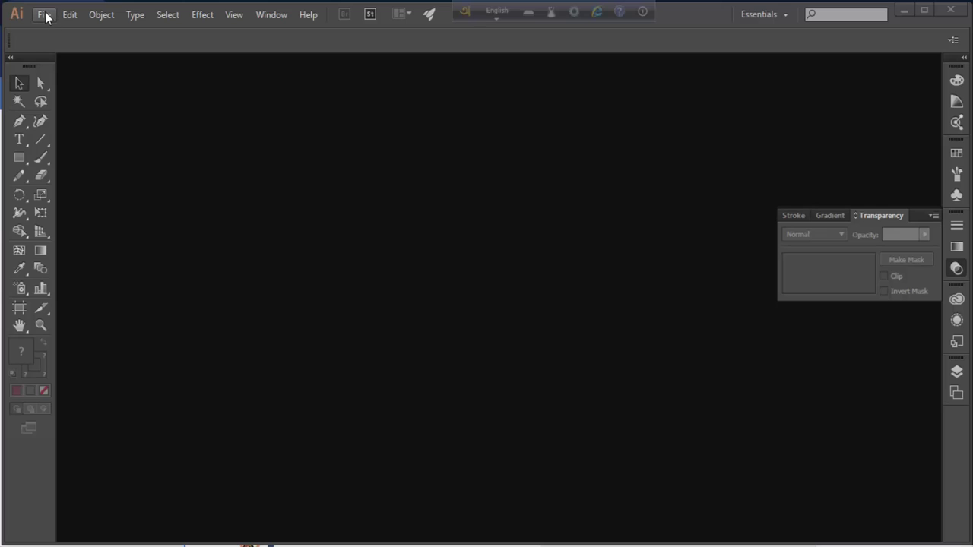
# Create a new 1980 × 1080 pixel document in RGB colour mode
pyautogui.click(44, 15)
pyautogui.click(57, 32)
pyautogui.click(429, 244)
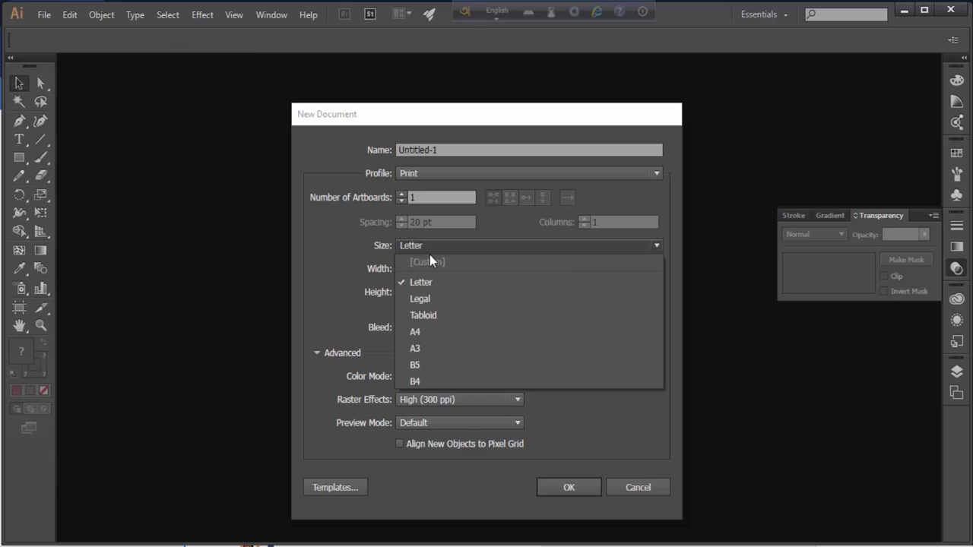
pyautogui.click(615, 270)
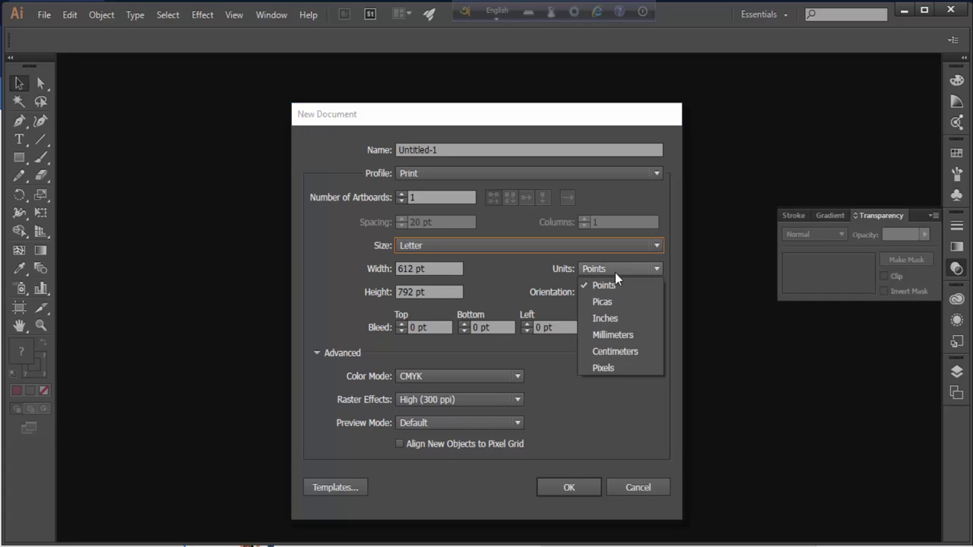
pyautogui.click(615, 366)
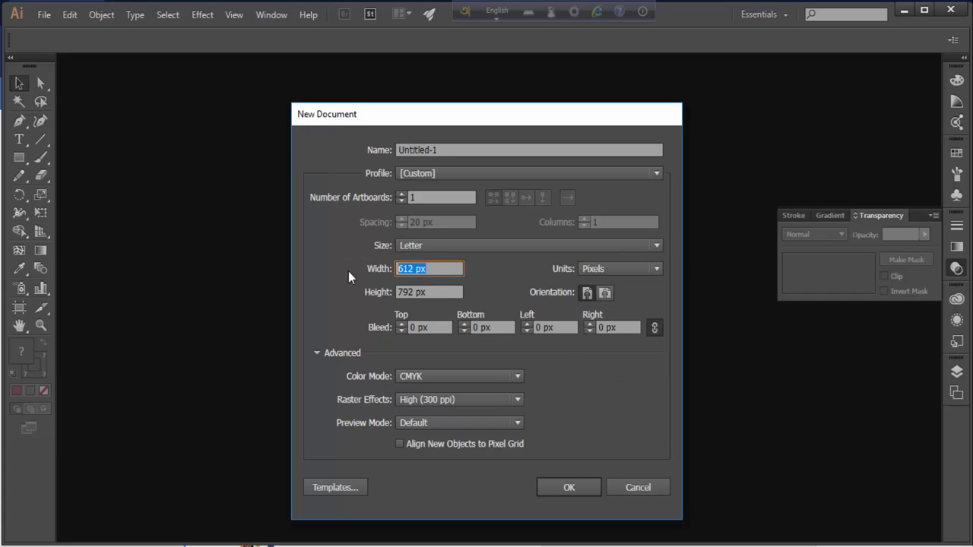
pyautogui.write('1980')
pyautogui.click(426, 288)
pyautogui.write('1080')
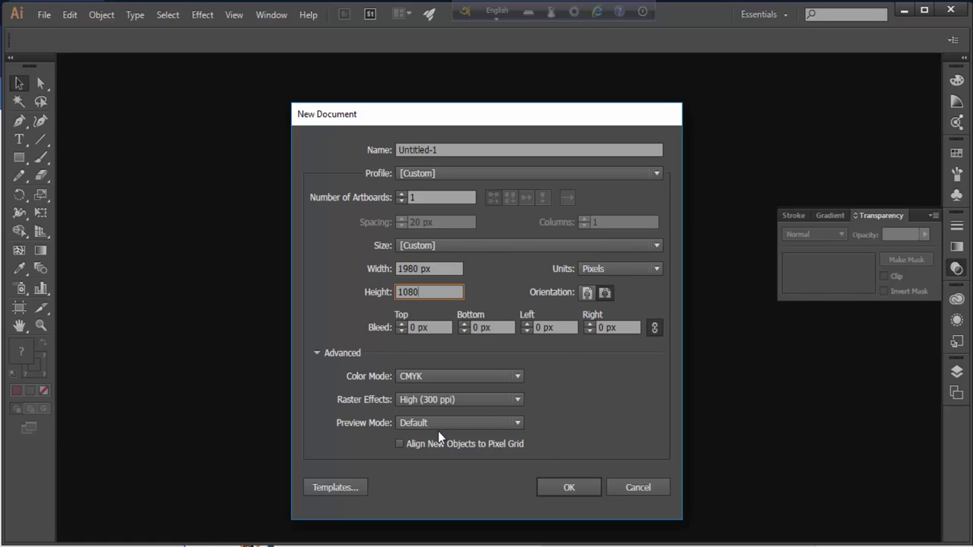
pyautogui.click(500, 379)
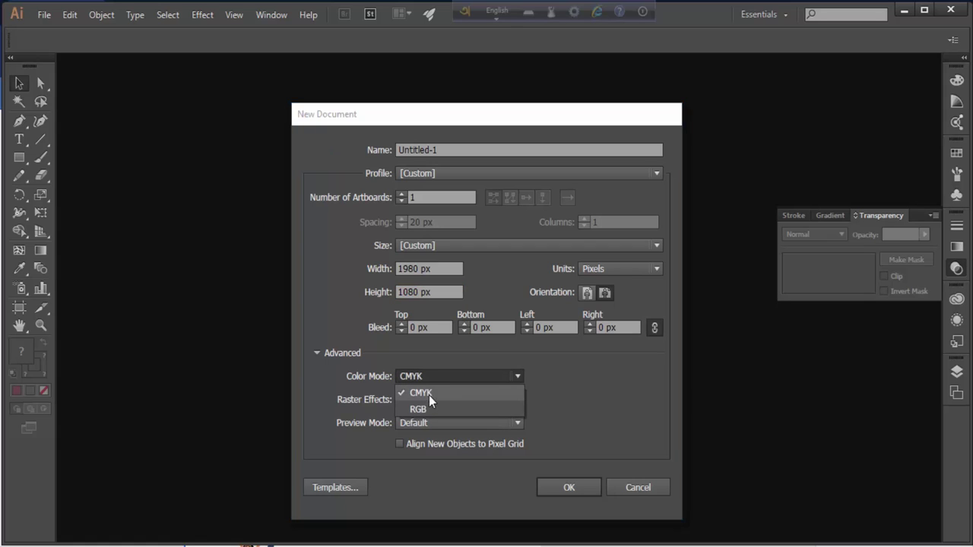
pyautogui.click(438, 405)
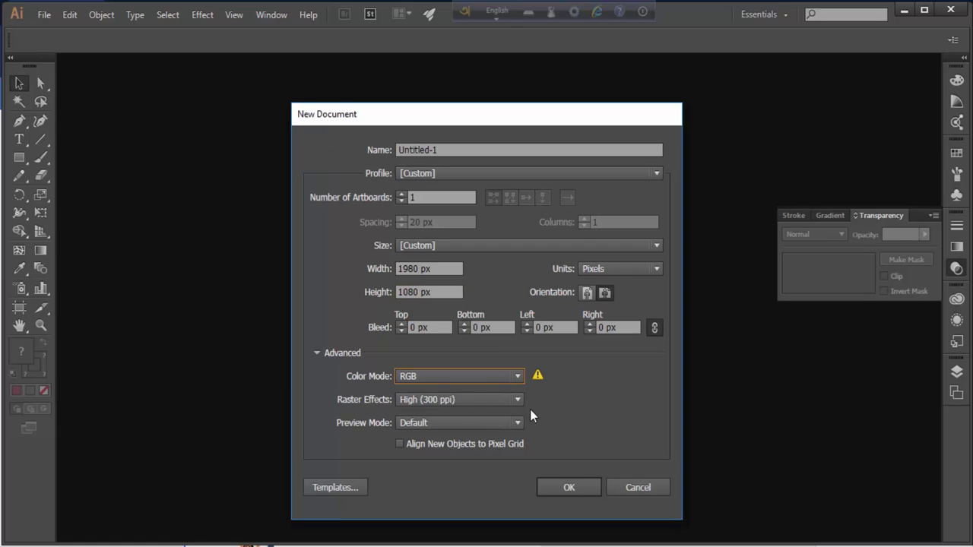
pyautogui.click(566, 488)
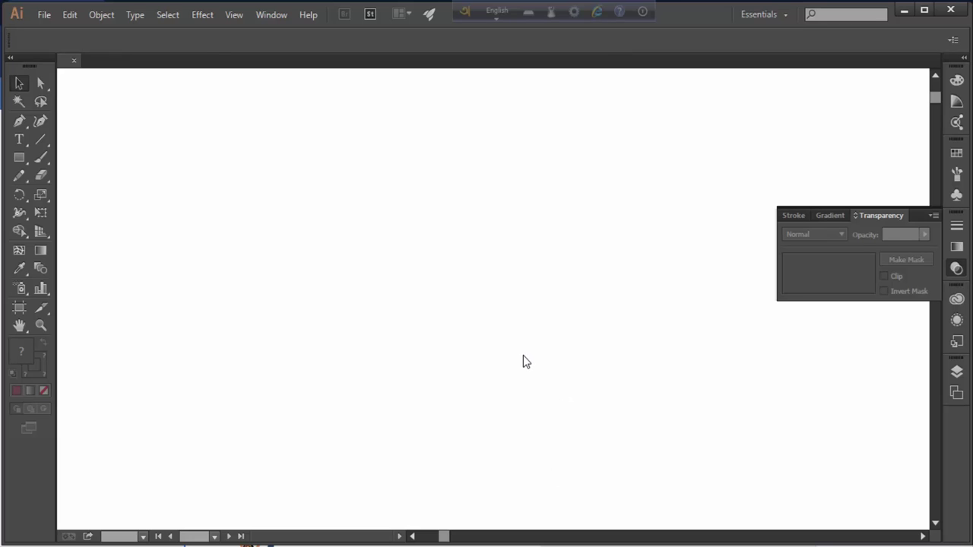
# Draw two stacked rectangles across the bottom of the artboard and select them
pyautogui.hotkey('ctrl', '0')
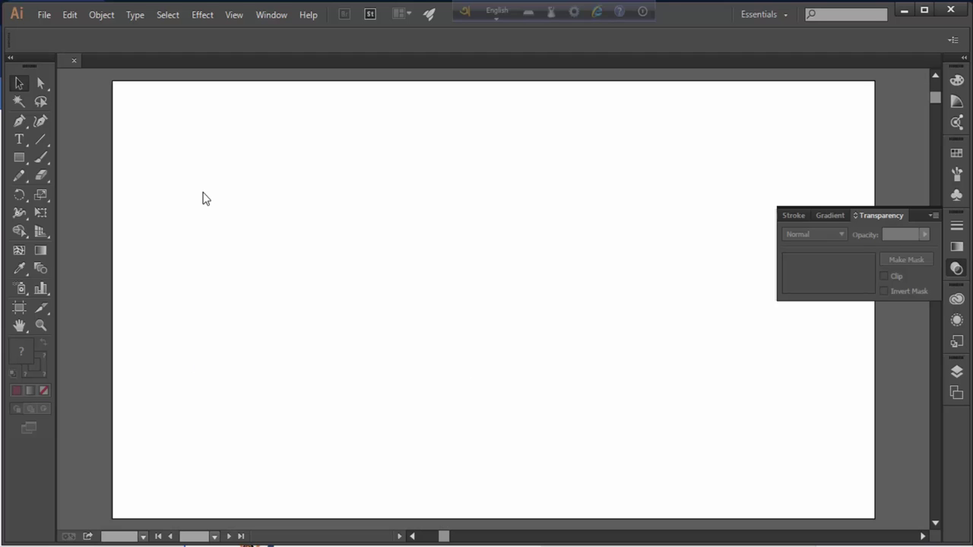
pyautogui.click(84, 156)
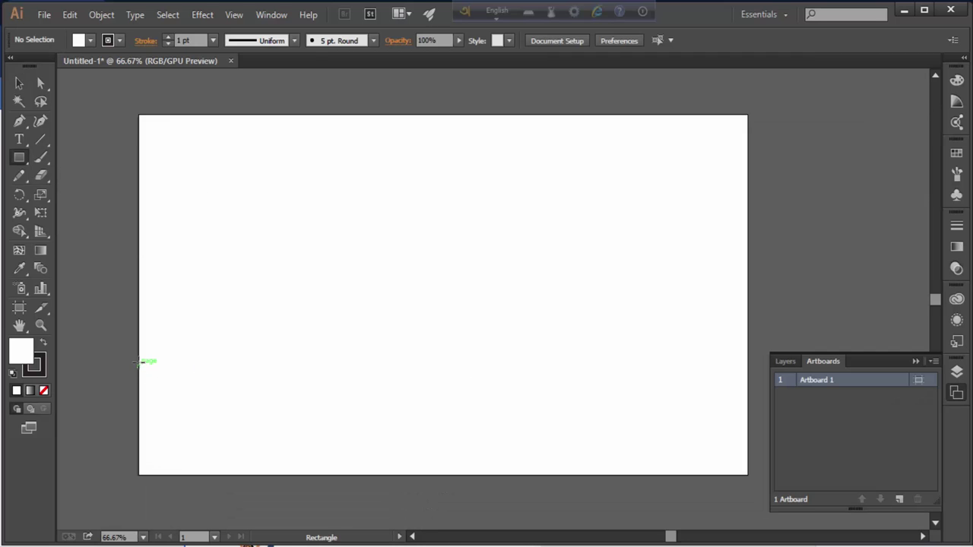
pyautogui.moveTo(140, 362); pyautogui.dragTo(748, 474)
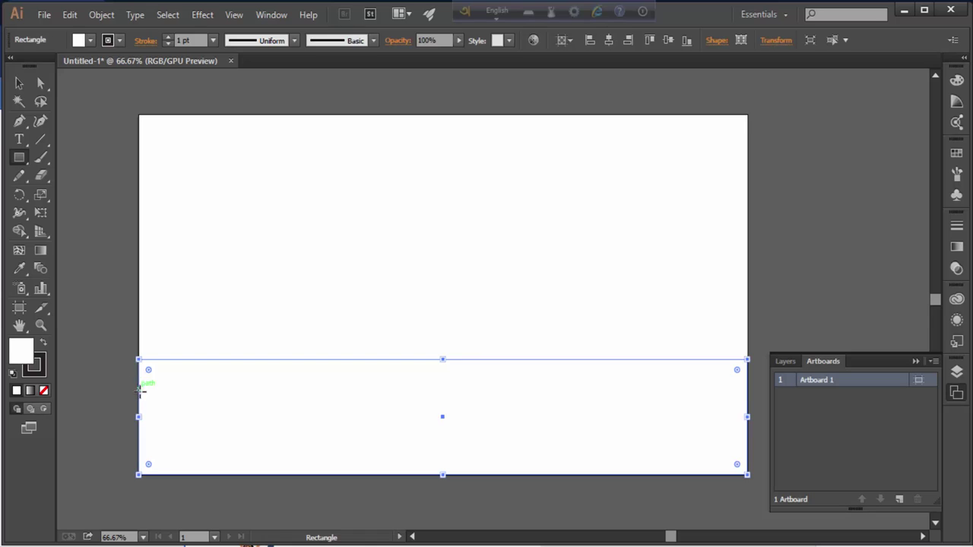
pyautogui.moveTo(139, 395); pyautogui.dragTo(749, 474)
pyautogui.press('v')
pyautogui.keyDown('shift'); pyautogui.click(221, 363); pyautogui.keyUp('shift')
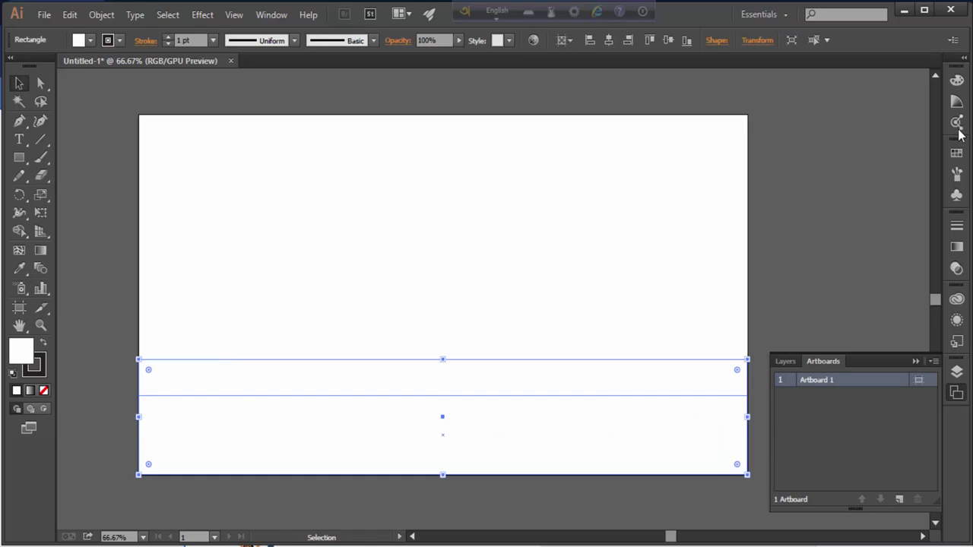
# Fill the band rectangles with a light pink from the Color Picker, with no stroke
pyautogui.click(956, 79)
pyautogui.click(956, 152)
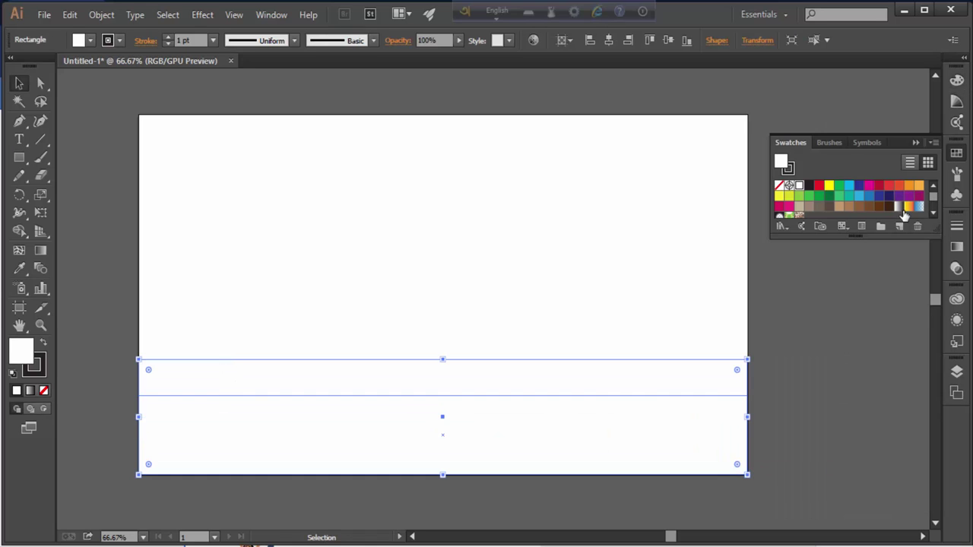
pyautogui.click(44, 389)
pyautogui.click(40, 343)
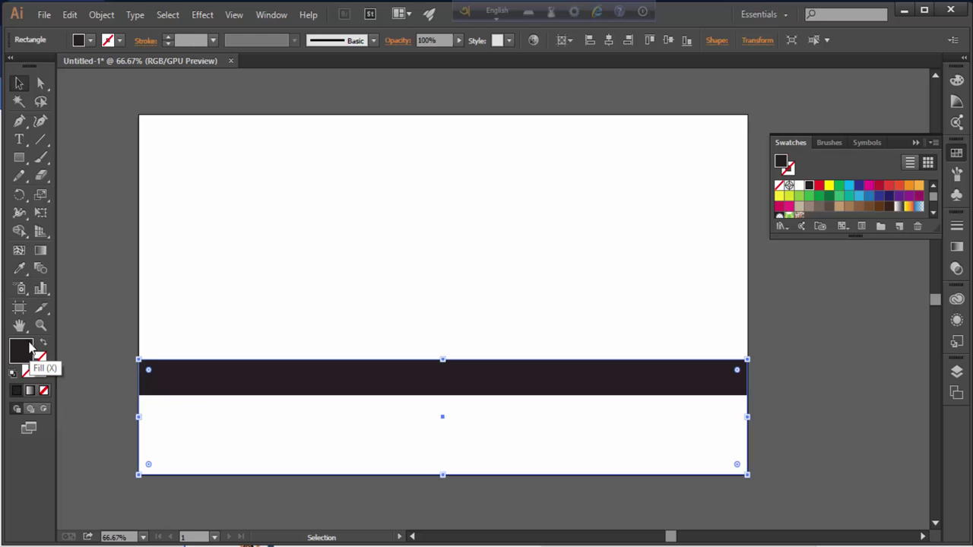
pyautogui.doubleClick(27, 354)
pyautogui.moveTo(504, 228); pyautogui.dragTo(504, 209)
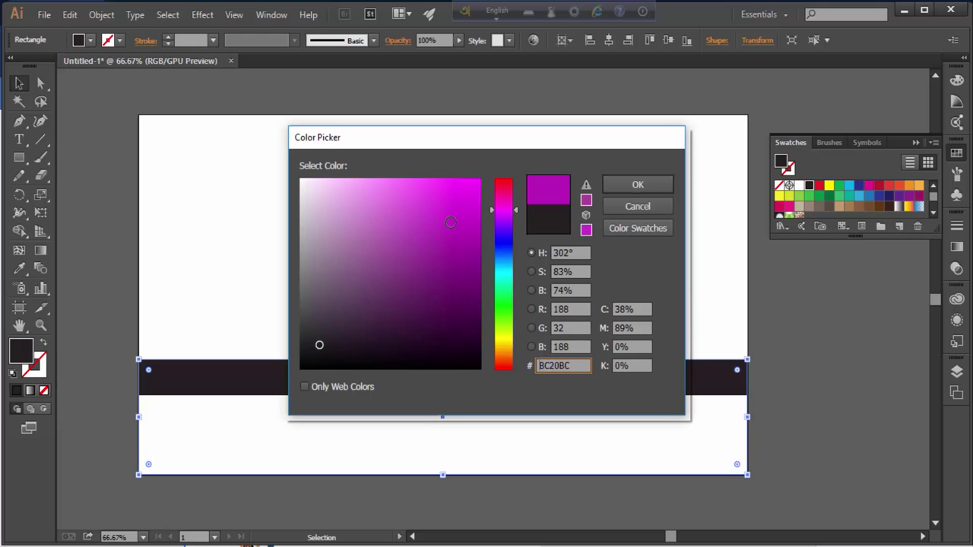
pyautogui.moveTo(443, 254)
pyautogui.mouseDown()
pyautogui.moveTo(391, 258)
pyautogui.moveTo(373, 224)
pyautogui.mouseUp()
pyautogui.click(637, 185)
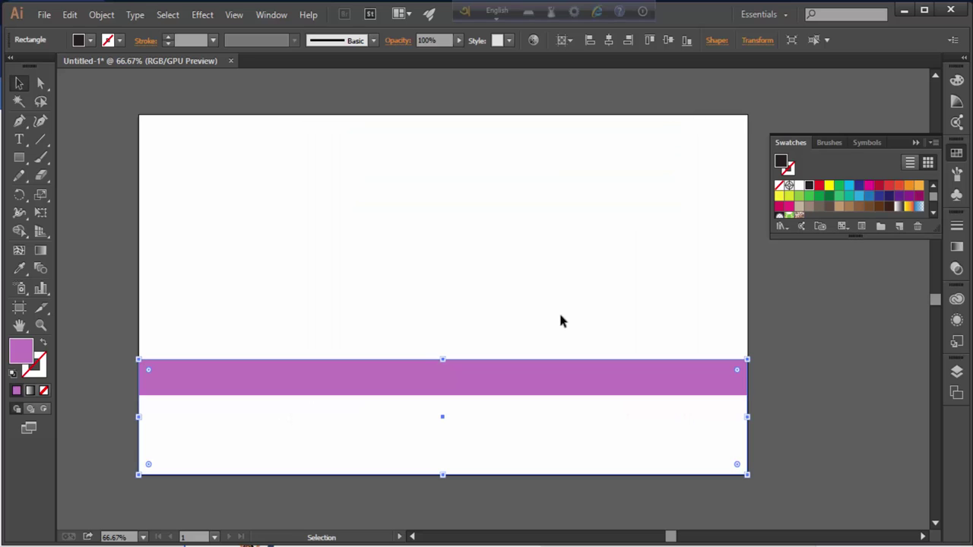
# Draw a small pink rectangle just outside the artboard's left edge
pyautogui.click(22, 158)
pyautogui.moveTo(79, 137); pyautogui.dragTo(113, 200)
pyautogui.click(19, 84)
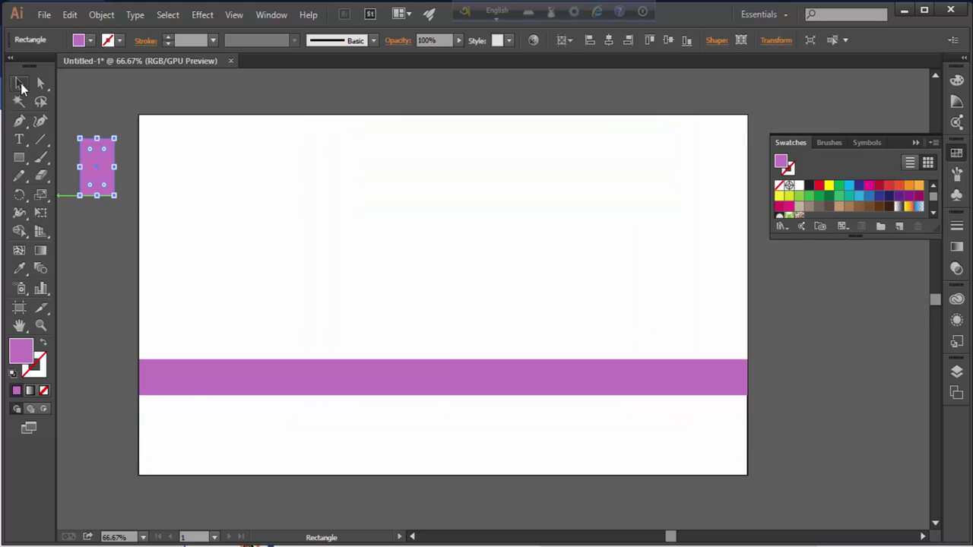
pyautogui.moveTo(68, 174)
pyautogui.mouseDown()
pyautogui.moveTo(213, 192)
pyautogui.moveTo(255, 185)
pyautogui.moveTo(198, 284)
pyautogui.mouseUp()
# Duplicate the small pink rectangle and apply a linear gradient to the band
pyautogui.click(257, 280)
pyautogui.click(956, 152)
pyautogui.click(957, 246)
pyautogui.click(800, 331)
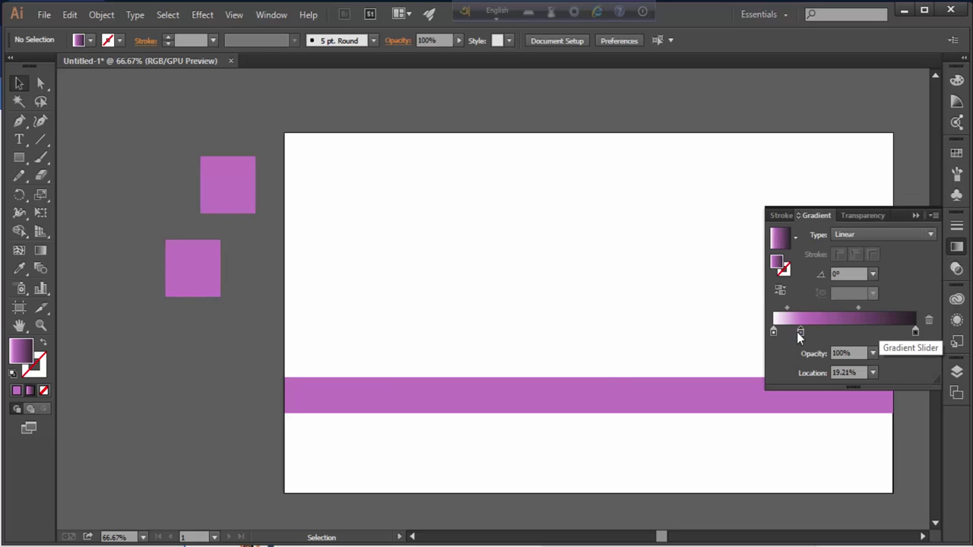
pyautogui.click(787, 393)
pyautogui.click(833, 322)
# Rearrange the band's gradient stops, keeping it mostly pink with an 84% black end
pyautogui.hscroll(3, 676, 410)
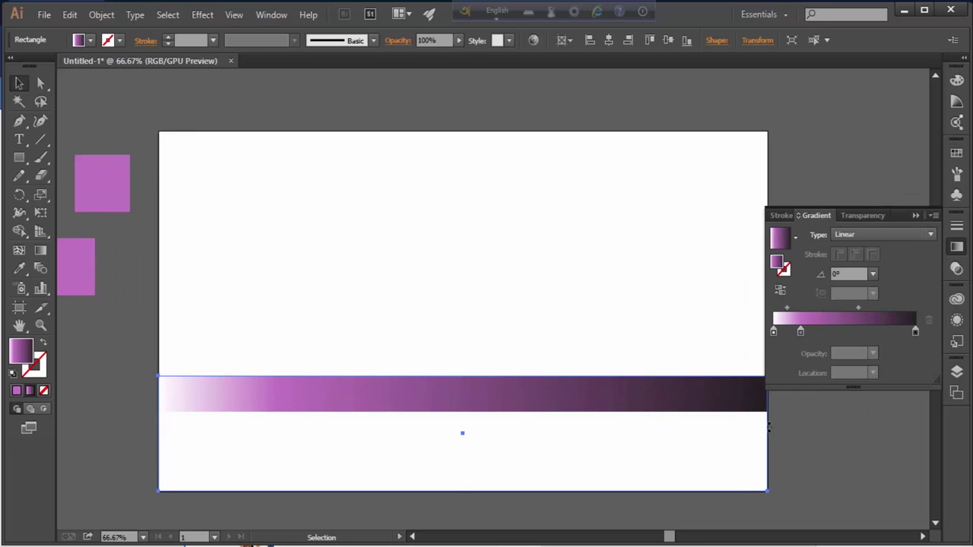
pyautogui.moveTo(775, 331)
pyautogui.mouseDown()
pyautogui.moveTo(762, 439)
pyautogui.moveTo(717, 392)
pyautogui.mouseUp()
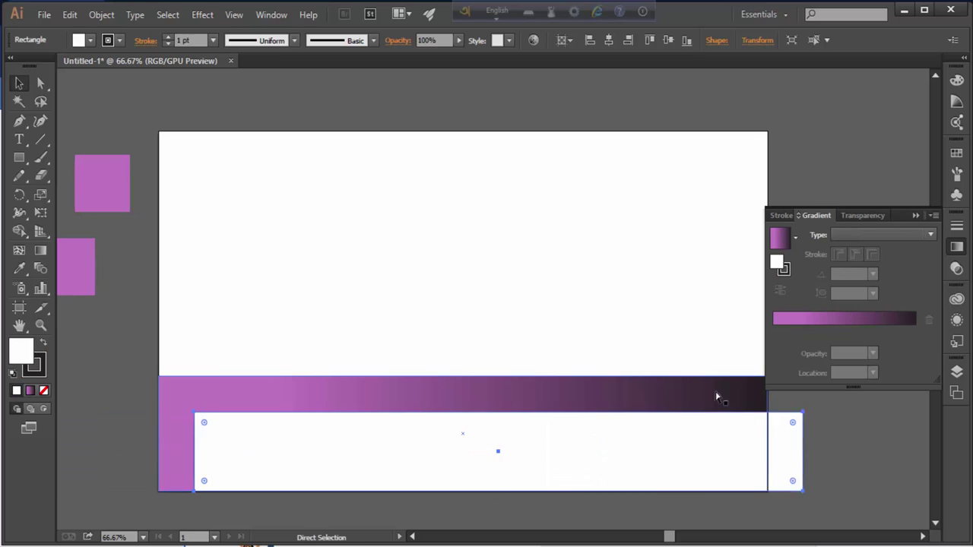
pyautogui.hotkey('ctrl', 'z')
pyautogui.moveTo(915, 332)
pyautogui.mouseDown()
pyautogui.moveTo(864, 331)
pyautogui.moveTo(915, 332)
pyautogui.mouseUp()
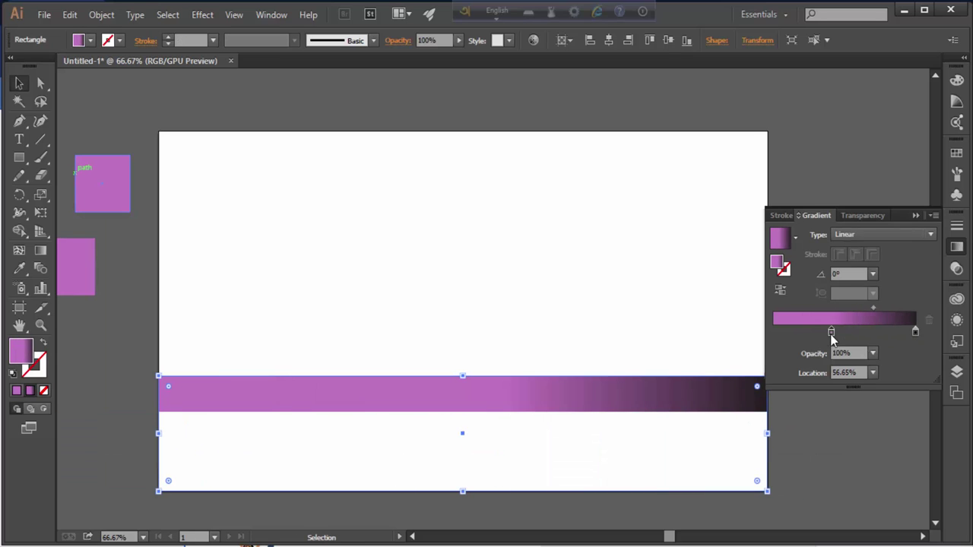
pyautogui.moveTo(800, 331); pyautogui.dragTo(859, 331)
pyautogui.doubleClick(916, 332)
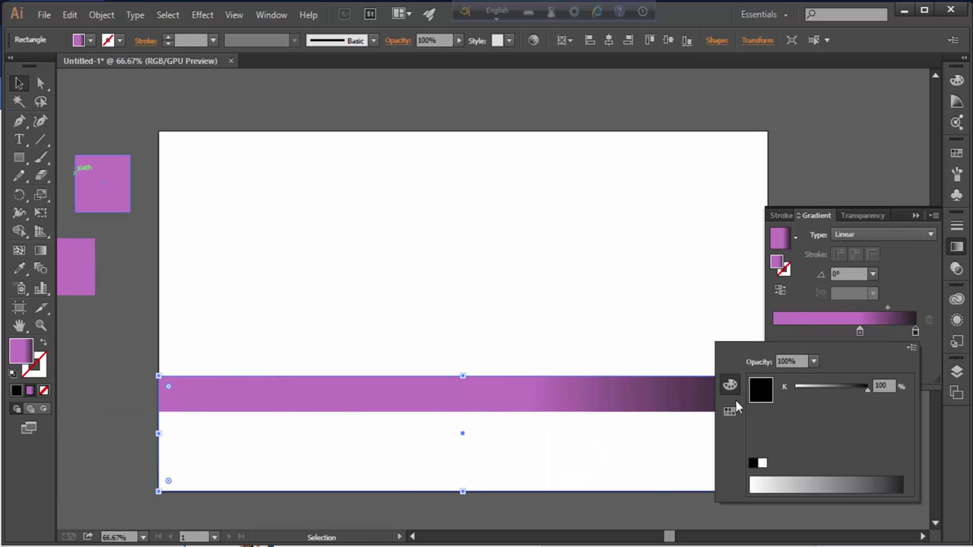
pyautogui.moveTo(854, 386)
pyautogui.mouseDown()
pyautogui.moveTo(836, 386)
pyautogui.moveTo(853, 388)
pyautogui.mouseUp()
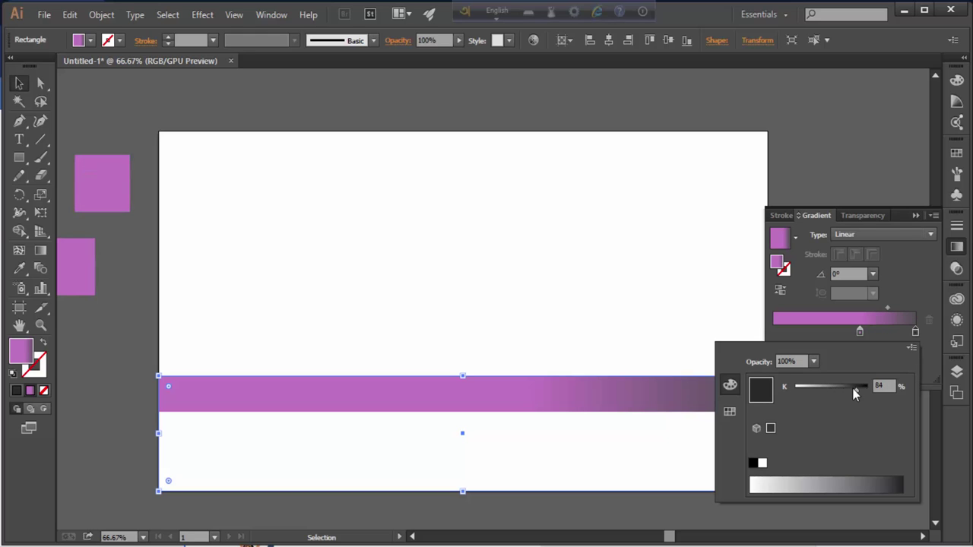
pyautogui.press('Escape')
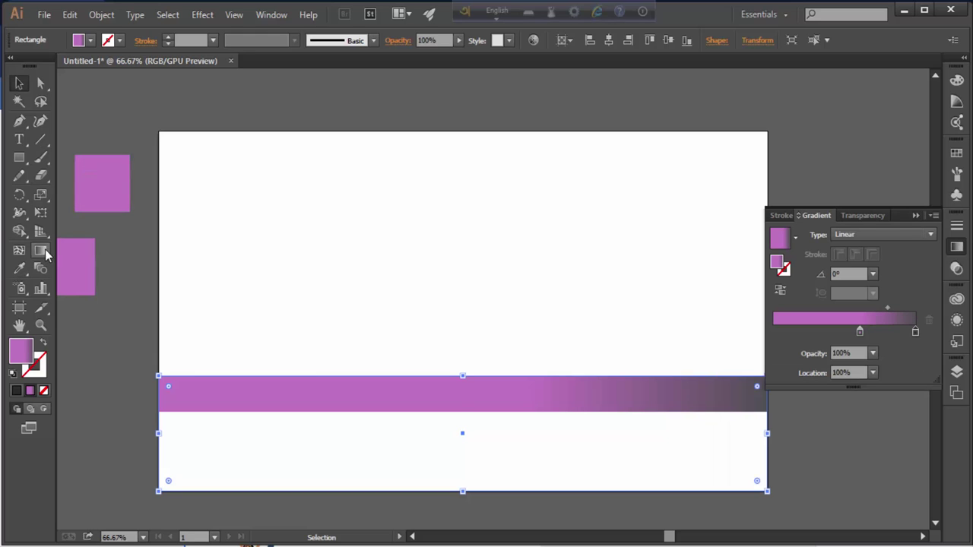
# Redirect the band's gradient to run vertically with the Gradient tool
pyautogui.click(40, 250)
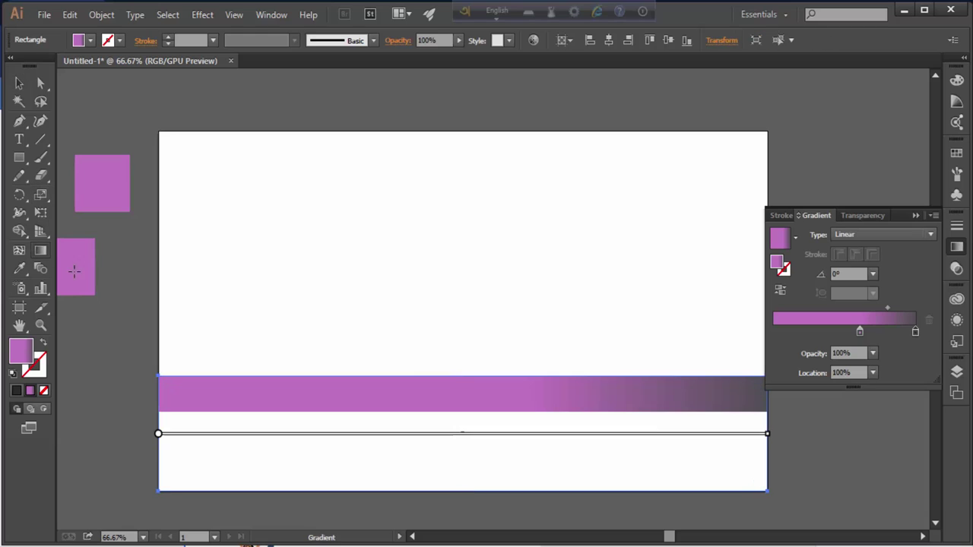
pyautogui.moveTo(461, 384); pyautogui.dragTo(463, 491)
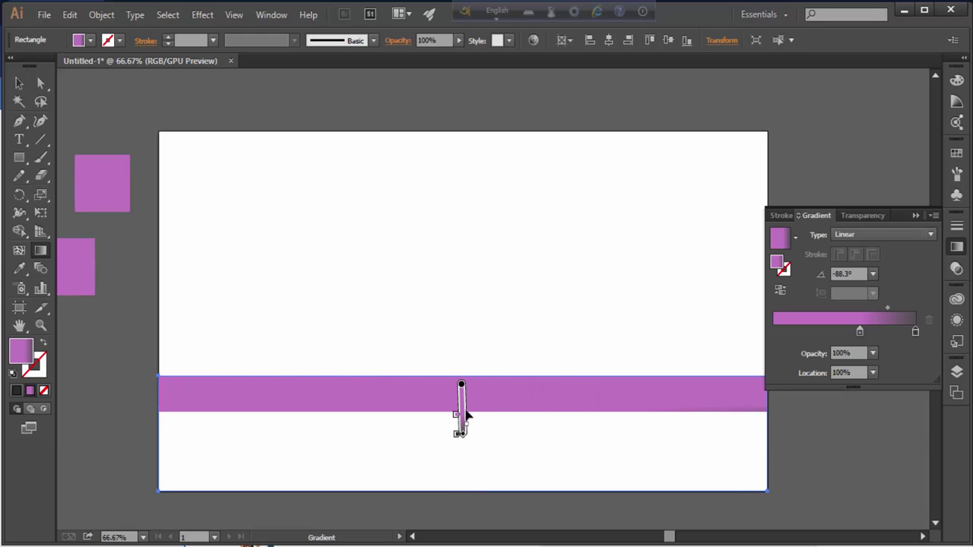
pyautogui.moveTo(859, 331); pyautogui.dragTo(836, 331)
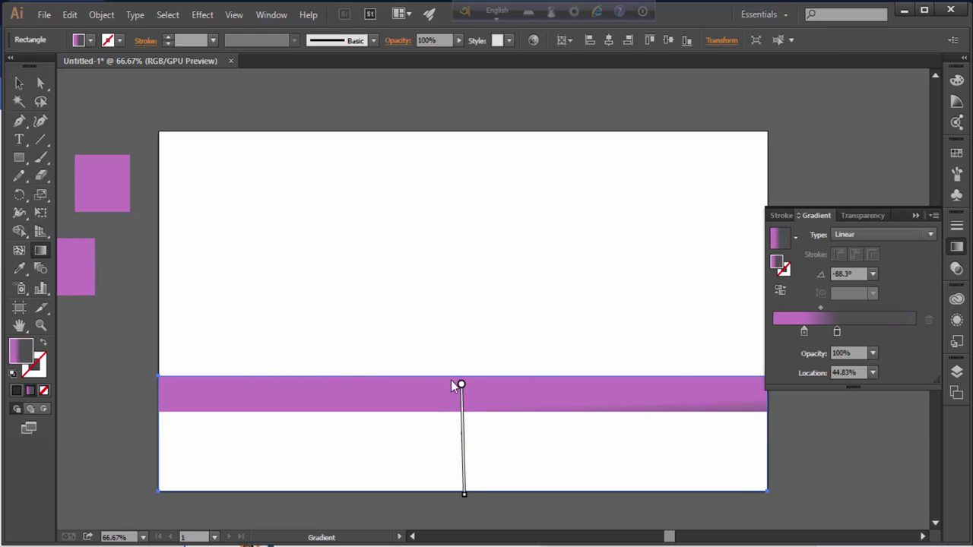
pyautogui.moveTo(458, 385); pyautogui.dragTo(460, 479)
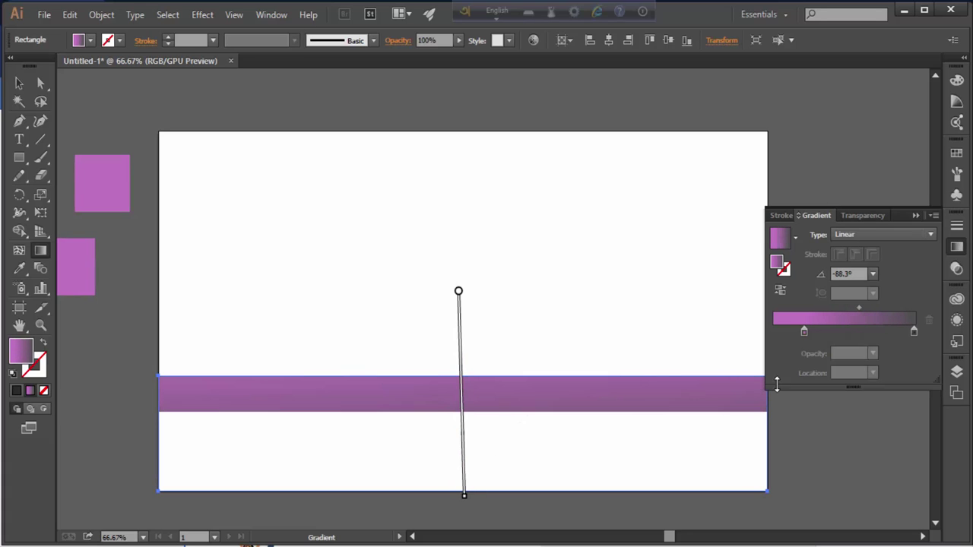
pyautogui.scroll(-2, 572, 398)
# Select the lower rectangle and try a green fill, then cancel it
pyautogui.click(573, 398)
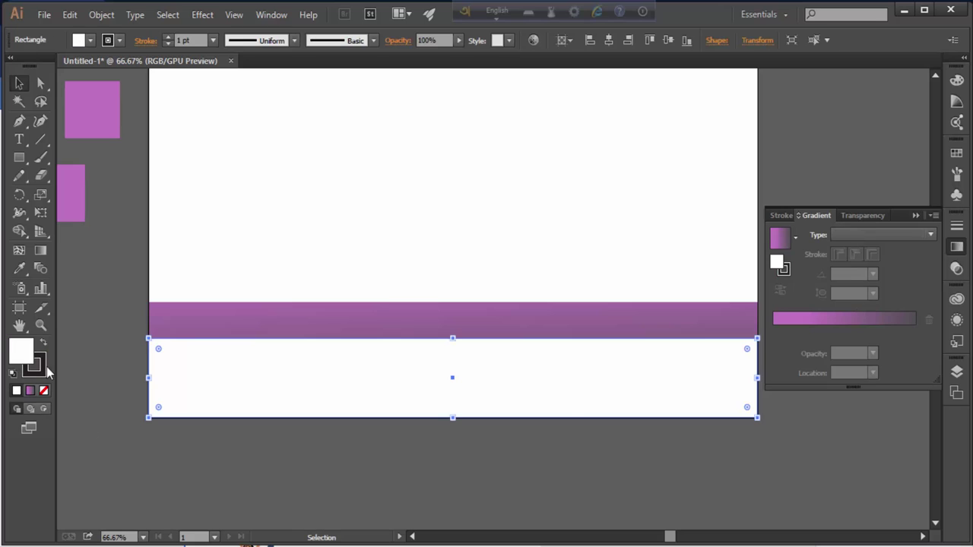
pyautogui.doubleClick(19, 351)
pyautogui.moveTo(501, 261); pyautogui.dragTo(497, 319)
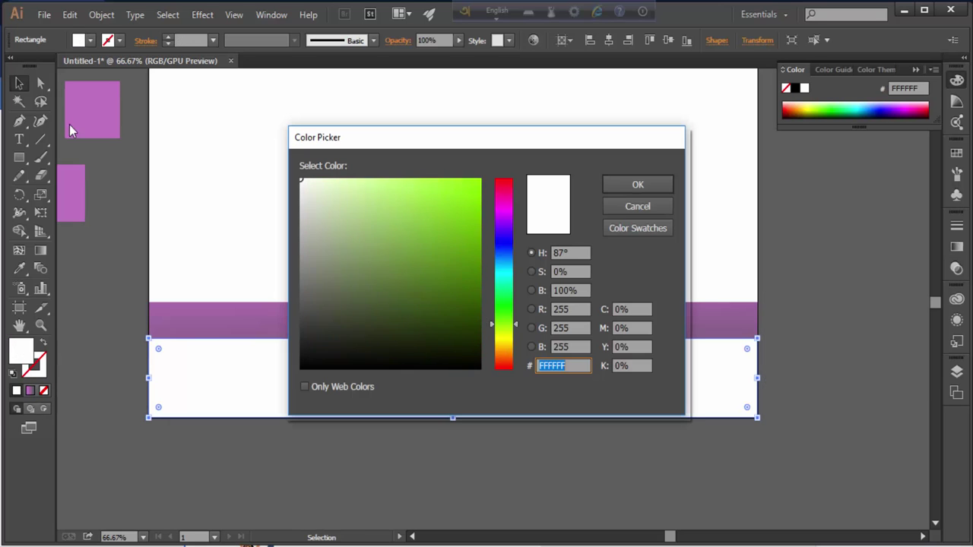
pyautogui.click(646, 206)
pyautogui.click(266, 378)
# Sample the pink square's colour, then give the lower rectangle a dark purple fill
pyautogui.press('i')
pyautogui.click(95, 107)
pyautogui.doubleClick(19, 350)
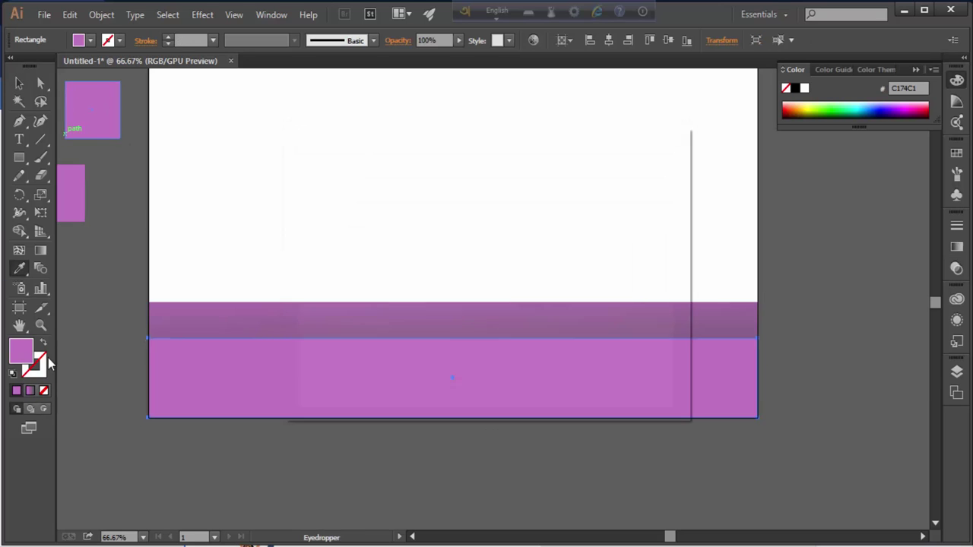
pyautogui.click(411, 326)
pyautogui.moveTo(410, 326); pyautogui.dragTo(480, 312)
pyautogui.click(649, 188)
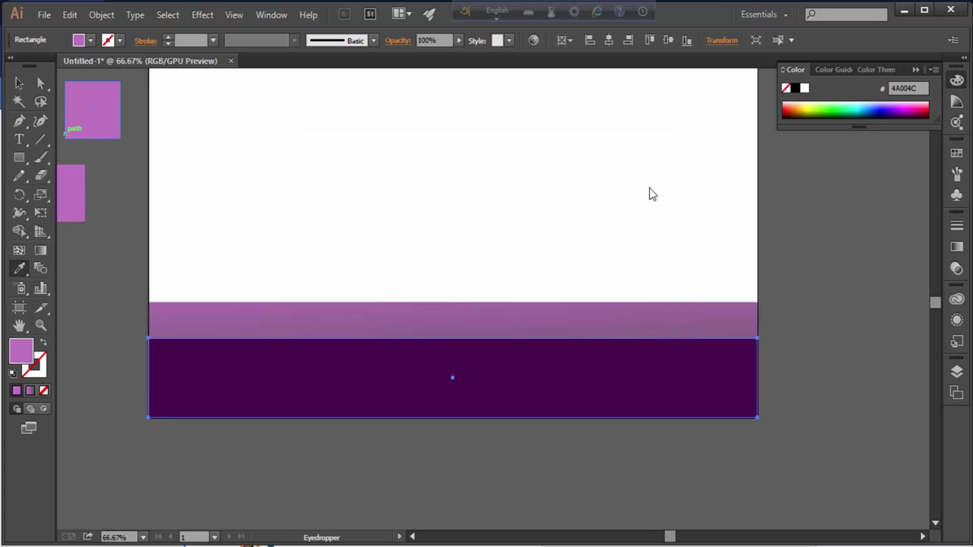
pyautogui.press('v')
pyautogui.click(632, 243)
# Apply a radial gradient to the lower rectangle from the undocked Gradient panel
pyautogui.click(478, 386)
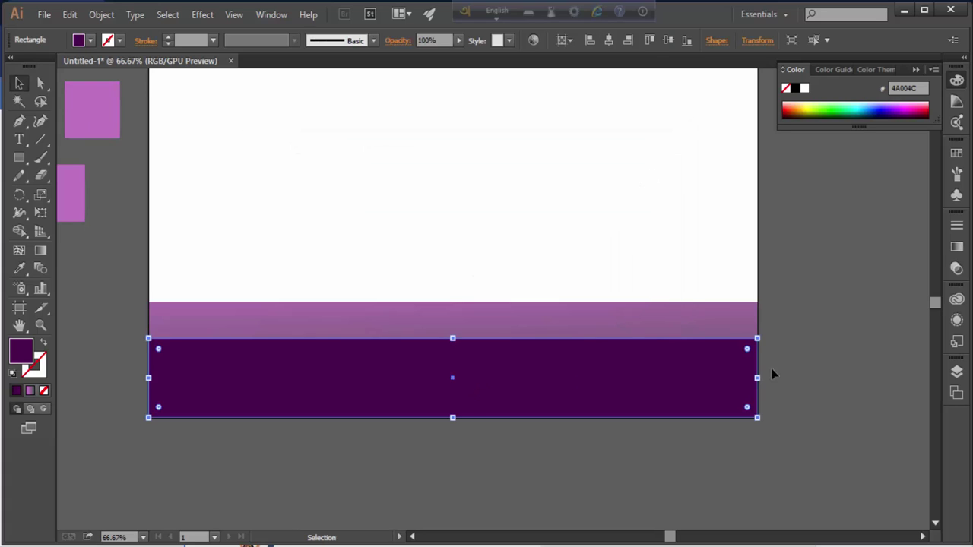
pyautogui.click(957, 264)
pyautogui.moveTo(830, 216); pyautogui.dragTo(790, 345)
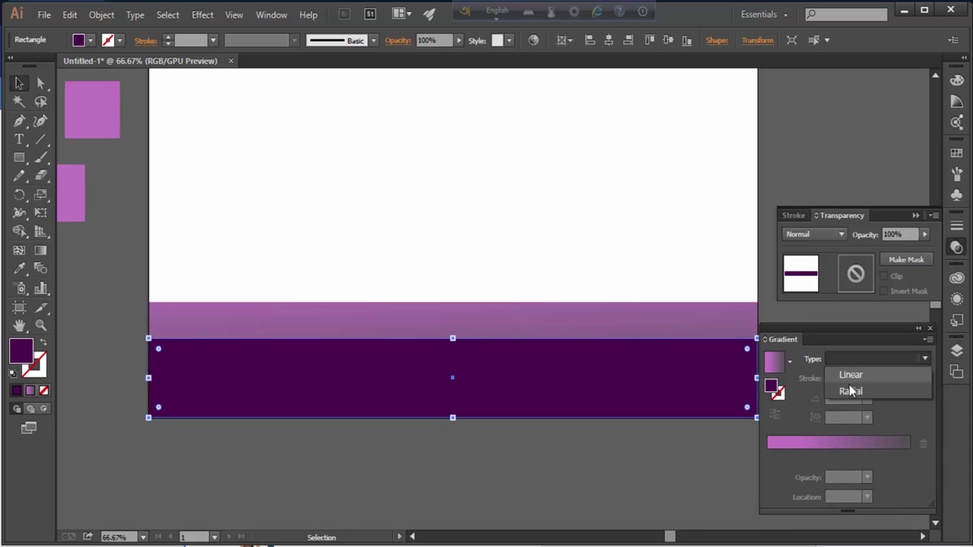
pyautogui.click(807, 456)
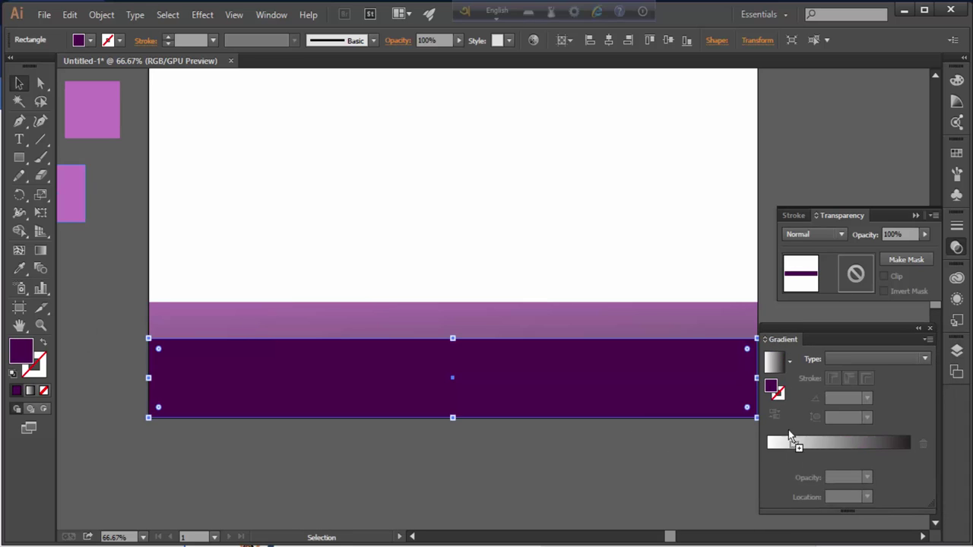
pyautogui.click(797, 455)
pyautogui.click(767, 456)
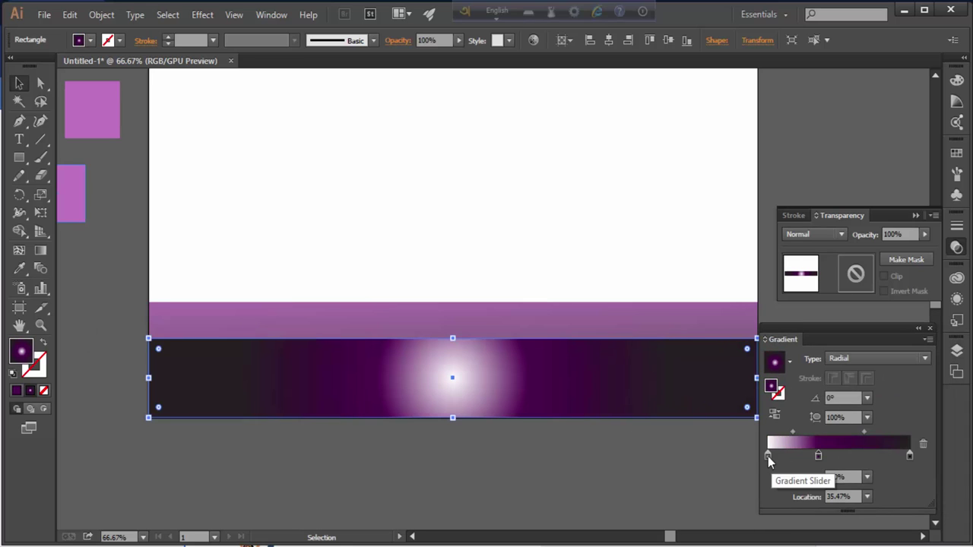
# Adjust the radial gradient's white centre glow and recolour its outer stop dark navy
pyautogui.moveTo(909, 455); pyautogui.dragTo(909, 495)
pyautogui.moveTo(817, 455); pyautogui.dragTo(904, 456)
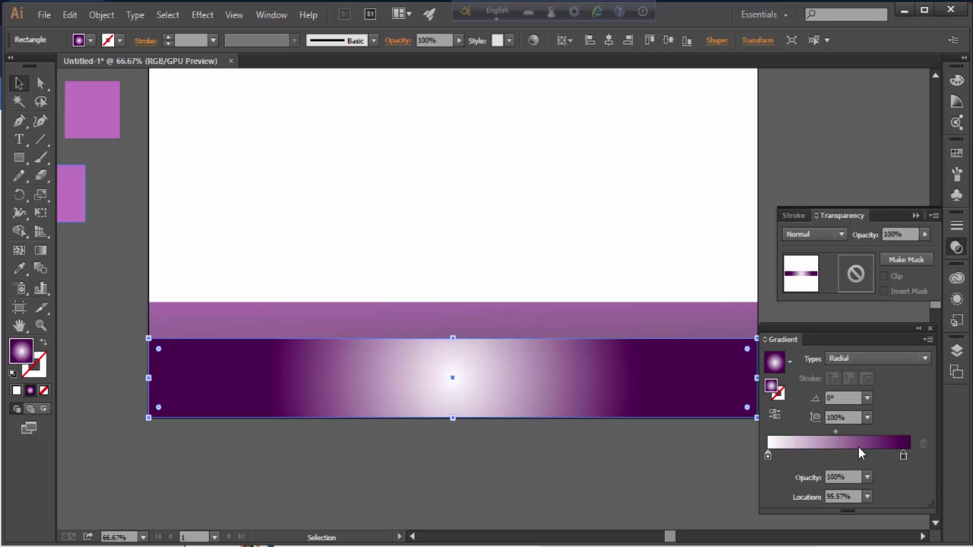
pyautogui.moveTo(830, 432); pyautogui.dragTo(795, 431)
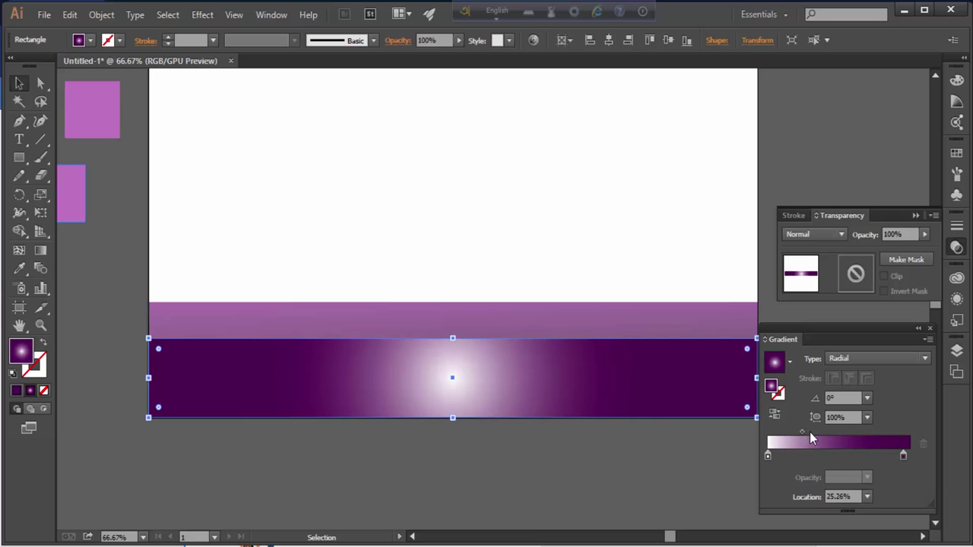
pyautogui.click(903, 456)
pyautogui.doubleClick(903, 456)
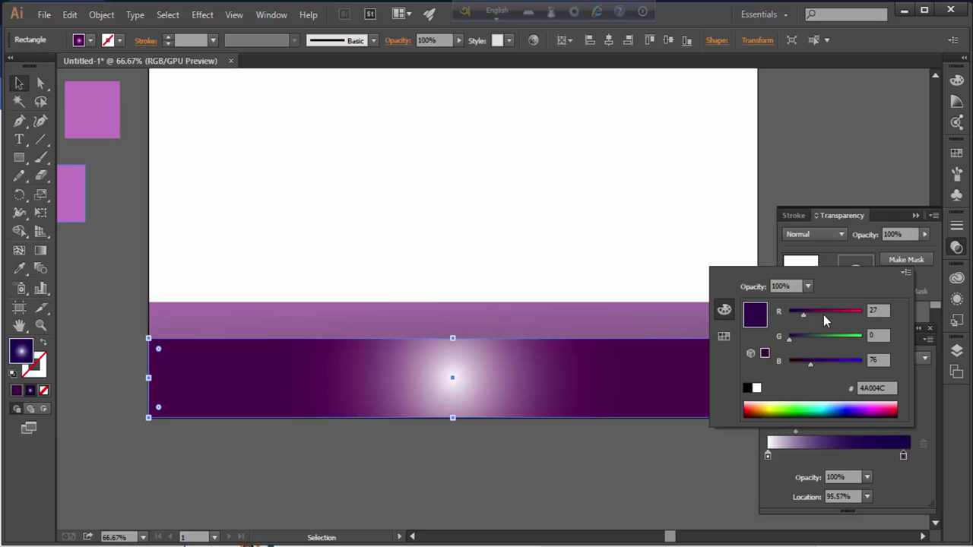
pyautogui.moveTo(810, 313)
pyautogui.mouseDown()
pyautogui.moveTo(826, 315)
pyautogui.moveTo(805, 313)
pyautogui.moveTo(803, 342)
pyautogui.moveTo(795, 340)
pyautogui.moveTo(806, 362)
pyautogui.mouseUp()
pyautogui.moveTo(804, 314)
pyautogui.mouseDown()
pyautogui.moveTo(796, 319)
pyautogui.moveTo(824, 341)
pyautogui.mouseUp()
# Turn the outer stop green, then try a darker colour for the pink square and cancel
pyautogui.click(180, 257)
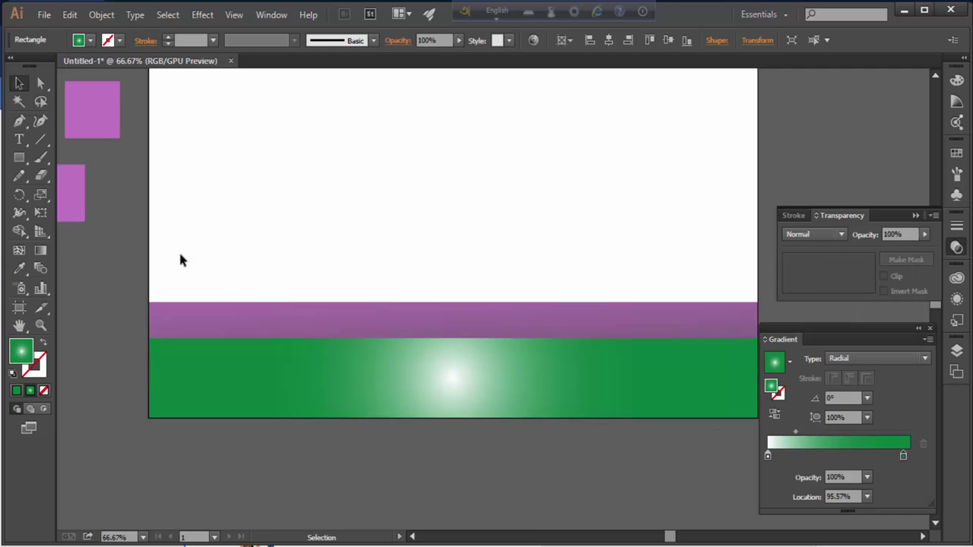
pyautogui.click(144, 235)
pyautogui.doubleClick(23, 353)
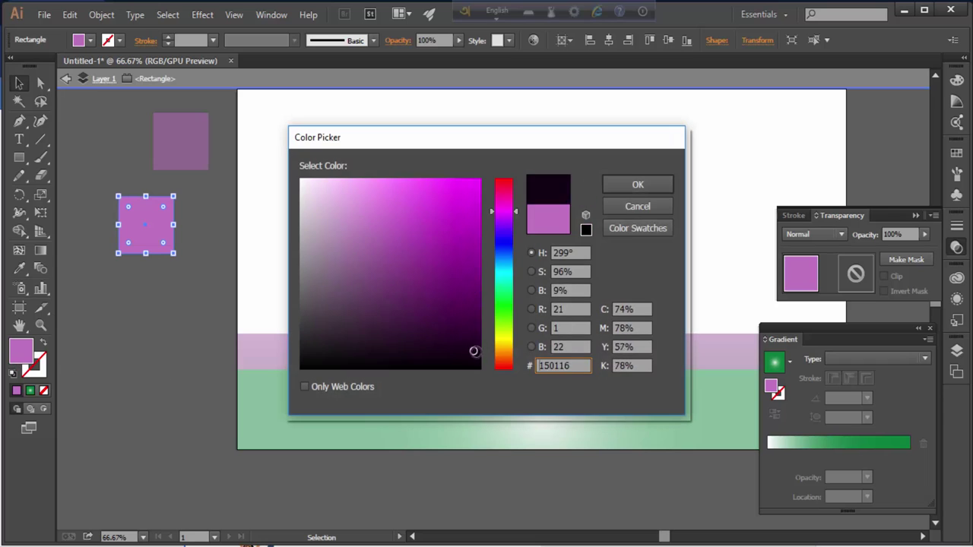
pyautogui.moveTo(341, 325)
pyautogui.mouseDown()
pyautogui.moveTo(365, 232)
pyautogui.moveTo(337, 319)
pyautogui.moveTo(339, 307)
pyautogui.mouseUp()
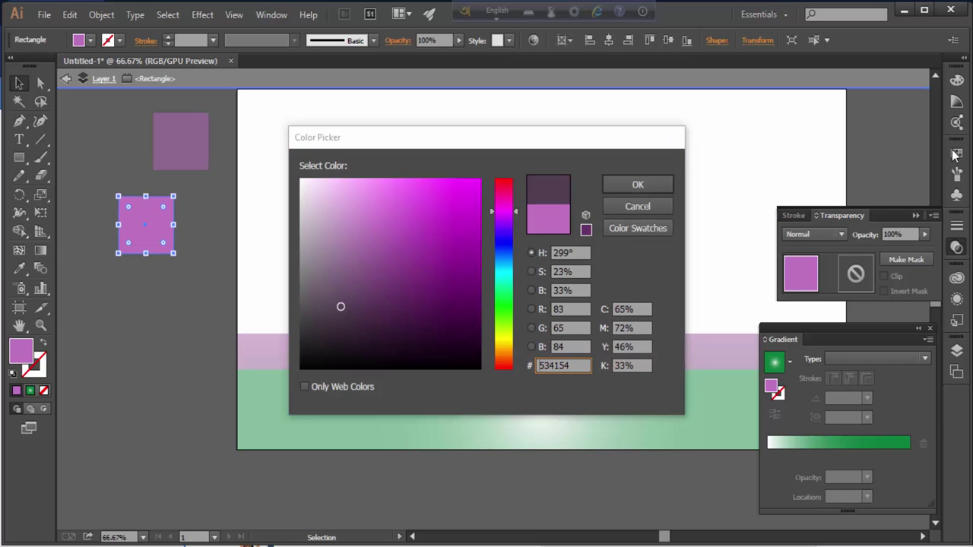
pyautogui.press('Escape')
# Exit isolation mode and refill the lower rectangle with navy, then reapply the radial gradient
pyautogui.click(957, 156)
pyautogui.click(640, 402)
pyautogui.doubleClick(187, 349)
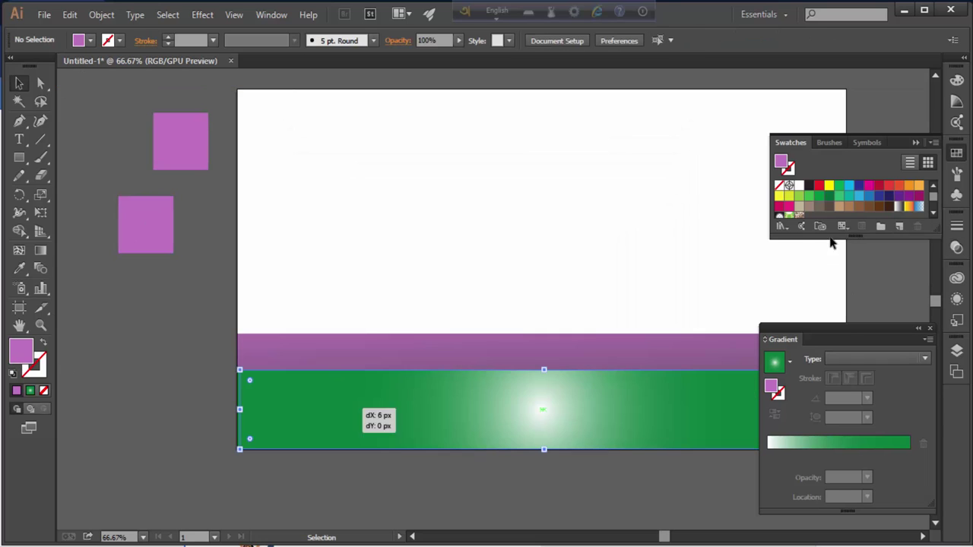
pyautogui.click(889, 196)
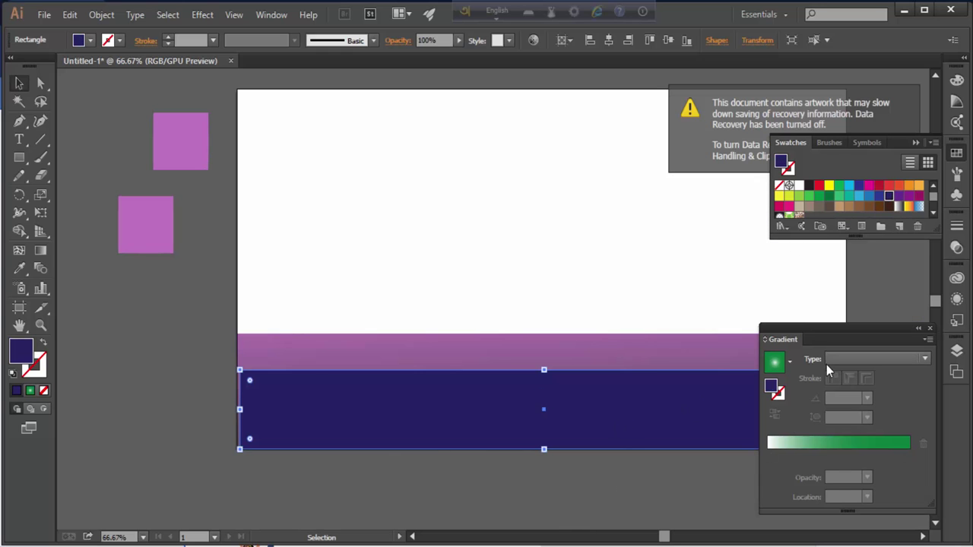
pyautogui.click(819, 444)
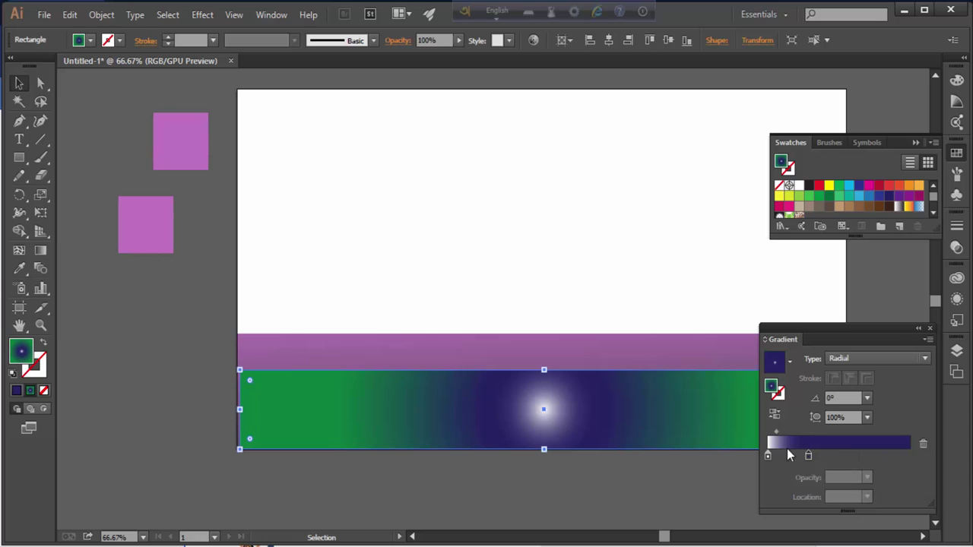
# Recolour the outer gradient stop magenta-pink and widen the white centre glow
pyautogui.doubleClick(909, 454)
pyautogui.moveTo(806, 338)
pyautogui.mouseDown()
pyautogui.moveTo(795, 338)
pyautogui.moveTo(828, 336)
pyautogui.moveTo(834, 362)
pyautogui.moveTo(802, 341)
pyautogui.moveTo(815, 339)
pyautogui.mouseUp()
pyautogui.moveTo(834, 362); pyautogui.dragTo(846, 363)
pyautogui.moveTo(800, 313); pyautogui.dragTo(858, 313)
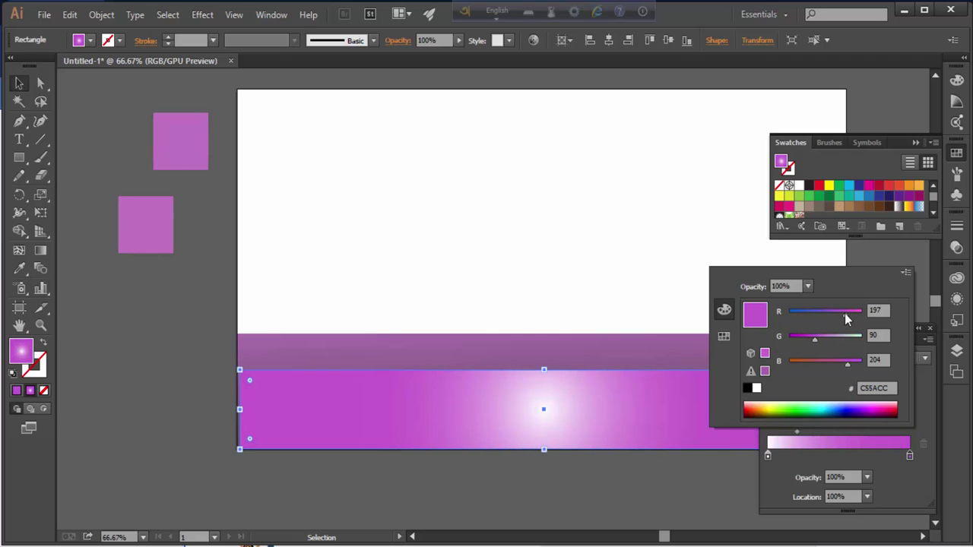
pyautogui.moveTo(849, 361); pyautogui.dragTo(851, 361)
pyautogui.moveTo(858, 313)
pyautogui.mouseDown()
pyautogui.moveTo(830, 317)
pyautogui.moveTo(830, 337)
pyautogui.moveTo(845, 337)
pyautogui.moveTo(821, 337)
pyautogui.mouseUp()
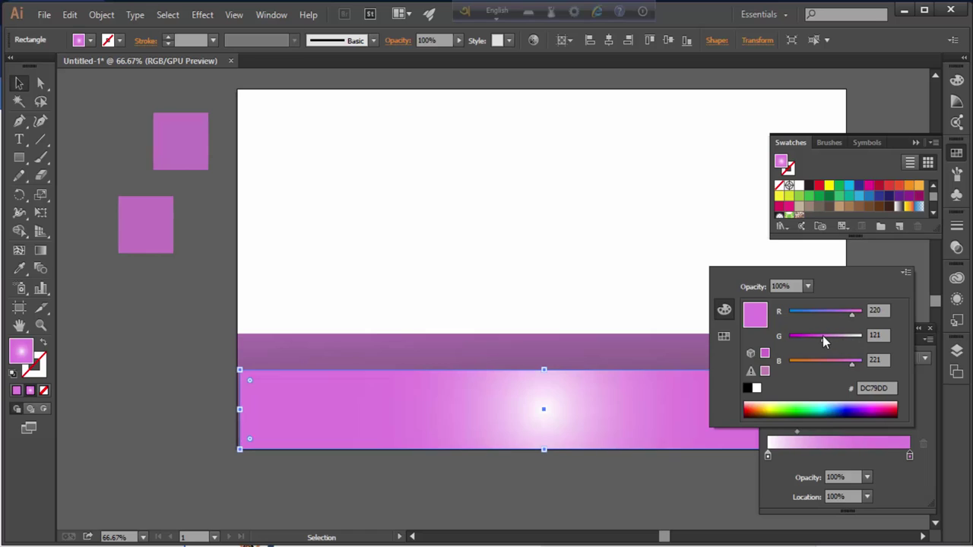
pyautogui.click(235, 261)
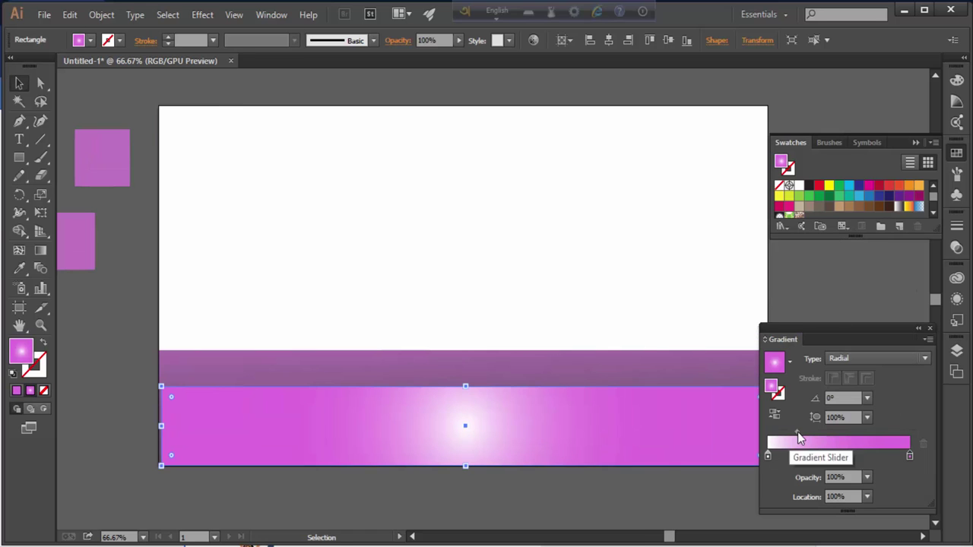
pyautogui.moveTo(798, 433)
pyautogui.mouseDown()
pyautogui.moveTo(826, 430)
pyautogui.moveTo(803, 432)
pyautogui.mouseUp()
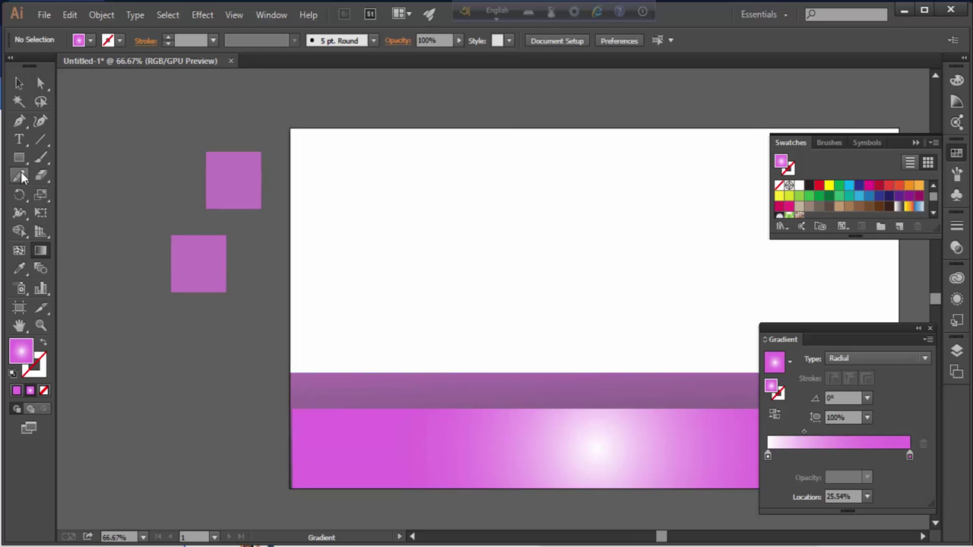
pyautogui.moveTo(19, 158); pyautogui.dragTo(61, 193)
# Draw a circle above the pink band and fill it light pink
pyautogui.moveTo(379, 226); pyautogui.dragTo(489, 343)
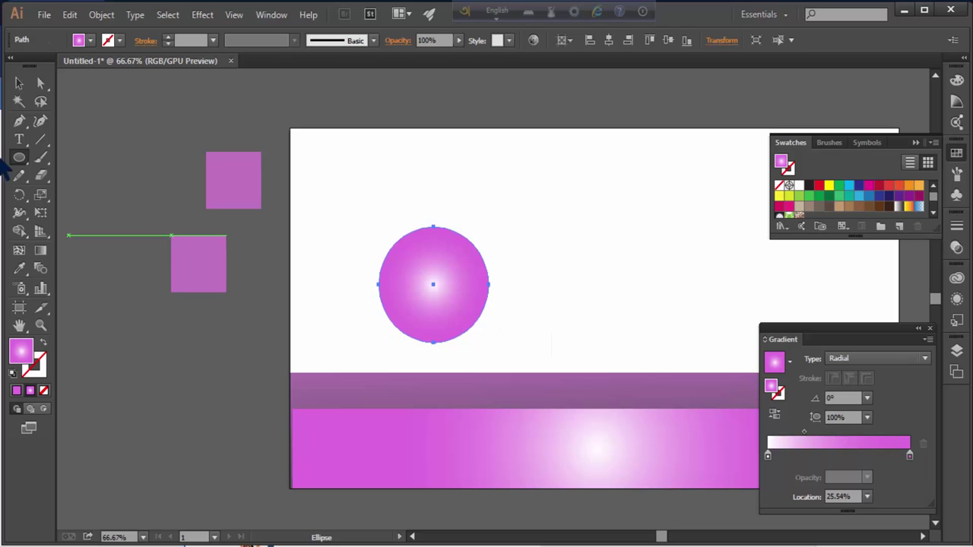
pyautogui.click(899, 185)
pyautogui.click(19, 82)
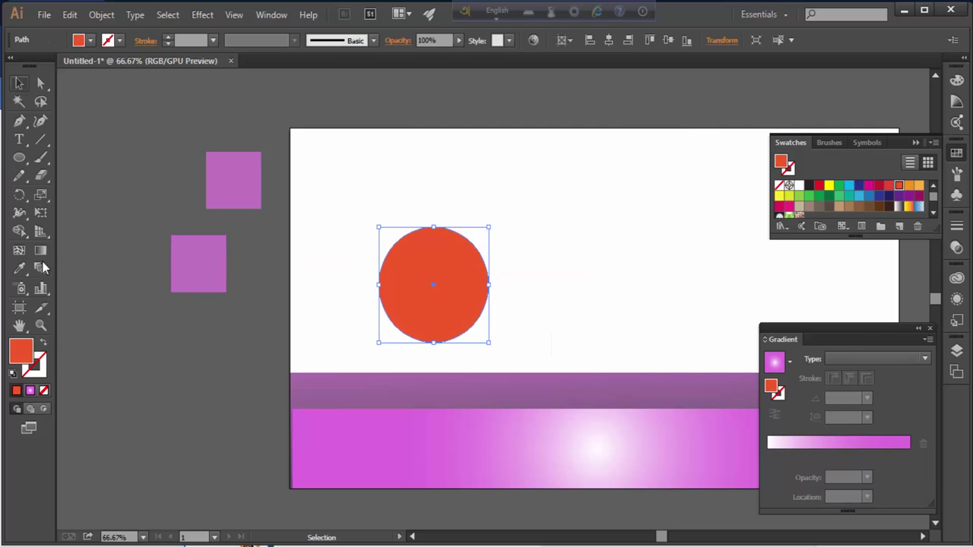
pyautogui.doubleClick(20, 350)
pyautogui.click(508, 251)
pyautogui.moveTo(514, 260)
pyautogui.mouseDown()
pyautogui.moveTo(506, 326)
pyautogui.moveTo(505, 205)
pyautogui.mouseUp()
pyautogui.moveTo(448, 187)
pyautogui.mouseDown()
pyautogui.moveTo(365, 210)
pyautogui.moveTo(443, 261)
pyautogui.moveTo(465, 197)
pyautogui.moveTo(373, 204)
pyautogui.moveTo(360, 191)
pyautogui.mouseUp()
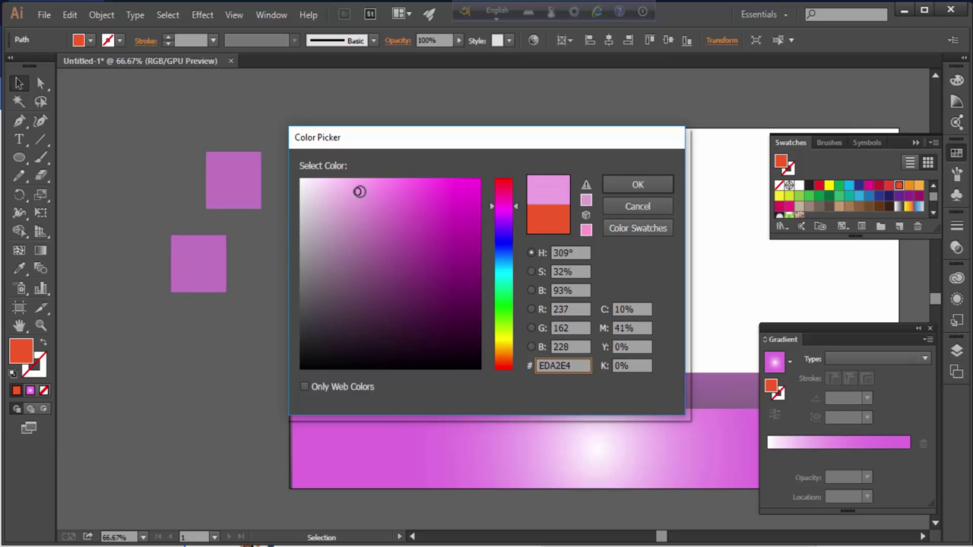
pyautogui.click(637, 184)
# Draw a pink circle at the artboard's left edge and give it a linear gradient
pyautogui.moveTo(467, 303); pyautogui.dragTo(323, 326)
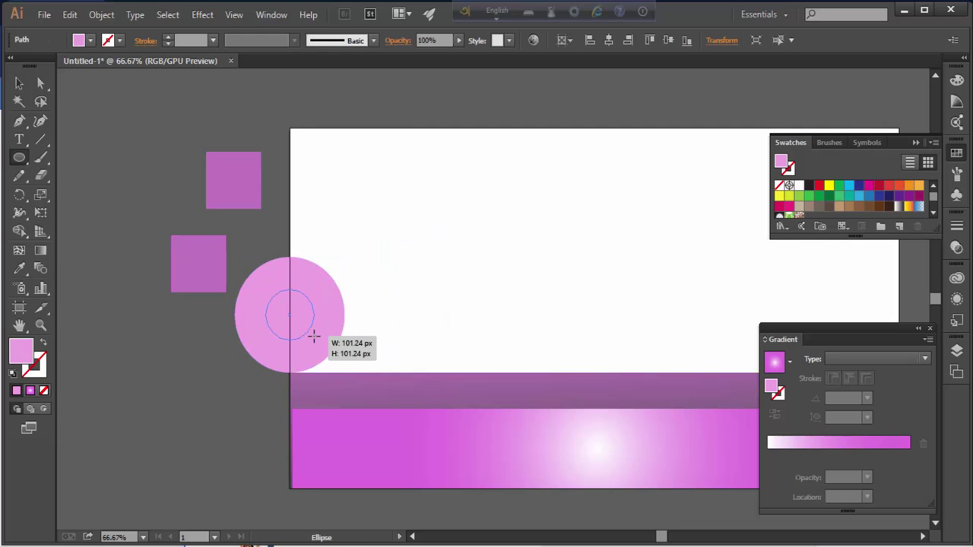
pyautogui.press('v')
pyautogui.click(339, 315)
pyautogui.click(802, 444)
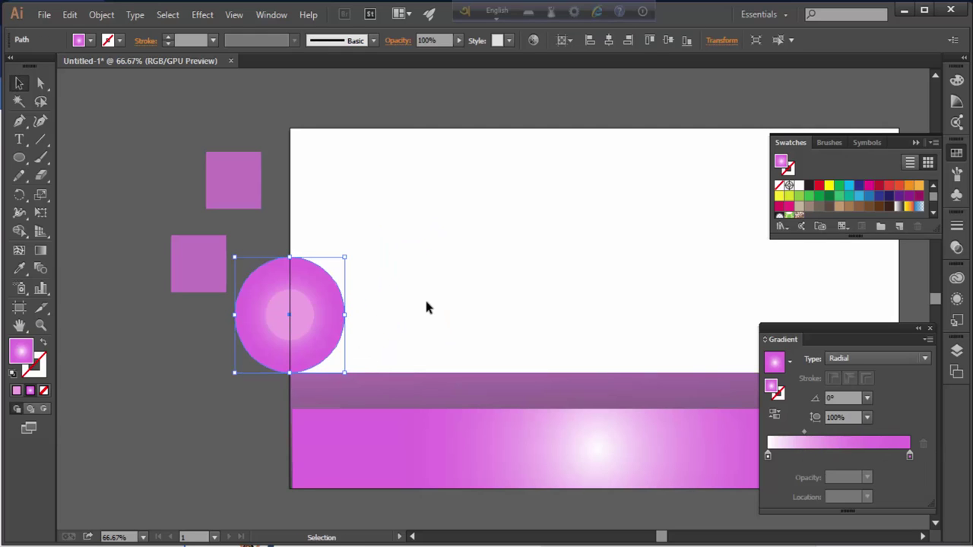
pyautogui.click(924, 358)
pyautogui.click(839, 372)
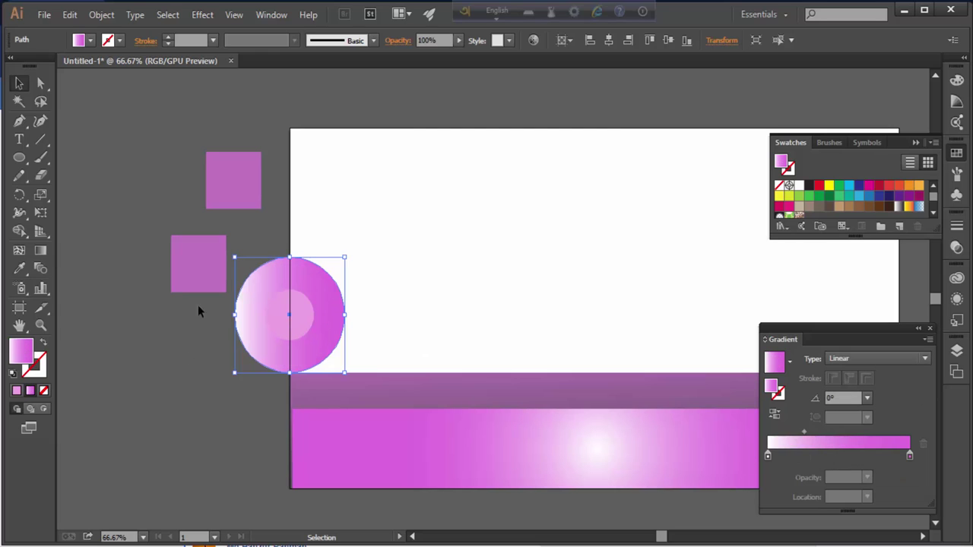
# Shift the gradient midpoint to whiten the circle and fill the inner circle with the linear gradient
pyautogui.click(41, 250)
pyautogui.moveTo(266, 314); pyautogui.dragTo(304, 317)
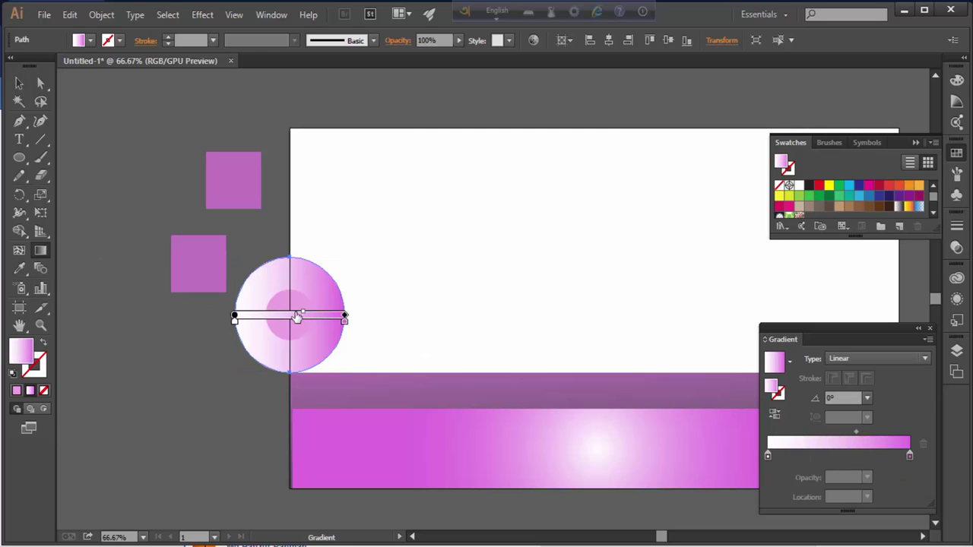
pyautogui.click(19, 83)
pyautogui.click(304, 330)
pyautogui.click(863, 444)
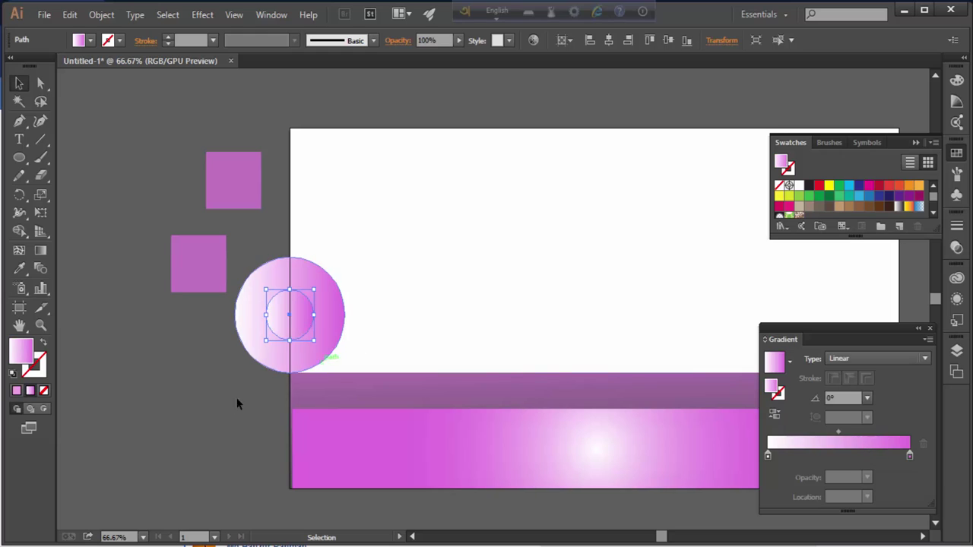
pyautogui.click(236, 402)
pyautogui.click(300, 330)
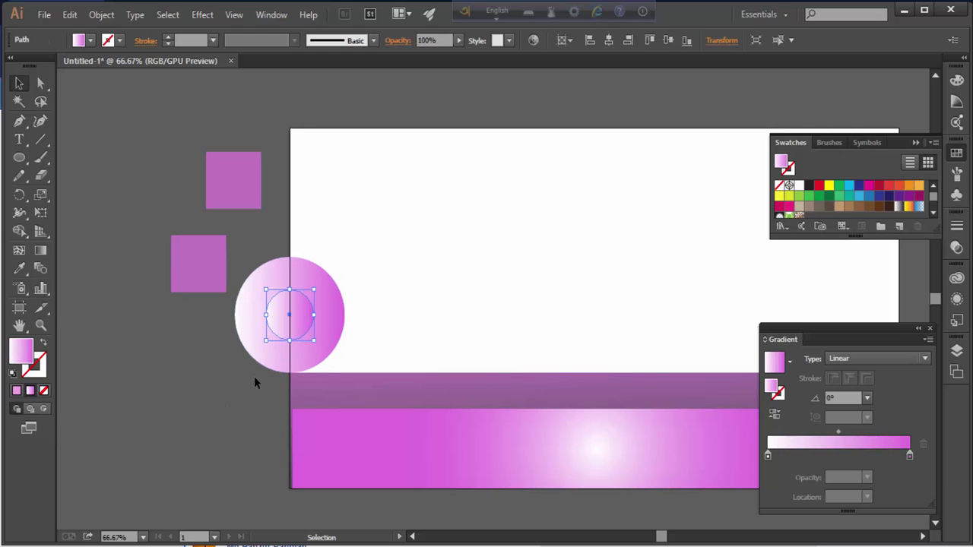
pyautogui.click(41, 250)
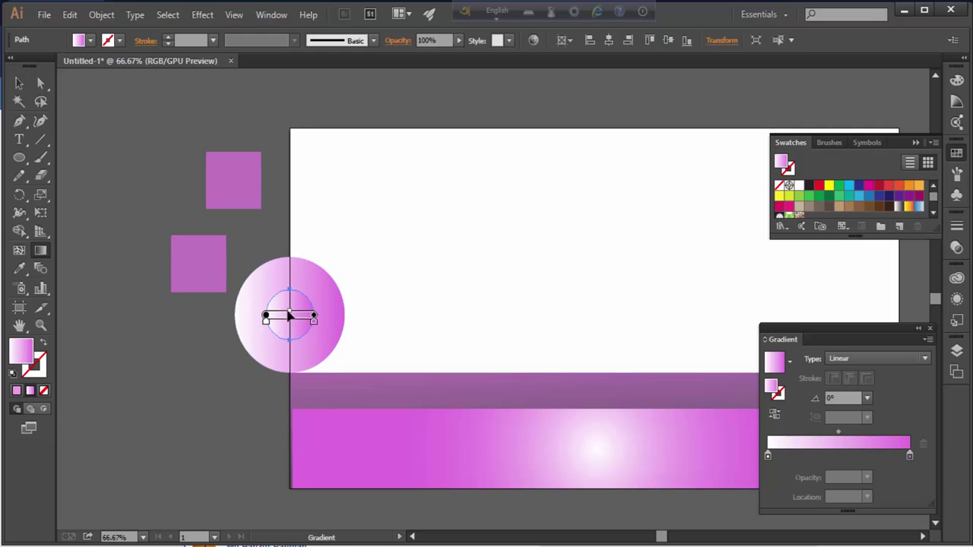
pyautogui.click(93, 143)
# Zoom to 100% and move the large circle higher onto the artboard
pyautogui.hotkey('ctrl', '1')
pyautogui.hscroll(-2, 360, 291)
pyautogui.click(319, 286)
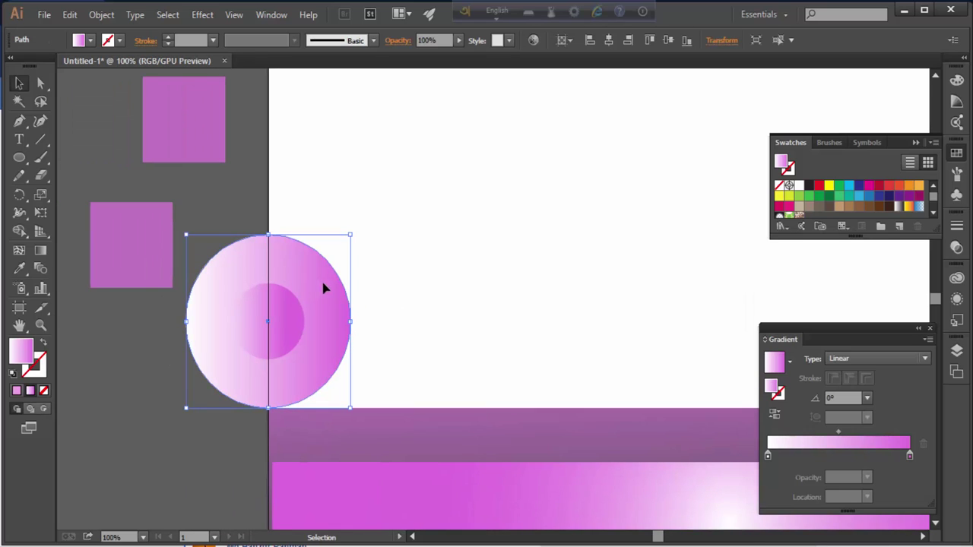
pyautogui.click(182, 254)
pyautogui.moveTo(141, 246); pyautogui.dragTo(125, 181)
pyautogui.moveTo(433, 334); pyautogui.dragTo(631, 199)
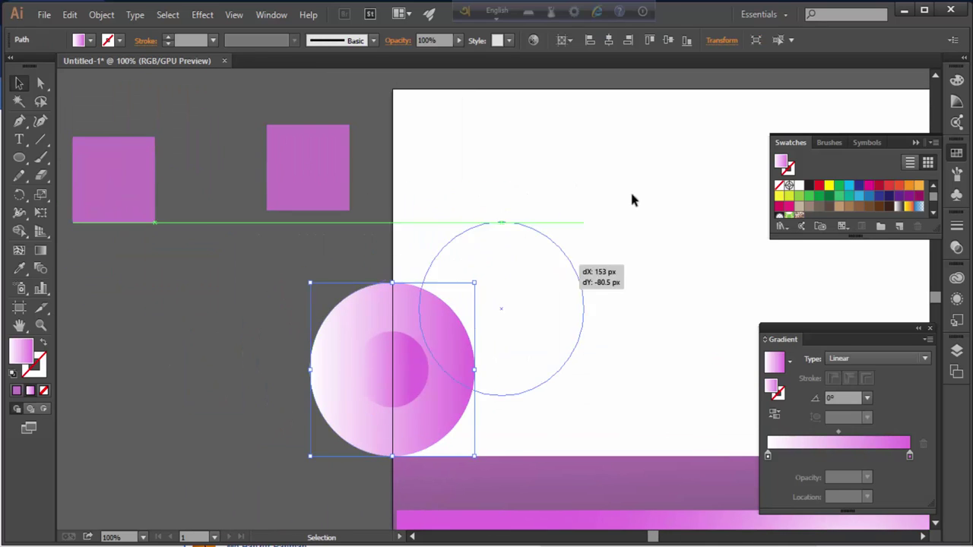
# Draw a small rectangle and set it on top of the large circle
pyautogui.click(491, 196)
pyautogui.moveTo(19, 158); pyautogui.dragTo(84, 158)
pyautogui.moveTo(538, 164)
pyautogui.mouseDown()
pyautogui.moveTo(562, 185)
pyautogui.moveTo(502, 218)
pyautogui.mouseUp()
pyautogui.press('v')
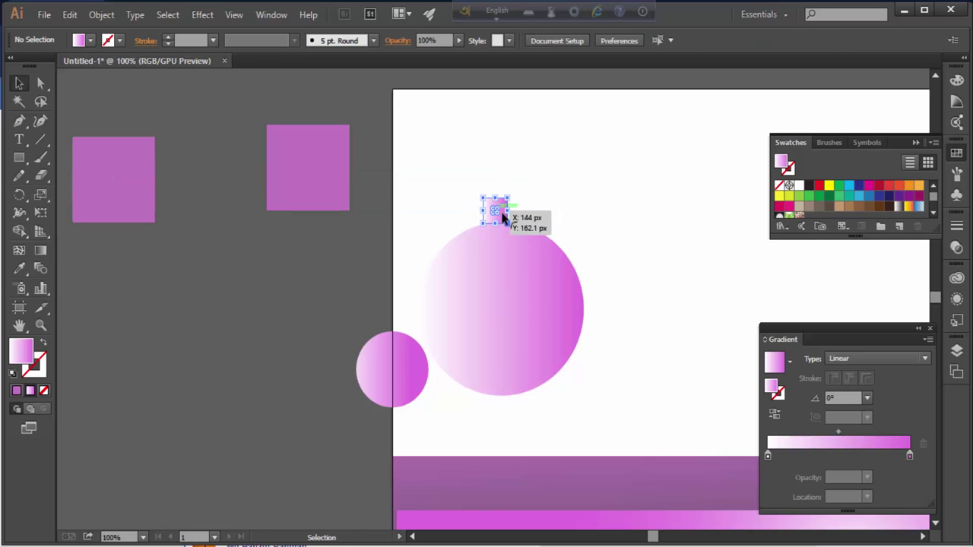
pyautogui.moveTo(400, 373); pyautogui.dragTo(333, 382)
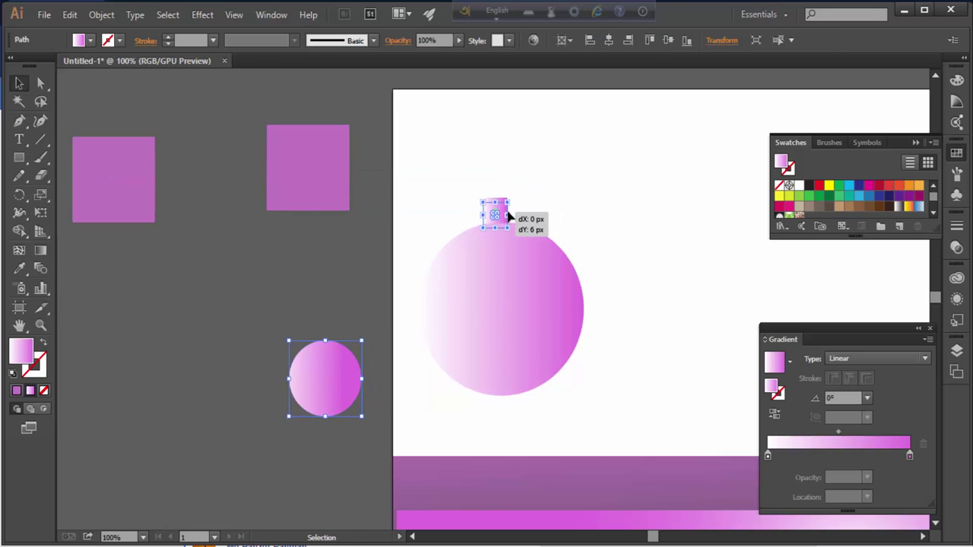
pyautogui.scroll(2, 507, 221)
pyautogui.moveTo(508, 217)
pyautogui.mouseDown()
pyautogui.moveTo(451, 225)
pyautogui.moveTo(511, 225)
pyautogui.mouseUp()
pyautogui.press('a')
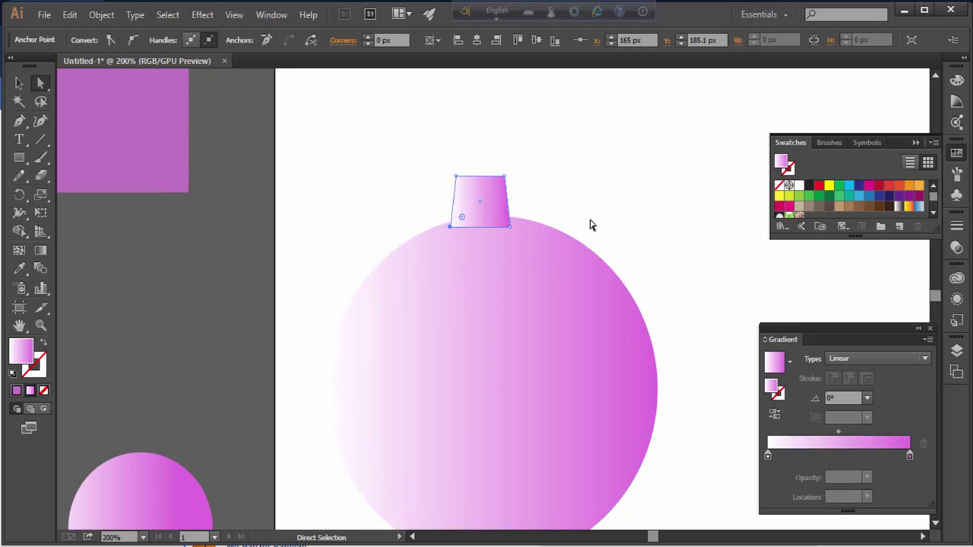
# Select the trapezoid cap, try rotating it, and check the guide view settings
pyautogui.click(592, 225)
pyautogui.click(19, 82)
pyautogui.click(493, 220)
pyautogui.click(20, 197)
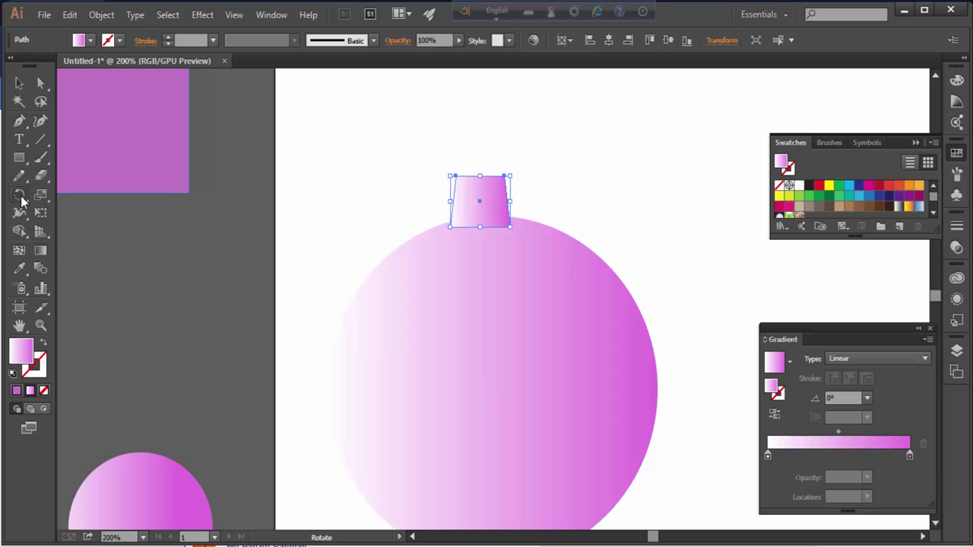
pyautogui.moveTo(480, 199)
pyautogui.mouseDown()
pyautogui.moveTo(481, 399)
pyautogui.moveTo(495, 387)
pyautogui.mouseUp()
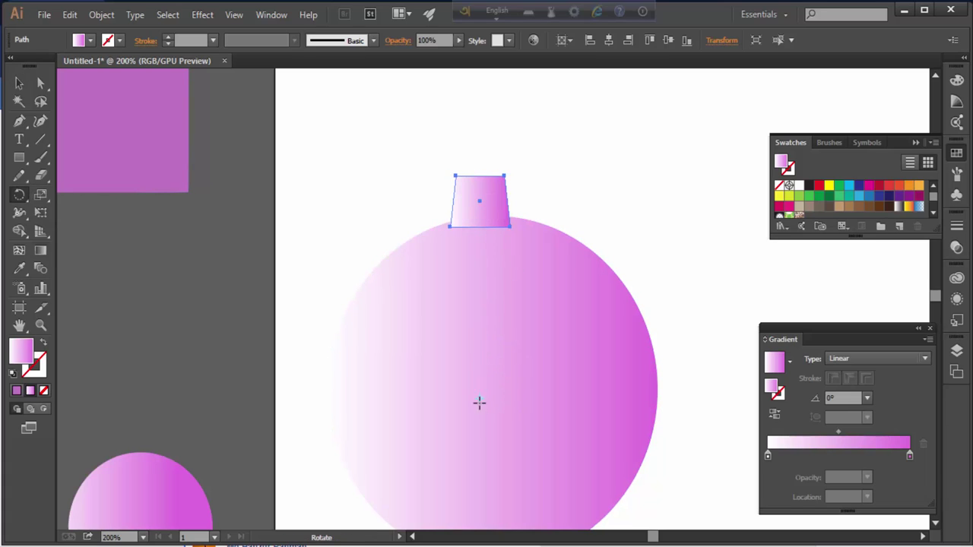
pyautogui.keyDown('ctrl'); pyautogui.click(451, 226); pyautogui.keyUp('ctrl')
pyautogui.click(233, 15)
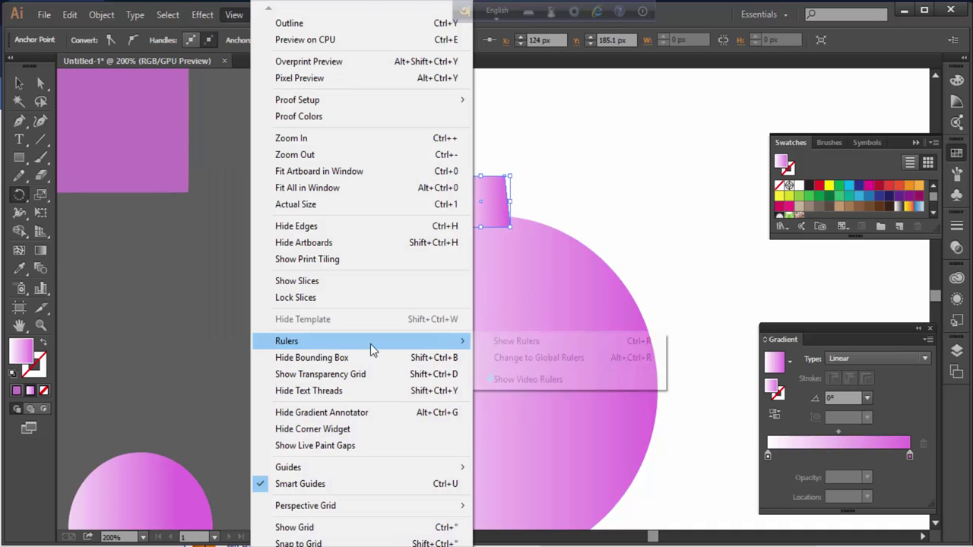
pyautogui.click(357, 483)
pyautogui.click(179, 15)
pyautogui.click(300, 483)
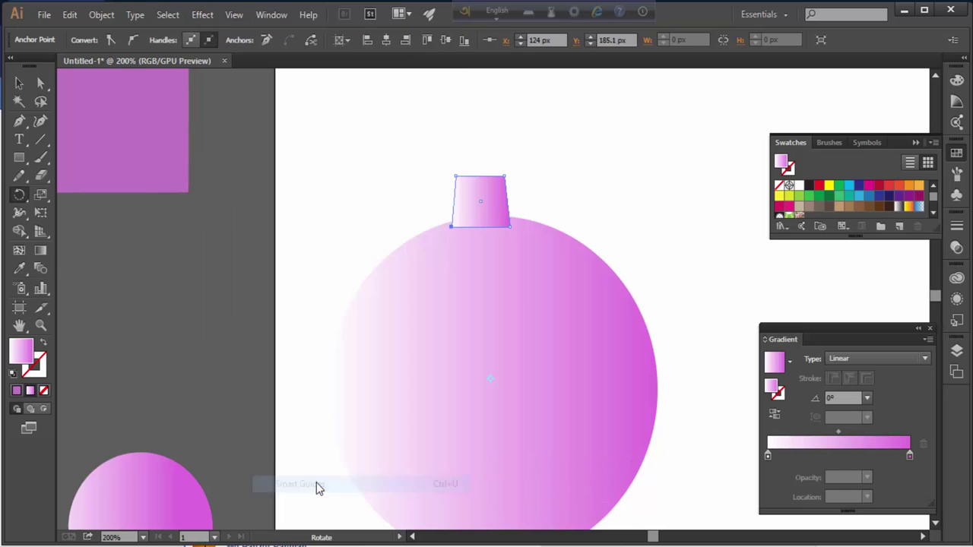
pyautogui.click(202, 14)
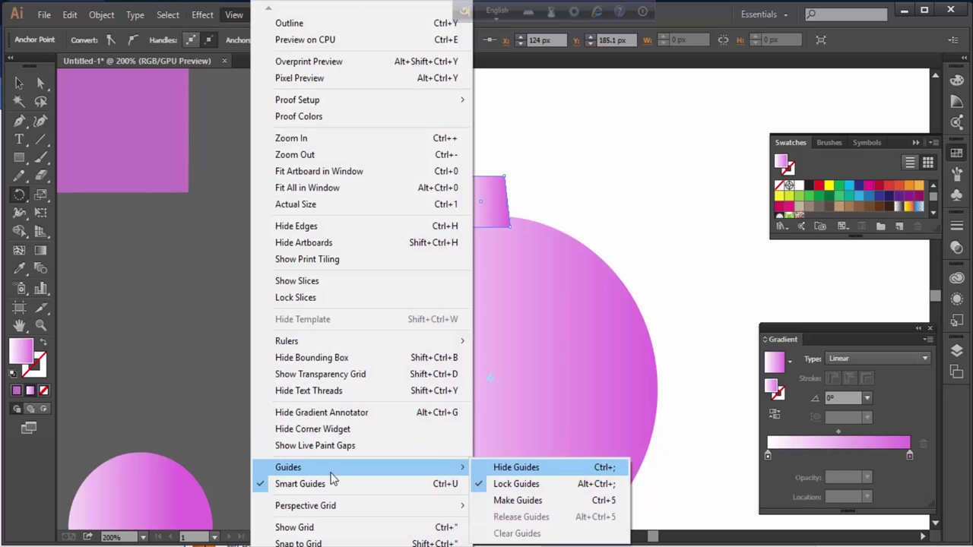
pyautogui.click(498, 465)
# Select circle and cap, and horizontally centre the cap on the circle as key object
pyautogui.press('v')
pyautogui.click(522, 361)
pyautogui.scroll(-1, 521, 360)
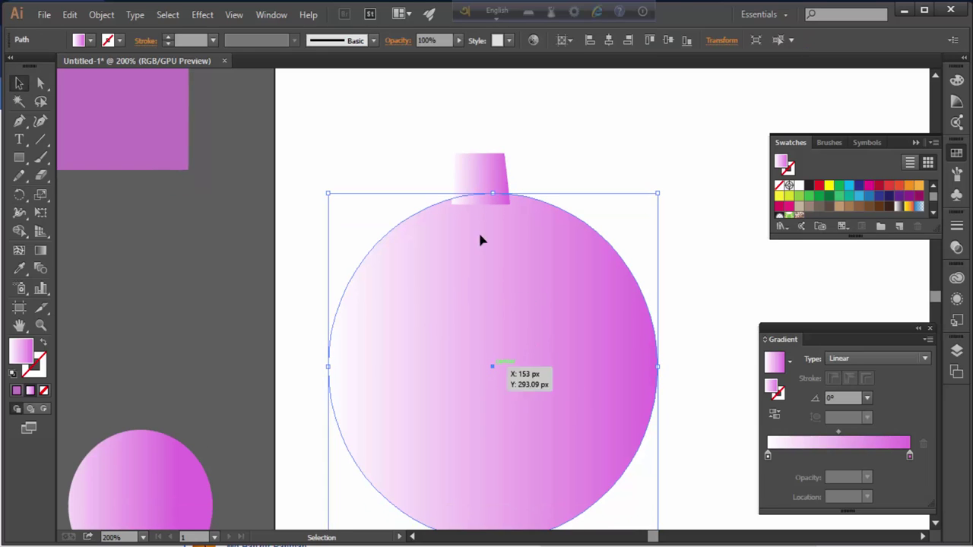
pyautogui.click(576, 164)
pyautogui.moveTo(575, 165); pyautogui.dragTo(456, 228)
pyautogui.click(272, 14)
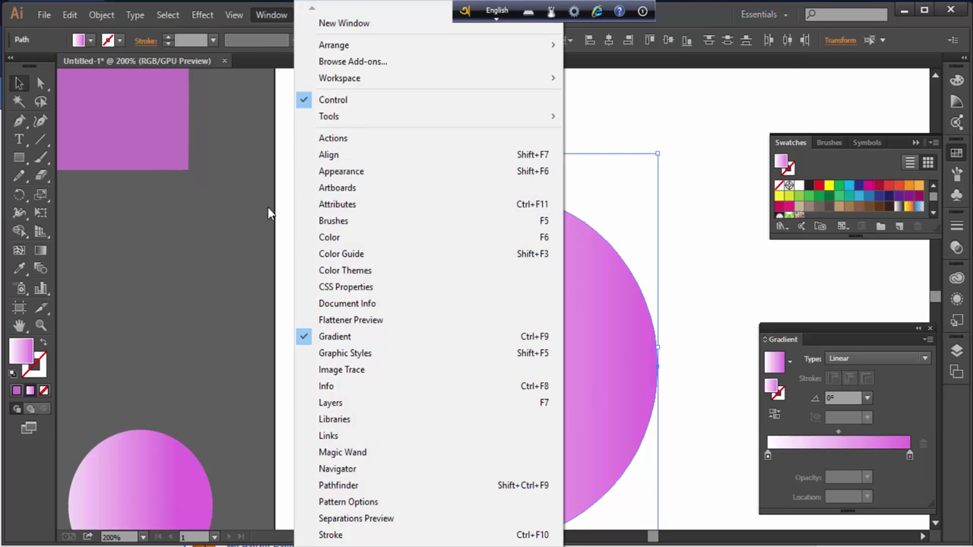
pyautogui.click(338, 154)
pyautogui.click(696, 202)
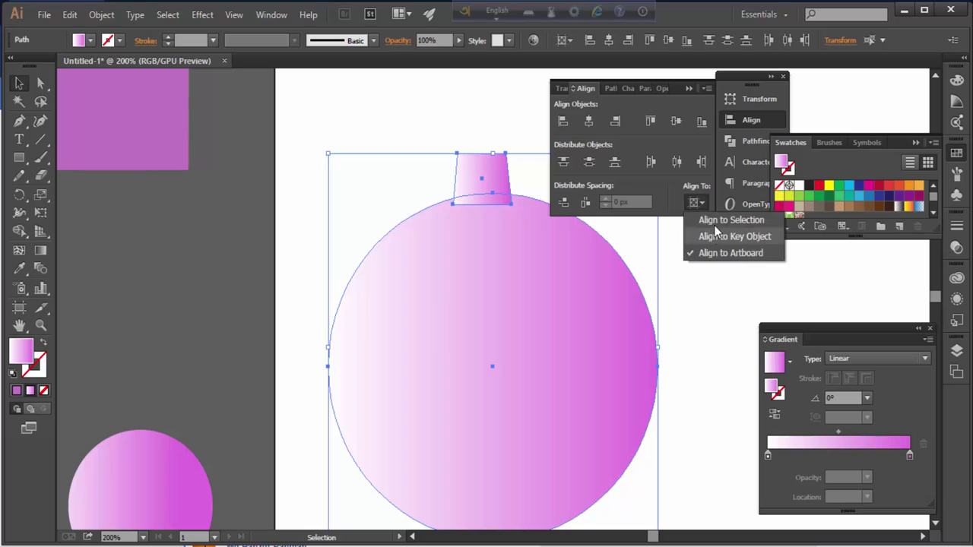
pyautogui.click(749, 235)
pyautogui.click(483, 176)
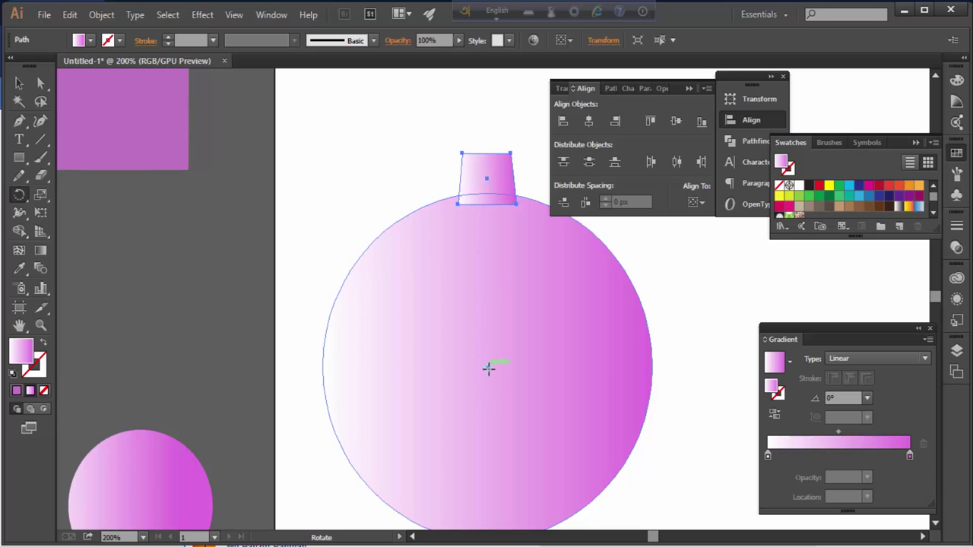
pyautogui.hotkey('shift', 'F7')
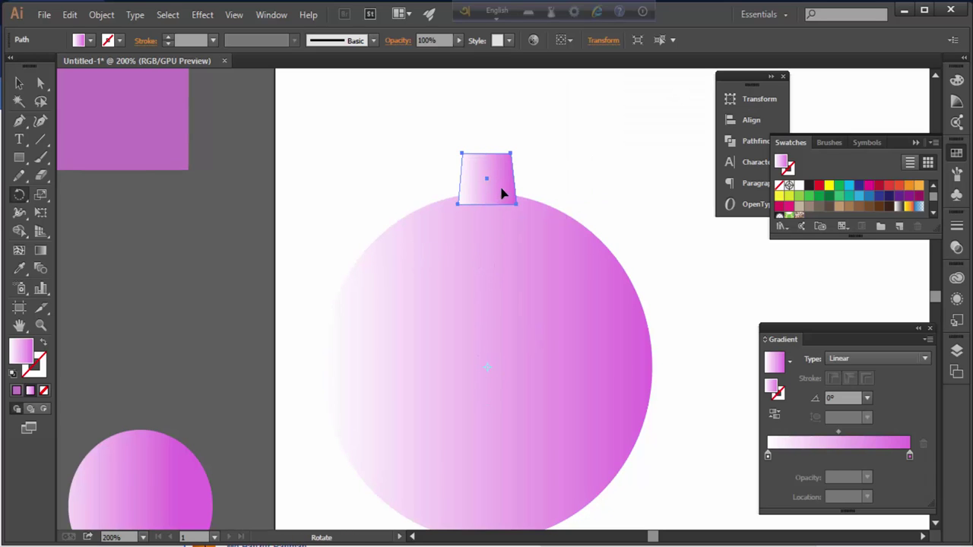
# Rotate copies of the cap evenly around the circle into twelve teeth, then select everything
pyautogui.moveTo(501, 194); pyautogui.dragTo(579, 243)
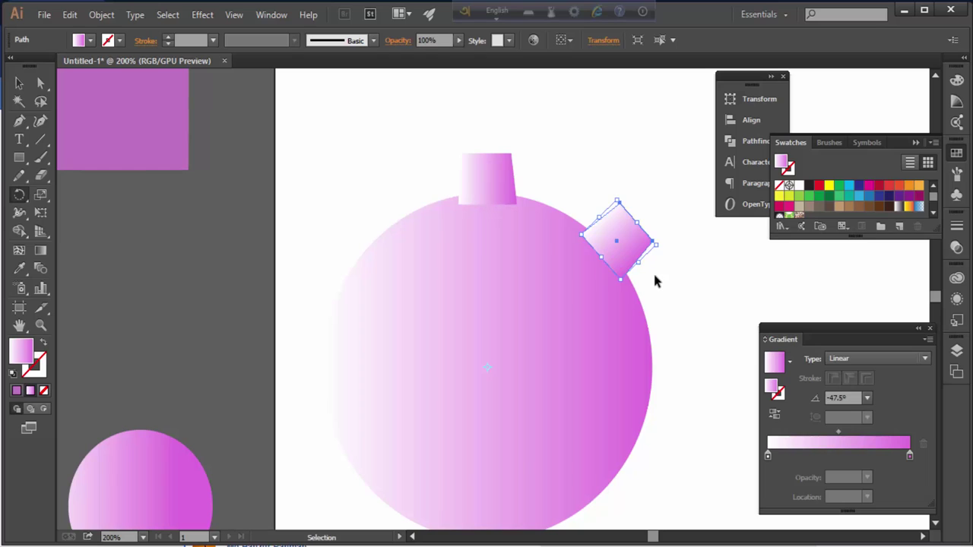
pyautogui.hotkey('ctrl', 'd')
pyautogui.hotkey('ctrl', 'd')
pyautogui.hotkey('ctrl', 'd')
pyautogui.hotkey('ctrl', 'd')
pyautogui.hotkey('ctrl', 'd')
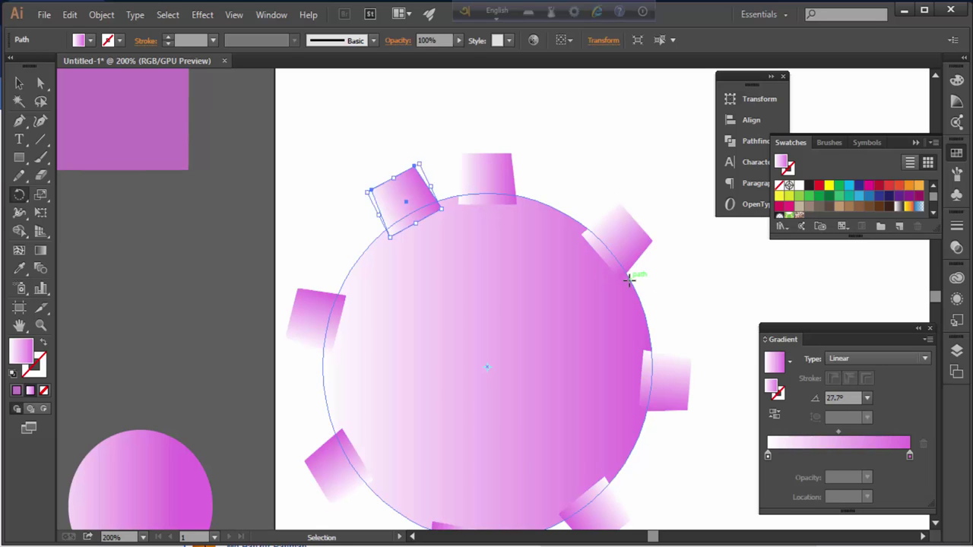
pyautogui.hotkey('ctrl', 'z')
pyautogui.hotkey('ctrl', 'z')
pyautogui.hotkey('ctrl', 'z')
pyautogui.hotkey('ctrl', 'z')
pyautogui.hotkey('ctrl', 'z')
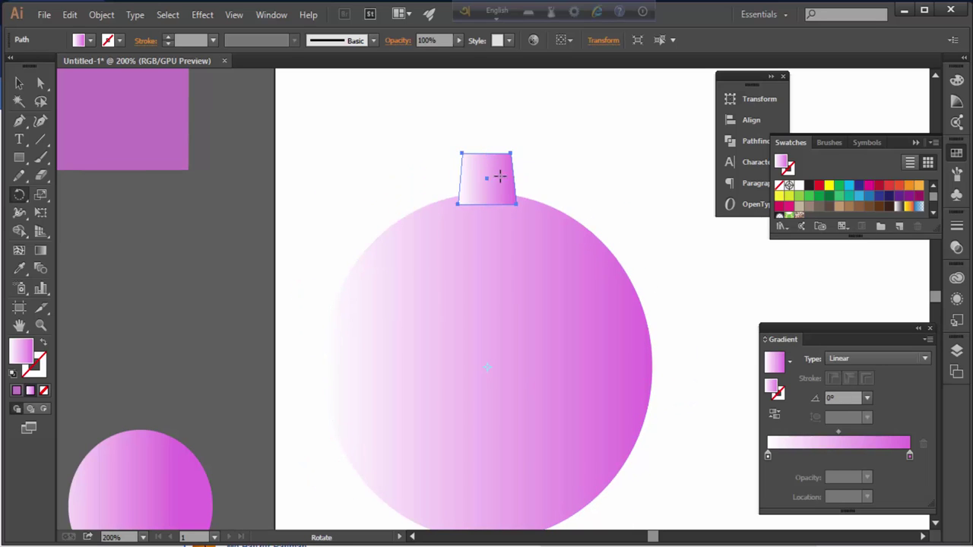
pyautogui.moveTo(600, 237); pyautogui.dragTo(601, 238)
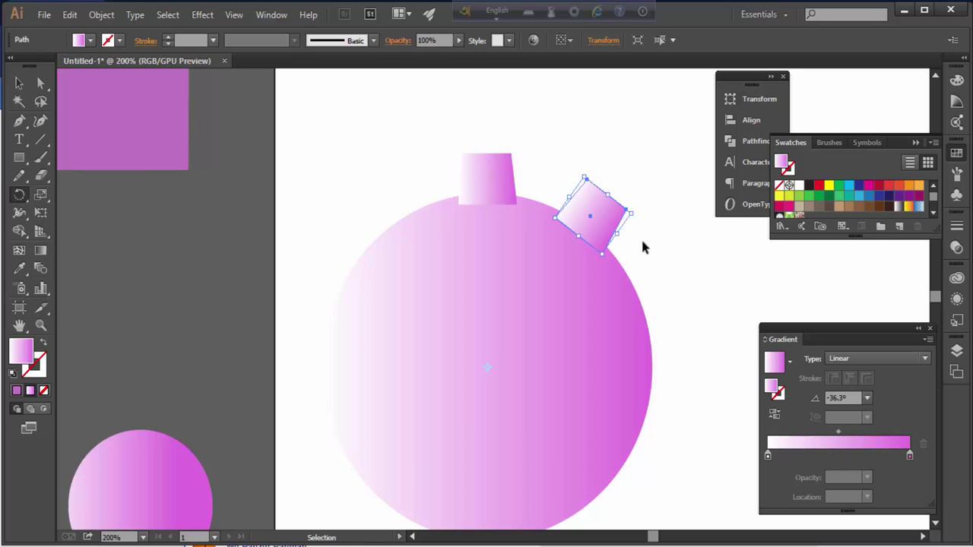
pyautogui.hotkey('ctrl', 'd')
pyautogui.hotkey('ctrl', 'd')
pyautogui.hotkey('ctrl', 'd')
pyautogui.hotkey('ctrl', 'd')
pyautogui.hotkey('ctrl', 'd')
pyautogui.hotkey('ctrl', 'd')
pyautogui.hotkey('ctrl', 'd')
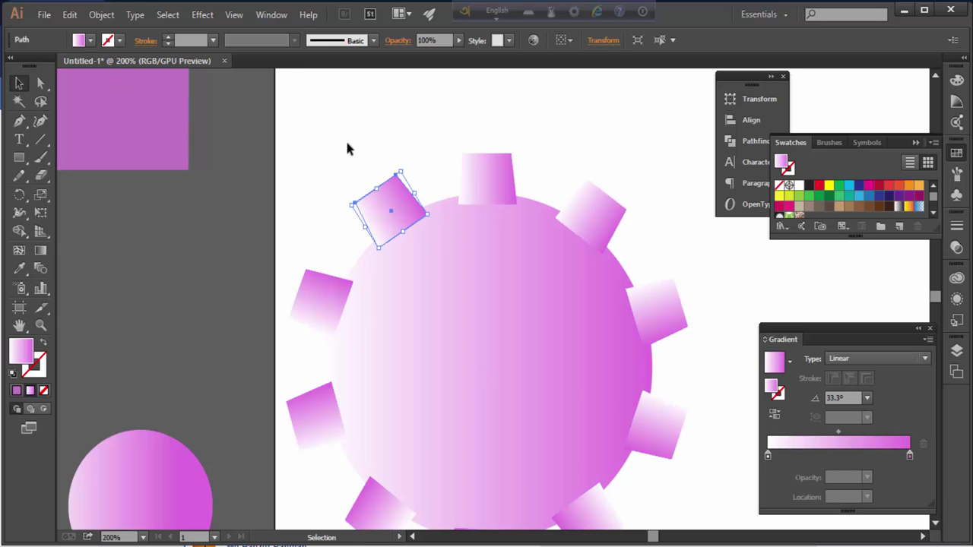
pyautogui.hotkey('ctrl', '-')
pyautogui.click(600, 199)
pyautogui.moveTo(633, 133); pyautogui.dragTo(344, 508)
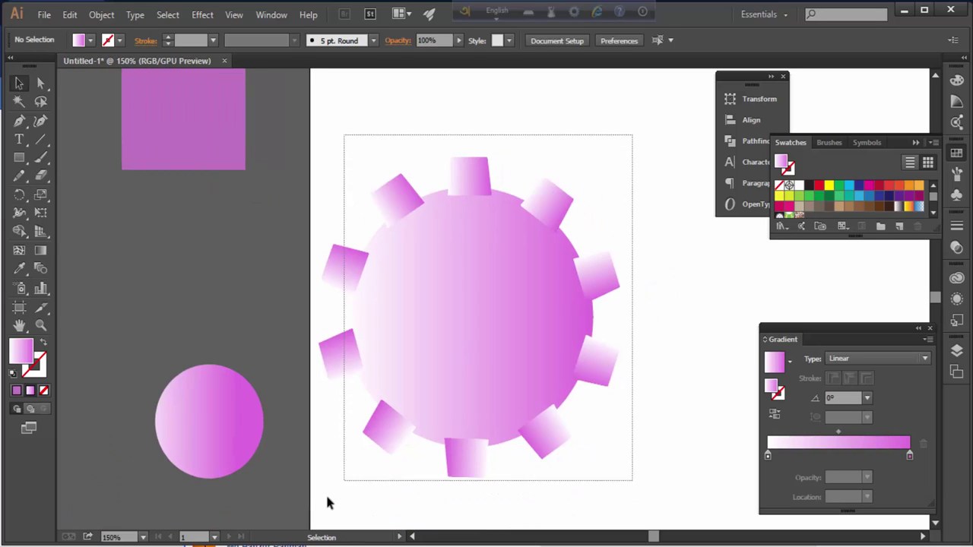
# Unite circle and teeth into one gear and move the small gradient circle to its centre
pyautogui.click(756, 141)
pyautogui.click(562, 120)
pyautogui.click(664, 265)
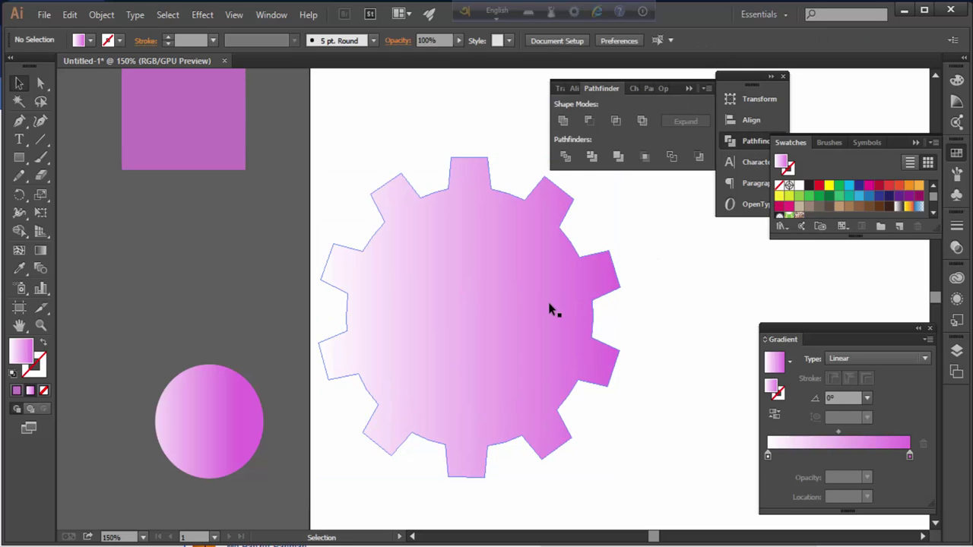
pyautogui.moveTo(553, 309); pyautogui.dragTo(384, 346)
pyautogui.moveTo(162, 442)
pyautogui.mouseDown()
pyautogui.moveTo(283, 380)
pyautogui.moveTo(341, 375)
pyautogui.mouseUp()
pyautogui.click(560, 380)
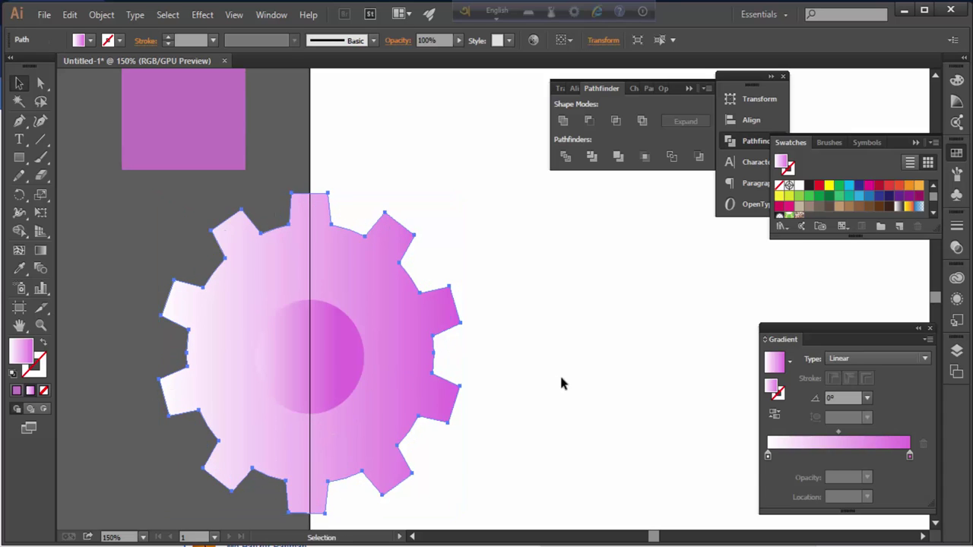
# Zoom out to 100% and scroll across the artboard, then pick the Ellipse tool
pyautogui.hotkey('ctrl', '-')
pyautogui.scroll(-1, 494, 340)
pyautogui.hscroll(2, 421, 350)
pyautogui.scroll(-1, 312, 341)
pyautogui.hscroll(2, 312, 341)
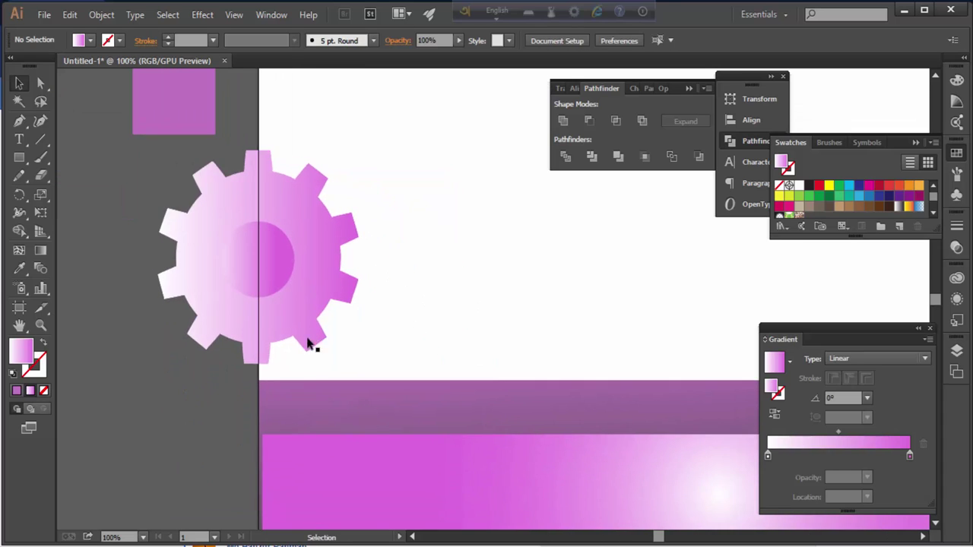
pyautogui.hscroll(1, 403, 349)
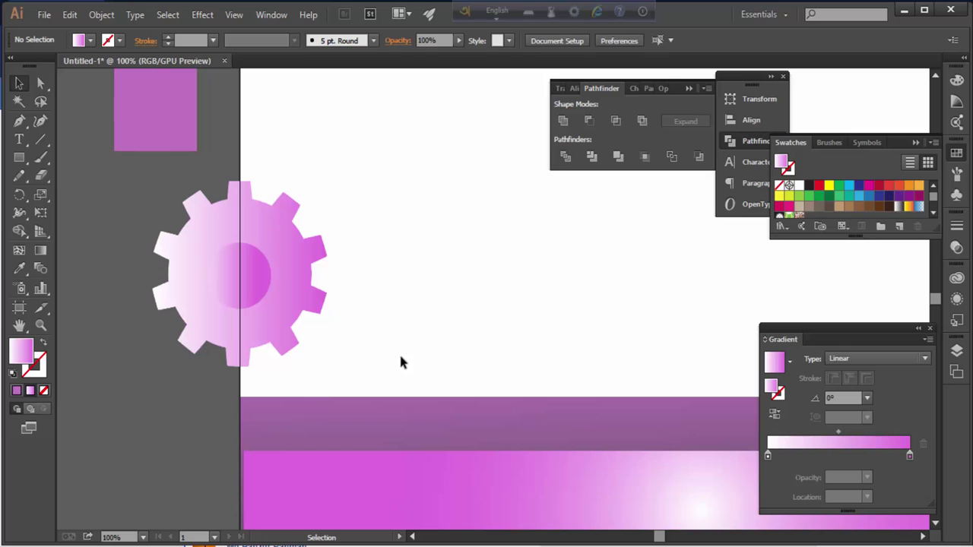
pyautogui.scroll(1, 342, 348)
pyautogui.hscroll(2, 342, 348)
pyautogui.click(22, 159)
pyautogui.click(84, 193)
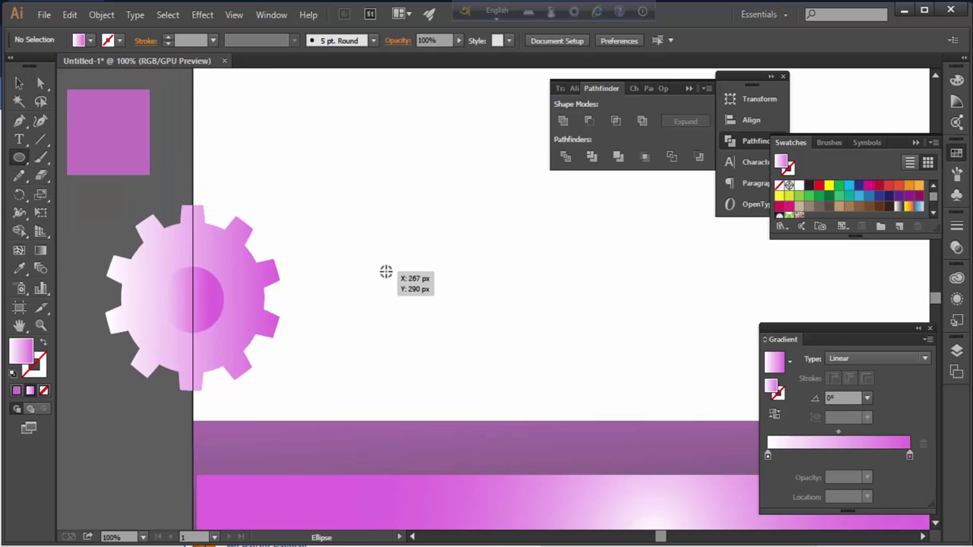
# Place a copy of the gear to the right and fill it orange
pyautogui.press('v')
pyautogui.moveTo(263, 296); pyautogui.dragTo(472, 299)
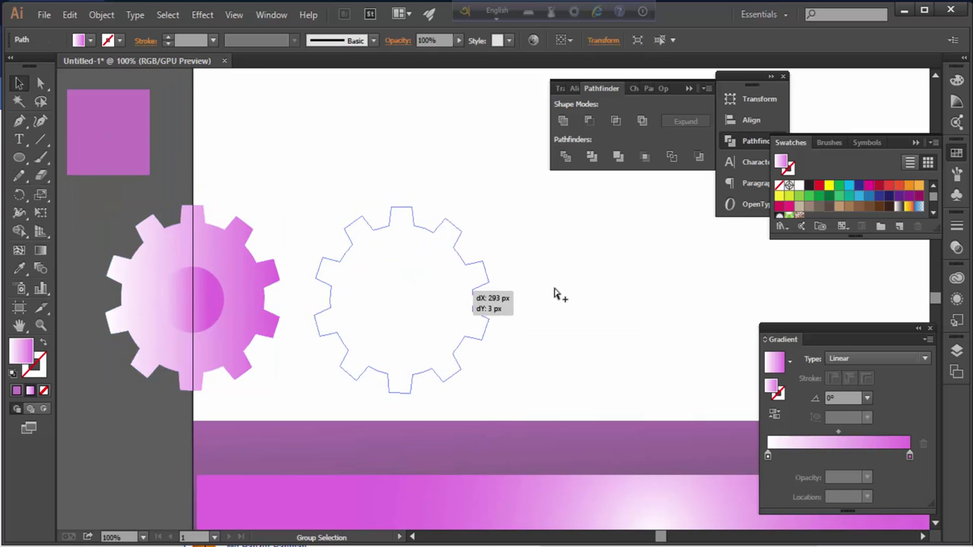
pyautogui.click(918, 184)
pyautogui.click(601, 317)
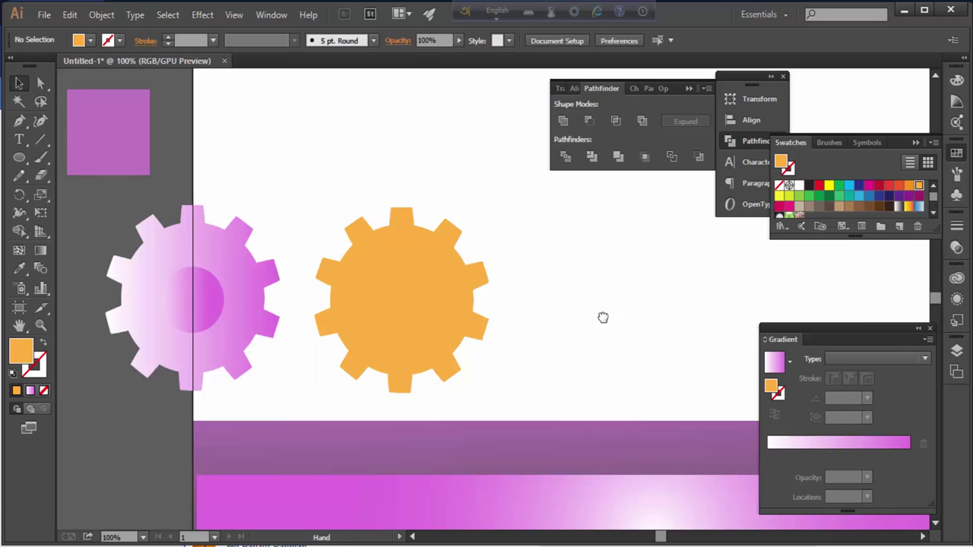
# Draw a white-filled circle and centre it on the orange gear
pyautogui.hotkey('ctrl', '+')
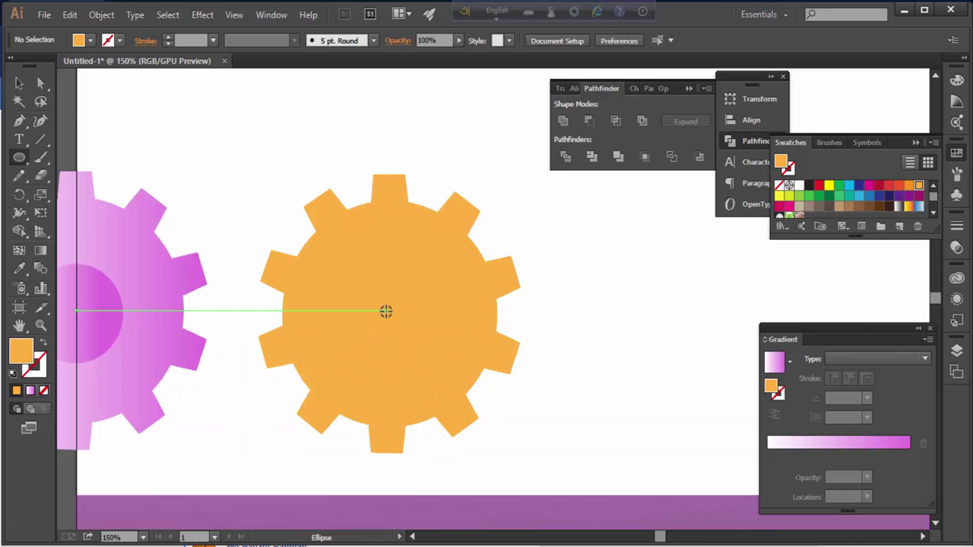
pyautogui.moveTo(386, 311)
pyautogui.mouseDown()
pyautogui.moveTo(435, 332)
pyautogui.moveTo(430, 354)
pyautogui.mouseUp()
pyautogui.click(43, 343)
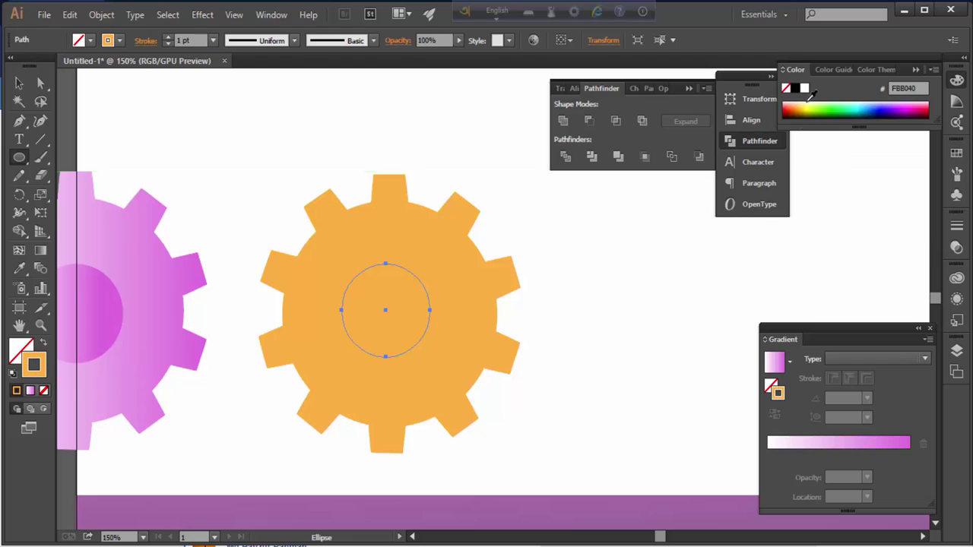
pyautogui.click(43, 344)
pyautogui.press('v')
pyautogui.click(198, 147)
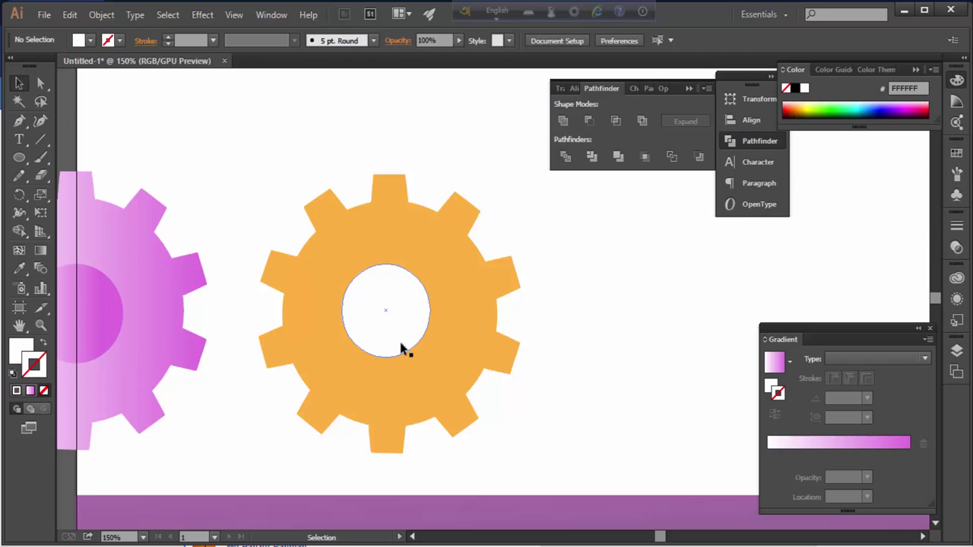
pyautogui.moveTo(399, 348); pyautogui.dragTo(396, 350)
pyautogui.click(578, 304)
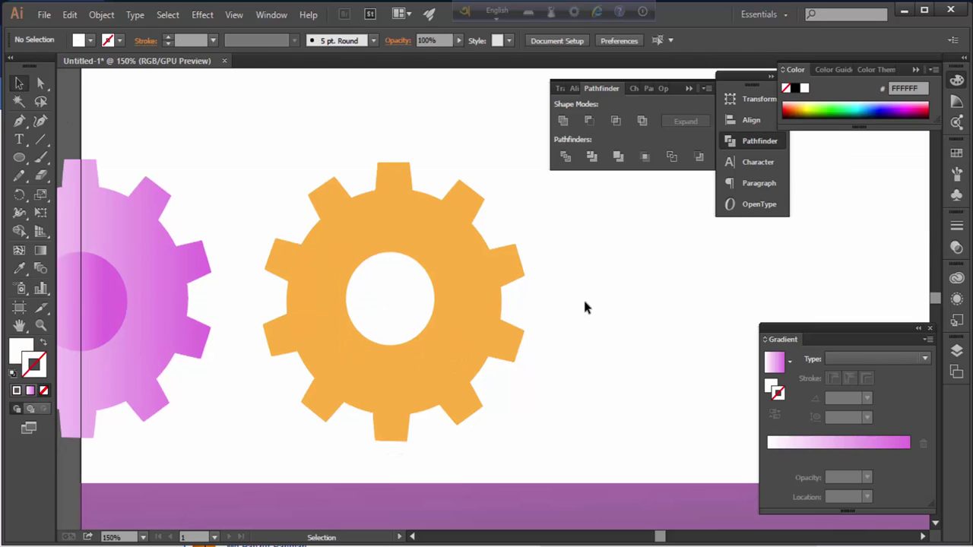
# Draw a rectangle to the right of the orange gear
pyautogui.moveTo(430, 308); pyautogui.dragTo(401, 317)
pyautogui.moveTo(19, 159); pyautogui.dragTo(69, 160)
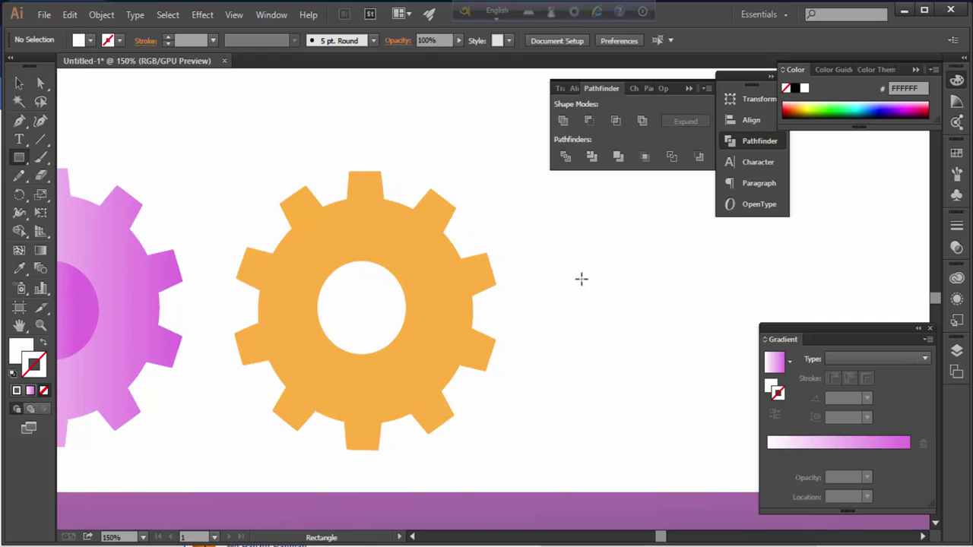
pyautogui.moveTo(548, 271)
pyautogui.mouseDown()
pyautogui.moveTo(674, 401)
pyautogui.moveTo(673, 336)
pyautogui.mouseUp()
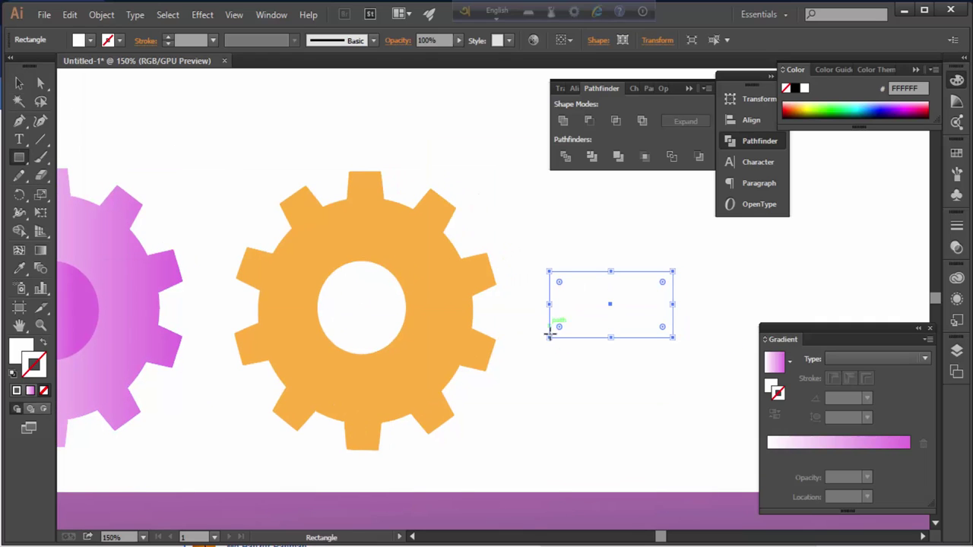
# Taper the rectangle by pulling its bottom corner anchors inward
pyautogui.click(25, 92)
pyautogui.click(554, 339)
pyautogui.click(673, 339)
pyautogui.press('a')
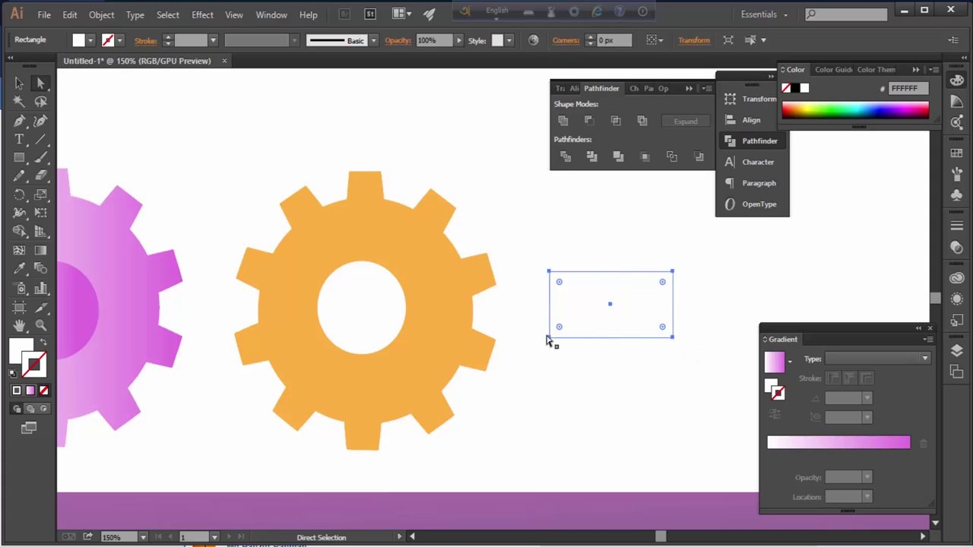
pyautogui.click(549, 337)
pyautogui.moveTo(560, 343); pyautogui.dragTo(550, 337)
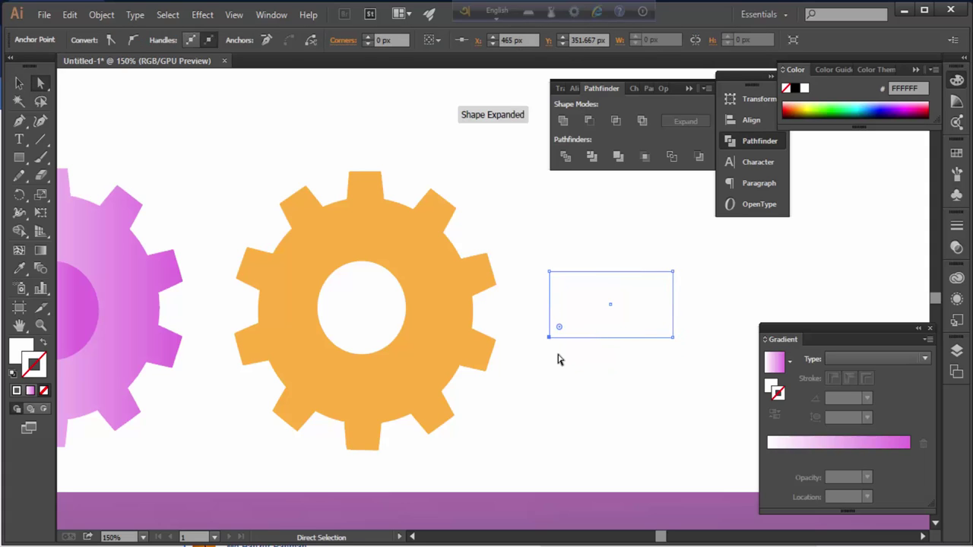
pyautogui.moveTo(673, 336); pyautogui.dragTo(668, 336)
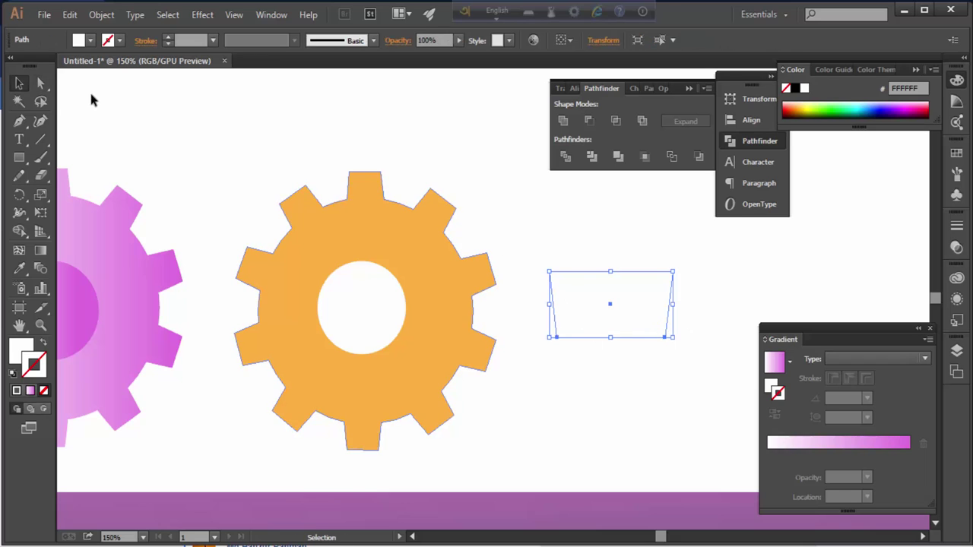
# Round the shape's corners to about 11.88 px and shrink it around its centre
pyautogui.click(566, 336)
pyautogui.moveTo(583, 325); pyautogui.dragTo(682, 328)
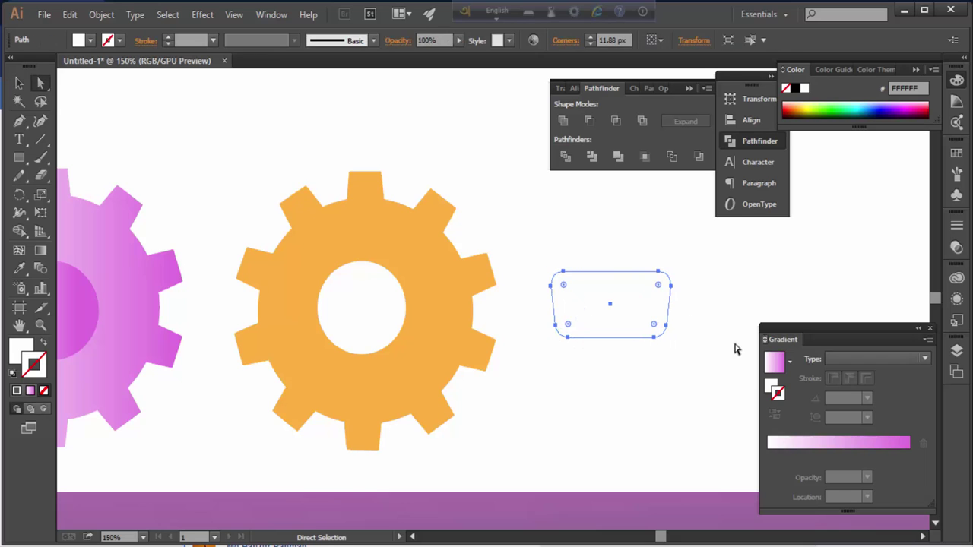
pyautogui.click(614, 337)
pyautogui.press('+')
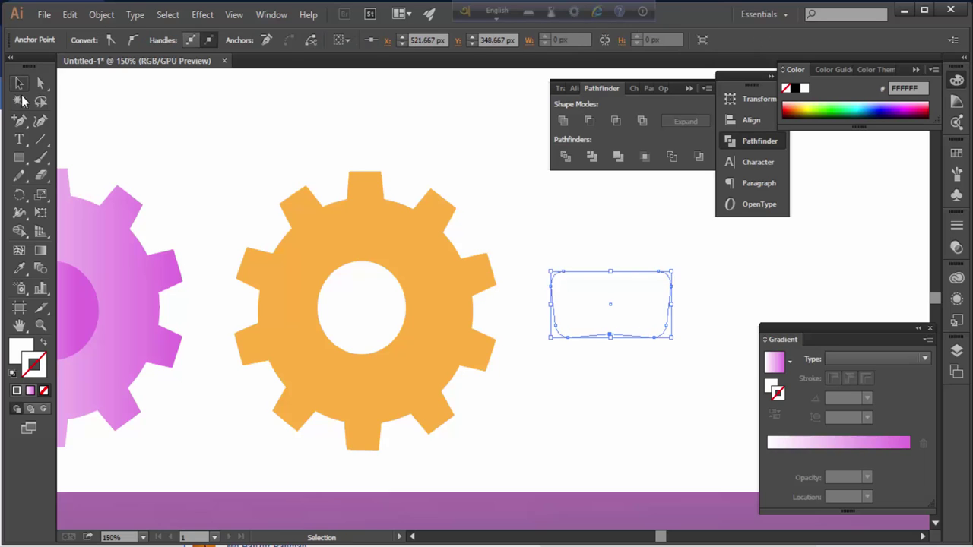
pyautogui.click(19, 82)
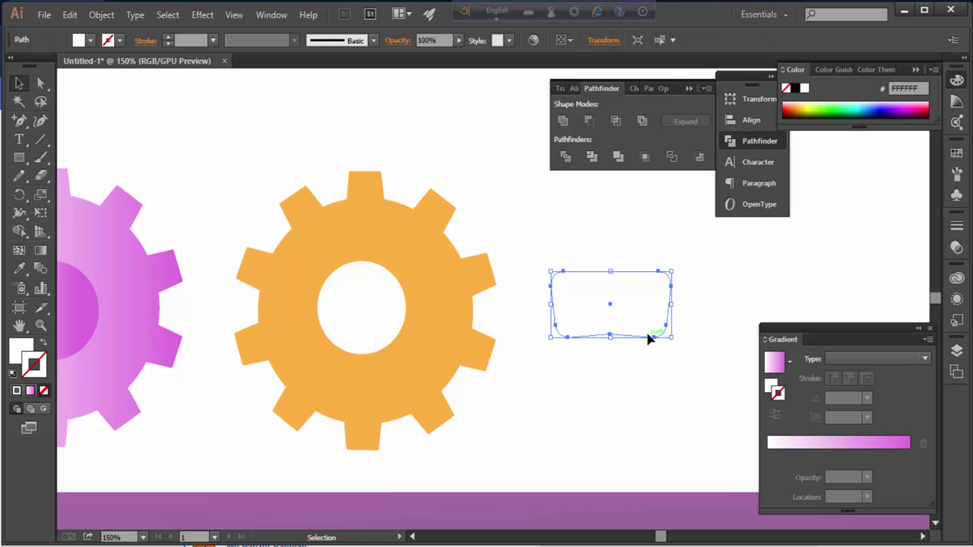
pyautogui.moveTo(671, 336); pyautogui.dragTo(662, 331)
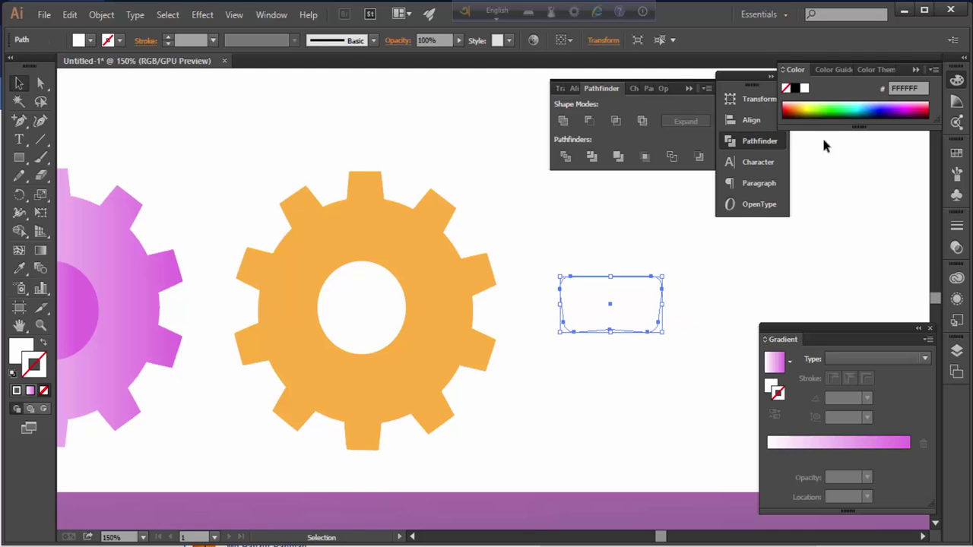
# Fill the rounded shape black and move it onto the top of the orange gear
pyautogui.click(23, 361)
pyautogui.press('d')
pyautogui.click(606, 341)
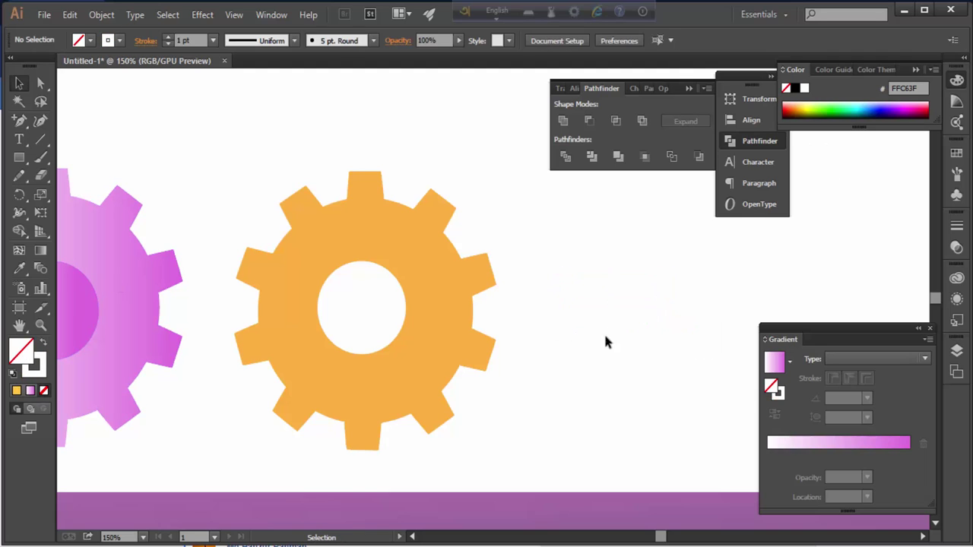
pyautogui.click(658, 332)
pyautogui.hotkey('shift', 'x')
pyautogui.moveTo(658, 331)
pyautogui.mouseDown()
pyautogui.moveTo(361, 240)
pyautogui.moveTo(392, 250)
pyautogui.mouseUp()
# Shrink the white centre circle and widen the black rounded slot above it
pyautogui.click(585, 266)
pyautogui.click(371, 240)
pyautogui.click(396, 334)
pyautogui.moveTo(406, 355); pyautogui.dragTo(395, 343)
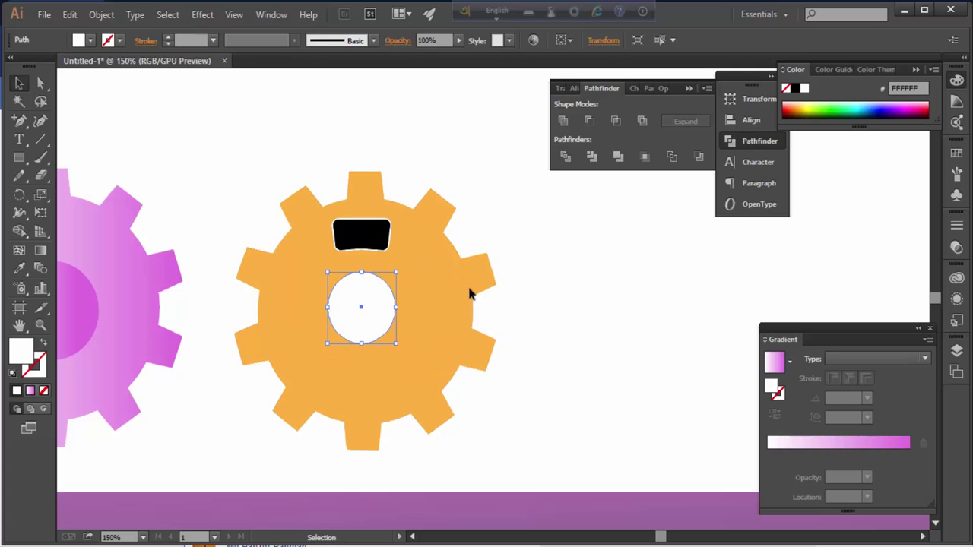
pyautogui.click(383, 243)
pyautogui.moveTo(393, 256); pyautogui.dragTo(398, 256)
pyautogui.click(202, 304)
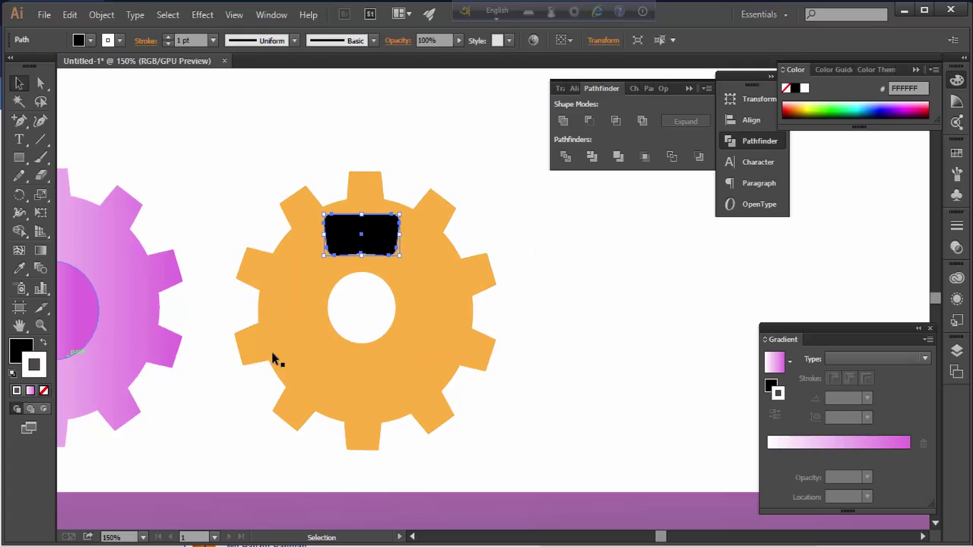
pyautogui.click(391, 254)
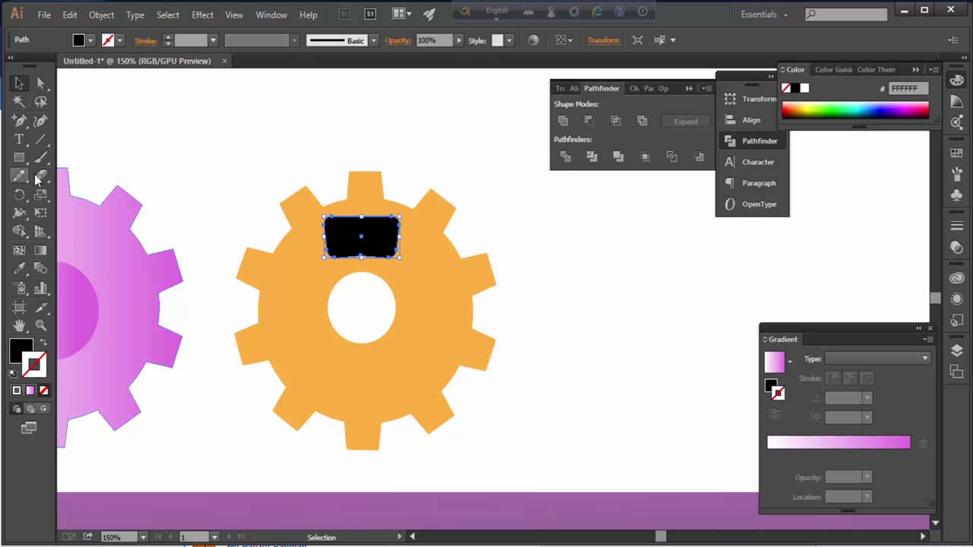
# Rotate 90° copies of the slot to the right, bottom and left, then select gear and slots
pyautogui.click(20, 194)
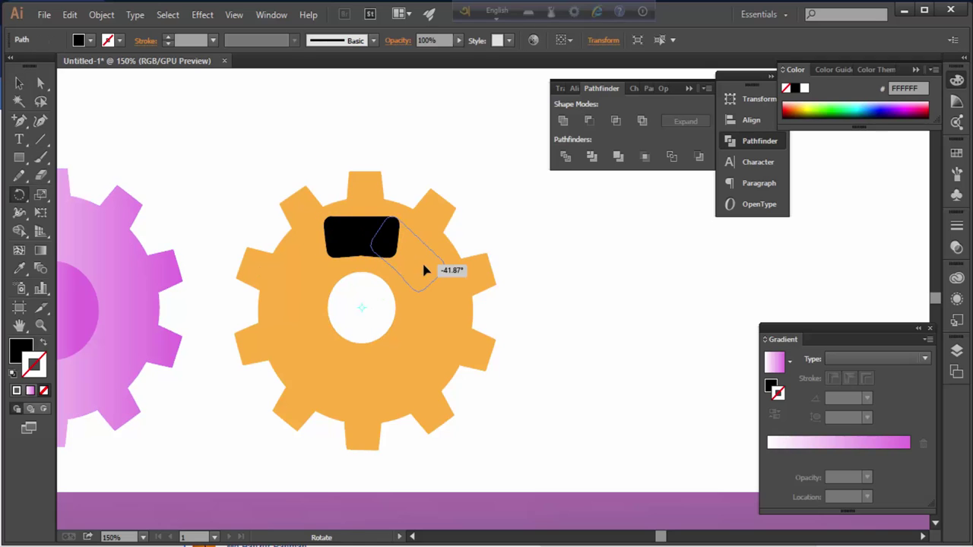
pyautogui.moveTo(422, 260); pyautogui.dragTo(434, 320)
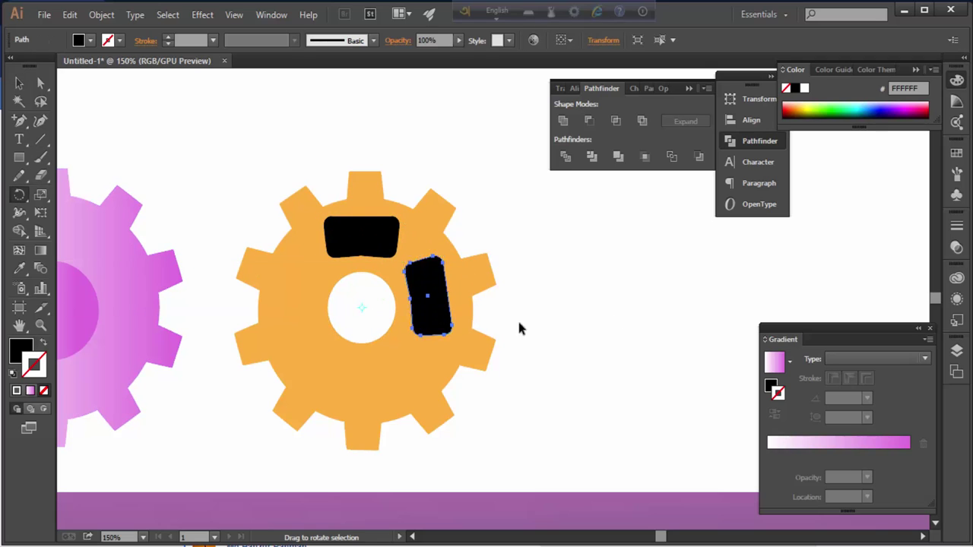
pyautogui.hotkey('ctrl', 'd')
pyautogui.hotkey('ctrl', 'd')
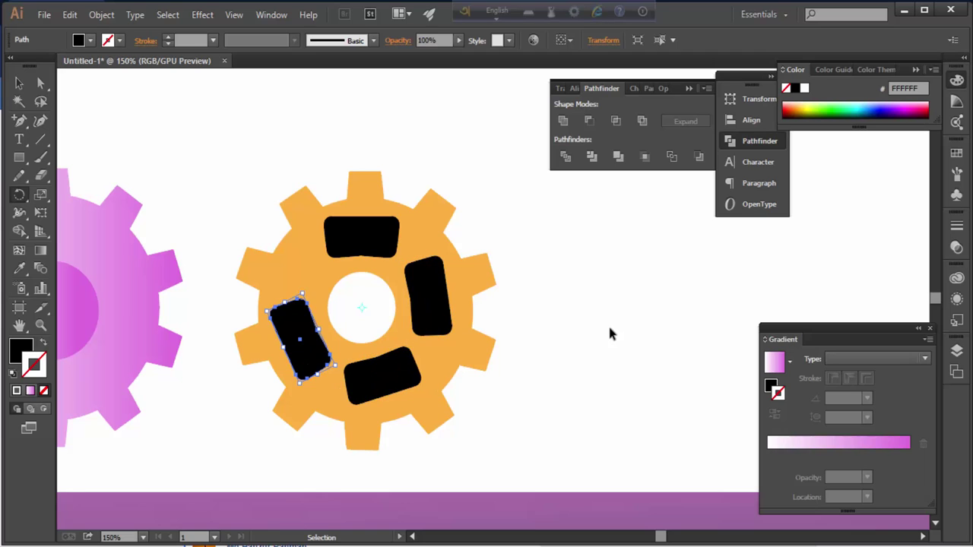
pyautogui.hotkey('ctrl', 'z')
pyautogui.hotkey('ctrl', 'z')
pyautogui.hotkey('ctrl', 'z')
pyautogui.moveTo(393, 252)
pyautogui.mouseDown()
pyautogui.moveTo(417, 340)
pyautogui.moveTo(432, 344)
pyautogui.mouseUp()
pyautogui.hotkey('ctrl', 'z')
pyautogui.hotkey('ctrl', 'd')
pyautogui.hotkey('ctrl', 'd')
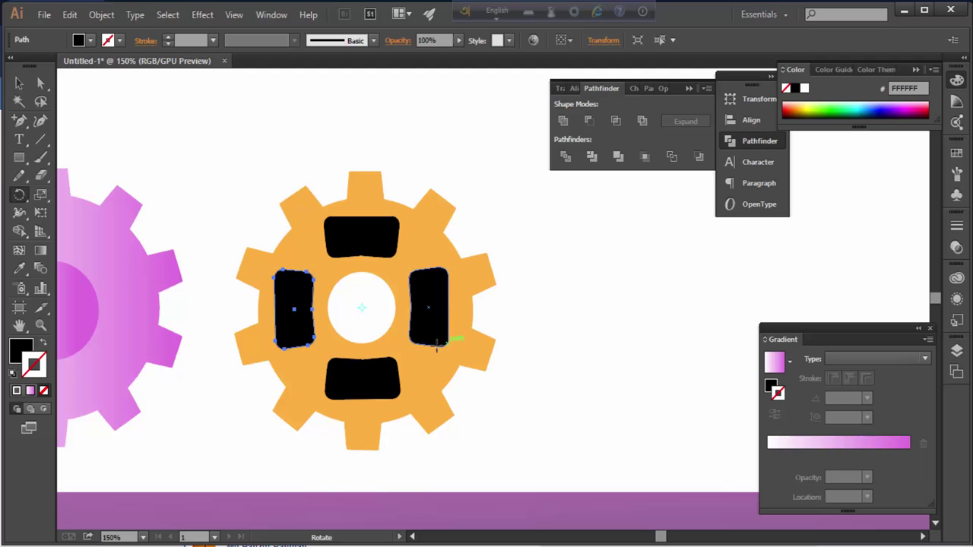
pyautogui.click(583, 304)
pyautogui.moveTo(531, 440); pyautogui.dragTo(304, 190)
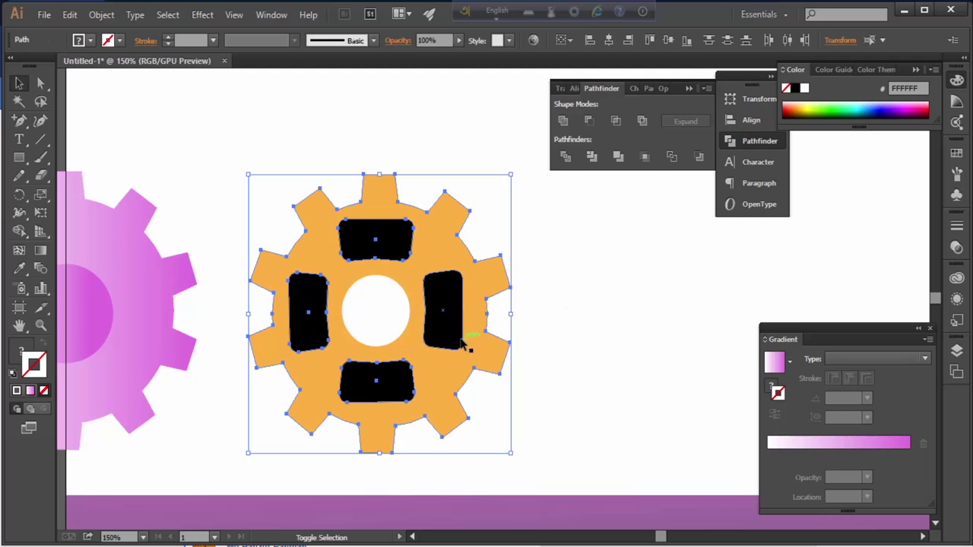
# Minus Front the four slots from the gear and copy the pink centre circle onto it
pyautogui.click(592, 156)
pyautogui.moveTo(571, 266); pyautogui.dragTo(601, 266)
pyautogui.click(516, 289)
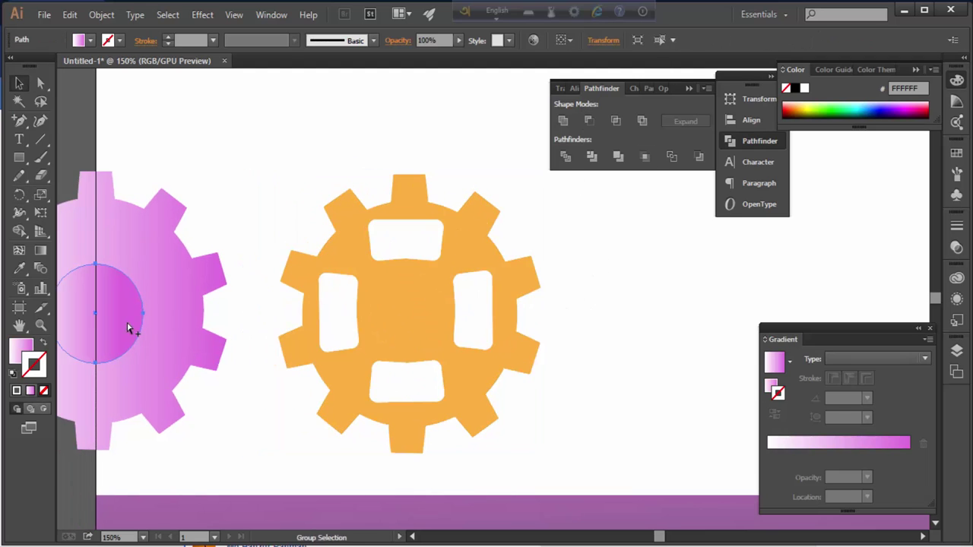
pyautogui.moveTo(114, 329); pyautogui.dragTo(444, 324)
# Select the leftover pink ring around the copied circle and delete it
pyautogui.keyDown('shift'); pyautogui.click(536, 315); pyautogui.keyUp('shift')
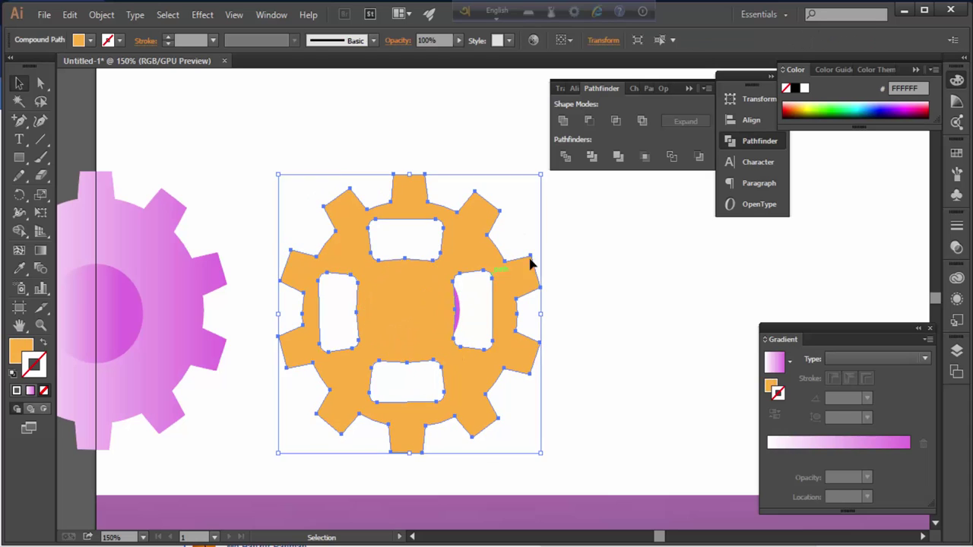
pyautogui.click(751, 119)
pyautogui.hotkey('ctrl', '8')
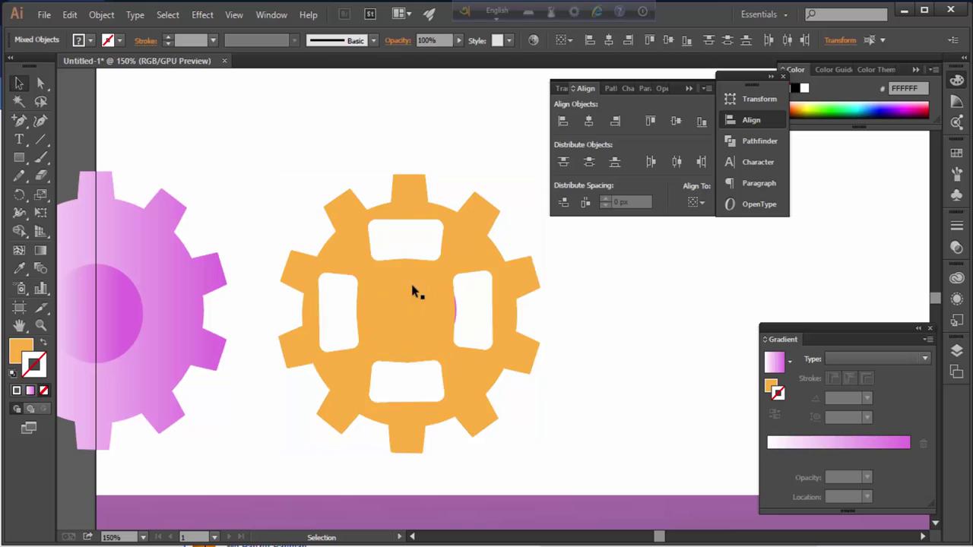
pyautogui.press('a')
pyautogui.click(449, 341)
pyautogui.press('Delete')
pyautogui.press('v')
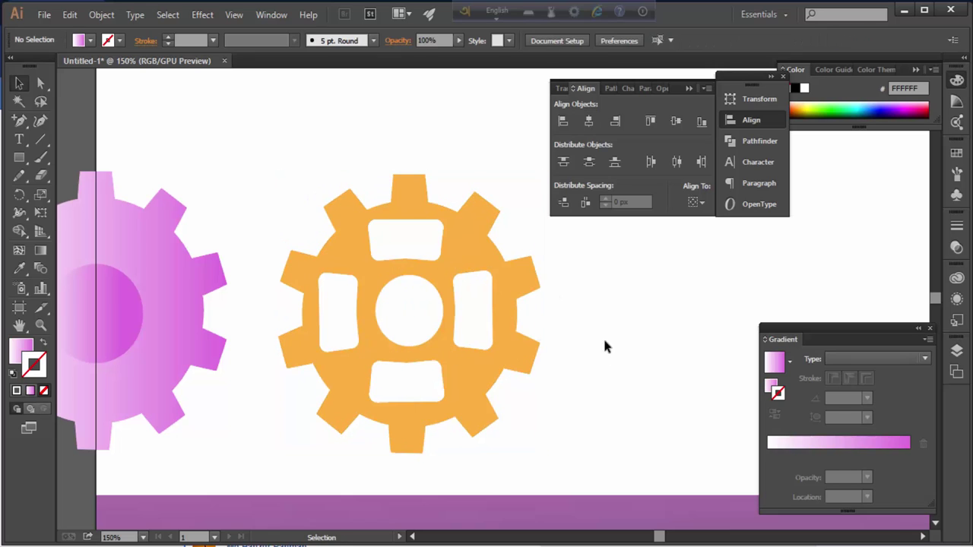
# Minus Front the centre circle from the orange gear to make a round hole
pyautogui.click(554, 398)
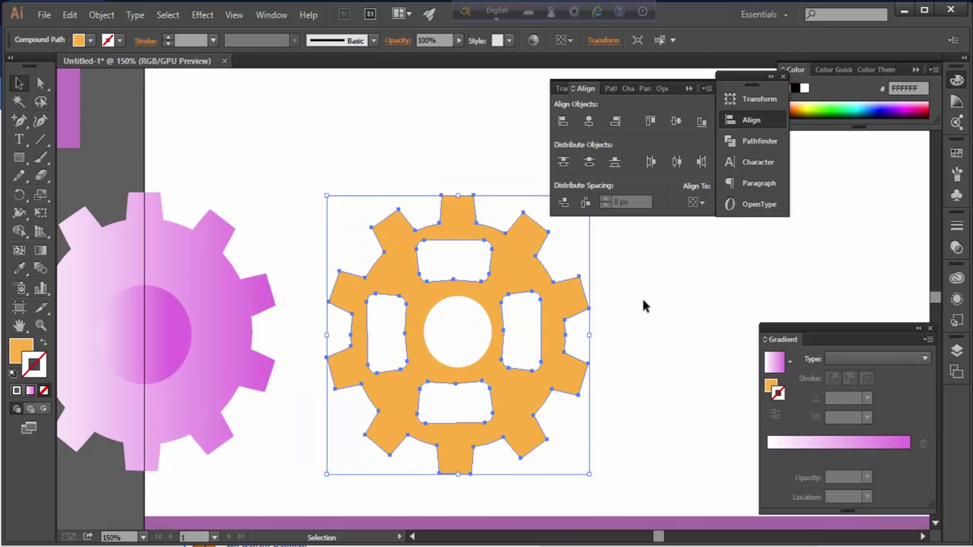
pyautogui.moveTo(642, 296); pyautogui.dragTo(319, 486)
pyautogui.click(759, 141)
pyautogui.click(587, 120)
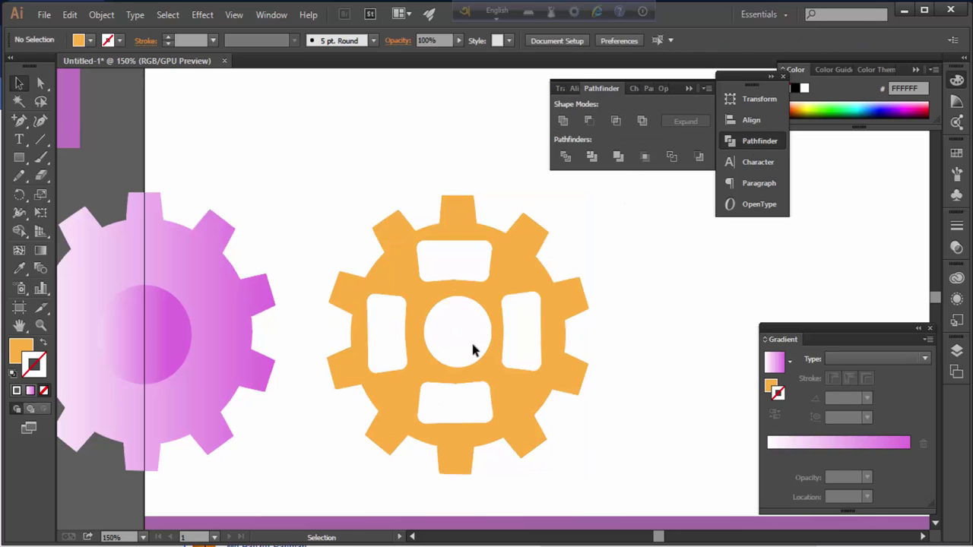
# Sample pink onto the slotted gear and brighten its fill in the colour picker
pyautogui.press('i')
pyautogui.click(83, 129)
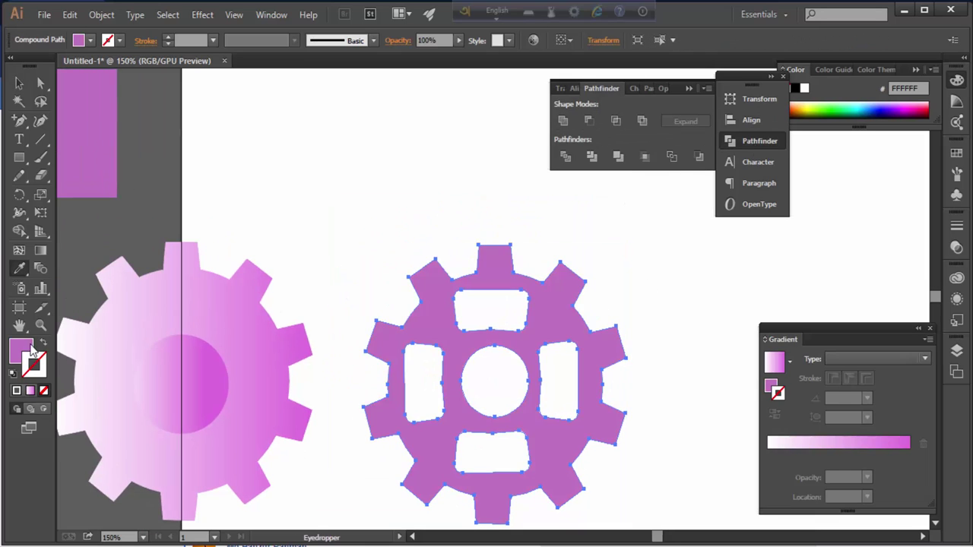
pyautogui.doubleClick(21, 350)
pyautogui.moveTo(369, 224); pyautogui.dragTo(411, 185)
pyautogui.click(637, 185)
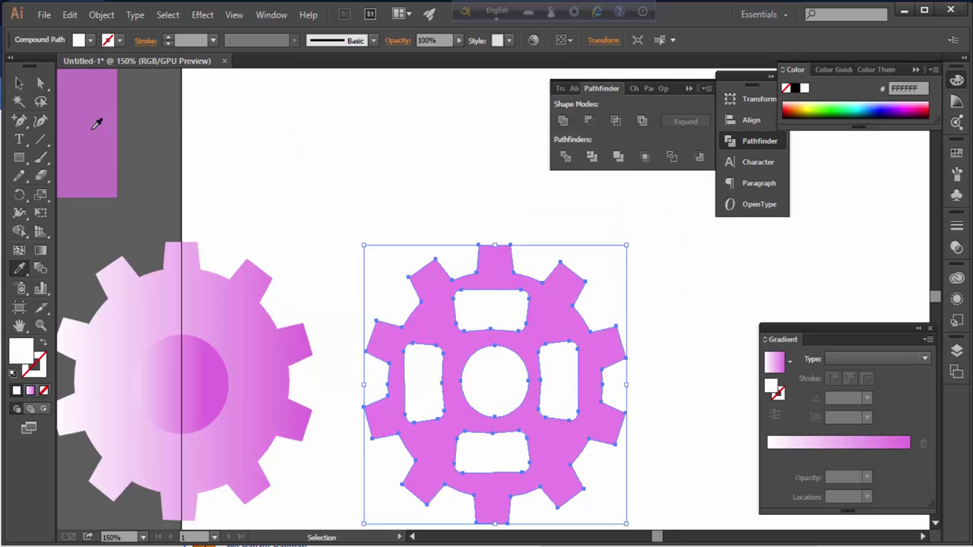
pyautogui.click(404, 191)
# Move the pink gear below the light gear, shift the light gear ~85 px down, nudge both
pyautogui.hotkey('ctrl', '-')
pyautogui.hotkey('ctrl', '-')
pyautogui.moveTo(521, 368); pyautogui.dragTo(390, 380)
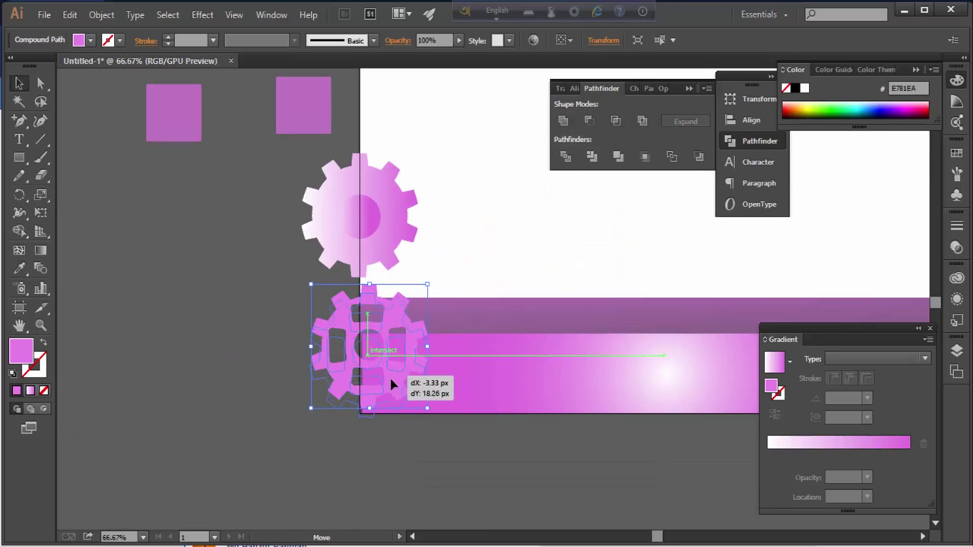
pyautogui.click(522, 244)
pyautogui.rightClick(293, 266)
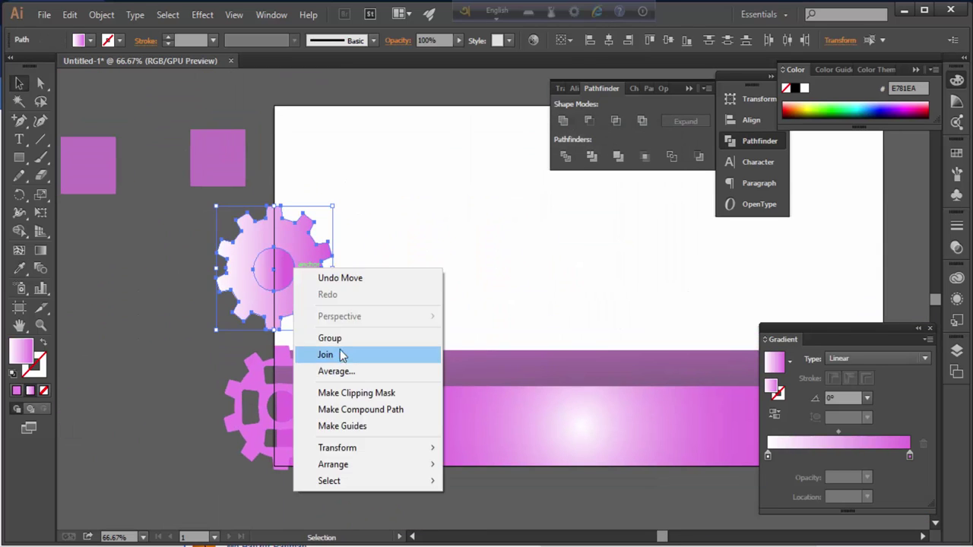
pyautogui.moveTo(281, 289); pyautogui.dragTo(284, 354)
pyautogui.click(465, 282)
pyautogui.moveTo(329, 416); pyautogui.dragTo(323, 411)
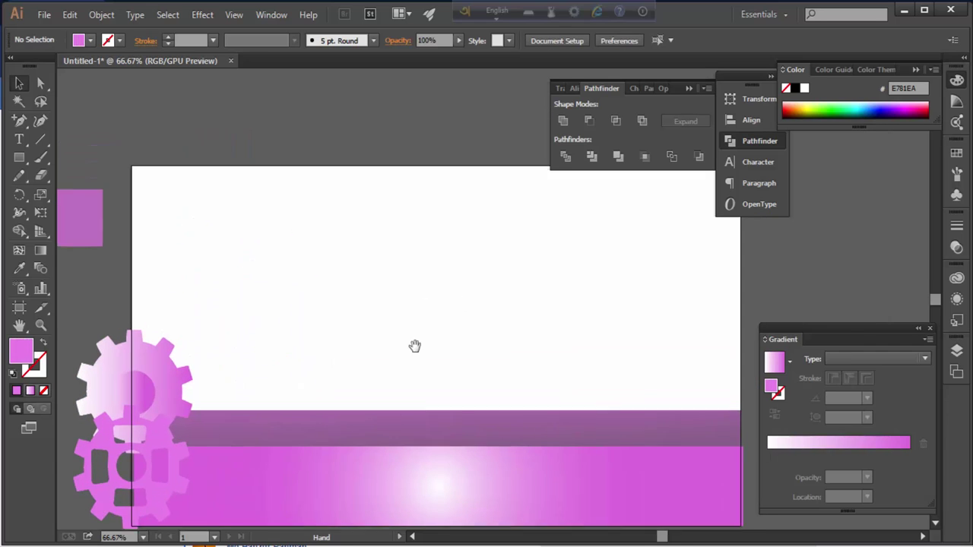
# Pan to the lower-left corner and check the placement of both overlapping gears
pyautogui.moveTo(432, 358); pyautogui.dragTo(275, 427)
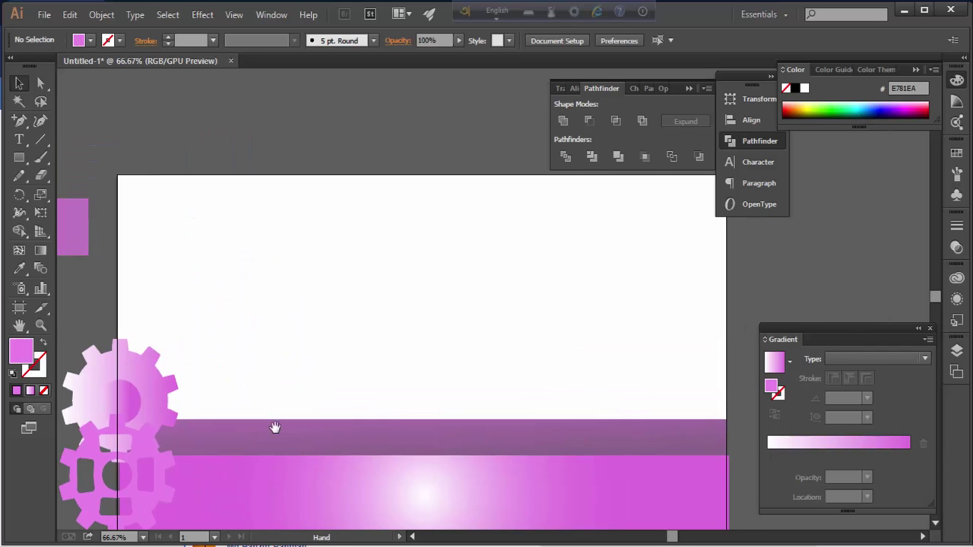
pyautogui.click(158, 401)
pyautogui.click(307, 383)
pyautogui.moveTo(307, 383); pyautogui.dragTo(343, 367)
pyautogui.click(190, 462)
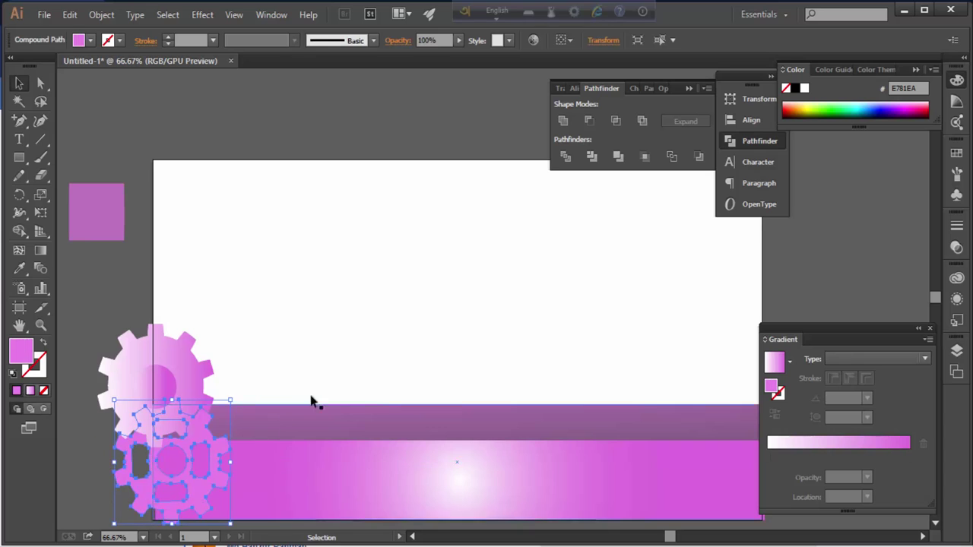
pyautogui.click(378, 352)
pyautogui.hscroll(3, 430, 347)
# Show the rulers and pull two horizontal guides onto the artboard
pyautogui.click(682, 484)
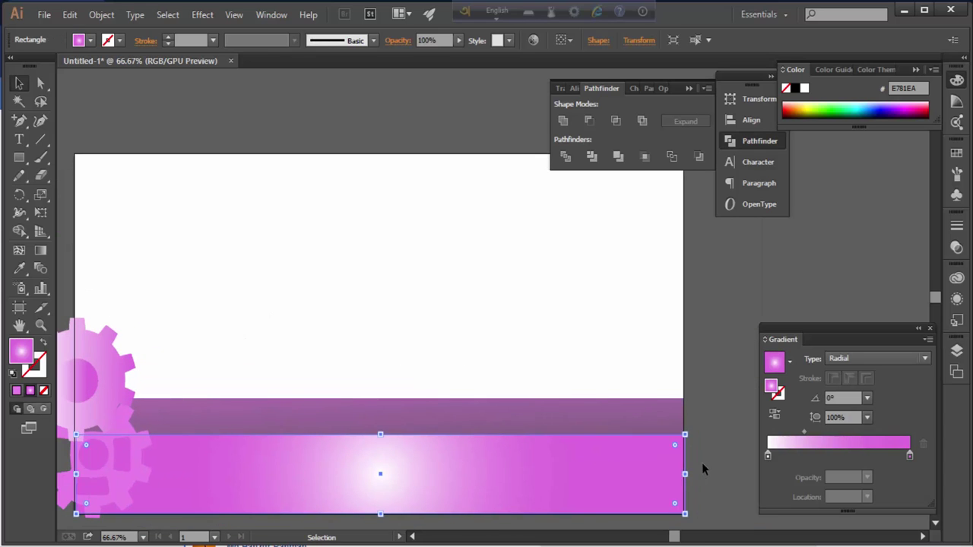
pyautogui.click(702, 456)
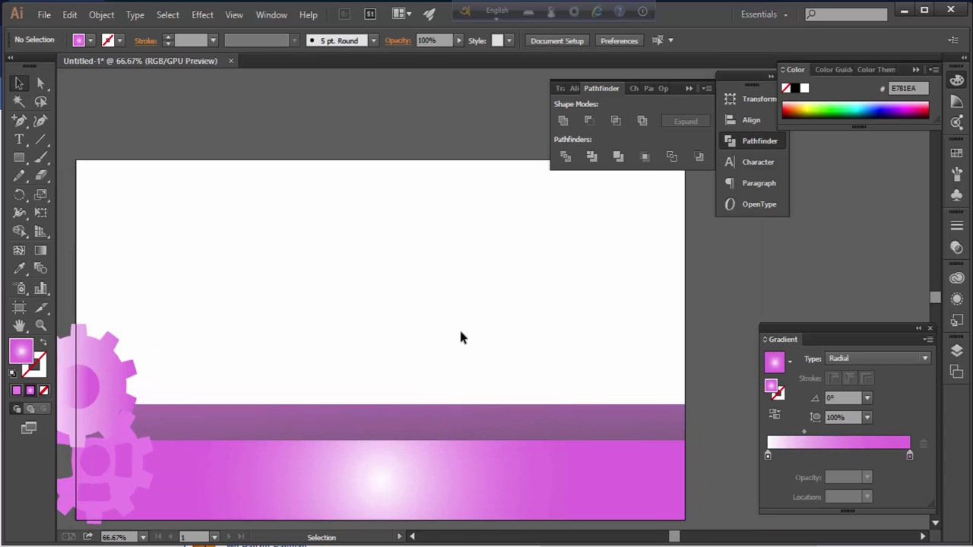
pyautogui.click(39, 141)
pyautogui.hotkey('ctrl', '1')
pyautogui.moveTo(289, 322); pyautogui.dragTo(458, 234)
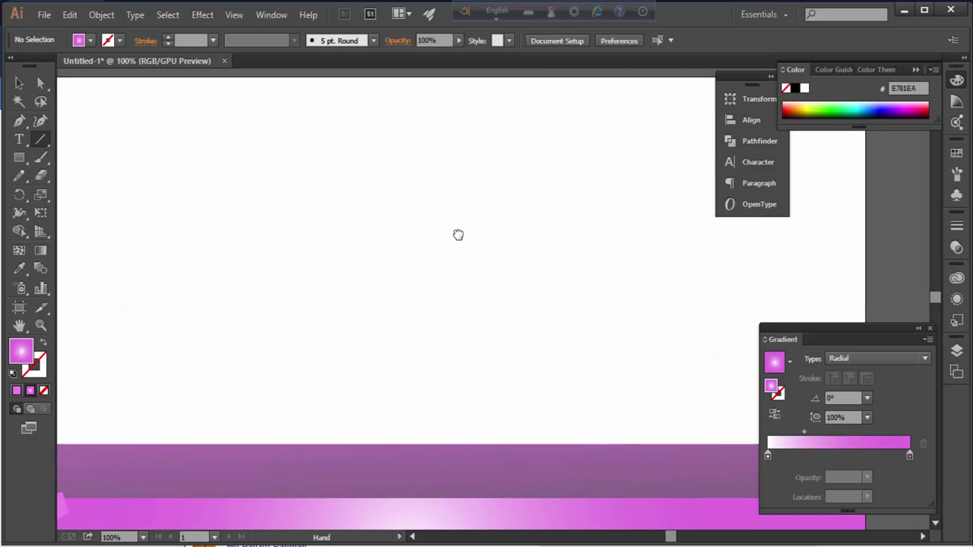
pyautogui.hotkey('ctrl', '-')
pyautogui.click(757, 161)
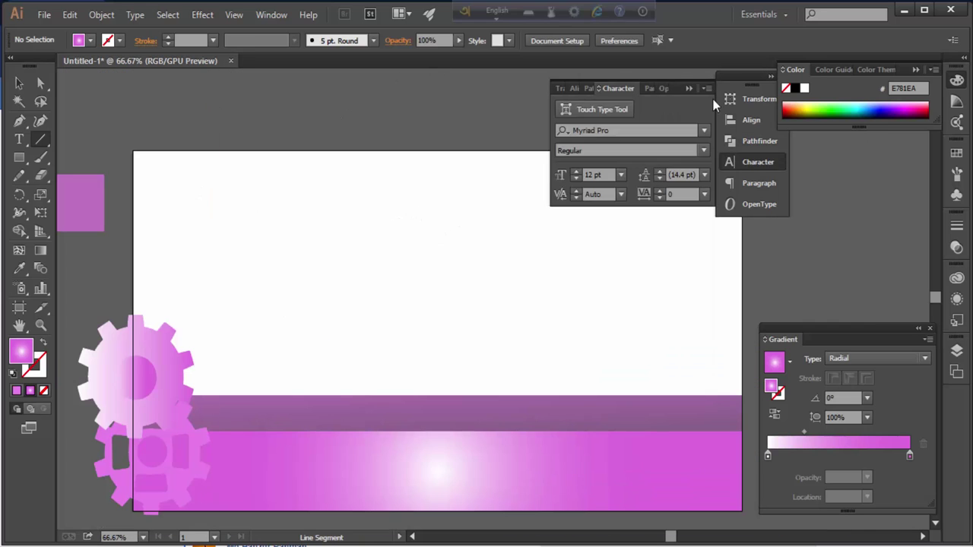
pyautogui.hotkey('ctrl', 'r')
pyautogui.moveTo(486, 75)
pyautogui.mouseDown()
pyautogui.moveTo(486, 236)
pyautogui.moveTo(466, 181)
pyautogui.mouseUp()
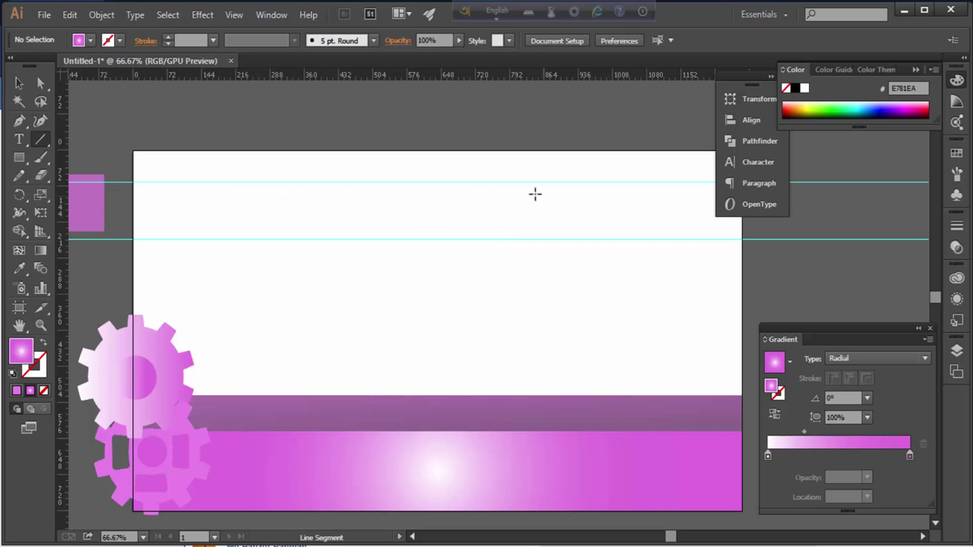
pyautogui.moveTo(490, 368); pyautogui.dragTo(488, 374)
# Draw a vertical line between the guides and Alt-drag a parallel copy to its right
pyautogui.press('\\')
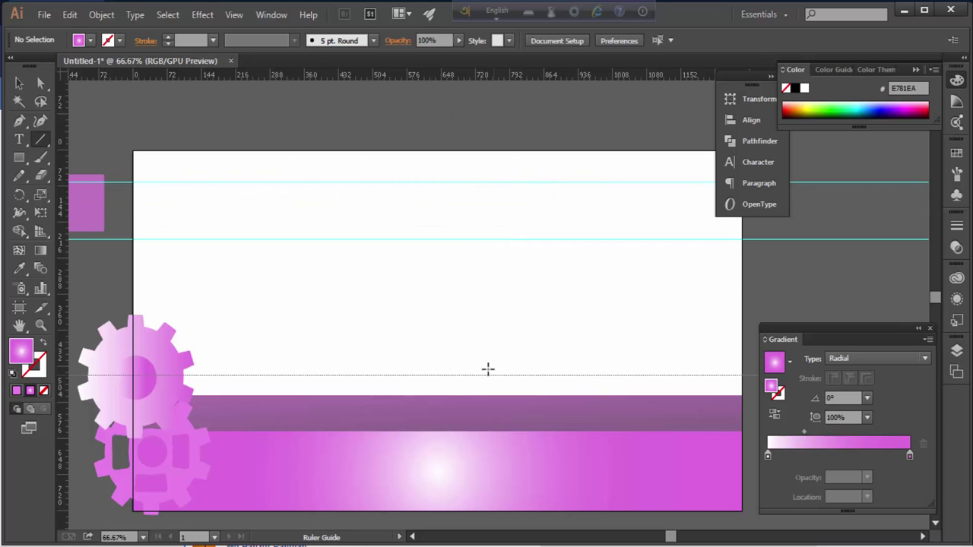
pyautogui.hotkey('ctrl', '1')
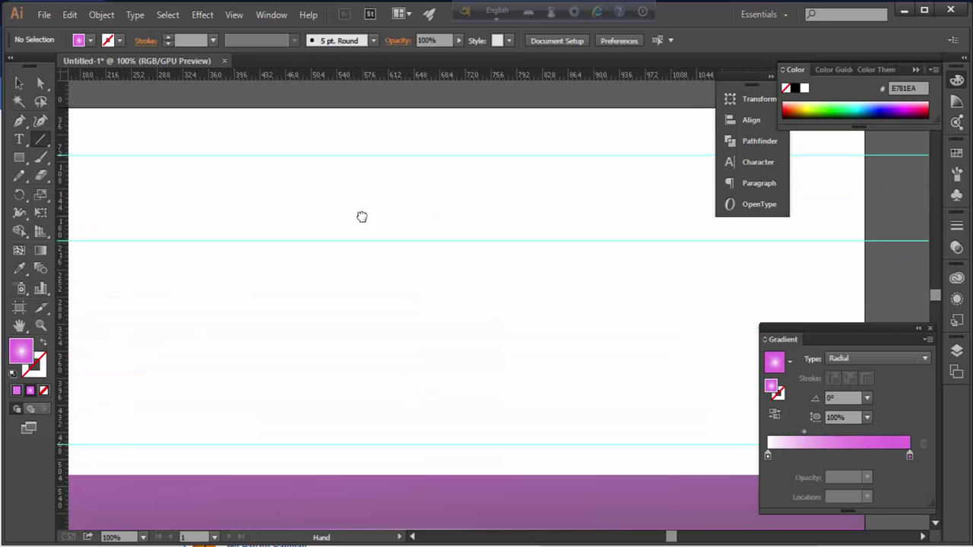
pyautogui.hotkey('ctrl', '-')
pyautogui.moveTo(413, 248); pyautogui.dragTo(414, 403)
pyautogui.moveTo(423, 259)
pyautogui.mouseDown()
pyautogui.moveTo(424, 280)
pyautogui.moveTo(464, 345)
pyautogui.moveTo(415, 330)
pyautogui.mouseUp()
pyautogui.press('v')
pyautogui.click(428, 331)
pyautogui.click(502, 302)
# Draw a small flat rectangle under the bottoms of the two vertical lines
pyautogui.hotkey('ctrl', '=')
pyautogui.hotkey('ctrl', '=')
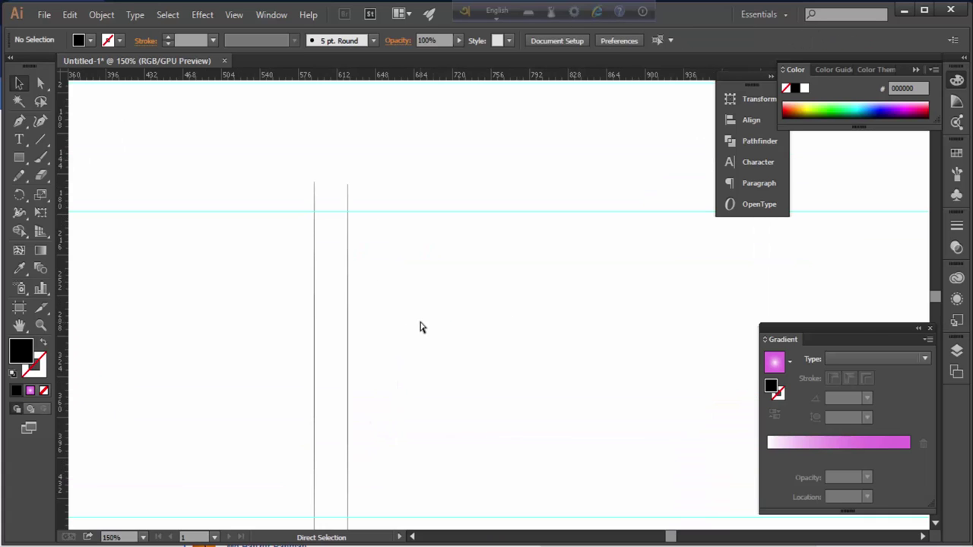
pyautogui.hotkey('ctrl', '-')
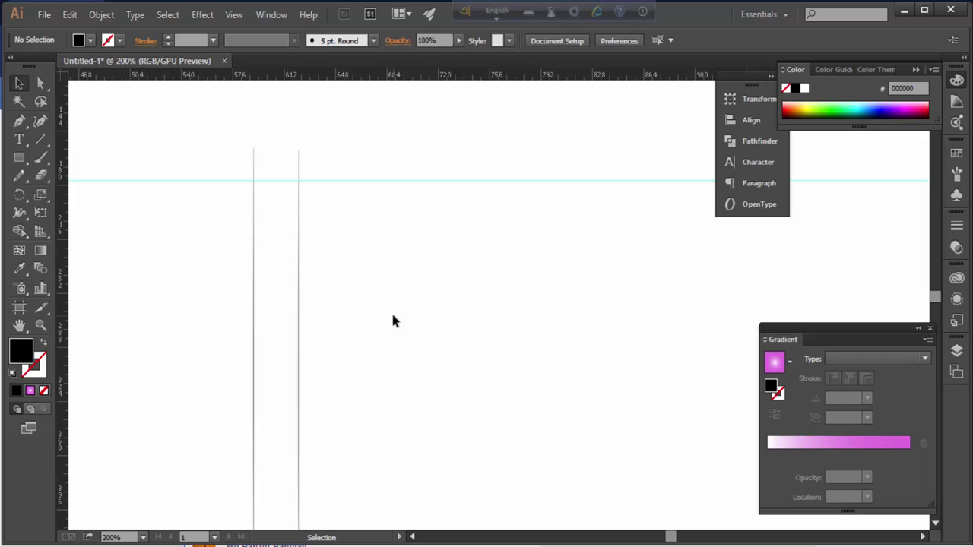
pyautogui.moveTo(323, 329); pyautogui.dragTo(387, 316)
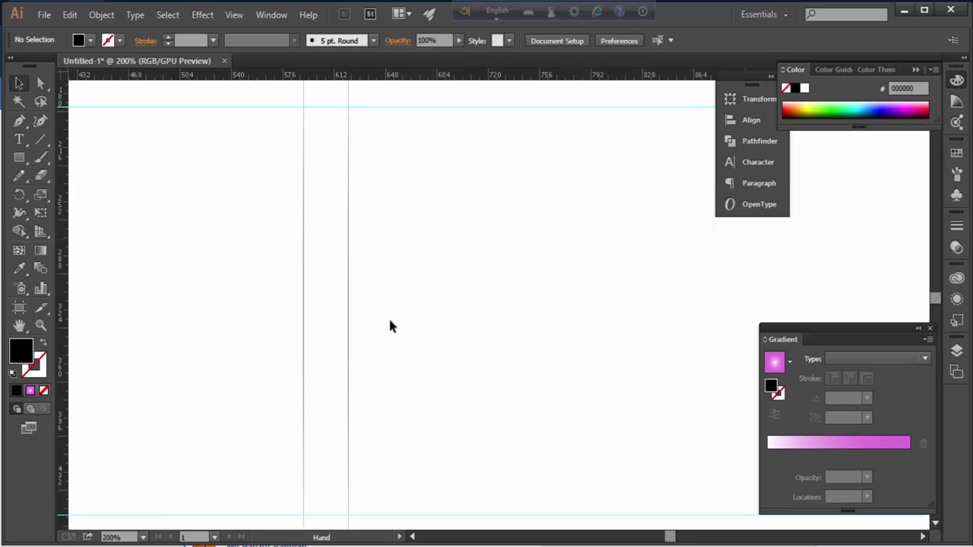
pyautogui.hotkey('ctrl', '-')
pyautogui.moveTo(489, 349); pyautogui.dragTo(535, 325)
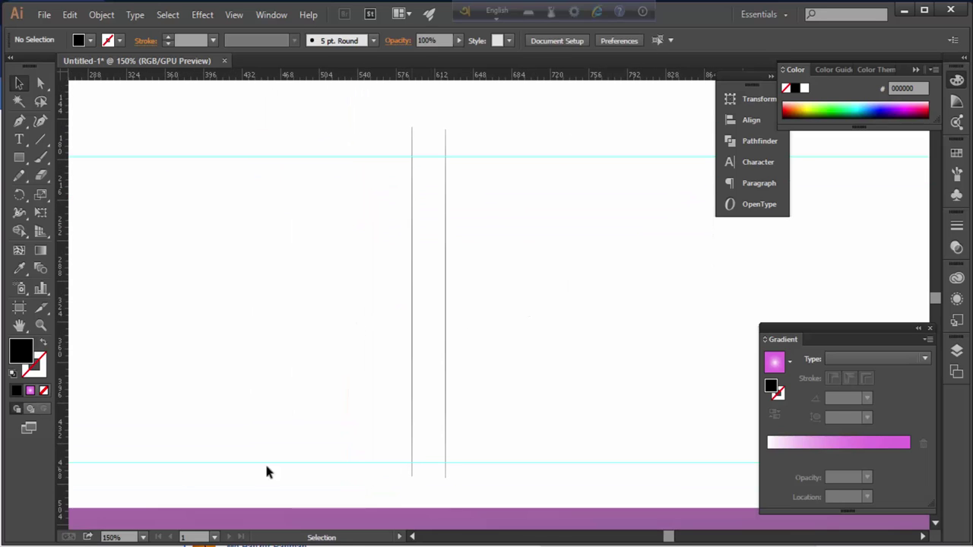
pyautogui.click(43, 136)
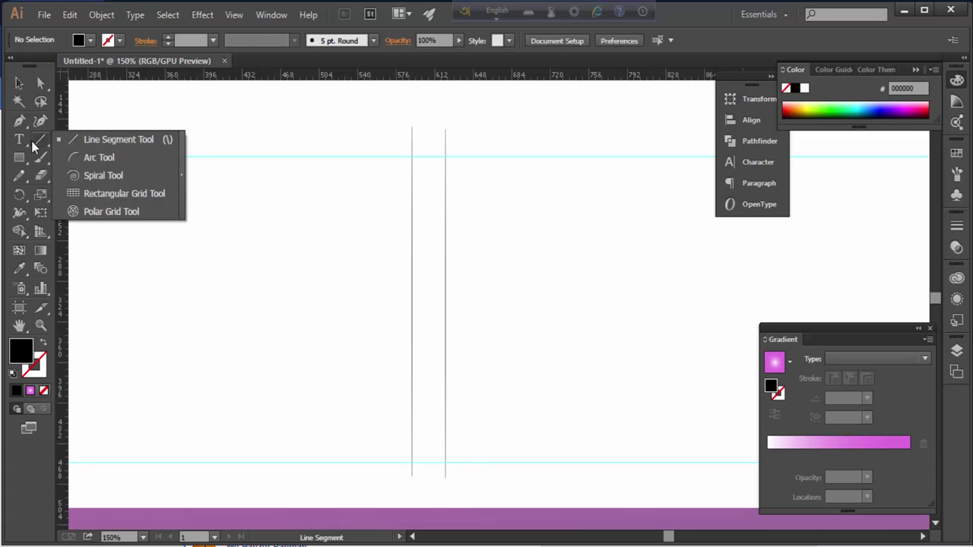
pyautogui.click(19, 158)
pyautogui.moveTo(402, 477); pyautogui.dragTo(449, 490)
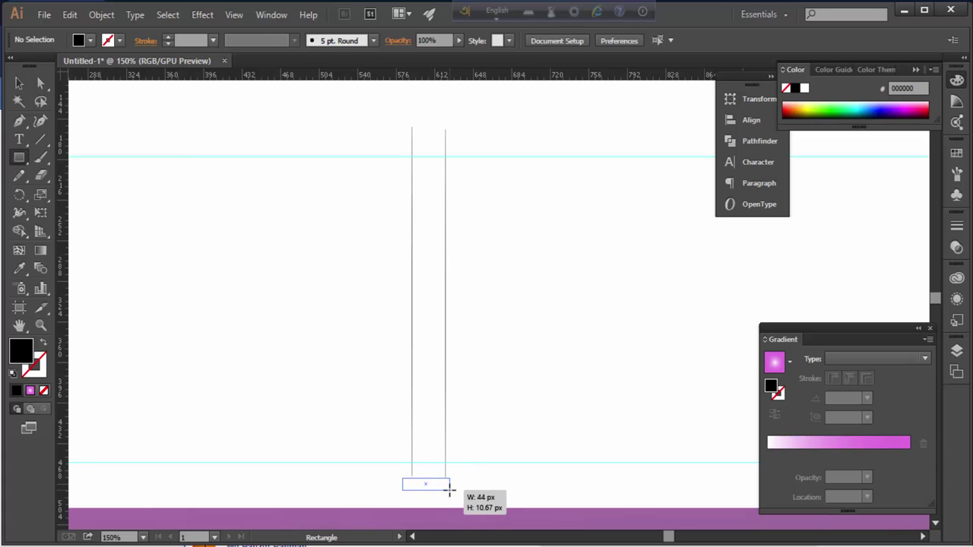
pyautogui.hotkey('ctrl', '+')
pyautogui.hotkey('ctrl', 'z')
pyautogui.moveTo(374, 337); pyautogui.dragTo(438, 348)
pyautogui.keyDown('ctrl'); pyautogui.click(475, 382); pyautogui.keyUp('ctrl')
# Swap the rectangle's fill and stroke and set its stroke to None
pyautogui.hotkey('ctrl', '-')
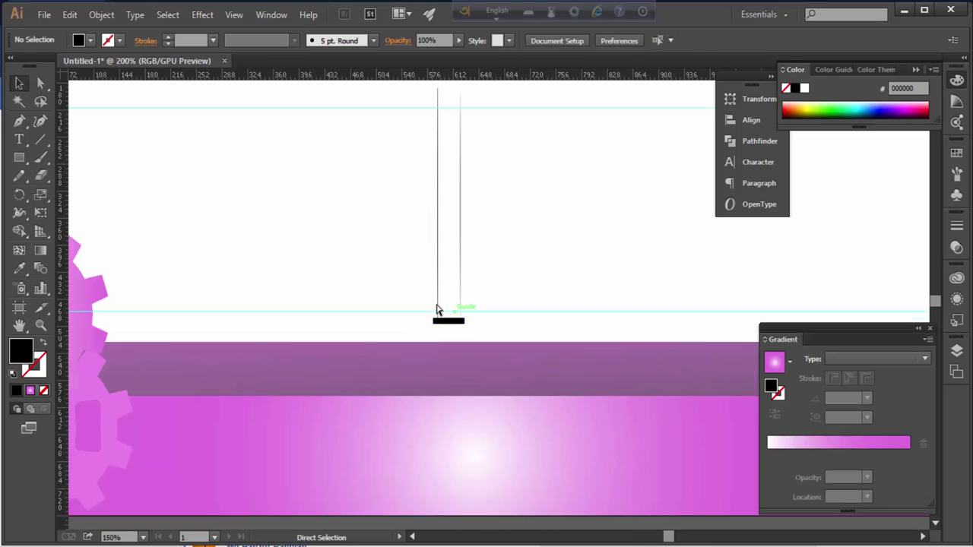
pyautogui.hotkey('ctrl', '-')
pyautogui.hotkey('ctrl', '+')
pyautogui.hotkey('ctrl', '+')
pyautogui.hotkey('ctrl', '+')
pyautogui.hotkey('ctrl', '+')
pyautogui.hotkey('ctrl', '+')
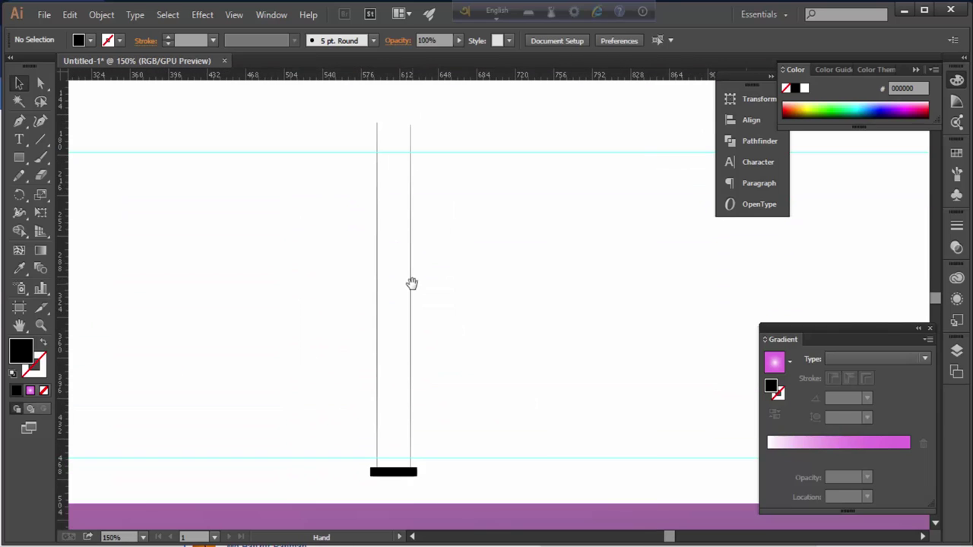
pyautogui.hotkey('ctrl', '+')
pyautogui.hotkey('ctrl', '+')
pyautogui.click(43, 343)
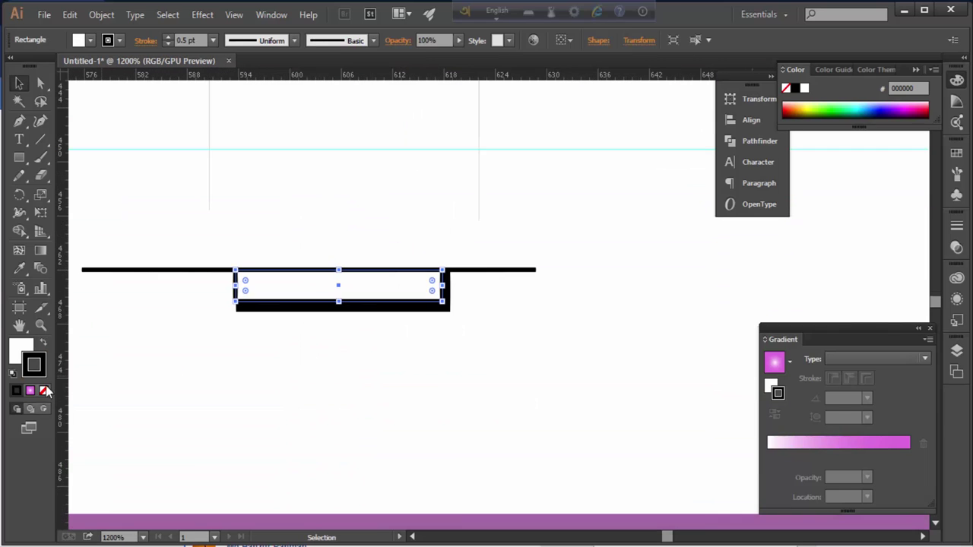
pyautogui.click(43, 389)
pyautogui.click(256, 345)
# Give both vertical lines a black 1 pt stroke
pyautogui.scroll(1, 538, 380)
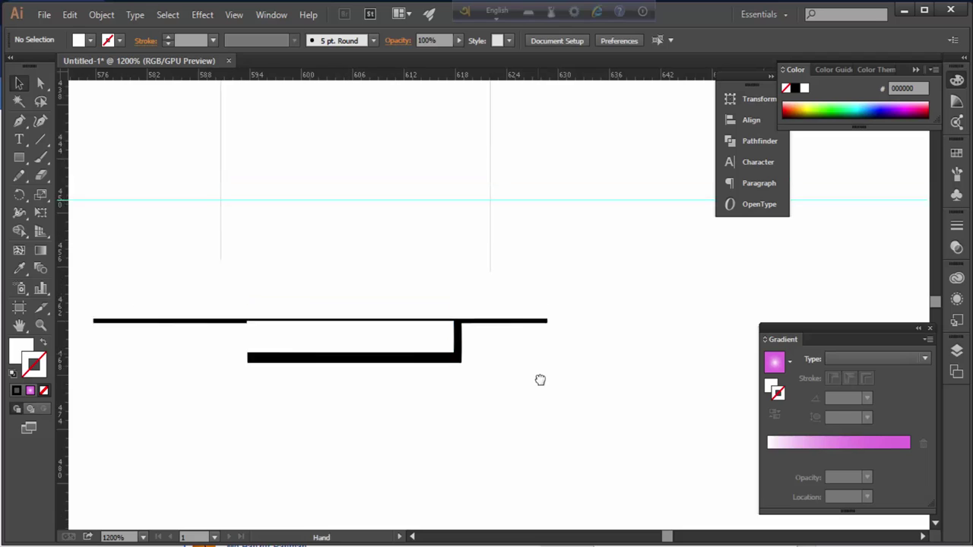
pyautogui.scroll(-2, 506, 336)
pyautogui.scroll(3, 390, 342)
pyautogui.click(225, 287)
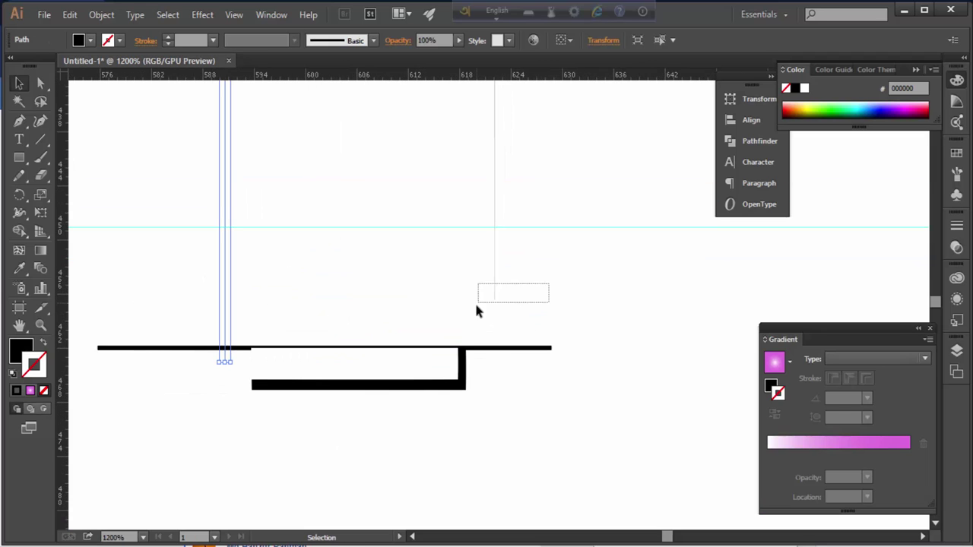
pyautogui.moveTo(550, 282); pyautogui.dragTo(478, 310)
pyautogui.keyDown('shift'); pyautogui.click(225, 258); pyautogui.keyUp('shift')
pyautogui.click(169, 38)
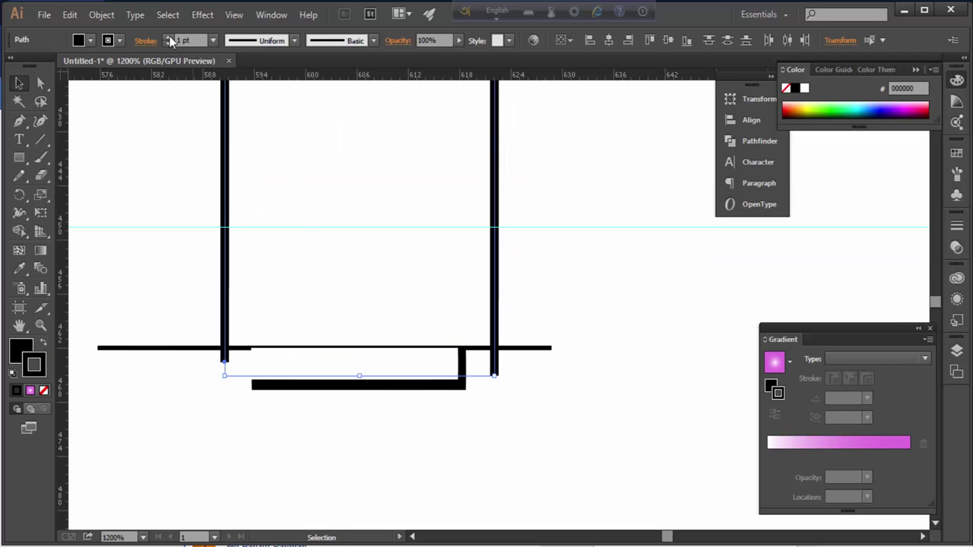
pyautogui.click(174, 201)
# Move the left line down so its bottom lines up with the right line
pyautogui.scroll(-3, 388, 276)
pyautogui.scroll(1, 513, 243)
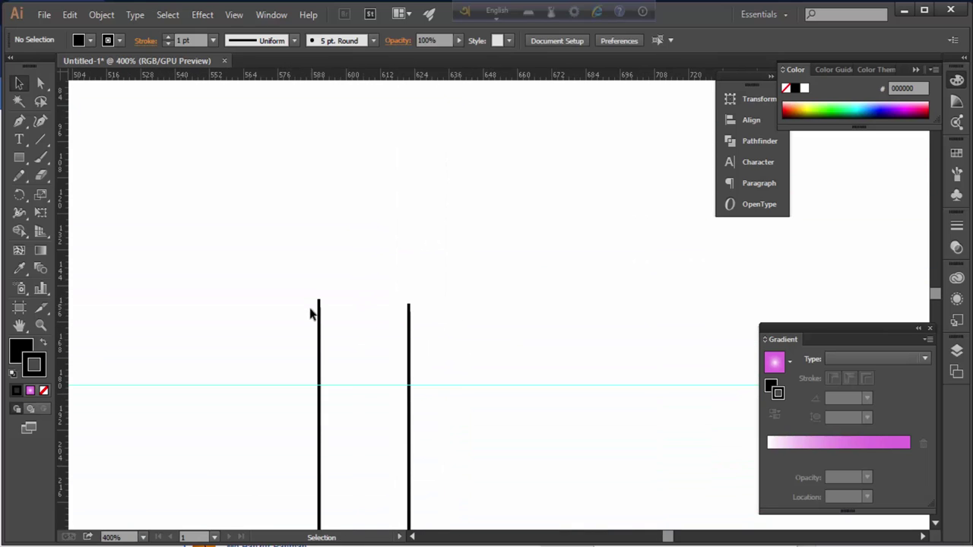
pyautogui.moveTo(310, 314); pyautogui.dragTo(311, 317)
pyautogui.click(450, 309)
pyautogui.scroll(-2, 398, 250)
pyautogui.hotkey('ctrl', '+')
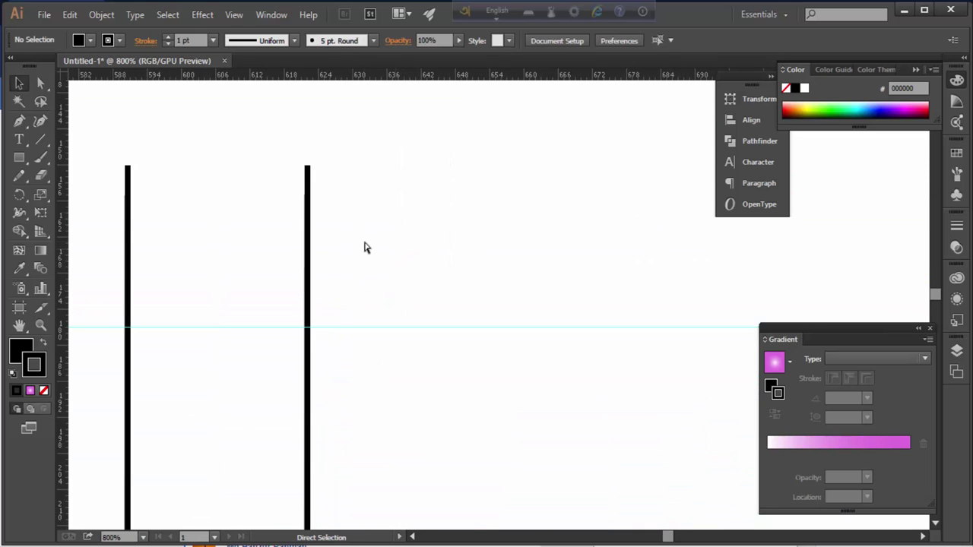
pyautogui.scroll(-2, 364, 247)
pyautogui.scroll(-1, 436, 349)
pyautogui.scroll(2, 482, 399)
pyautogui.scroll(1, 419, 411)
pyautogui.moveTo(419, 411); pyautogui.dragTo(432, 284)
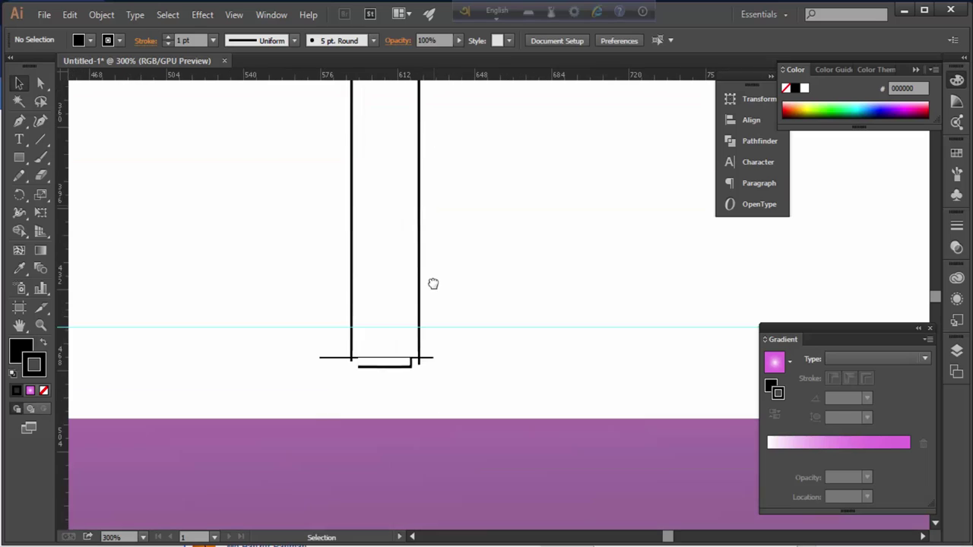
pyautogui.scroll(-1, 433, 283)
pyautogui.scroll(2, 408, 303)
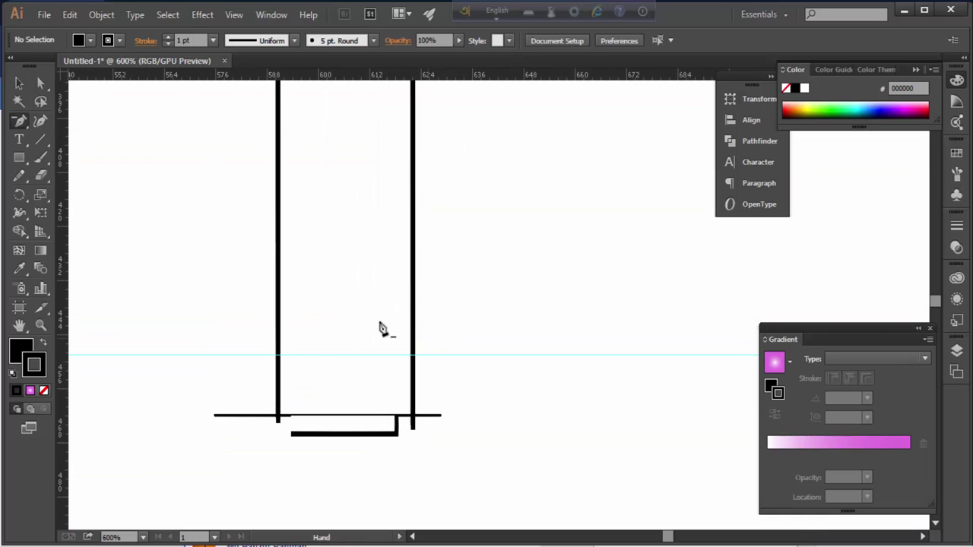
# Pen-draw a pointed black fin against the inside of the left line
pyautogui.click(279, 310)
pyautogui.click(291, 293)
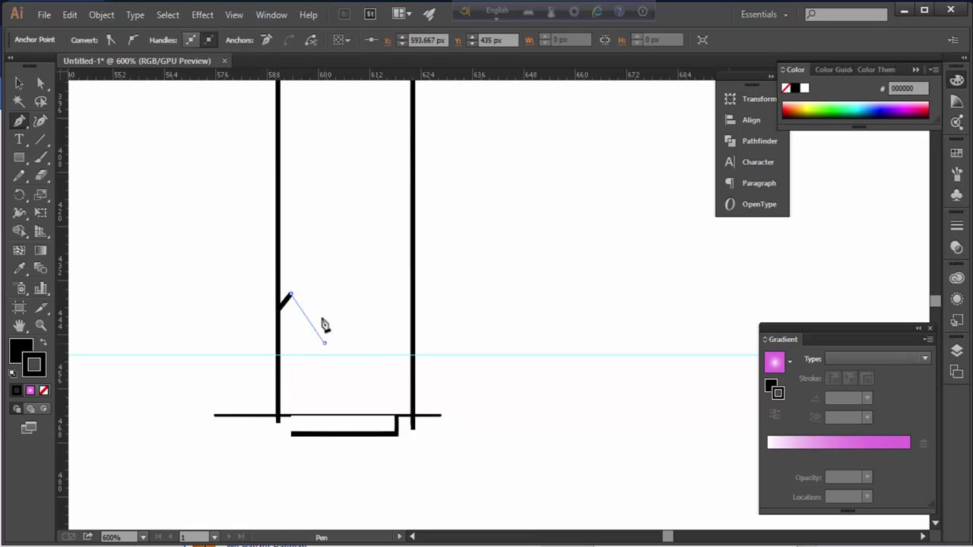
pyautogui.click(323, 342)
pyautogui.click(301, 162)
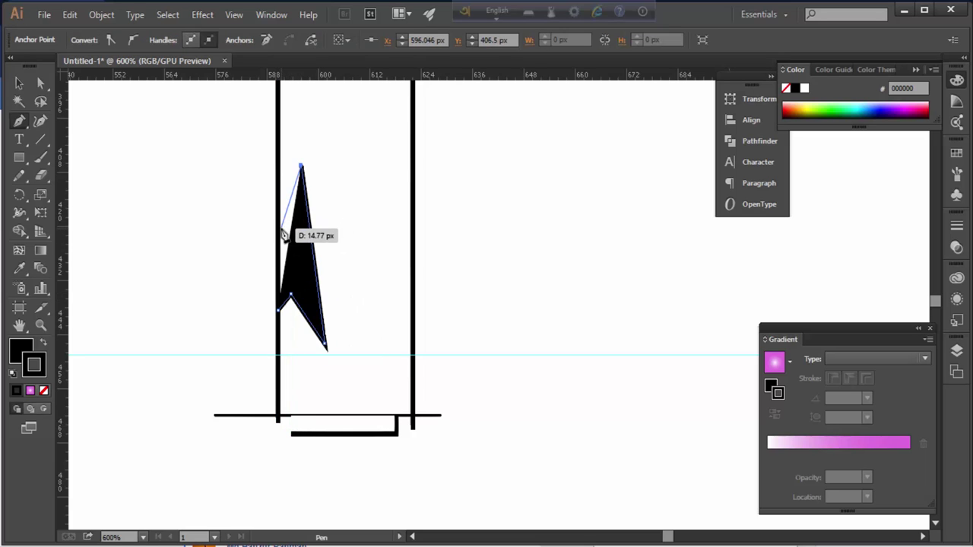
pyautogui.click(278, 199)
pyautogui.press('v')
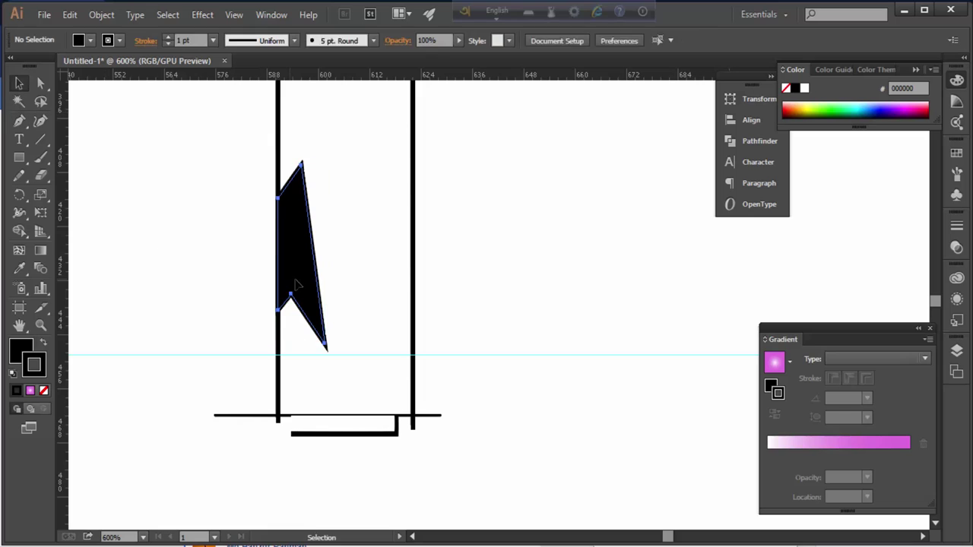
# Reflect a copy of the fin and move it onto the right line
pyautogui.rightClick(304, 273)
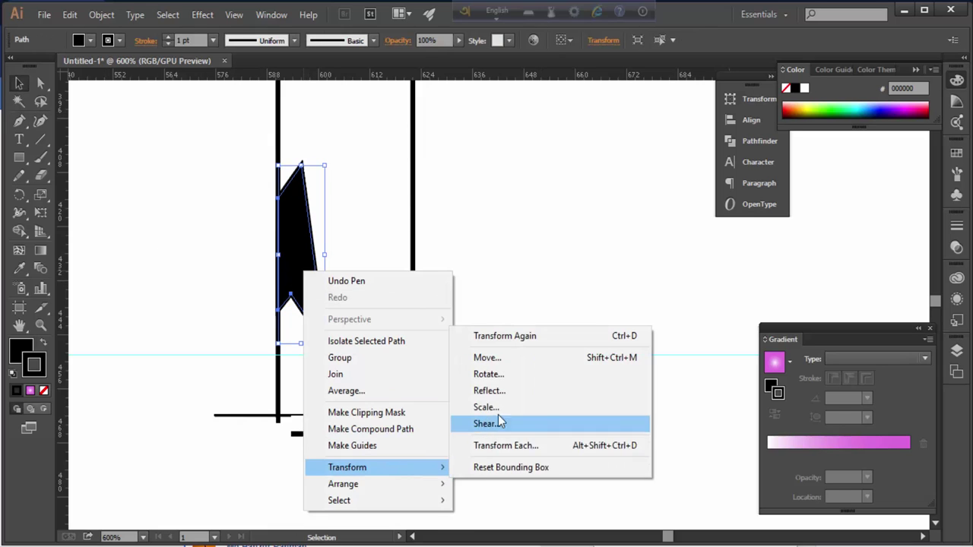
pyautogui.click(478, 388)
pyautogui.click(387, 337)
pyautogui.click(410, 372)
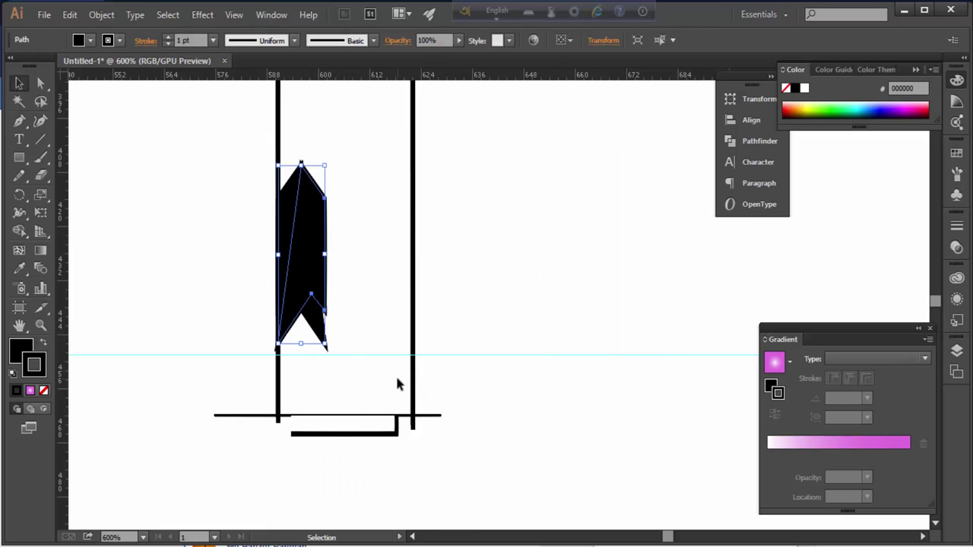
pyautogui.moveTo(279, 300); pyautogui.dragTo(365, 299)
pyautogui.click(440, 293)
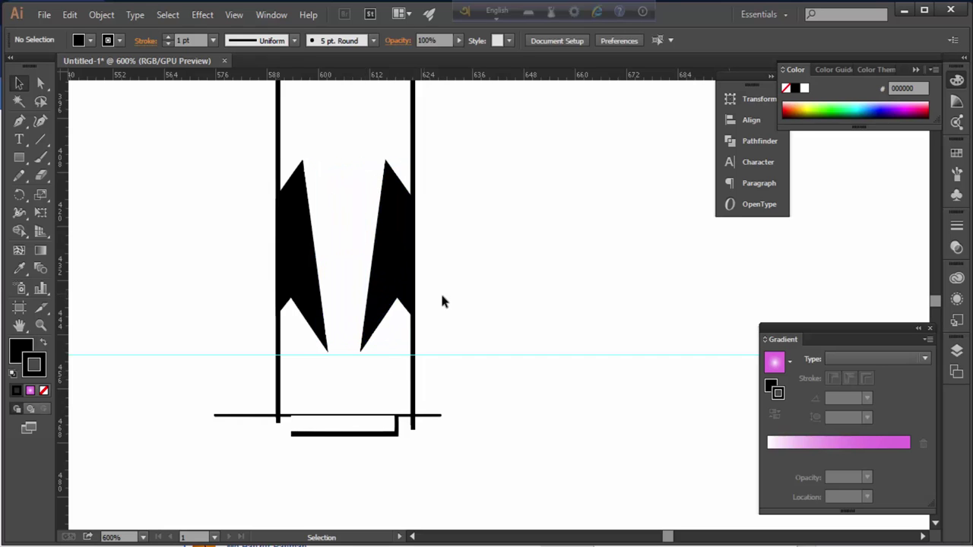
pyautogui.scroll(-2, 441, 332)
pyautogui.scroll(-3, 444, 332)
pyautogui.scroll(2, 428, 331)
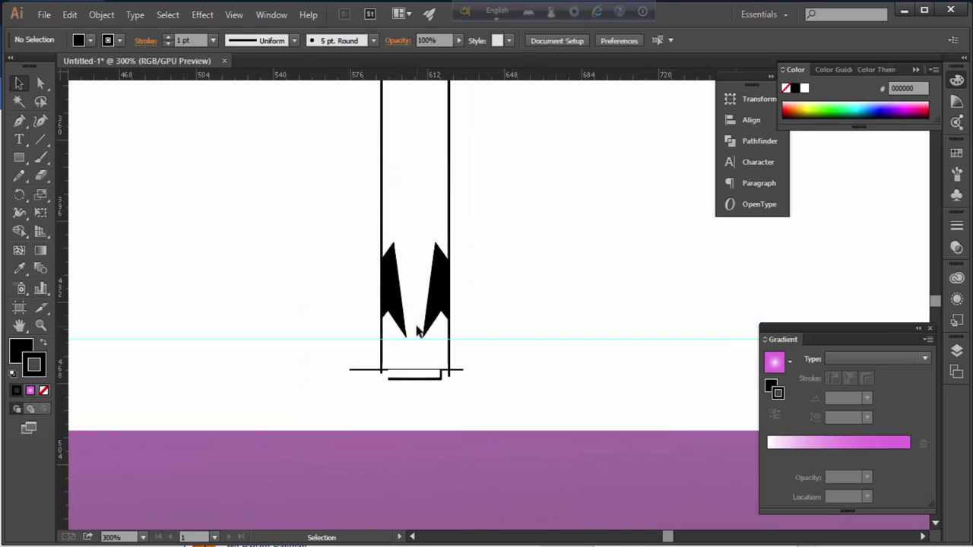
# Alt-drag a copy of a side line into the middle of the rocket body
pyautogui.scroll(-2, 451, 317)
pyautogui.scroll(2, 475, 298)
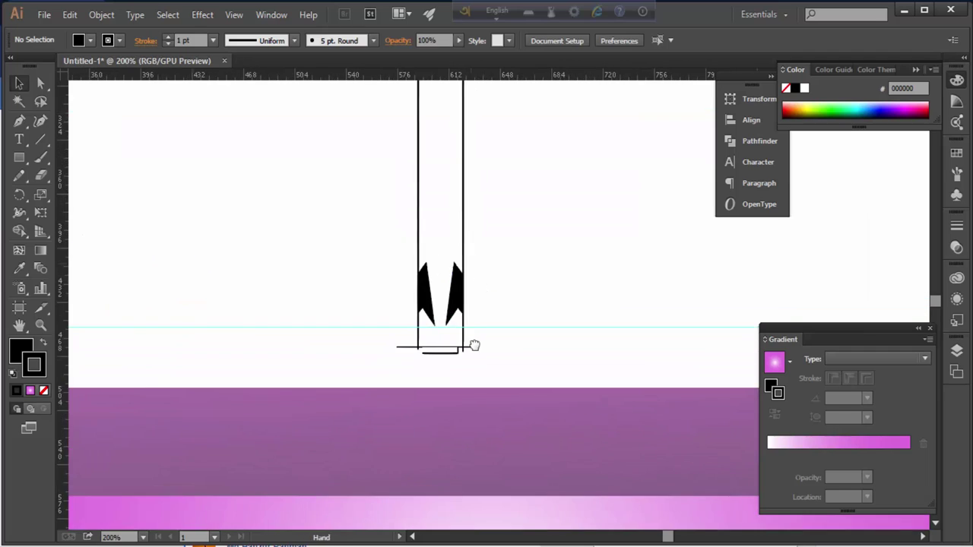
pyautogui.scroll(1, 461, 322)
pyautogui.scroll(2, 460, 322)
pyautogui.scroll(2, 430, 384)
pyautogui.press('p')
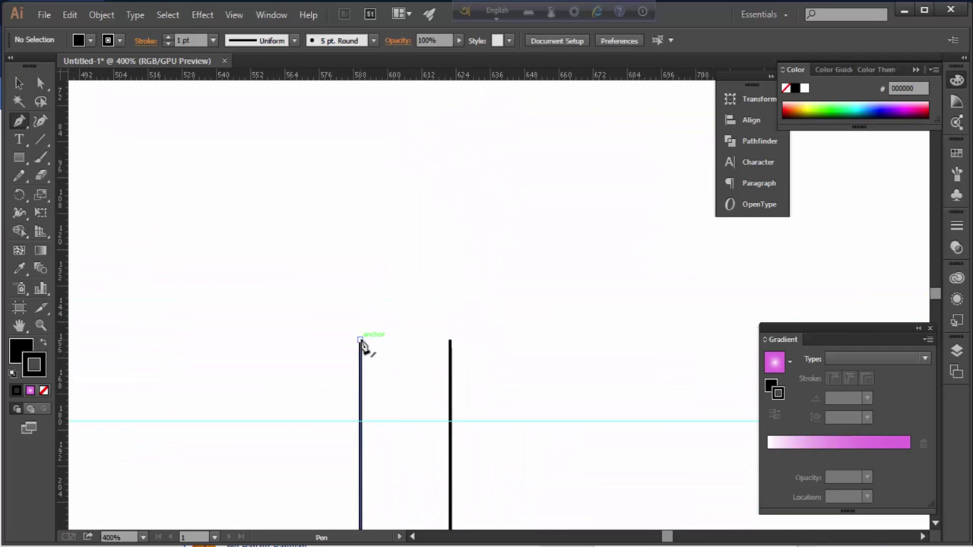
pyautogui.click(361, 341)
pyautogui.scroll(1, 228, 320)
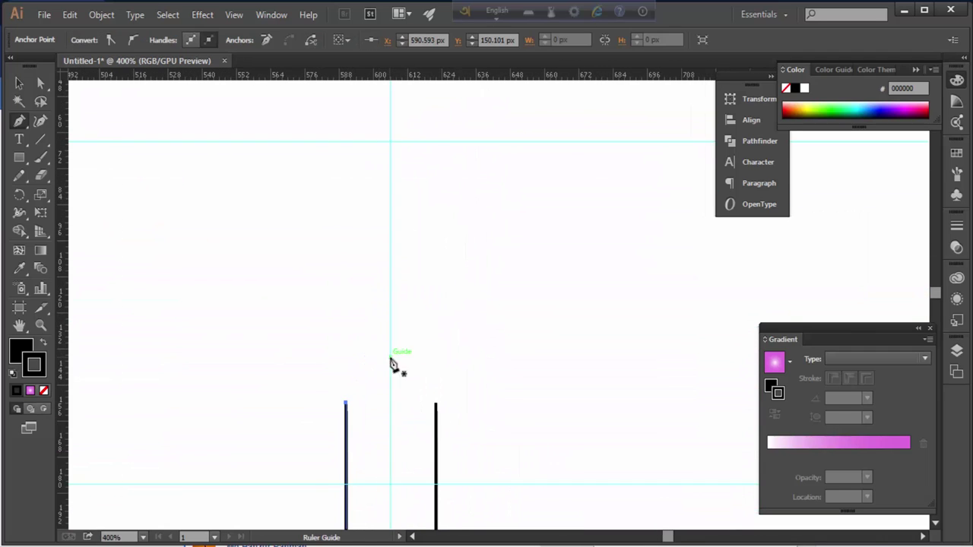
pyautogui.press('v')
pyautogui.moveTo(437, 461)
pyautogui.mouseDown()
pyautogui.moveTo(395, 462)
pyautogui.moveTo(436, 414)
pyautogui.moveTo(390, 434)
pyautogui.moveTo(400, 332)
pyautogui.mouseUp()
pyautogui.click(360, 428)
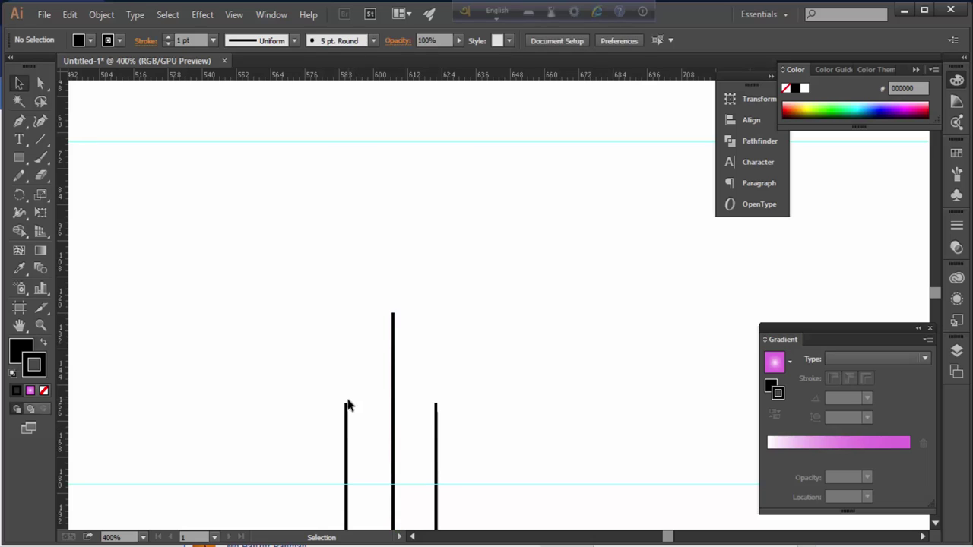
# Pen-draw an arched nose joining both side tops, with stroke only and no fill
pyautogui.click(346, 403)
pyautogui.click(390, 309)
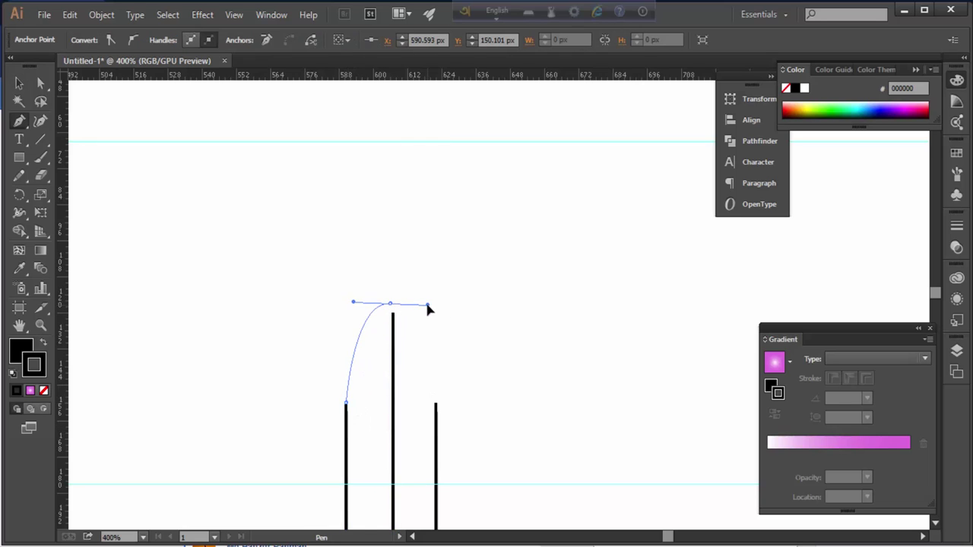
pyautogui.moveTo(436, 403); pyautogui.dragTo(436, 424)
pyautogui.scroll(-1, 436, 410)
pyautogui.press('a')
pyautogui.click(357, 243)
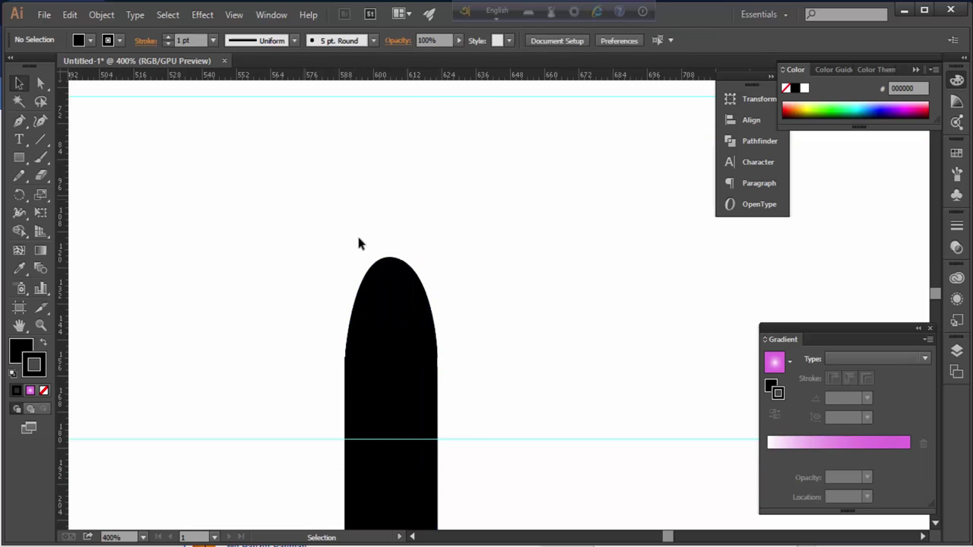
pyautogui.click(389, 260)
pyautogui.click(481, 298)
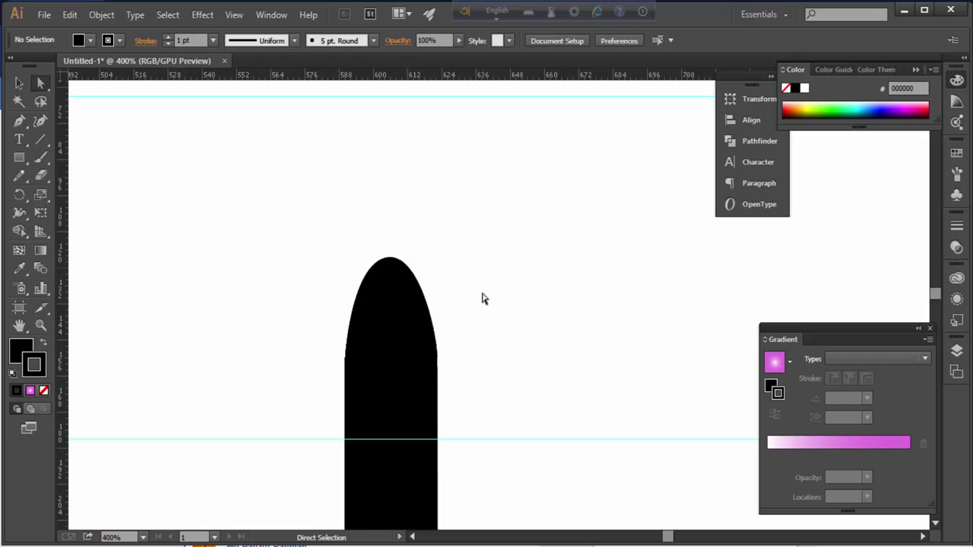
pyautogui.scroll(-1, 405, 354)
pyautogui.click(362, 321)
pyautogui.click(42, 344)
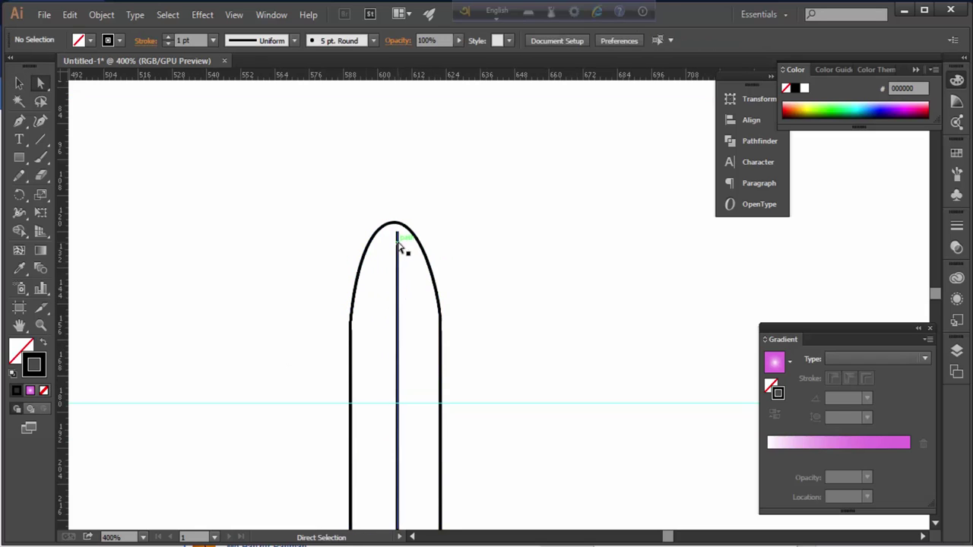
# Adjust the nose's top anchor with Direct Selection to shape the pointed tip
pyautogui.click(397, 231)
pyautogui.click(462, 250)
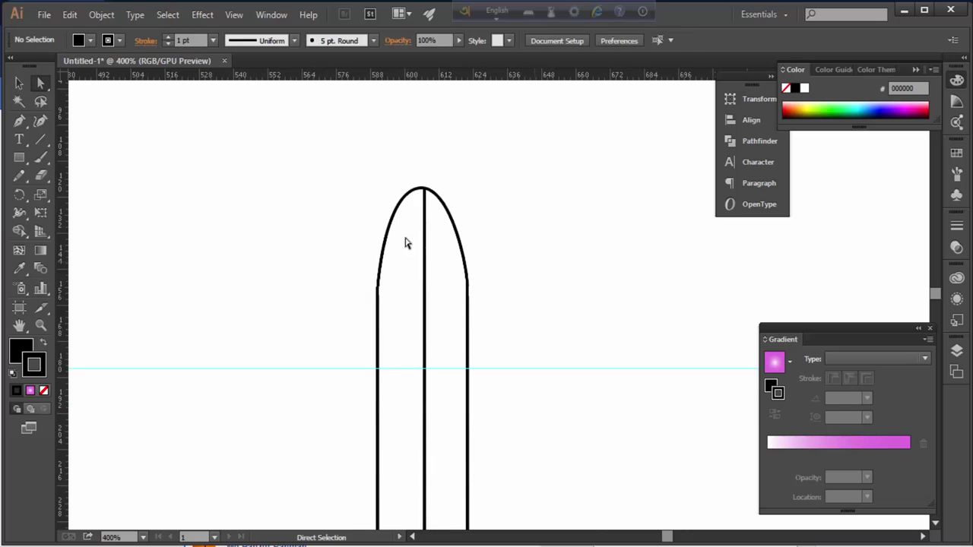
pyautogui.click(452, 195)
pyautogui.hotkey('ctrl', '+')
pyautogui.hotkey('ctrl', '+')
pyautogui.hotkey('ctrl', '+')
pyautogui.scroll(5, 328, 267)
pyautogui.click(482, 306)
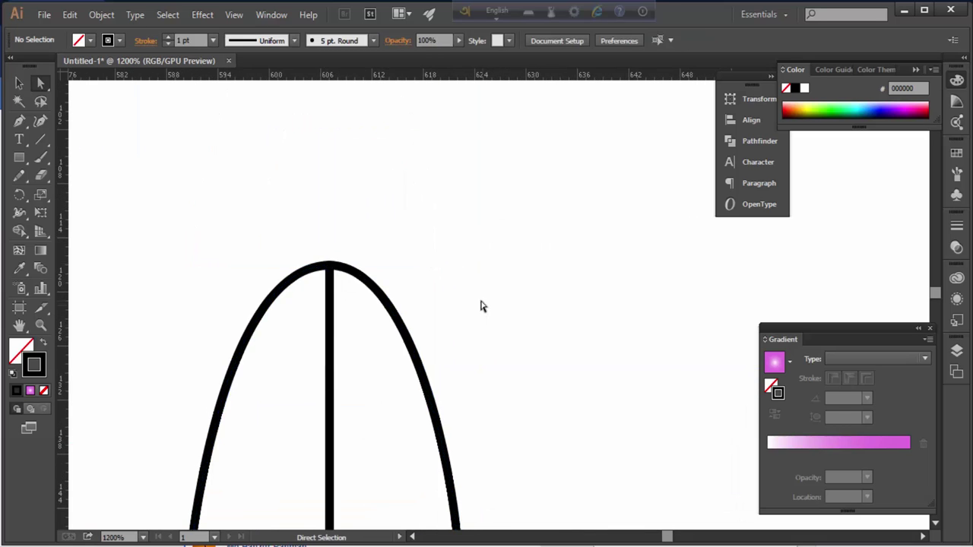
pyautogui.scroll(-5, 498, 323)
pyautogui.scroll(3, 495, 308)
pyautogui.scroll(1, 479, 308)
pyautogui.scroll(2, 466, 310)
pyautogui.press('a')
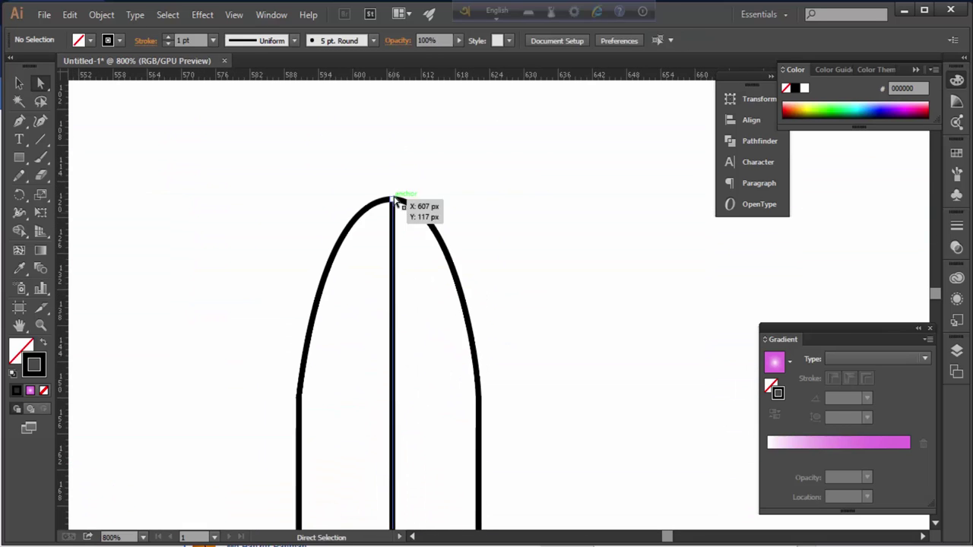
pyautogui.click(389, 200)
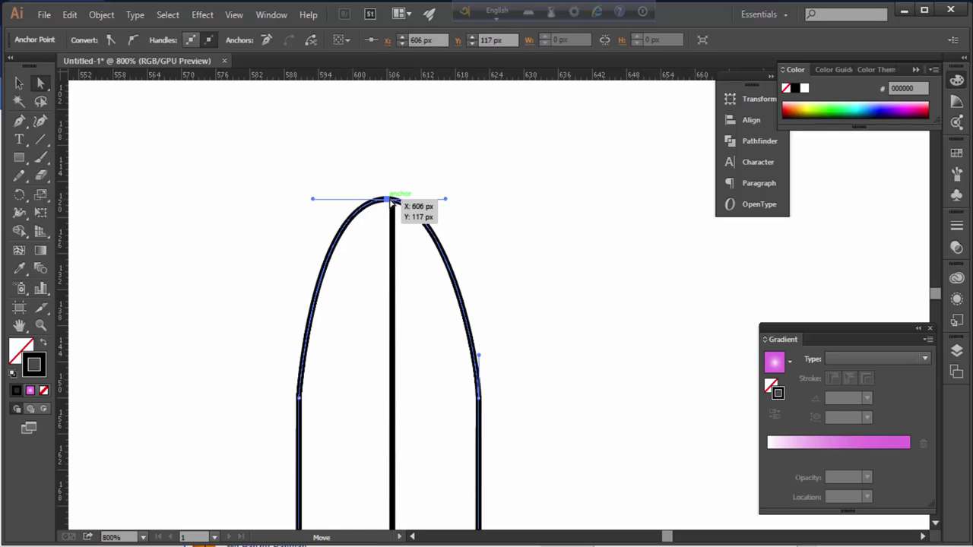
pyautogui.click(400, 273)
# Adjust the centre line's top end so it runs up to the nose tip
pyautogui.scroll(-3, 513, 324)
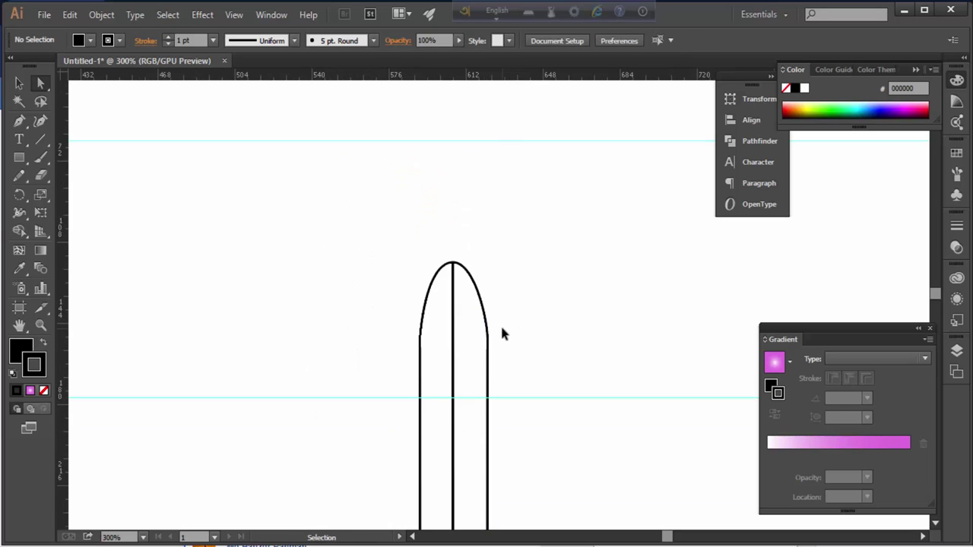
pyautogui.press('a')
pyautogui.moveTo(455, 324); pyautogui.dragTo(456, 326)
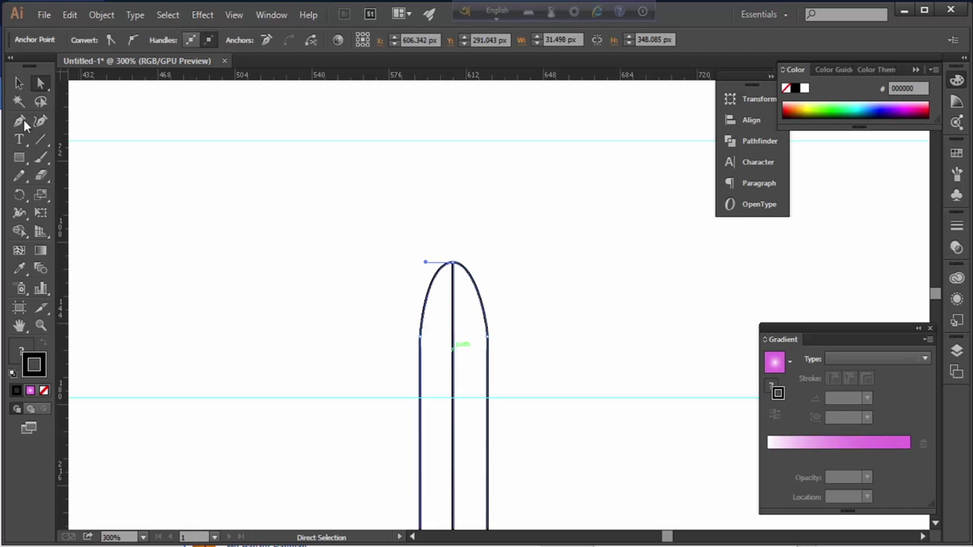
pyautogui.press('v')
pyautogui.click(468, 324)
pyautogui.click(456, 267)
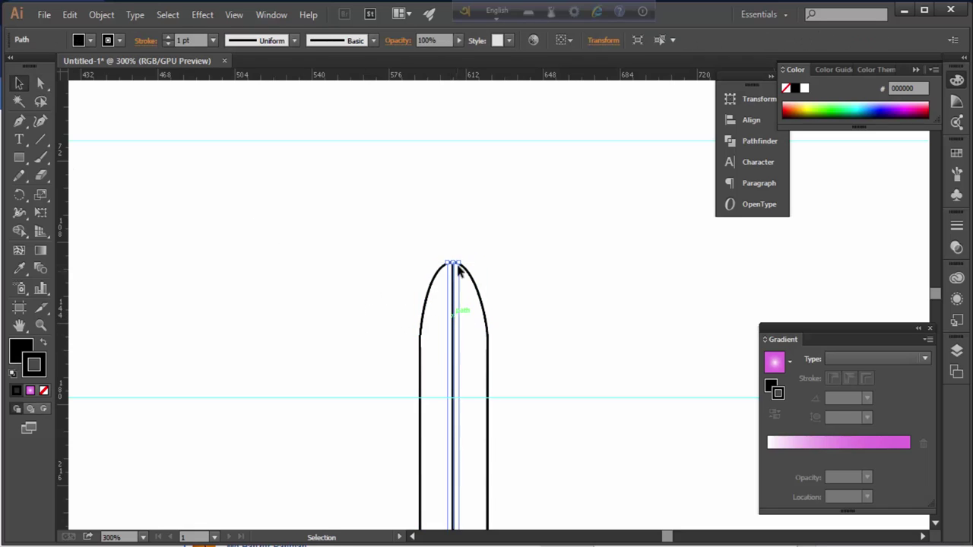
pyautogui.click(516, 270)
pyautogui.scroll(-3, 462, 284)
pyautogui.scroll(-2, 448, 282)
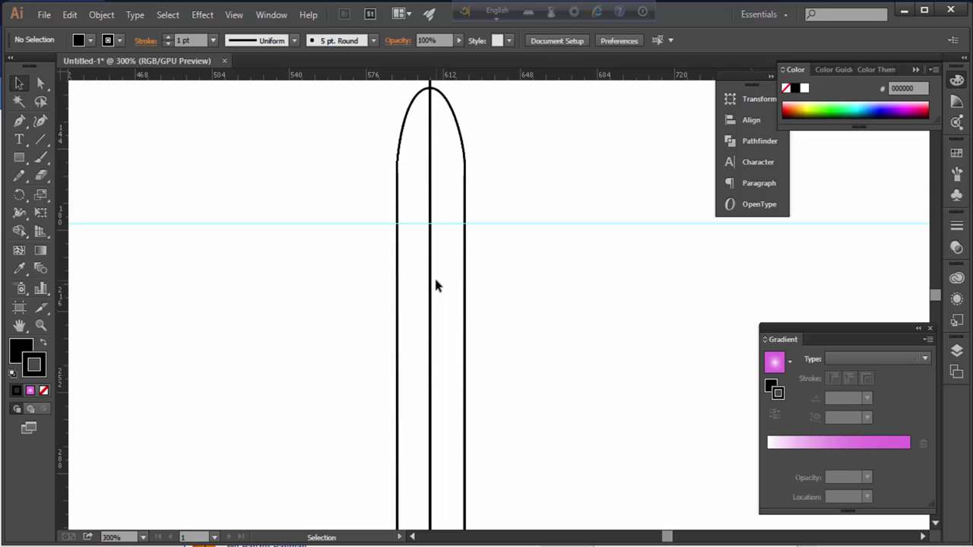
pyautogui.hotkey('ctrl', '-')
pyautogui.hotkey('ctrl', '-')
# Draw a rectangle beside the rocket and fill the right rectangle orange
pyautogui.press('m')
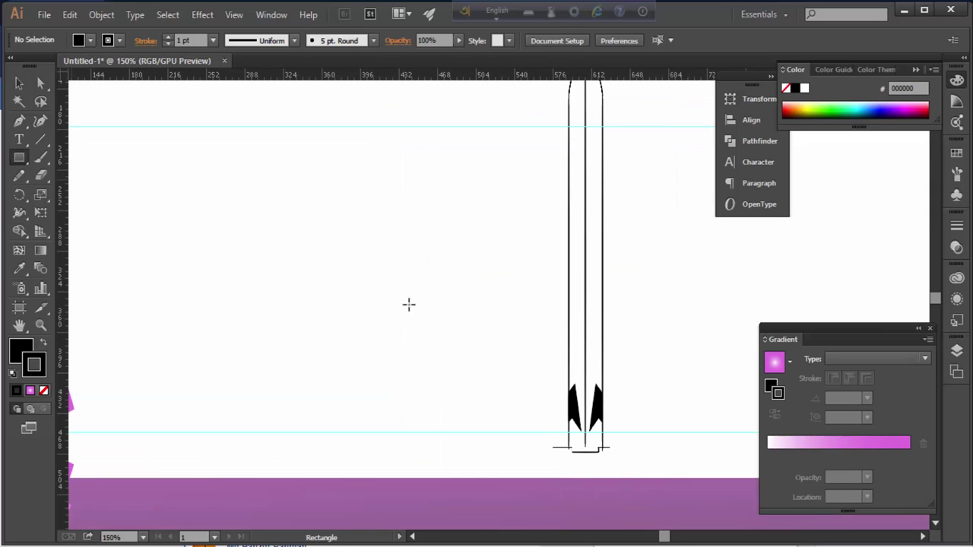
pyautogui.moveTo(352, 272)
pyautogui.mouseDown()
pyautogui.moveTo(428, 322)
pyautogui.moveTo(258, 318)
pyautogui.mouseUp()
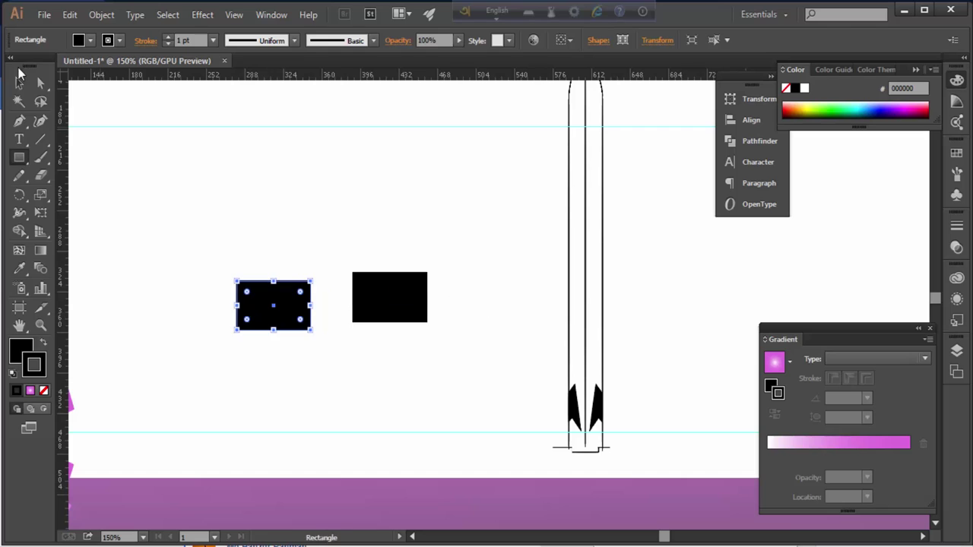
pyautogui.click(19, 82)
pyautogui.click(671, 231)
pyautogui.click(389, 297)
pyautogui.click(956, 153)
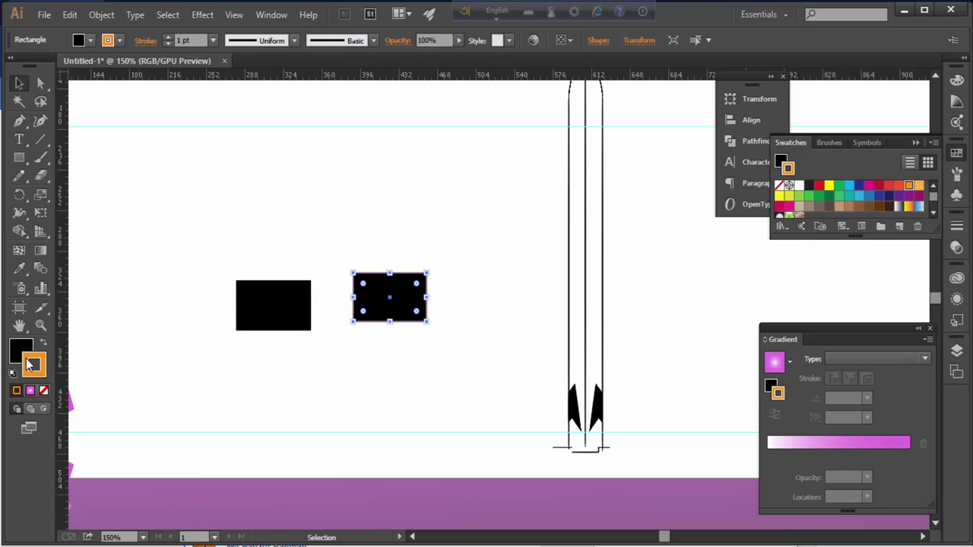
pyautogui.click(43, 344)
# Give the left rectangle a lighter orange fill with no outline
pyautogui.click(273, 304)
pyautogui.click(956, 153)
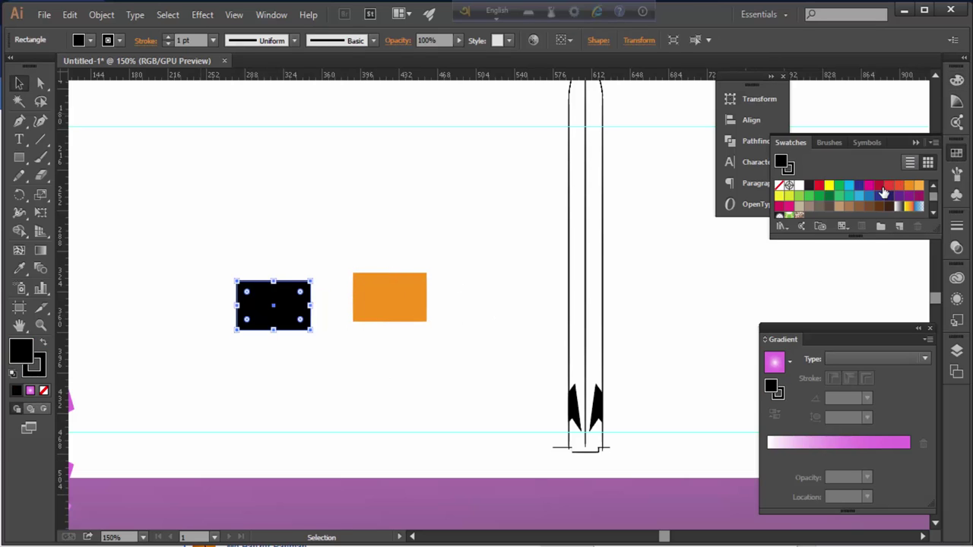
pyautogui.click(879, 186)
pyautogui.click(956, 79)
pyautogui.click(956, 153)
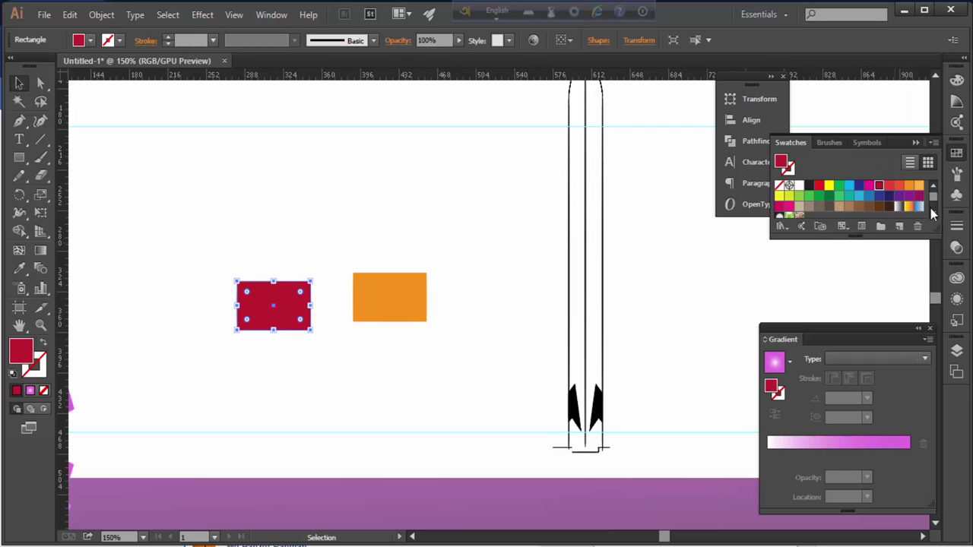
pyautogui.click(908, 185)
pyautogui.click(266, 390)
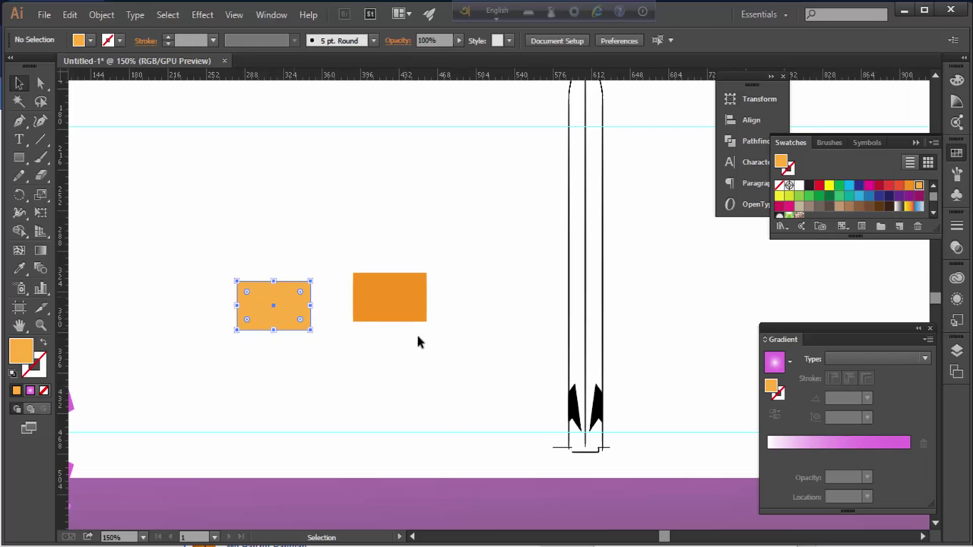
# Apply the orange radial gradient to the left fin with the Eyedropper
pyautogui.click(574, 407)
pyautogui.press('i')
pyautogui.click(403, 285)
pyautogui.press('v')
pyautogui.click(616, 374)
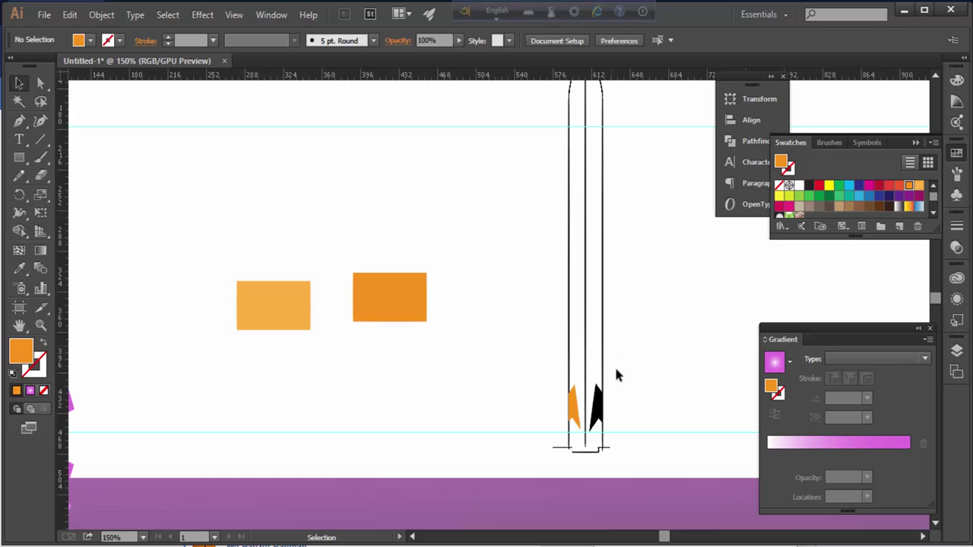
pyautogui.click(573, 410)
# Give the left fin a linear all-orange gradient without the white stop, angled along the fin
pyautogui.click(830, 442)
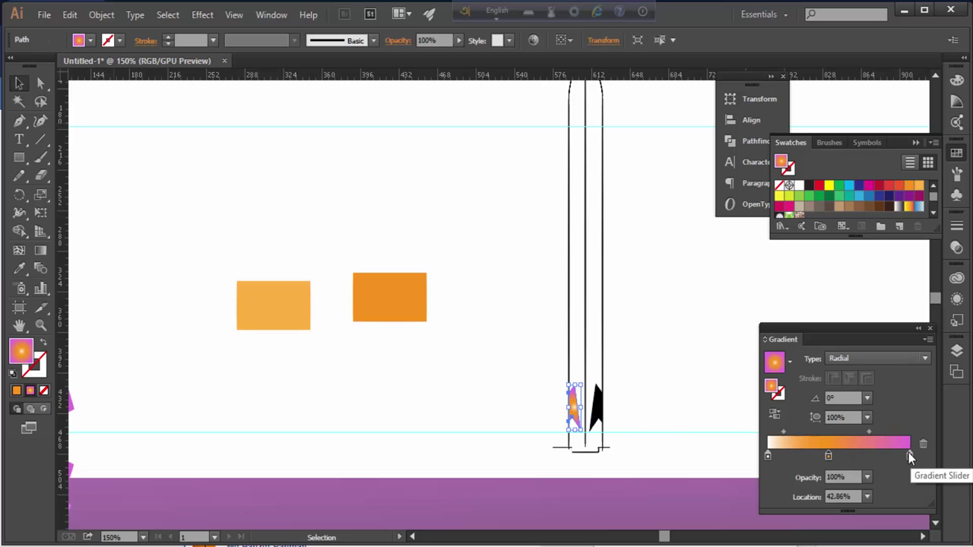
pyautogui.scroll(3, 639, 448)
pyautogui.moveTo(909, 454); pyautogui.dragTo(877, 455)
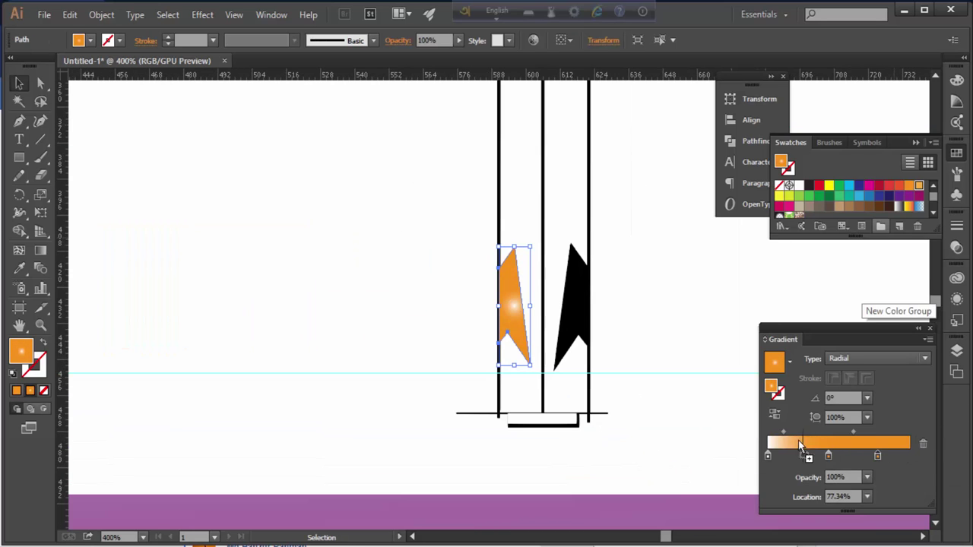
pyautogui.moveTo(767, 454)
pyautogui.mouseDown()
pyautogui.moveTo(797, 480)
pyautogui.moveTo(780, 454)
pyautogui.mouseUp()
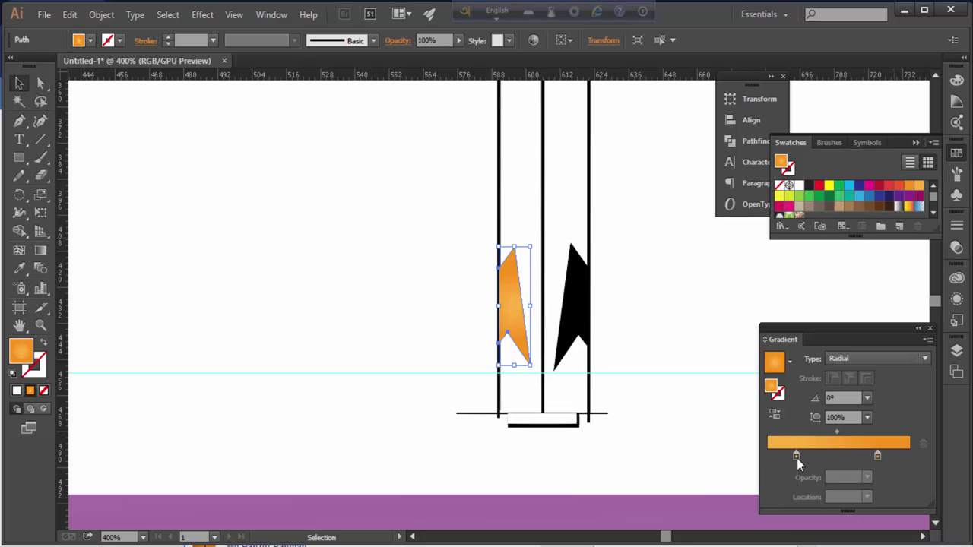
pyautogui.click(879, 365)
pyautogui.click(19, 157)
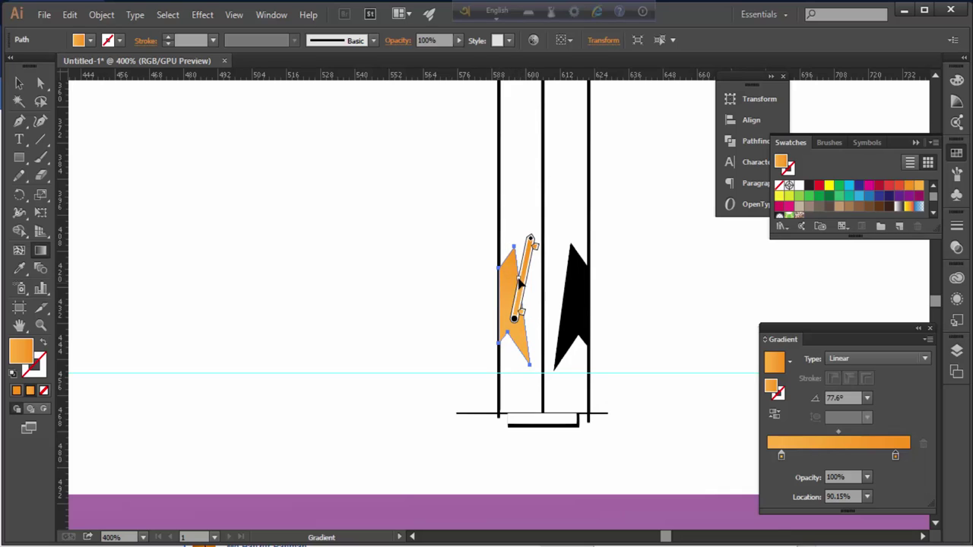
pyautogui.click(522, 296)
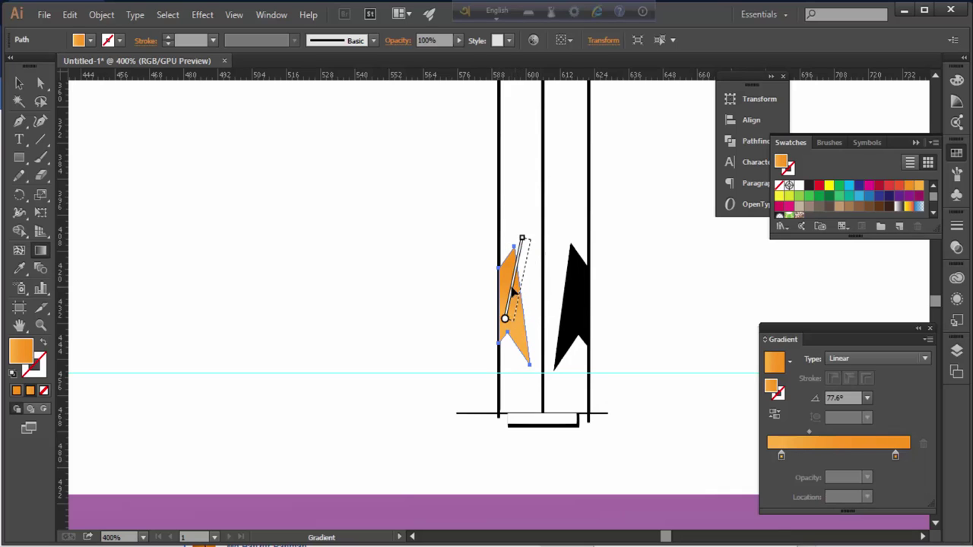
# Apply the same orange gradient to the right fin and set its stroke to None
pyautogui.click(19, 83)
pyautogui.click(570, 319)
pyautogui.click(812, 441)
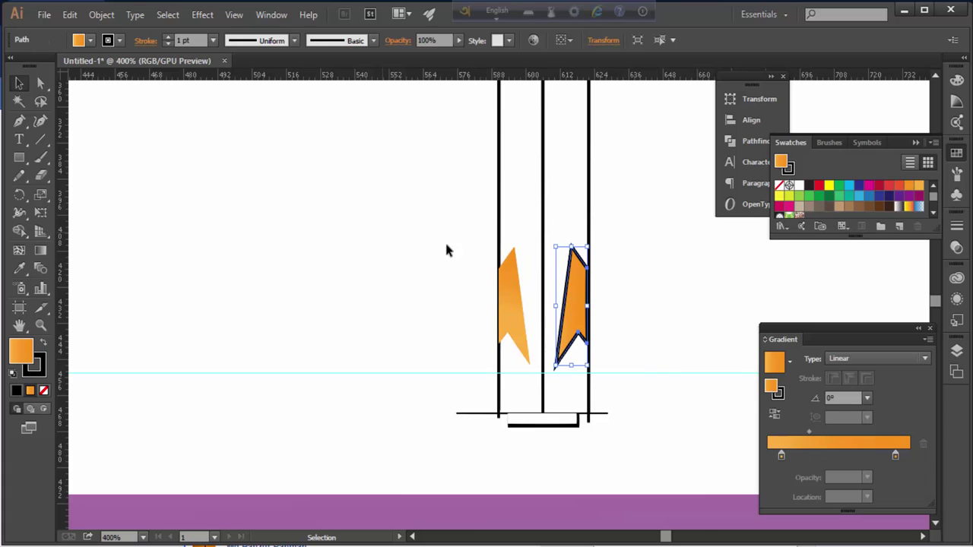
pyautogui.click(43, 389)
pyautogui.click(560, 325)
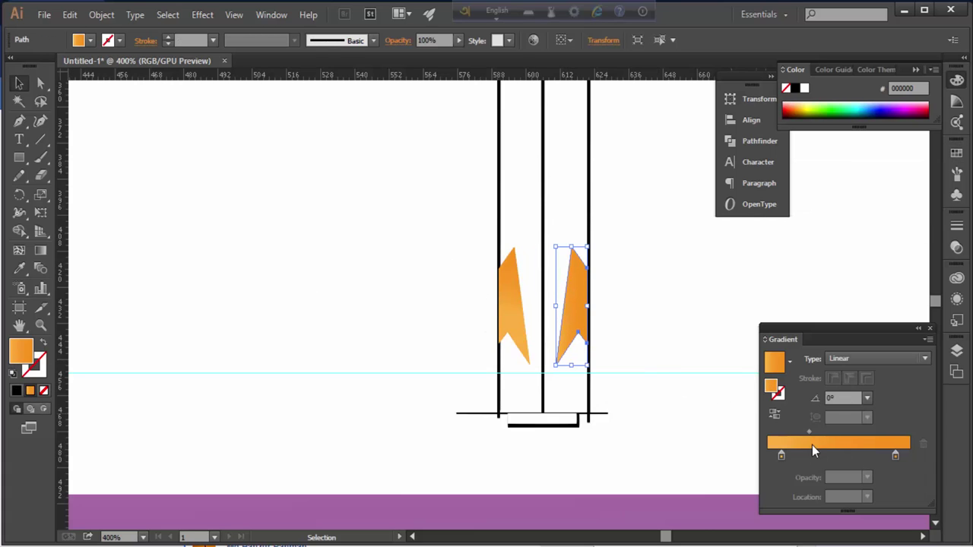
# Check both fins by selecting each in turn, then zoom out to view the rocket base
pyautogui.click(505, 313)
pyautogui.click(582, 321)
pyautogui.click(523, 328)
pyautogui.click(574, 327)
pyautogui.click(658, 370)
pyautogui.hotkey('ctrl', '-')
pyautogui.hotkey('ctrl', '-')
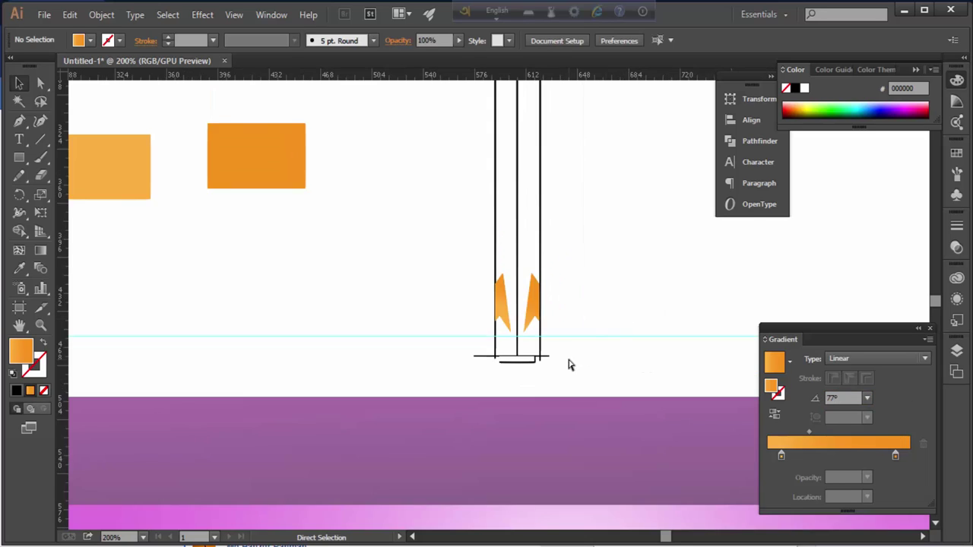
pyautogui.hotkey('ctrl', '-')
pyautogui.hotkey('ctrl', '-')
pyautogui.scroll(1, 493, 349)
pyautogui.scroll(2, 499, 347)
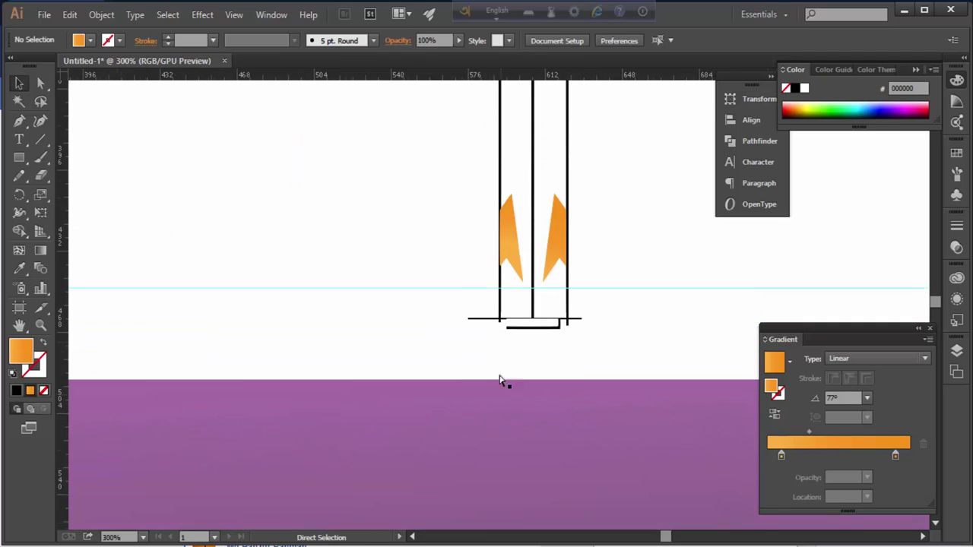
pyautogui.scroll(2, 502, 382)
pyautogui.scroll(2, 469, 280)
pyautogui.scroll(1, 503, 369)
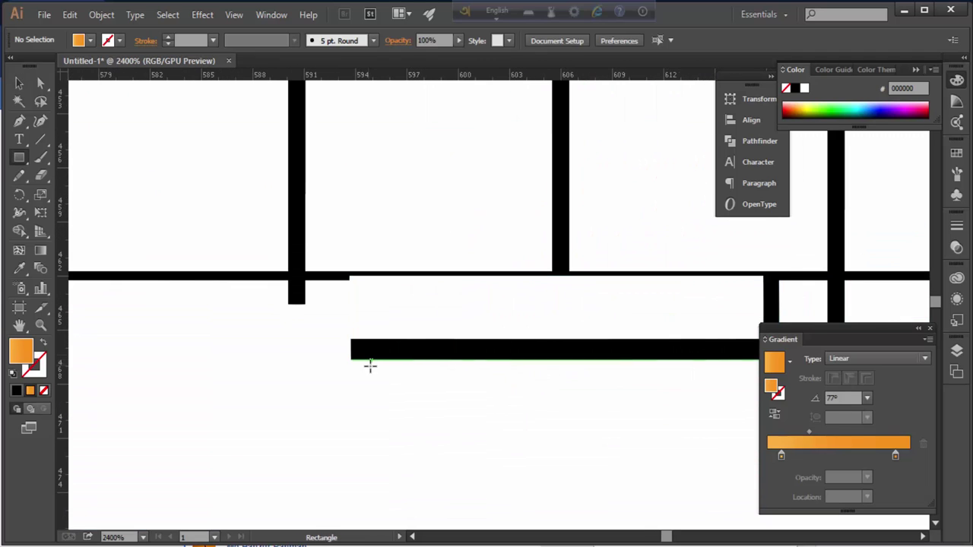
# Draw a small orange square below the bottom bar and shift it slightly right
pyautogui.moveTo(373, 360)
pyautogui.mouseDown()
pyautogui.moveTo(437, 414)
pyautogui.moveTo(465, 410)
pyautogui.mouseUp()
pyautogui.hscroll(2, 429, 400)
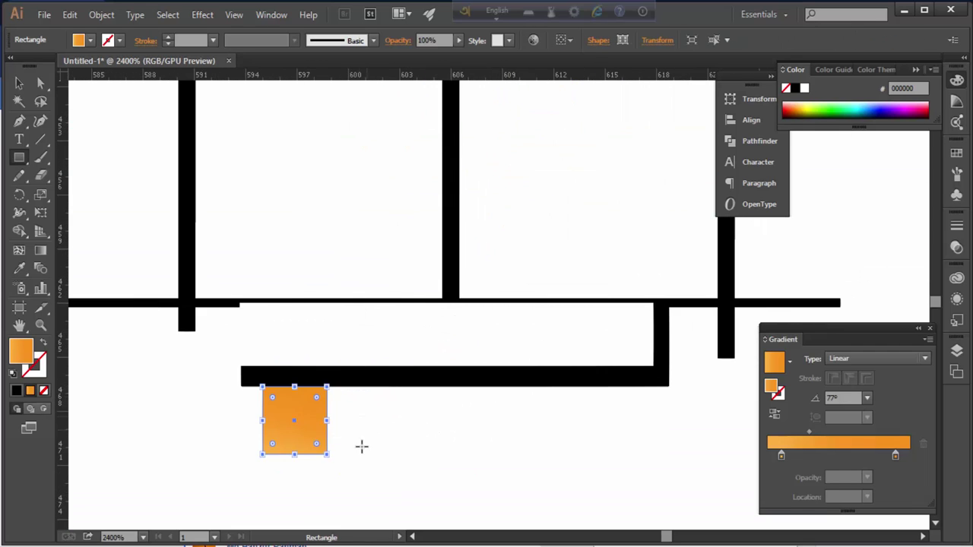
pyautogui.moveTo(263, 386); pyautogui.dragTo(342, 471)
pyautogui.moveTo(369, 423); pyautogui.dragTo(360, 402)
pyautogui.press('v')
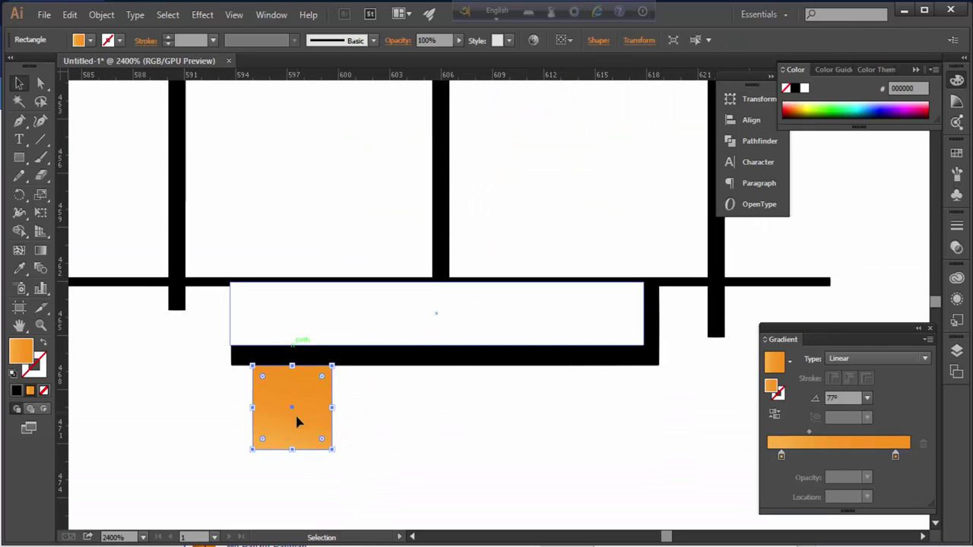
pyautogui.moveTo(297, 419); pyautogui.dragTo(314, 419)
# Pull the square's bottom corners outward symmetrically to form a trapezoid
pyautogui.press('a')
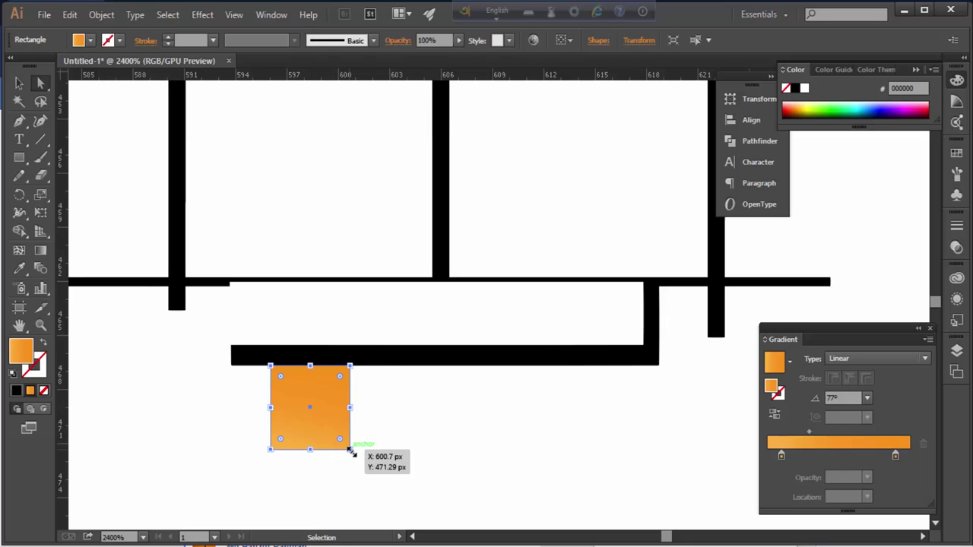
pyautogui.moveTo(349, 449); pyautogui.dragTo(367, 449)
pyautogui.moveTo(270, 449); pyautogui.dragTo(236, 450)
pyautogui.press('v')
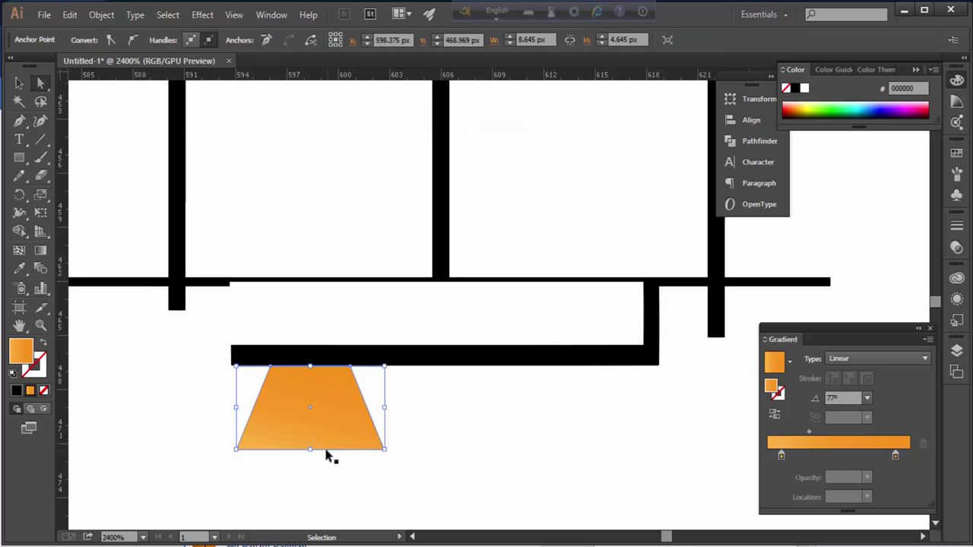
# Alt-drag two copies of the trapezoid to the right and roughly even out the gaps
pyautogui.moveTo(387, 455); pyautogui.dragTo(473, 450)
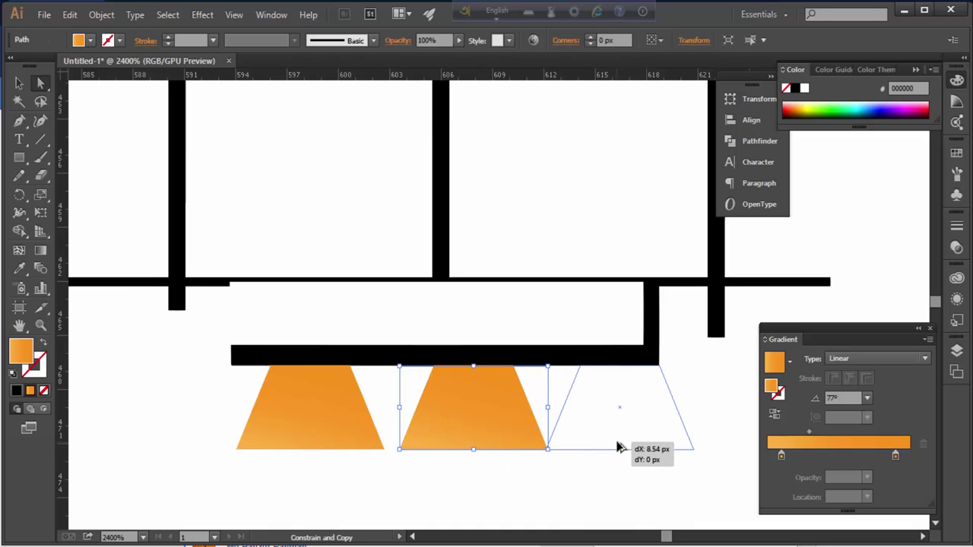
pyautogui.moveTo(473, 452); pyautogui.dragTo(621, 450)
pyautogui.press('a')
pyautogui.moveTo(342, 447); pyautogui.dragTo(309, 448)
pyautogui.moveTo(456, 433); pyautogui.dragTo(434, 434)
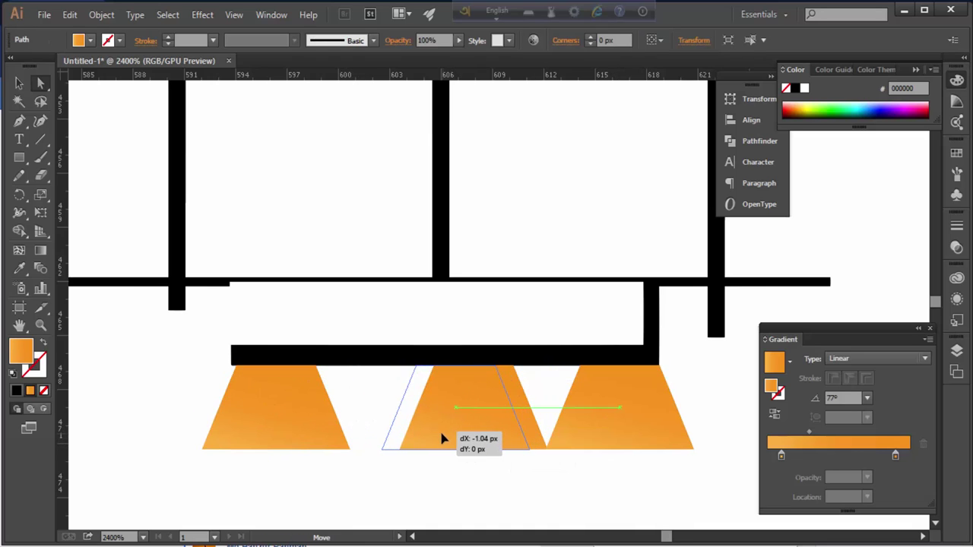
# Space the three trapezoids evenly with Align > Distribute Objects
pyautogui.click(345, 489)
pyautogui.moveTo(308, 494); pyautogui.dragTo(592, 422)
pyautogui.click(750, 119)
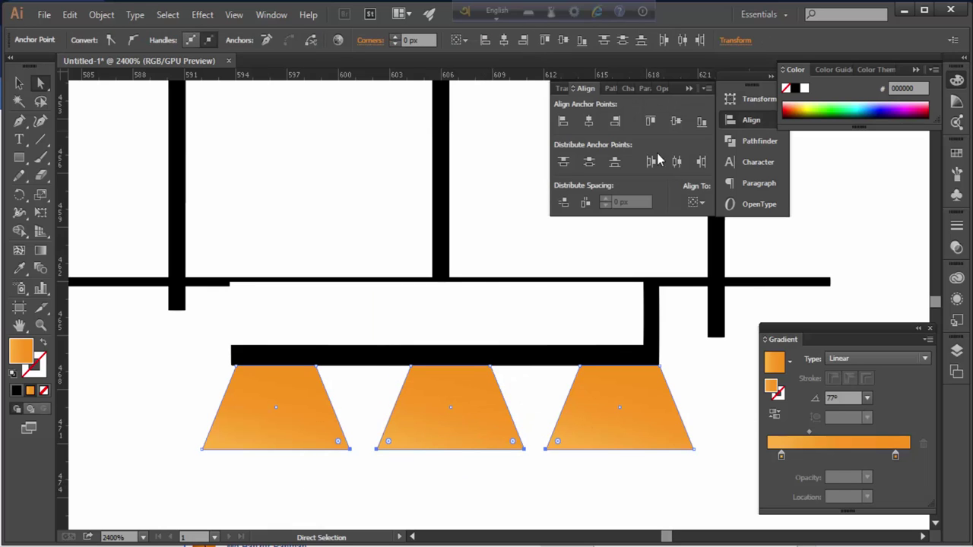
pyautogui.click(675, 162)
pyautogui.hotkey('ctrl', 'z')
pyautogui.click(19, 83)
pyautogui.click(634, 389)
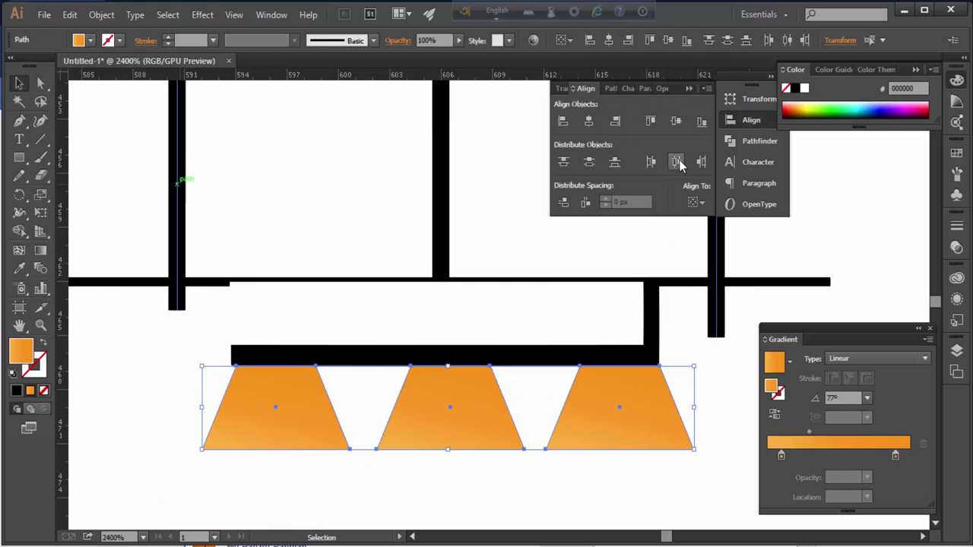
pyautogui.click(715, 391)
# Switch to the Pen tool and zoom out a step on the left nozzle
pyautogui.press('p')
pyautogui.scroll(-3, 600, 378)
pyautogui.scroll(3, 504, 391)
pyautogui.scroll(2, 434, 418)
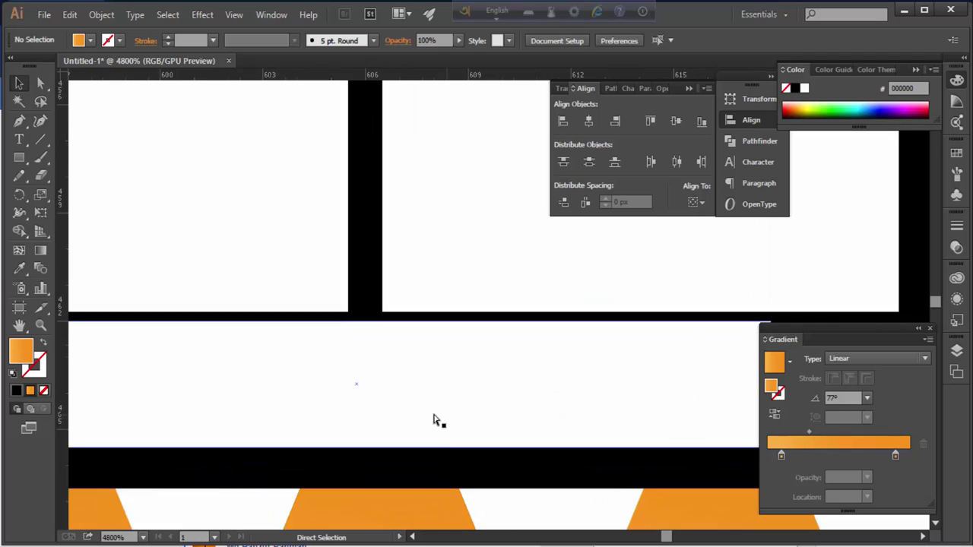
pyautogui.scroll(2, 426, 421)
pyautogui.hotkey('ctrl', '-')
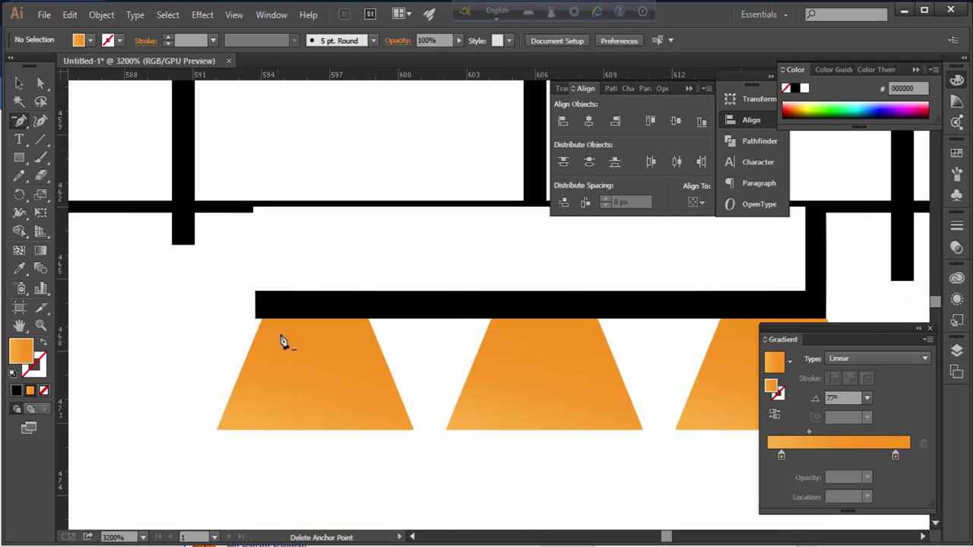
# Draw a four-point inner shading shape over the left nozzle with the Pen tool
pyautogui.click(275, 318)
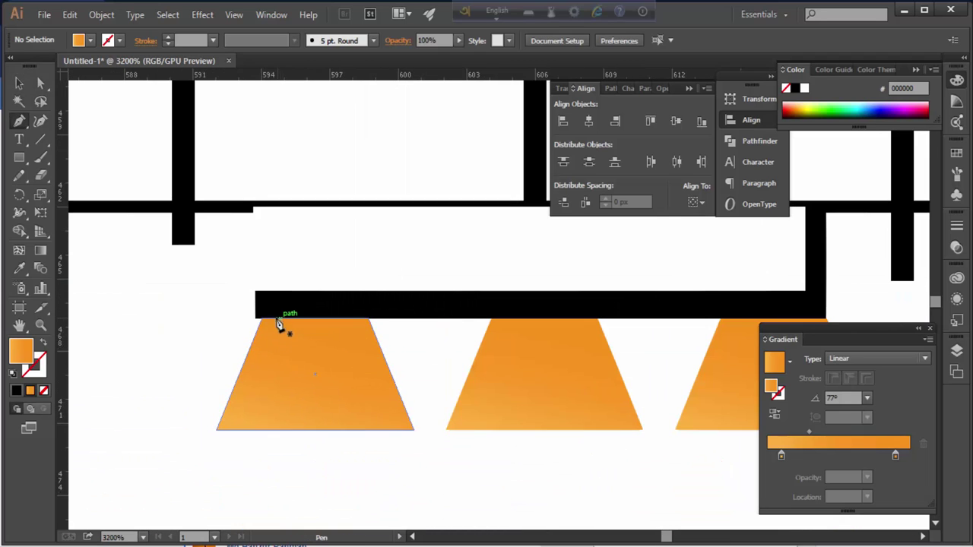
pyautogui.click(240, 415)
pyautogui.click(408, 416)
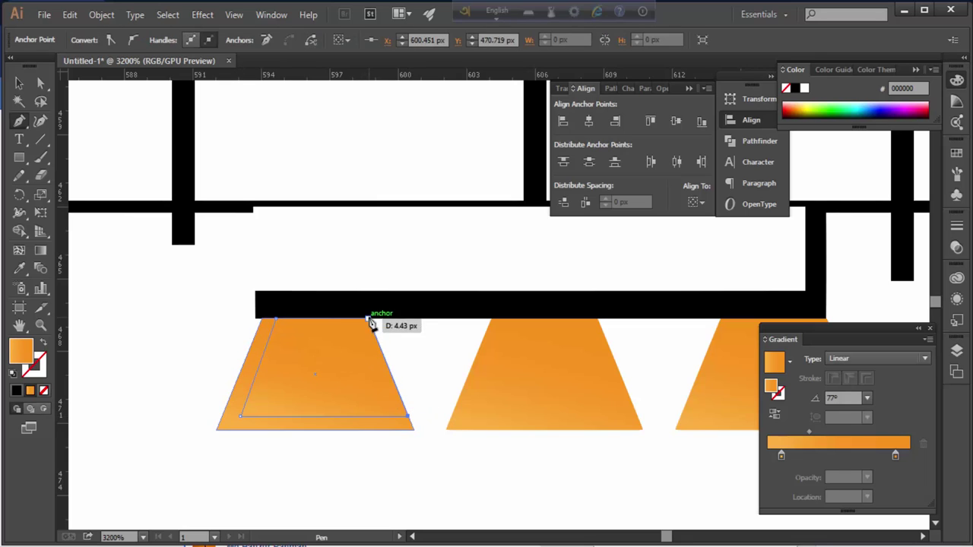
pyautogui.click(368, 317)
pyautogui.press('v')
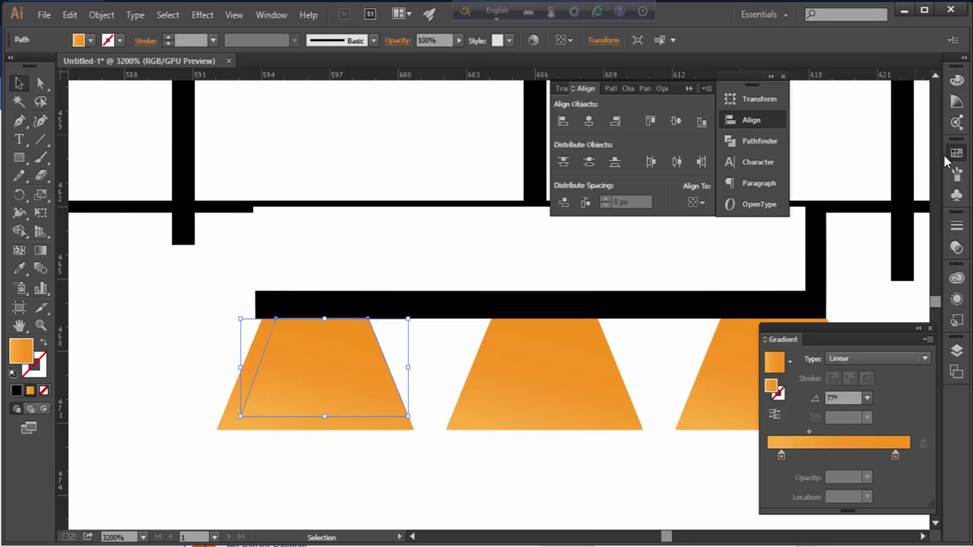
# Fill the inner shading shape with darker orange DB8C00
pyautogui.click(956, 153)
pyautogui.moveTo(870, 277); pyautogui.dragTo(867, 298)
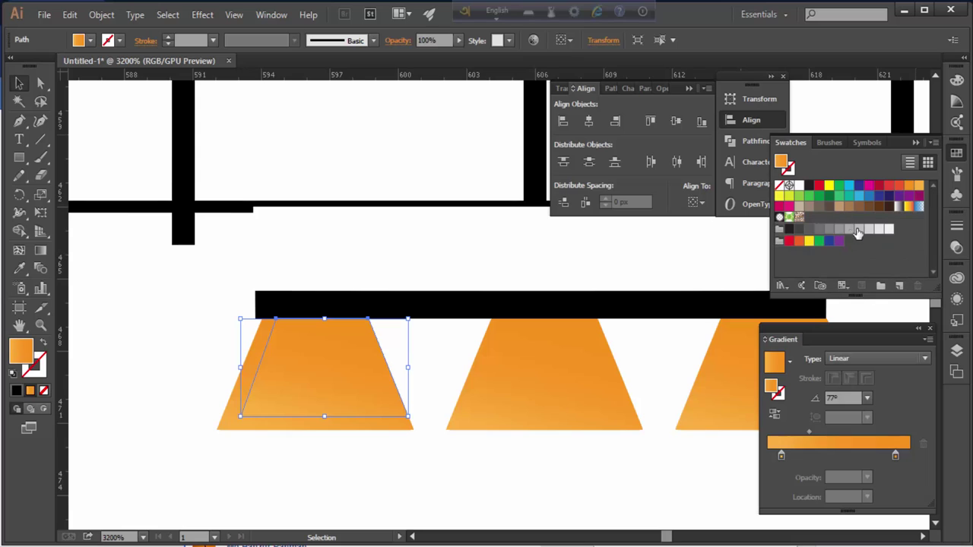
pyautogui.click(849, 229)
pyautogui.doubleClick(21, 351)
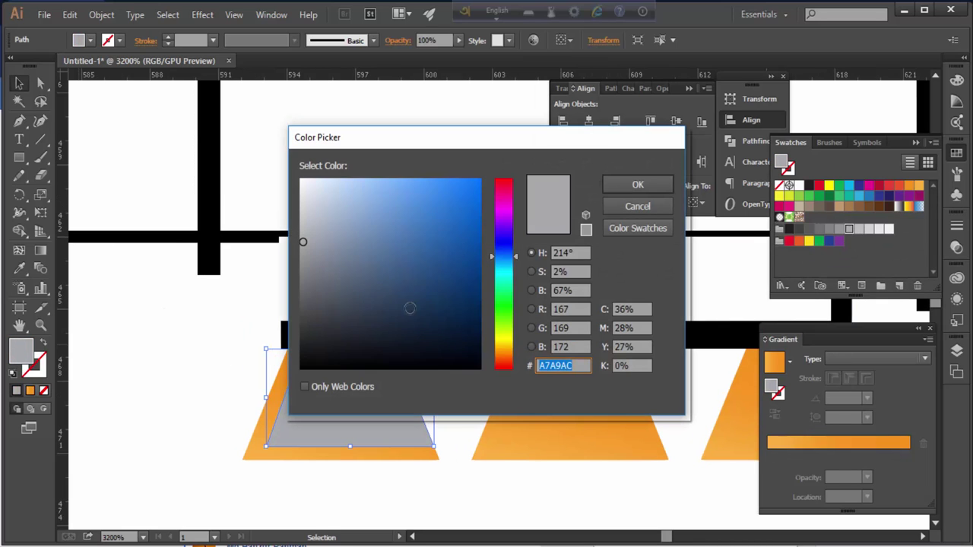
pyautogui.write('DB8C00')
pyautogui.press('Return')
pyautogui.click(185, 374)
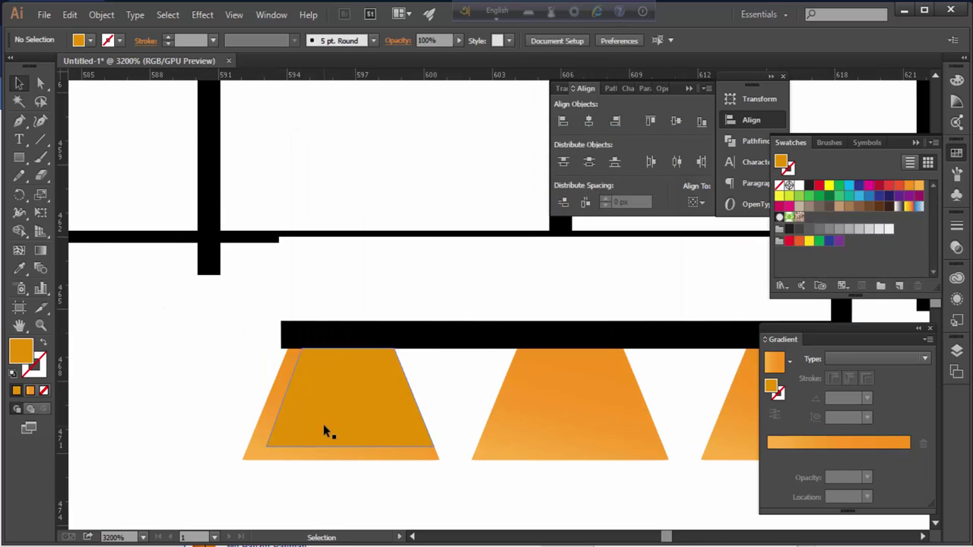
# Copy the dark inner shape onto the other nozzles
pyautogui.moveTo(325, 430); pyautogui.dragTo(552, 433)
pyautogui.hscroll(3, 545, 448)
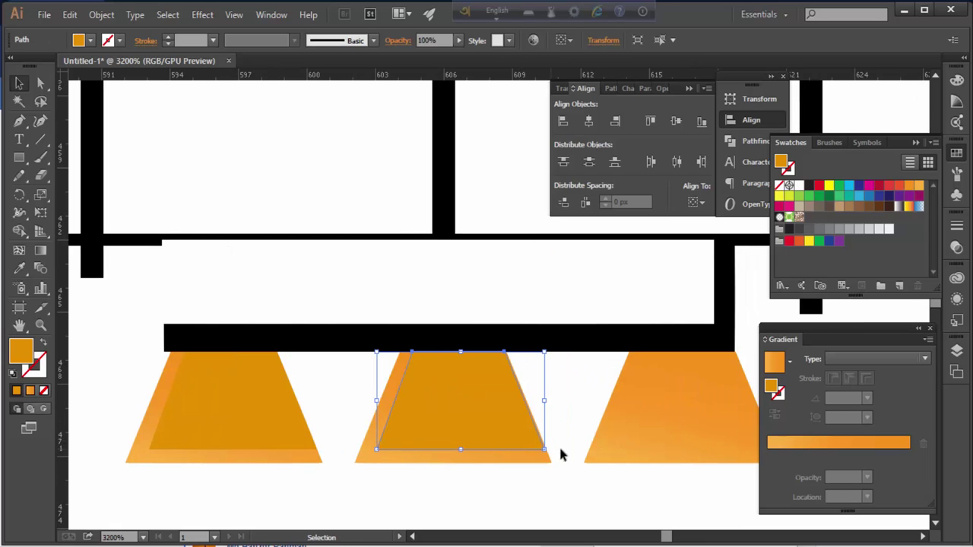
pyautogui.hscroll(4, 561, 454)
pyautogui.moveTo(344, 441); pyautogui.dragTo(578, 445)
pyautogui.click(620, 419)
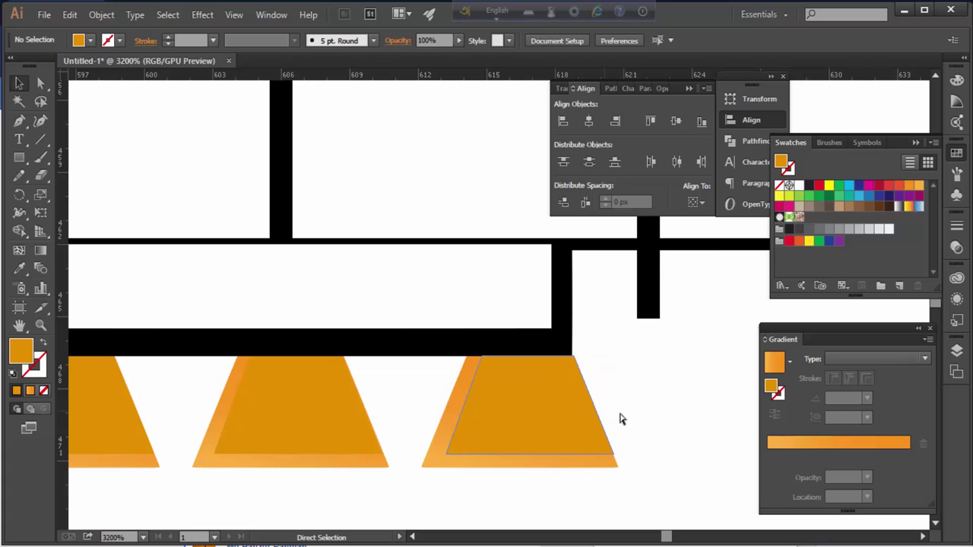
# Align the two nozzle layers and shift the lighter layer slightly sideways
pyautogui.hotkey('ctrl', '+')
pyautogui.moveTo(647, 330); pyautogui.dragTo(532, 456)
pyautogui.click(615, 120)
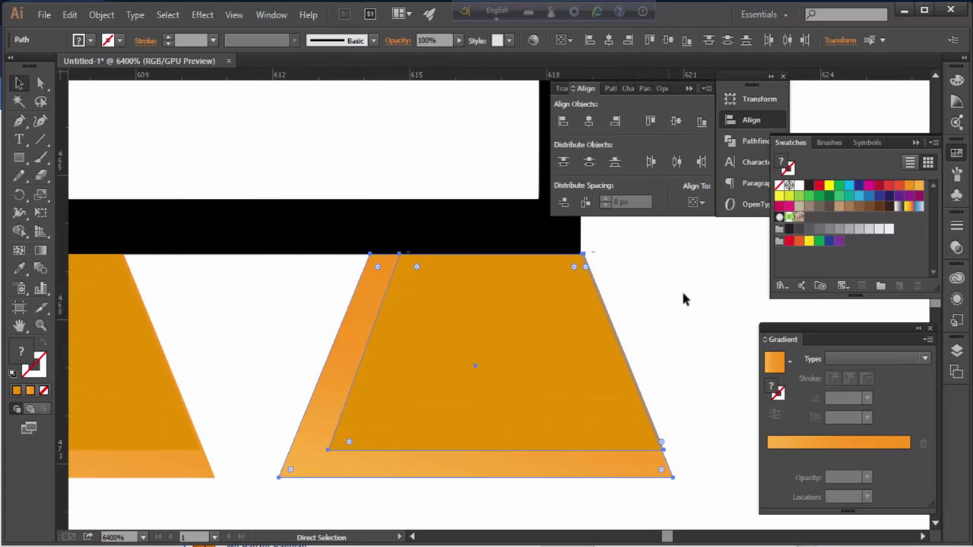
pyautogui.press('v')
pyautogui.click(654, 333)
pyautogui.moveTo(612, 354); pyautogui.dragTo(625, 341)
# At higher zoom, nudge the lighter nozzle layers until their edges match
pyautogui.hotkey('ctrl', '+')
pyautogui.moveTo(413, 332)
pyautogui.mouseDown()
pyautogui.moveTo(508, 335)
pyautogui.moveTo(385, 339)
pyautogui.mouseUp()
pyautogui.keyDown('shift'); pyautogui.click(468, 338); pyautogui.keyUp('shift')
pyautogui.click(532, 330)
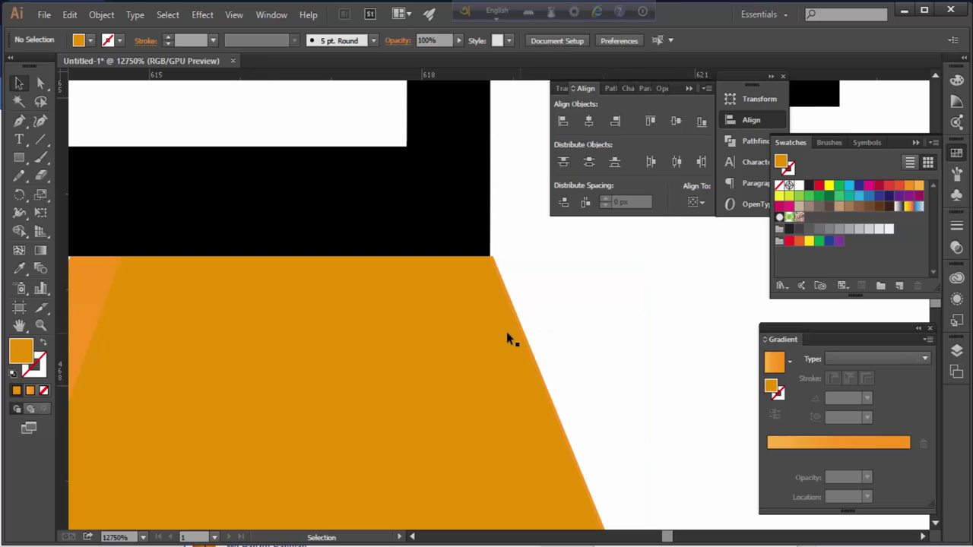
pyautogui.moveTo(508, 338); pyautogui.dragTo(515, 342)
pyautogui.keyDown('shift'); pyautogui.click(493, 280); pyautogui.keyUp('shift')
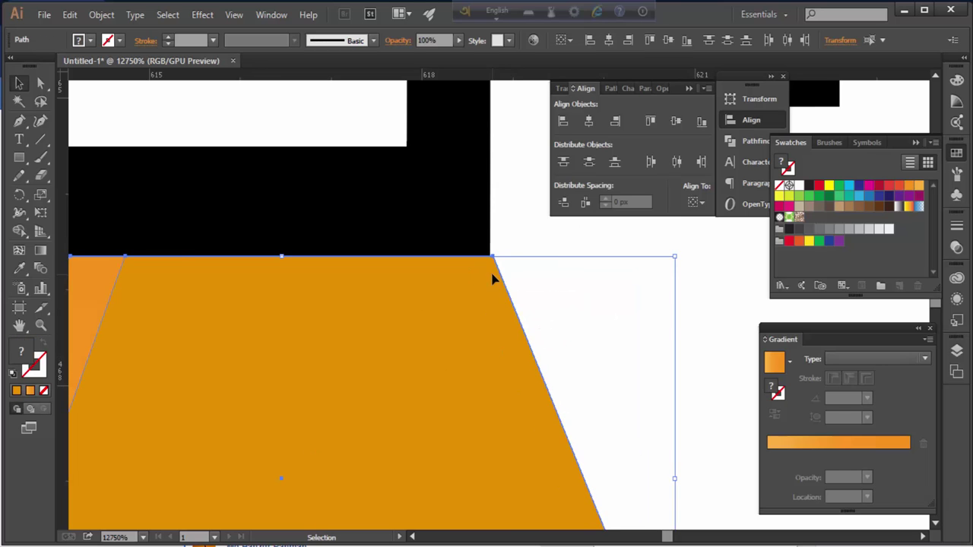
pyautogui.moveTo(492, 279); pyautogui.dragTo(488, 278)
pyautogui.click(517, 217)
pyautogui.scroll(-5, 501, 304)
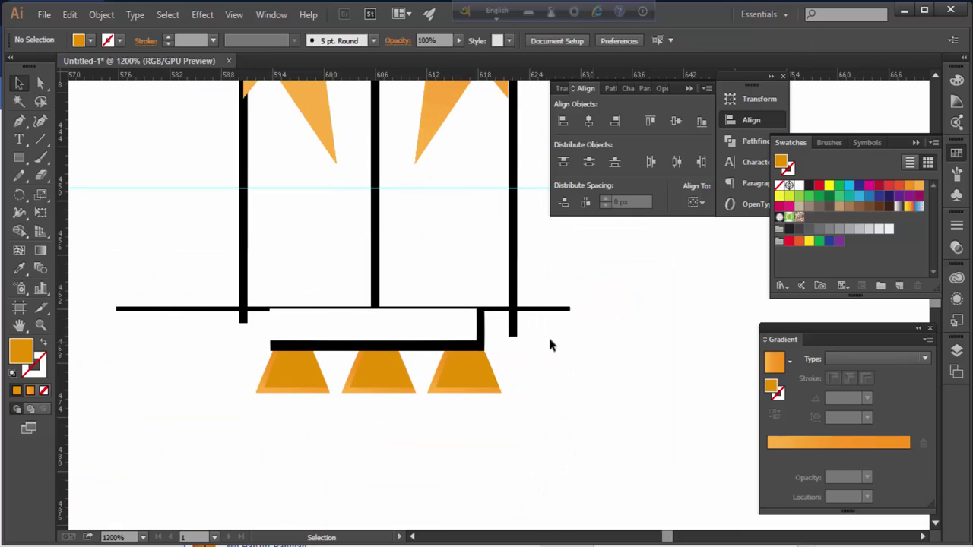
# Select the three vertical body lines together with the arched tops of the body
pyautogui.scroll(-5, 551, 345)
pyautogui.scroll(3, 408, 417)
pyautogui.scroll(3, 387, 272)
pyautogui.scroll(-2, 413, 356)
pyautogui.click(411, 354)
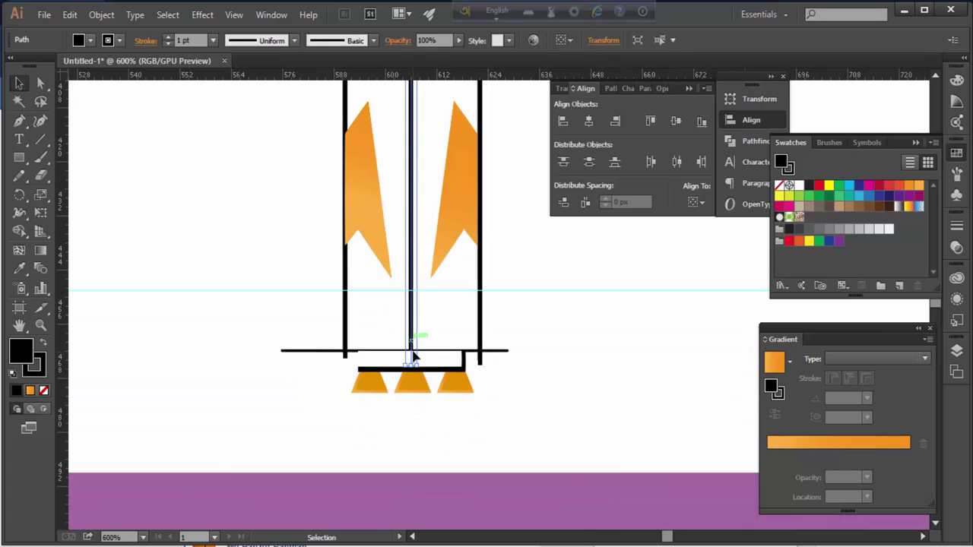
pyautogui.moveTo(305, 321); pyautogui.dragTo(494, 339)
pyautogui.moveTo(540, 246); pyautogui.dragTo(550, 379)
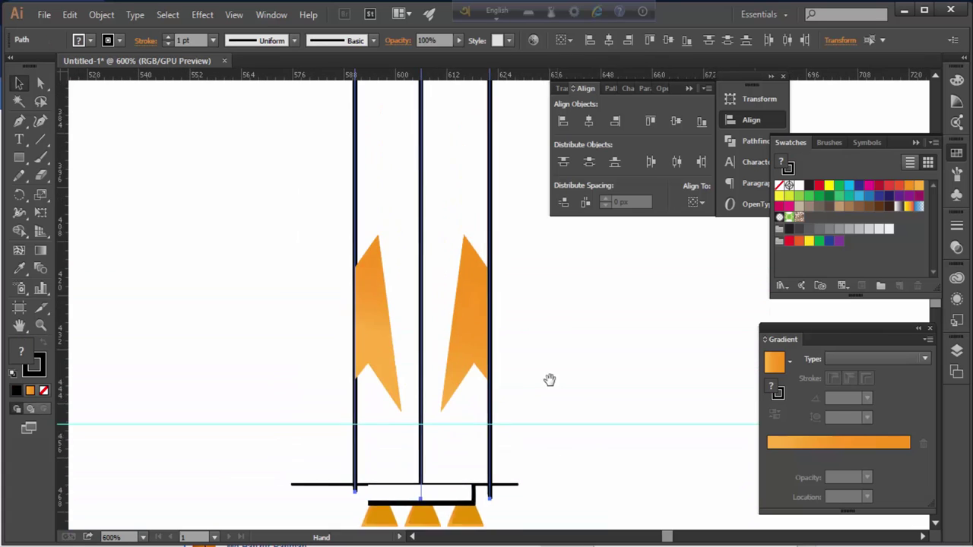
pyautogui.scroll(3, 550, 380)
pyautogui.scroll(3, 502, 334)
pyautogui.scroll(2, 484, 348)
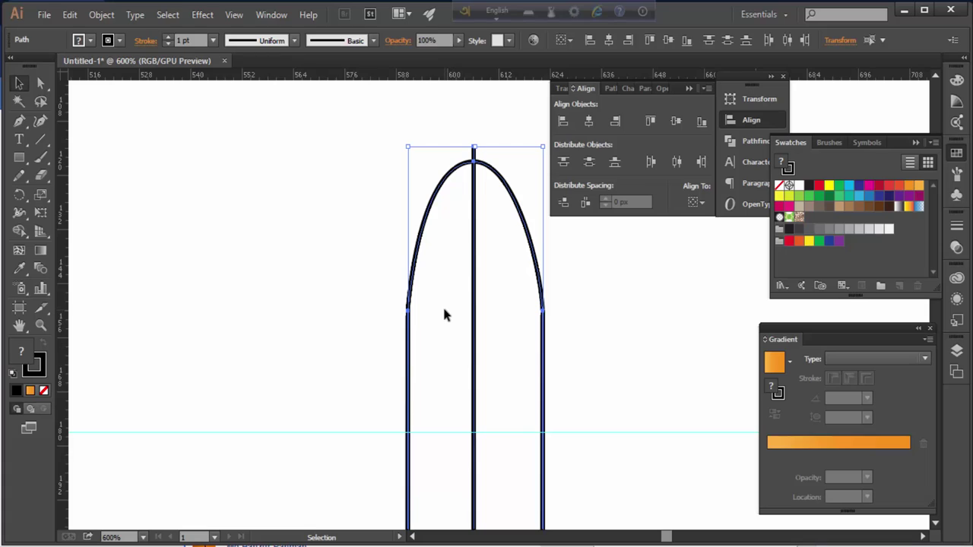
# Merge the body regions with Shape Builder and delete the base line's left stub
pyautogui.click(19, 230)
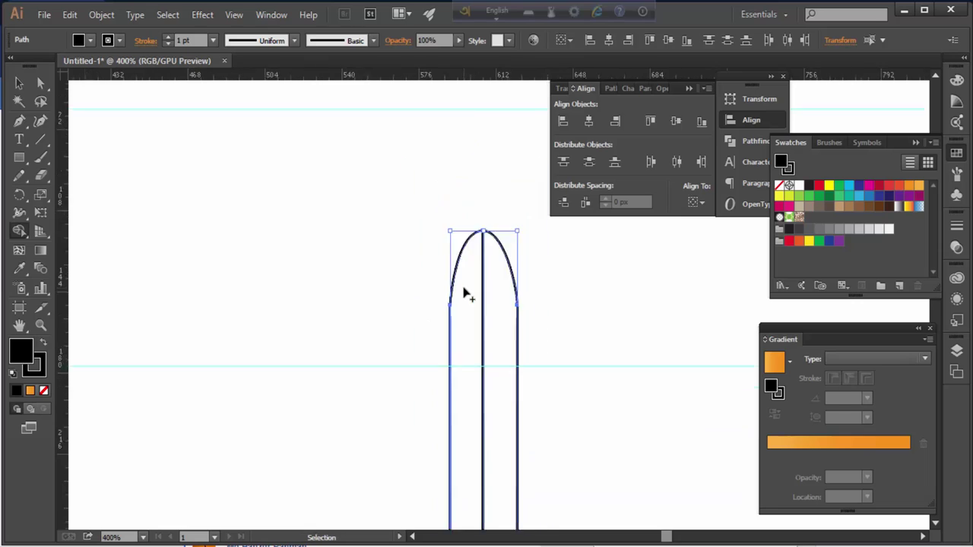
pyautogui.scroll(-5, 419, 128)
pyautogui.scroll(-5, 410, 335)
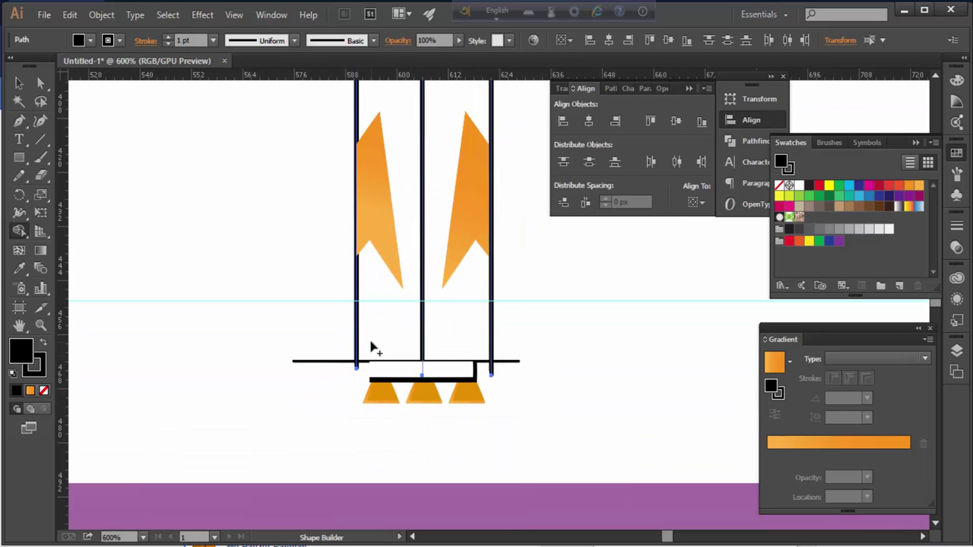
pyautogui.press('v')
pyautogui.click(293, 332)
pyautogui.moveTo(434, 348); pyautogui.dragTo(336, 369)
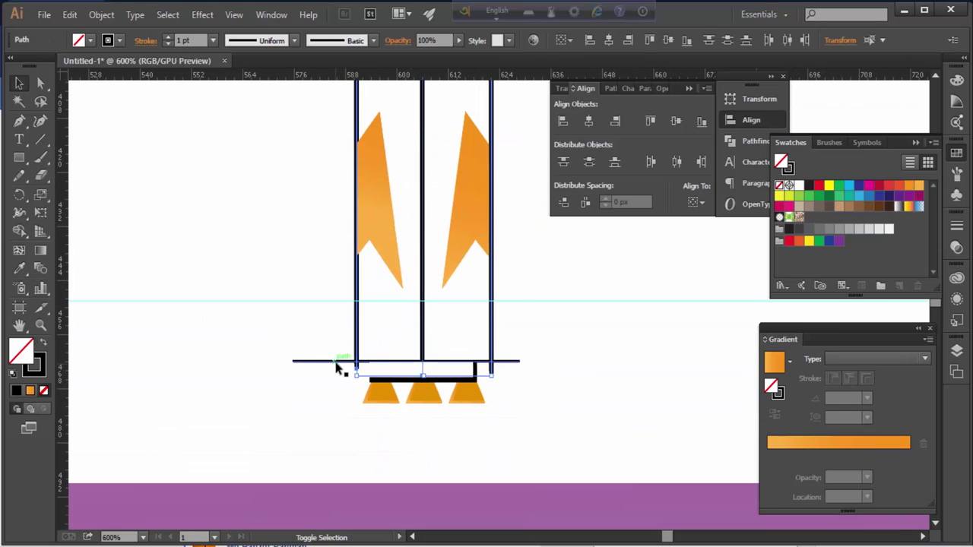
pyautogui.hotkey('shift', 'm')
pyautogui.press('v')
pyautogui.click(299, 399)
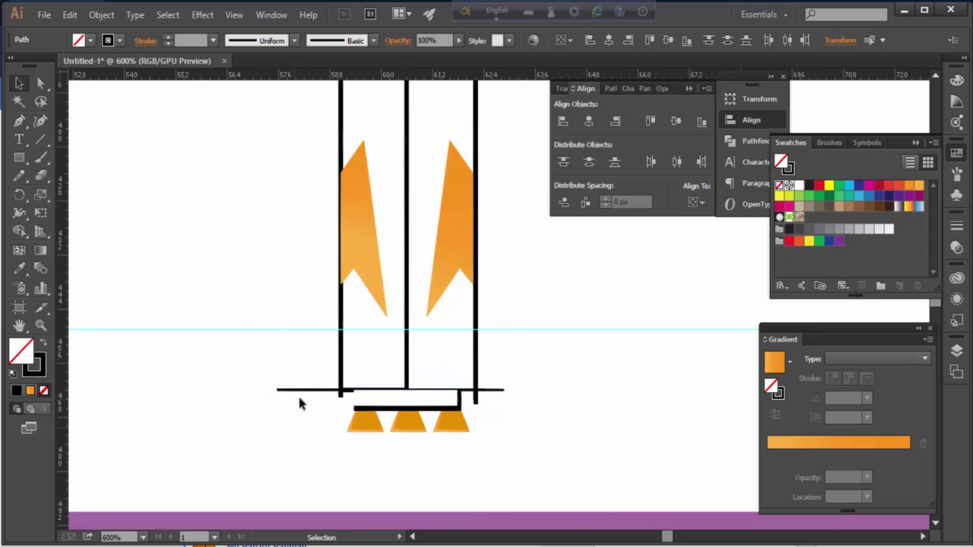
pyautogui.press('Delete')
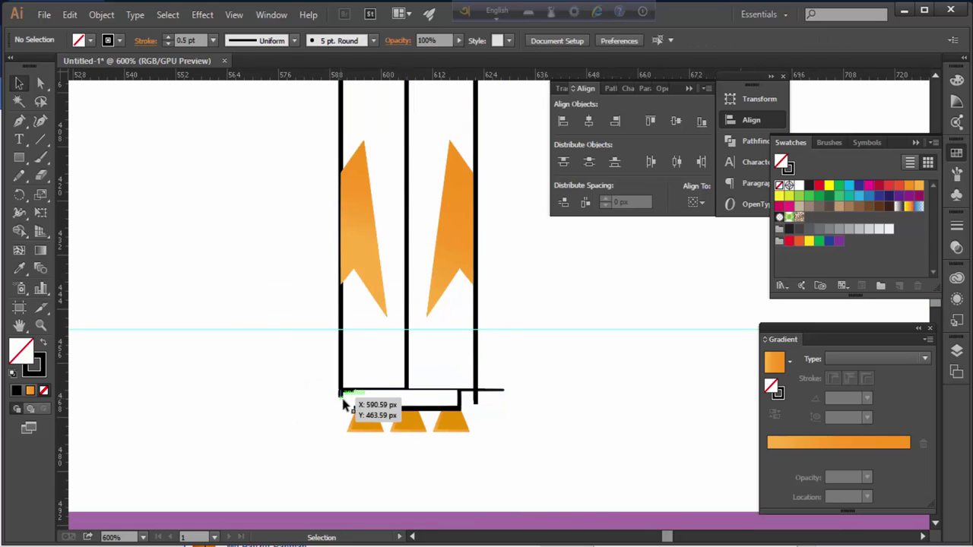
# Merge the bottom-right body paths with Shape Builder to trim the leftover stroke pieces
pyautogui.moveTo(342, 402); pyautogui.dragTo(350, 411)
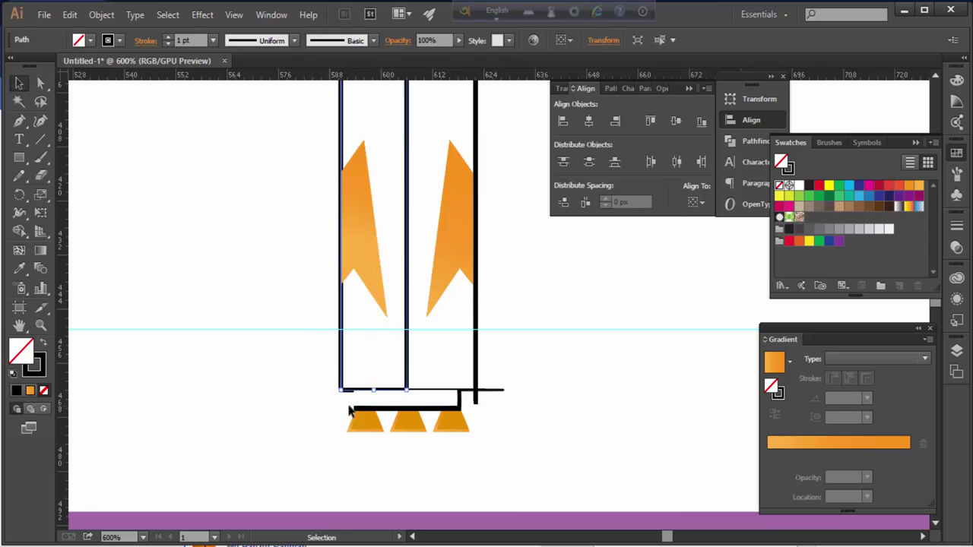
pyautogui.hotkey('ctrl', 'shift', 'a')
pyautogui.hotkey('ctrl', '=')
pyautogui.hotkey('ctrl', '=')
pyautogui.scroll(-3, 481, 352)
pyautogui.moveTo(524, 312); pyautogui.dragTo(423, 380)
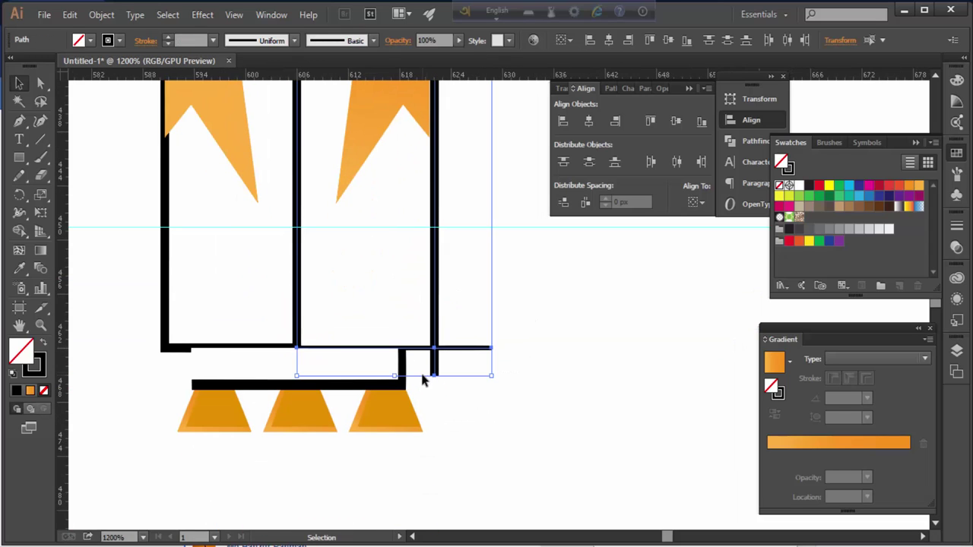
pyautogui.click(21, 235)
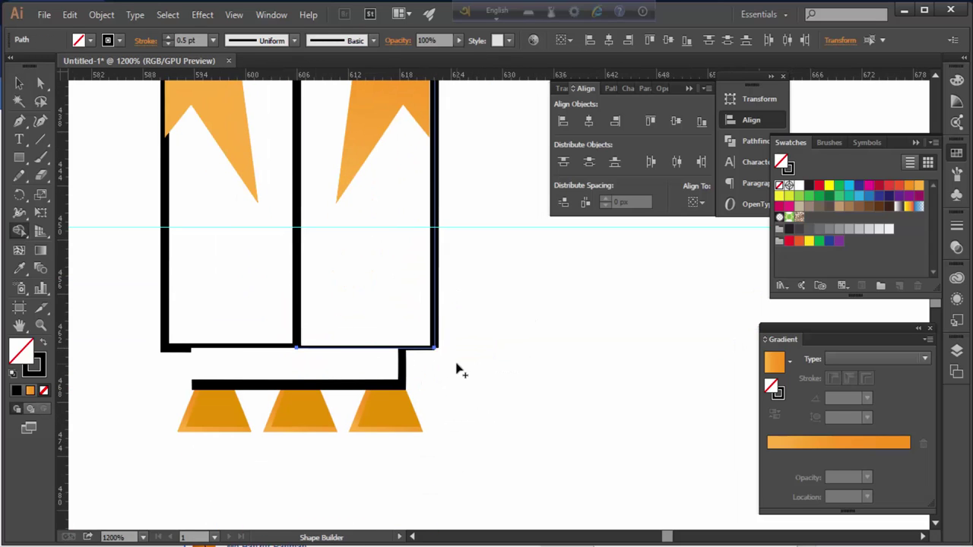
pyautogui.scroll(-4, 456, 304)
pyautogui.scroll(2, 379, 239)
pyautogui.scroll(3, 413, 375)
pyautogui.scroll(2, 434, 330)
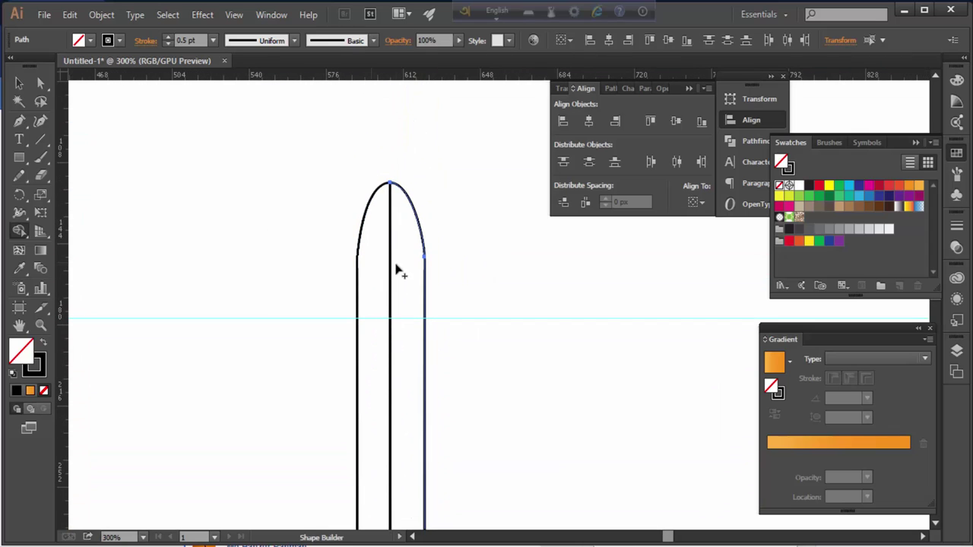
# Check the two body halves by selecting them, then bring the body's rounded top into view
pyautogui.press('v')
pyautogui.scroll(-3, 445, 228)
pyautogui.scroll(-5, 474, 341)
pyautogui.keyDown('shift'); pyautogui.click(417, 507); pyautogui.keyUp('shift')
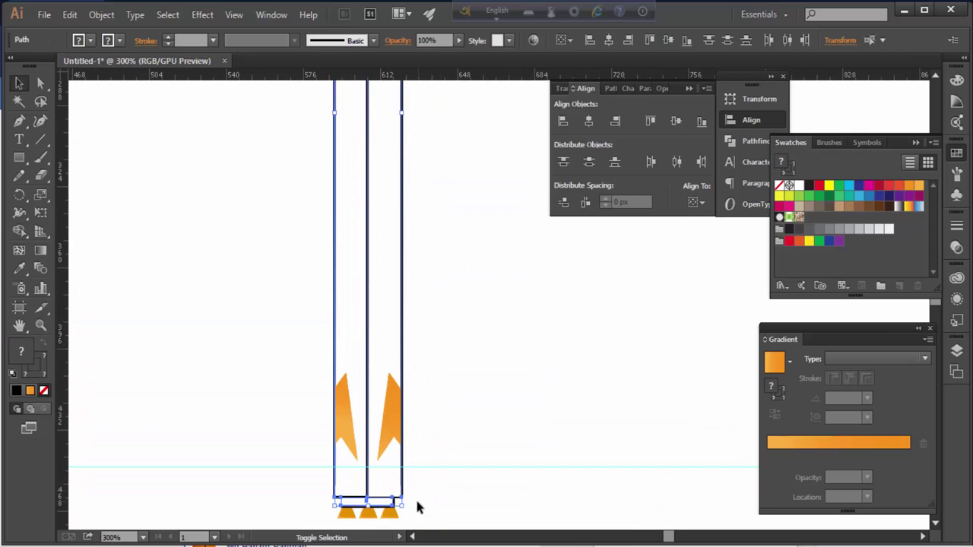
pyautogui.keyDown('shift'); pyautogui.click(397, 497); pyautogui.keyUp('shift')
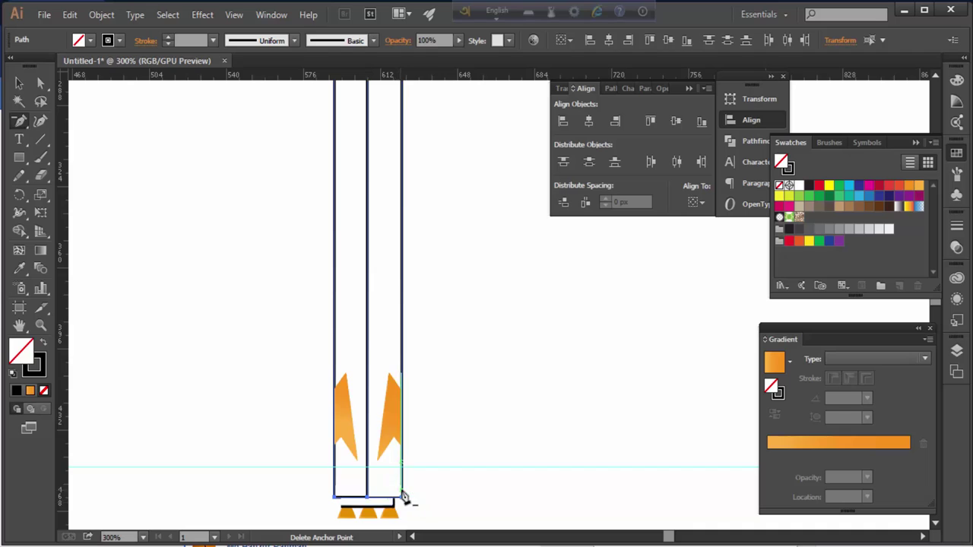
pyautogui.scroll(3, 403, 498)
pyautogui.scroll(-2, 341, 368)
pyautogui.press('v')
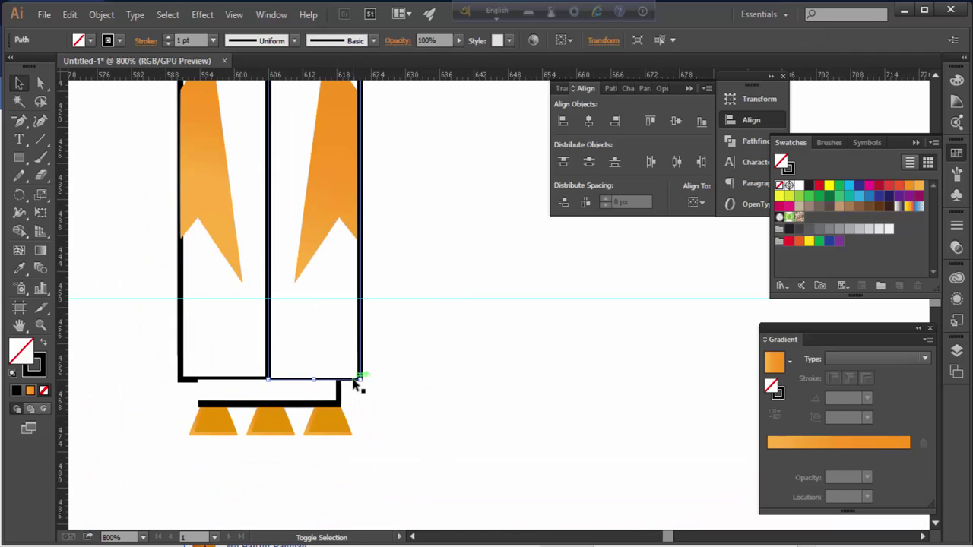
pyautogui.keyDown('shift'); pyautogui.click(269, 346); pyautogui.keyUp('shift')
pyautogui.press('v')
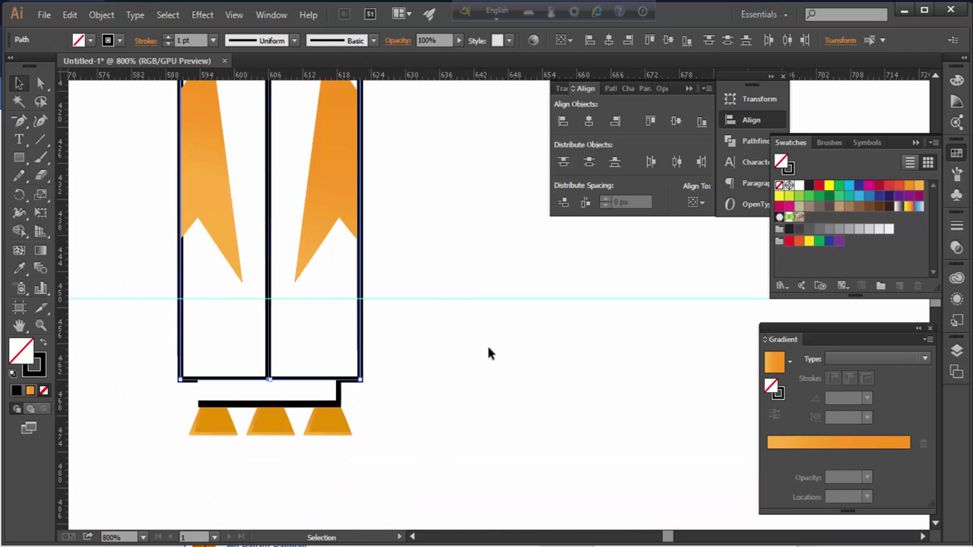
pyautogui.click(488, 352)
pyautogui.hotkey('ctrl', '-')
pyautogui.hotkey('ctrl', '-')
pyautogui.hotkey('ctrl', '-')
pyautogui.hotkey('ctrl', '-')
pyautogui.moveTo(400, 261); pyautogui.dragTo(426, 456)
# Fill the left half of the rocket body with a light blue swatch
pyautogui.click(419, 209)
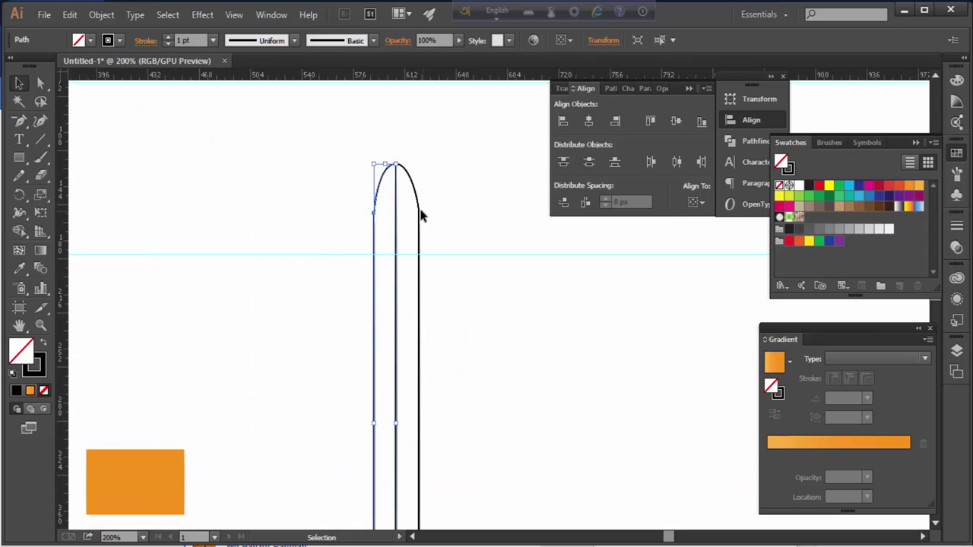
pyautogui.doubleClick(419, 209)
pyautogui.press('Escape')
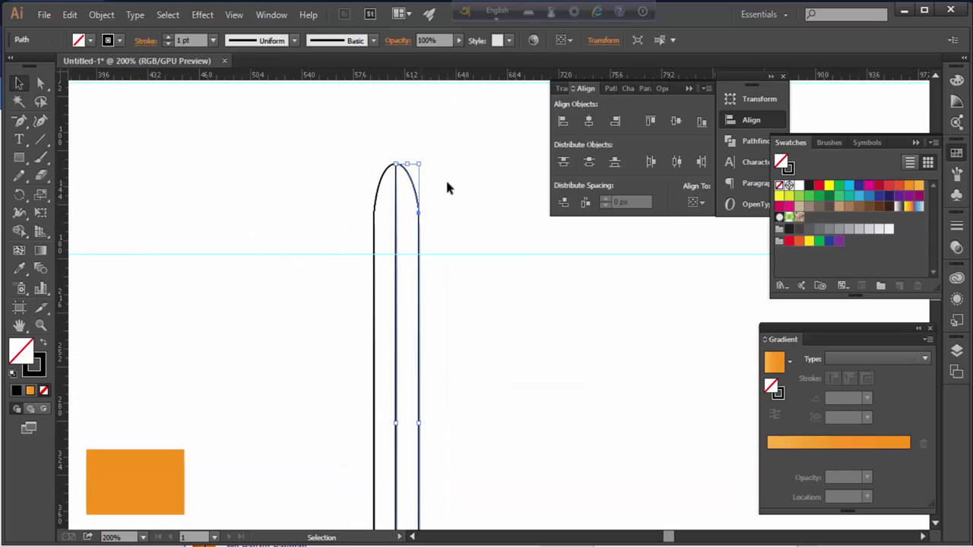
pyautogui.click(374, 220)
pyautogui.click(869, 203)
pyautogui.click(397, 284)
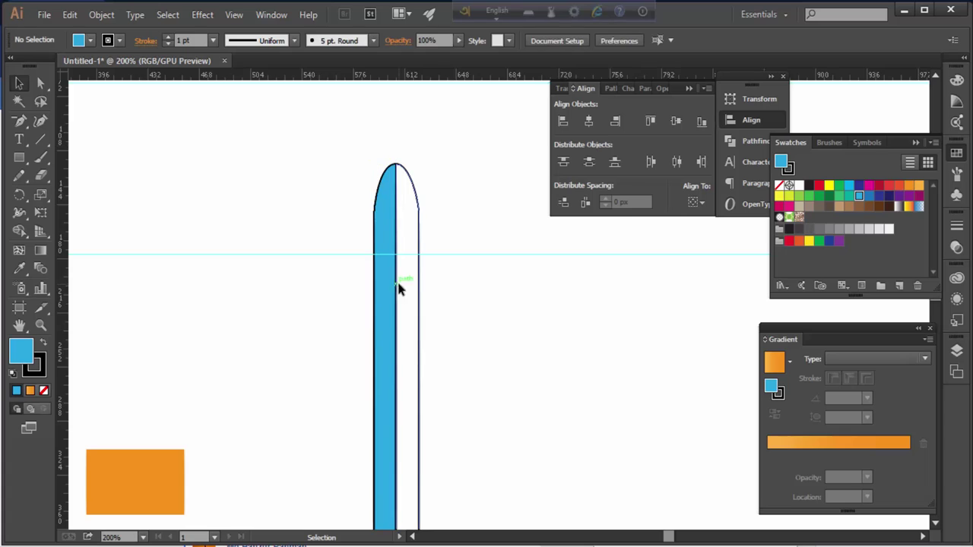
pyautogui.hotkey('ctrl', 'z')
# Fill the right half of the body with a medium-dark blue swatch
pyautogui.click(419, 330)
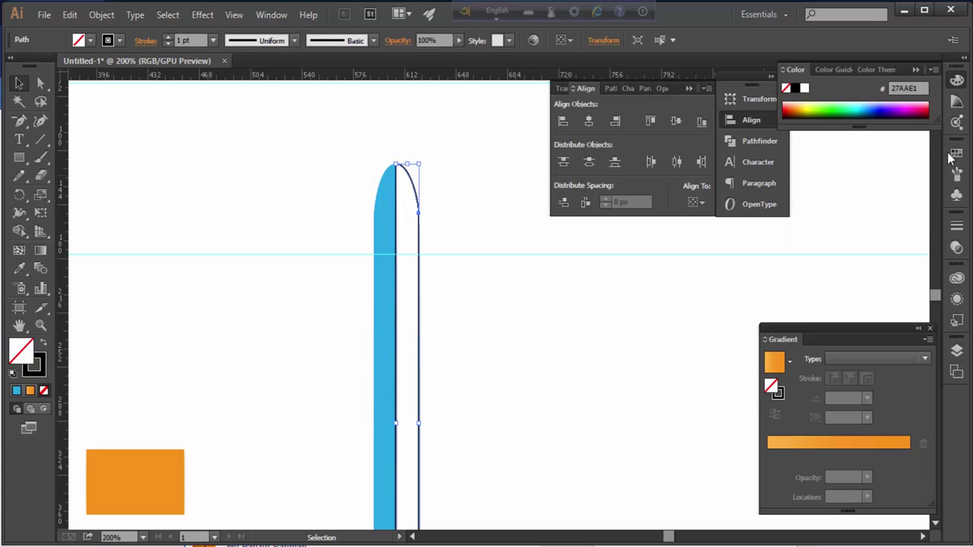
pyautogui.click(956, 153)
pyautogui.click(880, 196)
pyautogui.click(861, 198)
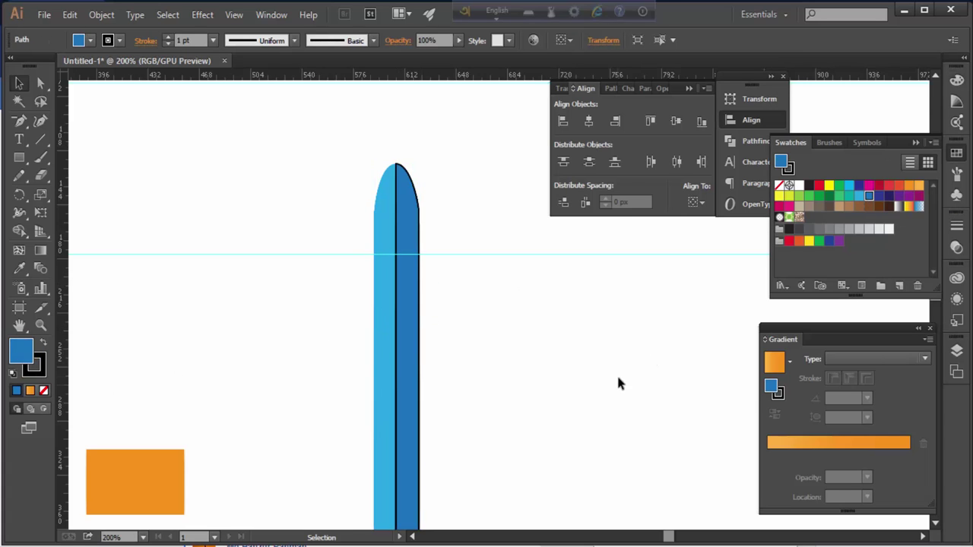
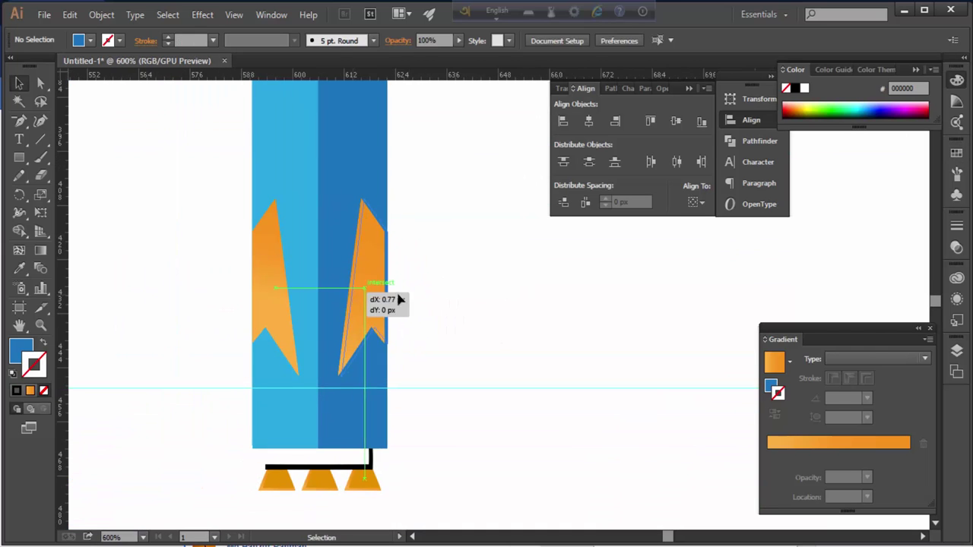
# Draw a line across the rocket body with a dark grey #4D4F51 stroke
pyautogui.click(397, 299)
pyautogui.scroll(4, 403, 307)
pyautogui.scroll(-4, 403, 276)
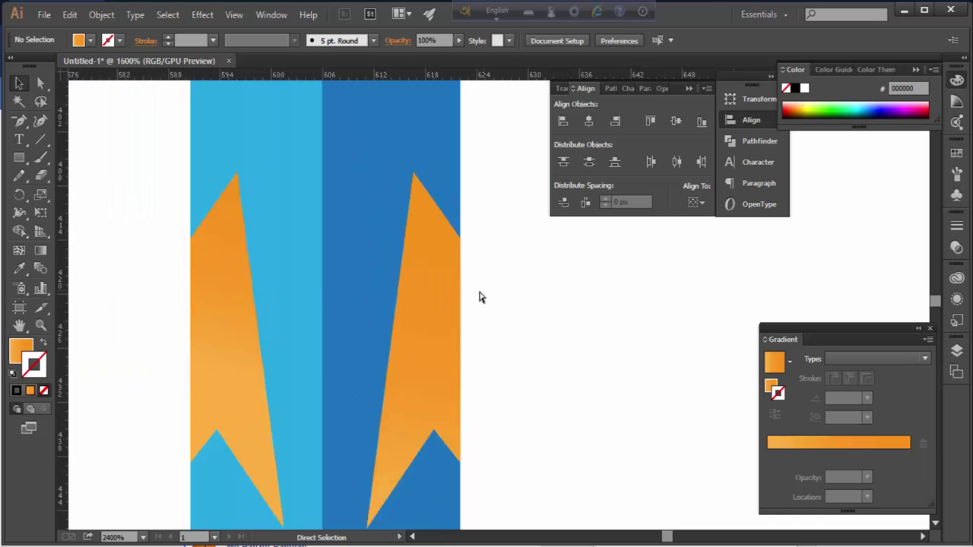
pyautogui.scroll(-4, 480, 297)
pyautogui.scroll(-3, 449, 293)
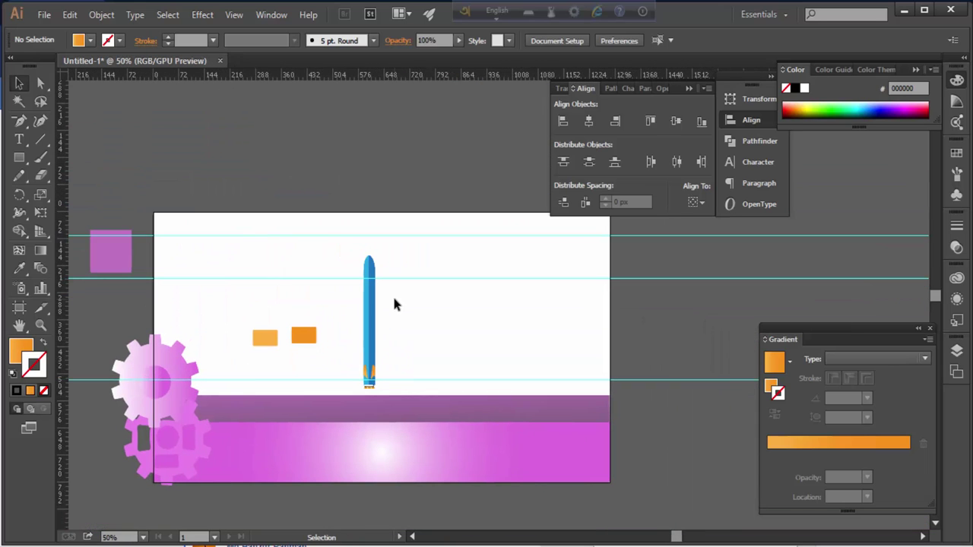
pyautogui.scroll(2, 393, 304)
pyautogui.scroll(2, 380, 310)
pyautogui.scroll(1, 269, 336)
pyautogui.hscroll(-2, 418, 296)
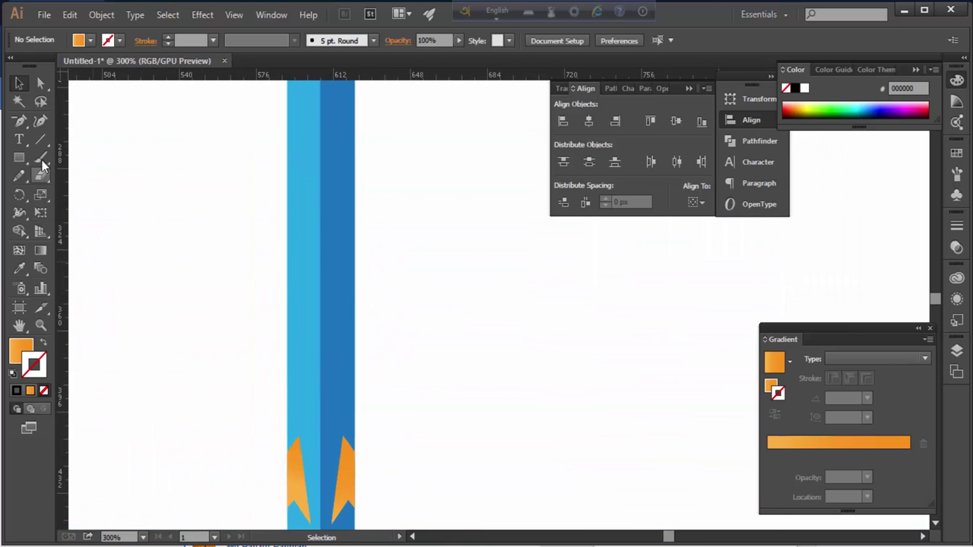
pyautogui.moveTo(289, 365); pyautogui.dragTo(354, 357)
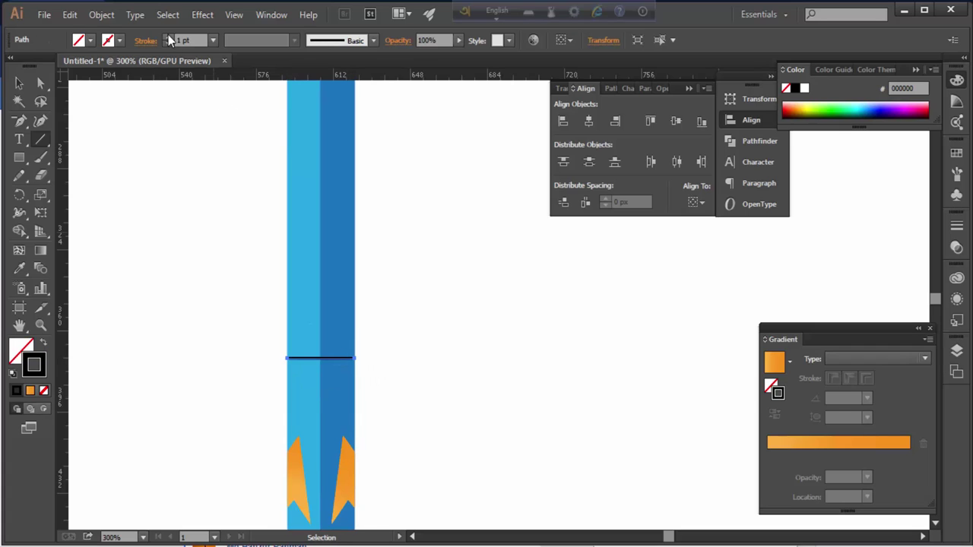
pyautogui.click(955, 152)
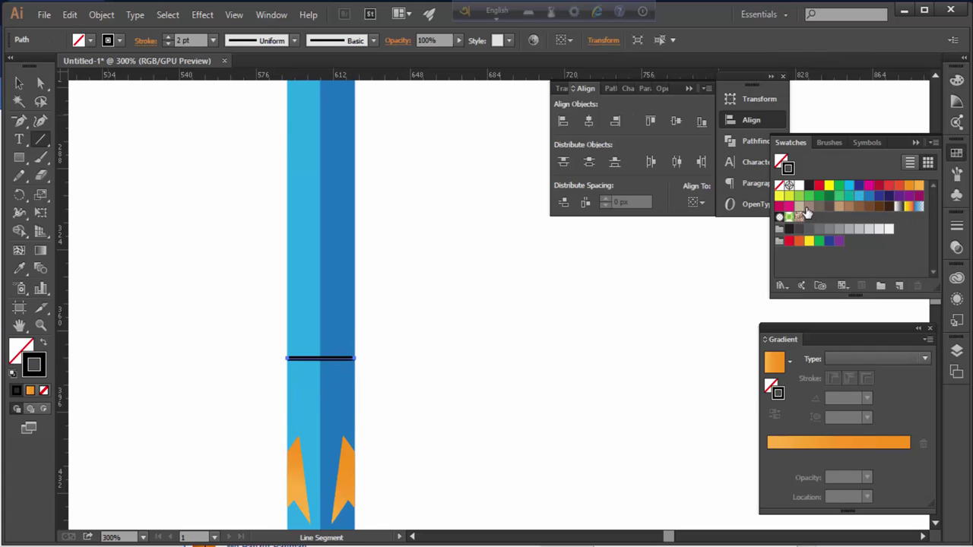
pyautogui.write('4D4F51')
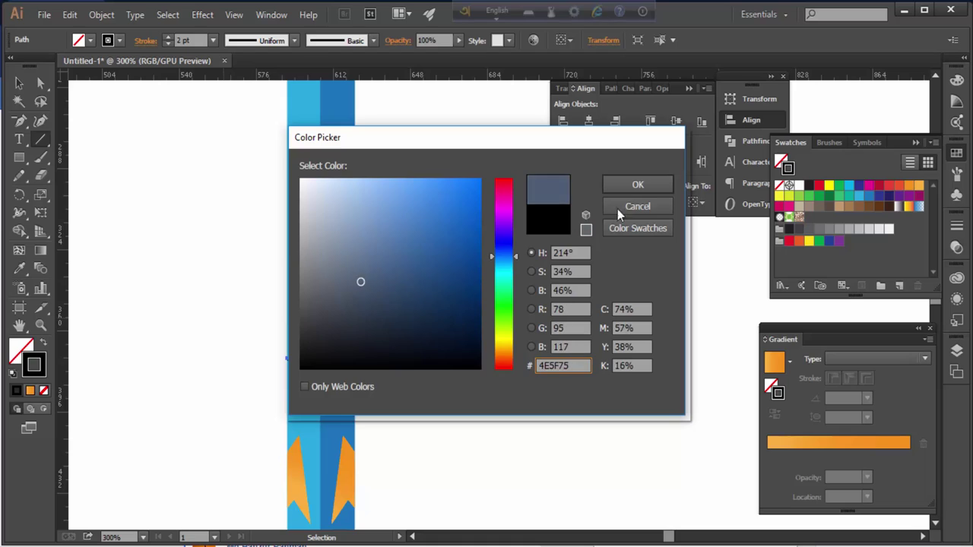
pyautogui.click(637, 184)
# Place the grey band just below the nose and Alt-drag a copy lower down
pyautogui.press('v')
pyautogui.click(183, 222)
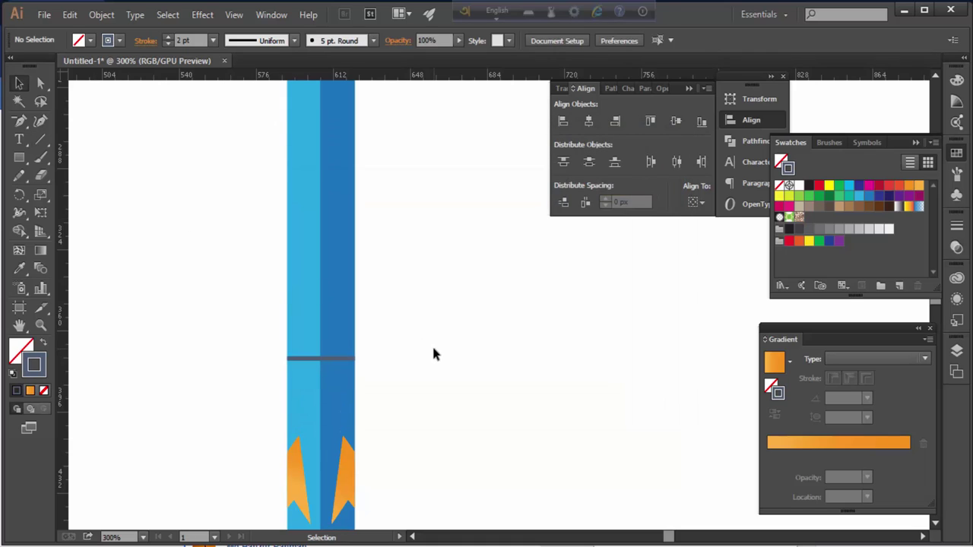
pyautogui.moveTo(434, 354); pyautogui.dragTo(380, 408)
pyautogui.moveTo(334, 465)
pyautogui.mouseDown()
pyautogui.moveTo(250, 435)
pyautogui.moveTo(334, 200)
pyautogui.moveTo(320, 248)
pyautogui.mouseUp()
pyautogui.click(459, 241)
pyautogui.hotkey('ctrl', '-')
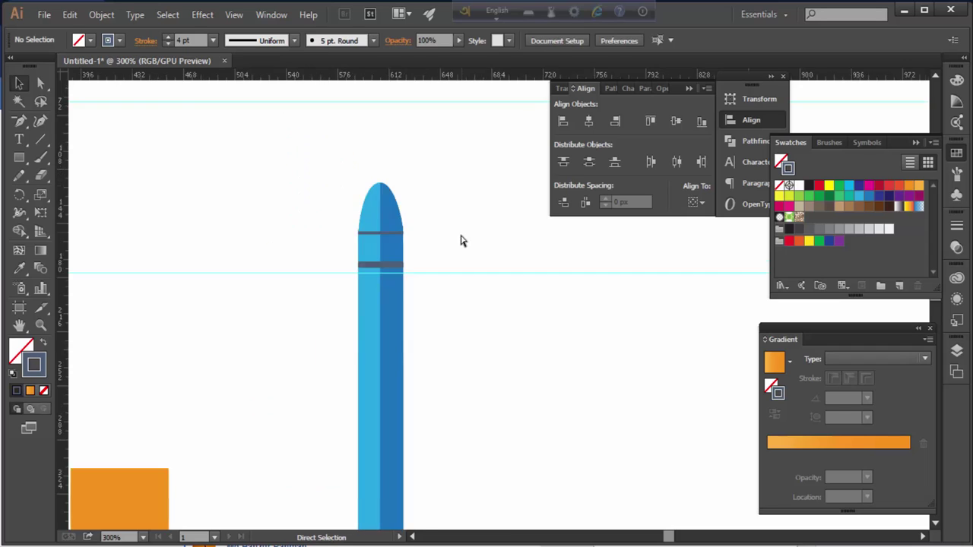
# Zoom out to check the bands, then zoom in on the rocket's base
pyautogui.hotkey('ctrl', '-')
pyautogui.hotkey('ctrl', '-')
pyautogui.hotkey('ctrl', '-')
pyautogui.scroll(-2, 411, 221)
pyautogui.scroll(3, 413, 210)
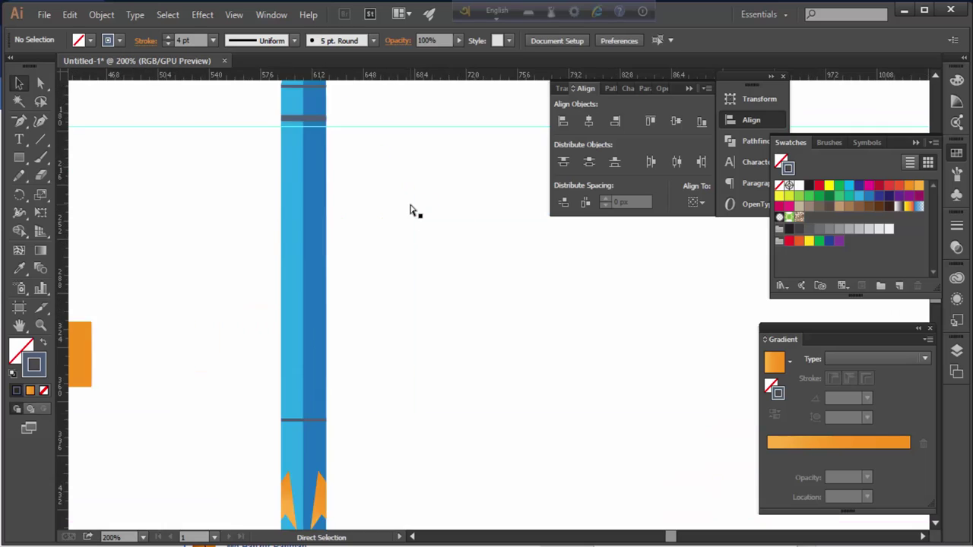
pyautogui.scroll(-3, 380, 211)
pyautogui.scroll(2, 406, 210)
pyautogui.scroll(-1, 382, 332)
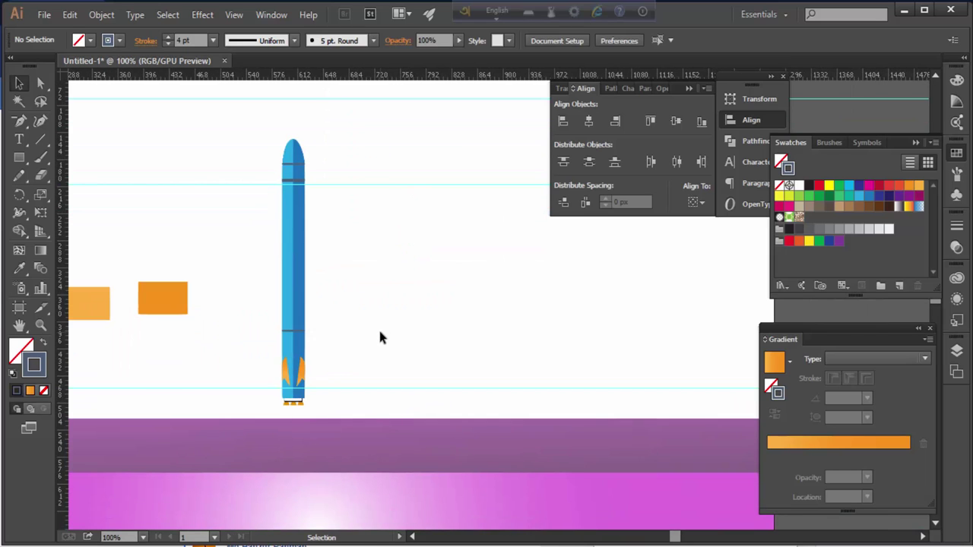
pyautogui.press('-')
pyautogui.moveTo(239, 127); pyautogui.dragTo(337, 412)
pyautogui.scroll(3, 419, 304)
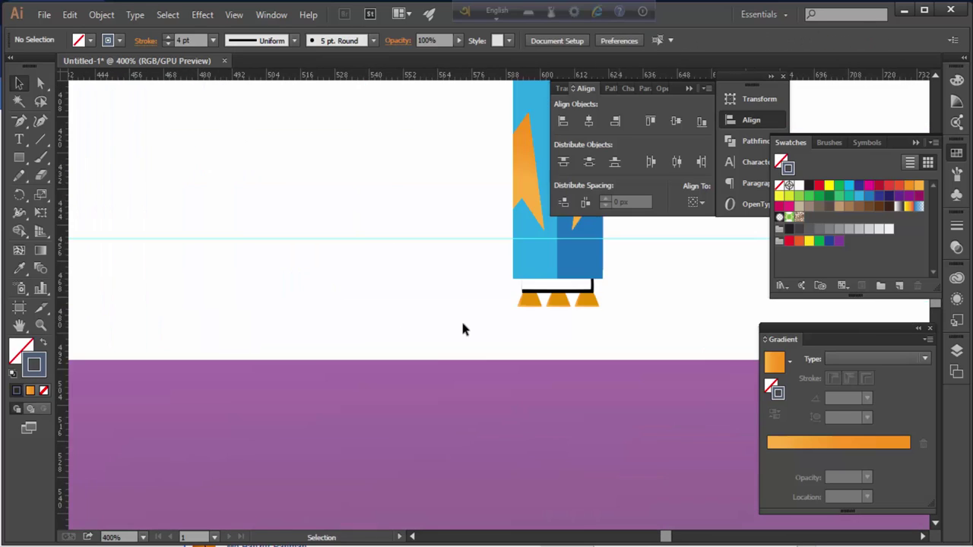
# Fill the white strip under the rocket body with the orange gradient
pyautogui.scroll(3, 501, 311)
pyautogui.moveTo(528, 317); pyautogui.dragTo(363, 348)
pyautogui.click(448, 295)
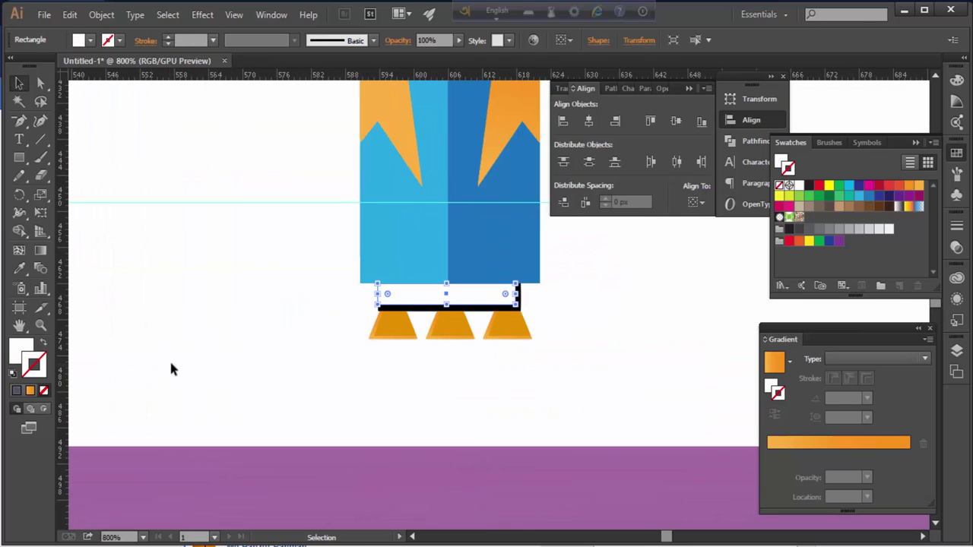
pyautogui.press('i')
pyautogui.click(406, 130)
pyautogui.click(248, 358)
pyautogui.scroll(1, 397, 369)
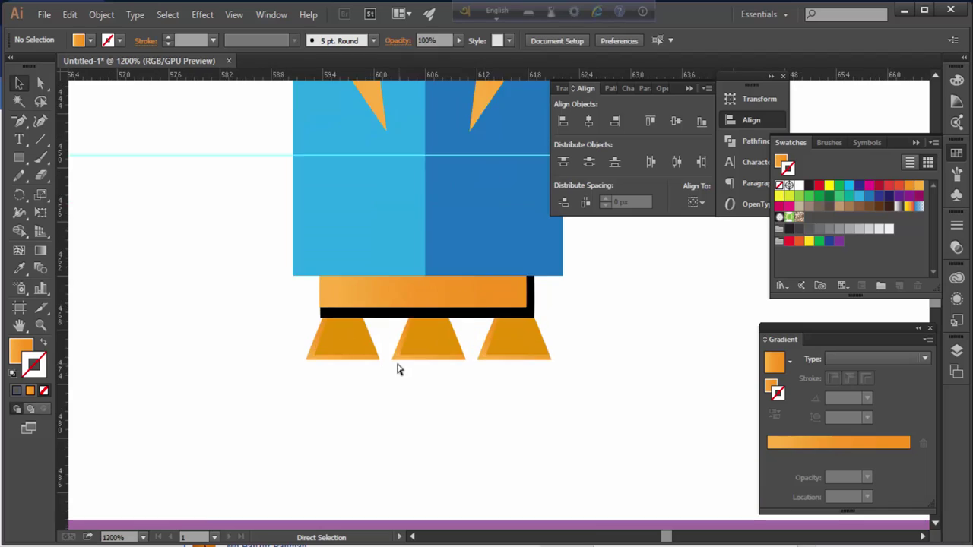
pyautogui.scroll(1, 294, 266)
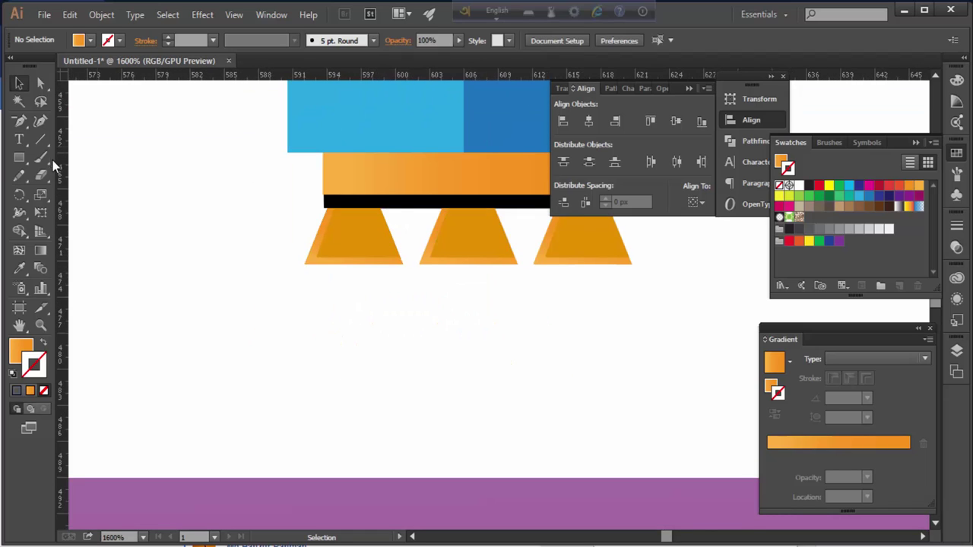
# Apply the orange linear gradient to the left nozzle
pyautogui.click(343, 247)
pyautogui.click(839, 442)
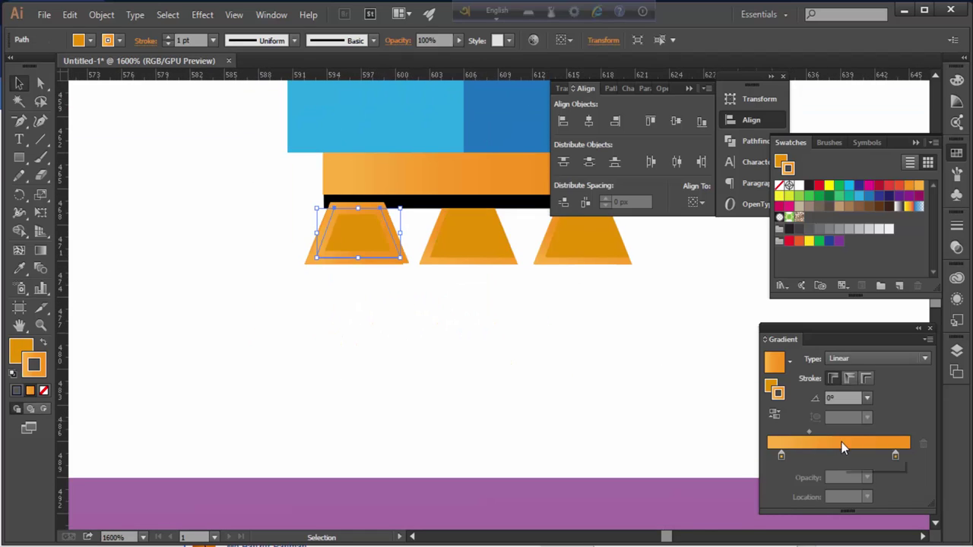
pyautogui.click(373, 250)
pyautogui.click(29, 390)
pyautogui.click(310, 276)
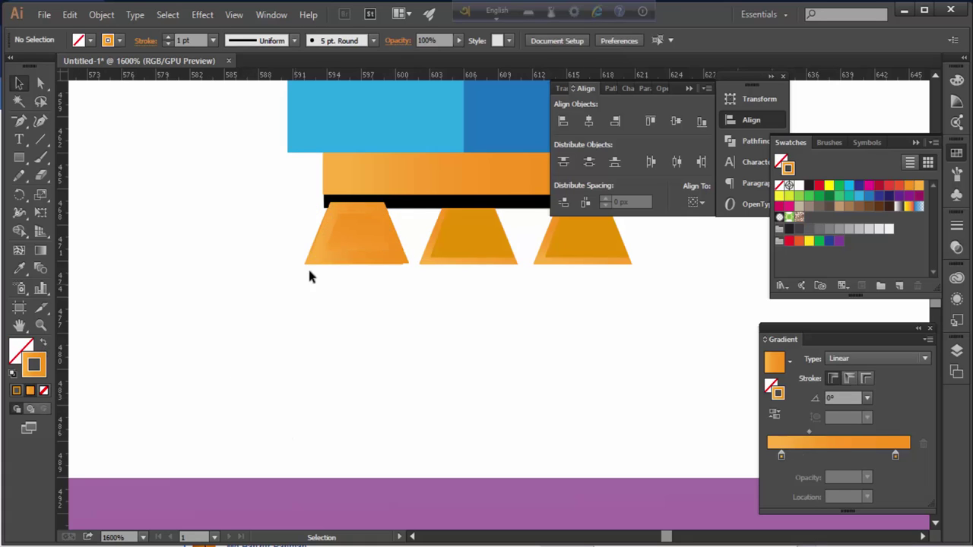
pyautogui.click(371, 258)
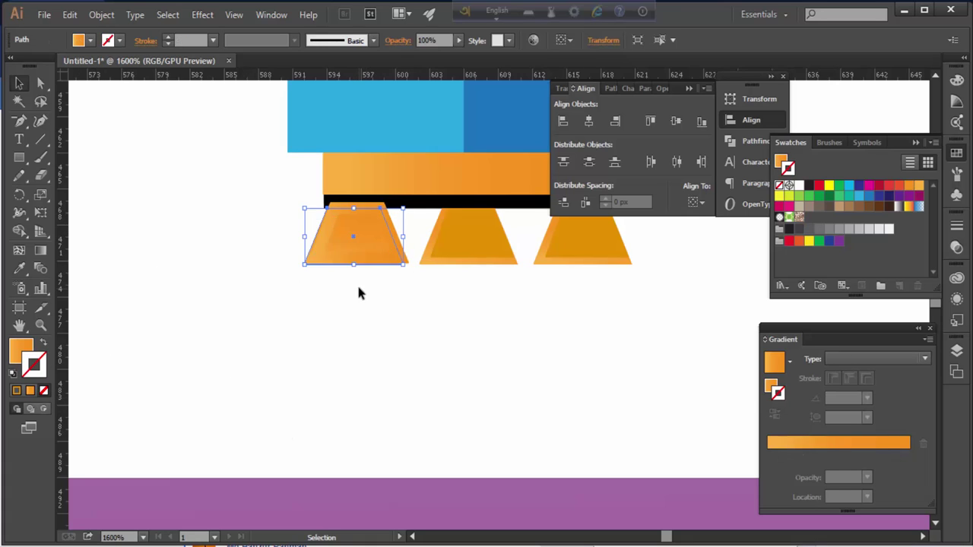
pyautogui.moveTo(358, 258); pyautogui.dragTo(372, 260)
pyautogui.click(382, 316)
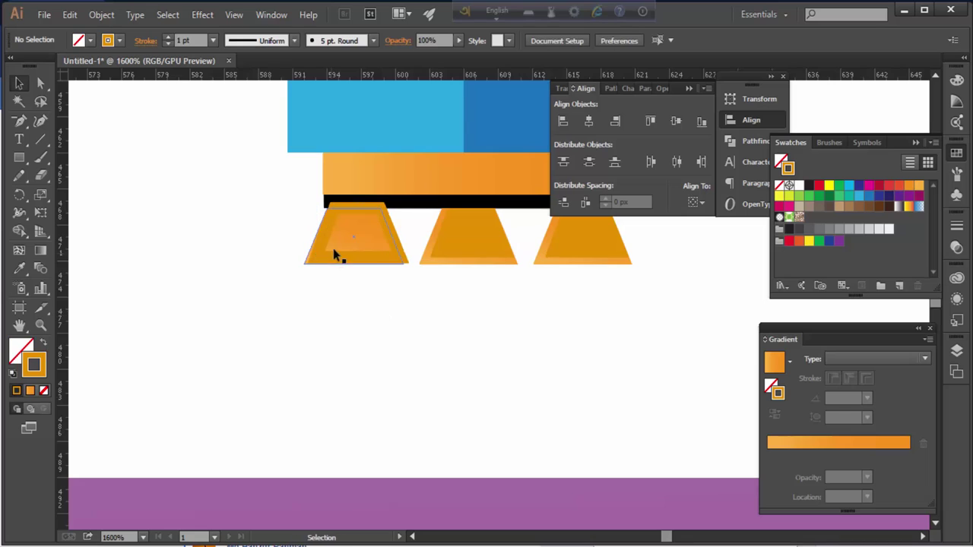
pyautogui.hotkey('ctrl', '+')
pyautogui.click(43, 343)
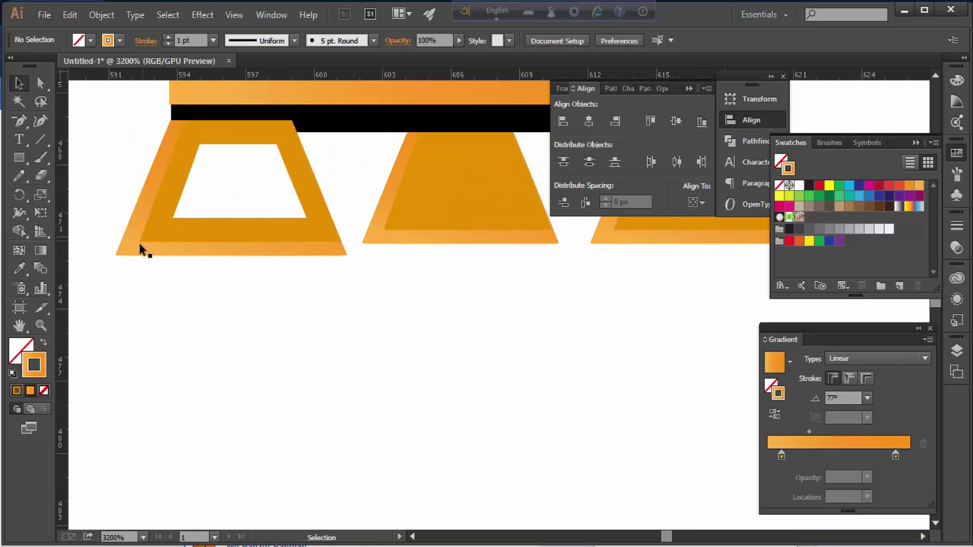
# Give the left nozzle's inner trapezoid a linear gradient, undoing a stray change
pyautogui.press('a')
pyautogui.click(257, 302)
pyautogui.press('v')
pyautogui.click(191, 300)
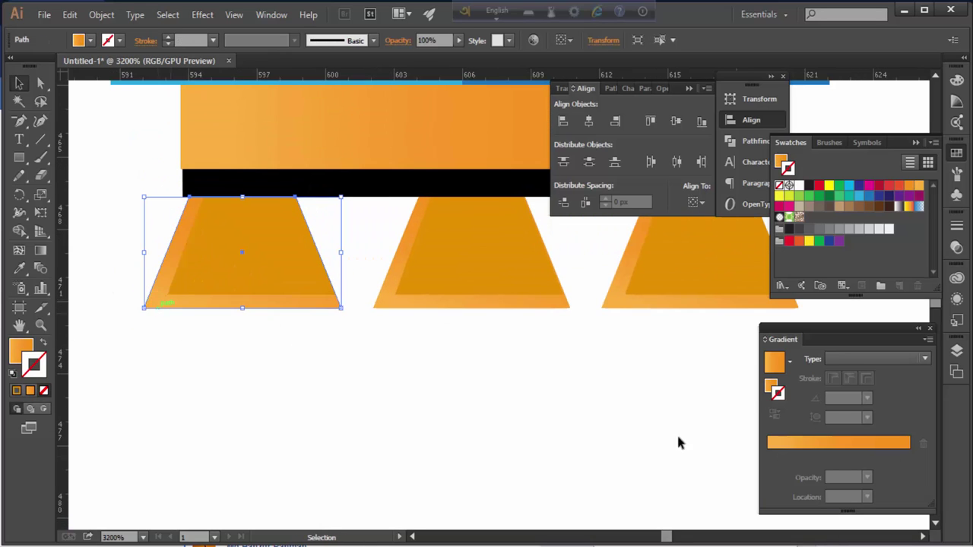
pyautogui.click(790, 442)
pyautogui.hotkey('ctrl', 'z')
pyautogui.click(839, 445)
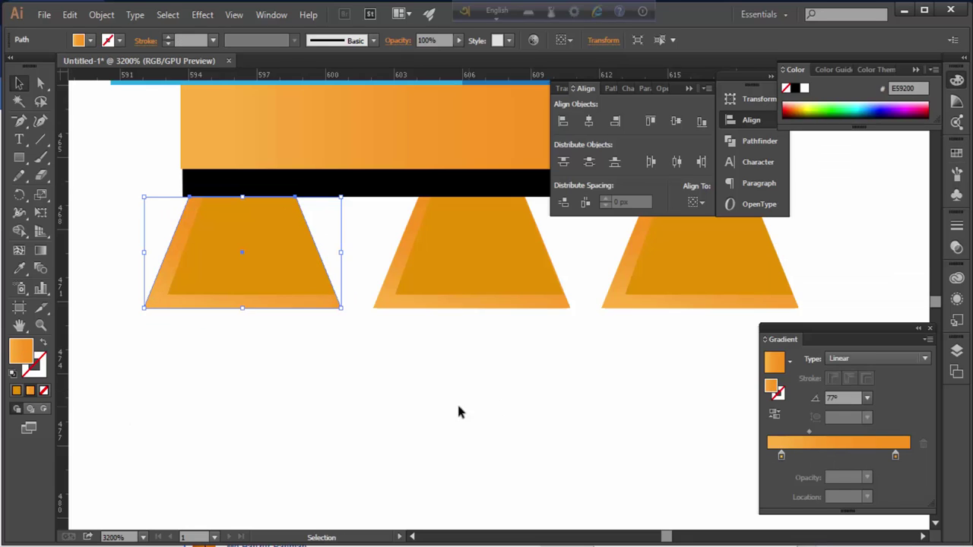
pyautogui.hotkey('ctrl', 'z')
pyautogui.click(856, 444)
pyautogui.click(282, 428)
pyautogui.click(228, 258)
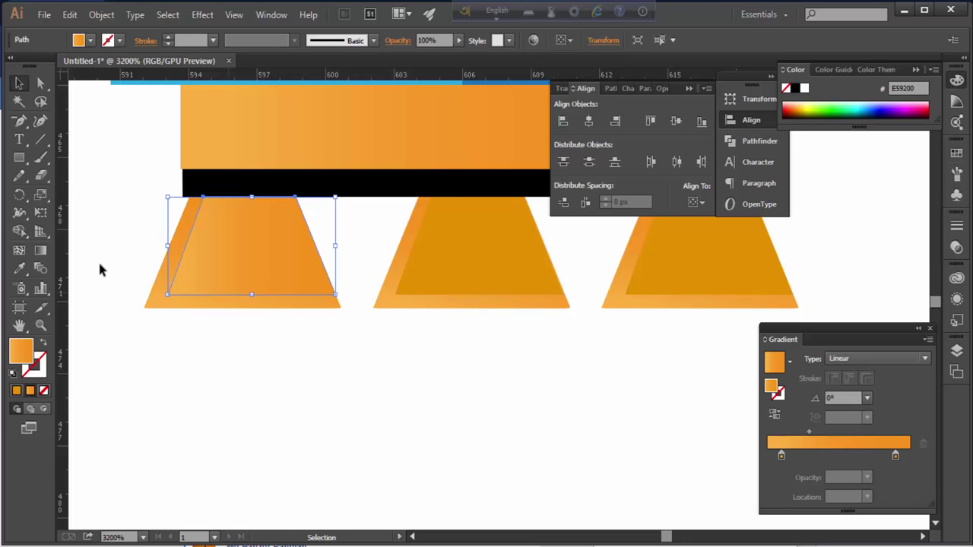
# Angle the inner trapezoid's gradient diagonally to about 35.7° with the Gradient tool
pyautogui.press('g')
pyautogui.moveTo(338, 245); pyautogui.dragTo(325, 127)
pyautogui.moveTo(202, 293); pyautogui.dragTo(336, 195)
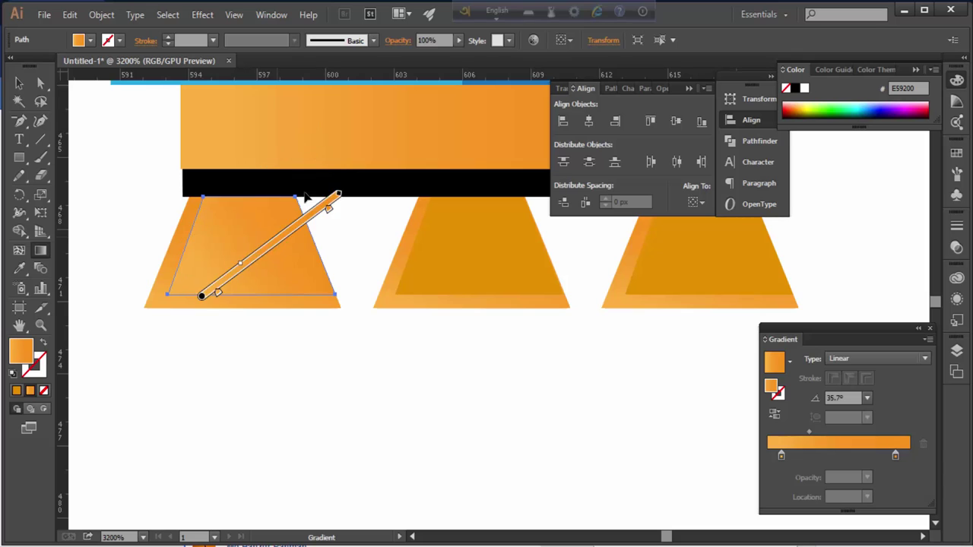
pyautogui.press('v')
pyautogui.click(335, 383)
# Apply the orange gradient to the middle and right nozzles
pyautogui.click(369, 319)
pyautogui.click(783, 443)
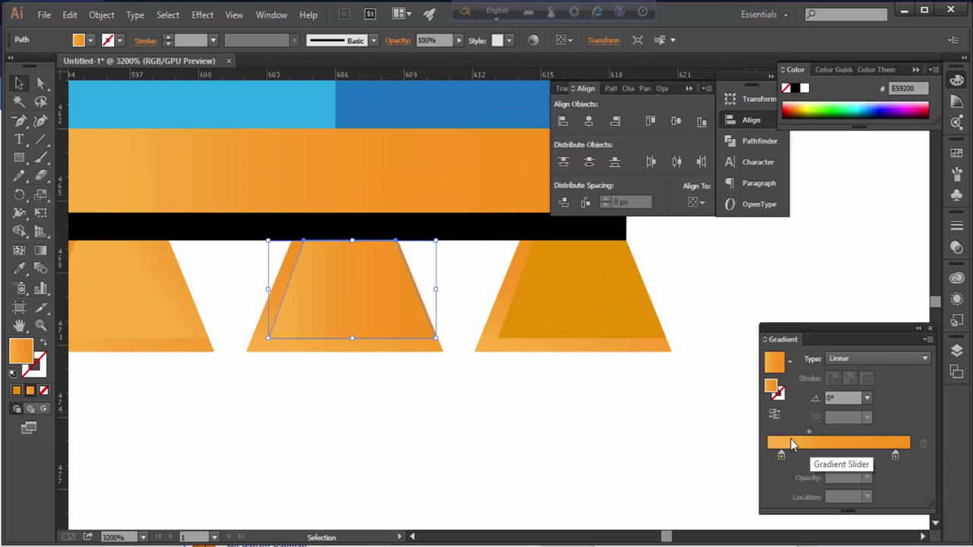
pyautogui.click(572, 304)
pyautogui.click(836, 444)
pyautogui.click(363, 416)
pyautogui.scroll(-1, 363, 417)
pyautogui.scroll(-1, 296, 356)
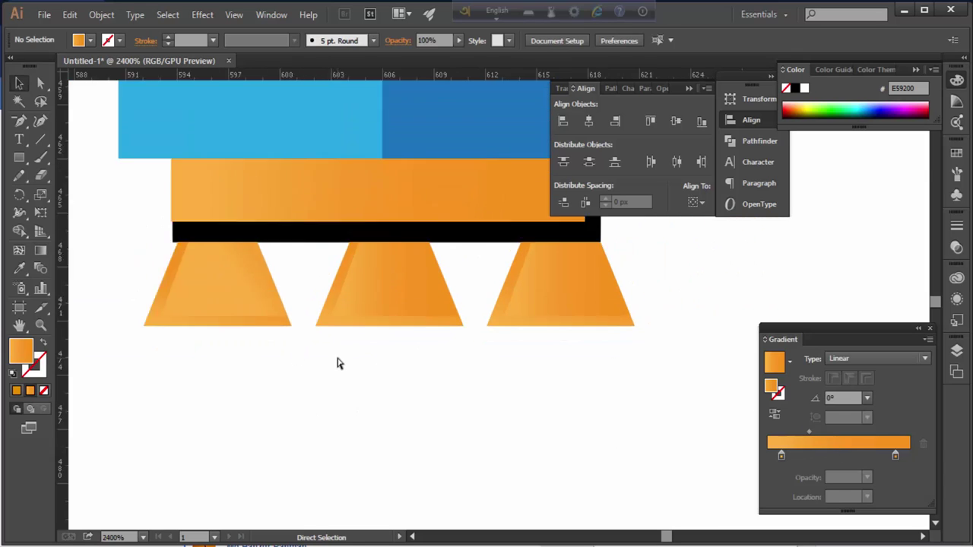
pyautogui.scroll(-2, 339, 362)
pyautogui.scroll(3, 354, 360)
pyautogui.scroll(1, 423, 340)
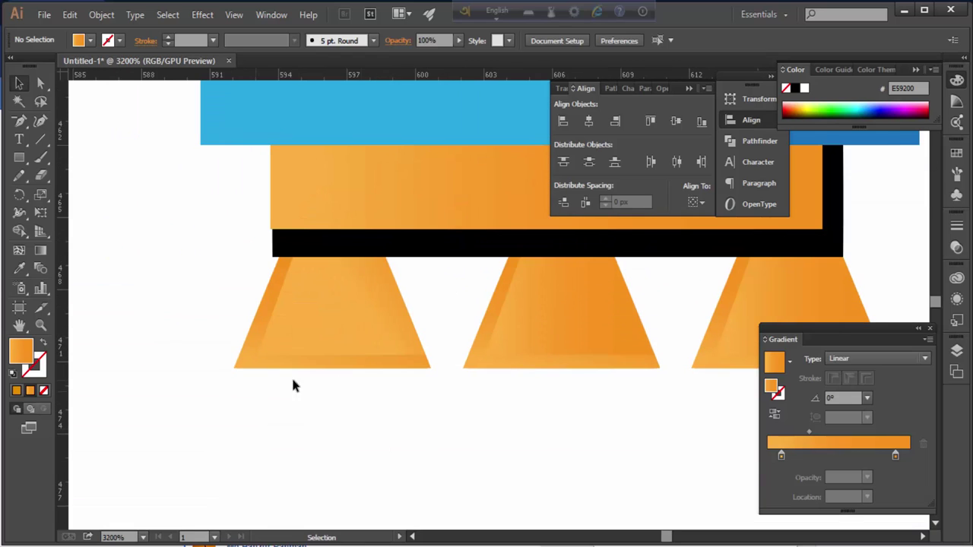
# Try a Pen-tool flame path under the left nozzle, then undo it
pyautogui.scroll(-1, 346, 342)
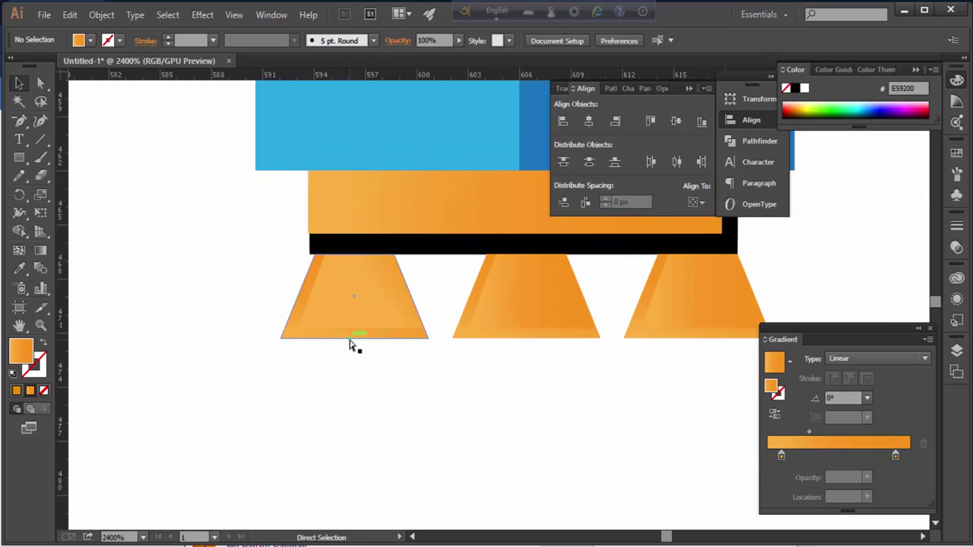
pyautogui.scroll(1, 351, 342)
pyautogui.scroll(-1, 282, 322)
pyautogui.press('p')
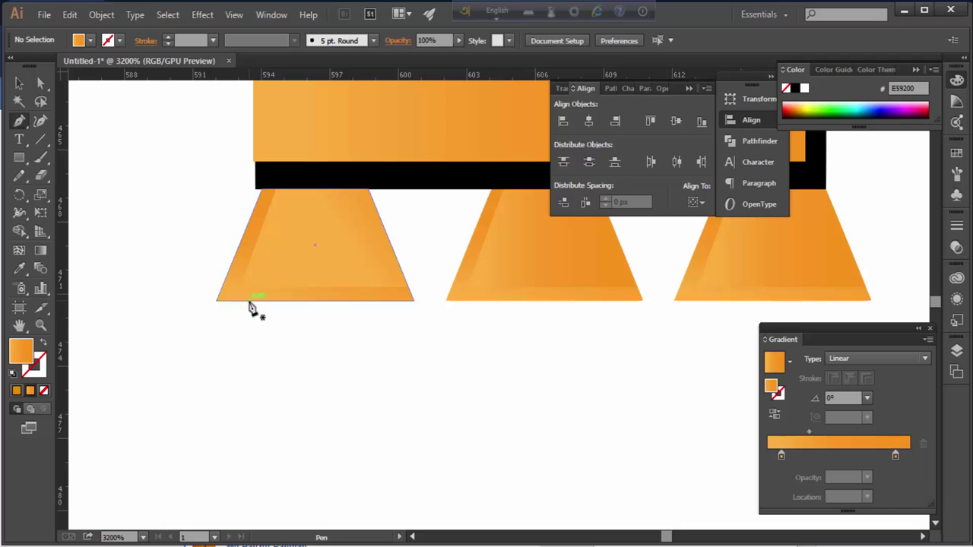
pyautogui.moveTo(247, 298); pyautogui.dragTo(254, 357)
pyautogui.scroll(-3, 254, 357)
pyautogui.moveTo(290, 448)
pyautogui.mouseDown()
pyautogui.moveTo(337, 475)
pyautogui.moveTo(362, 453)
pyautogui.mouseUp()
pyautogui.hotkey('ctrl', 'z')
pyautogui.hotkey('ctrl', 'z')
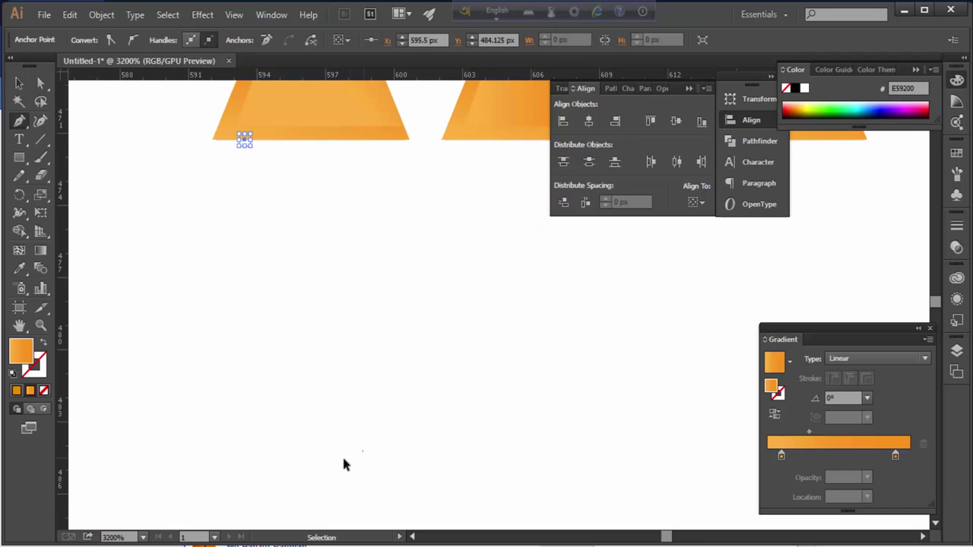
pyautogui.scroll(-1, 343, 460)
pyautogui.scroll(-1, 395, 360)
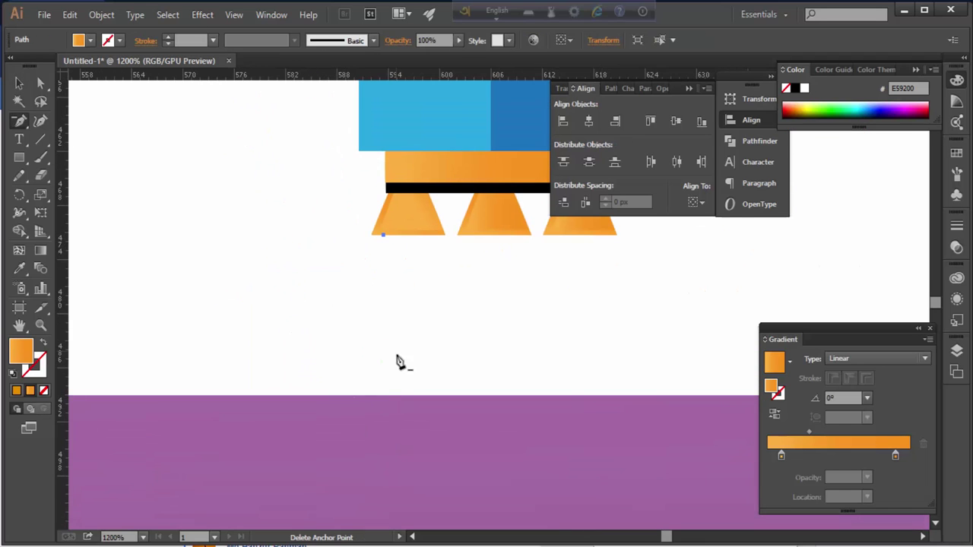
# Draw the flame shape hanging from the left nozzle's bottom corners
pyautogui.hotkey('ctrl', 'shift', 'a')
pyautogui.click(393, 236)
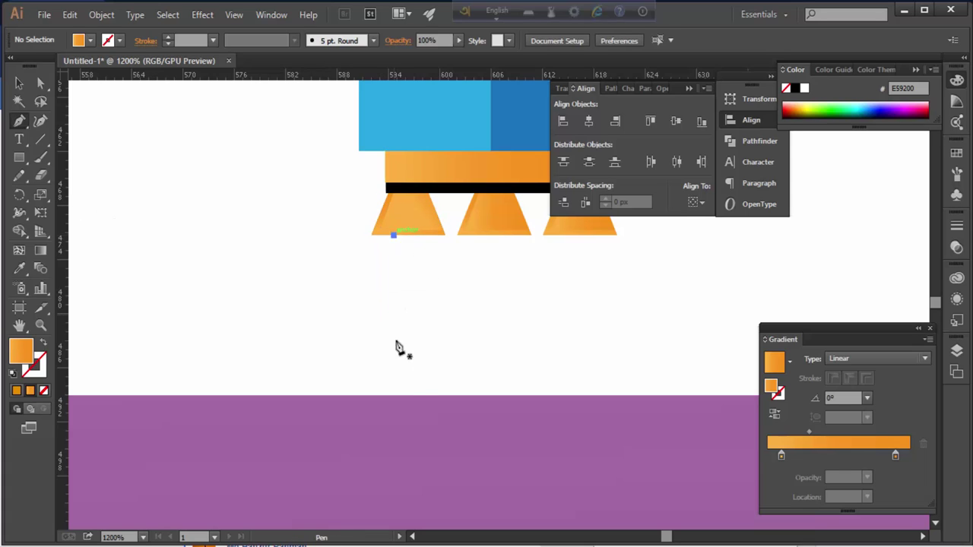
pyautogui.click(424, 236)
pyautogui.click(394, 235)
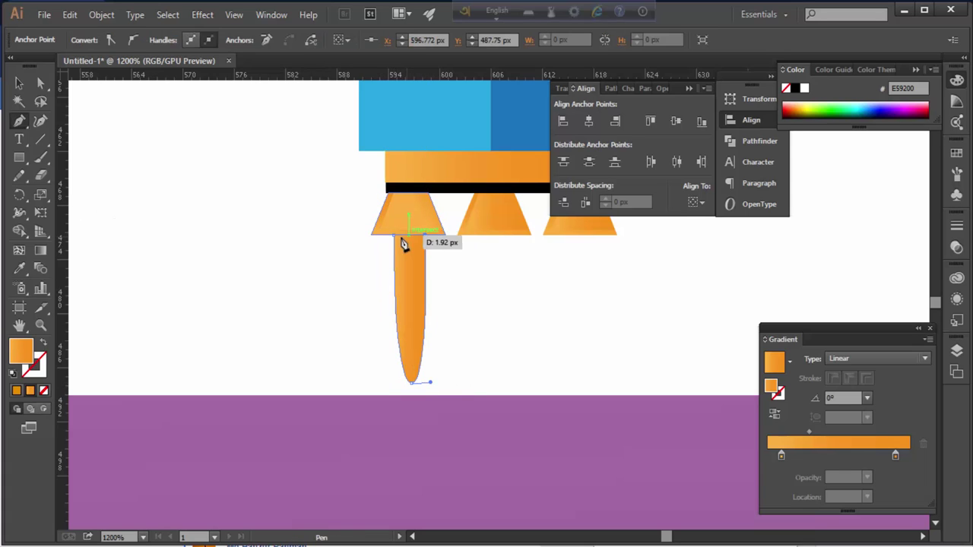
pyautogui.click(277, 286)
pyautogui.scroll(-1, 434, 358)
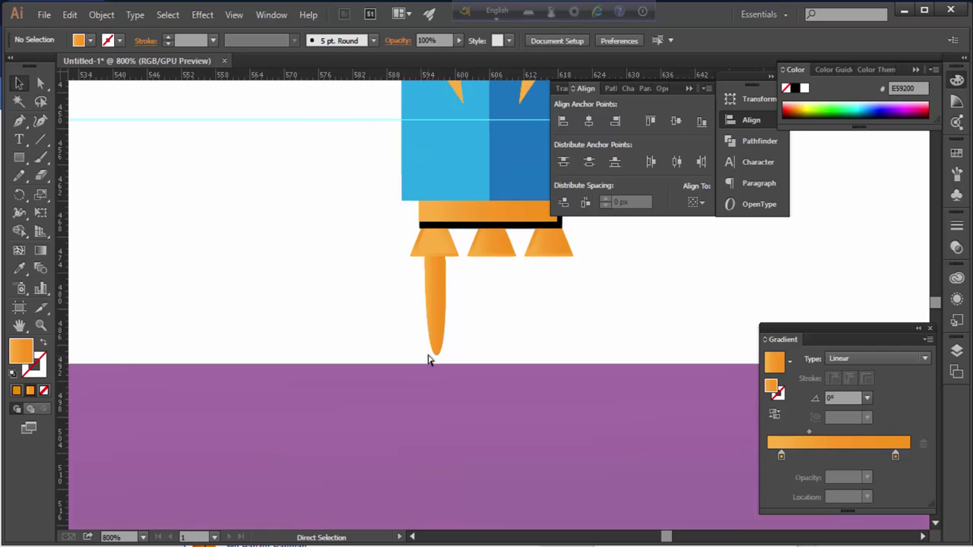
pyautogui.scroll(3, 428, 354)
# Draw a white-filled inner streak inside the flame
pyautogui.press('p')
pyautogui.click(282, 182)
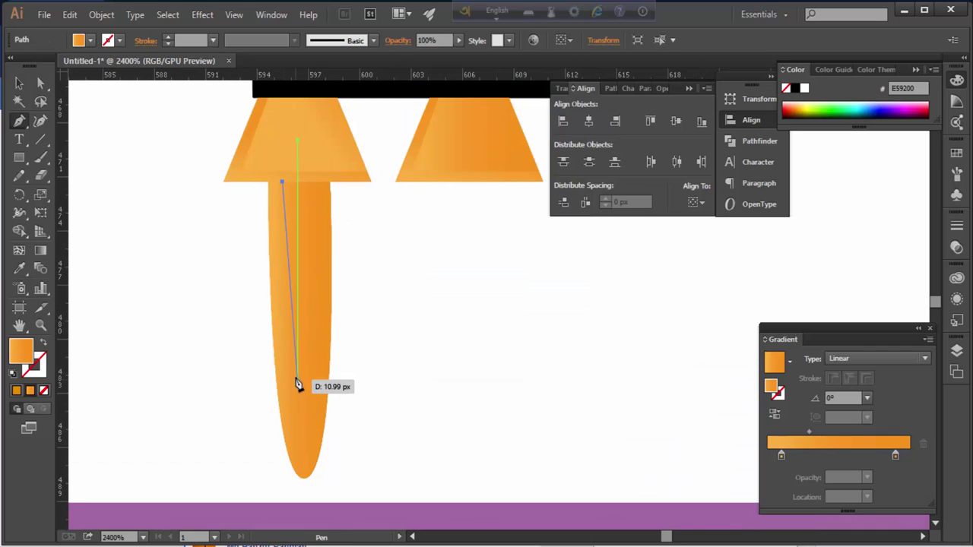
pyautogui.moveTo(297, 359); pyautogui.dragTo(308, 359)
pyautogui.click(311, 187)
pyautogui.press('v')
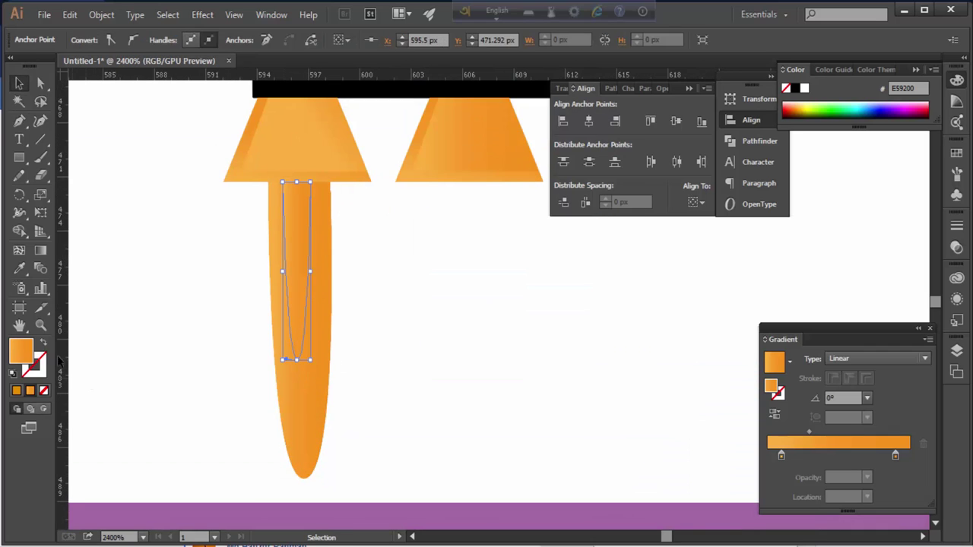
pyautogui.click(804, 88)
pyautogui.click(246, 304)
# Adjust the flame's bottom point and the white streak with Direct Selection
pyautogui.scroll(-1, 265, 311)
pyautogui.scroll(-1, 437, 319)
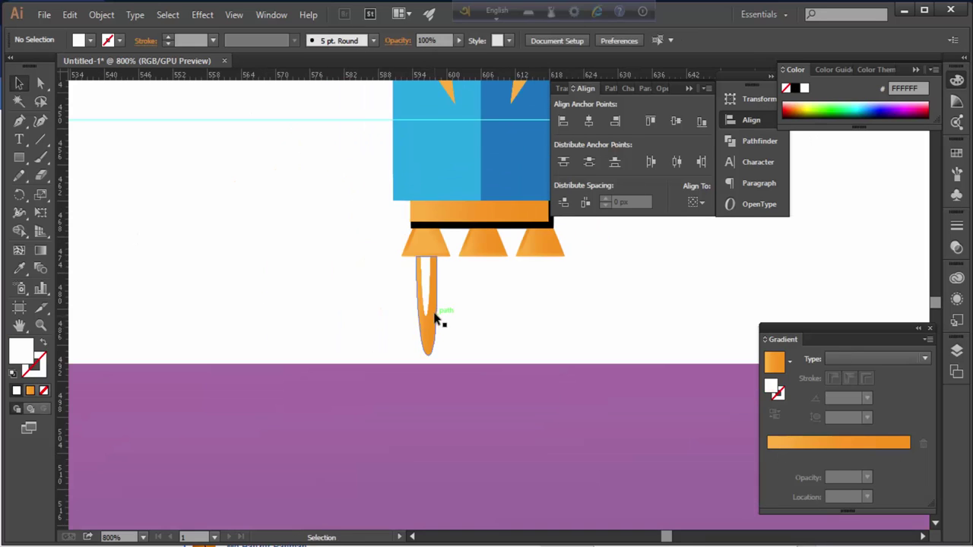
pyautogui.scroll(2, 437, 319)
pyautogui.press('a')
pyautogui.click(294, 478)
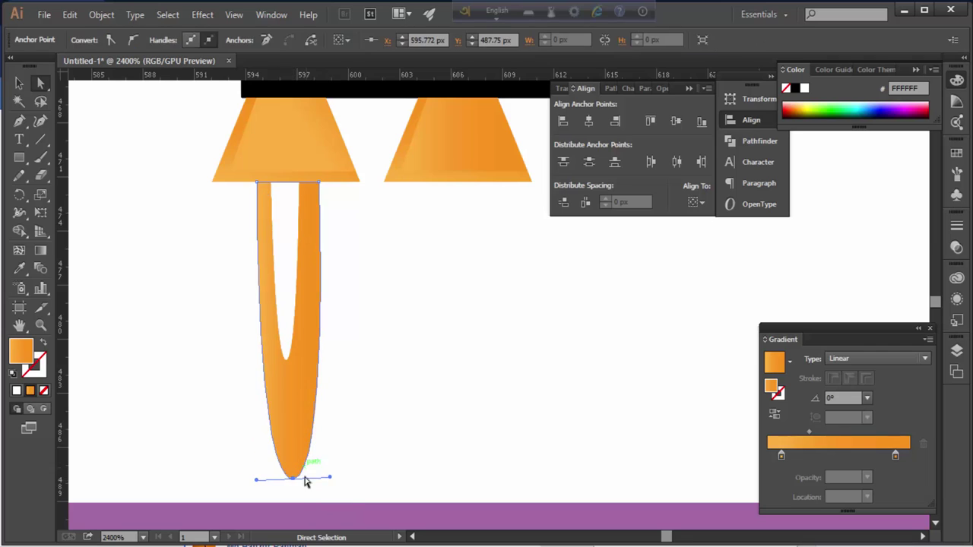
pyautogui.click(271, 195)
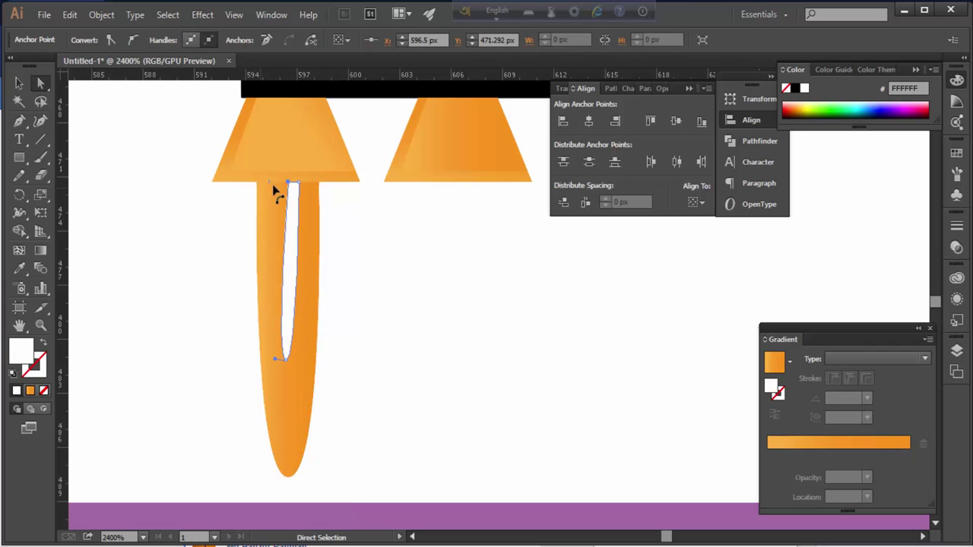
pyautogui.click(375, 266)
pyautogui.scroll(-2, 395, 296)
# Alt-drag copies of the flame under the middle and right nozzles
pyautogui.click(441, 292)
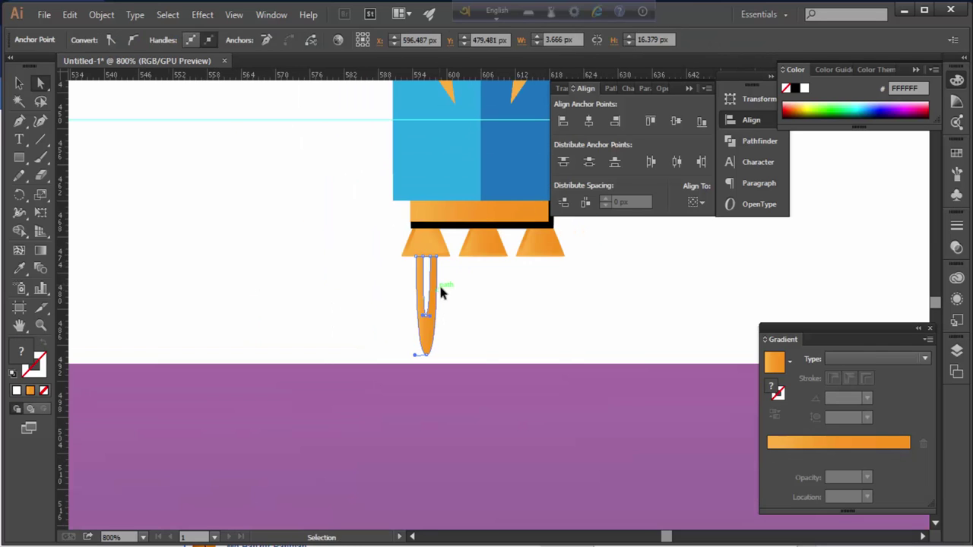
pyautogui.hotkey('ctrl', '+')
pyautogui.press('v')
pyautogui.click(282, 325)
pyautogui.moveTo(363, 325); pyautogui.dragTo(260, 345)
pyautogui.moveTo(260, 344); pyautogui.dragTo(491, 346)
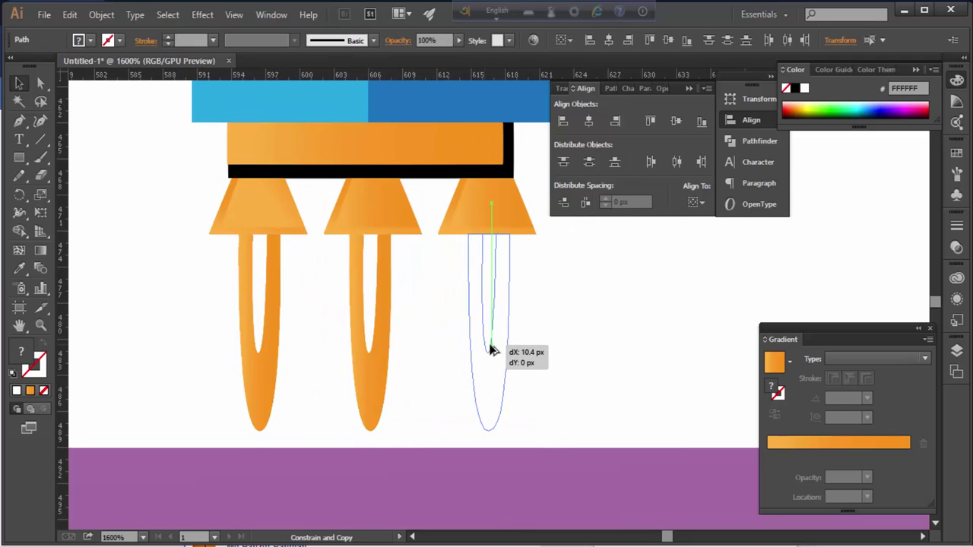
pyautogui.click(558, 346)
# Zoom out to review the rocket and its three flames on the artboard
pyautogui.hotkey('ctrl', '-')
pyautogui.hotkey('ctrl', '-')
pyautogui.hotkey('ctrl', '-')
pyautogui.hotkey('ctrl', '-')
pyautogui.hotkey('ctrl', '-')
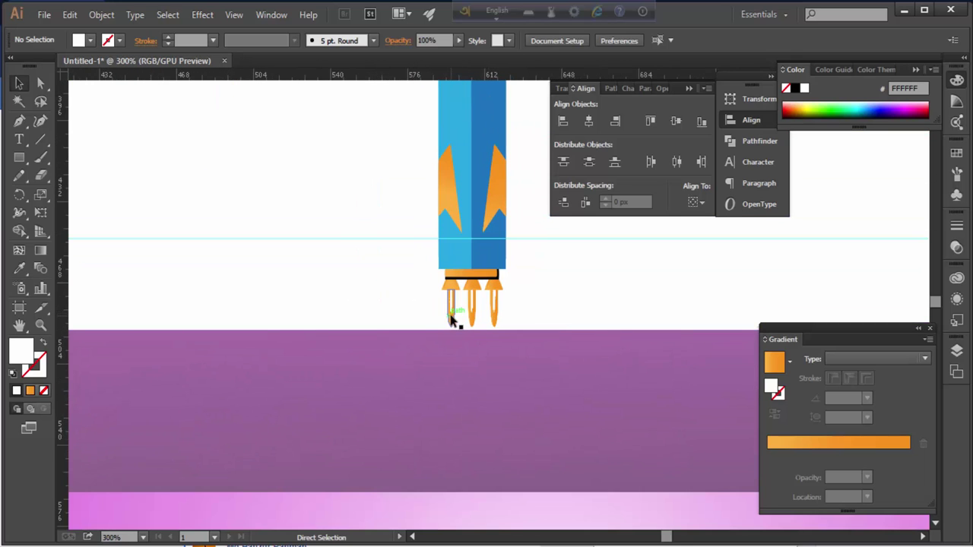
pyautogui.hotkey('ctrl', '-')
pyautogui.hotkey('ctrl', '-')
pyautogui.hotkey('ctrl', '-')
pyautogui.hotkey('ctrl', '+')
pyautogui.hotkey('ctrl', '+')
pyautogui.hotkey('ctrl', '+')
pyautogui.hotkey('ctrl', '+')
pyautogui.hotkey('ctrl', '+')
pyautogui.hotkey('ctrl', '+')
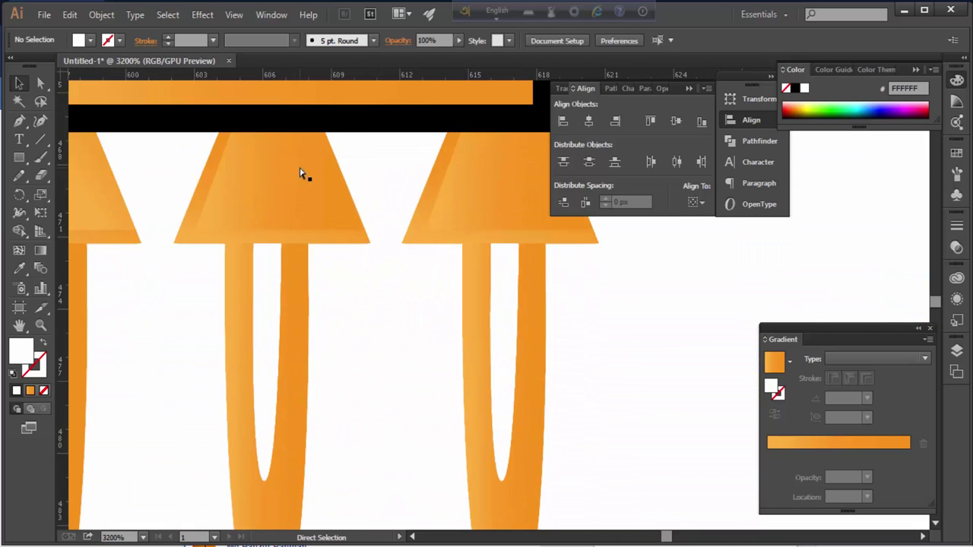
pyautogui.hotkey('ctrl', '-')
pyautogui.hotkey('ctrl', '-')
pyautogui.hotkey('ctrl', '-')
pyautogui.hotkey('ctrl', '-')
pyautogui.hotkey('ctrl', '-')
pyautogui.hotkey('ctrl', '-')
pyautogui.hotkey('ctrl', '-')
pyautogui.hotkey('ctrl', '-')
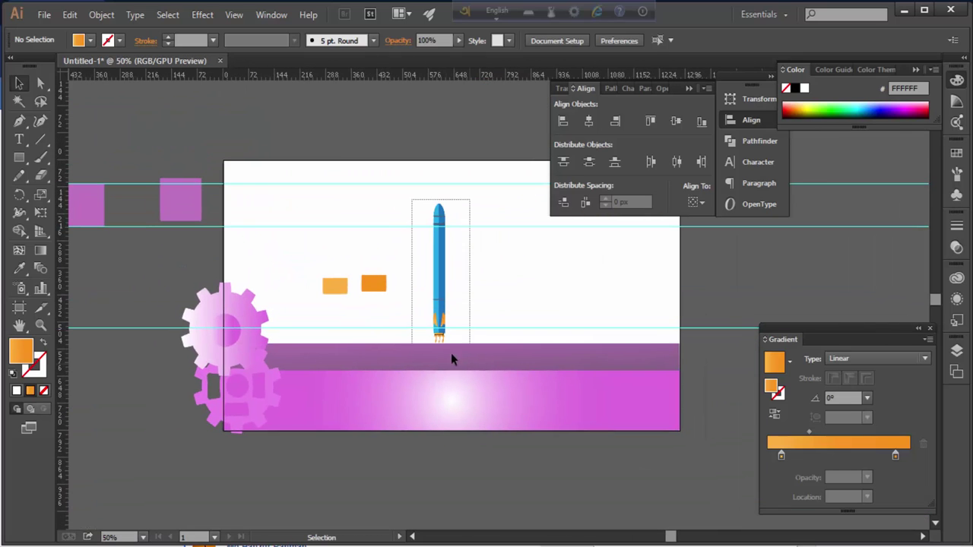
pyautogui.click(451, 354)
pyautogui.click(408, 203)
pyautogui.hotkey('ctrl', '+')
pyautogui.hotkey('ctrl', '+')
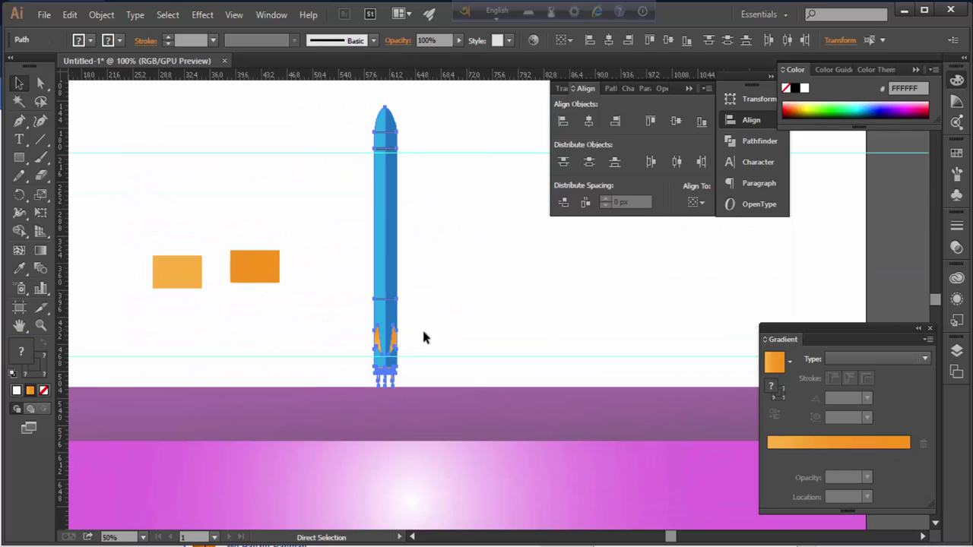
pyautogui.hotkey('ctrl', '+')
# Alt-drag a rocket copy to the right and repeat with Ctrl+D for a third
pyautogui.moveTo(339, 388); pyautogui.dragTo(378, 388)
pyautogui.hotkey('ctrl', 'd')
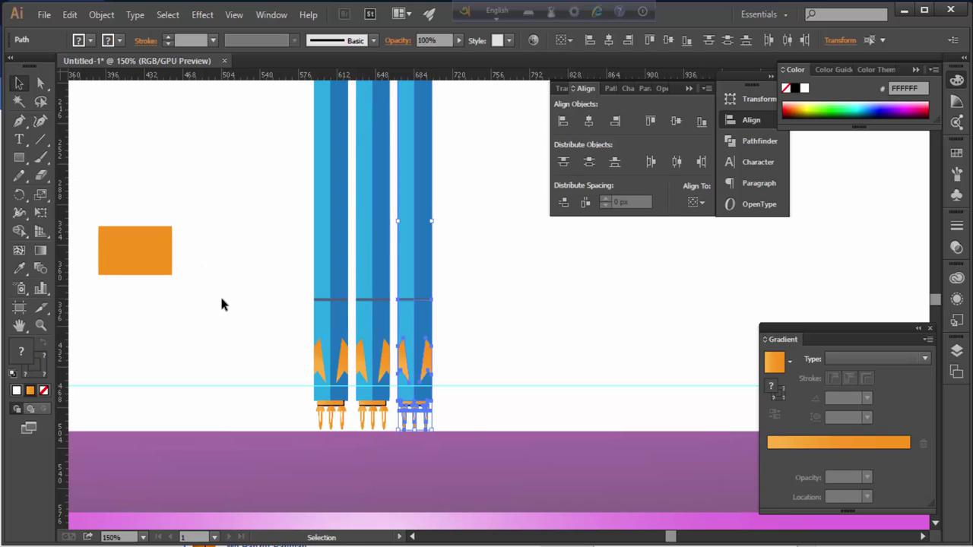
pyautogui.click(101, 159)
# Zoom and pan to inspect the three rockets' noses and grey bands
pyautogui.hotkey('ctrl', '-')
pyautogui.hotkey('ctrl', '-')
pyautogui.hotkey('ctrl', '+')
pyautogui.hotkey('ctrl', '+')
pyautogui.hotkey('ctrl', '+')
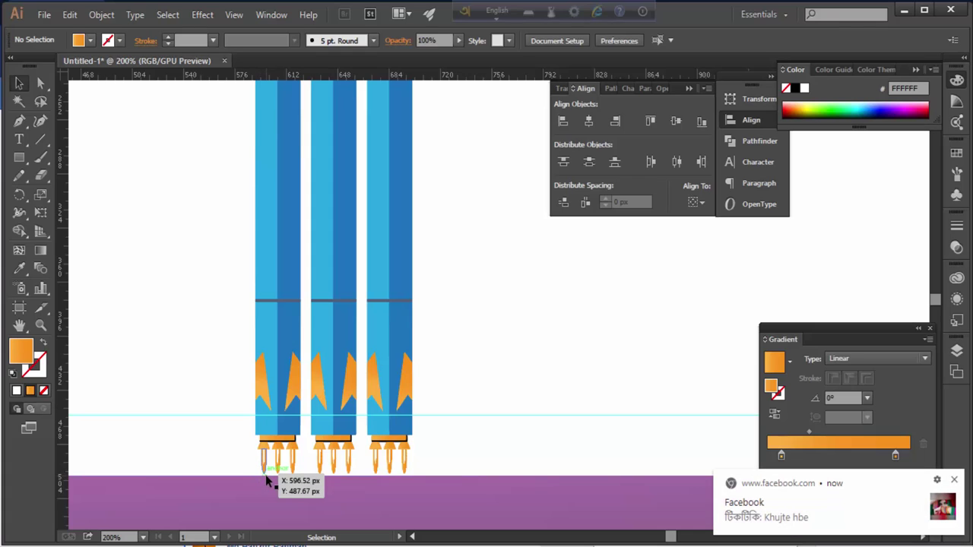
pyautogui.click(953, 480)
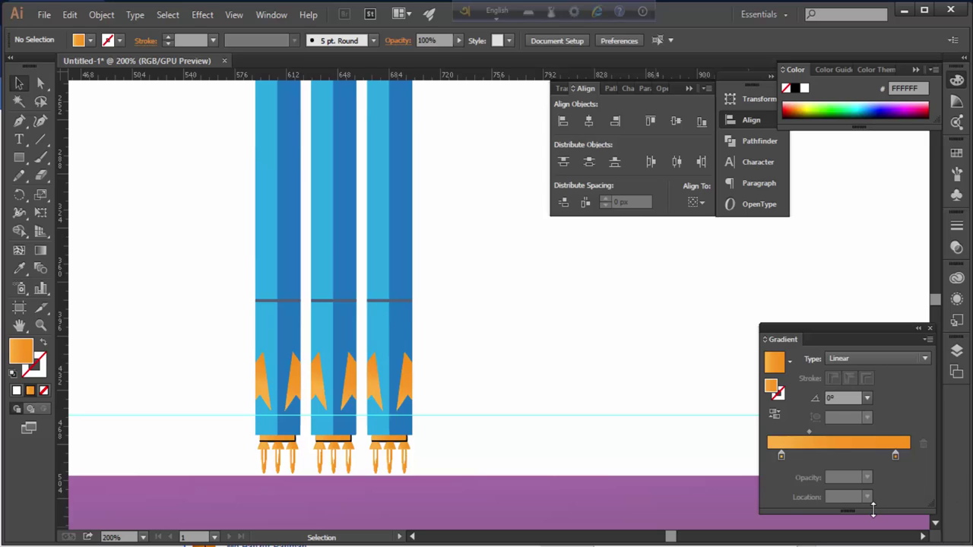
pyautogui.moveTo(449, 349); pyautogui.dragTo(458, 410)
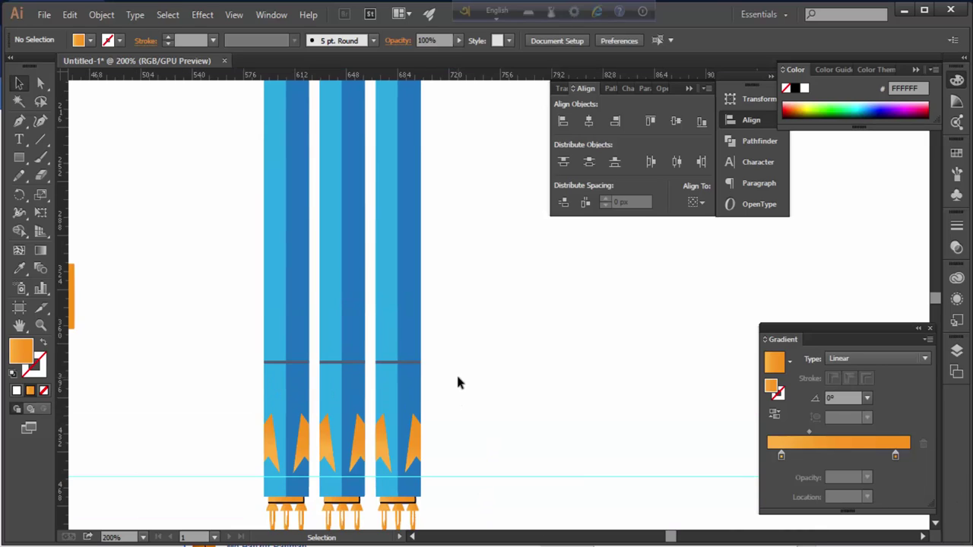
pyautogui.hotkey('ctrl', '+')
pyautogui.hotkey('ctrl', '+')
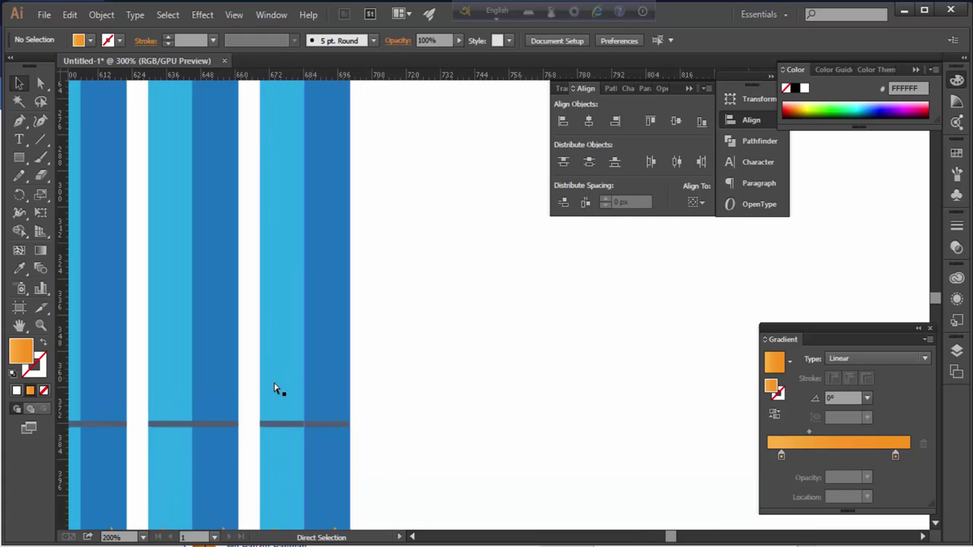
pyautogui.hotkey('ctrl', '+')
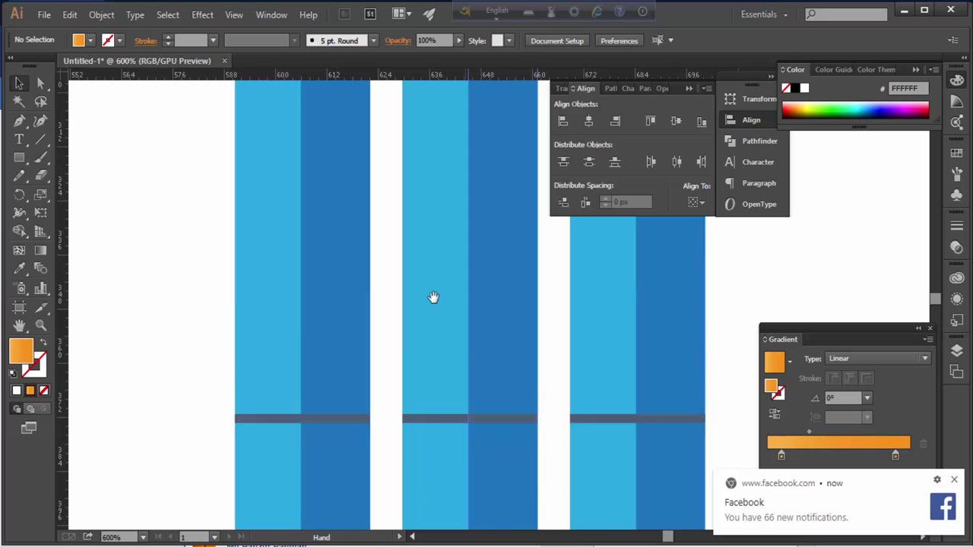
pyautogui.scroll(3, 434, 266)
pyautogui.scroll(3, 430, 296)
pyautogui.hotkey('ctrl', '-')
pyautogui.hotkey('ctrl', '-')
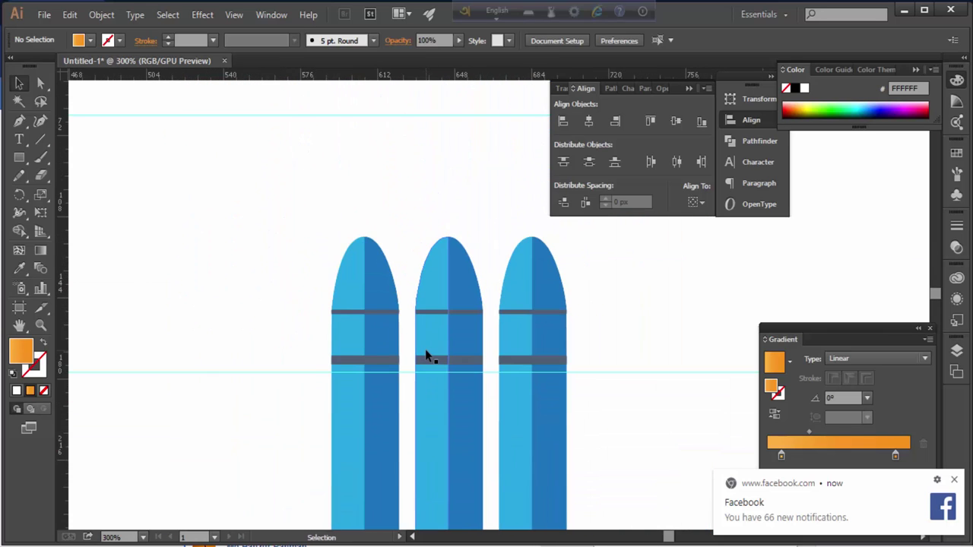
# Stretch the middle rocket taller up to the guide, in two passes
pyautogui.click(449, 242)
pyautogui.scroll(2, 456, 274)
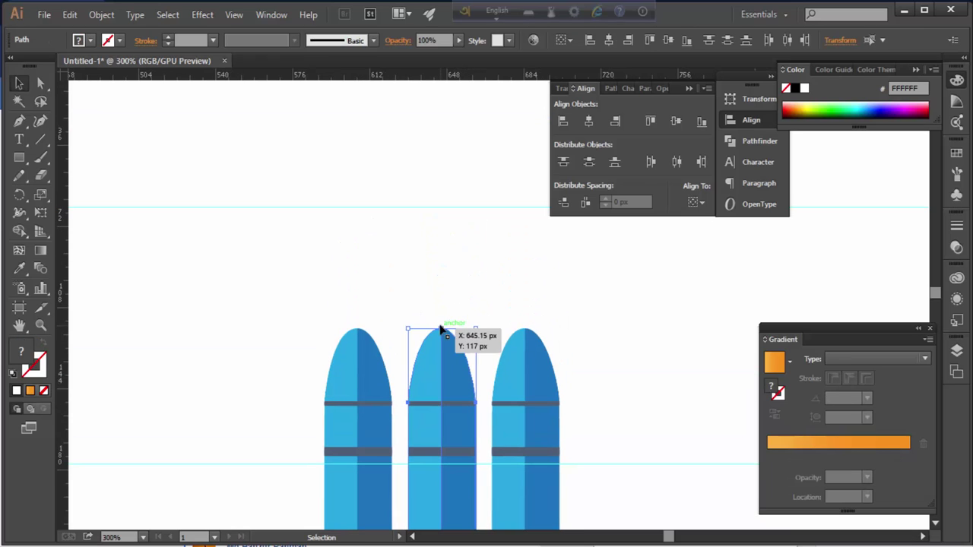
pyautogui.moveTo(441, 329); pyautogui.dragTo(441, 207)
pyautogui.click(532, 289)
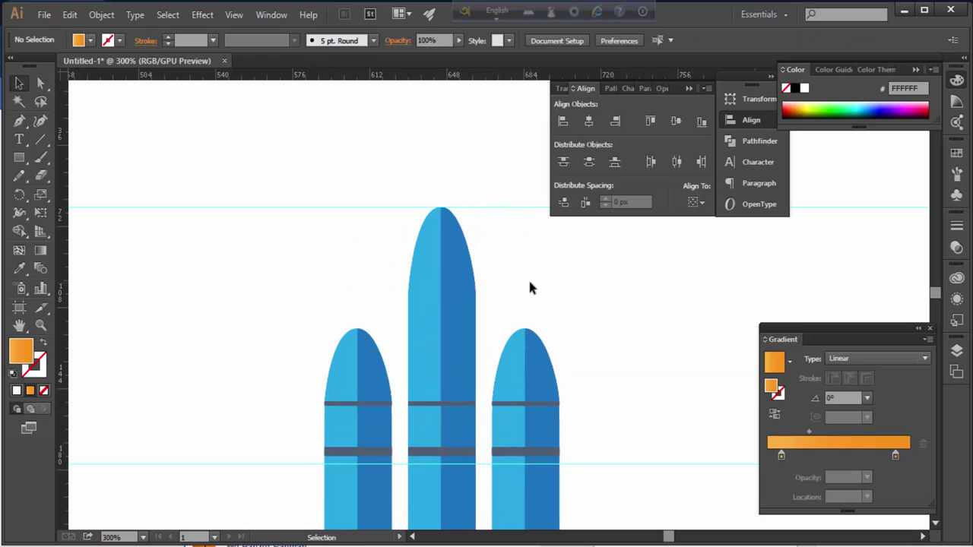
pyautogui.hotkey('ctrl', '+')
pyautogui.click(426, 191)
pyautogui.scroll(2, 441, 266)
pyautogui.moveTo(440, 291); pyautogui.dragTo(440, 200)
pyautogui.scroll(-1, 506, 259)
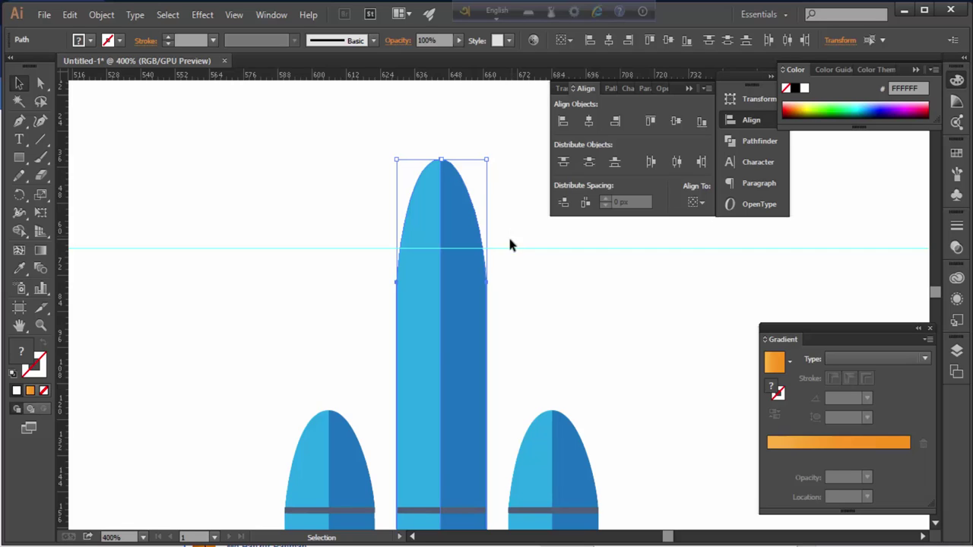
pyautogui.scroll(-2, 516, 259)
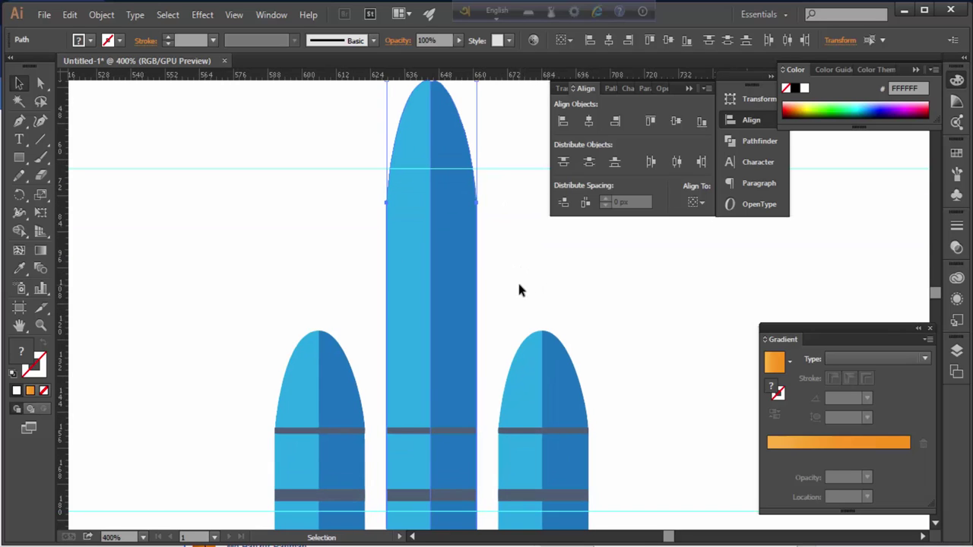
pyautogui.hotkey('ctrl', '-')
pyautogui.hotkey('ctrl', '-')
pyautogui.click(495, 282)
# Group the two halves of the middle rocket's tip
pyautogui.click(478, 259)
pyautogui.scroll(-1, 245, 182)
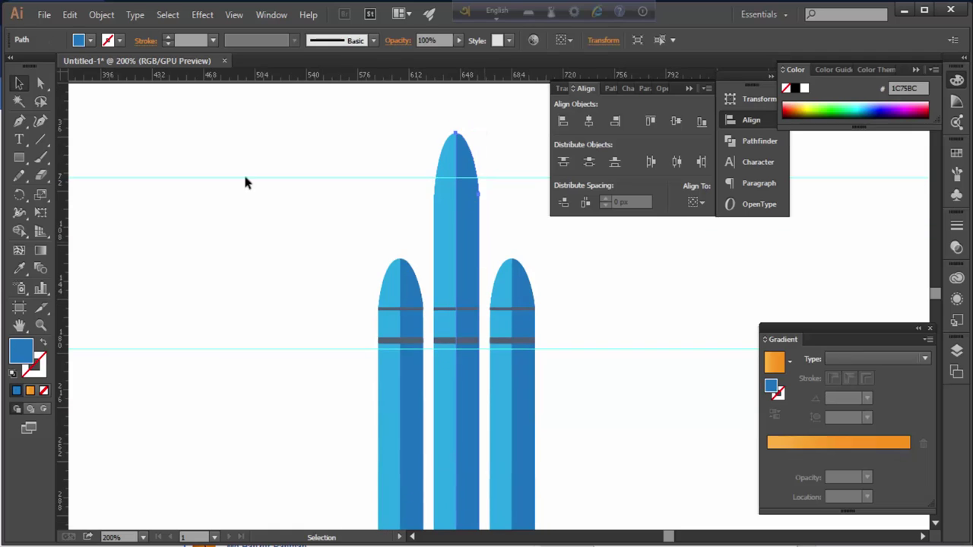
pyautogui.keyDown('shift'); pyautogui.click(445, 198); pyautogui.keyUp('shift')
pyautogui.rightClick(462, 147)
pyautogui.click(494, 216)
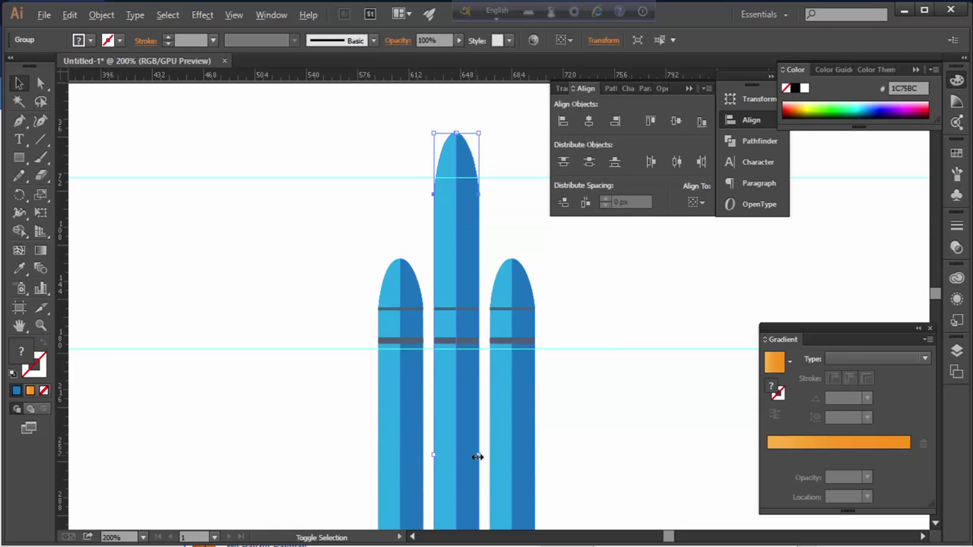
pyautogui.click(484, 261)
# Narrow the middle rocket body to about W 31.5 px
pyautogui.scroll(-5, 484, 228)
pyautogui.scroll(-3, 471, 228)
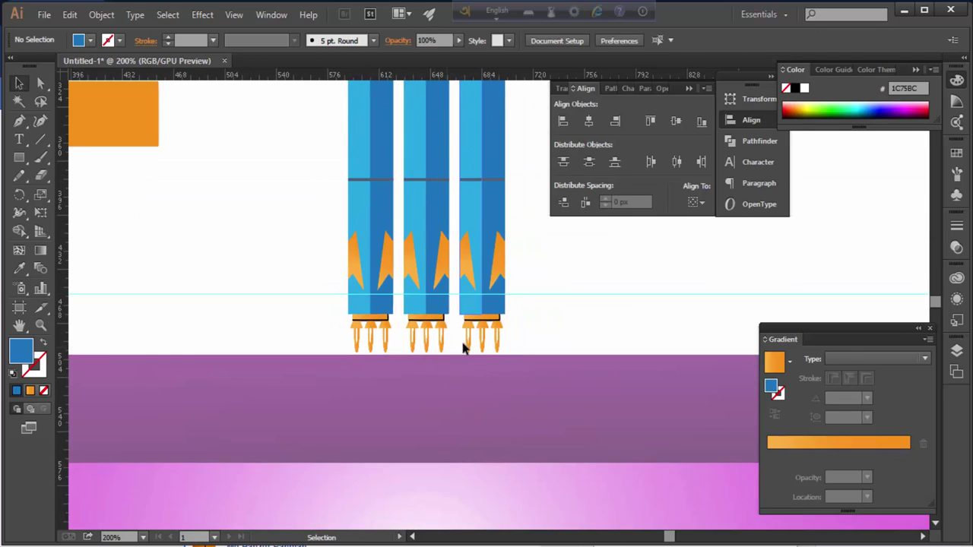
pyautogui.hotkey('ctrl', '+')
pyautogui.click(367, 207)
pyautogui.scroll(4, 389, 348)
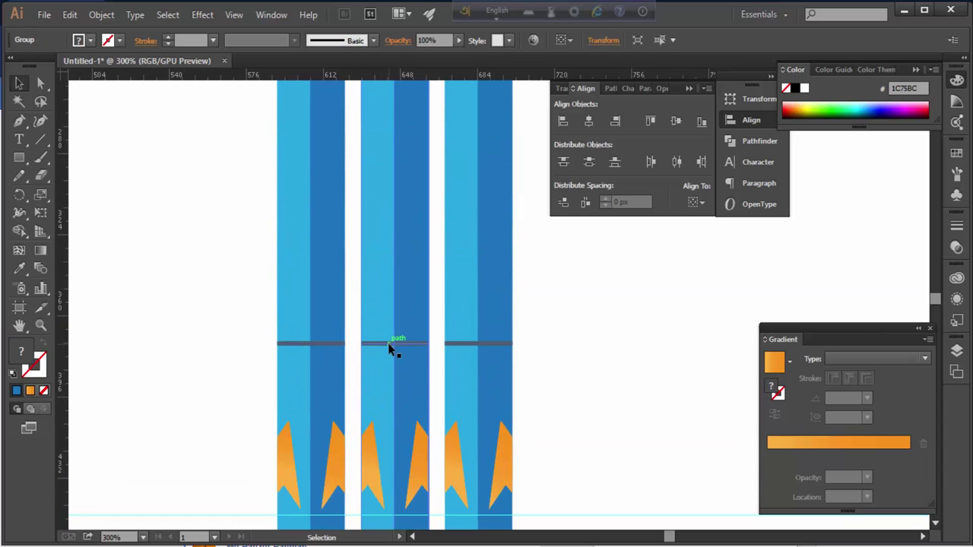
pyautogui.hotkey('ctrl', '-')
pyautogui.hotkey('ctrl', '-')
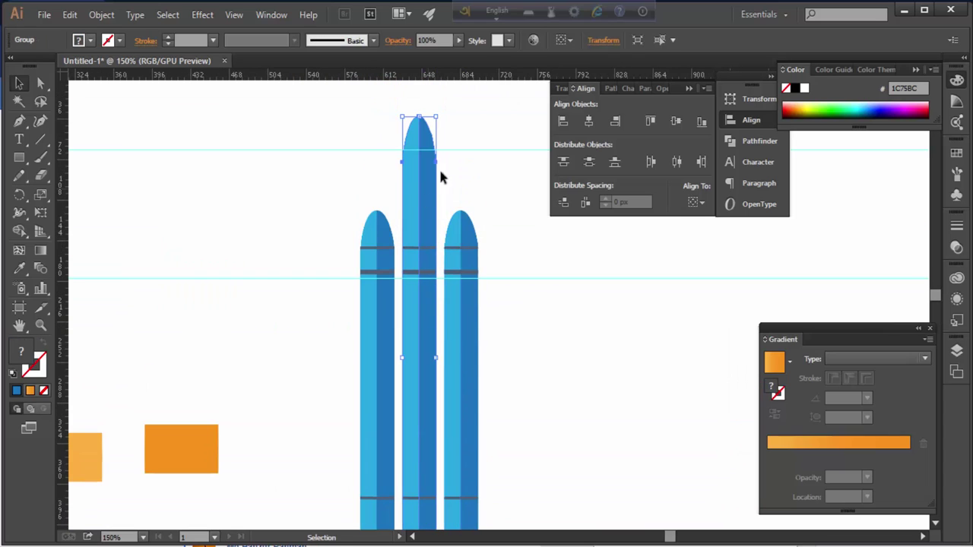
pyautogui.moveTo(438, 358); pyautogui.dragTo(408, 358)
# Draw vertical lines beside the middle rocket, from the rocket tops down to the nozzles
pyautogui.click(537, 351)
pyautogui.scroll(1, 502, 357)
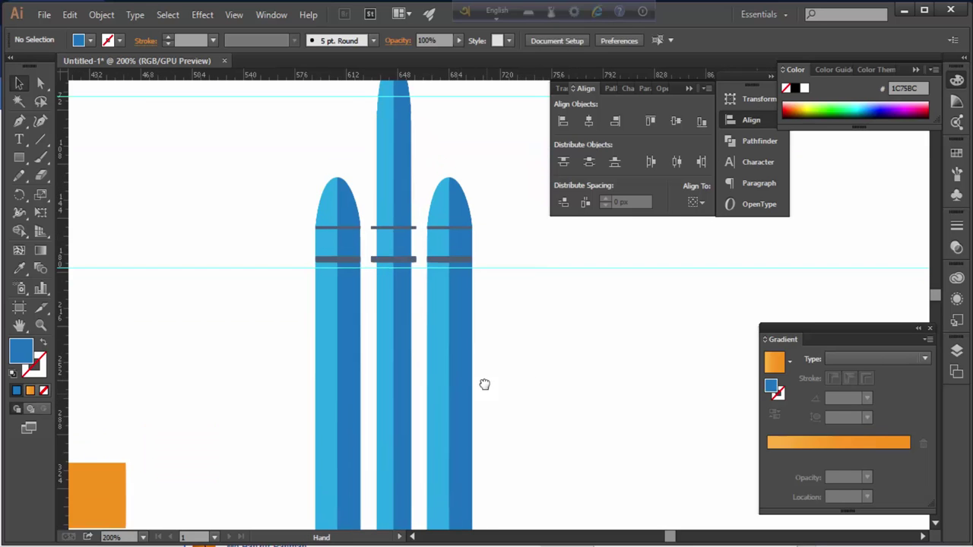
pyautogui.scroll(-7, 500, 406)
pyautogui.scroll(-2, 467, 206)
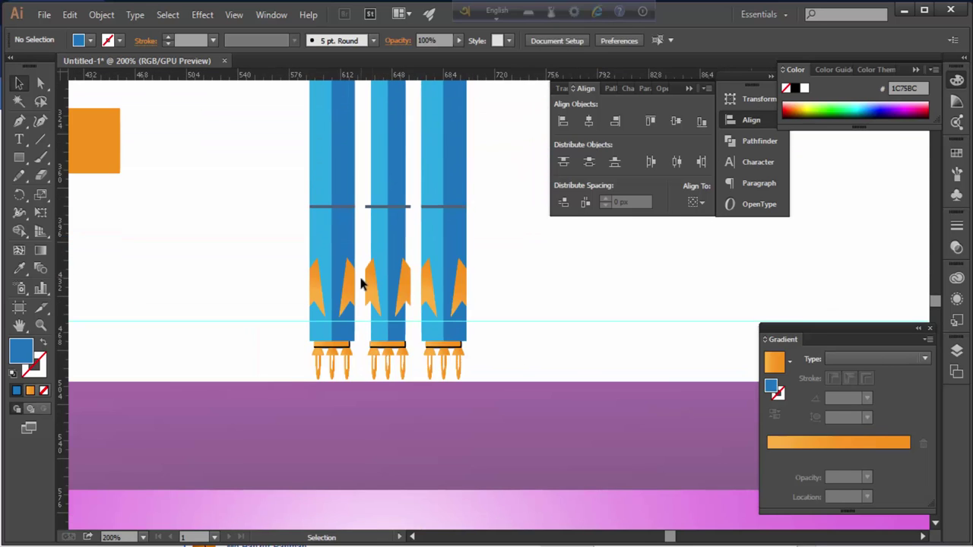
pyautogui.scroll(10, 394, 277)
pyautogui.moveTo(400, 250)
pyautogui.mouseDown()
pyautogui.moveTo(396, 486)
pyautogui.moveTo(434, 373)
pyautogui.mouseUp()
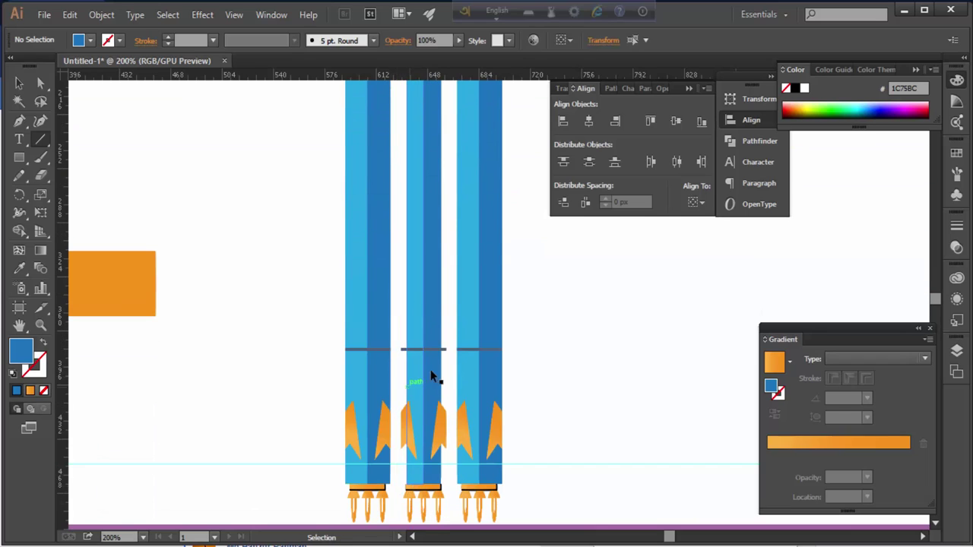
pyautogui.scroll(3, 434, 373)
pyautogui.moveTo(403, 120)
pyautogui.mouseDown()
pyautogui.moveTo(400, 481)
pyautogui.moveTo(400, 357)
pyautogui.mouseUp()
# Draw a full-height vertical line along the middle rocket's right edge and inspect it
pyautogui.scroll(-5, 401, 438)
pyautogui.scroll(3, 401, 438)
pyautogui.scroll(2, 431, 343)
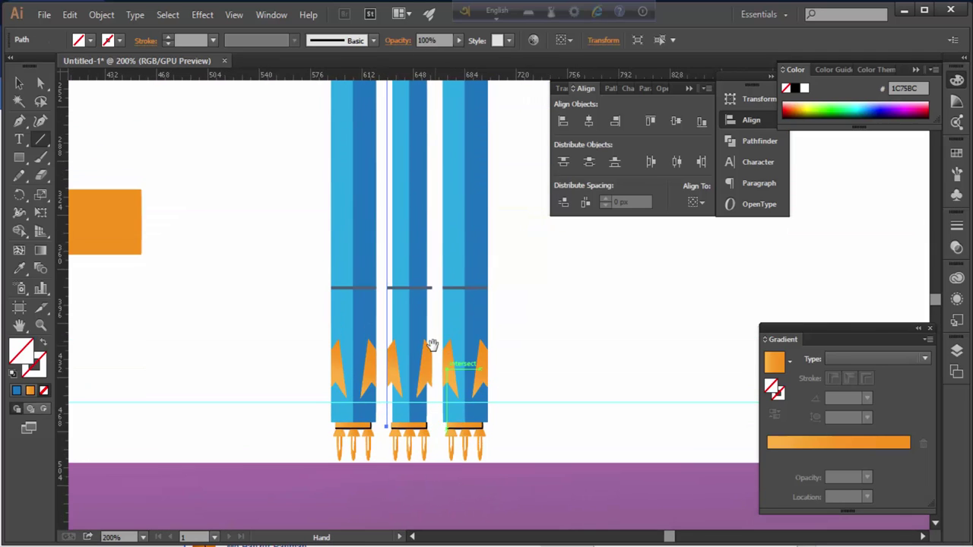
pyautogui.scroll(1, 432, 343)
pyautogui.scroll(5, 398, 158)
pyautogui.moveTo(396, 157); pyautogui.dragTo(404, 399)
pyautogui.scroll(-5, 407, 243)
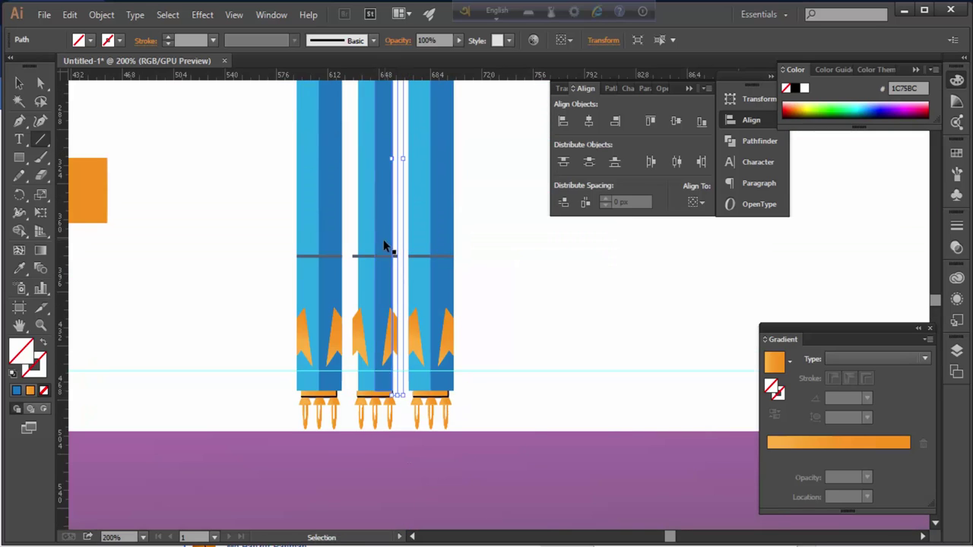
pyautogui.hotkey('ctrl', '-')
pyautogui.scroll(1, 525, 292)
pyautogui.hotkey('ctrl', '+')
pyautogui.hotkey('ctrl', '+')
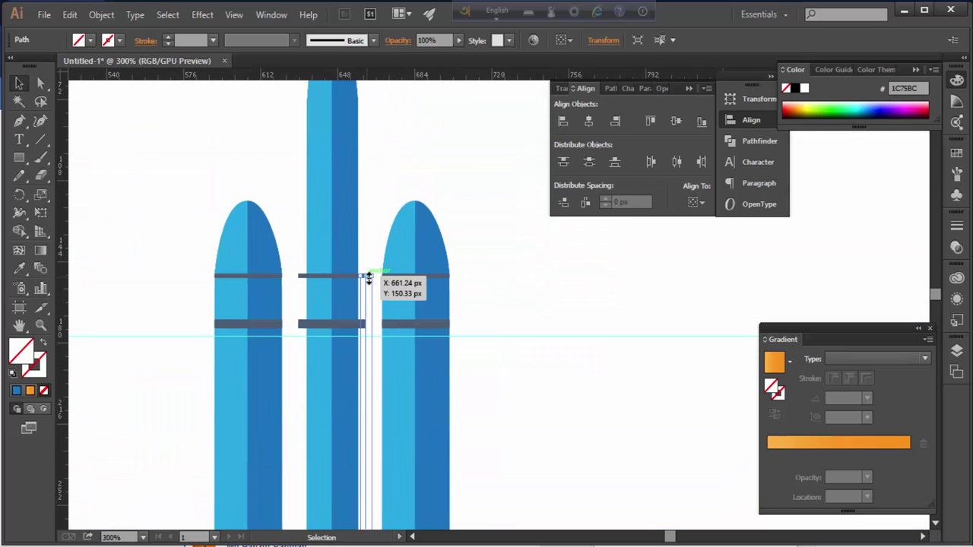
# Extend the vertical line into a curve arching over the rocket's tip and down its left side
pyautogui.press('a')
pyautogui.click(373, 276)
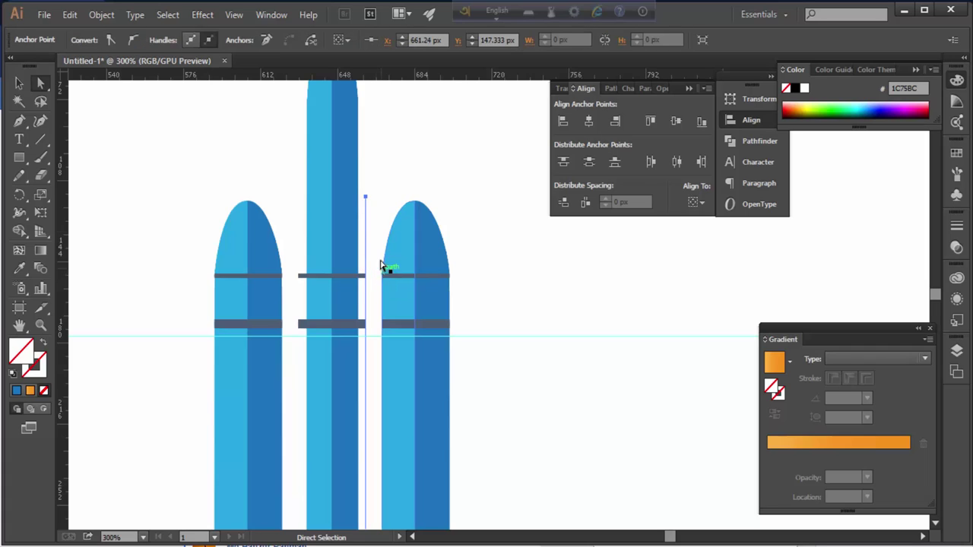
pyautogui.scroll(3, 383, 266)
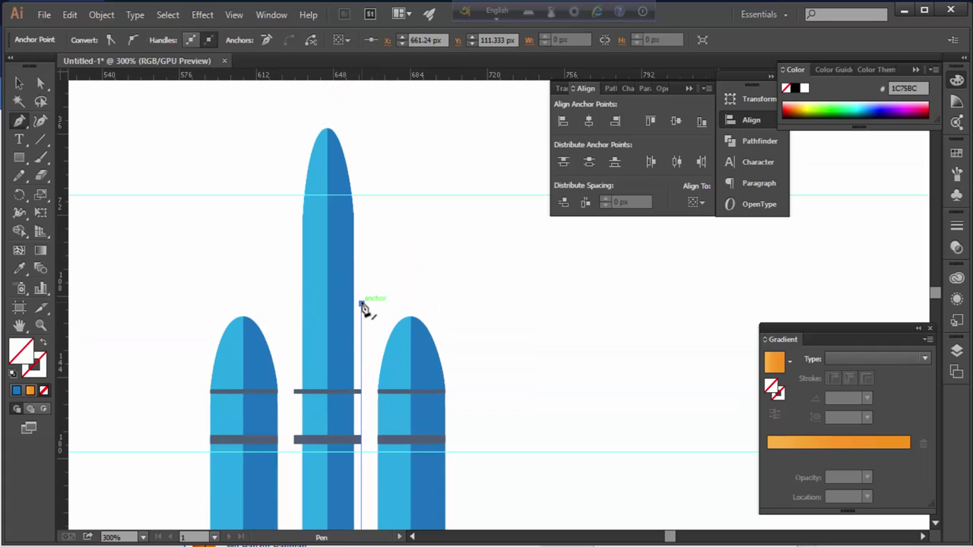
pyautogui.click(362, 306)
pyautogui.click(374, 288)
pyautogui.scroll(2, 374, 288)
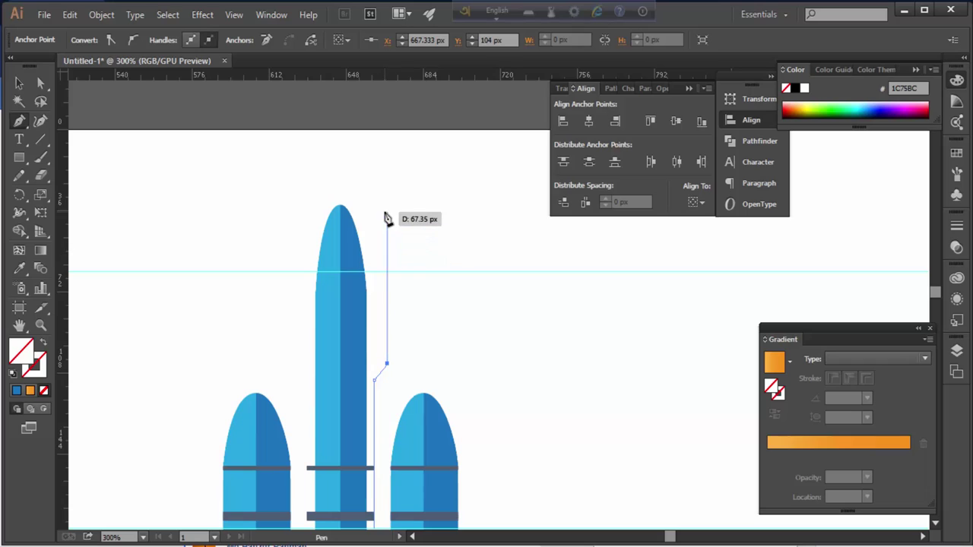
pyautogui.keyDown('shift'); pyautogui.click(387, 261); pyautogui.keyUp('shift')
pyautogui.moveTo(340, 176); pyautogui.dragTo(312, 175)
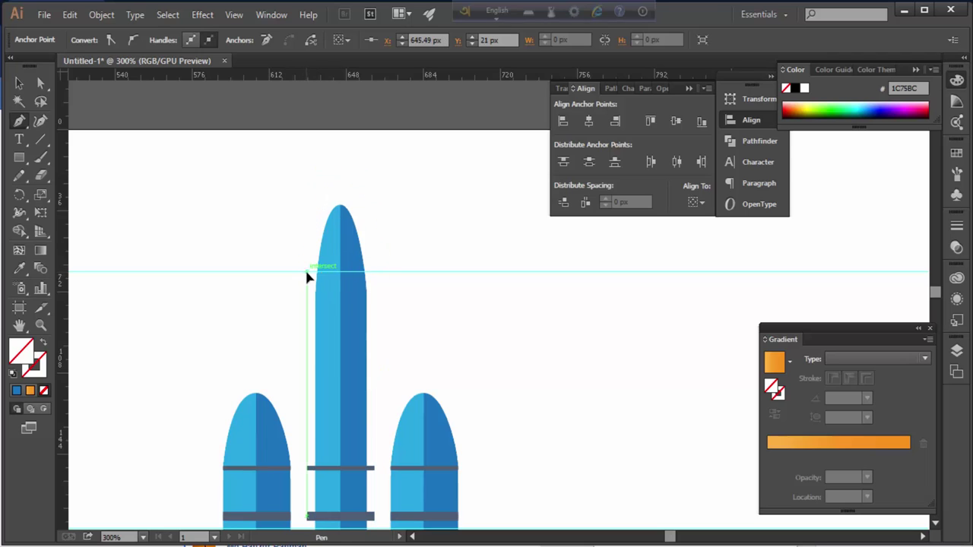
pyautogui.moveTo(307, 270); pyautogui.dragTo(306, 302)
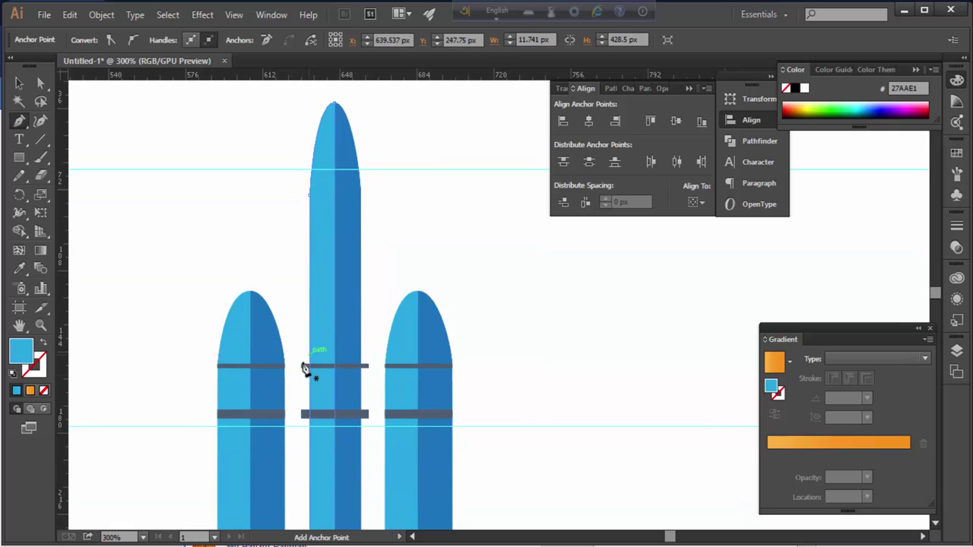
pyautogui.click(301, 365)
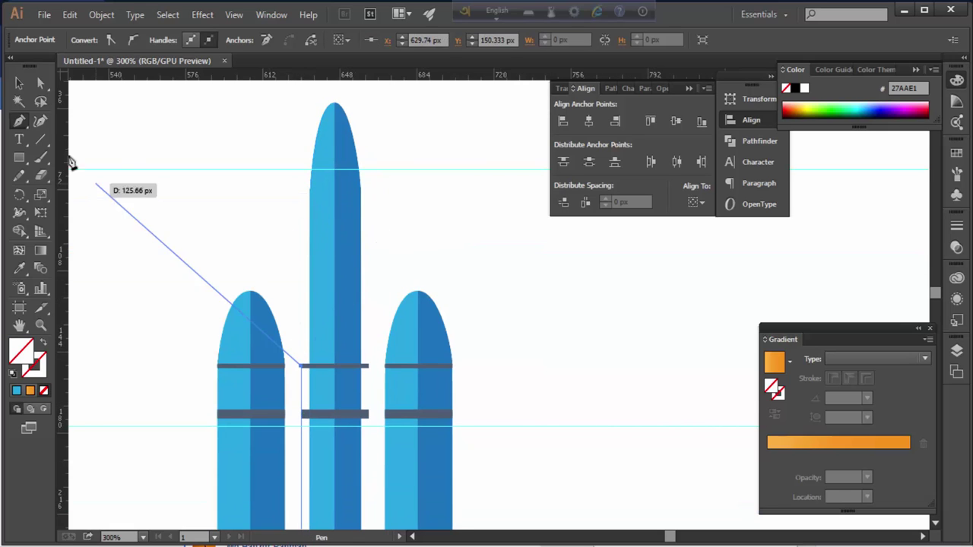
pyautogui.press('v')
# Reflect the curved path and move the mirrored copy to the left of the rocket
pyautogui.click(375, 222)
pyautogui.hscroll(-1, 417, 174)
pyautogui.scroll(-5, 331, 356)
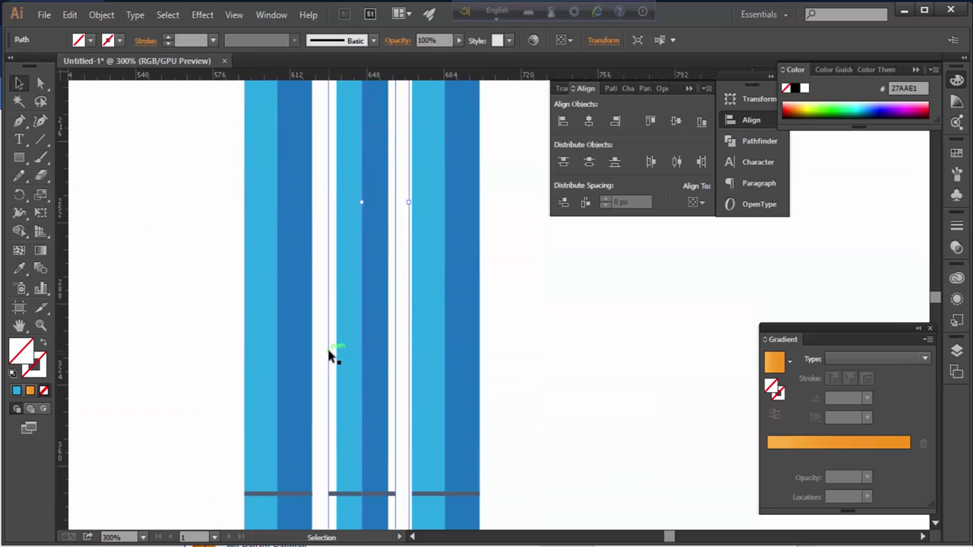
pyautogui.click(399, 324)
pyautogui.scroll(5, 402, 302)
pyautogui.rightClick(405, 192)
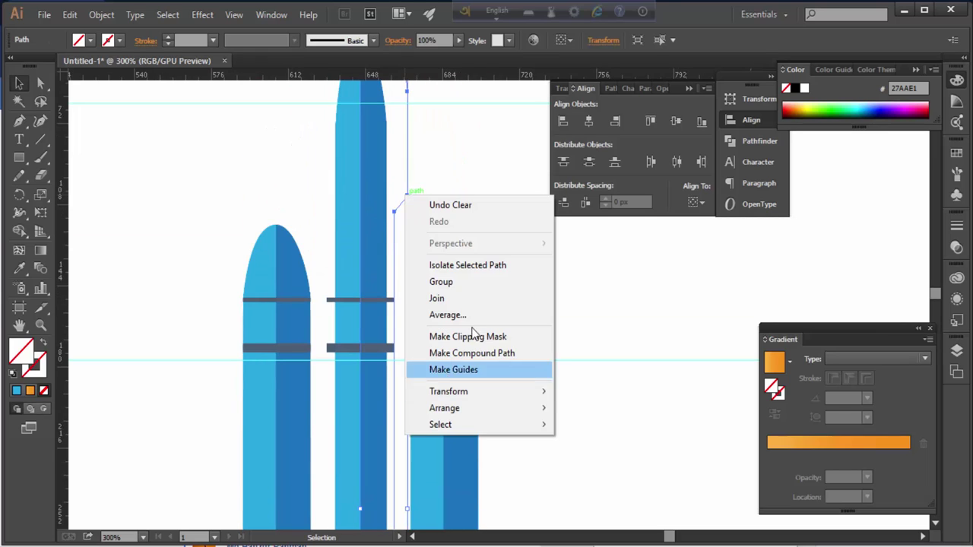
pyautogui.click(404, 199)
pyautogui.rightClick(408, 199)
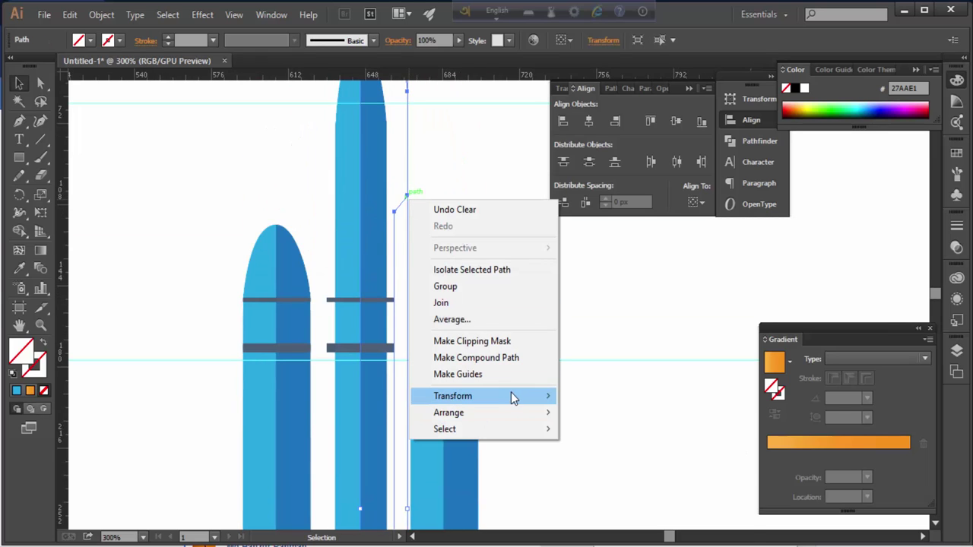
pyautogui.click(606, 446)
pyautogui.click(489, 373)
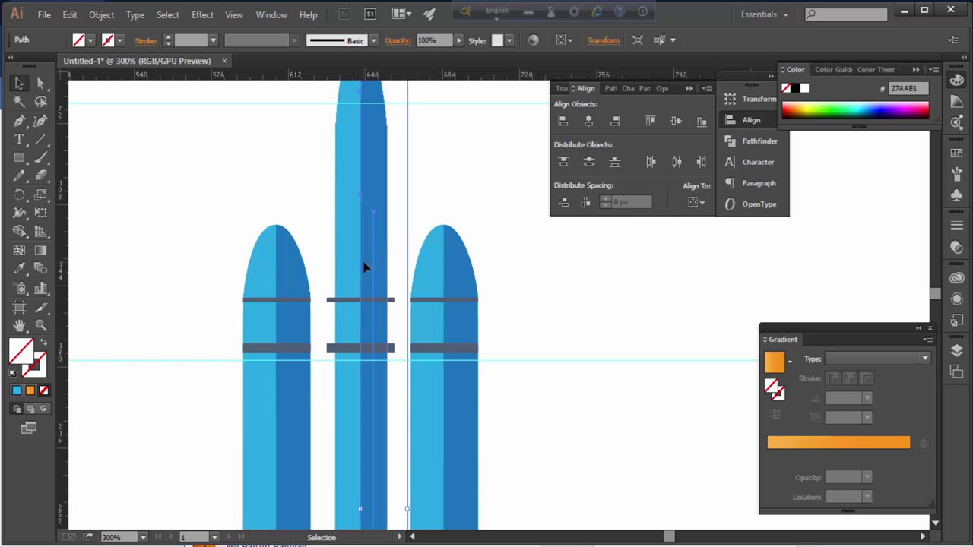
pyautogui.scroll(3, 380, 304)
pyautogui.scroll(2, 390, 403)
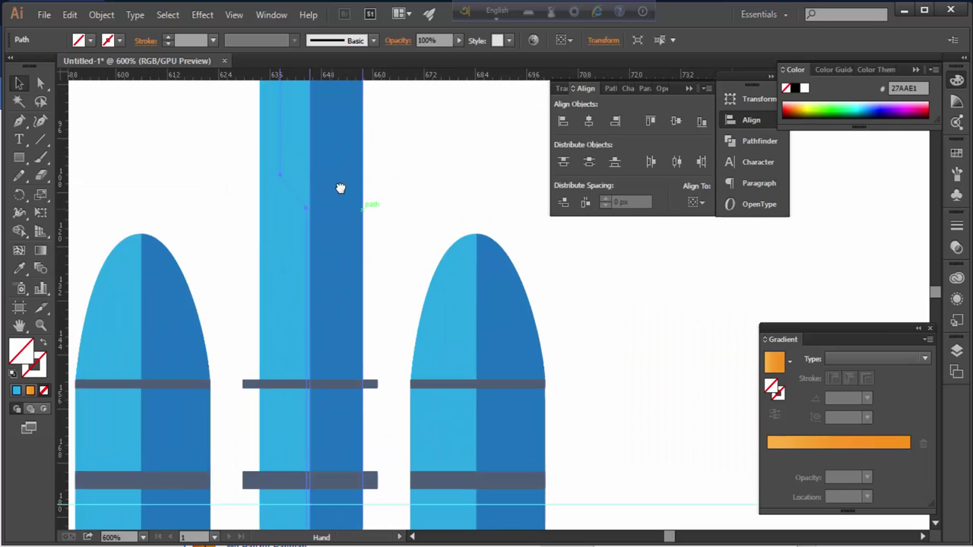
pyautogui.moveTo(319, 311); pyautogui.dragTo(253, 313)
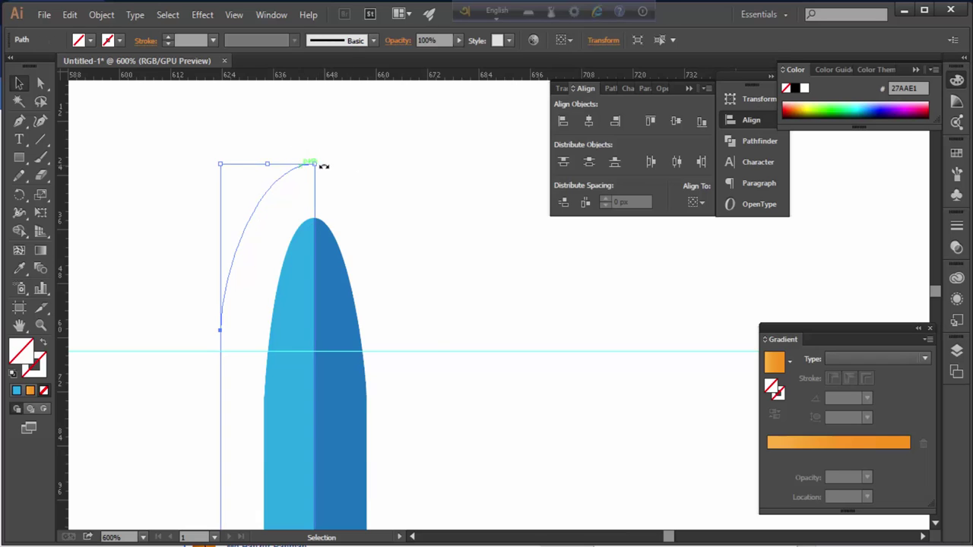
# Give the curved path a visible stroke and add a mirrored copy as the arch's right side
pyautogui.rightClick(287, 174)
pyautogui.press('Escape')
pyautogui.click(803, 89)
pyautogui.rightClick(275, 157)
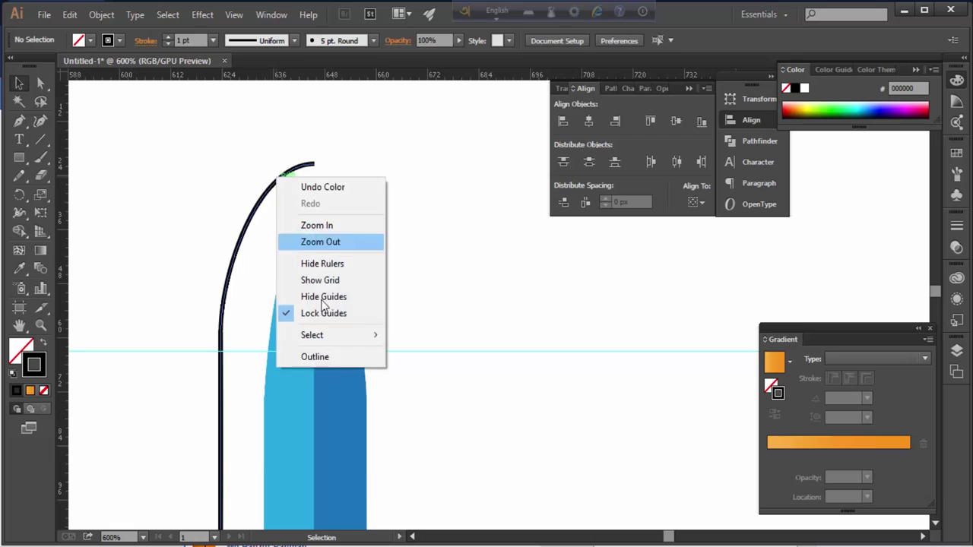
pyautogui.click(246, 223)
pyautogui.rightClick(253, 216)
pyautogui.click(434, 471)
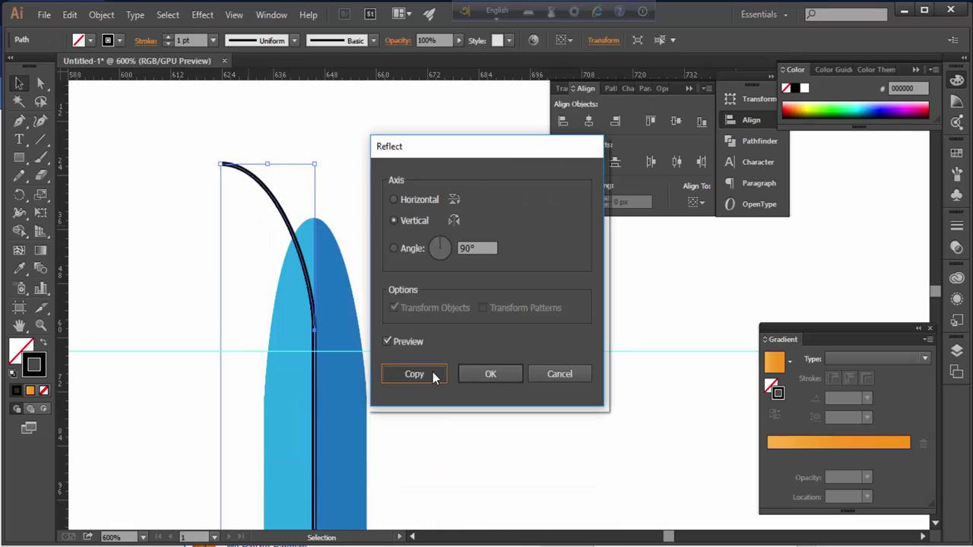
pyautogui.click(434, 374)
pyautogui.press('Right')
pyautogui.press('Right')
pyautogui.press('Right')
pyautogui.press('Right')
pyautogui.press('Right')
pyautogui.press('Right')
# Join the two arch halves into a single path using outline view
pyautogui.scroll(-5, 436, 375)
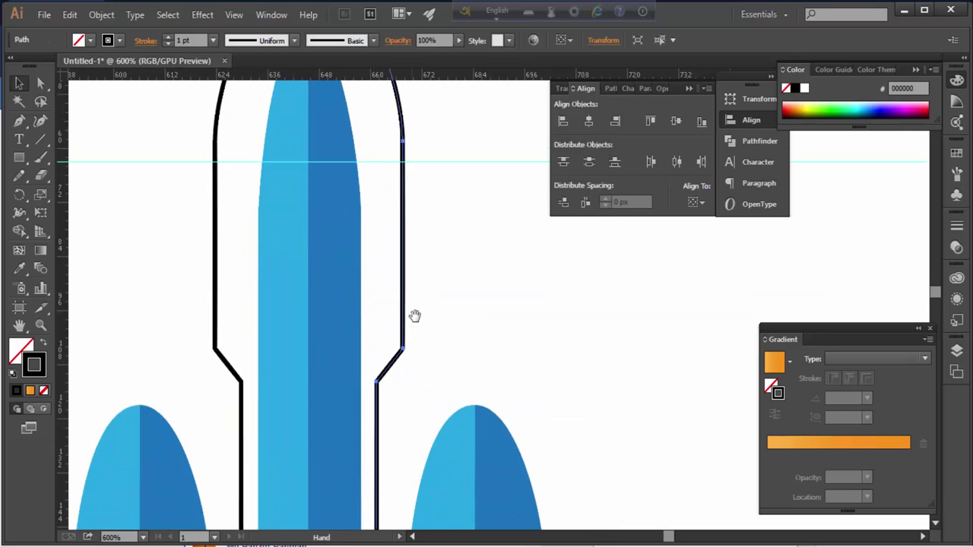
pyautogui.scroll(-3, 412, 314)
pyautogui.scroll(8, 401, 365)
pyautogui.hotkey('ctrl', 'y')
pyautogui.press('a')
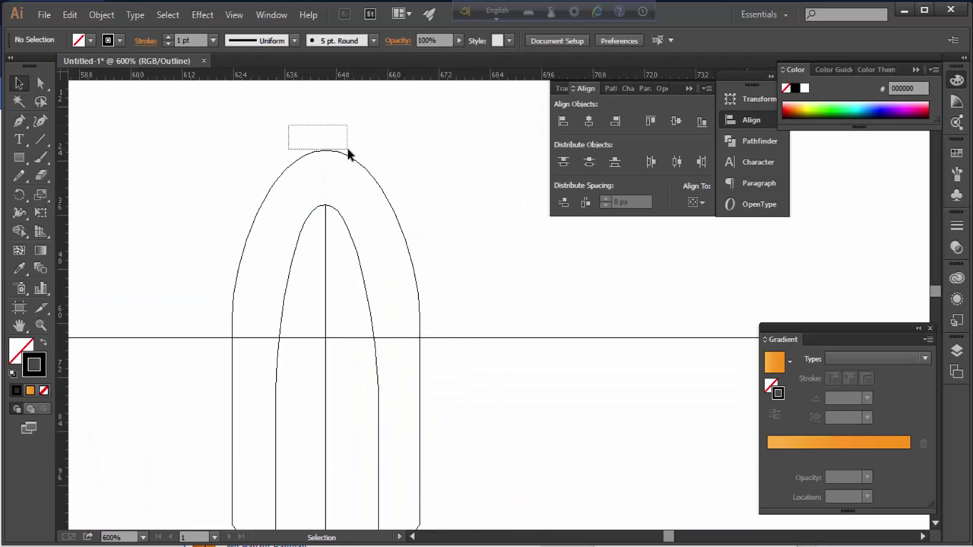
pyautogui.moveTo(289, 124); pyautogui.dragTo(344, 158)
pyautogui.rightClick(345, 157)
pyautogui.click(398, 241)
pyautogui.click(441, 295)
# Close the arch outline into a rectangle reaching the booster's bottom edge
pyautogui.scroll(5, 441, 295)
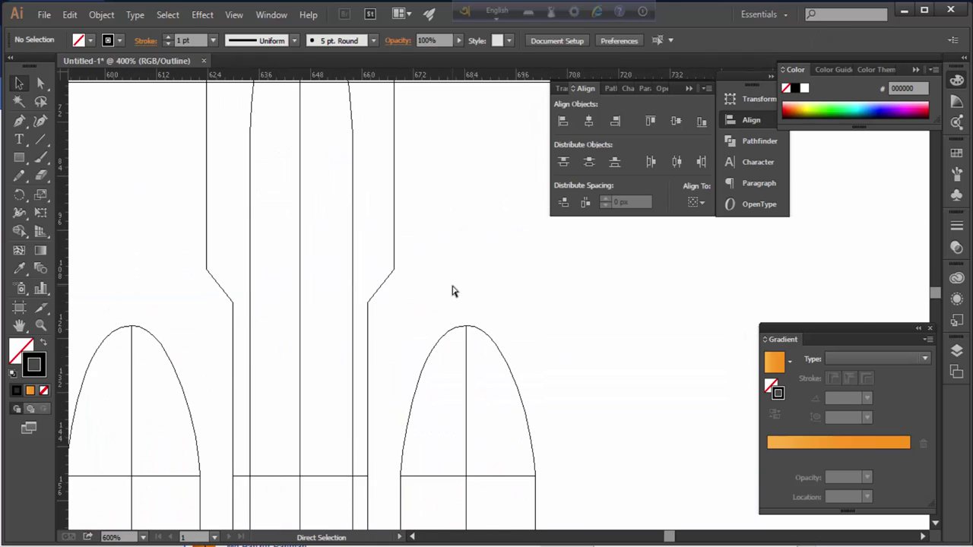
pyautogui.scroll(-5, 452, 289)
pyautogui.scroll(-5, 412, 218)
pyautogui.scroll(5, 565, 338)
pyautogui.scroll(-1, 486, 372)
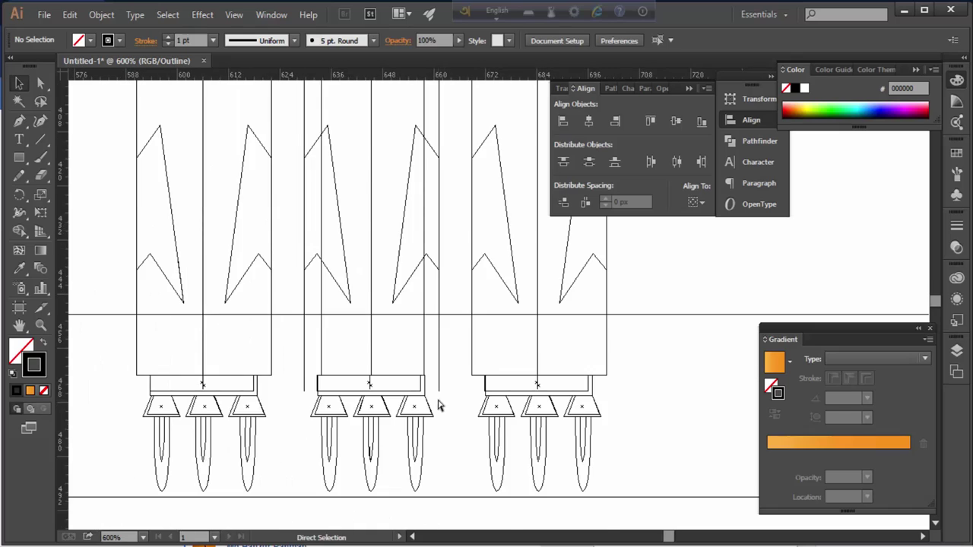
pyautogui.scroll(2, 404, 413)
pyautogui.scroll(1, 421, 417)
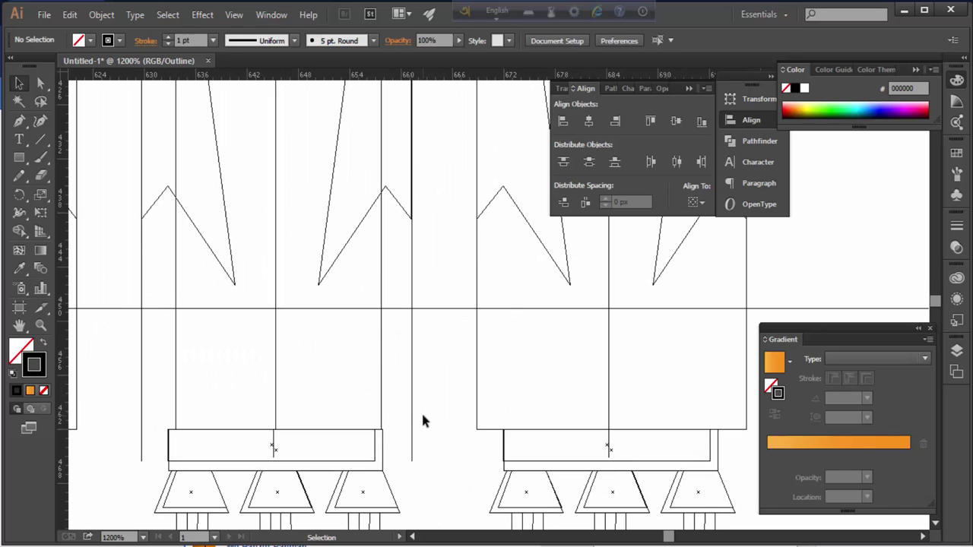
pyautogui.hotkey('ctrl', 'y')
pyautogui.moveTo(395, 394); pyautogui.dragTo(374, 334)
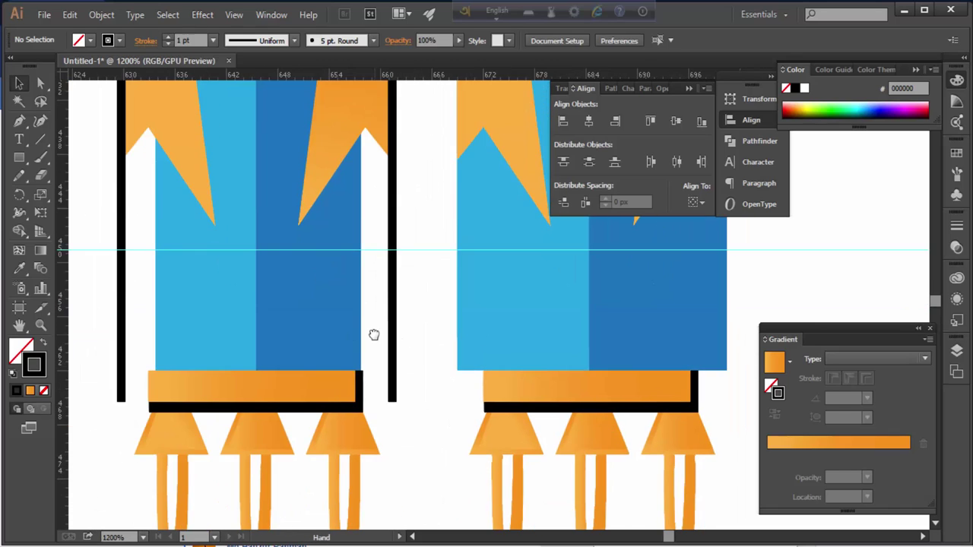
pyautogui.click(390, 403)
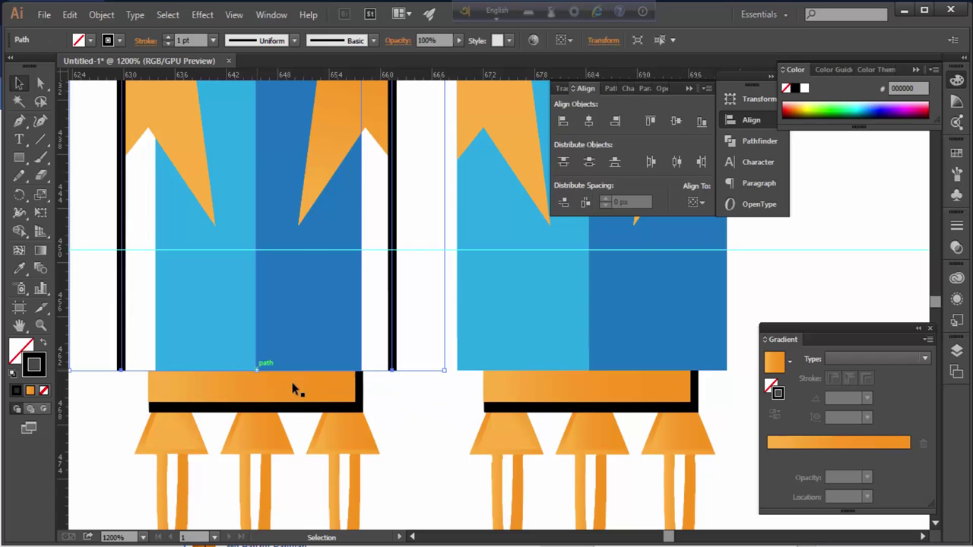
pyautogui.click(120, 370)
# Make the shape solid and fill it with light blue #A7C2FC
pyautogui.press('v')
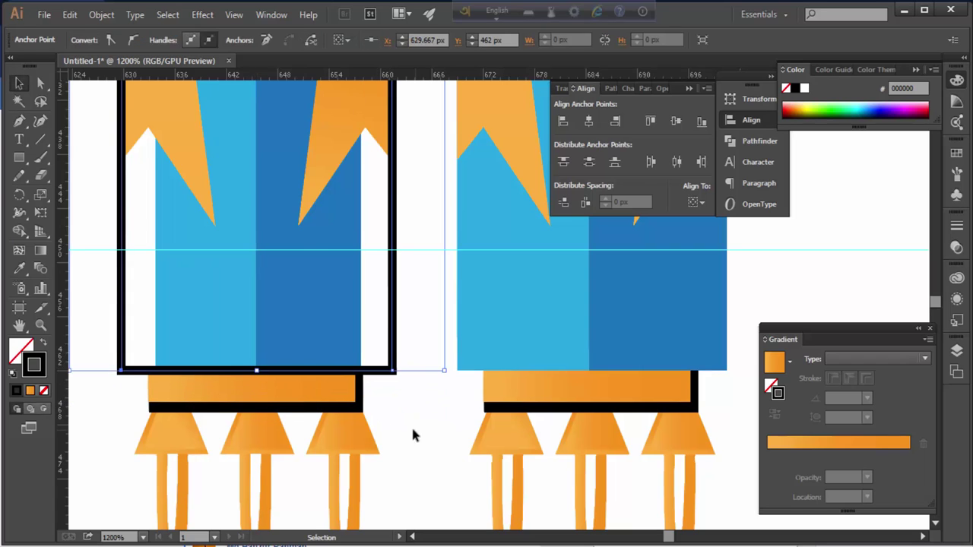
pyautogui.click(45, 346)
pyautogui.doubleClick(22, 353)
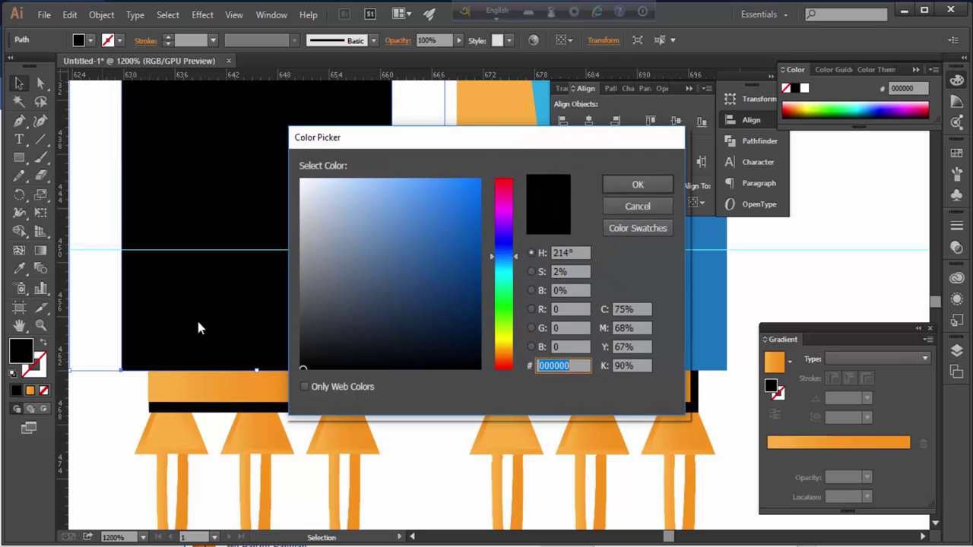
pyautogui.click(385, 236)
pyautogui.press('Return')
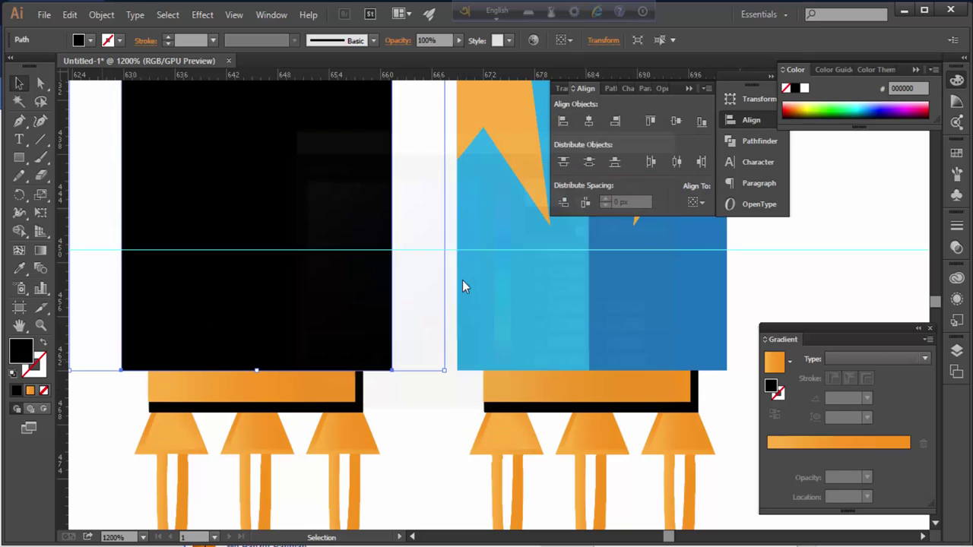
# Send the light-blue rectangle behind the booster
pyautogui.press('a')
pyautogui.scroll(-4, 432, 415)
pyautogui.scroll(-2, 419, 468)
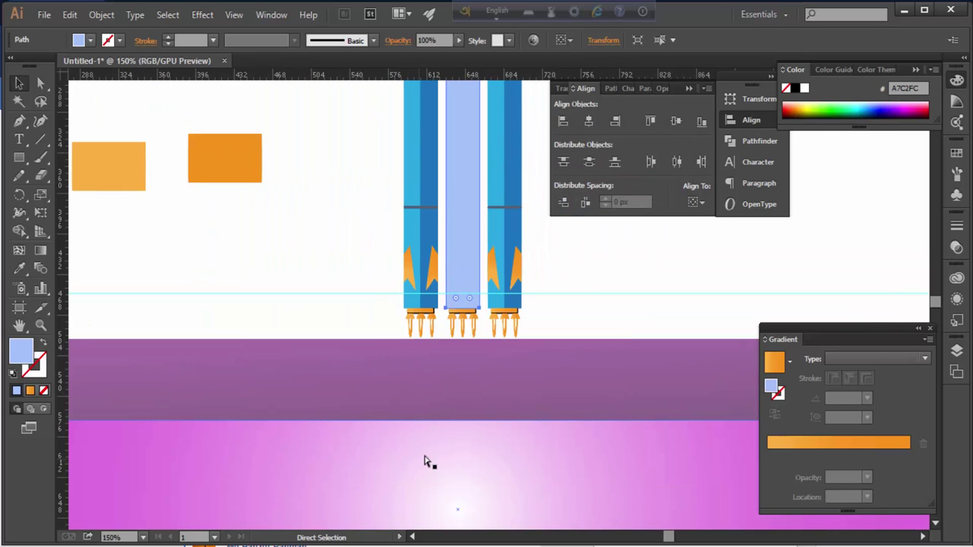
pyautogui.scroll(3, 418, 441)
pyautogui.hscroll(2, 403, 357)
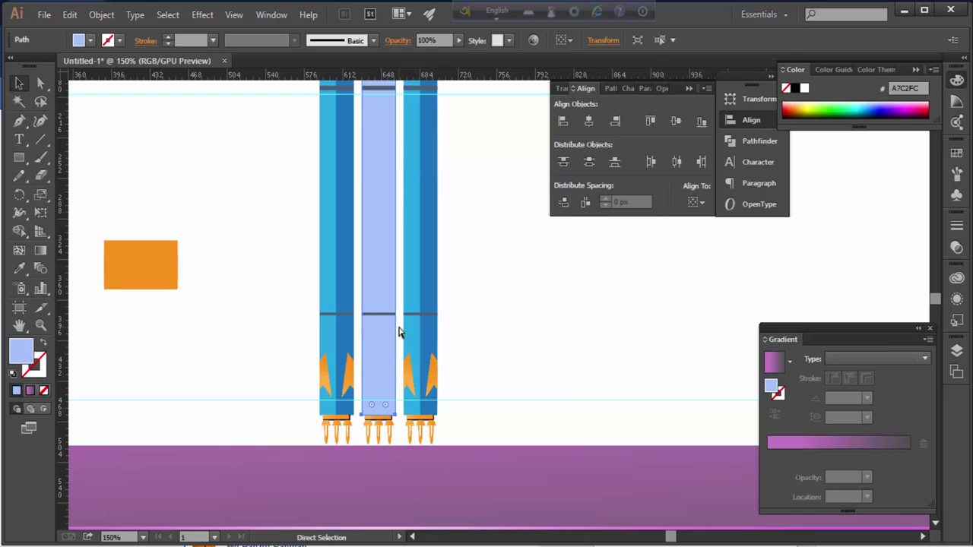
pyautogui.click(497, 330)
pyautogui.scroll(5, 507, 346)
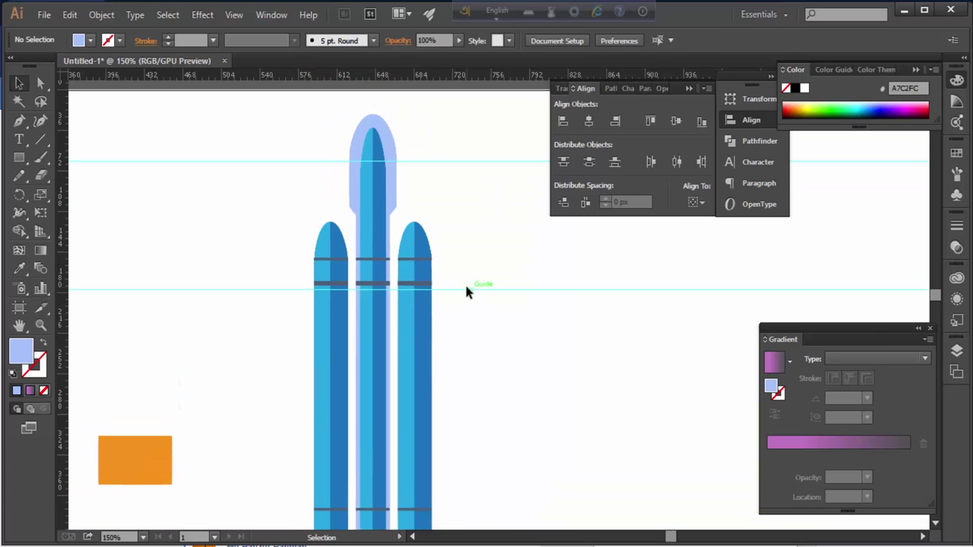
pyautogui.scroll(2, 380, 335)
pyautogui.scroll(2, 506, 328)
pyautogui.scroll(2, 363, 334)
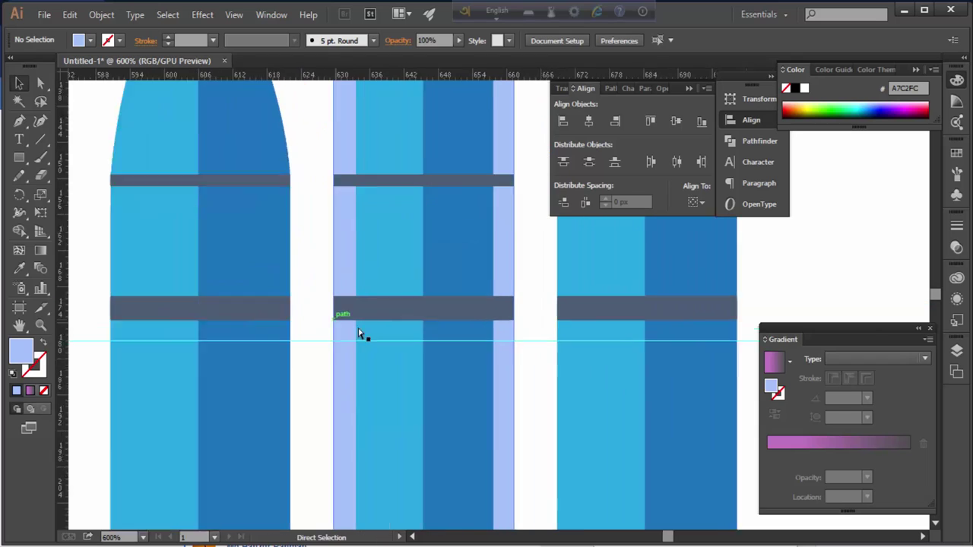
pyautogui.scroll(1, 188, 290)
# Draw a small patch in the grey band's gap, copy it to the other side, and fit it to the booster's edge
pyautogui.press('m')
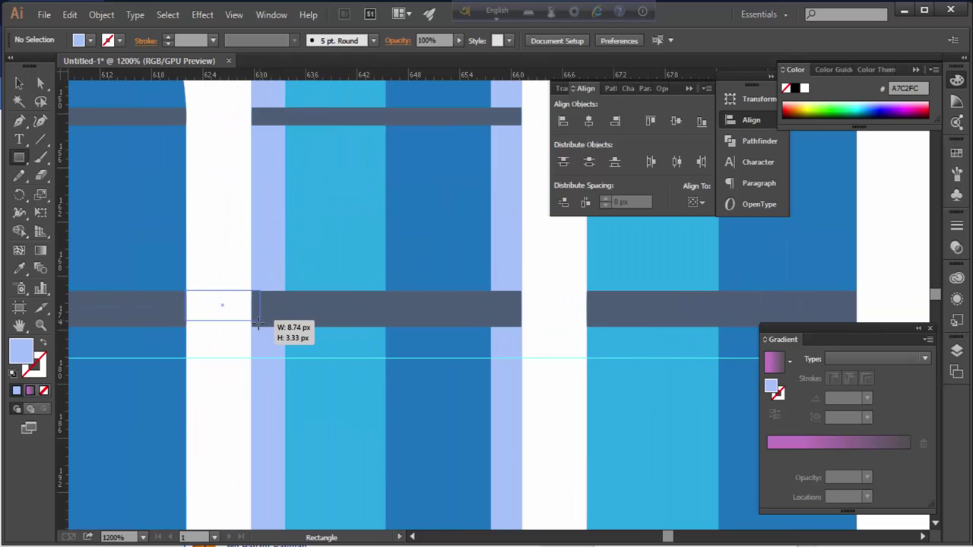
pyautogui.moveTo(252, 326); pyautogui.dragTo(555, 318)
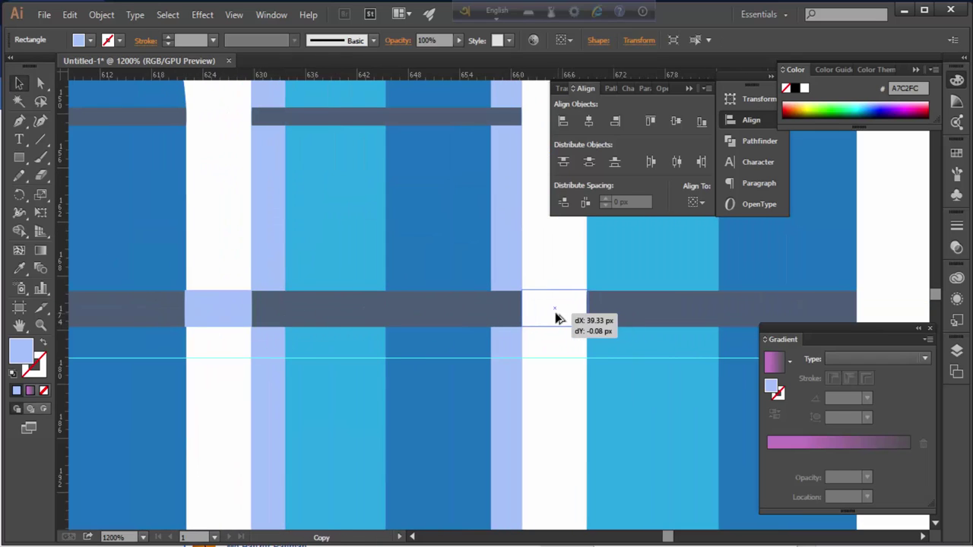
pyautogui.moveTo(628, 327); pyautogui.dragTo(628, 327)
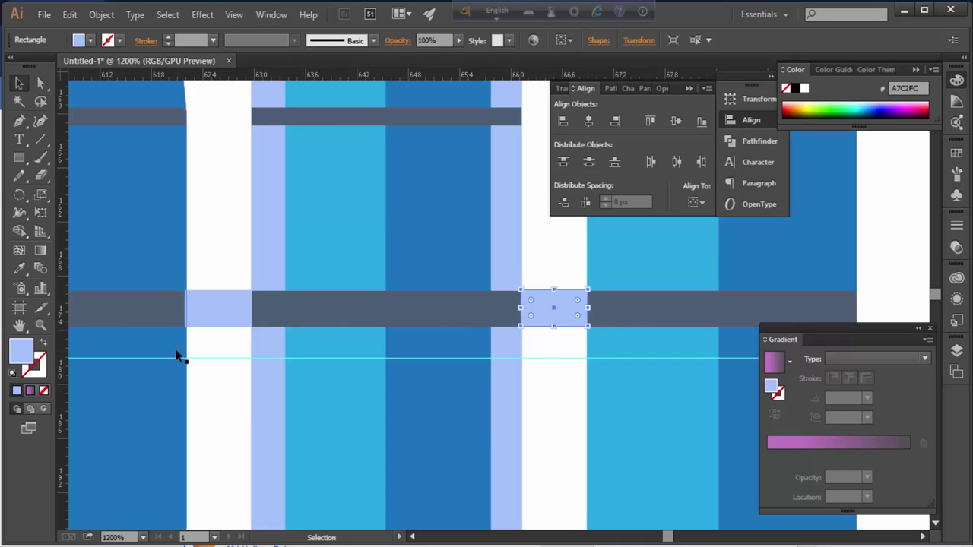
pyautogui.scroll(2, 177, 354)
pyautogui.scroll(2, 373, 269)
pyautogui.moveTo(315, 284); pyautogui.dragTo(326, 282)
pyautogui.moveTo(429, 183); pyautogui.dragTo(282, 189)
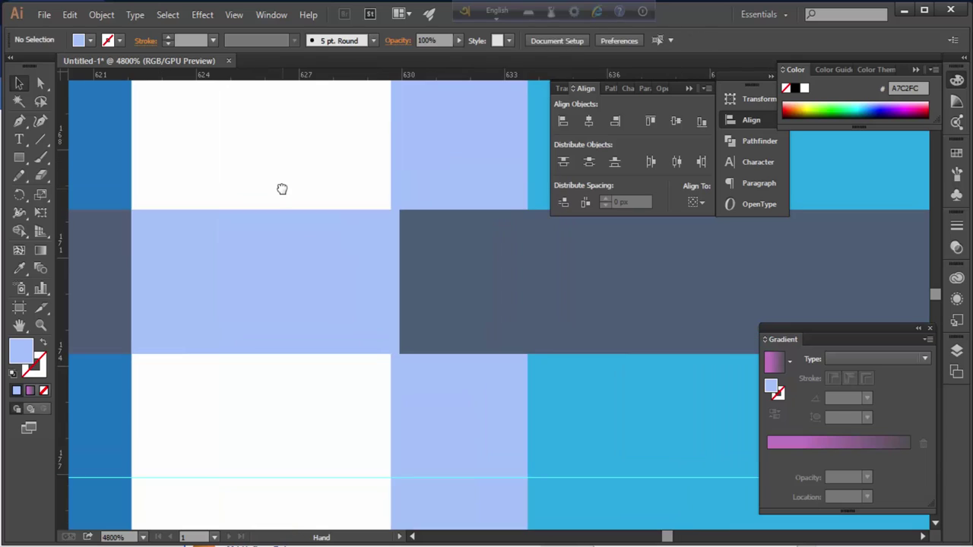
pyautogui.moveTo(392, 279); pyautogui.dragTo(394, 279)
# Adjust the width of the dark red #942200 patch, undoing a stray move
pyautogui.hotkey('ctrl', 'shift', 'a')
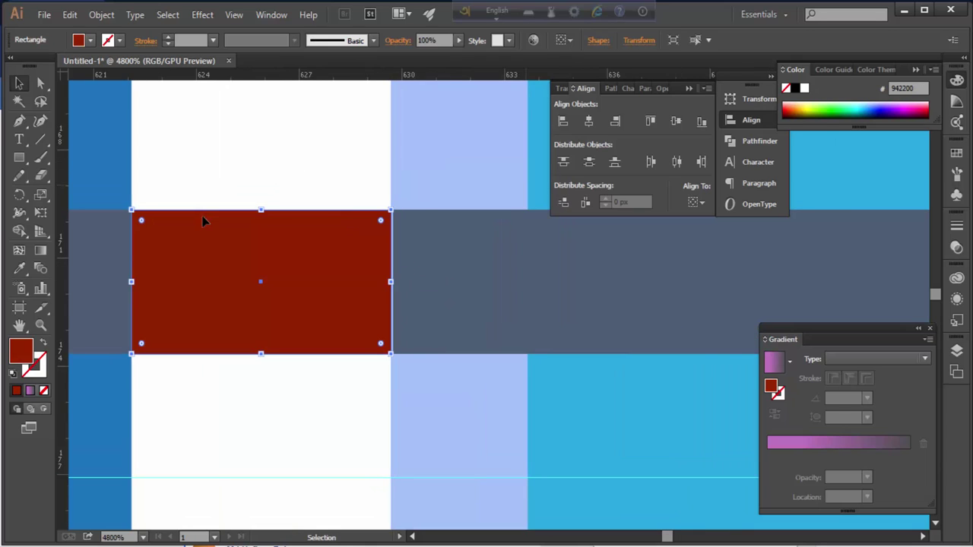
pyautogui.moveTo(390, 281); pyautogui.dragTo(315, 319)
pyautogui.hotkey('ctrl', 'shift', 'a')
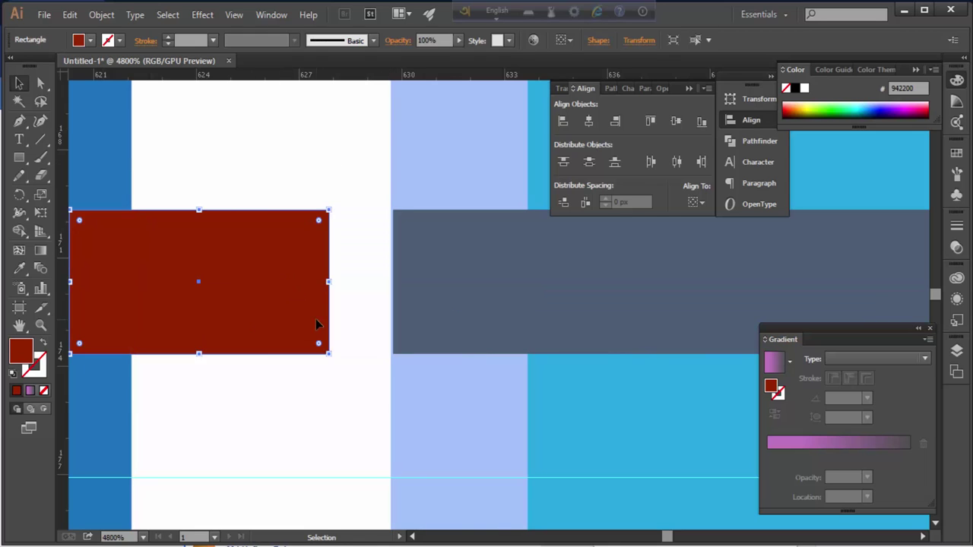
pyautogui.hotkey('ctrl', 'z')
pyautogui.click(395, 281)
# Reposition the light-blue patch in the band's right gap
pyautogui.rightClick(415, 219)
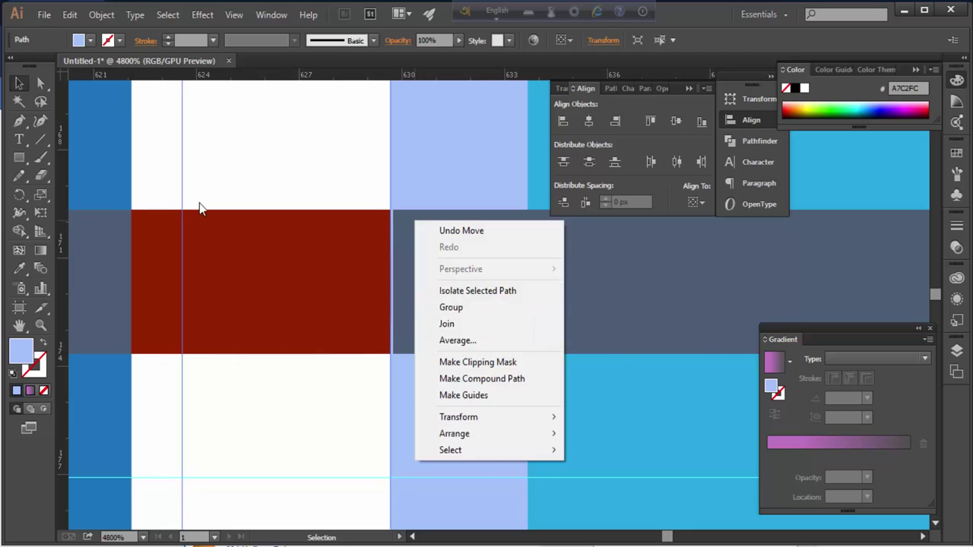
pyautogui.moveTo(500, 266)
pyautogui.mouseDown()
pyautogui.moveTo(395, 247)
pyautogui.moveTo(246, 322)
pyautogui.mouseUp()
pyautogui.hscroll(5, 386, 325)
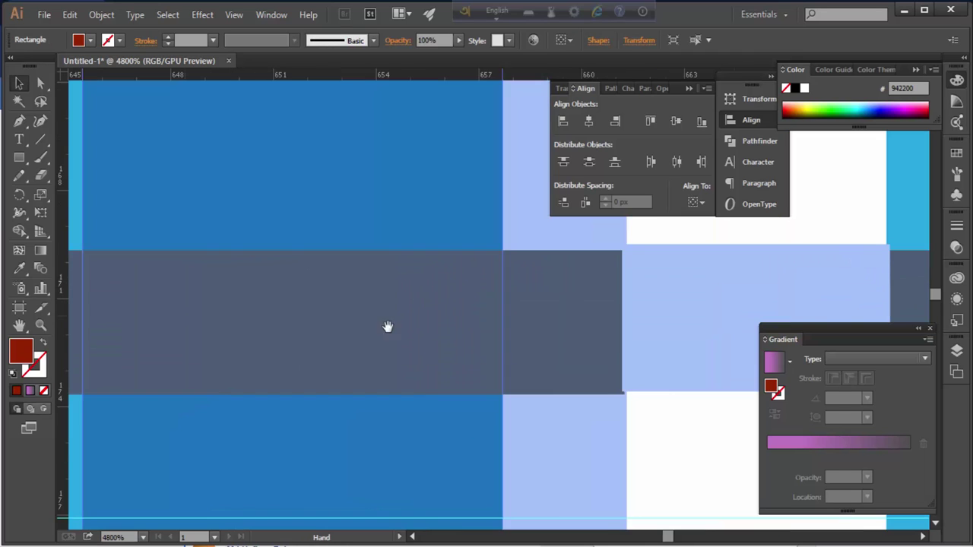
pyautogui.moveTo(386, 325); pyautogui.dragTo(424, 315)
pyautogui.hotkey('ctrl', '-')
pyautogui.click(524, 345)
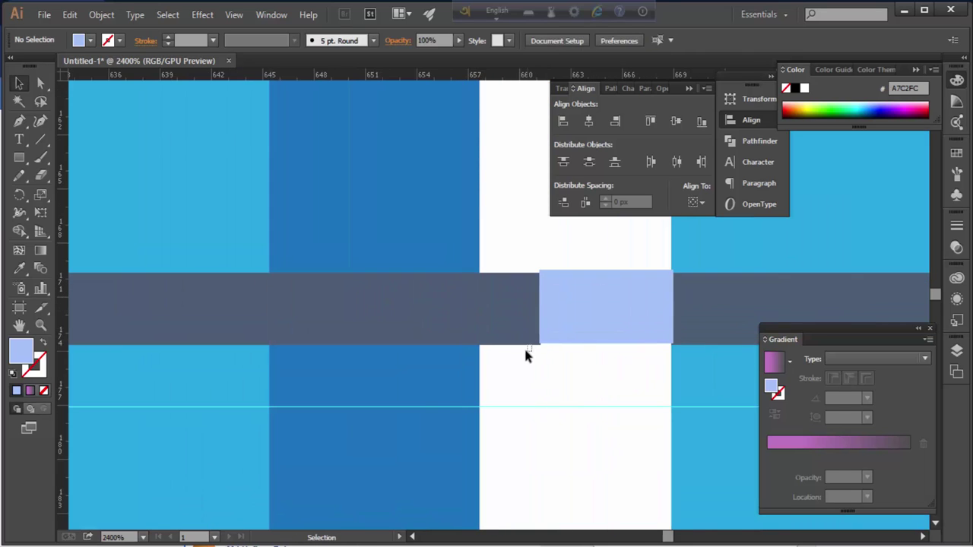
# Pull the grey band's left end over to the red patch
pyautogui.click(328, 255)
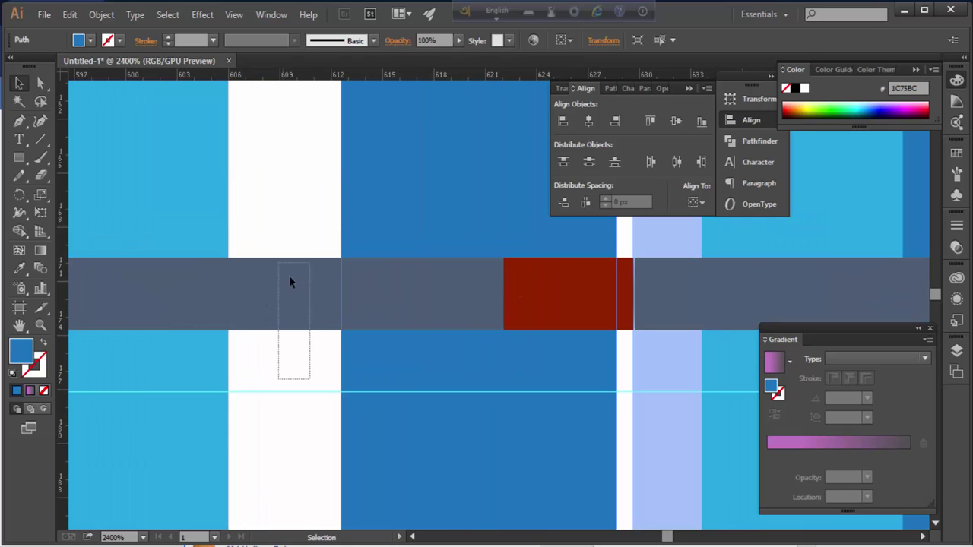
pyautogui.hscroll(5, 356, 282)
pyautogui.click(357, 278)
pyautogui.hscroll(2, 473, 267)
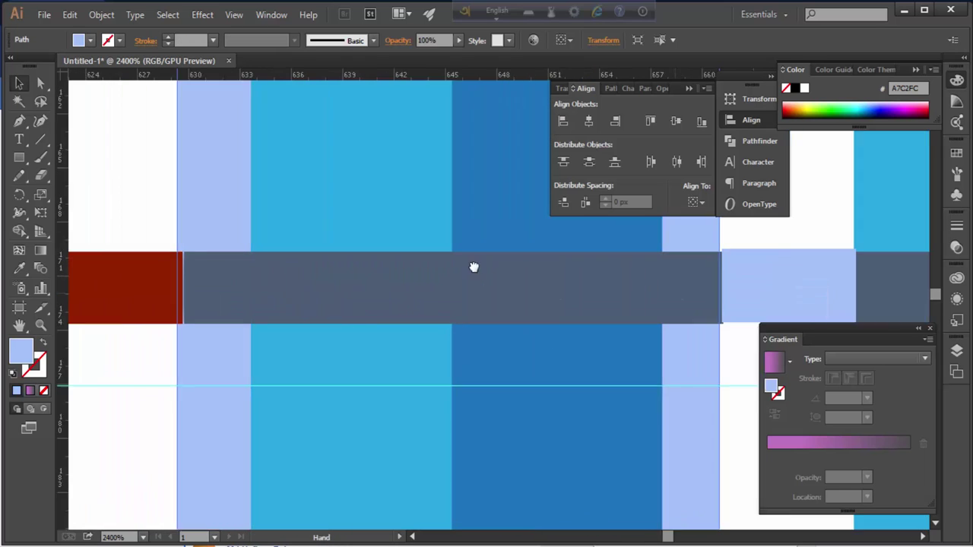
pyautogui.hscroll(3, 417, 271)
pyautogui.hscroll(-9, 487, 269)
pyautogui.moveTo(405, 258); pyautogui.dragTo(390, 252)
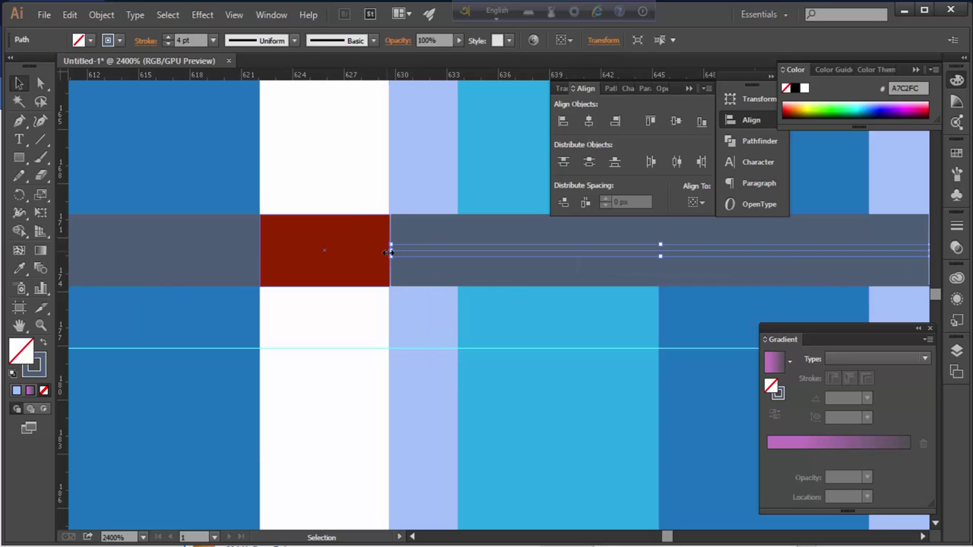
# Expand the grey band into a filled shape and realign its left edge with the red patch
pyautogui.hotkey('ctrl', 'shift', 'a')
pyautogui.scroll(3, 395, 228)
pyautogui.click(101, 14)
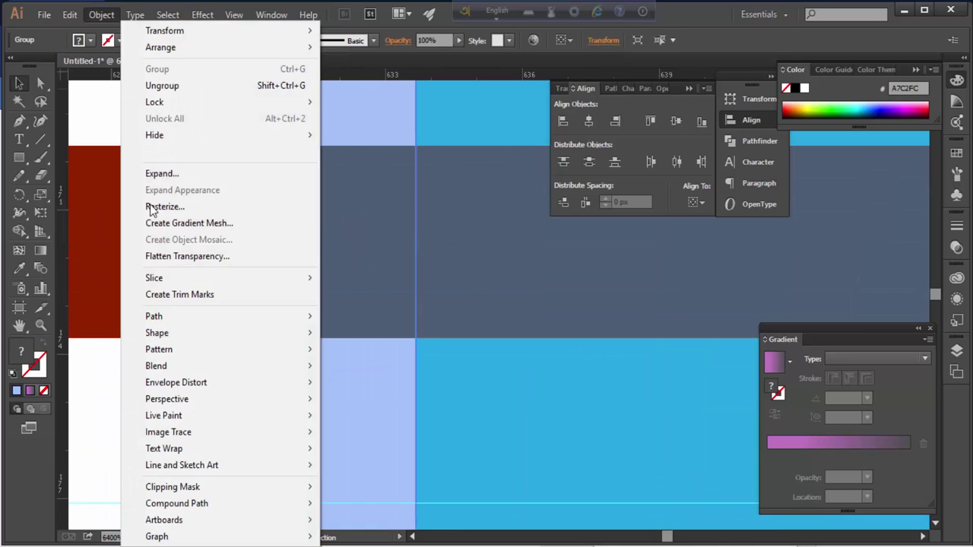
pyautogui.click(170, 171)
pyautogui.click(101, 14)
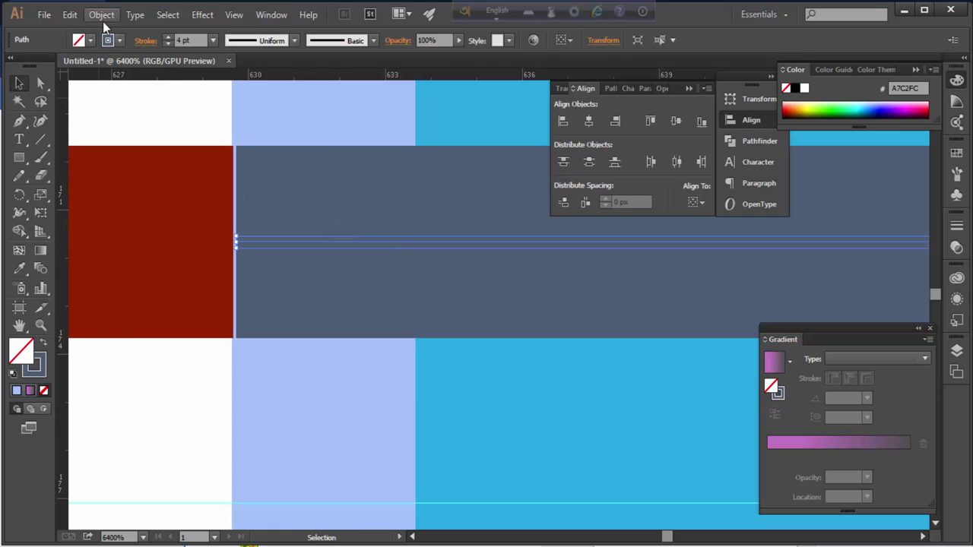
pyautogui.click(168, 176)
pyautogui.press('Return')
pyautogui.moveTo(233, 243); pyautogui.dragTo(232, 243)
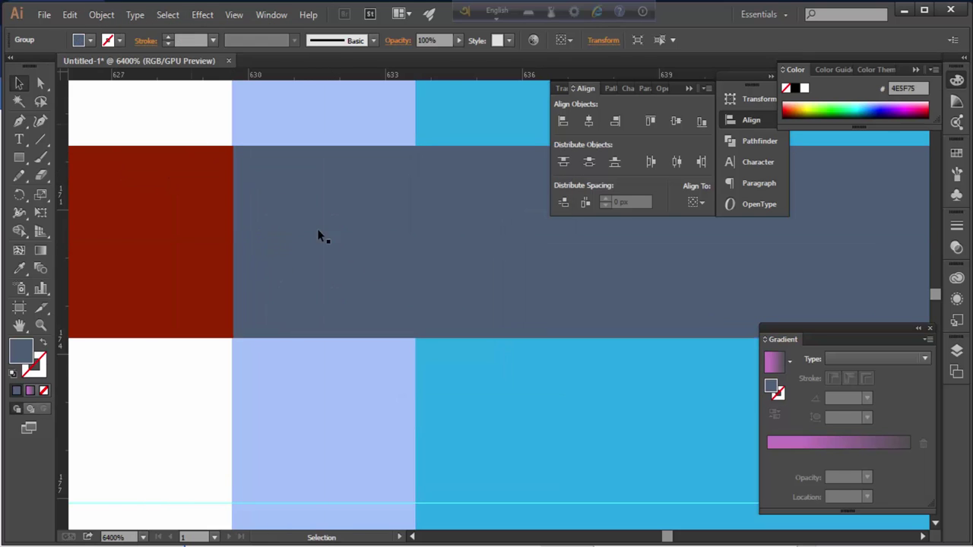
pyautogui.hotkey('ctrl', 'shift', 'a')
# Delete the light-blue patch from the band's right gap
pyautogui.scroll(-3, 521, 329)
pyautogui.scroll(3, 353, 339)
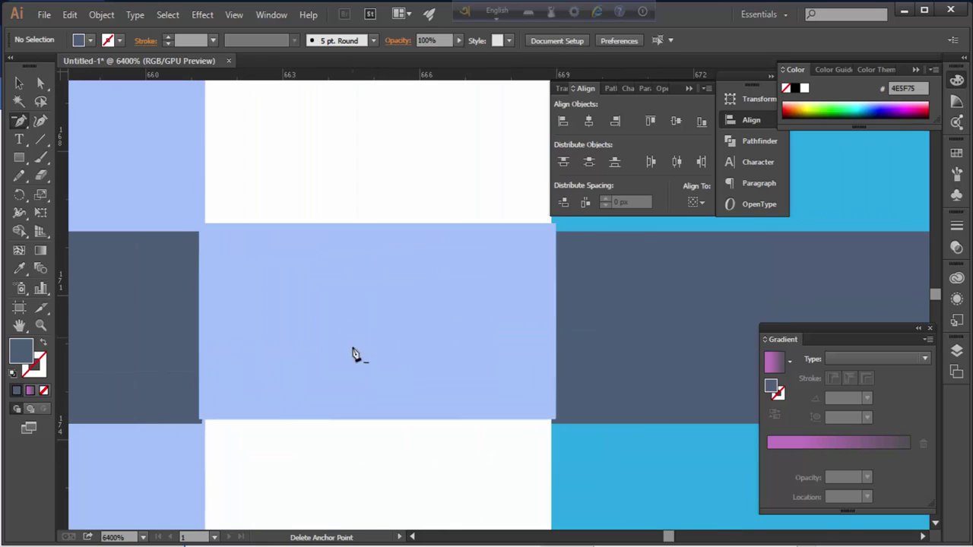
pyautogui.click(354, 355)
pyautogui.press('Return')
pyautogui.press('v')
pyautogui.moveTo(289, 284); pyautogui.dragTo(332, 262)
pyautogui.press('Delete')
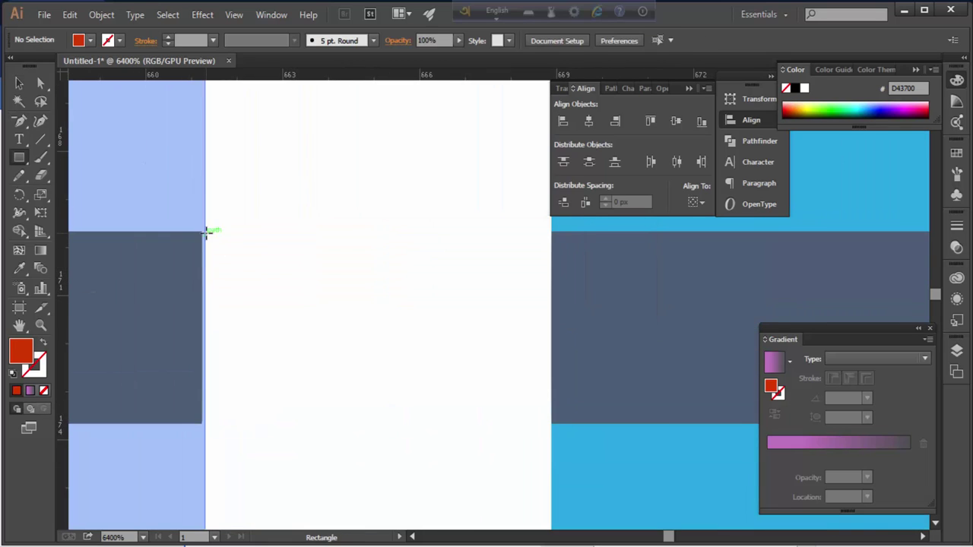
# Draw a D43700 orange-red rectangle across the right gap
pyautogui.moveTo(205, 231)
pyautogui.mouseDown()
pyautogui.moveTo(445, 378)
pyautogui.moveTo(552, 423)
pyautogui.mouseUp()
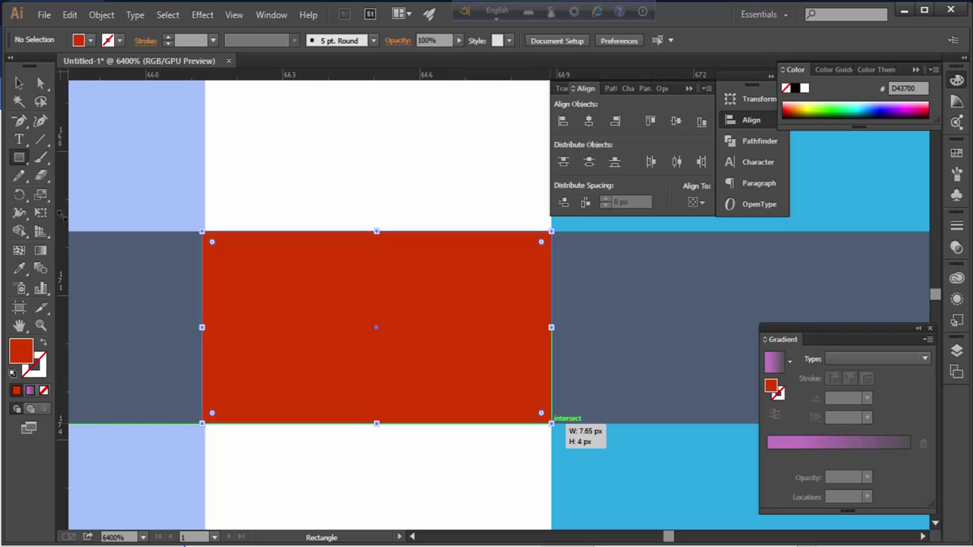
pyautogui.press('v')
pyautogui.moveTo(164, 315)
pyautogui.mouseDown()
pyautogui.moveTo(155, 329)
pyautogui.moveTo(206, 327)
pyautogui.mouseUp()
pyautogui.click(203, 326)
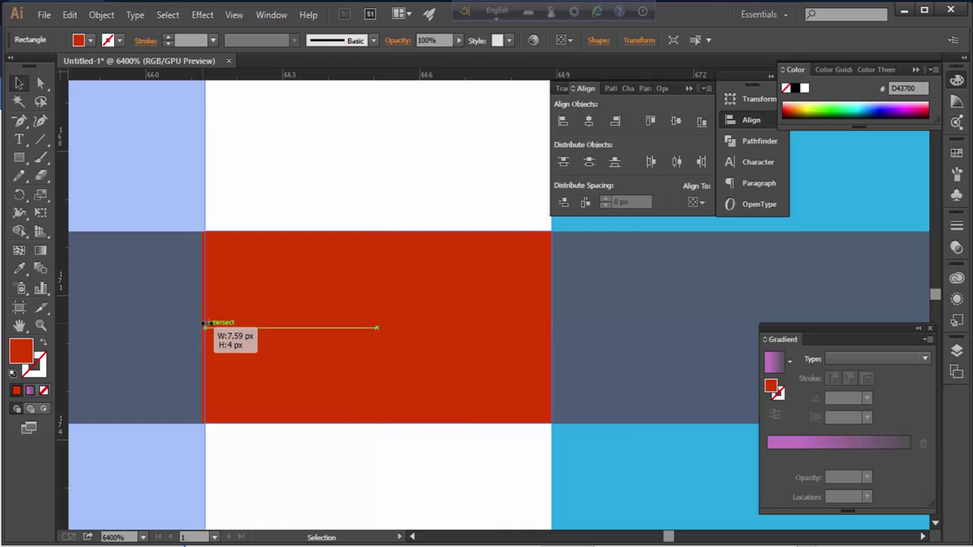
pyautogui.hotkey('ctrl', 'shift', 'a')
# Give the dark red patch a pale blue D9EAFF fill
pyautogui.scroll(-5, 439, 294)
pyautogui.scroll(-3, 386, 297)
pyautogui.scroll(5, 441, 298)
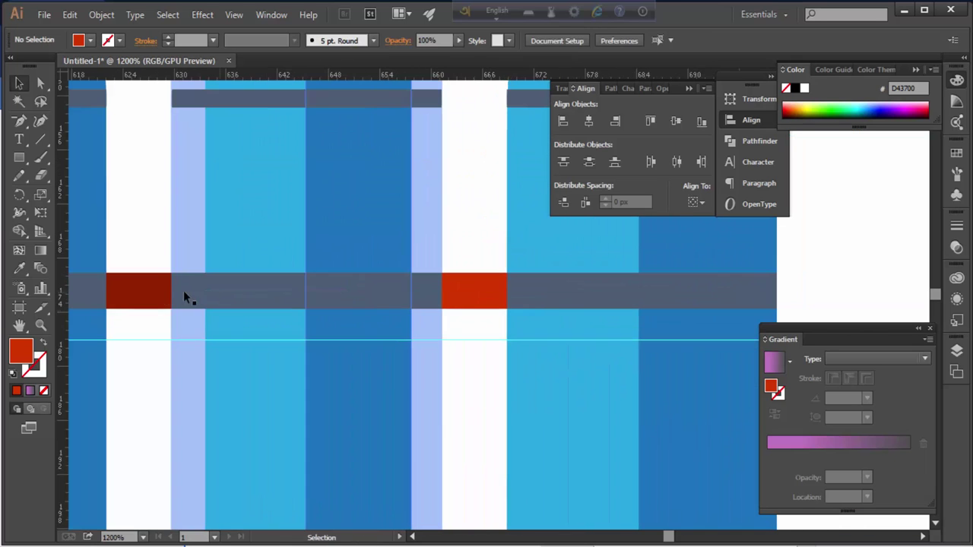
pyautogui.doubleClick(30, 351)
pyautogui.click(326, 179)
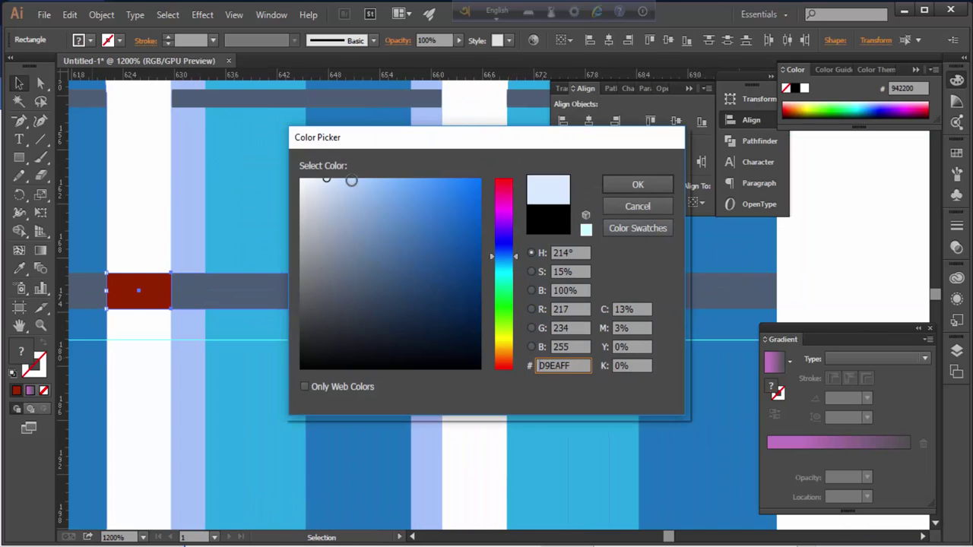
pyautogui.click(672, 184)
pyautogui.click(490, 258)
# Draw a small white circle on the rocket's central body
pyautogui.press('a')
pyautogui.scroll(-6, 490, 258)
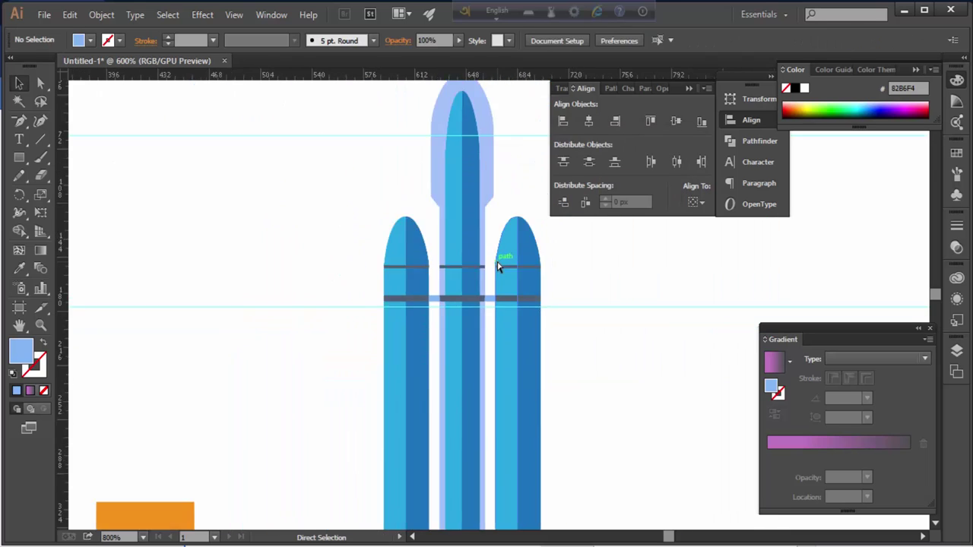
pyautogui.scroll(-3, 483, 261)
pyautogui.scroll(4, 483, 260)
pyautogui.scroll(2, 456, 250)
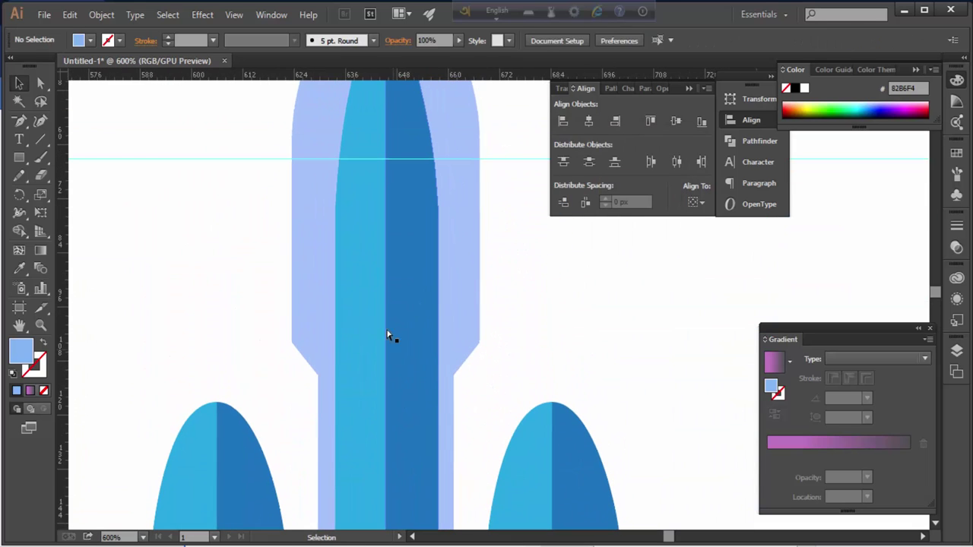
pyautogui.moveTo(19, 159); pyautogui.dragTo(91, 193)
pyautogui.scroll(2, 363, 333)
pyautogui.hscroll(2, 363, 333)
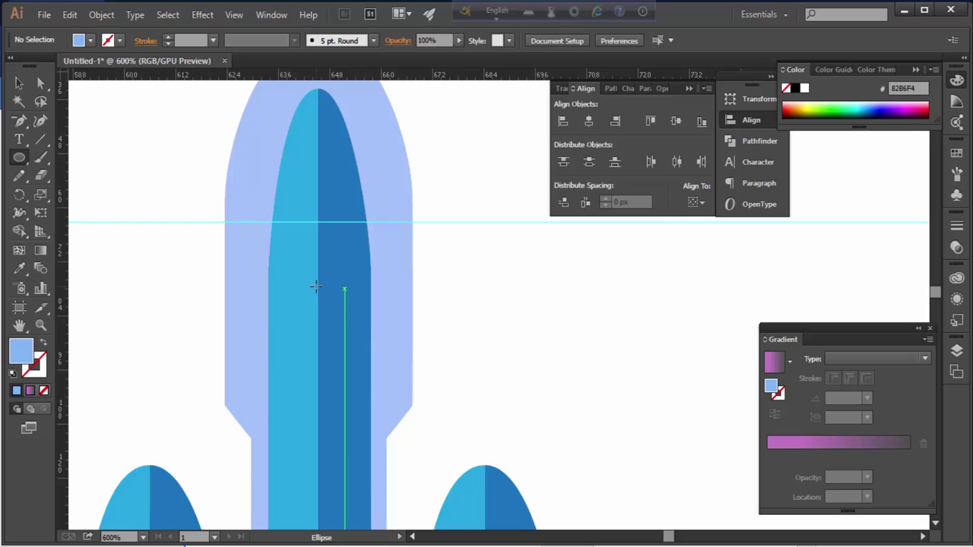
pyautogui.moveTo(343, 320); pyautogui.dragTo(343, 320)
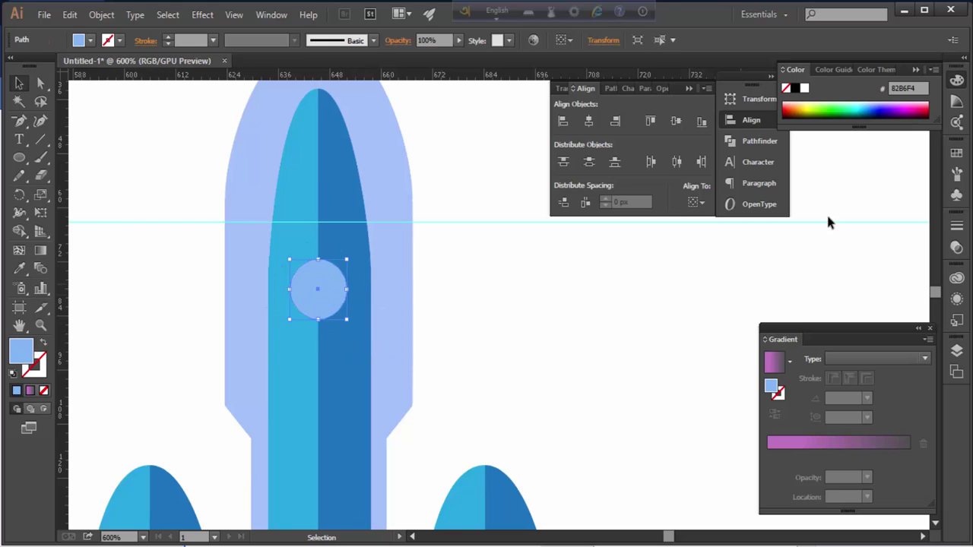
pyautogui.click(804, 88)
# Eyedrop the rocket's dark blue onto the inner circle
pyautogui.press('i')
pyautogui.click(354, 271)
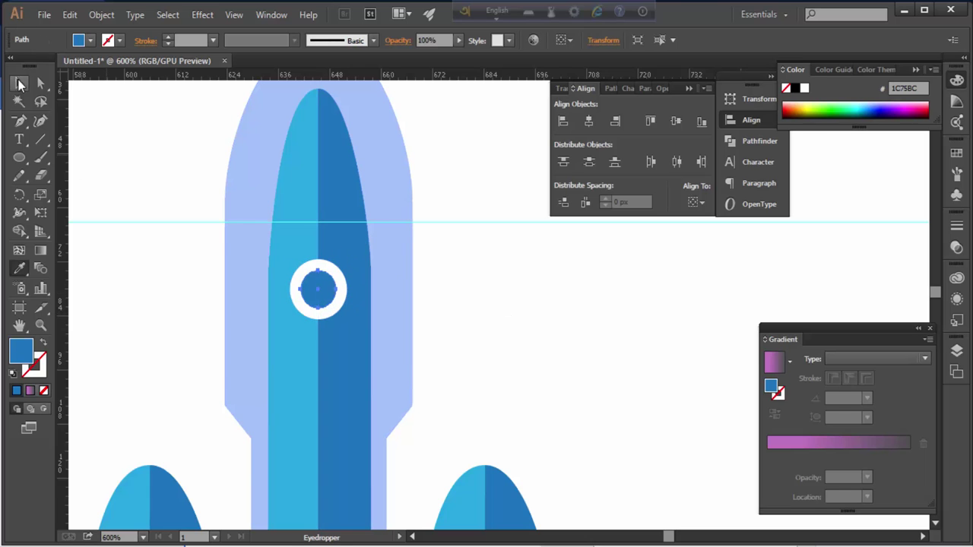
pyautogui.keyDown('alt'); pyautogui.scroll(-2, 484, 272); pyautogui.keyUp('alt')
# Recolour the rocket's outer shell to pale blue C9D9F7
pyautogui.click(445, 308)
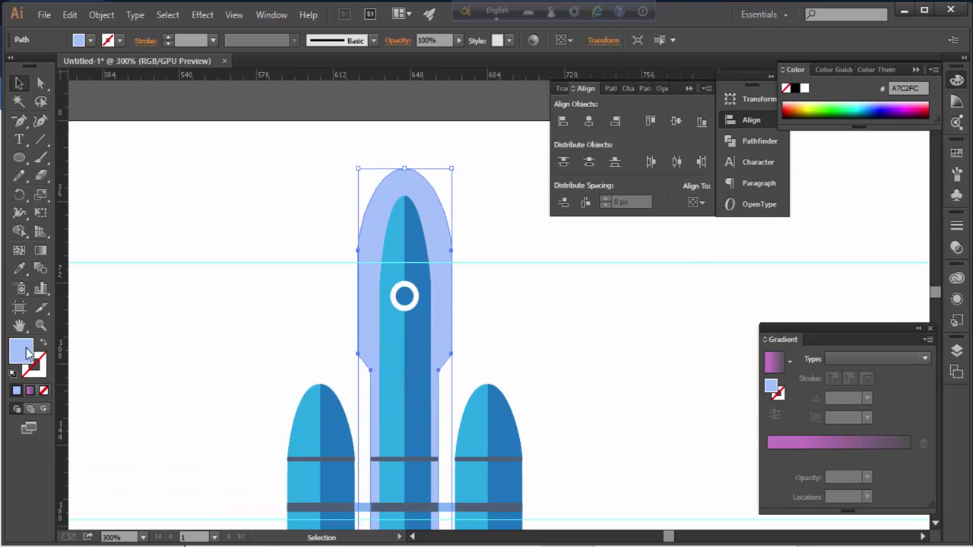
pyautogui.doubleClick(21, 350)
pyautogui.press('Return')
pyautogui.click(623, 377)
pyautogui.scroll(-4, 604, 400)
pyautogui.scroll(4, 451, 253)
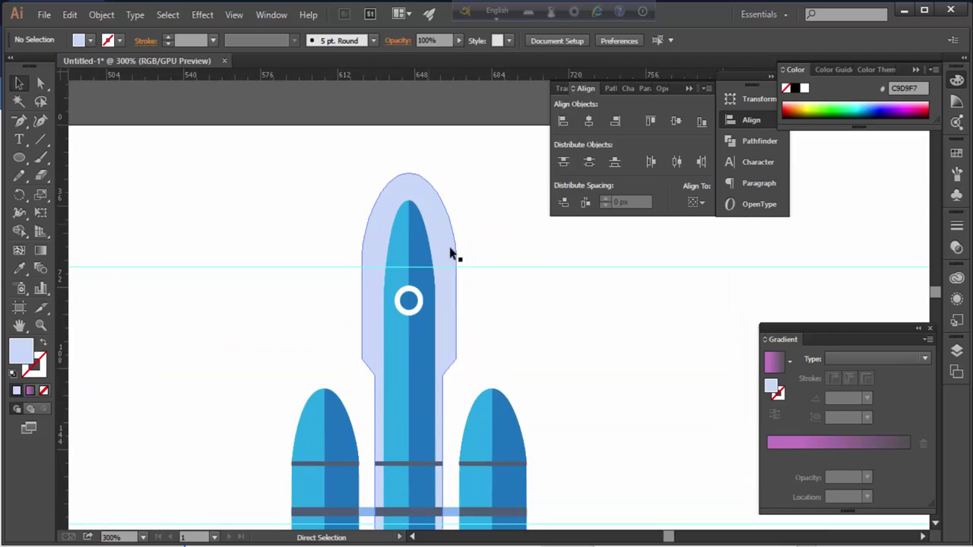
pyautogui.scroll(1, 452, 433)
pyautogui.scroll(-5, 452, 434)
# Select the three dark band bars and expand them into filled shapes
pyautogui.click(380, 415)
pyautogui.scroll(1, 357, 449)
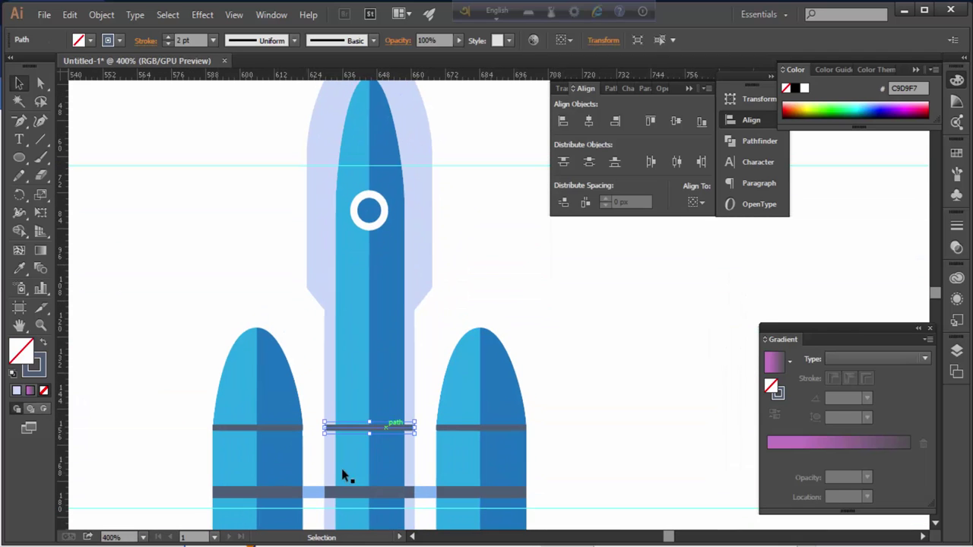
pyautogui.click(485, 491)
pyautogui.keyDown('shift'); pyautogui.click(505, 427); pyautogui.keyUp('shift')
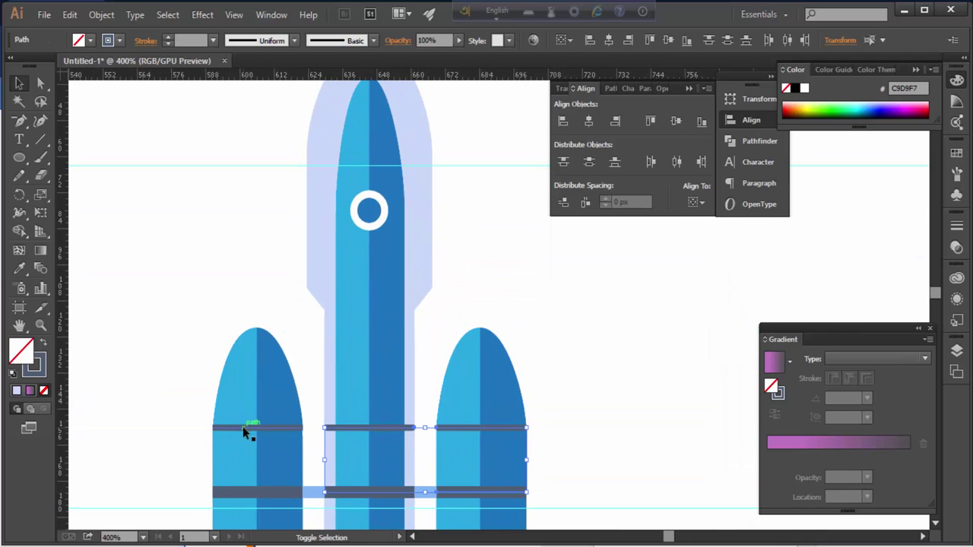
pyautogui.click(101, 14)
pyautogui.click(152, 174)
pyautogui.click(451, 362)
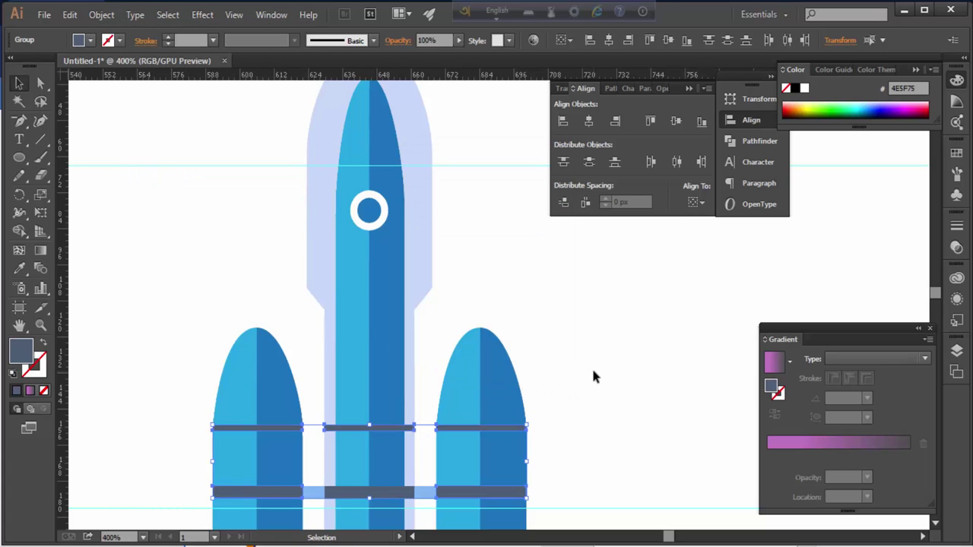
pyautogui.click(591, 366)
pyautogui.moveTo(369, 495); pyautogui.dragTo(370, 175)
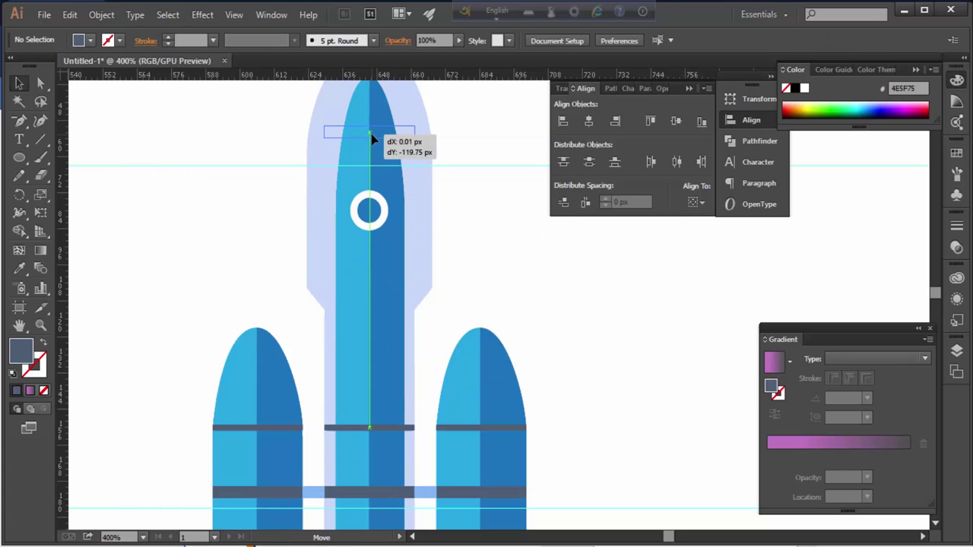
# Move the two central dark bands up above the porthole
pyautogui.moveTo(370, 129); pyautogui.dragTo(371, 129)
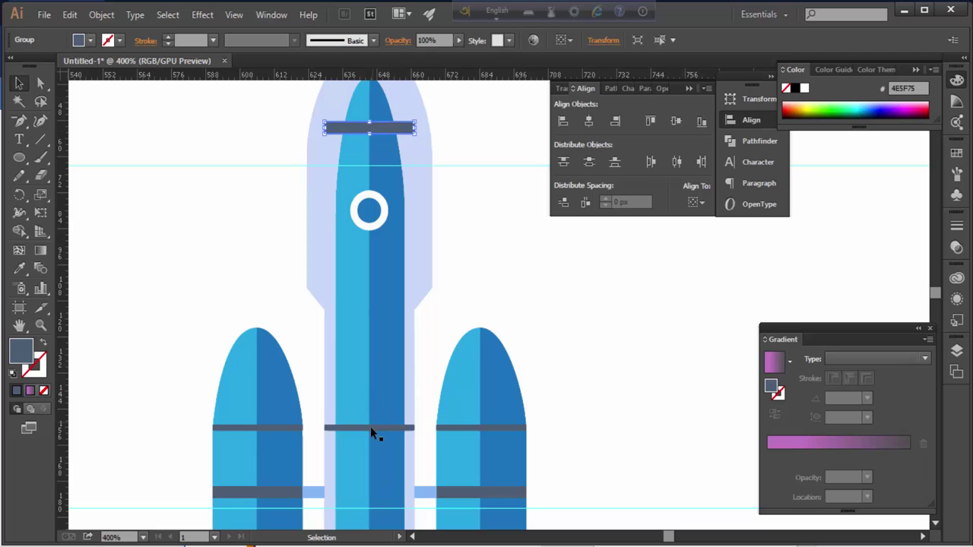
pyautogui.moveTo(370, 427); pyautogui.dragTo(369, 162)
pyautogui.click(529, 273)
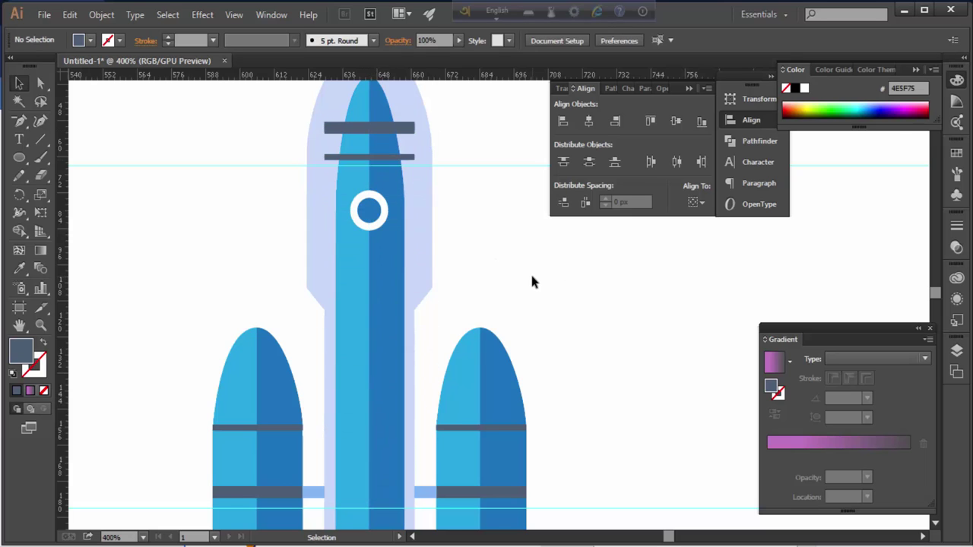
pyautogui.hotkey('ctrl', '-')
pyautogui.hotkey('ctrl', '-')
pyautogui.hotkey('ctrl', '+')
pyautogui.hotkey('ctrl', '+')
pyautogui.hotkey('ctrl', '+')
pyautogui.scroll(3, 489, 237)
pyautogui.scroll(5, 580, 397)
pyautogui.hscroll(-3, 580, 397)
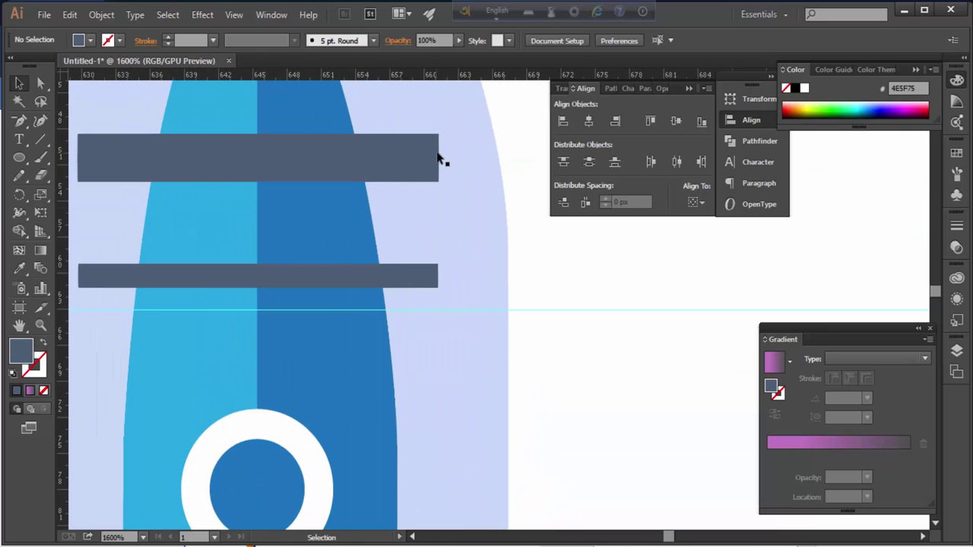
# Position the top band and stretch it across the full nose width
pyautogui.click(441, 159)
pyautogui.moveTo(454, 155); pyautogui.dragTo(504, 152)
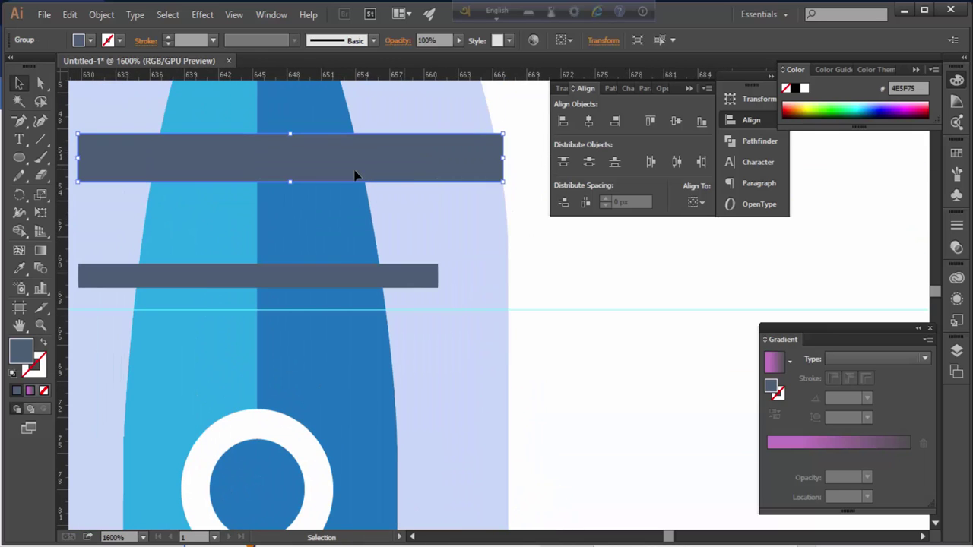
pyautogui.click(307, 162)
pyautogui.scroll(1, 343, 208)
pyautogui.hscroll(-2, 342, 208)
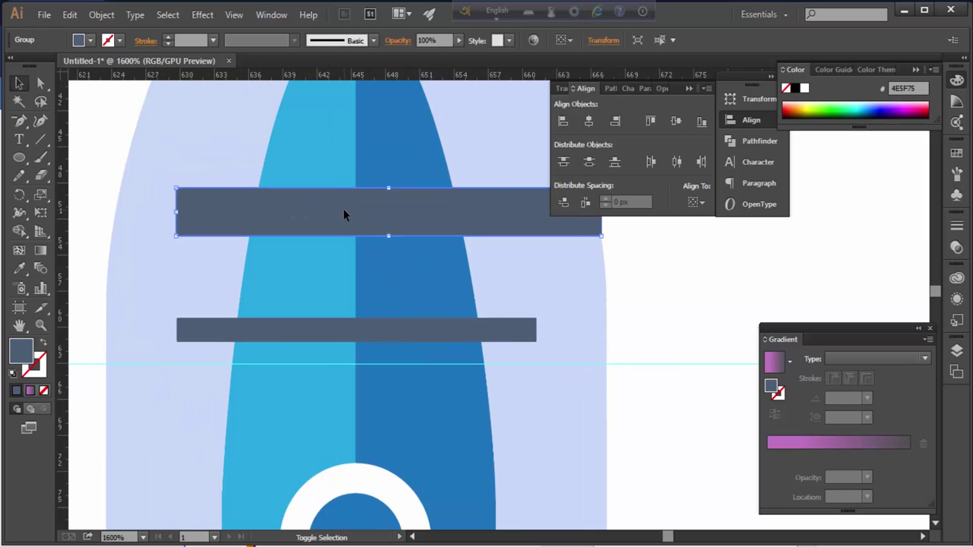
pyautogui.moveTo(398, 187)
pyautogui.mouseDown()
pyautogui.moveTo(470, 307)
pyautogui.moveTo(440, 352)
pyautogui.mouseUp()
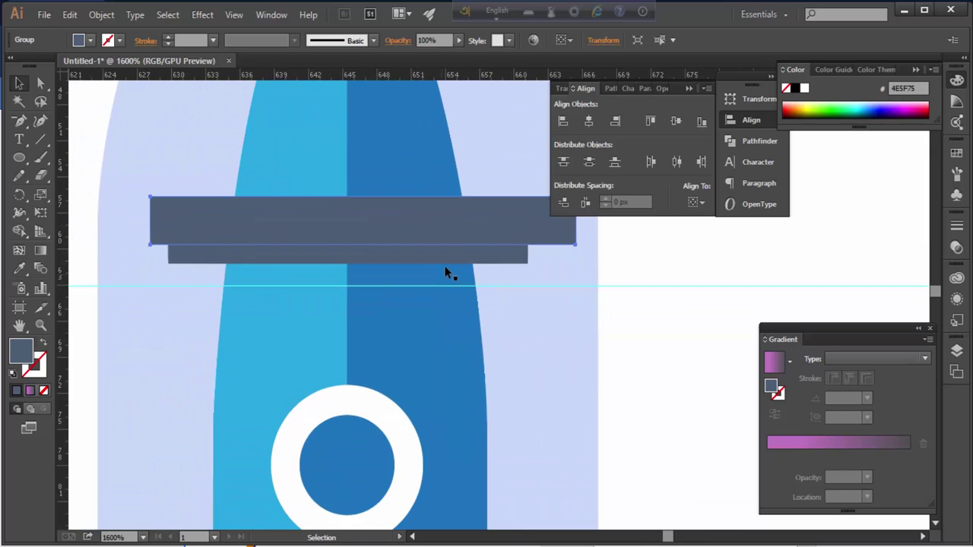
pyautogui.scroll(-2, 439, 352)
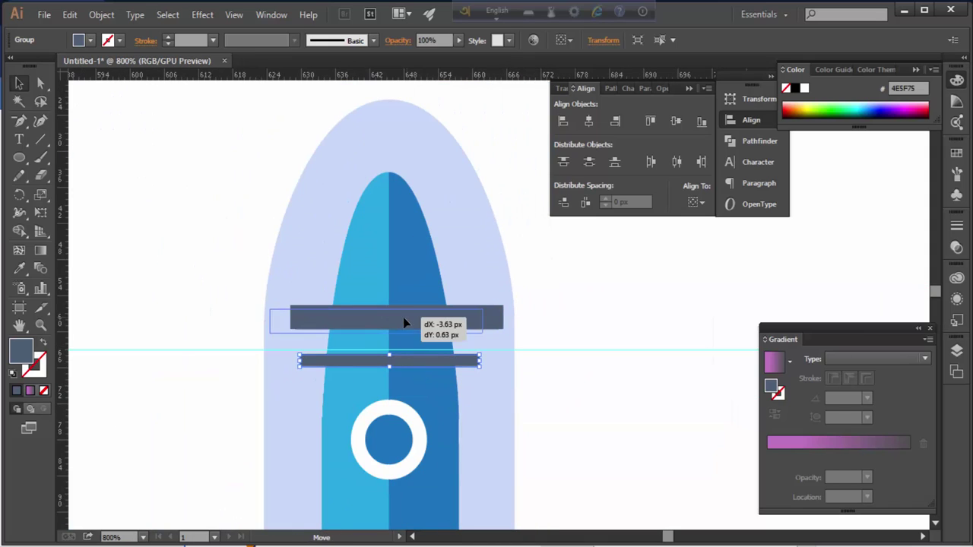
pyautogui.moveTo(405, 323); pyautogui.dragTo(399, 325)
pyautogui.moveTo(513, 322); pyautogui.dragTo(514, 322)
# Stretch the thin lower band out to both edges of the nose
pyautogui.click(413, 360)
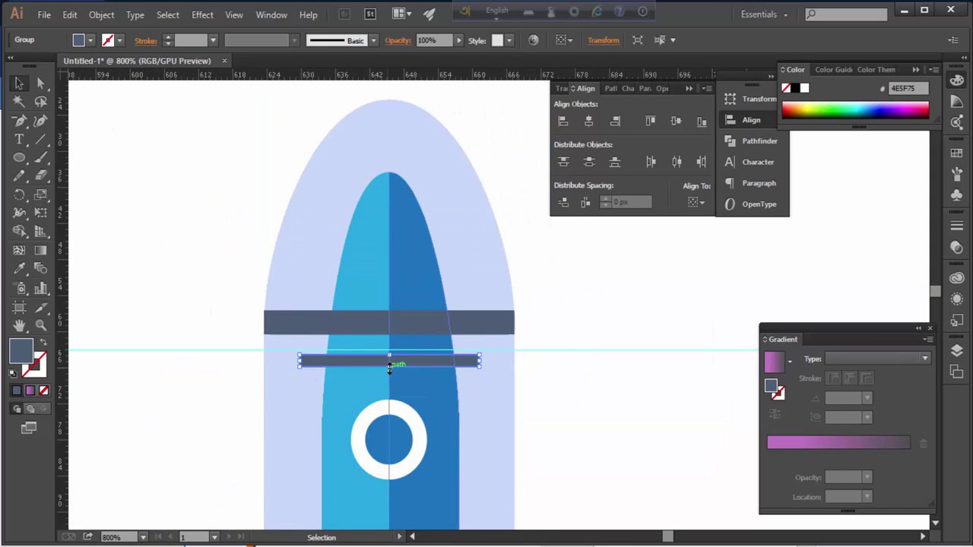
pyautogui.moveTo(478, 360); pyautogui.dragTo(519, 356)
pyautogui.moveTo(306, 363); pyautogui.dragTo(261, 358)
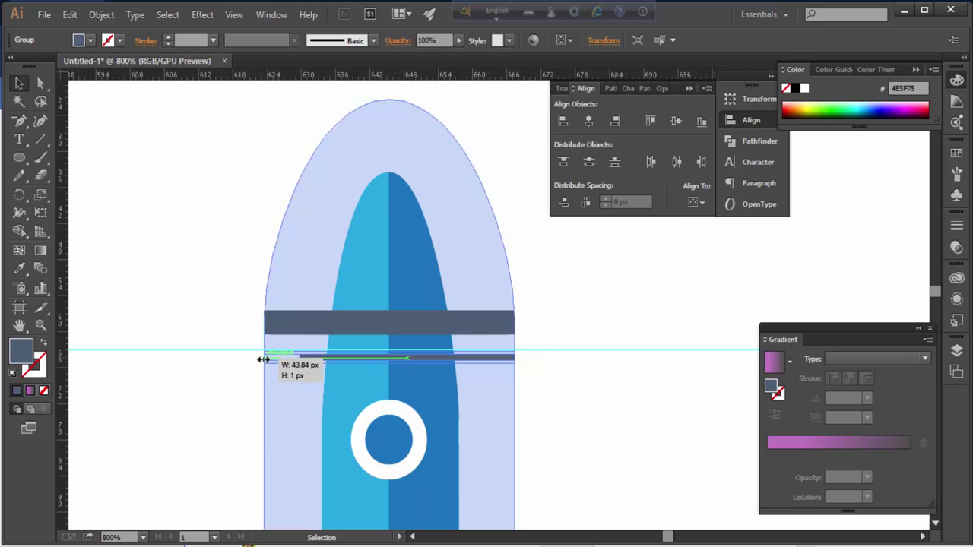
pyautogui.click(586, 358)
# Shorten the middle booster's orange bar and adjust the light-blue rectangle's bottom edge
pyautogui.scroll(-3, 536, 360)
pyautogui.scroll(-2, 537, 362)
pyautogui.scroll(-2, 537, 362)
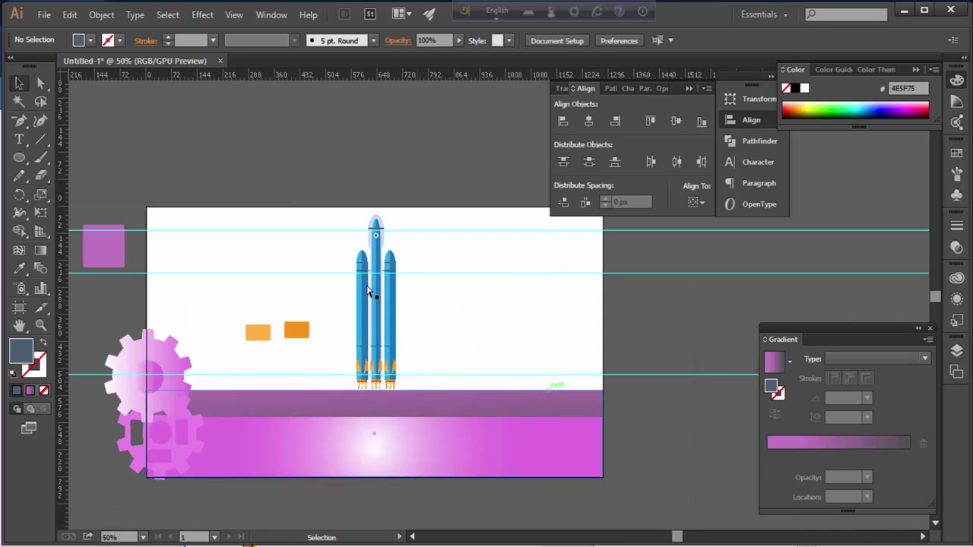
pyautogui.scroll(5, 372, 289)
pyautogui.scroll(-3, 400, 302)
pyautogui.scroll(2, 412, 395)
pyautogui.scroll(1, 355, 350)
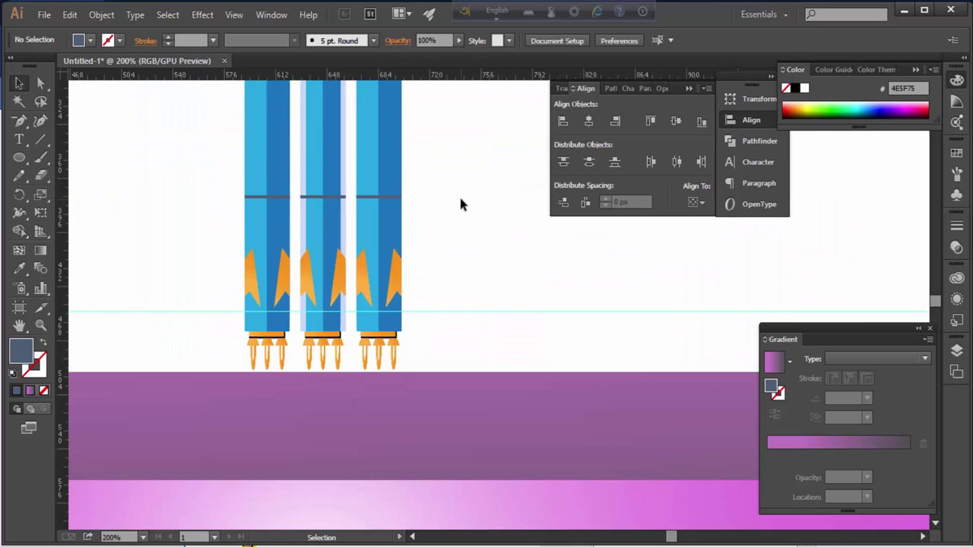
pyautogui.scroll(-2, 267, 258)
pyautogui.scroll(1, 316, 265)
pyautogui.scroll(2, 317, 334)
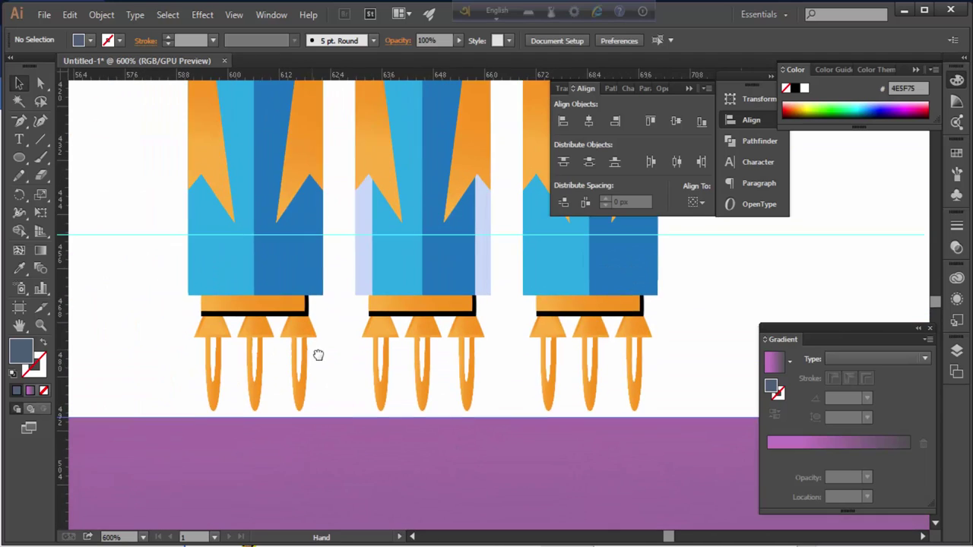
pyautogui.scroll(1, 304, 347)
pyautogui.scroll(1, 304, 347)
pyautogui.click(458, 278)
pyautogui.moveTo(458, 278); pyautogui.dragTo(469, 285)
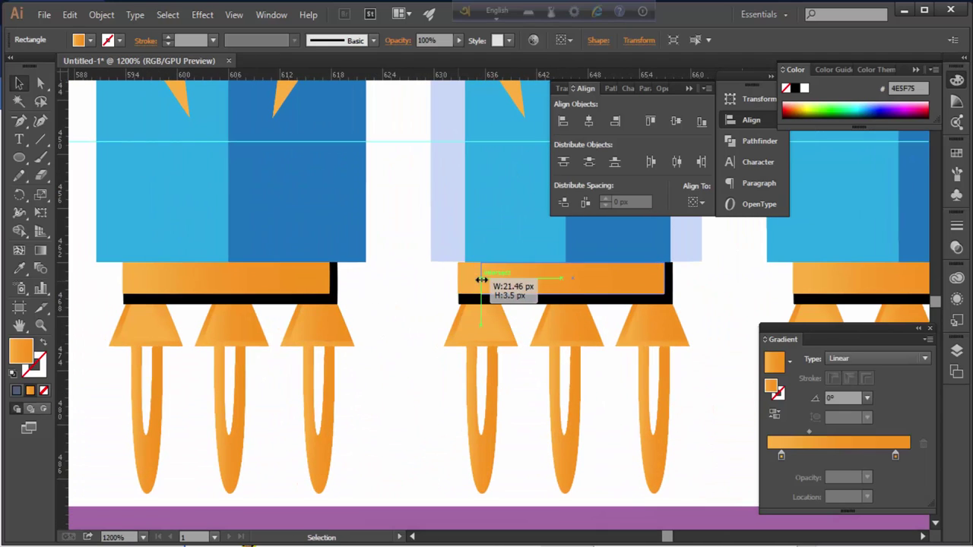
pyautogui.scroll(2, 517, 289)
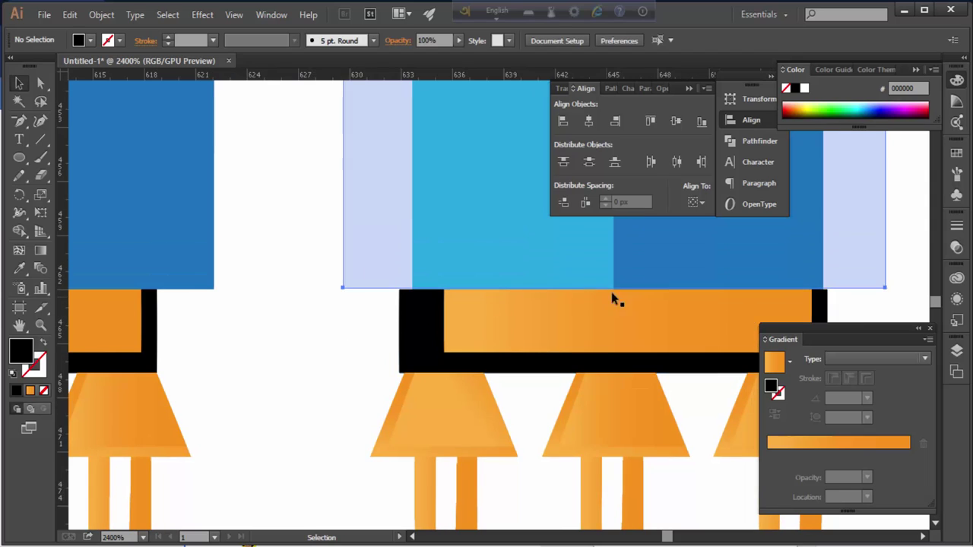
pyautogui.moveTo(613, 292); pyautogui.dragTo(617, 292)
pyautogui.click(365, 370)
# Shift and stretch the orange bar under the central booster to the right
pyautogui.scroll(-1, 343, 340)
pyautogui.click(403, 330)
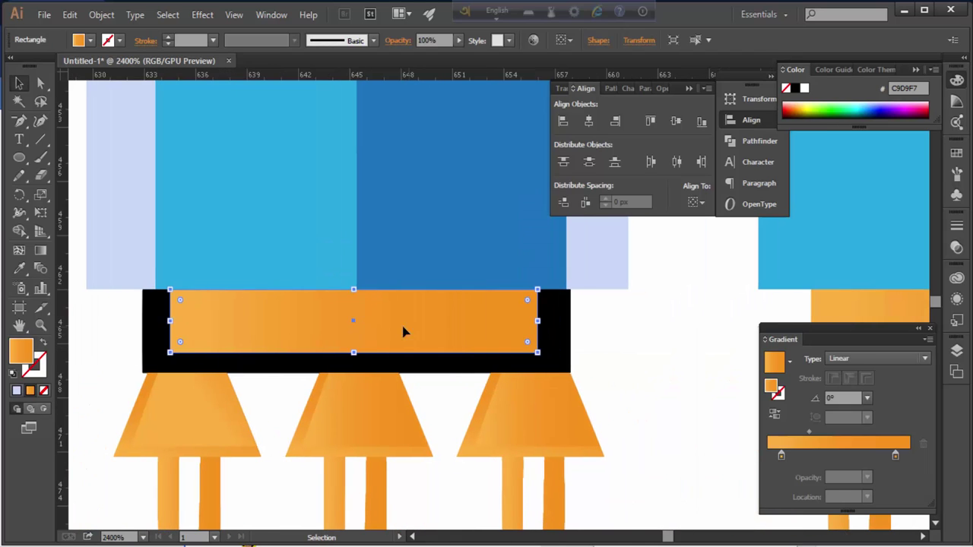
pyautogui.scroll(1, 418, 367)
pyautogui.moveTo(449, 369); pyautogui.dragTo(343, 373)
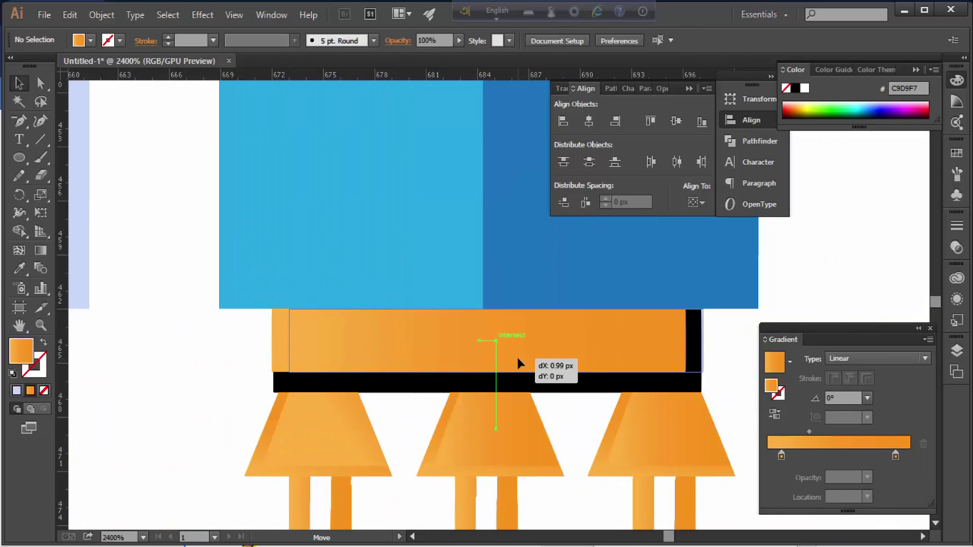
pyautogui.moveTo(517, 365); pyautogui.dragTo(533, 364)
pyautogui.moveTo(698, 351); pyautogui.dragTo(705, 341)
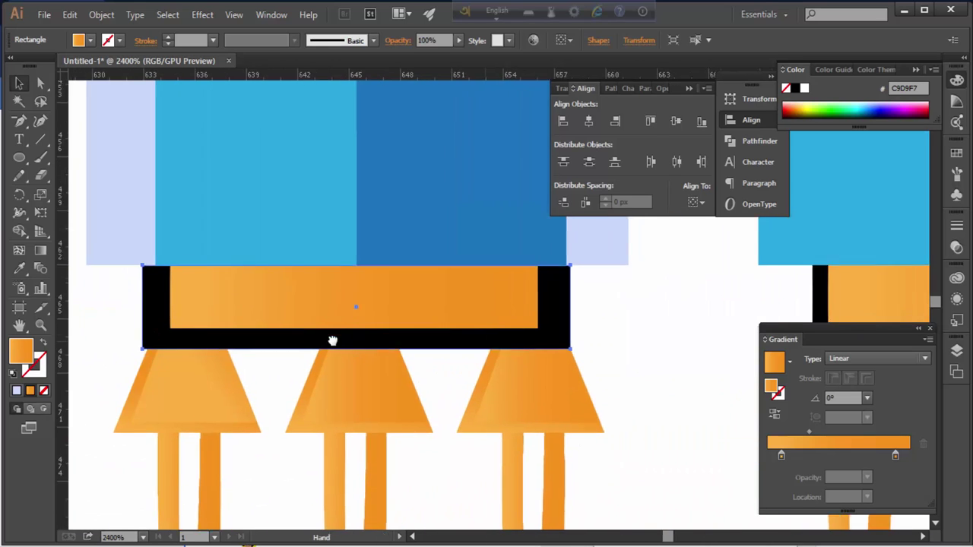
# Fill the frame around the orange bar with pink F7BAE6
pyautogui.moveTo(113, 314); pyautogui.dragTo(730, 295)
pyautogui.doubleClick(21, 349)
pyautogui.write('F7BAE6')
pyautogui.press('Return')
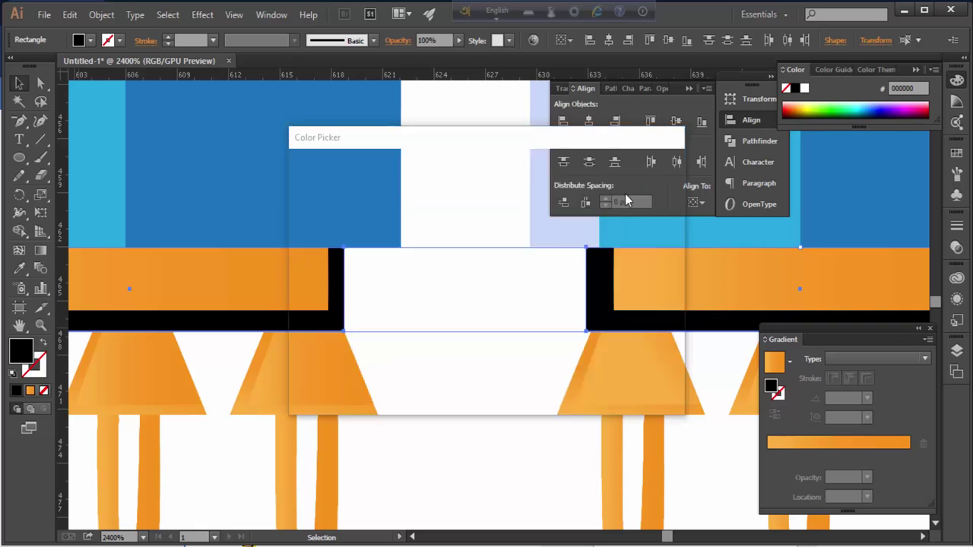
# Recolour the pink engine-mount frame to light grey
pyautogui.click(357, 332)
pyautogui.moveTo(438, 343); pyautogui.dragTo(375, 380)
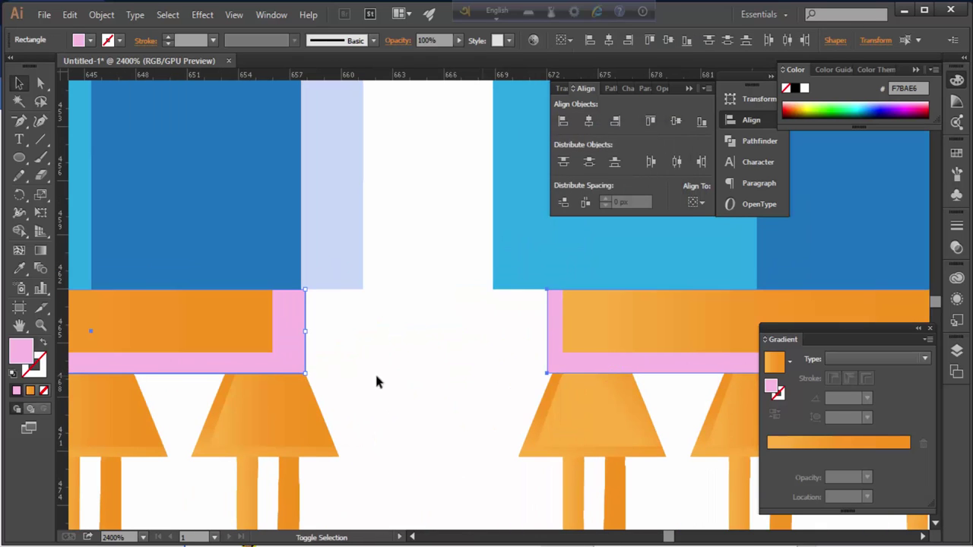
pyautogui.doubleClick(21, 350)
pyautogui.click(637, 185)
pyautogui.scroll(-4, 439, 260)
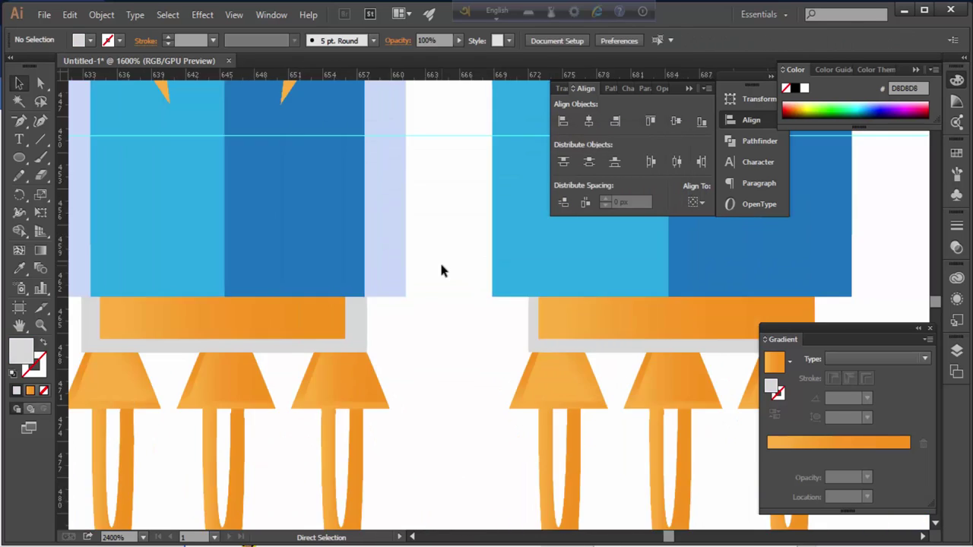
pyautogui.scroll(-2, 514, 277)
pyautogui.scroll(-1, 448, 430)
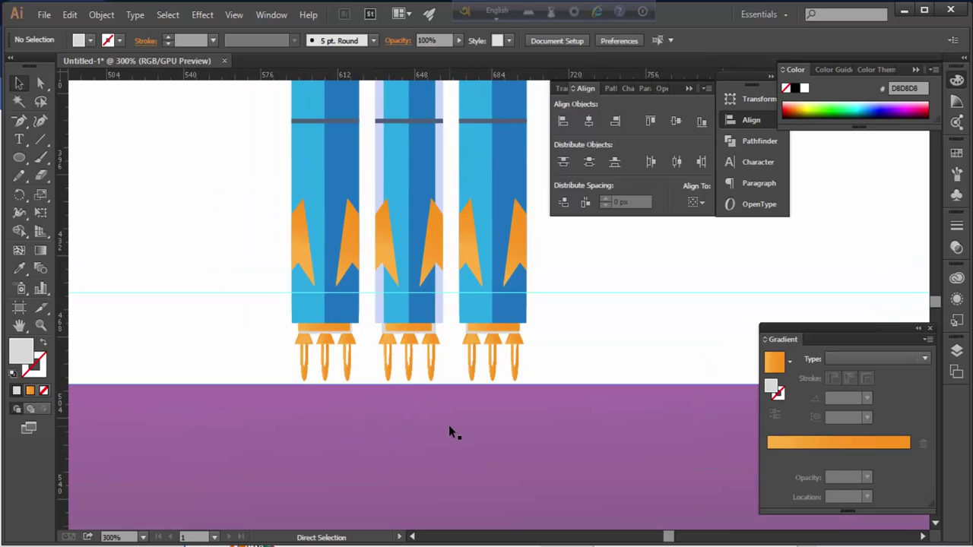
pyautogui.scroll(-2, 490, 395)
# Set the upper ground band's right gradient stop to white from Swatches
pyautogui.scroll(-1, 446, 403)
pyautogui.click(446, 403)
pyautogui.click(906, 456)
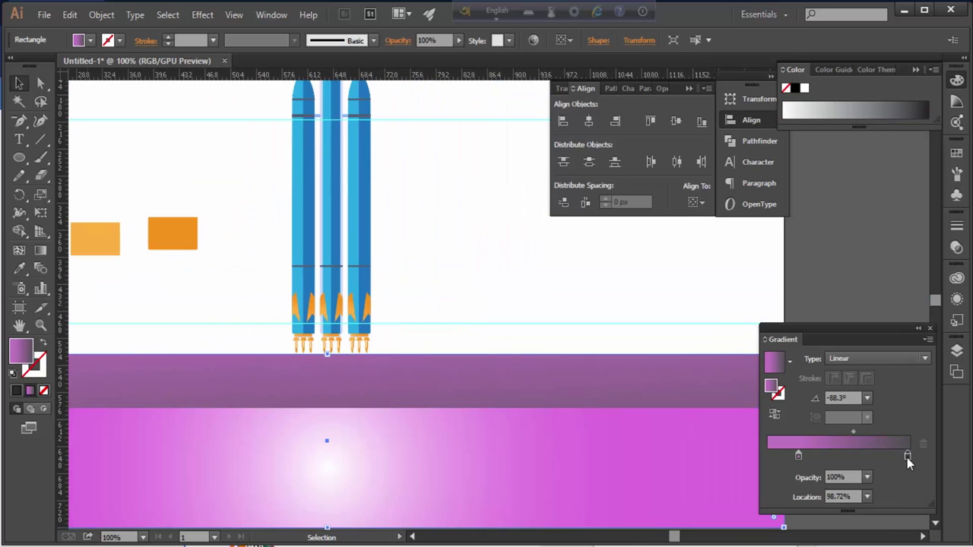
pyautogui.doubleClick(906, 456)
pyautogui.click(723, 336)
pyautogui.click(744, 303)
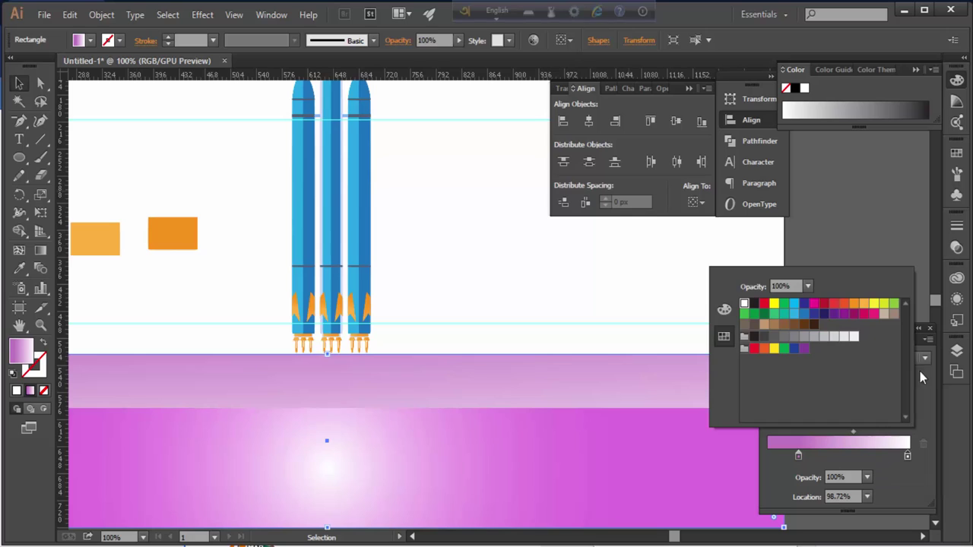
pyautogui.click(924, 357)
# Change the ground gradient type to Radial and delete the extra middle stop
pyautogui.click(845, 388)
pyautogui.click(858, 456)
pyautogui.moveTo(857, 456)
pyautogui.mouseDown()
pyautogui.moveTo(868, 460)
pyautogui.moveTo(785, 459)
pyautogui.mouseUp()
pyautogui.click(904, 465)
pyautogui.click(923, 443)
pyautogui.click(137, 173)
pyautogui.scroll(-1, 472, 302)
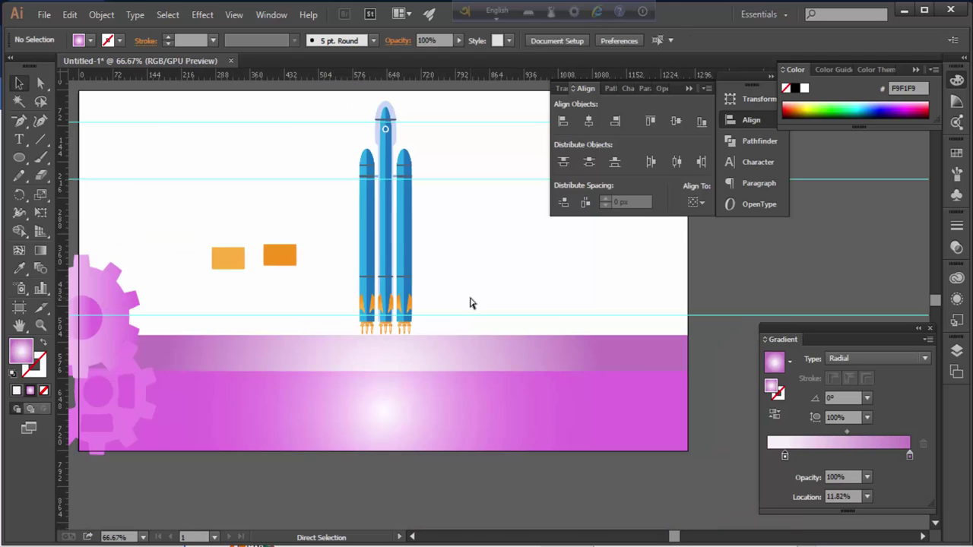
pyautogui.scroll(2, 326, 358)
# Draw a trapezoid beam shape with the Pen tool beneath the rocket engines
pyautogui.press('p')
pyautogui.hscroll(-2, 375, 213)
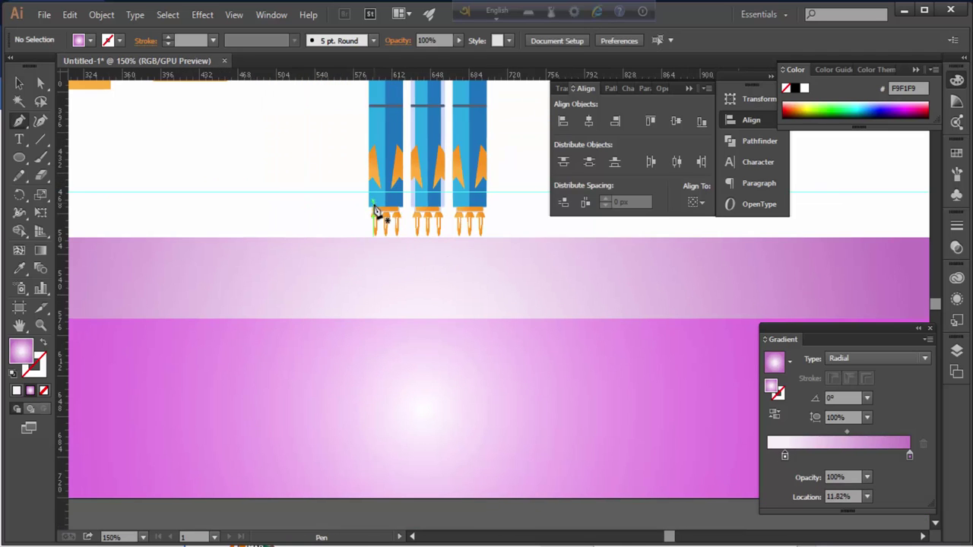
pyautogui.scroll(2, 467, 261)
pyautogui.scroll(2, 474, 174)
pyautogui.scroll(2, 436, 170)
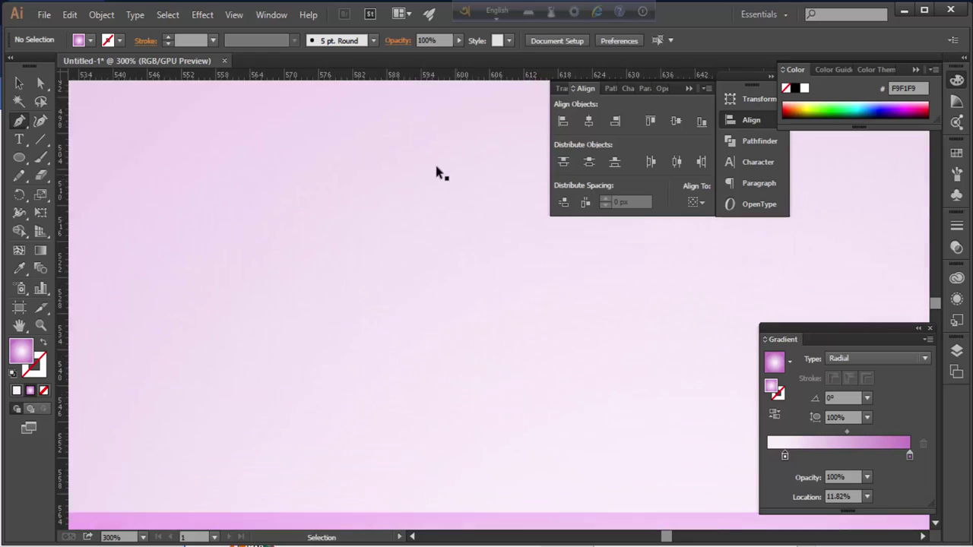
pyautogui.scroll(-3, 472, 300)
pyautogui.scroll(3, 477, 316)
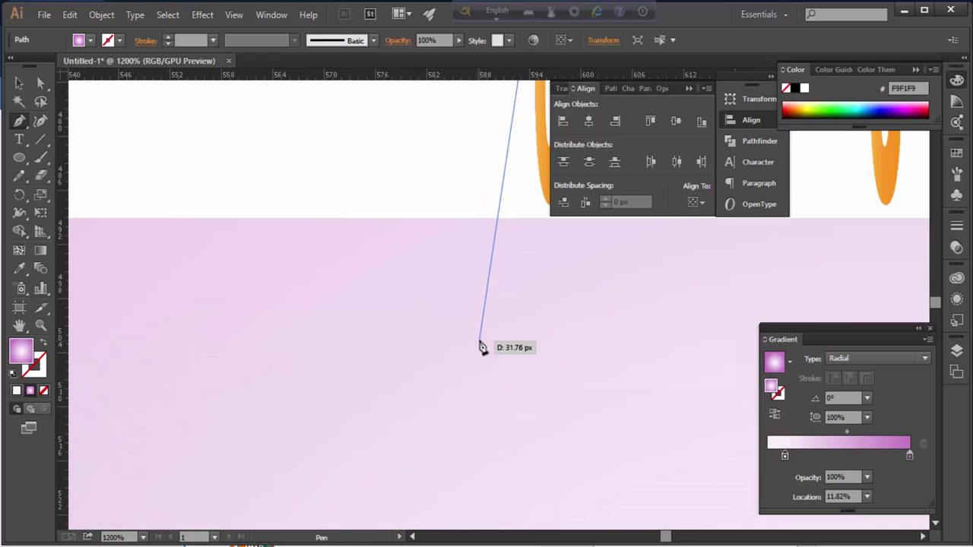
pyautogui.scroll(-2, 480, 348)
pyautogui.click(461, 452)
pyautogui.scroll(-1, 408, 450)
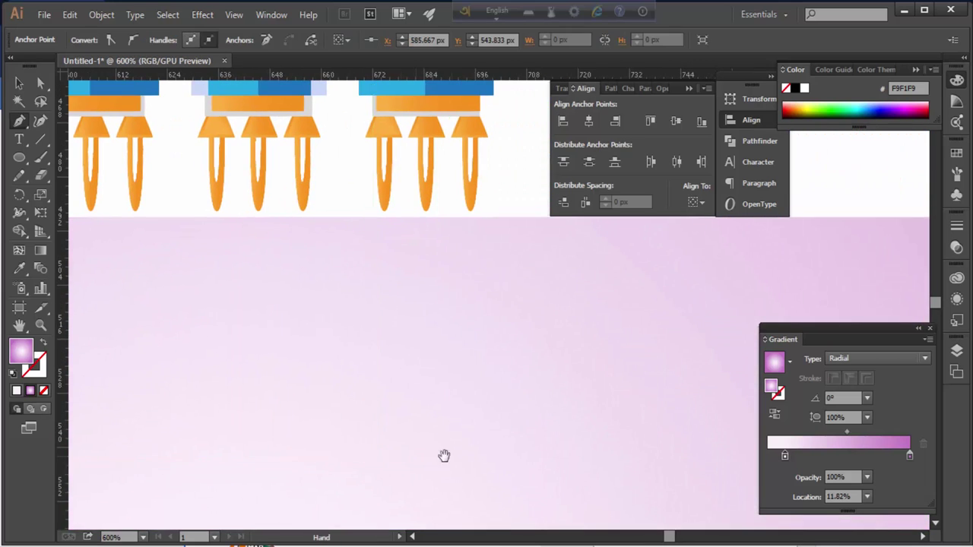
pyautogui.moveTo(443, 456); pyautogui.dragTo(443, 458)
pyautogui.click(544, 465)
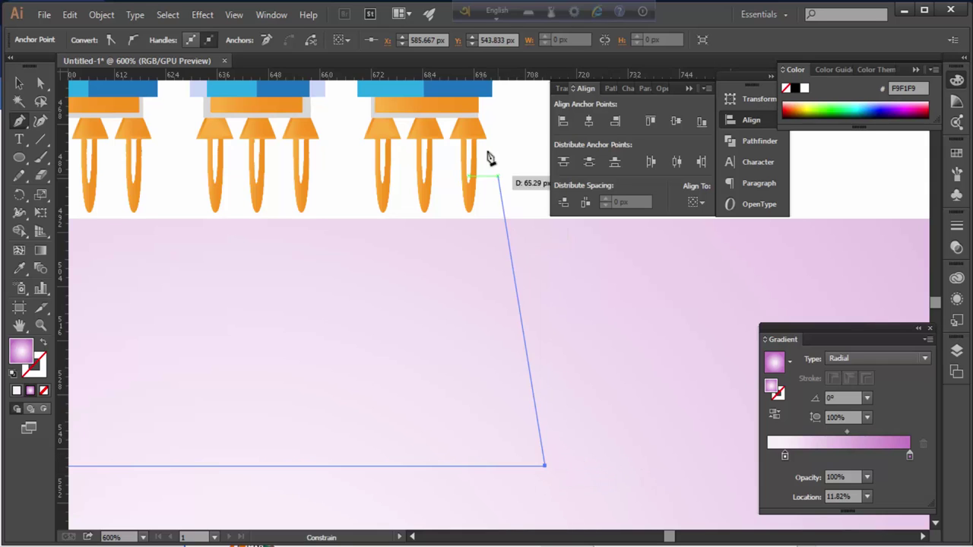
pyautogui.click(456, 137)
pyautogui.moveTo(120, 196); pyautogui.dragTo(312, 238)
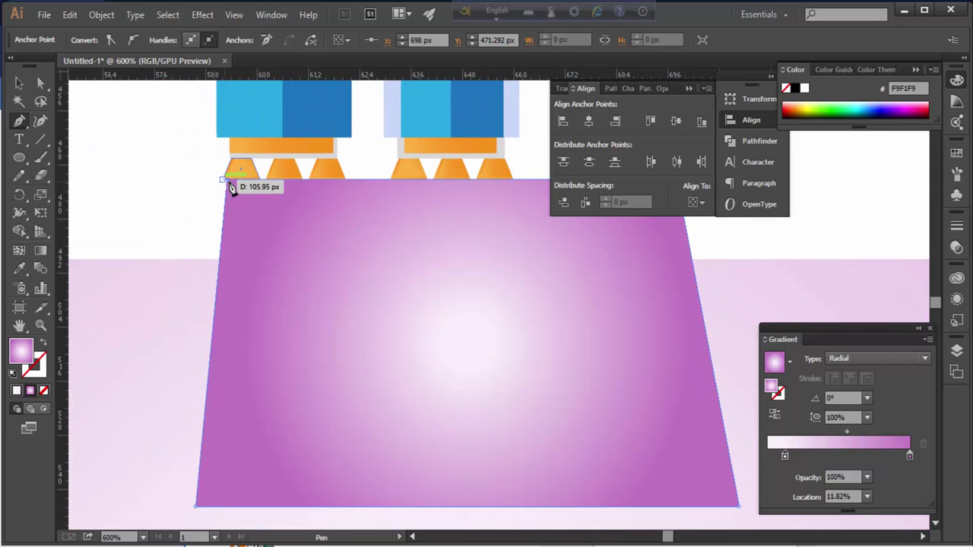
# Fill the trapezoid with solid white #FFFFFF
pyautogui.doubleClick(20, 351)
pyautogui.write('ffffff')
pyautogui.press('Return')
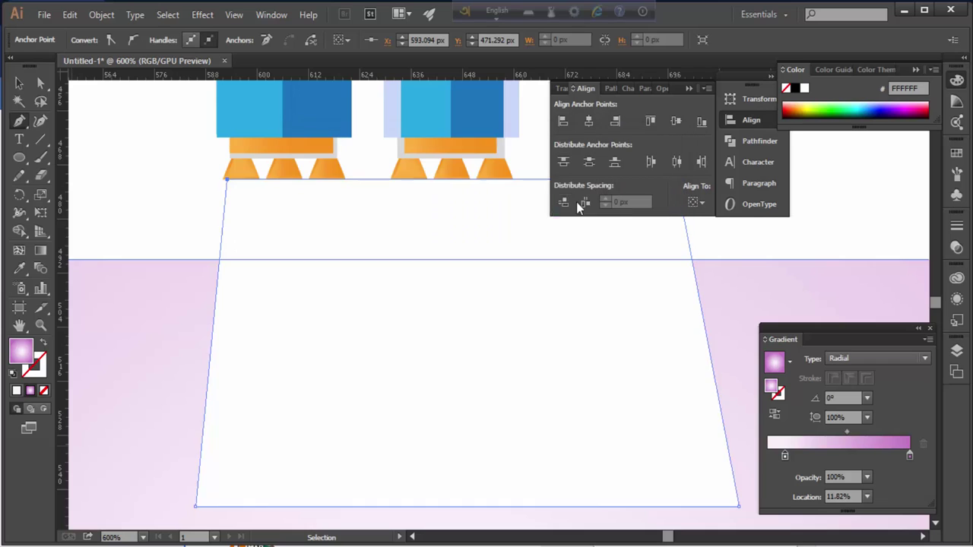
pyautogui.click(19, 83)
pyautogui.click(804, 89)
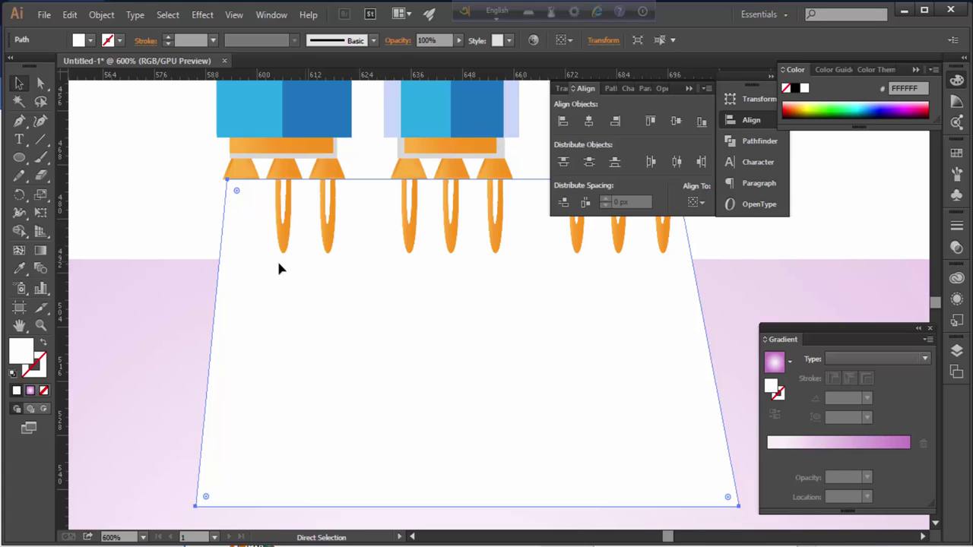
pyautogui.click(152, 251)
# Move the beam's bottom-left anchor outward with Direct Selection
pyautogui.hotkey('ctrl', '-')
pyautogui.hotkey('ctrl', '-')
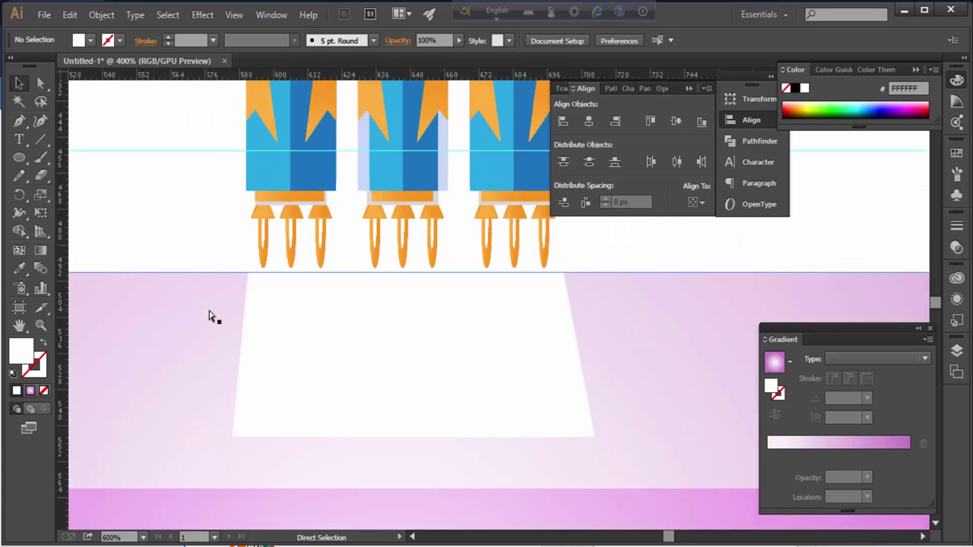
pyautogui.click(378, 402)
pyautogui.press('a')
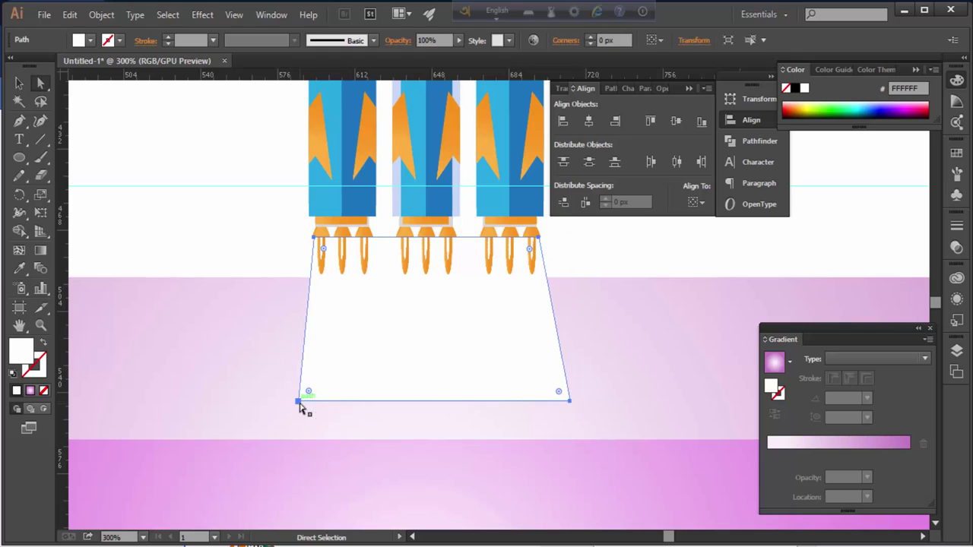
pyautogui.moveTo(302, 402)
pyautogui.mouseDown()
pyautogui.moveTo(316, 408)
pyautogui.moveTo(288, 400)
pyautogui.mouseUp()
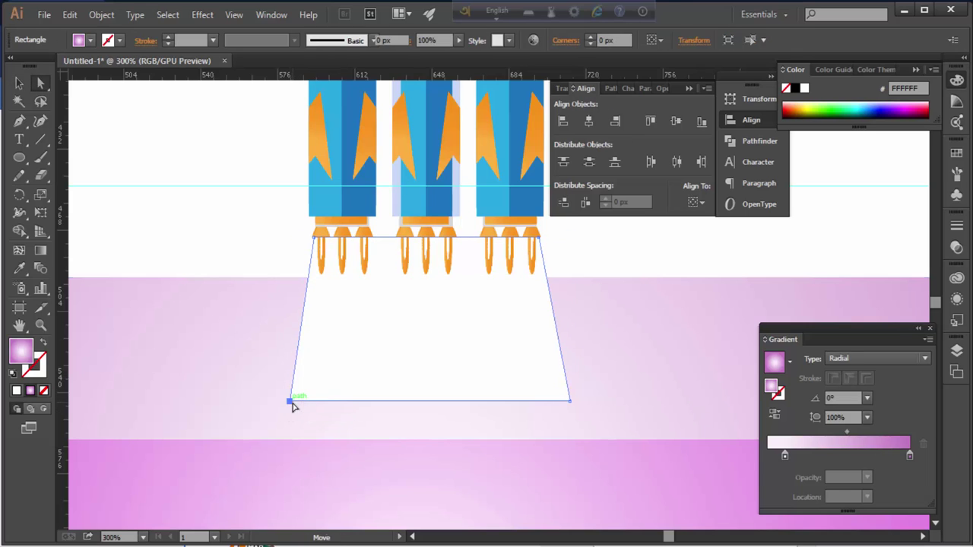
# Raise the pink ground rectangle's bottom edge with Direct Selection
pyautogui.click(637, 409)
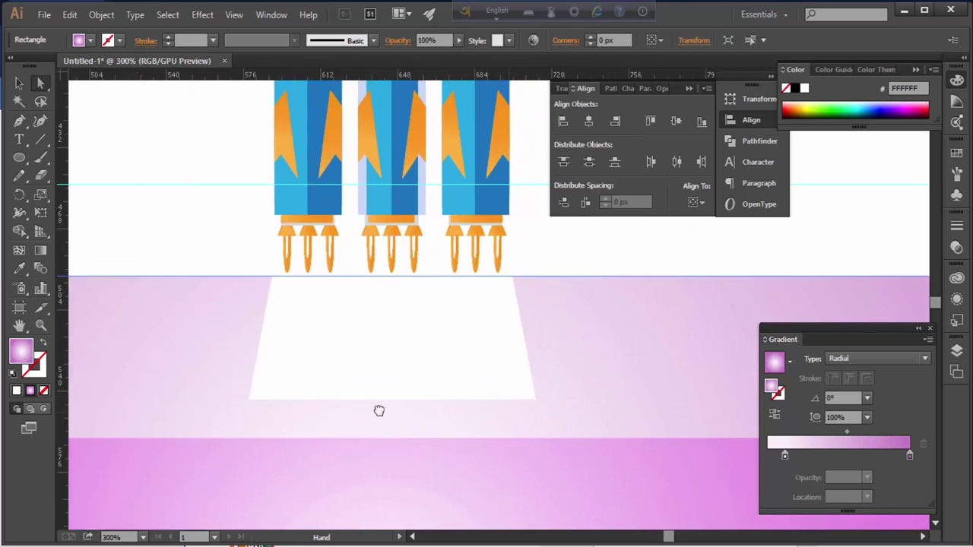
pyautogui.moveTo(379, 408); pyautogui.dragTo(551, 366)
pyautogui.hotkey('ctrl', '0')
pyautogui.press('a')
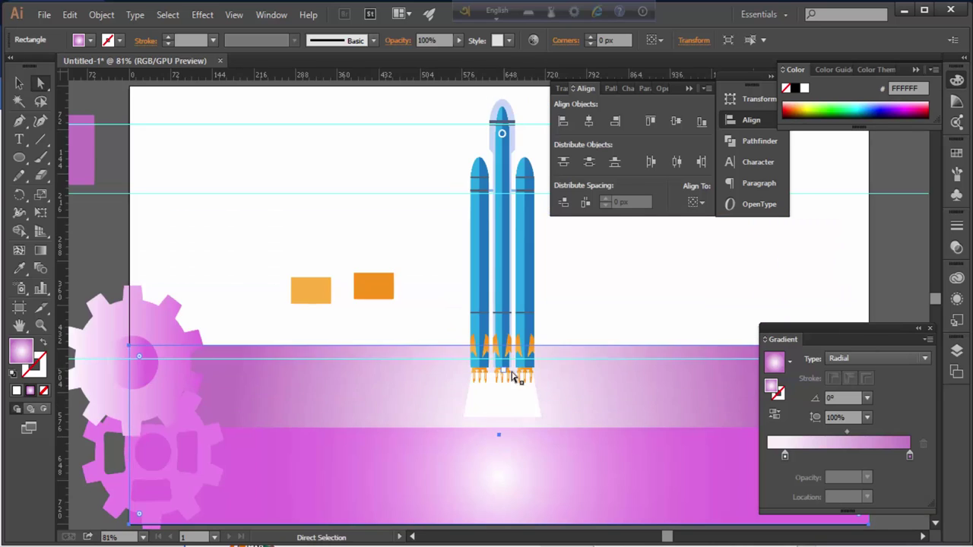
pyautogui.moveTo(500, 432); pyautogui.dragTo(530, 414)
# Draw a circle beside the artboard with the Ellipse tool
pyautogui.hscroll(10, 529, 415)
pyautogui.press('l')
pyautogui.moveTo(325, 218); pyautogui.dragTo(423, 318)
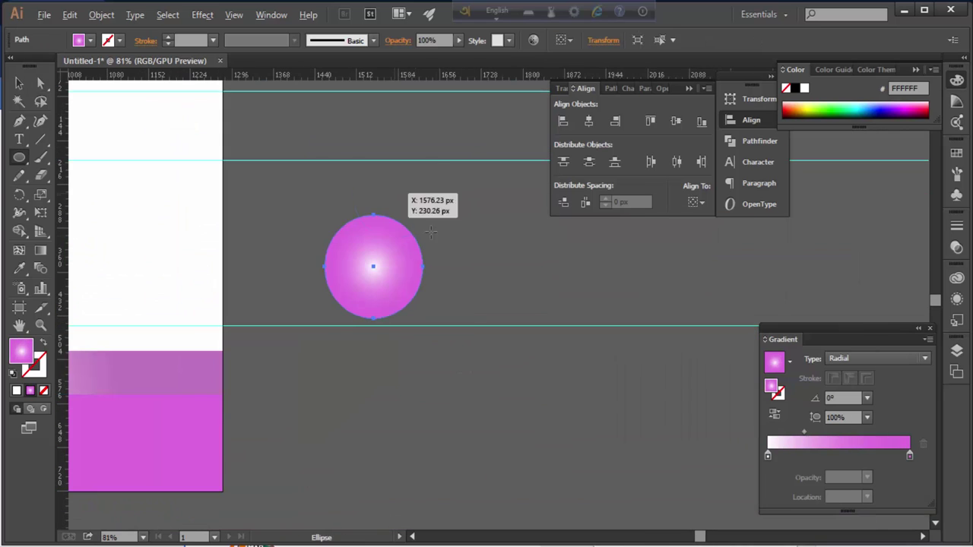
pyautogui.moveTo(351, 150); pyautogui.dragTo(437, 238)
pyautogui.hotkey('ctrl', 'z')
pyautogui.hotkey('ctrl', 'z')
pyautogui.moveTo(442, 248); pyautogui.dragTo(442, 247)
pyautogui.hotkey('ctrl', 'z')
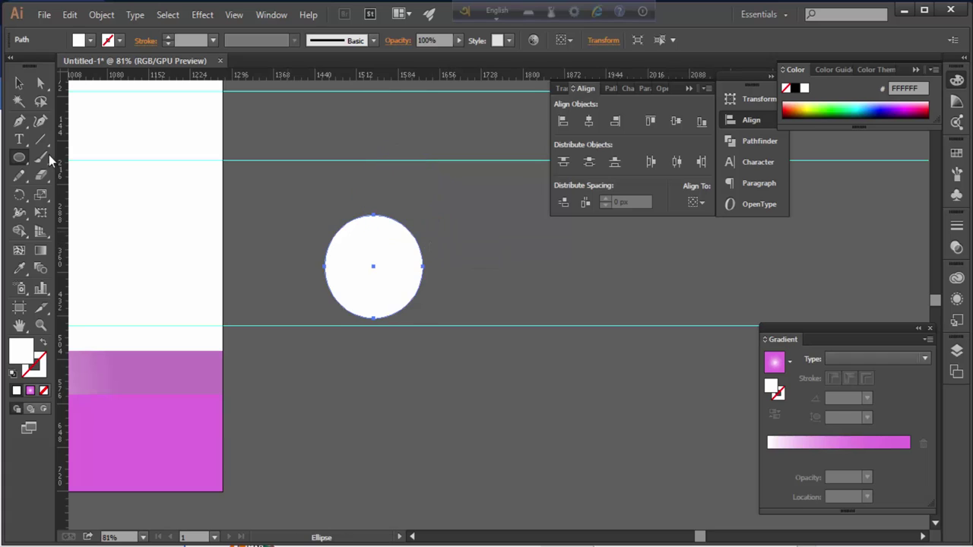
# Alt-drag copies of the circle into a diagonal chain of overlapping circles
pyautogui.moveTo(382, 280)
pyautogui.mouseDown()
pyautogui.moveTo(441, 251)
pyautogui.moveTo(446, 260)
pyautogui.moveTo(465, 241)
pyautogui.mouseUp()
pyautogui.moveTo(410, 258)
pyautogui.mouseDown()
pyautogui.moveTo(471, 258)
pyautogui.moveTo(377, 305)
pyautogui.moveTo(424, 308)
pyautogui.mouseUp()
pyautogui.hscroll(-4, 424, 309)
pyautogui.hscroll(-3, 462, 310)
pyautogui.hscroll(2, 462, 322)
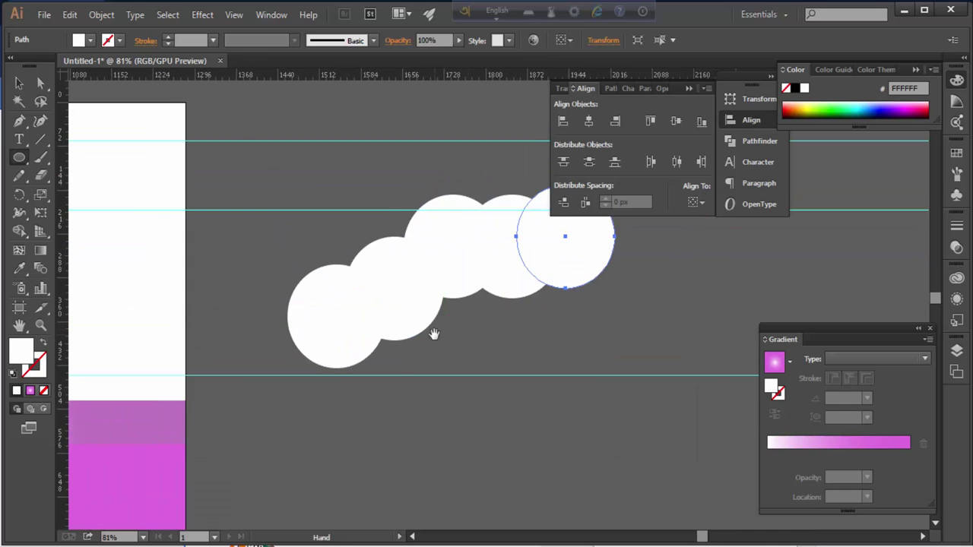
pyautogui.hscroll(-3, 434, 332)
pyautogui.moveTo(460, 370); pyautogui.dragTo(347, 408)
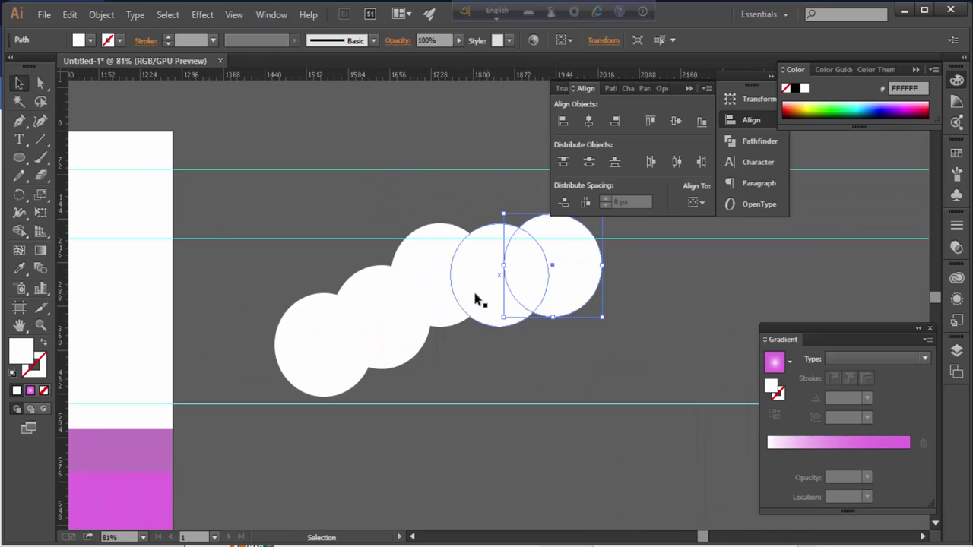
pyautogui.click(573, 330)
# Tighten the chain and unite the five circles into one cloud shape
pyautogui.scroll(1, 532, 319)
pyautogui.hscroll(1, 531, 319)
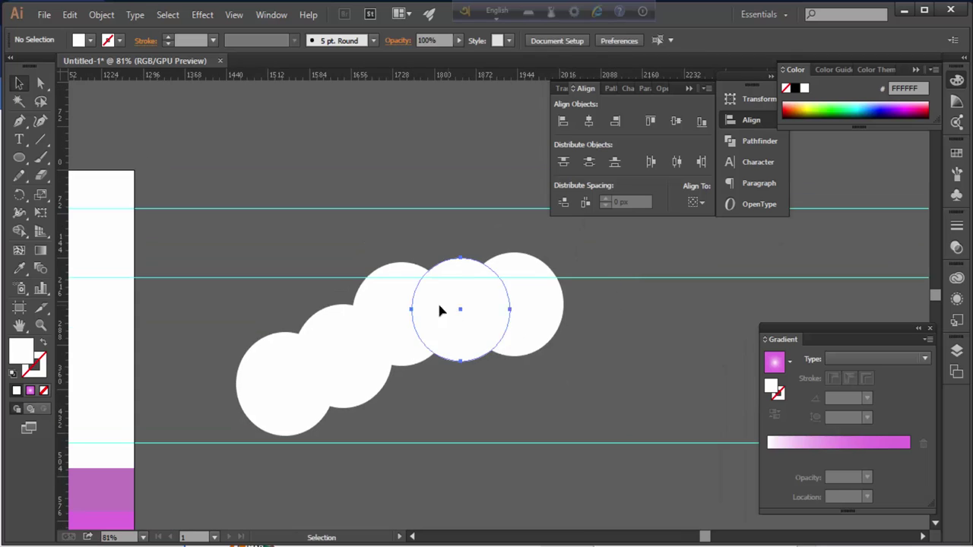
pyautogui.moveTo(441, 310); pyautogui.dragTo(495, 325)
pyautogui.moveTo(600, 267); pyautogui.dragTo(304, 428)
pyautogui.click(759, 141)
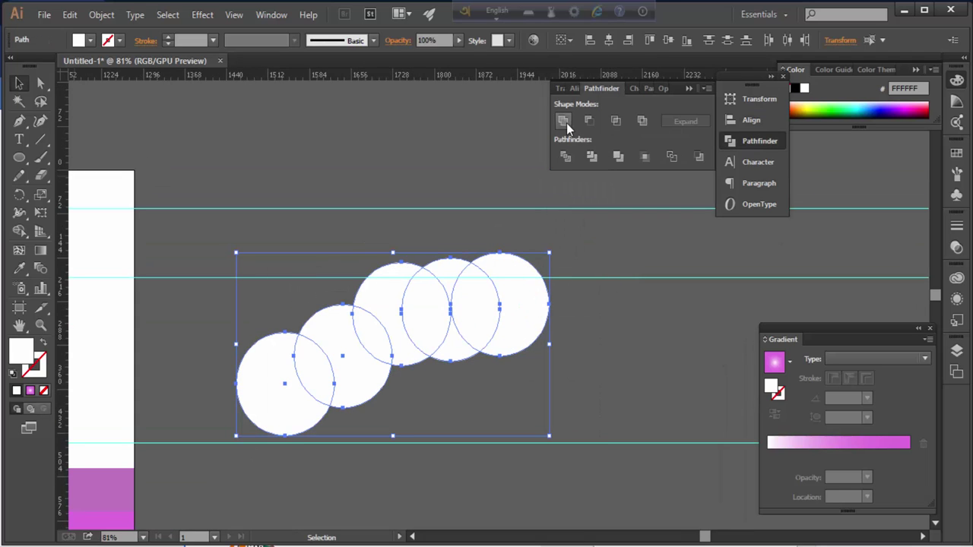
pyautogui.click(563, 120)
# Move the cloud onto the pink ground, shrink it and place it at the lower left
pyautogui.hscroll(-3, 532, 304)
pyautogui.hscroll(-2, 608, 304)
pyautogui.moveTo(683, 234); pyautogui.dragTo(551, 338)
pyautogui.hscroll(-5, 551, 338)
pyautogui.moveTo(341, 375)
pyautogui.mouseDown()
pyautogui.moveTo(445, 482)
pyautogui.moveTo(395, 453)
pyautogui.mouseUp()
pyautogui.moveTo(360, 392)
pyautogui.mouseDown()
pyautogui.moveTo(372, 370)
pyautogui.moveTo(333, 399)
pyautogui.mouseUp()
pyautogui.click(452, 453)
pyautogui.hscroll(-2, 453, 452)
pyautogui.hscroll(5, 452, 451)
pyautogui.scroll(1, 453, 451)
pyautogui.hscroll(-1, 529, 376)
pyautogui.hscroll(-3, 416, 387)
pyautogui.scroll(-1, 417, 388)
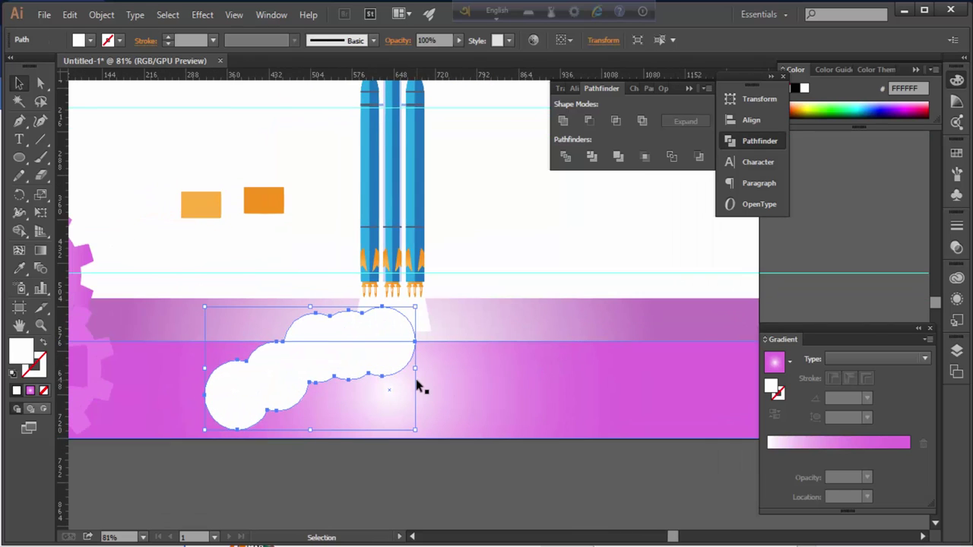
# Make a mirrored copy of the cloud and move it to the right
pyautogui.rightClick(383, 367)
pyautogui.click(562, 372)
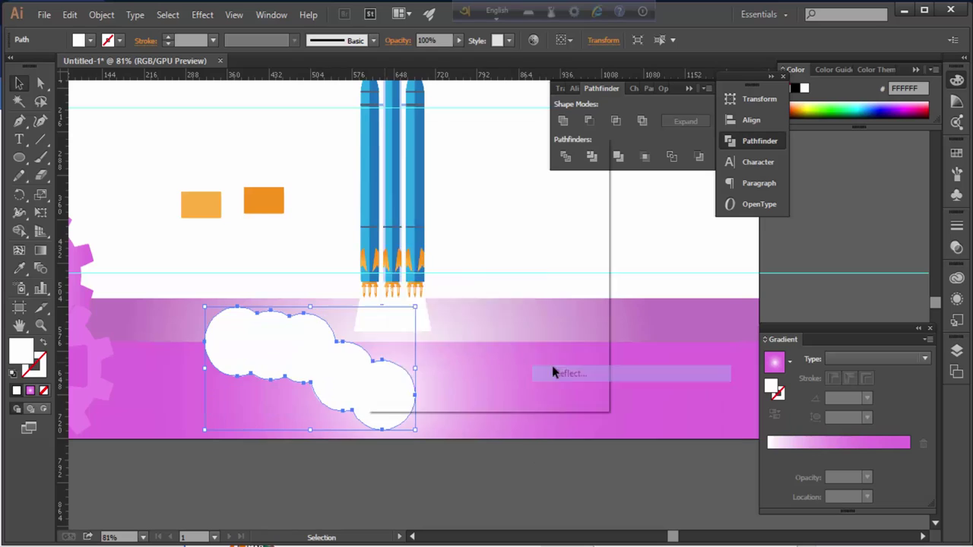
pyautogui.click(427, 376)
pyautogui.moveTo(382, 365); pyautogui.dragTo(554, 373)
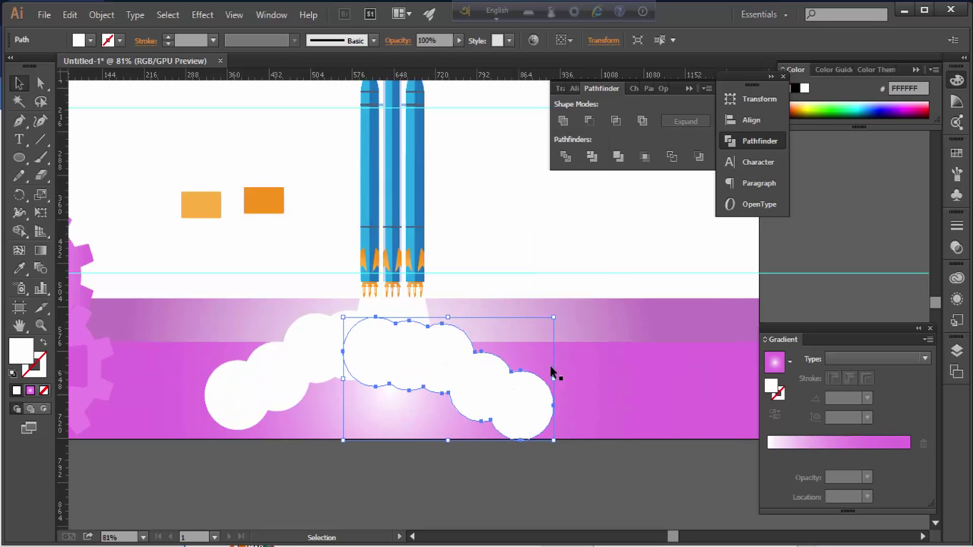
pyautogui.click(477, 363)
pyautogui.click(501, 391)
pyautogui.click(534, 367)
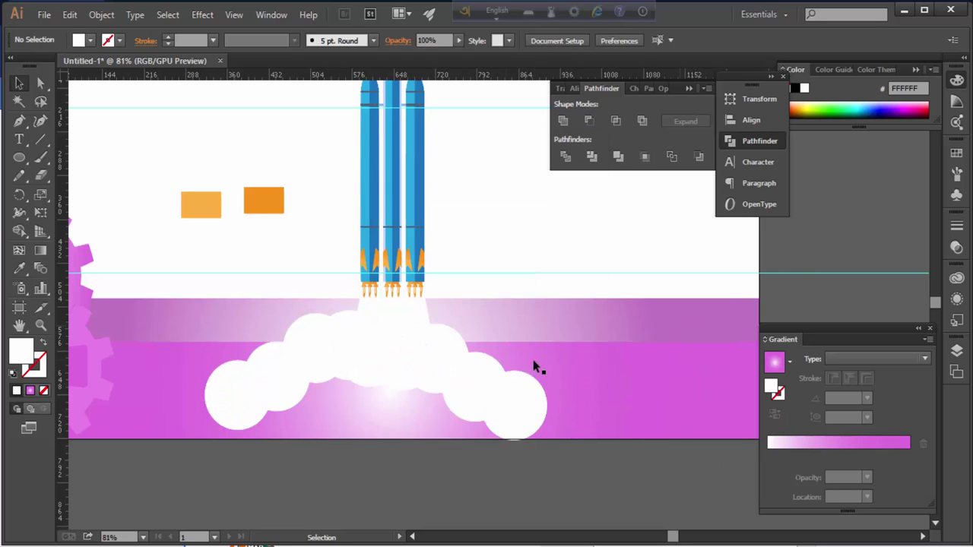
pyautogui.scroll(-2, 497, 440)
pyautogui.moveTo(499, 432)
pyautogui.mouseDown()
pyautogui.moveTo(482, 453)
pyautogui.moveTo(378, 482)
pyautogui.mouseUp()
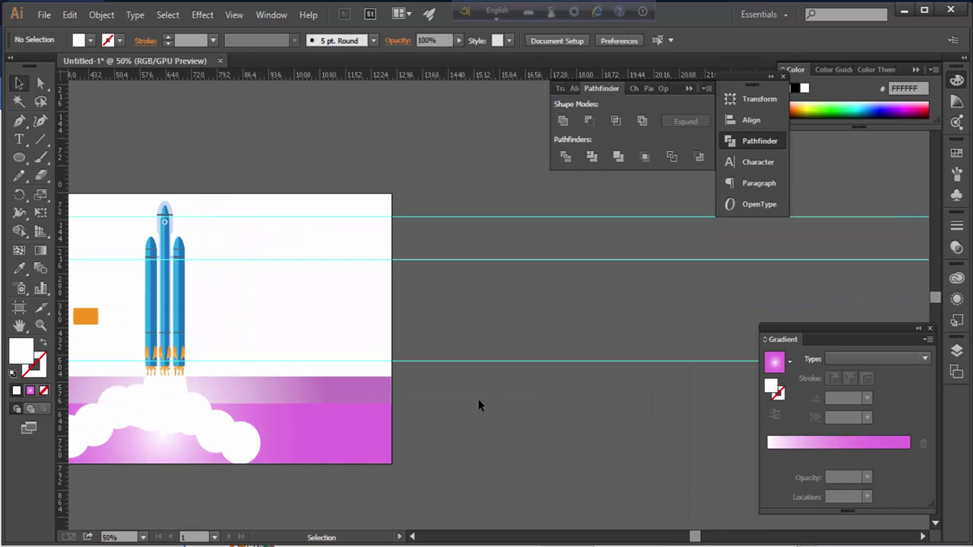
# Draw a circle and Alt-drag copies into a rising chain to the right
pyautogui.moveTo(502, 311); pyautogui.dragTo(535, 344)
pyautogui.hotkey('ctrl', '+')
pyautogui.hotkey('ctrl', '+')
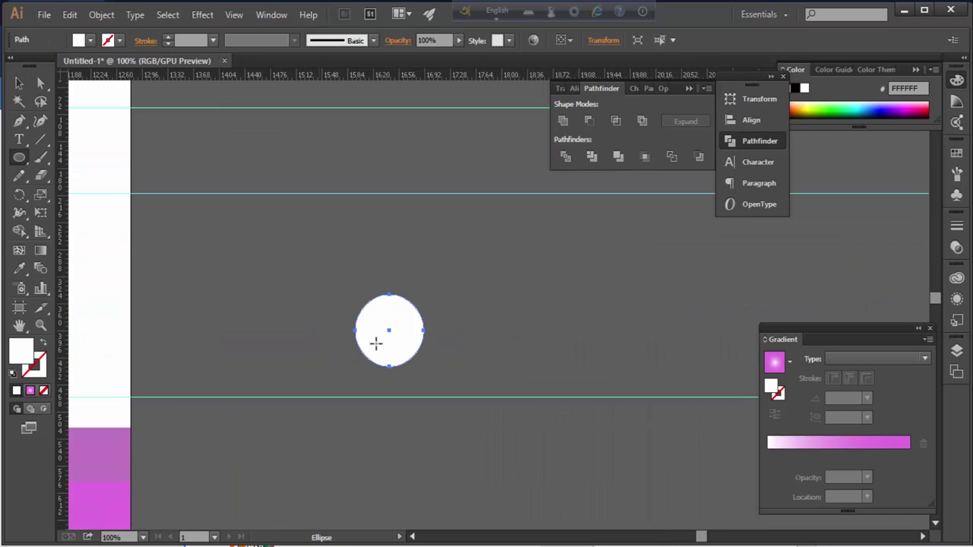
pyautogui.moveTo(389, 338); pyautogui.dragTo(521, 319)
pyautogui.moveTo(514, 319); pyautogui.dragTo(554, 326)
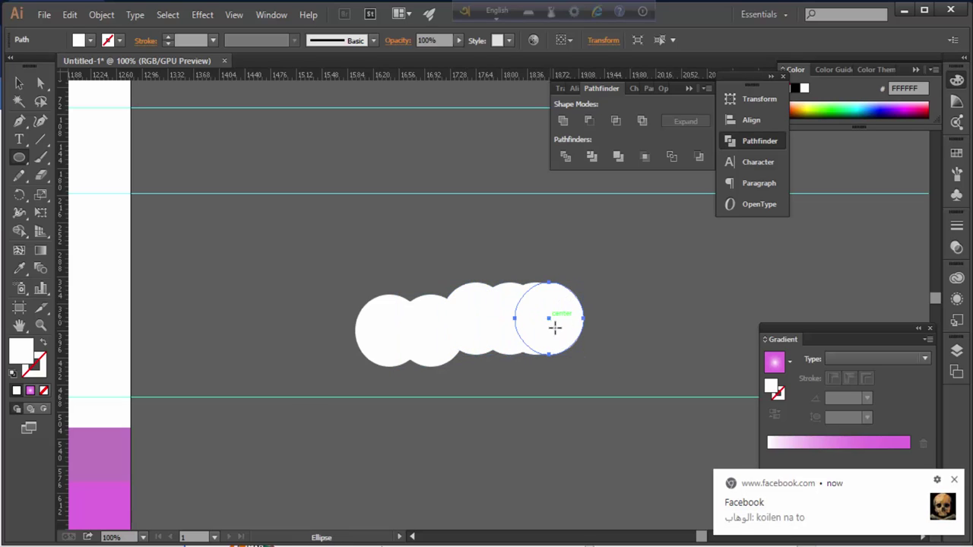
pyautogui.click(955, 481)
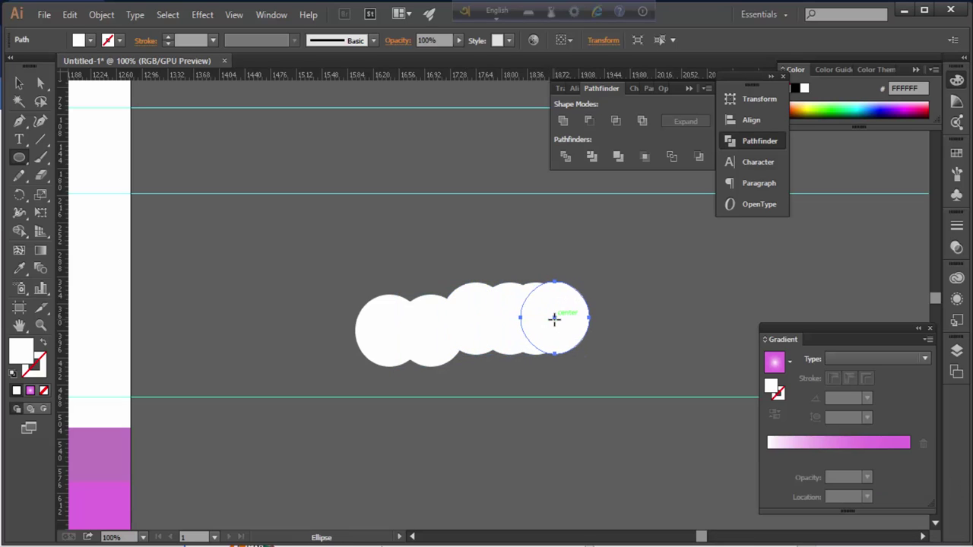
pyautogui.moveTo(571, 322)
pyautogui.mouseDown()
pyautogui.moveTo(631, 295)
pyautogui.moveTo(676, 294)
pyautogui.moveTo(570, 335)
pyautogui.moveTo(434, 335)
pyautogui.moveTo(575, 334)
pyautogui.mouseUp()
pyautogui.moveTo(619, 335); pyautogui.dragTo(702, 328)
# Unite the circles into one shape, then move and tilt it onto the white cloud
pyautogui.hotkey('ctrl', 'a')
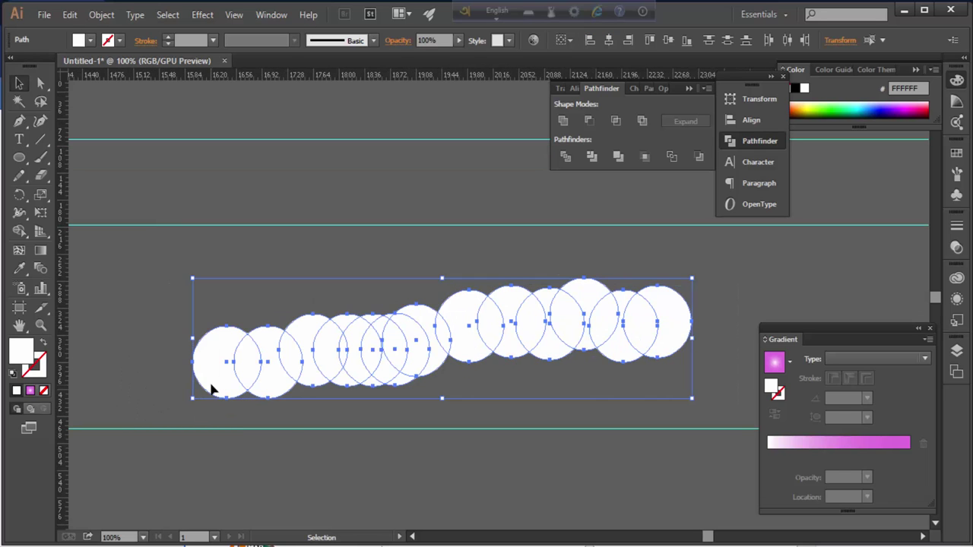
pyautogui.click(562, 120)
pyautogui.moveTo(440, 341)
pyautogui.mouseDown()
pyautogui.moveTo(512, 371)
pyautogui.moveTo(452, 398)
pyautogui.mouseUp()
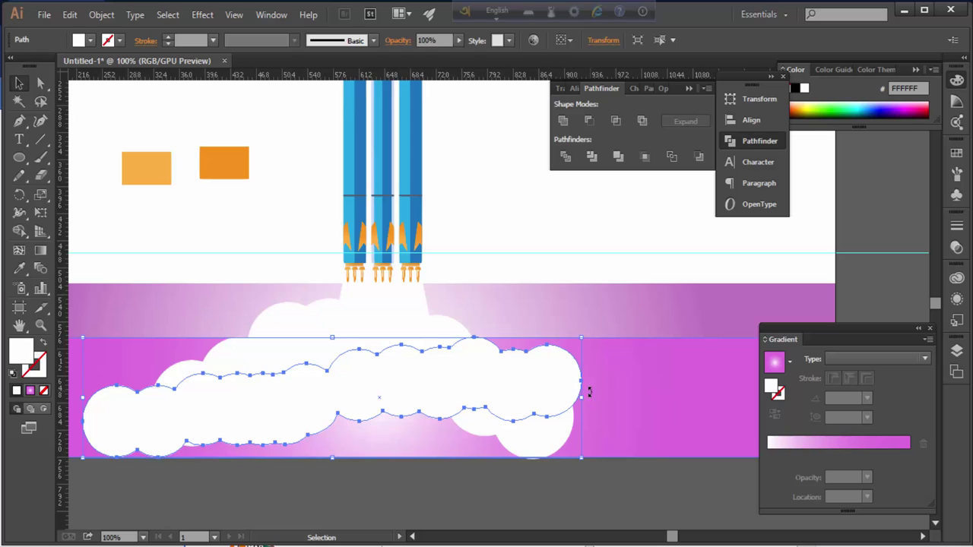
pyautogui.moveTo(589, 391); pyautogui.dragTo(600, 410)
pyautogui.moveTo(422, 401); pyautogui.dragTo(424, 407)
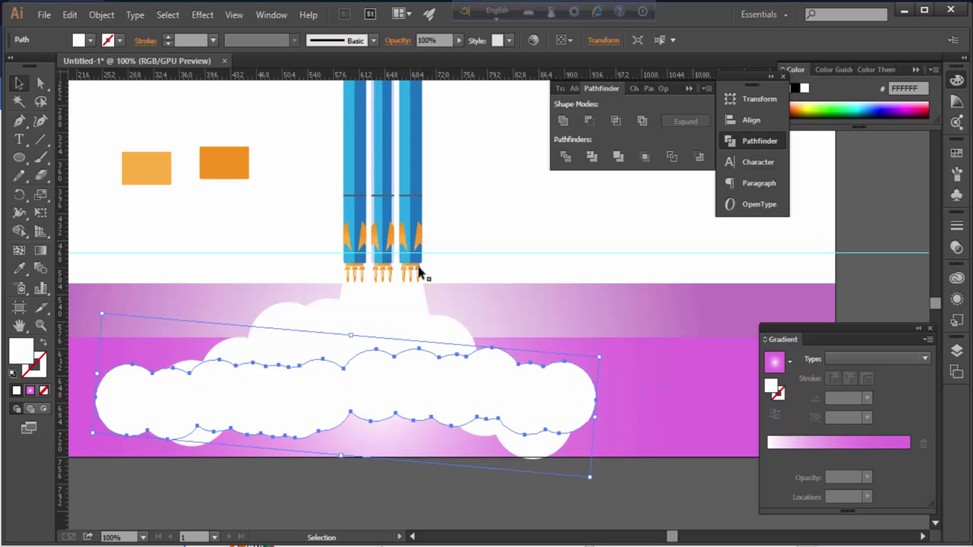
# Eyedropper the rocket's blue onto the new cloud and slightly resize the white cloud
pyautogui.press('i')
pyautogui.click(358, 206)
pyautogui.press('v')
pyautogui.click(522, 462)
pyautogui.click(454, 458)
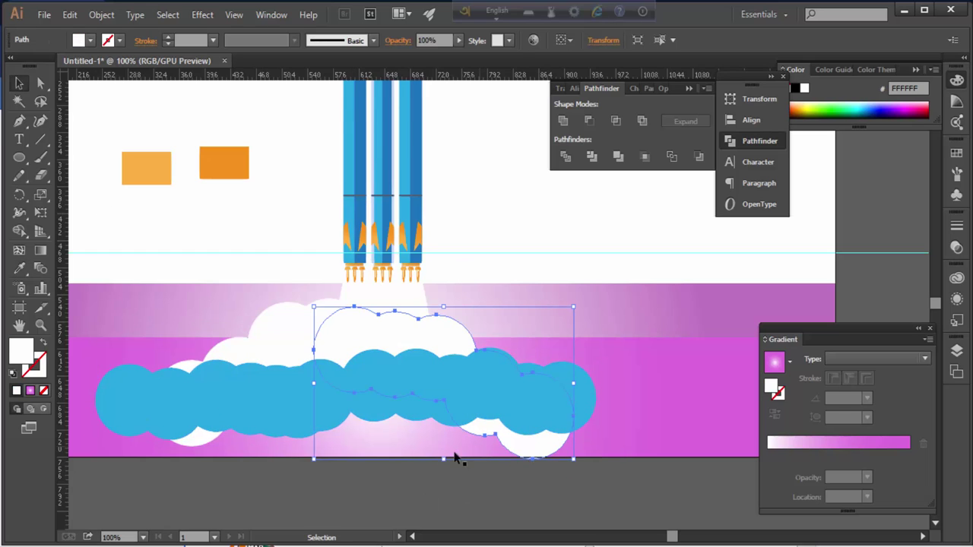
pyautogui.moveTo(454, 458); pyautogui.dragTo(456, 463)
pyautogui.click(489, 477)
pyautogui.scroll(-2, 545, 436)
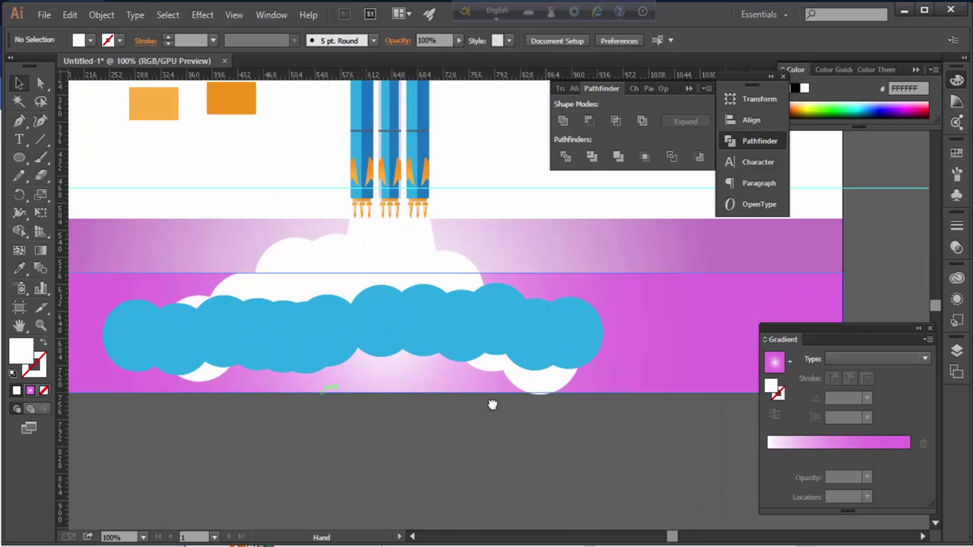
pyautogui.moveTo(541, 130); pyautogui.dragTo(130, 193)
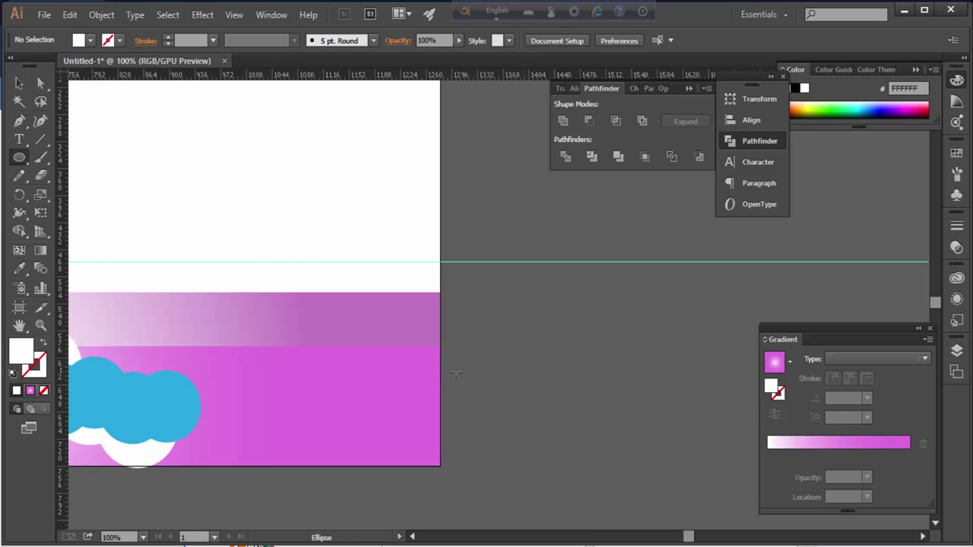
# Draw a white circle and copies along the light-blue cloud's lower edge
pyautogui.hscroll(-10, 454, 372)
pyautogui.scroll(-2, 329, 430)
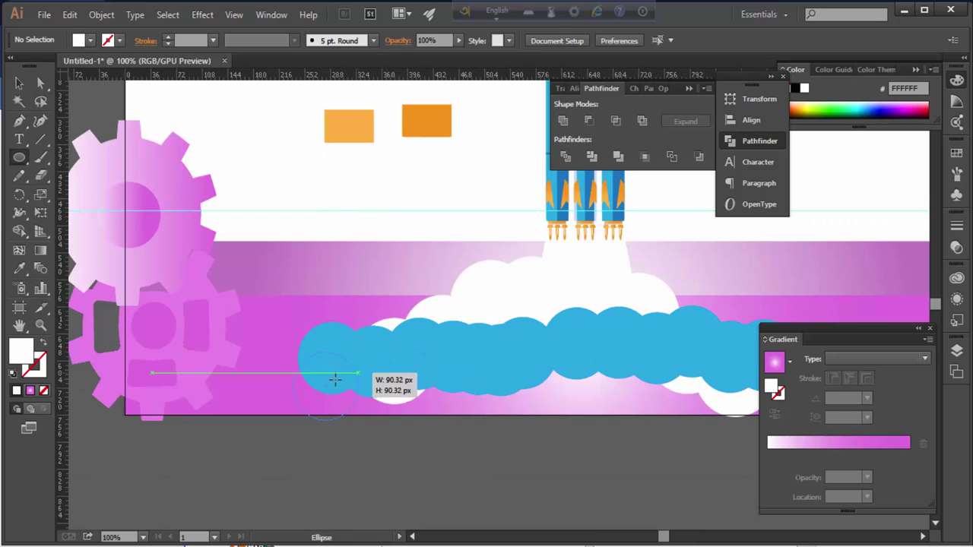
pyautogui.moveTo(430, 378); pyautogui.dragTo(267, 354)
pyautogui.moveTo(302, 394)
pyautogui.mouseDown()
pyautogui.moveTo(352, 383)
pyautogui.moveTo(391, 412)
pyautogui.moveTo(475, 443)
pyautogui.moveTo(573, 416)
pyautogui.mouseUp()
pyautogui.moveTo(573, 416)
pyautogui.mouseDown()
pyautogui.moveTo(651, 398)
pyautogui.moveTo(539, 404)
pyautogui.moveTo(491, 427)
pyautogui.moveTo(610, 428)
pyautogui.moveTo(497, 428)
pyautogui.moveTo(520, 430)
pyautogui.mouseUp()
pyautogui.hotkey('ctrl', '-')
pyautogui.hotkey('ctrl', '-')
# Unite the new circles and fill them with the rocket's darker blue via Eyedropper
pyautogui.press('v')
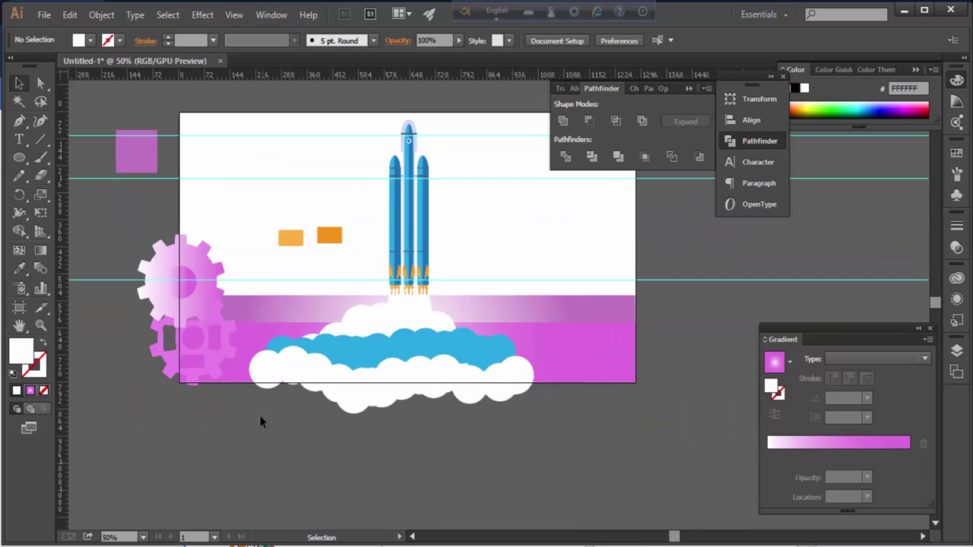
pyautogui.moveTo(259, 415); pyautogui.dragTo(543, 396)
pyautogui.click(563, 120)
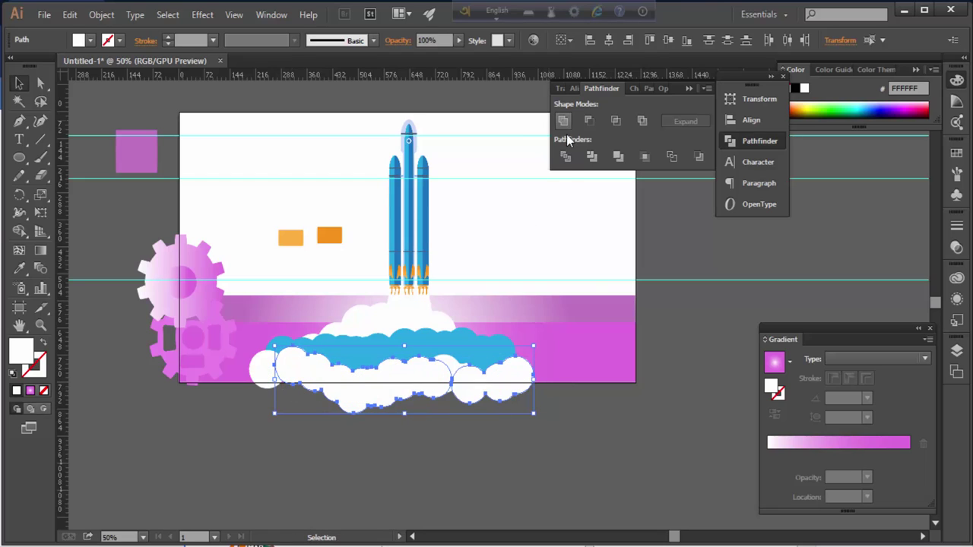
pyautogui.press('i')
pyautogui.click(400, 211)
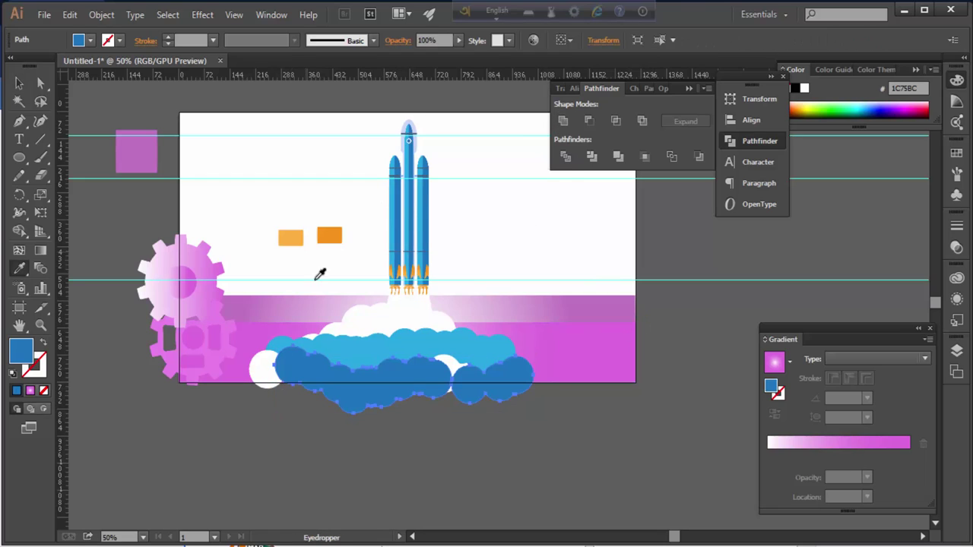
pyautogui.click(459, 369)
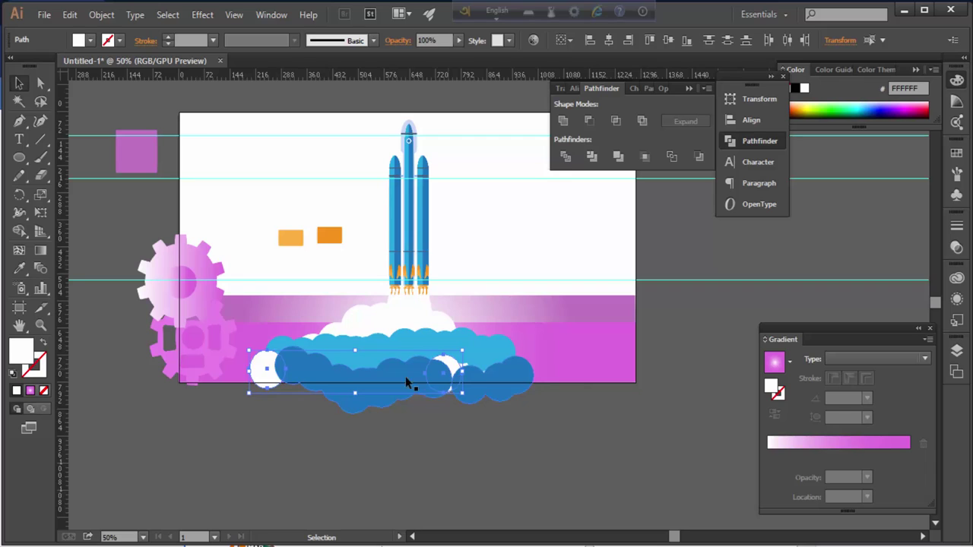
pyautogui.press('i')
pyautogui.click(405, 377)
pyautogui.press('v')
pyautogui.click(473, 394)
# Shift one dark blue circle down and right, then select the pink gear
pyautogui.click(20, 85)
pyautogui.hotkey('ctrl', '1')
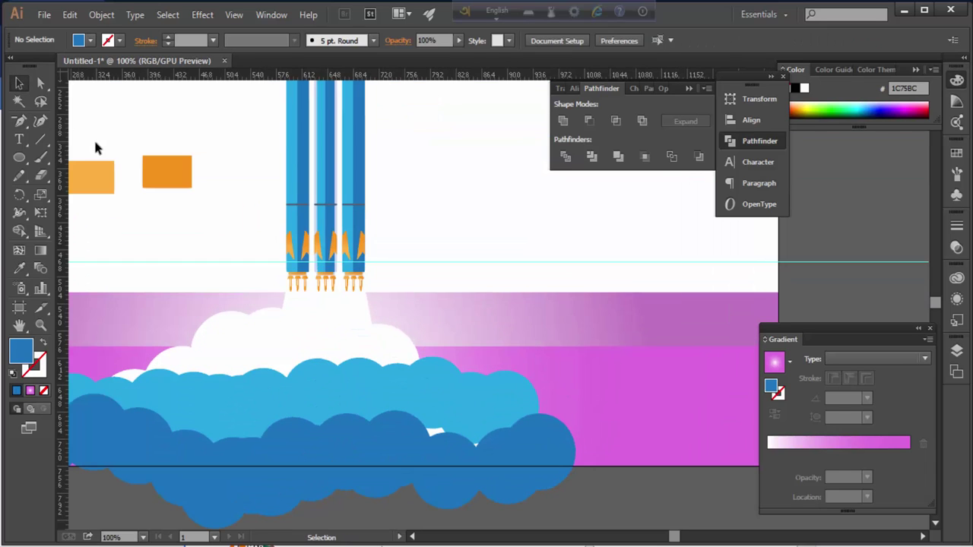
pyautogui.click(416, 428)
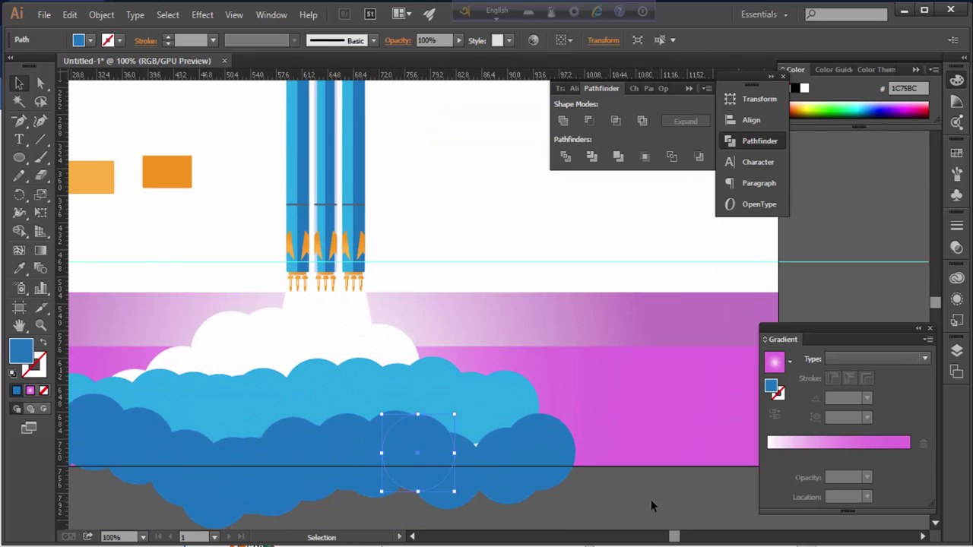
pyautogui.moveTo(434, 429)
pyautogui.mouseDown()
pyautogui.moveTo(477, 451)
pyautogui.moveTo(614, 486)
pyautogui.mouseUp()
pyautogui.click(577, 474)
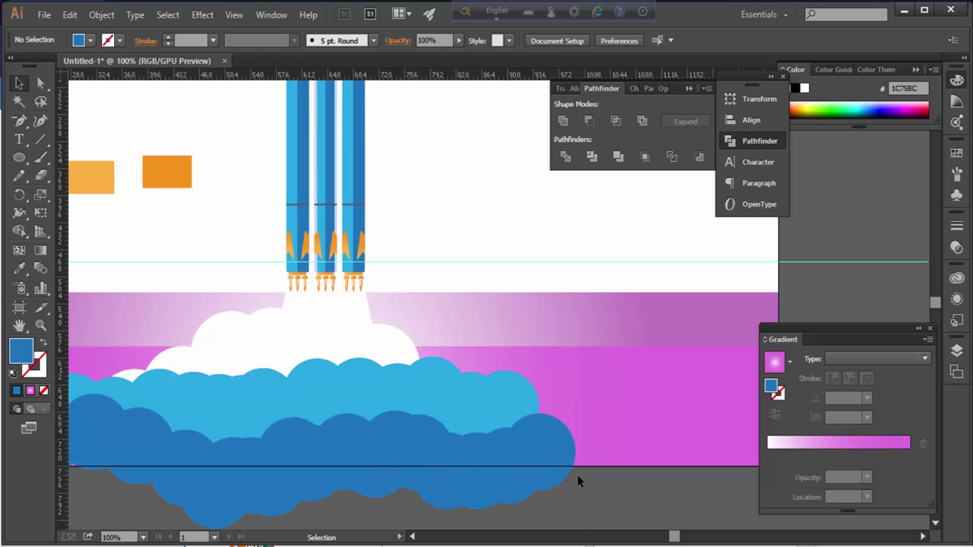
pyautogui.hotkey('ctrl', '-')
pyautogui.hotkey('ctrl', '-')
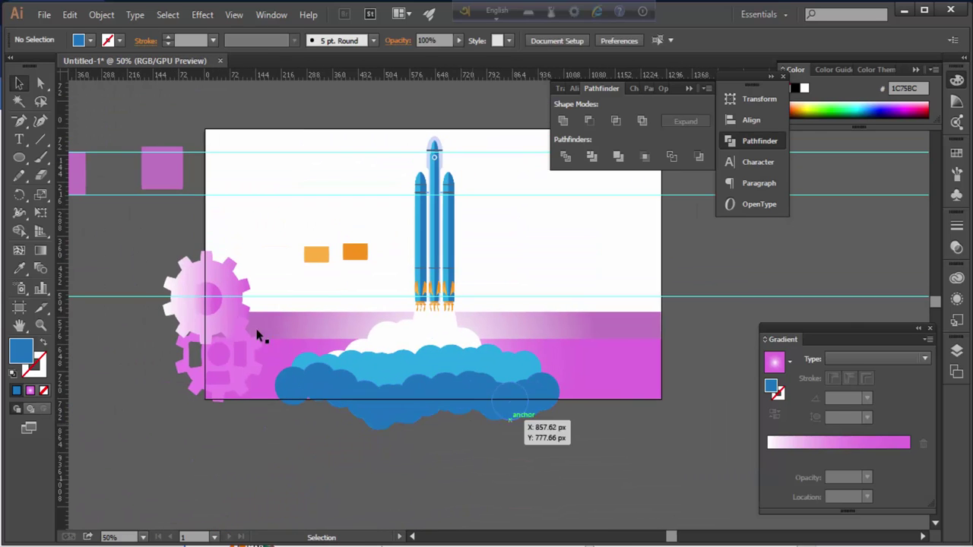
pyautogui.click(236, 306)
# Copy the pink gear to the lower right and bring the copy in front of the cloud
pyautogui.moveTo(234, 304); pyautogui.dragTo(592, 409)
pyautogui.rightClick(578, 384)
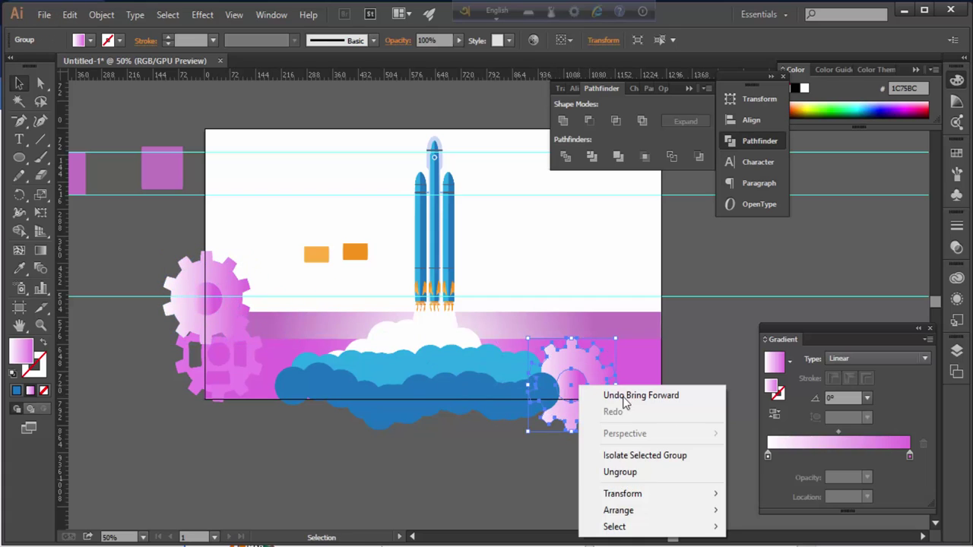
pyautogui.click(771, 392)
pyautogui.click(646, 461)
pyautogui.click(585, 409)
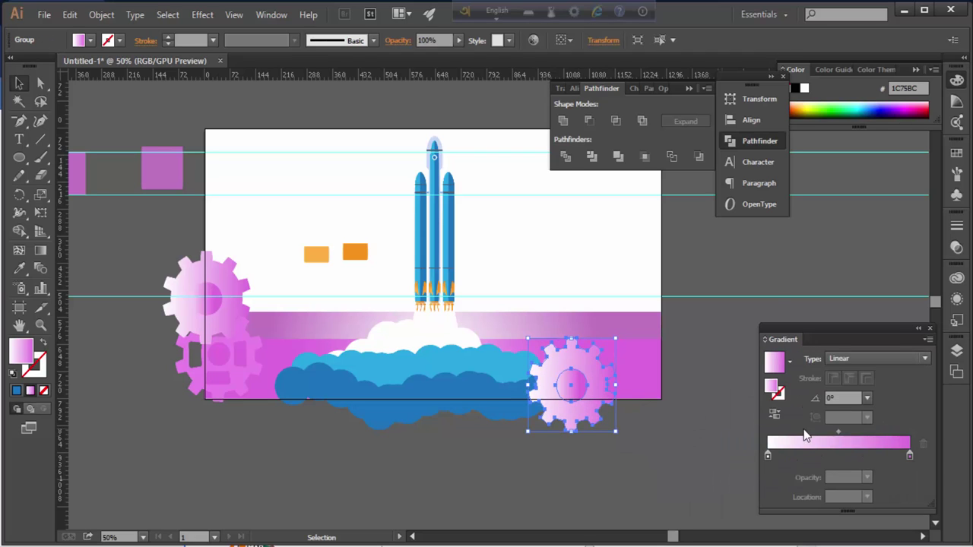
# Set the gear gradient's left colour stop to near-white
pyautogui.click(767, 456)
pyautogui.doubleClick(767, 455)
pyautogui.click(767, 456)
pyautogui.doubleClick(767, 456)
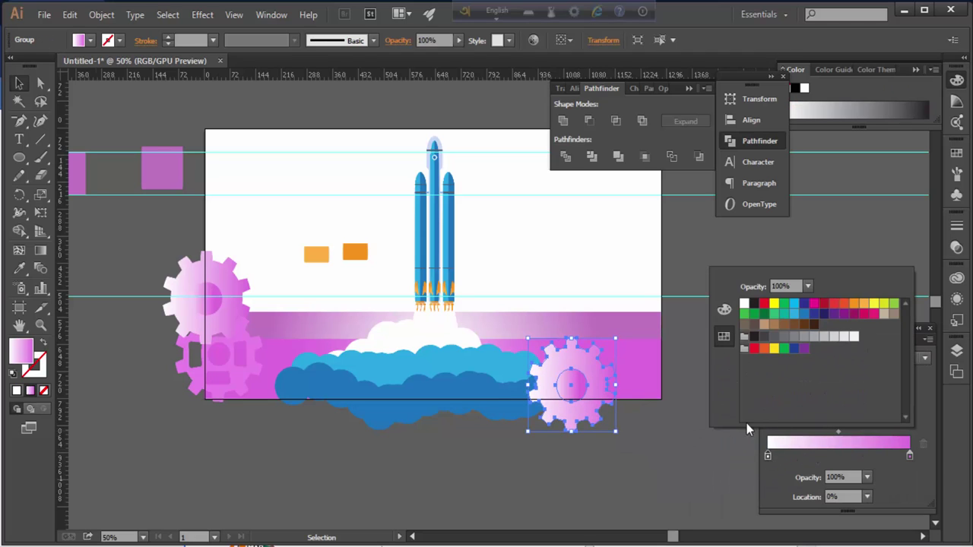
pyautogui.click(775, 415)
pyautogui.click(767, 455)
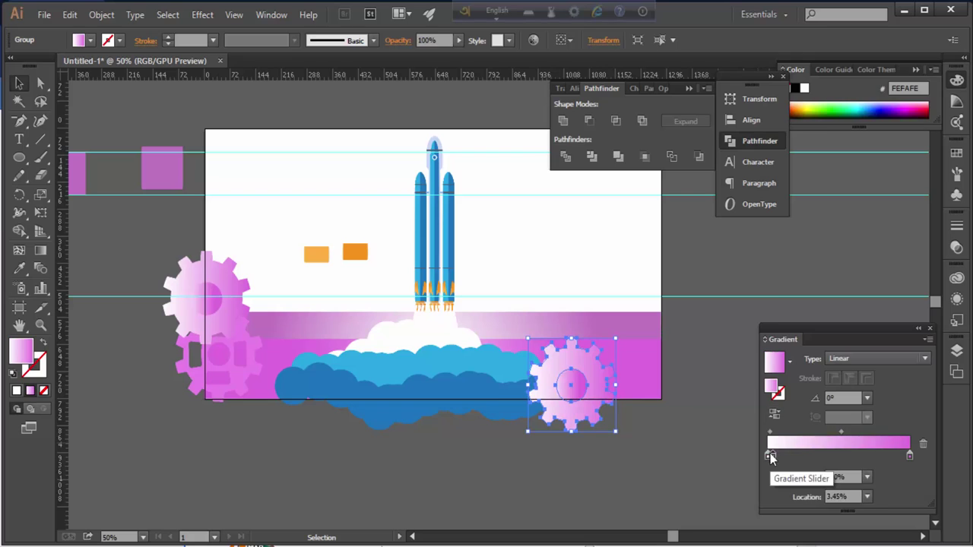
pyautogui.doubleClick(768, 455)
pyautogui.click(747, 388)
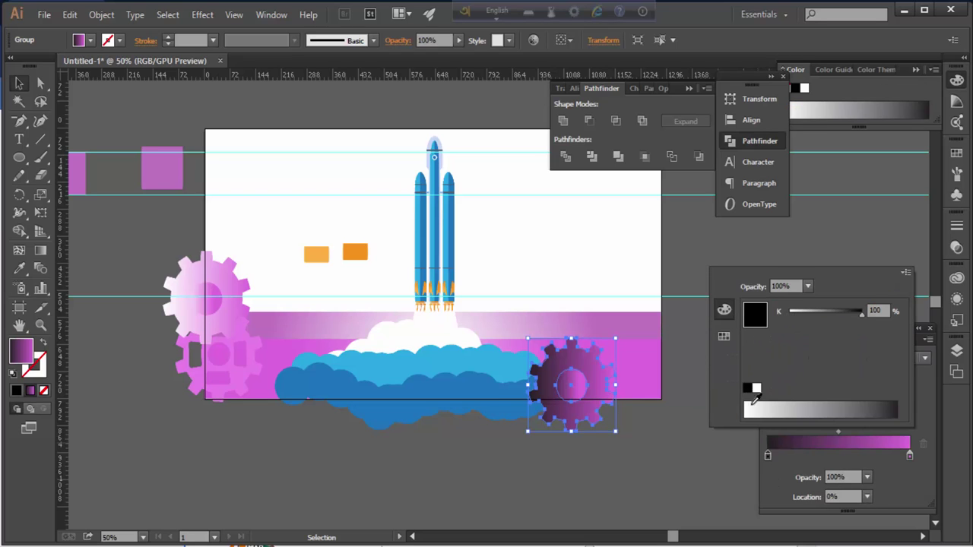
pyautogui.click(752, 403)
pyautogui.click(725, 336)
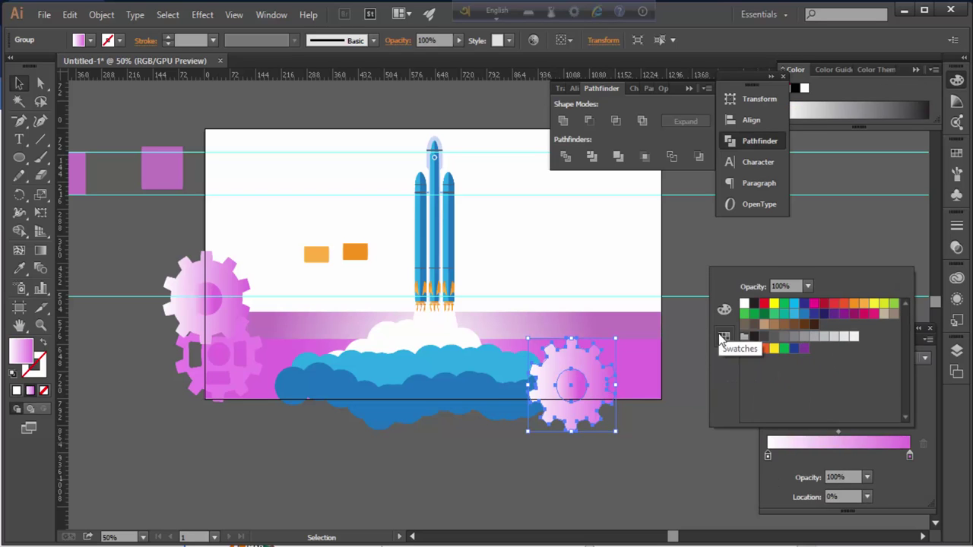
pyautogui.click(769, 470)
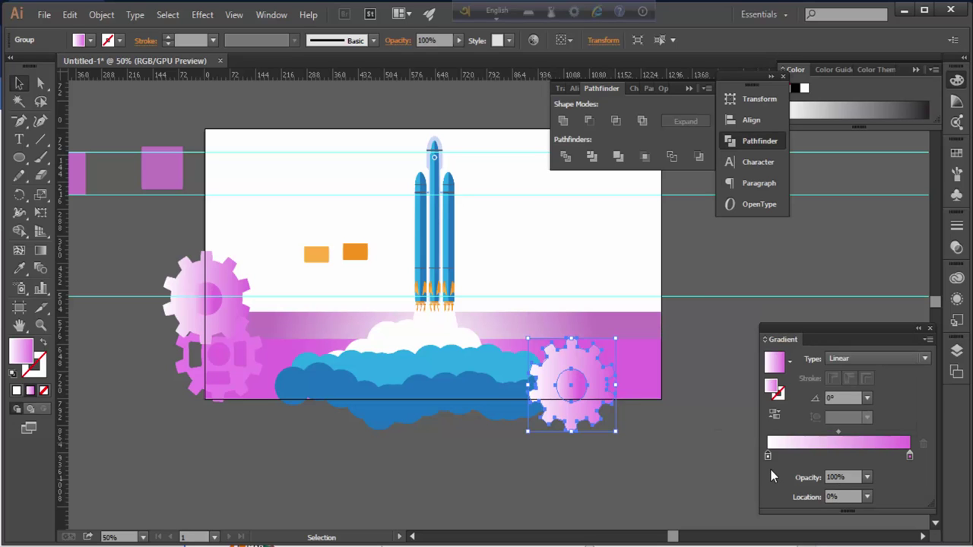
# Slide the left stop to about 67%, ungroup the gear, and shift the midpoint left
pyautogui.moveTo(767, 455); pyautogui.dragTo(863, 456)
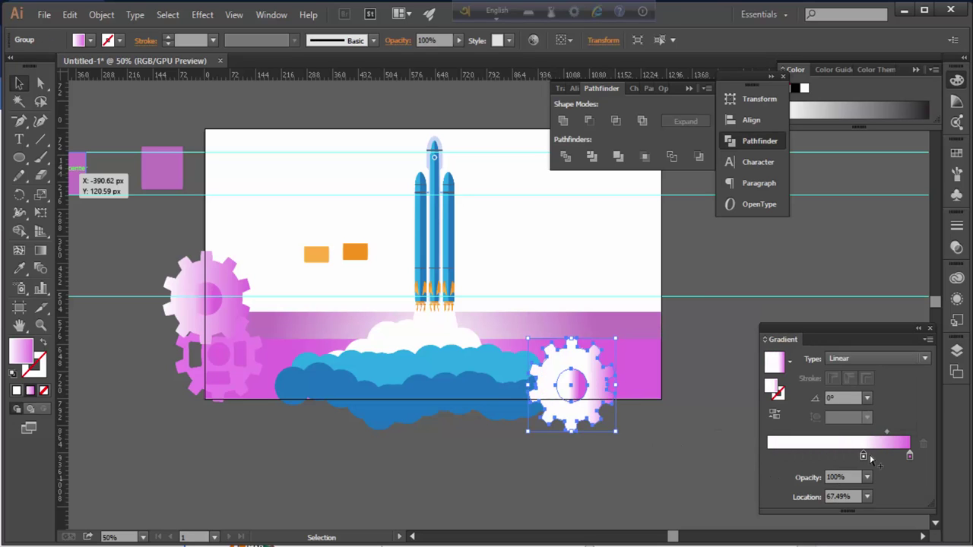
pyautogui.rightClick(576, 402)
pyautogui.click(630, 341)
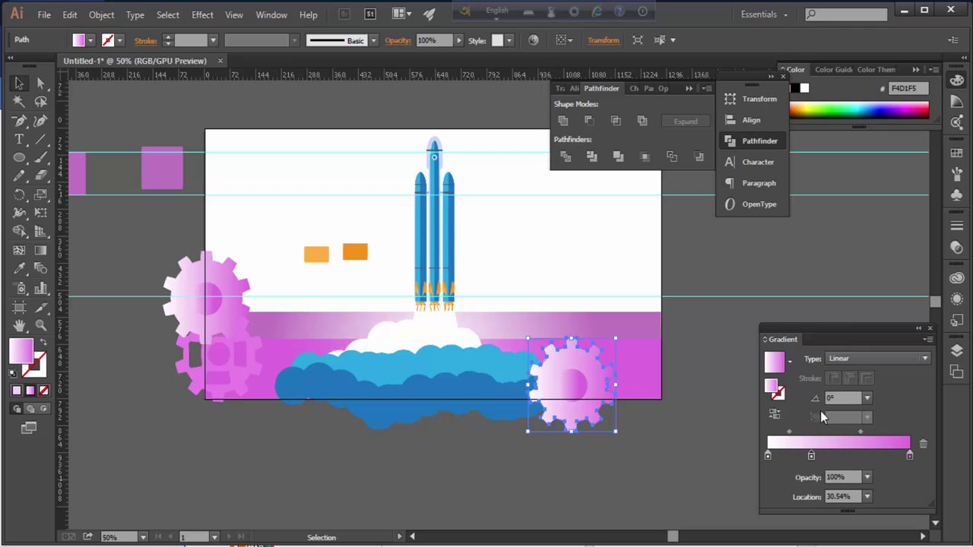
pyautogui.hotkey('ctrl', 'shift', 'a')
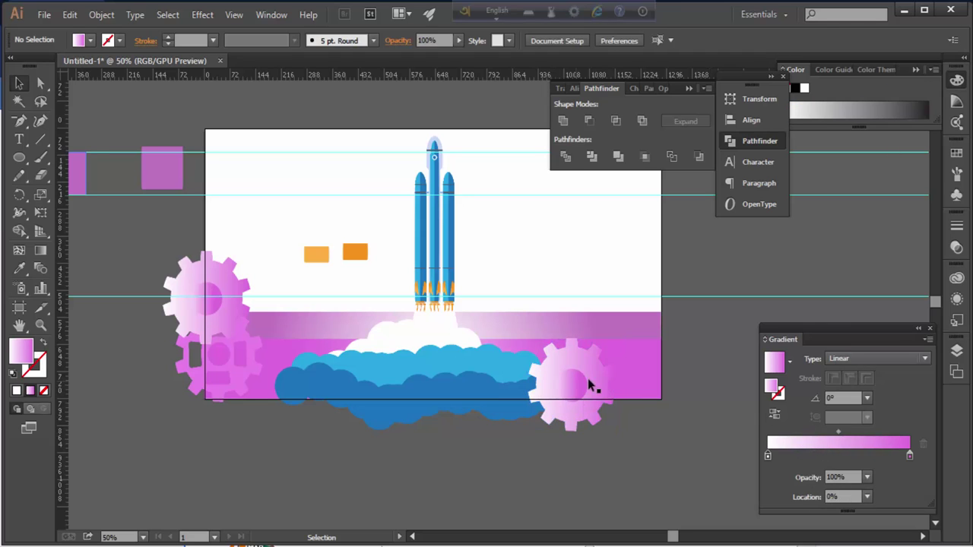
pyautogui.click(583, 391)
pyautogui.moveTo(839, 431); pyautogui.dragTo(808, 431)
# Move the right stop to about 68%, reverse to pink-to-white, and place the left stop near 46%
pyautogui.hotkey('ctrl', 'shift', 'a')
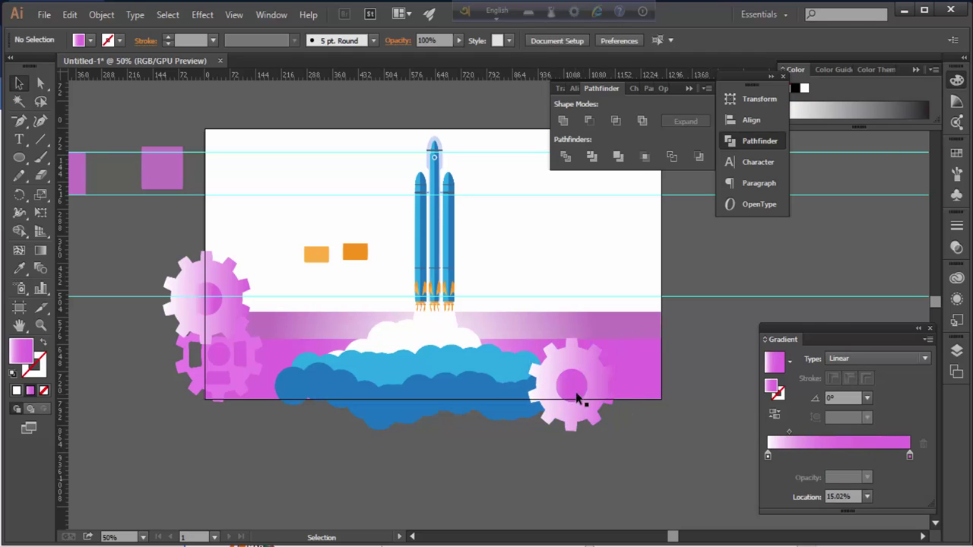
pyautogui.click(577, 393)
pyautogui.hotkey('ctrl', 'shift', 'a')
pyautogui.click(595, 400)
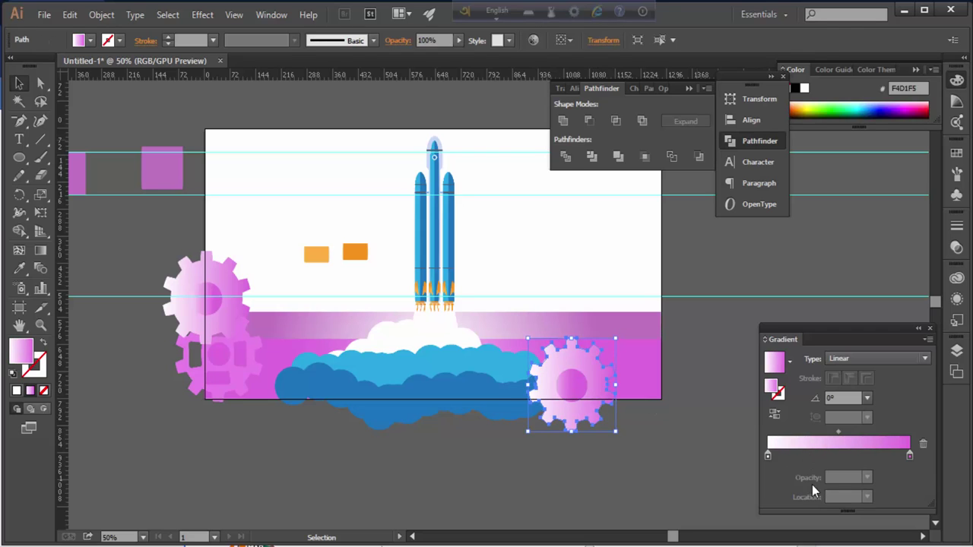
pyautogui.moveTo(909, 455); pyautogui.dragTo(863, 456)
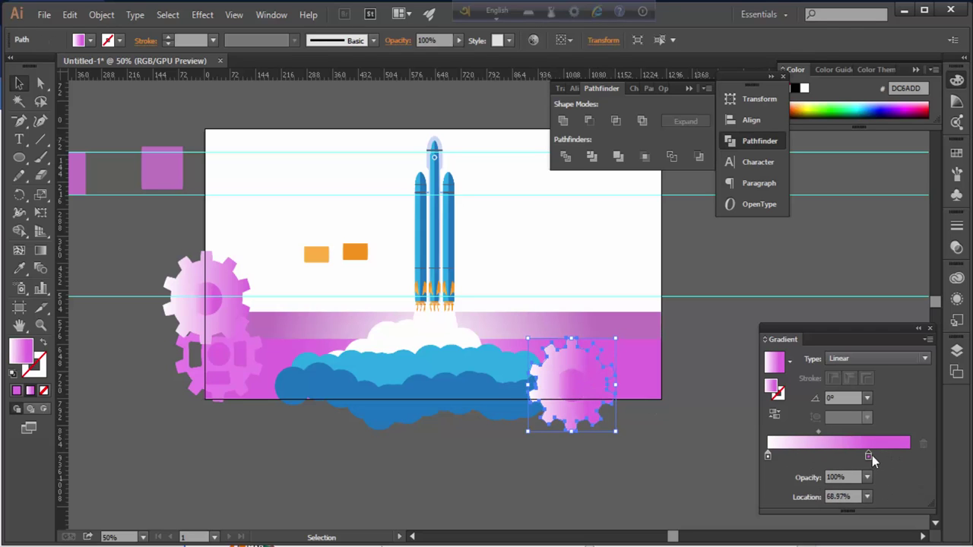
pyautogui.click(775, 414)
pyautogui.moveTo(767, 456)
pyautogui.mouseDown()
pyautogui.moveTo(833, 456)
pyautogui.moveTo(879, 434)
pyautogui.mouseUp()
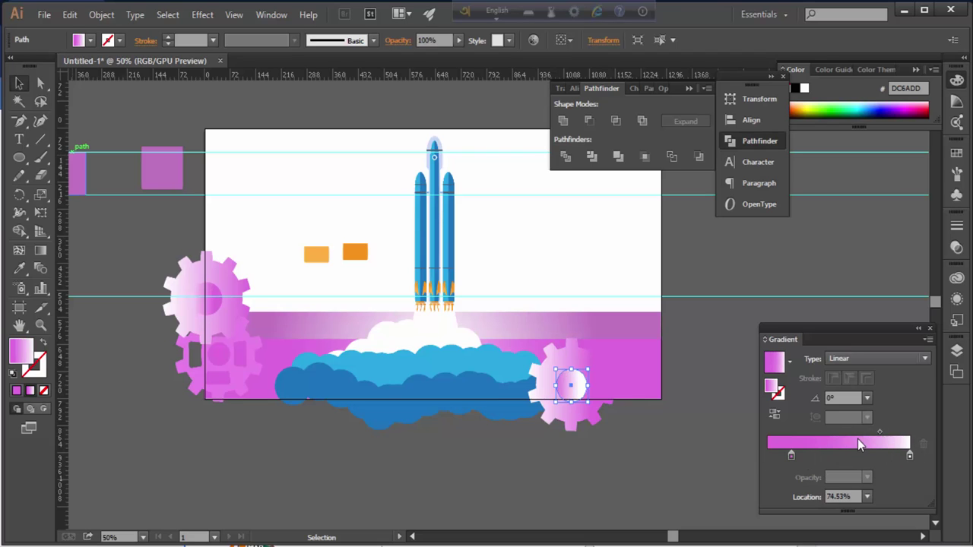
# Fill the pink ground band with purple and raise its top edge slightly
pyautogui.click(653, 438)
pyautogui.click(485, 342)
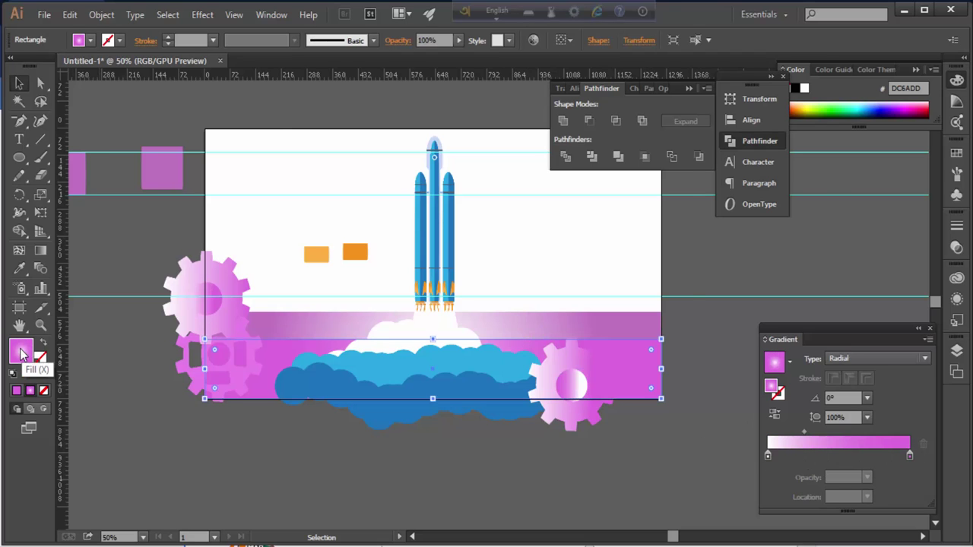
pyautogui.doubleClick(22, 354)
pyautogui.moveTo(509, 250); pyautogui.dragTo(510, 234)
pyautogui.click(456, 202)
pyautogui.click(639, 185)
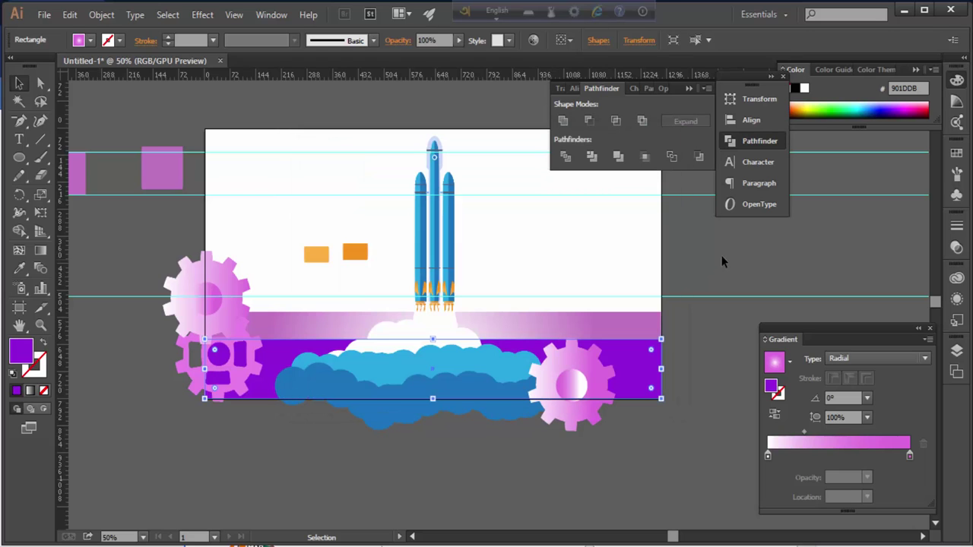
pyautogui.click(688, 319)
pyautogui.click(592, 372)
pyautogui.moveTo(433, 339); pyautogui.dragTo(432, 332)
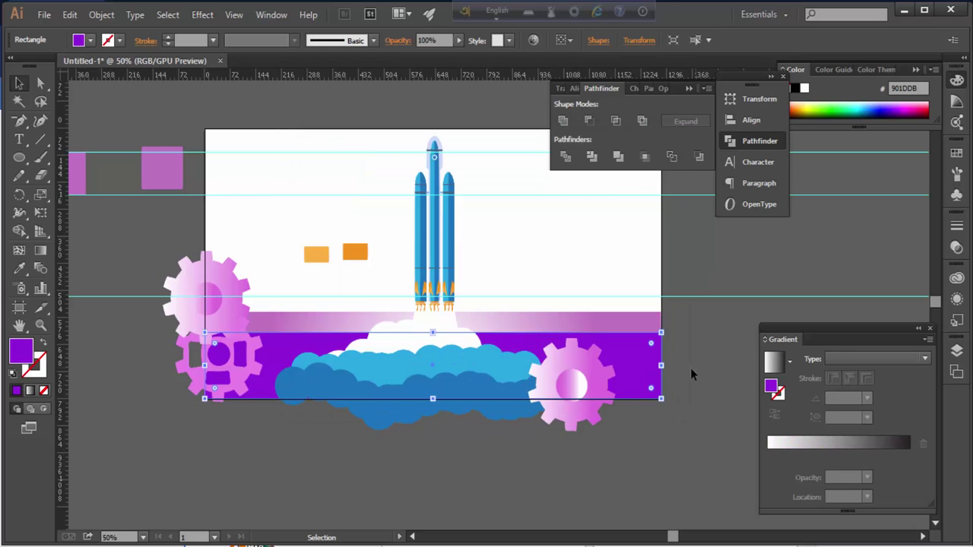
# Give the band a radial white-to-purple gradient and dismiss the audio-device prompts
pyautogui.click(873, 443)
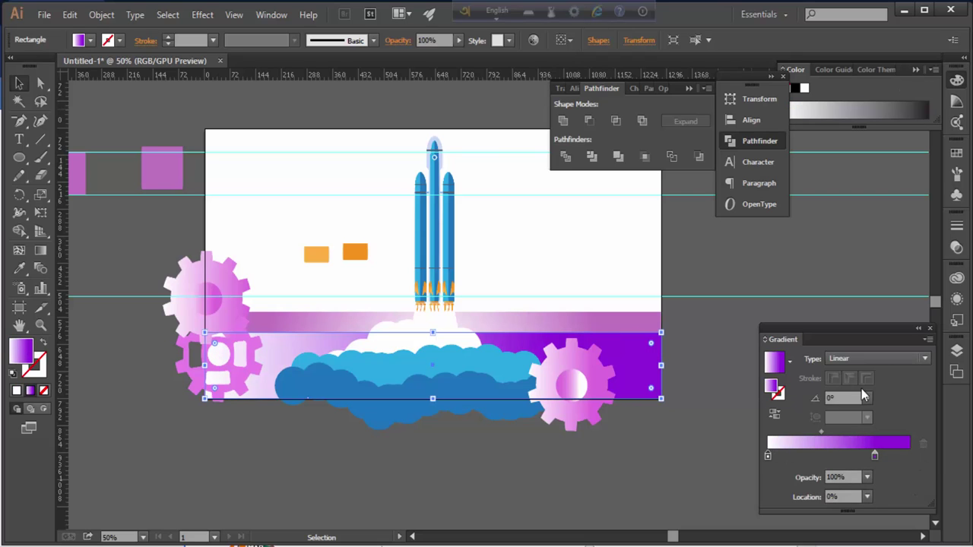
pyautogui.click(878, 357)
pyautogui.click(844, 380)
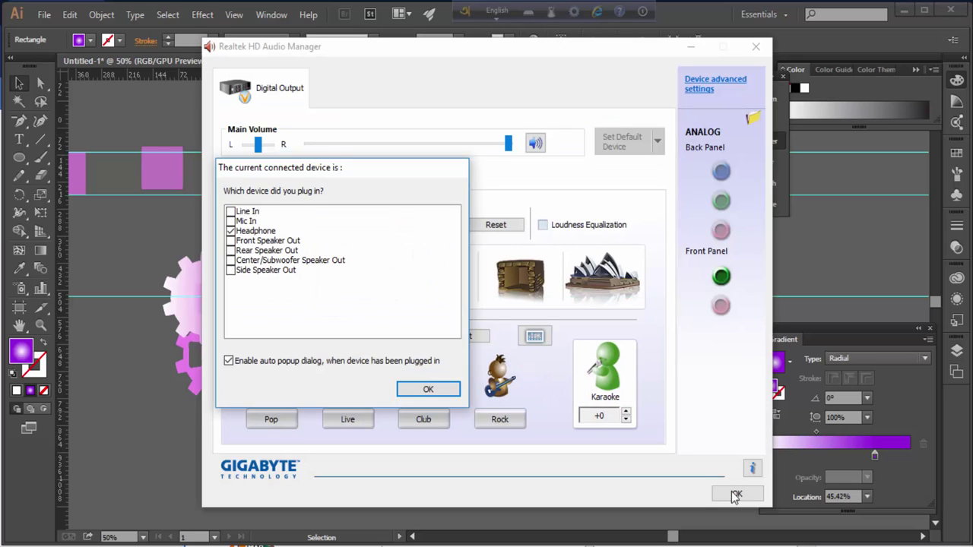
pyautogui.press('Return')
pyautogui.click(736, 493)
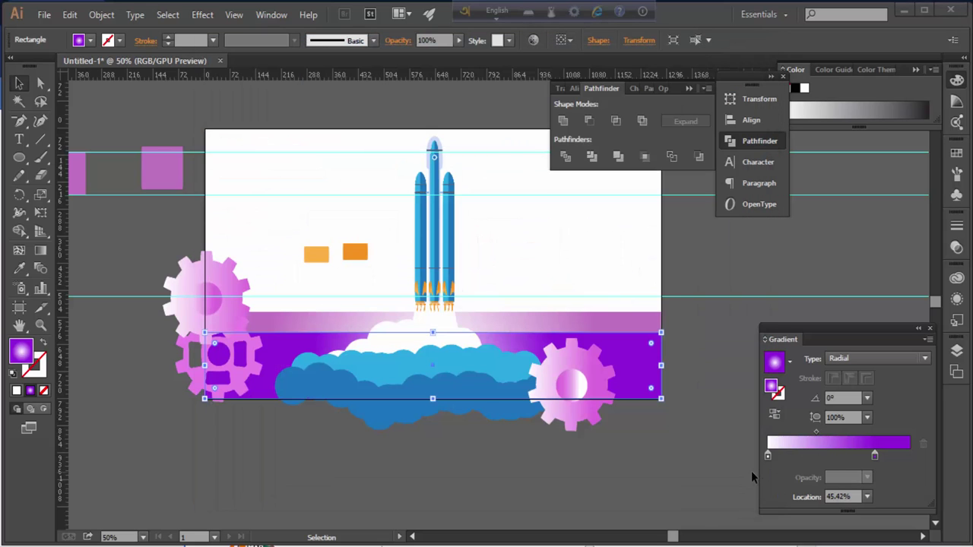
pyautogui.click(949, 462)
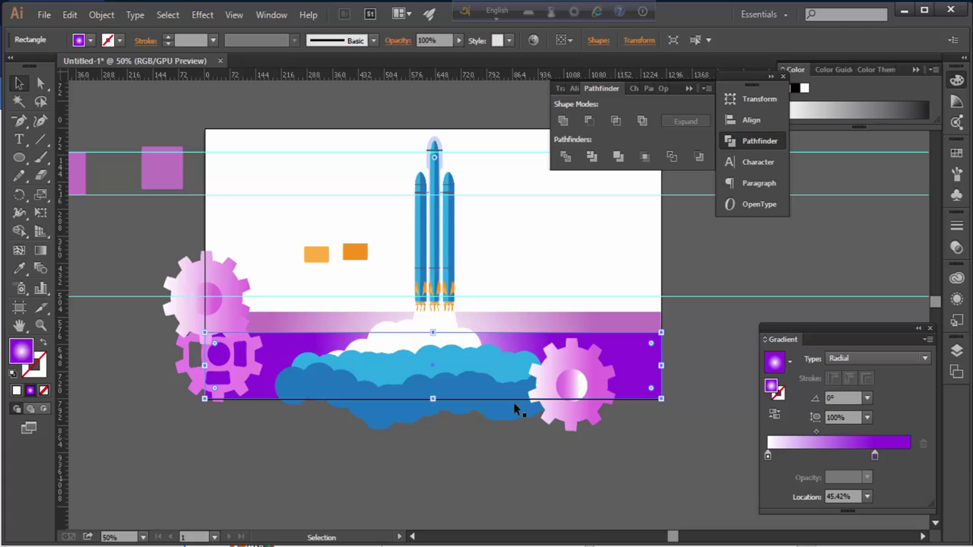
# Reshape the band's radial gradient on the artwork, widening it and narrowing the white glow
pyautogui.moveTo(769, 457); pyautogui.dragTo(771, 458)
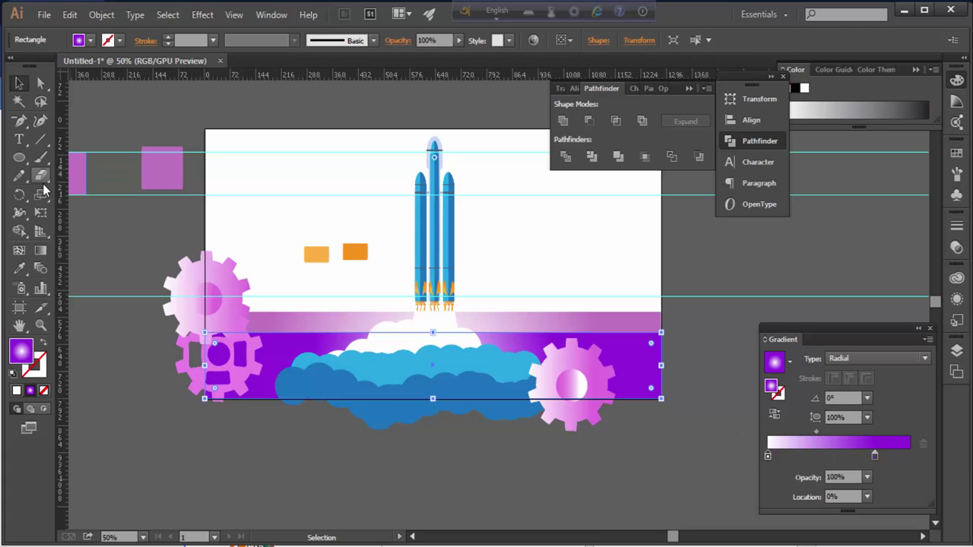
pyautogui.click(42, 251)
pyautogui.moveTo(400, 349)
pyautogui.mouseDown()
pyautogui.moveTo(375, 351)
pyautogui.moveTo(499, 350)
pyautogui.moveTo(430, 351)
pyautogui.mouseUp()
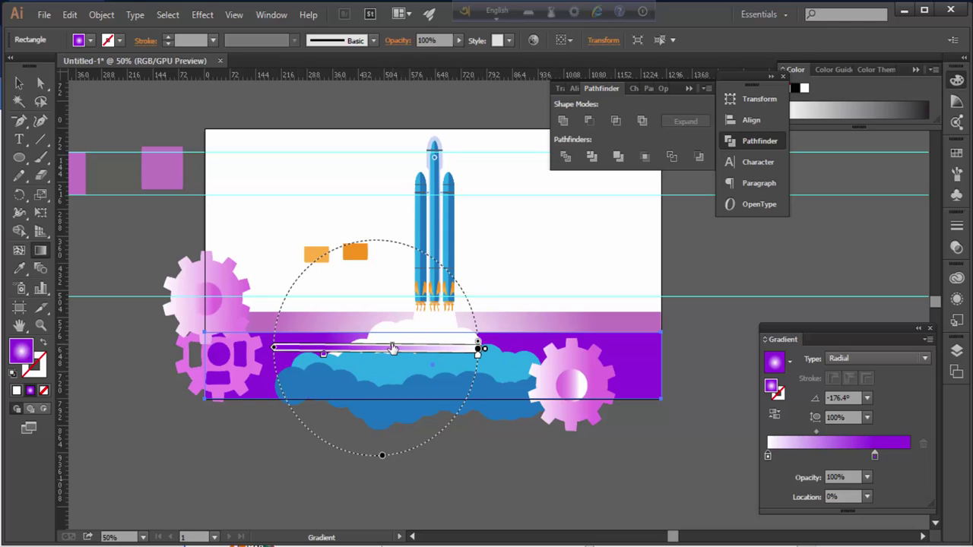
pyautogui.click(392, 349)
pyautogui.moveTo(278, 349)
pyautogui.mouseDown()
pyautogui.moveTo(347, 347)
pyautogui.moveTo(430, 365)
pyautogui.moveTo(391, 349)
pyautogui.mouseUp()
pyautogui.moveTo(506, 368); pyautogui.dragTo(402, 380)
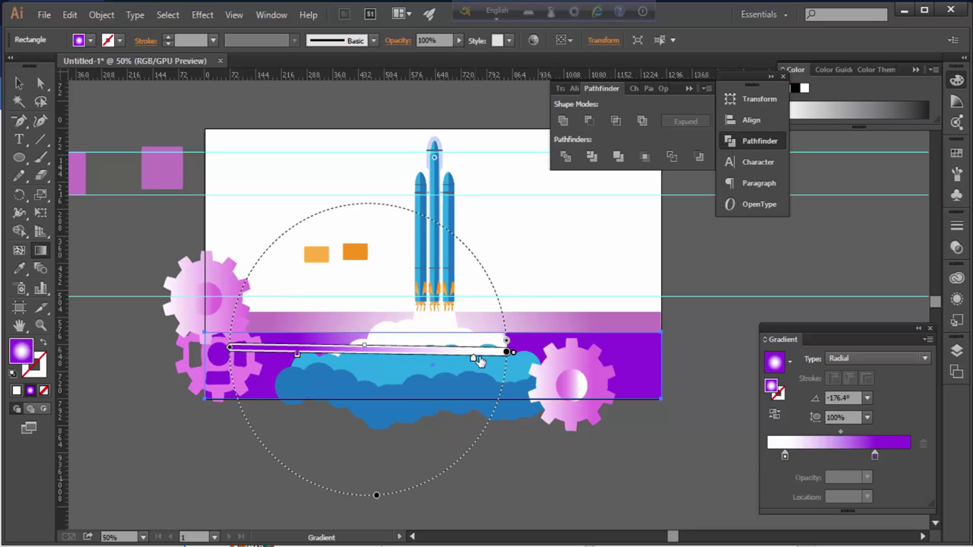
pyautogui.press('v')
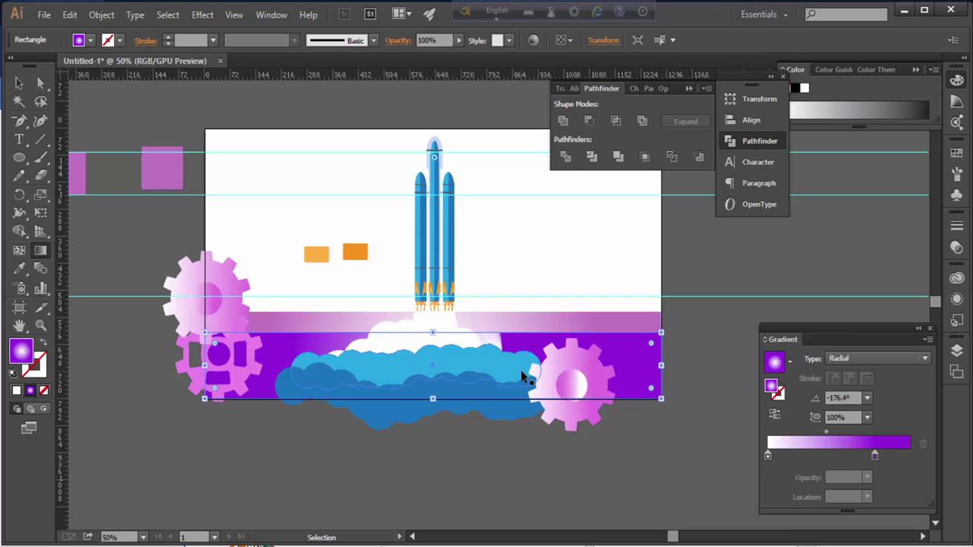
pyautogui.press('g')
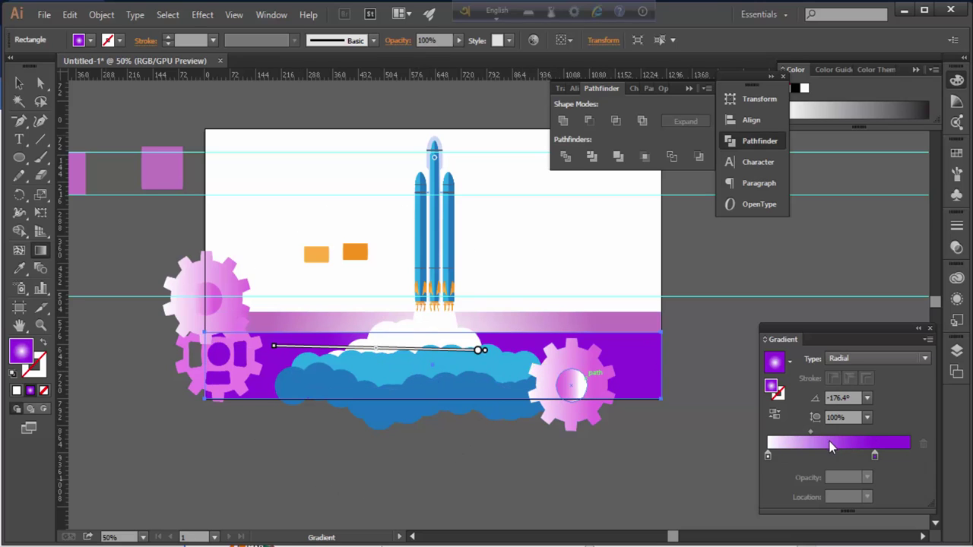
pyautogui.press('v')
# Set the band gradient's left stop to about 5% and right stop to about 79%
pyautogui.moveTo(768, 455)
pyautogui.mouseDown()
pyautogui.moveTo(780, 456)
pyautogui.moveTo(768, 455)
pyautogui.mouseUp()
pyautogui.click(925, 358)
pyautogui.click(836, 371)
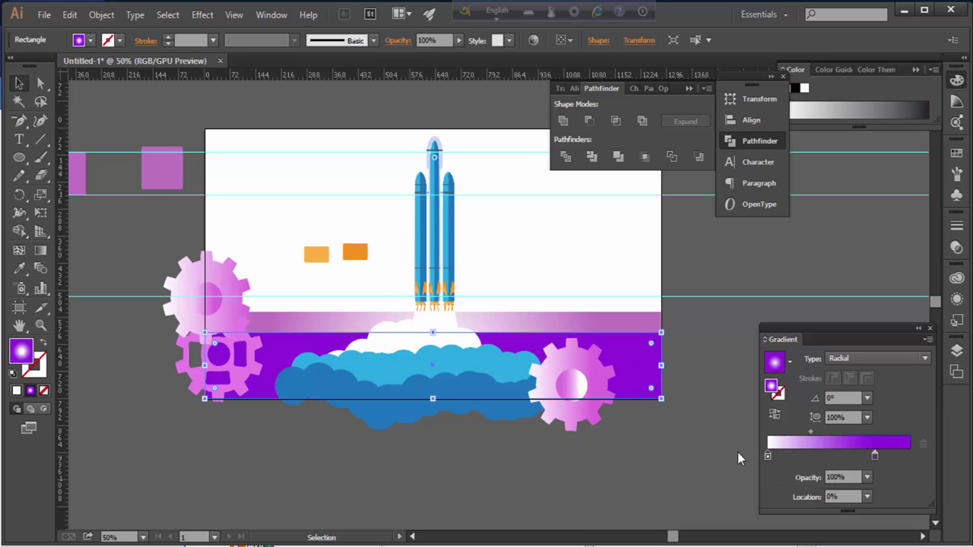
pyautogui.moveTo(768, 455); pyautogui.dragTo(775, 455)
pyautogui.moveTo(635, 336); pyautogui.dragTo(630, 280)
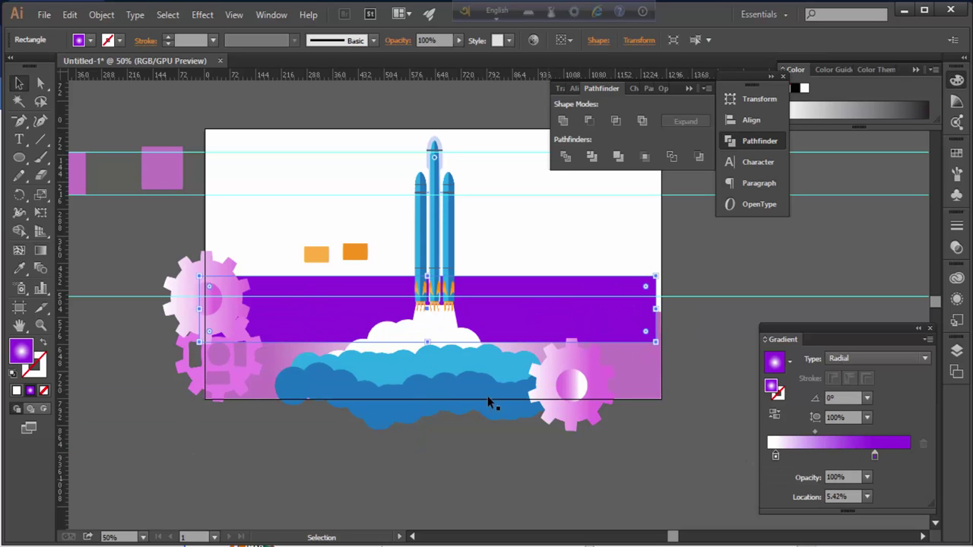
pyautogui.hotkey('ctrl', 'z')
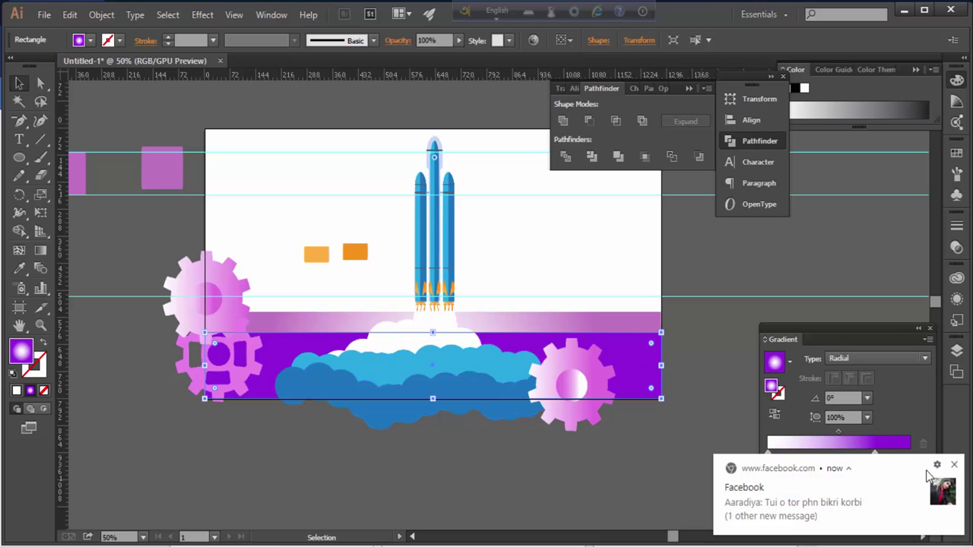
pyautogui.moveTo(874, 455); pyautogui.dragTo(880, 454)
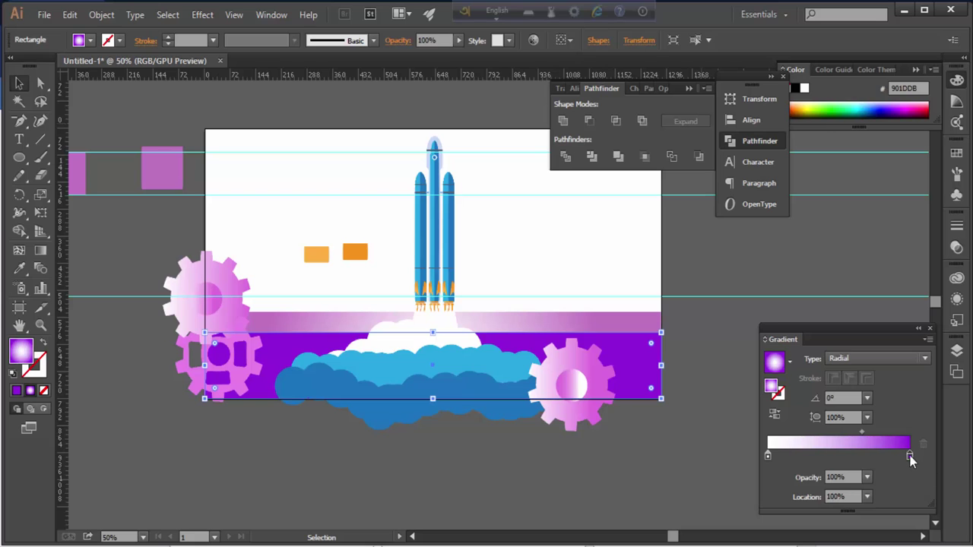
pyautogui.moveTo(630, 364); pyautogui.dragTo(630, 332)
pyautogui.click(620, 462)
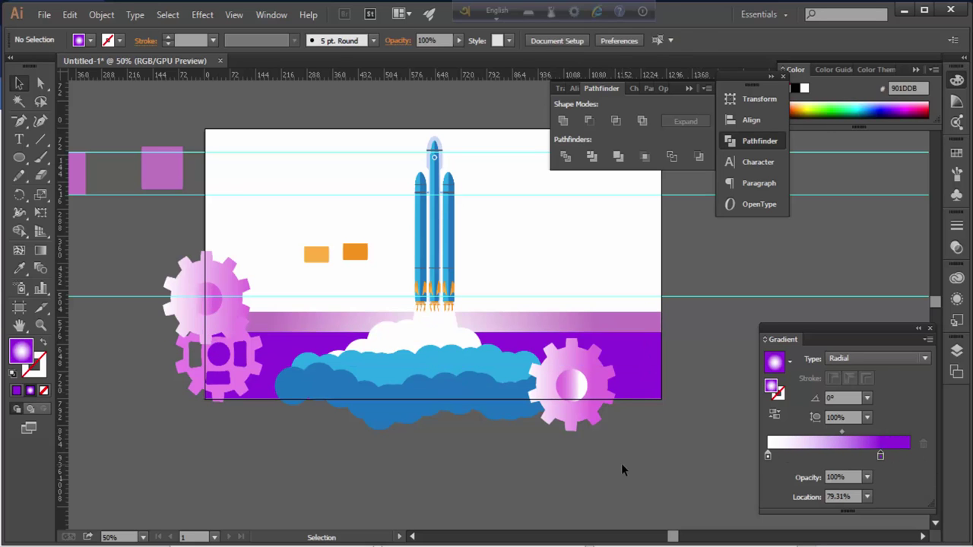
# Select the white exhaust trapezoid and zoom in on the nozzles in outline view
pyautogui.hotkey('ctrl', '+')
pyautogui.hotkey('ctrl', '+')
pyautogui.hotkey('ctrl', '+')
pyautogui.click(356, 342)
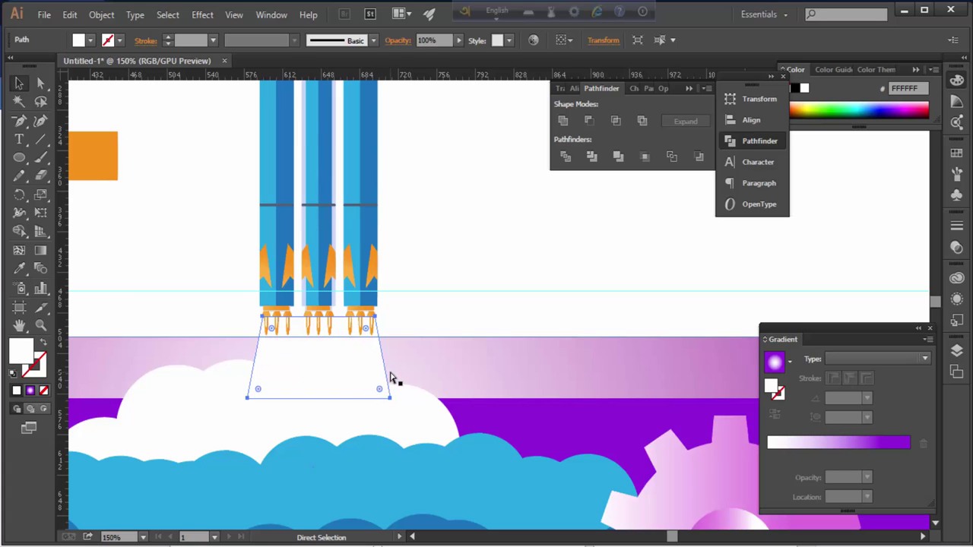
pyautogui.press('p')
pyautogui.press('v')
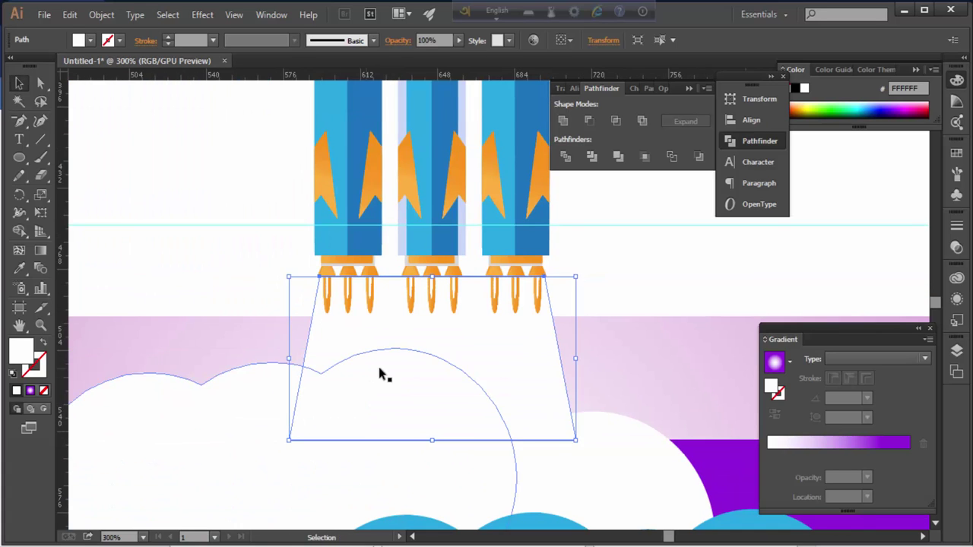
pyautogui.hotkey('ctrl', 'y')
pyautogui.hotkey('ctrl', '+')
pyautogui.hotkey('ctrl', '+')
pyautogui.click(258, 297)
pyautogui.hotkey('ctrl', '+')
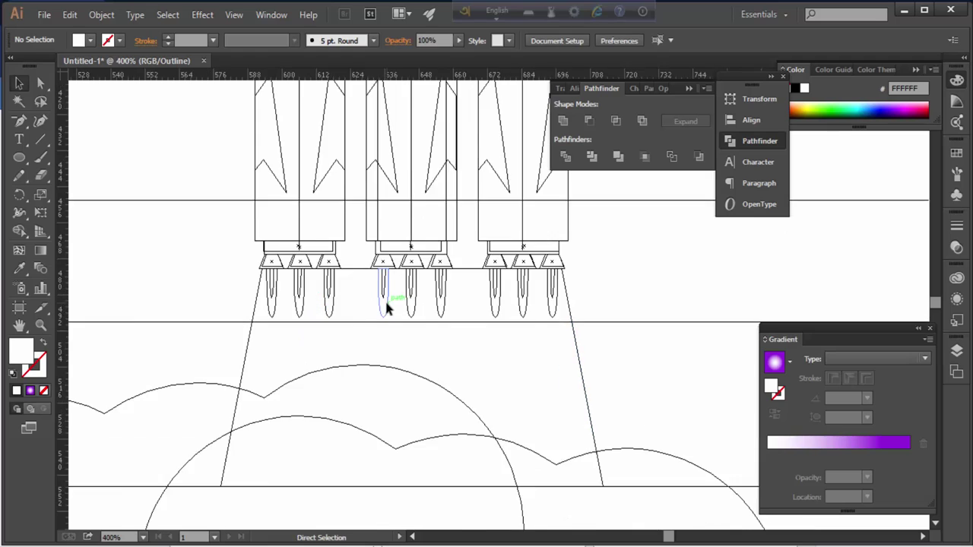
pyautogui.hotkey('ctrl', '+')
pyautogui.press('p')
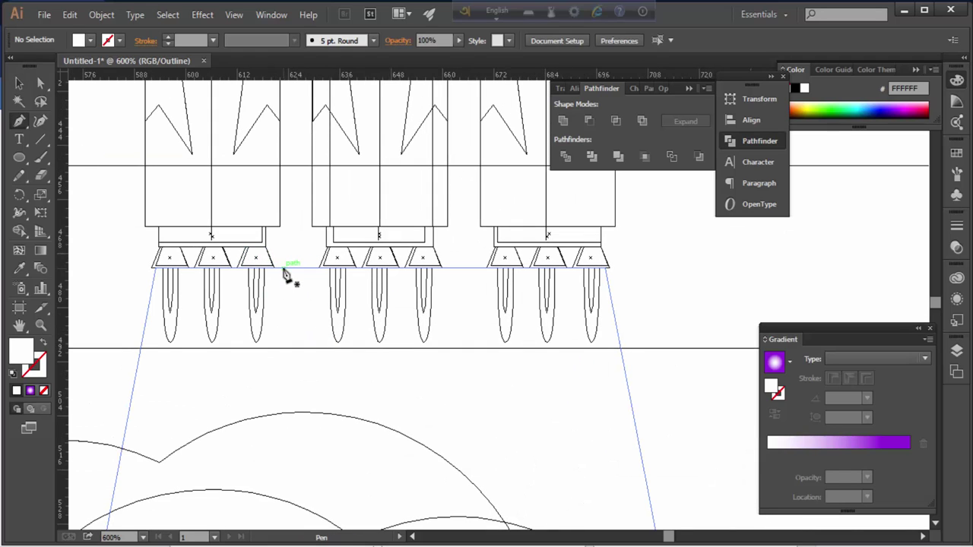
# Add anchors on the trapezoid's top edge and delete two, opening gaps between the engines
pyautogui.click(283, 267)
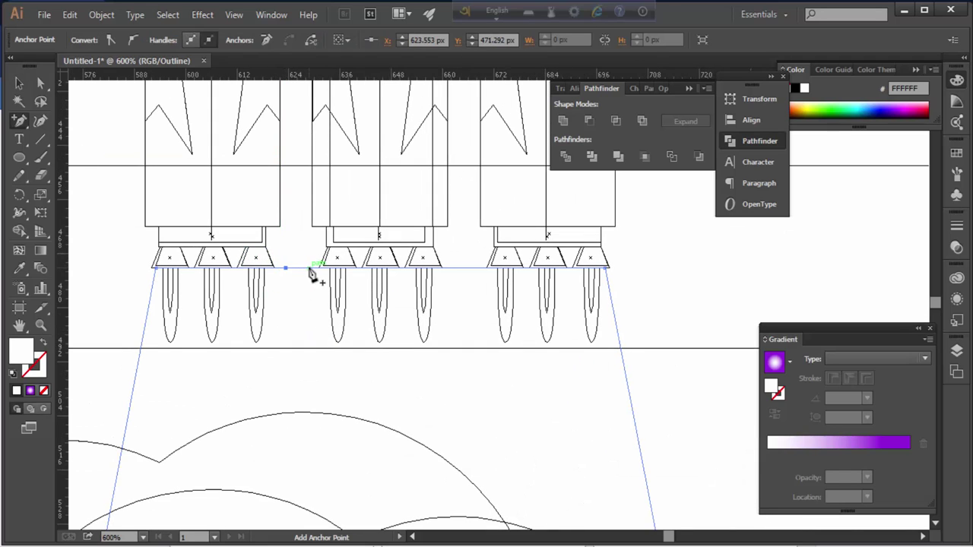
pyautogui.click(477, 269)
pyautogui.hotkey('ctrl', '+')
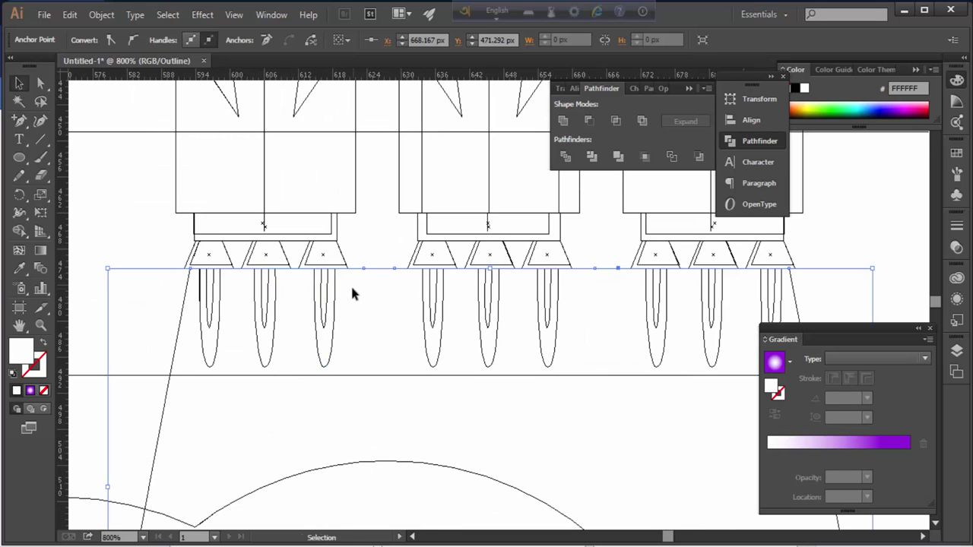
pyautogui.press('a')
pyautogui.press('Delete')
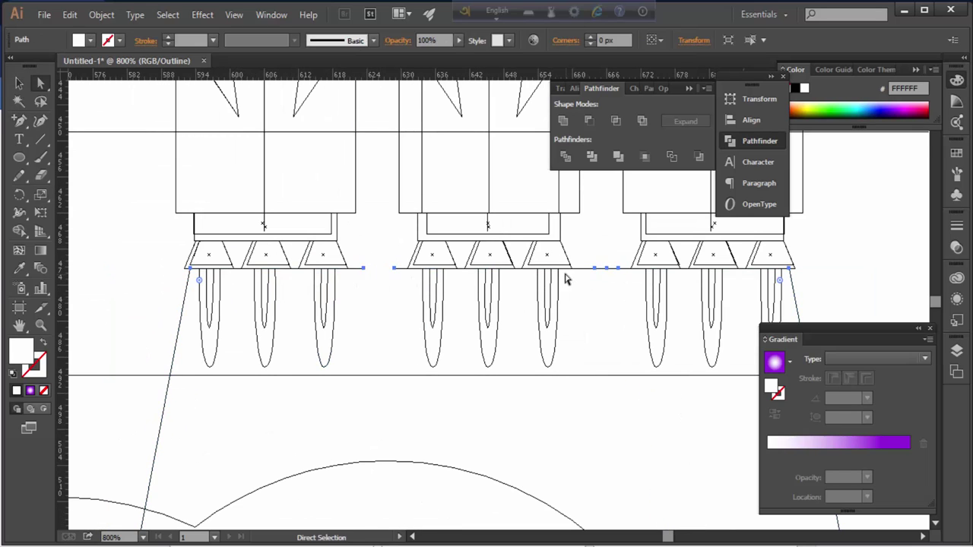
pyautogui.click(605, 269)
pyautogui.press('Delete')
pyautogui.hotkey('ctrl', 'y')
pyautogui.press('t')
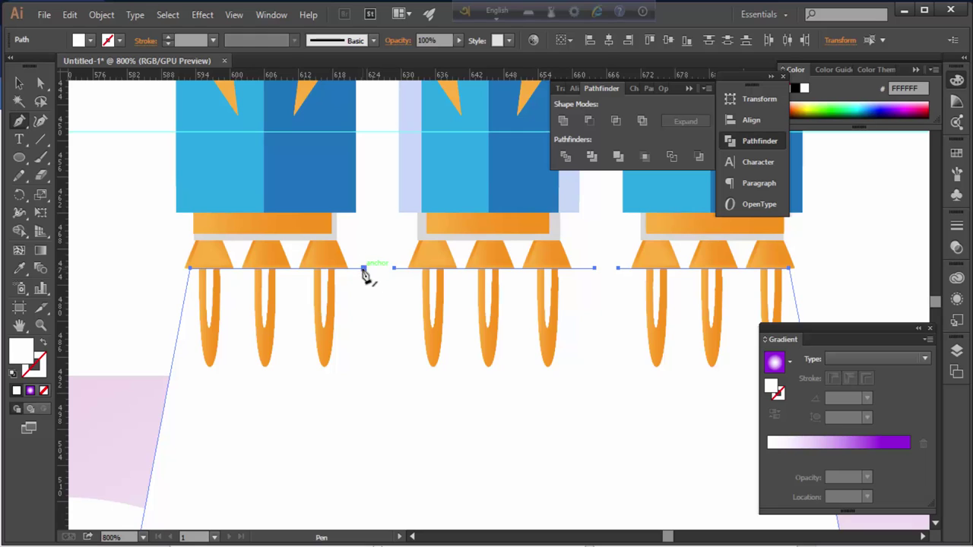
# Draw two narrow pointed drips across the gaps and close the exhaust plume outline
pyautogui.click(363, 268)
pyautogui.scroll(-3, 364, 357)
pyautogui.hotkey('ctrl', '-')
pyautogui.moveTo(408, 411); pyautogui.dragTo(418, 411)
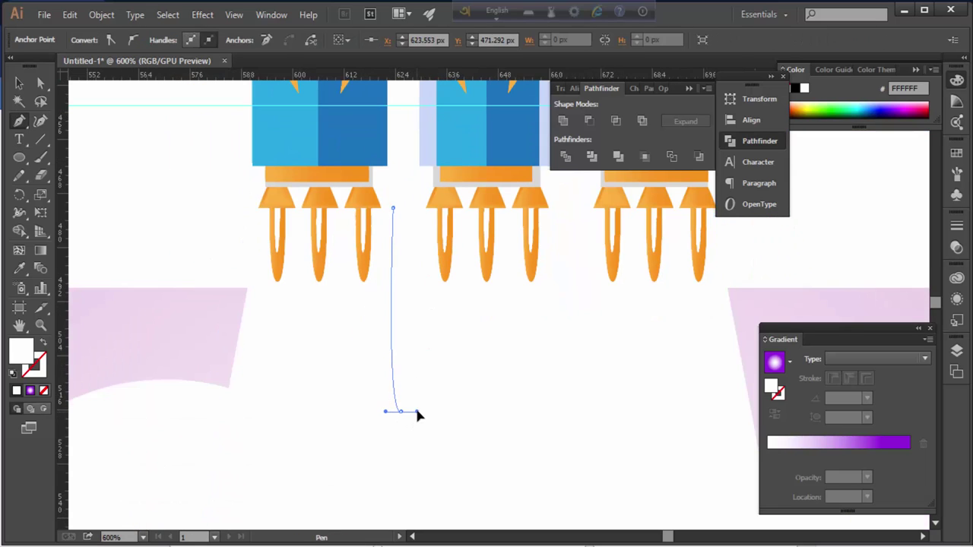
pyautogui.click(394, 209)
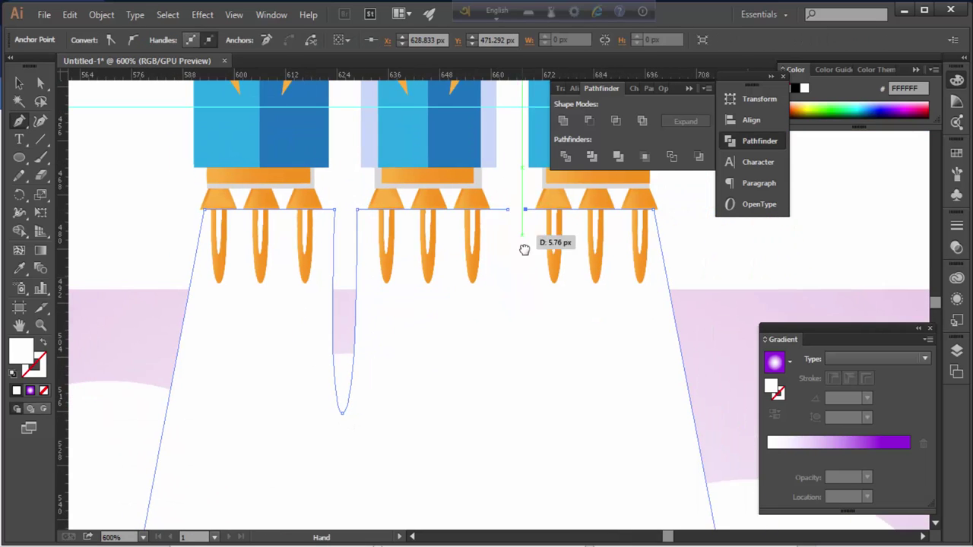
pyautogui.moveTo(524, 250); pyautogui.dragTo(530, 208)
pyautogui.moveTo(528, 373); pyautogui.dragTo(514, 375)
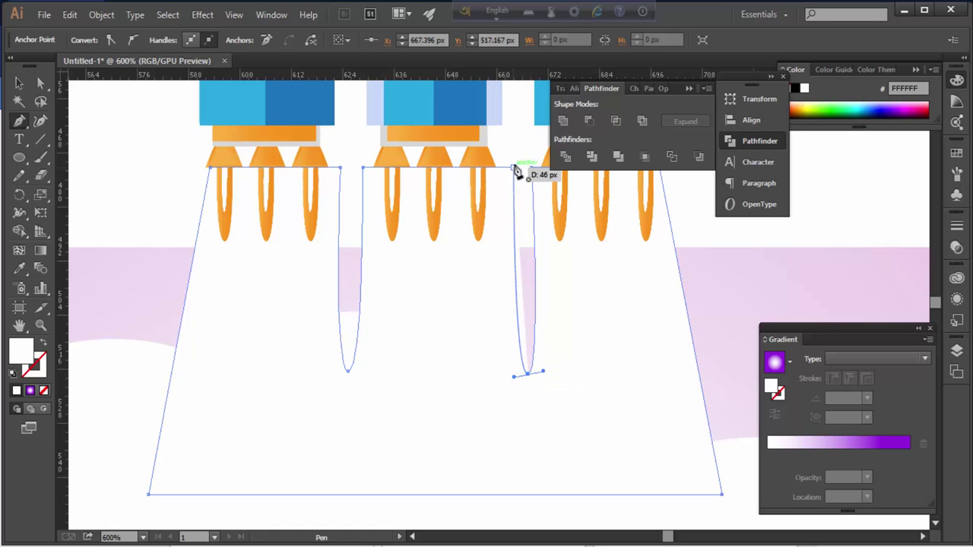
pyautogui.click(514, 171)
pyautogui.press('v')
pyautogui.click(141, 184)
pyautogui.hotkey('ctrl', '0')
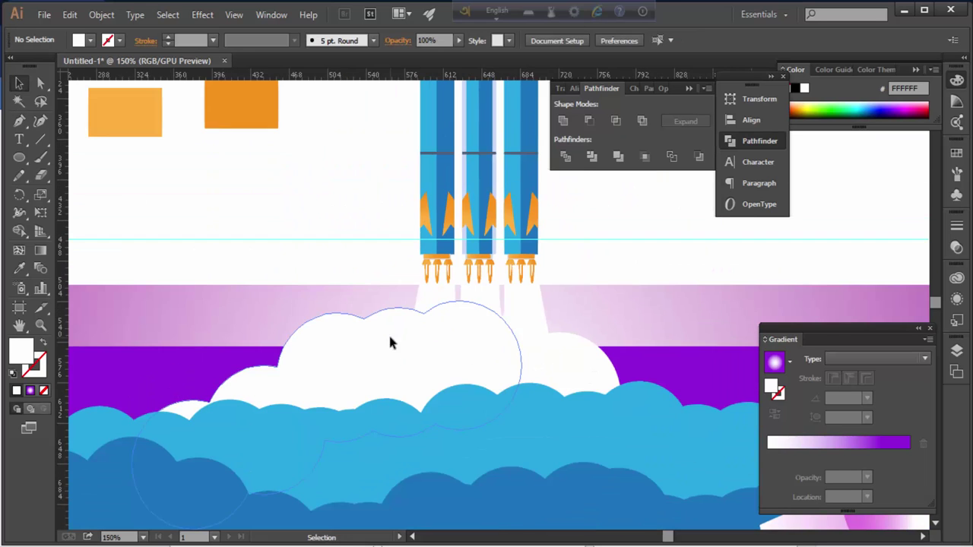
# Nudge the white cloud slightly left and down
pyautogui.click(389, 343)
pyautogui.moveTo(354, 374); pyautogui.dragTo(326, 386)
pyautogui.click(536, 339)
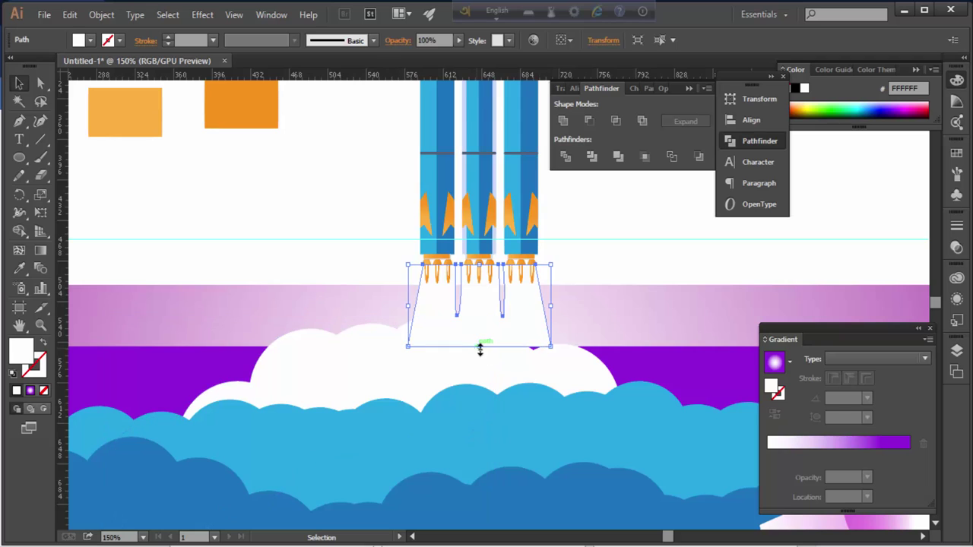
pyautogui.click(599, 325)
pyautogui.hotkey('ctrl', '-')
pyautogui.hotkey('ctrl', '-')
pyautogui.hotkey('ctrl', '=')
pyautogui.hotkey('ctrl', '=')
pyautogui.hotkey('ctrl', '=')
# Drag the bottom anchors of all nine orange flames down to one matching length
pyautogui.click(445, 310)
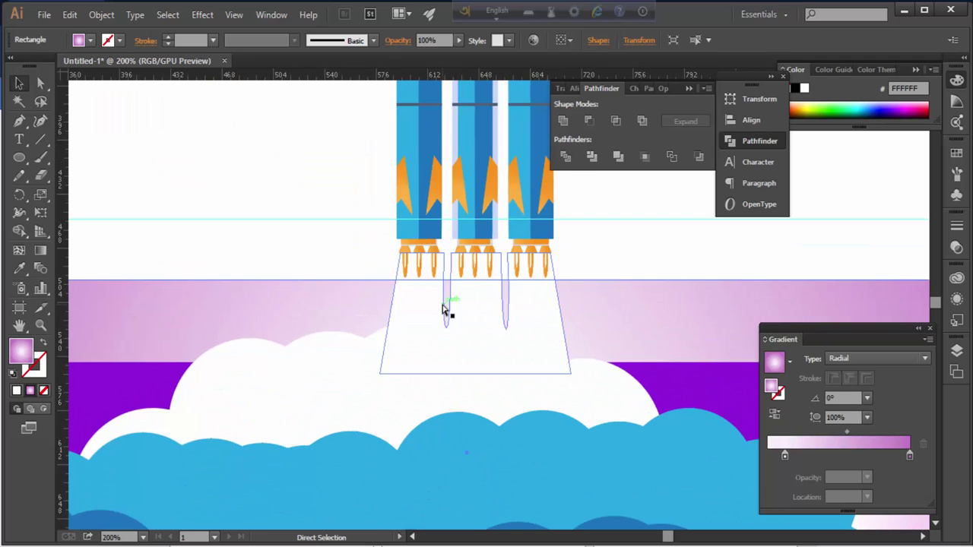
pyautogui.hotkey('ctrl', '=')
pyautogui.hotkey('ctrl', '=')
pyautogui.click(319, 254)
pyautogui.moveTo(319, 254); pyautogui.dragTo(323, 304)
pyautogui.moveTo(348, 259); pyautogui.dragTo(347, 303)
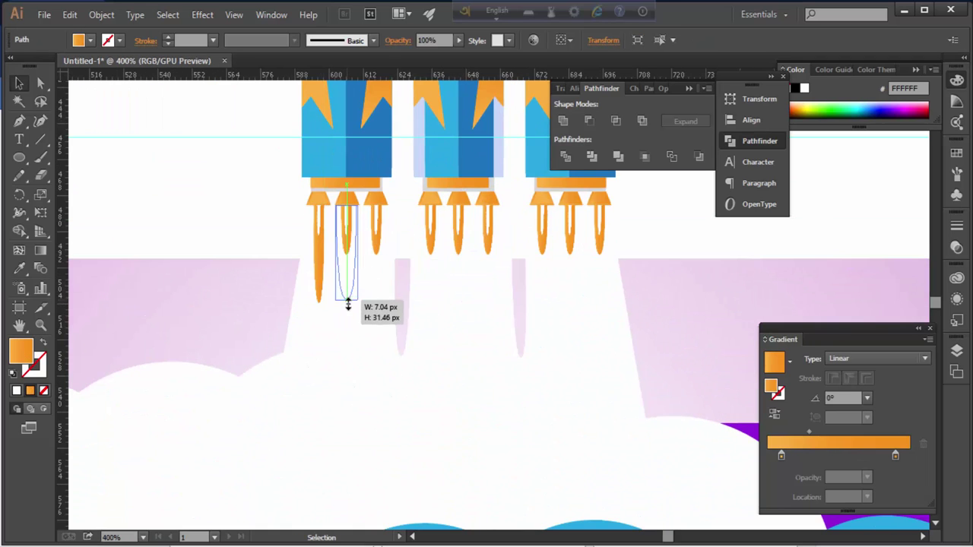
pyautogui.moveTo(376, 255); pyautogui.dragTo(376, 302)
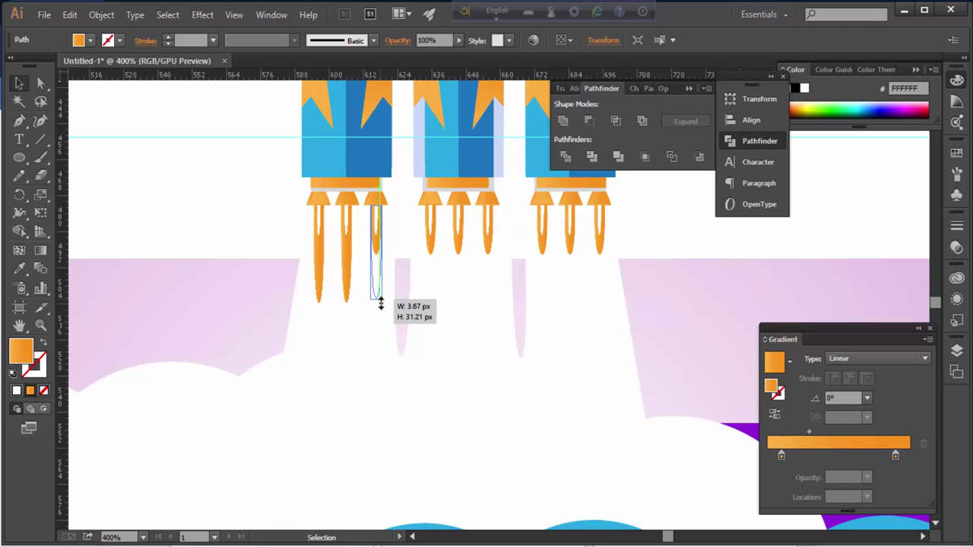
pyautogui.moveTo(430, 256); pyautogui.dragTo(430, 303)
pyautogui.click(459, 250)
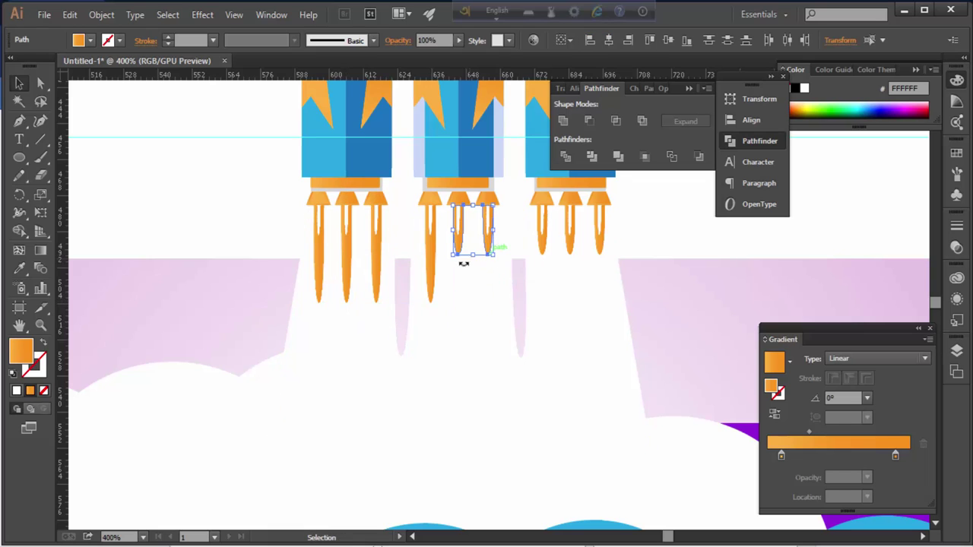
pyautogui.moveTo(458, 256); pyautogui.dragTo(458, 302)
pyautogui.moveTo(487, 256); pyautogui.dragTo(487, 303)
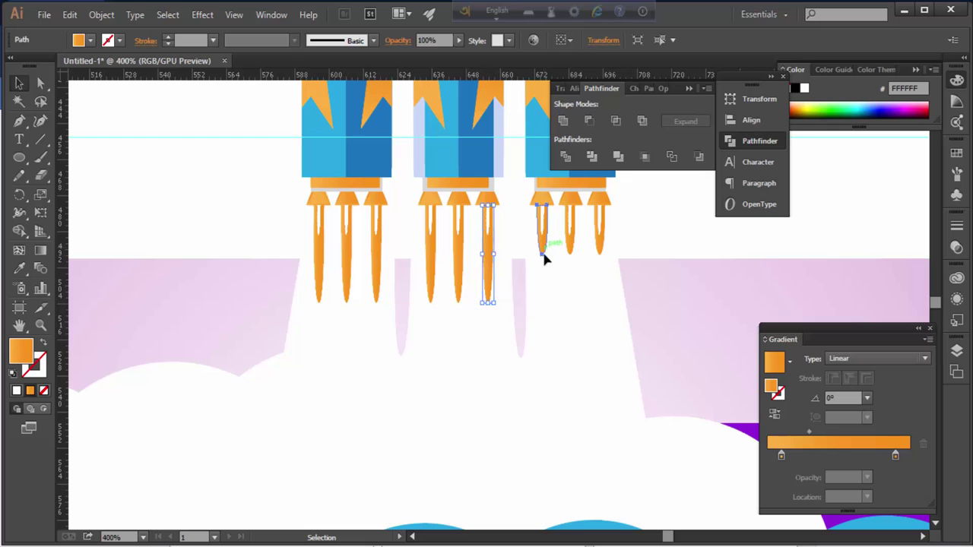
pyautogui.moveTo(541, 256)
pyautogui.mouseDown()
pyautogui.moveTo(543, 303)
pyautogui.moveTo(570, 302)
pyautogui.mouseUp()
pyautogui.moveTo(600, 252); pyautogui.dragTo(599, 302)
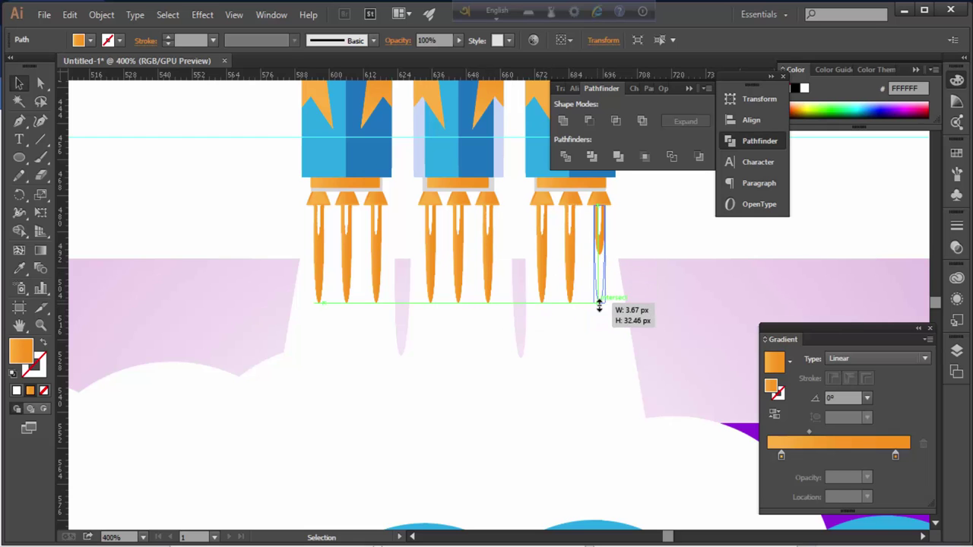
# Shift the pale pink stop of the pink band's gradient slightly left
pyautogui.click(600, 282)
pyautogui.hotkey('ctrl', '-')
pyautogui.hotkey('ctrl', '-')
pyautogui.hotkey('ctrl', '-')
pyautogui.hotkey('ctrl', '+')
pyautogui.hotkey('ctrl', '-')
pyautogui.hotkey('ctrl', '-')
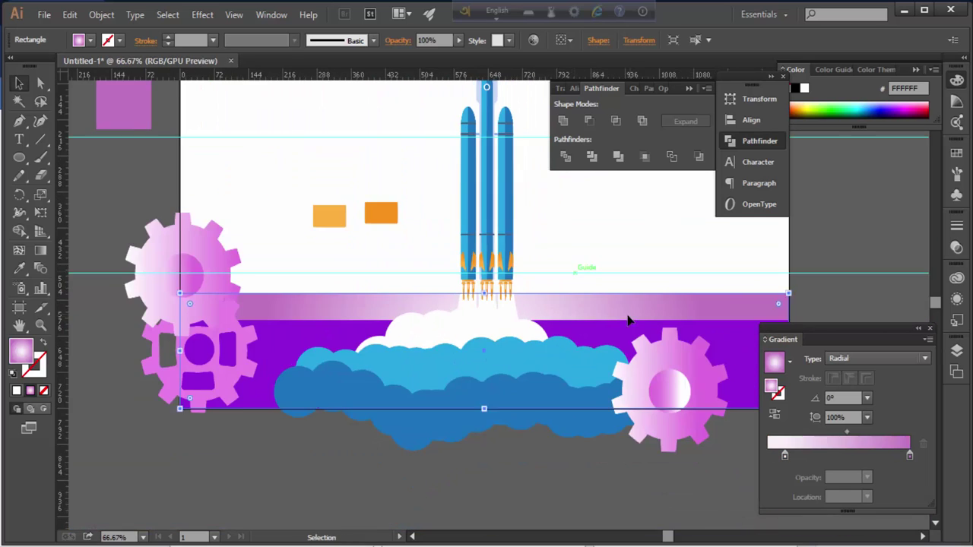
pyautogui.moveTo(784, 455); pyautogui.dragTo(767, 456)
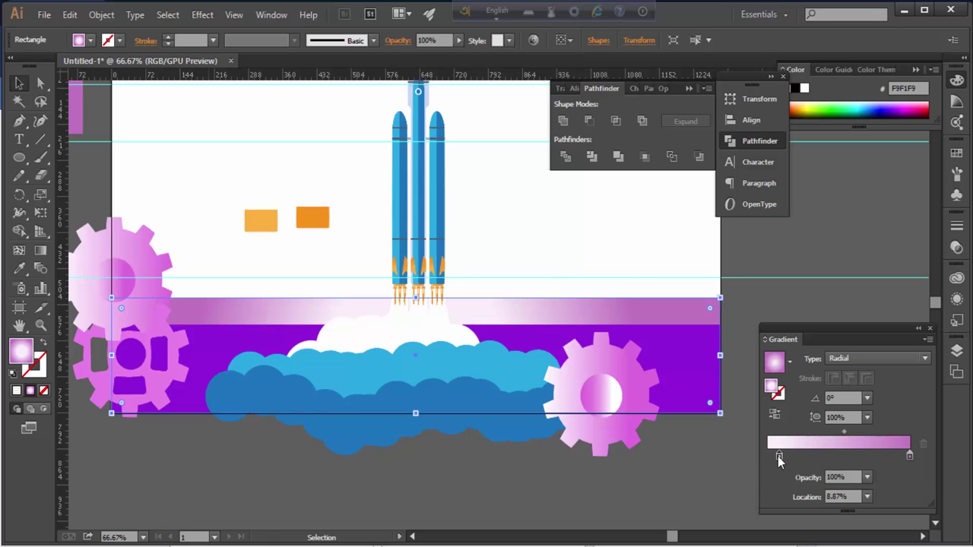
pyautogui.click(751, 420)
pyautogui.hotkey('ctrl', '-')
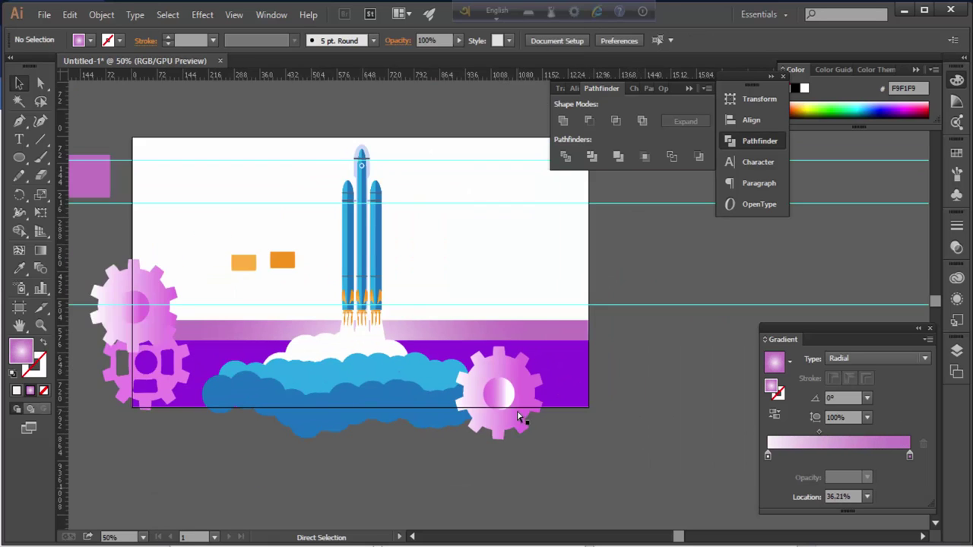
pyautogui.hotkey('ctrl', '+')
# Draw a large circle beside the artboard and fill it with light orange
pyautogui.press('l')
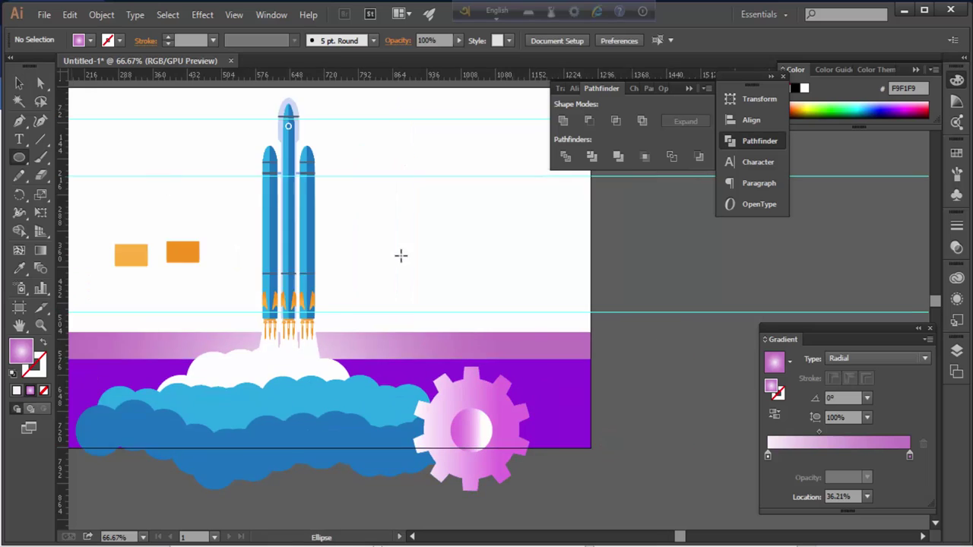
pyautogui.moveTo(480, 298); pyautogui.dragTo(560, 357)
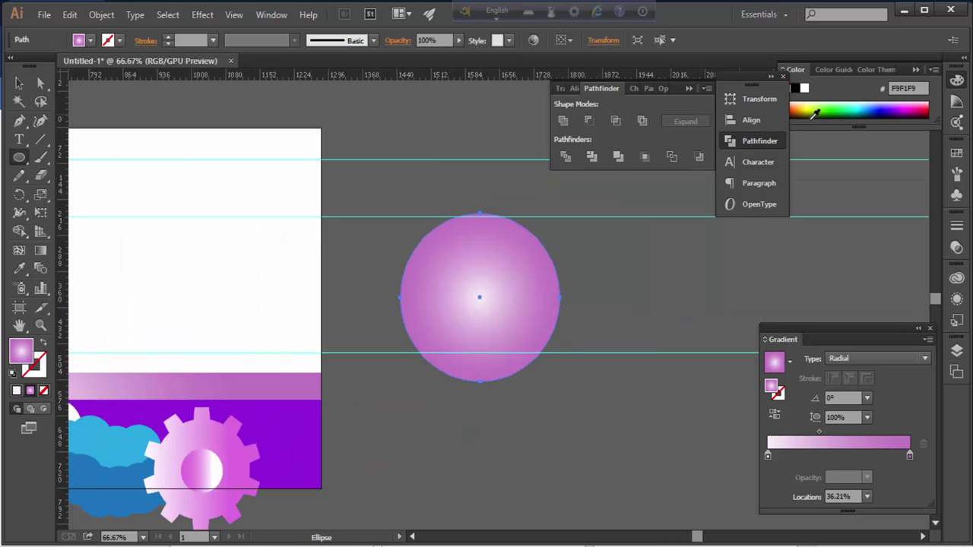
pyautogui.click(956, 152)
pyautogui.click(898, 185)
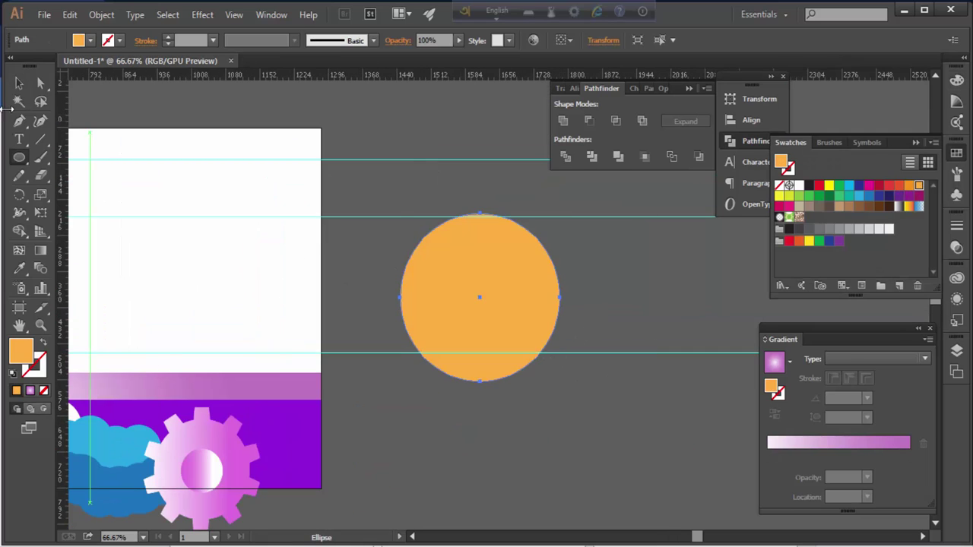
pyautogui.click(428, 155)
pyautogui.click(498, 284)
# Draw a smaller circle centred inside, then give the large circle a radial gradient
pyautogui.press('l')
pyautogui.moveTo(480, 297)
pyautogui.mouseDown()
pyautogui.moveTo(516, 337)
pyautogui.moveTo(499, 319)
pyautogui.mouseUp()
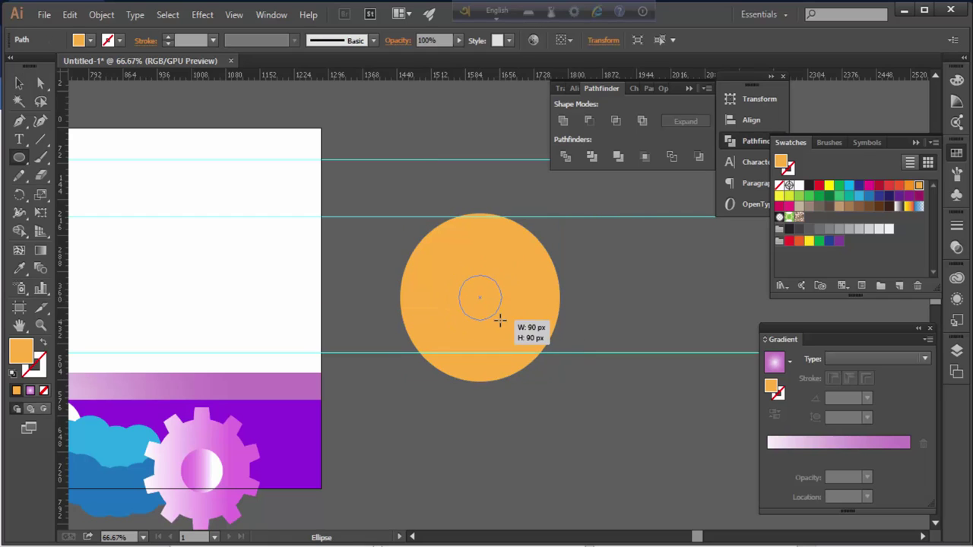
pyautogui.moveTo(554, 319); pyautogui.dragTo(511, 303)
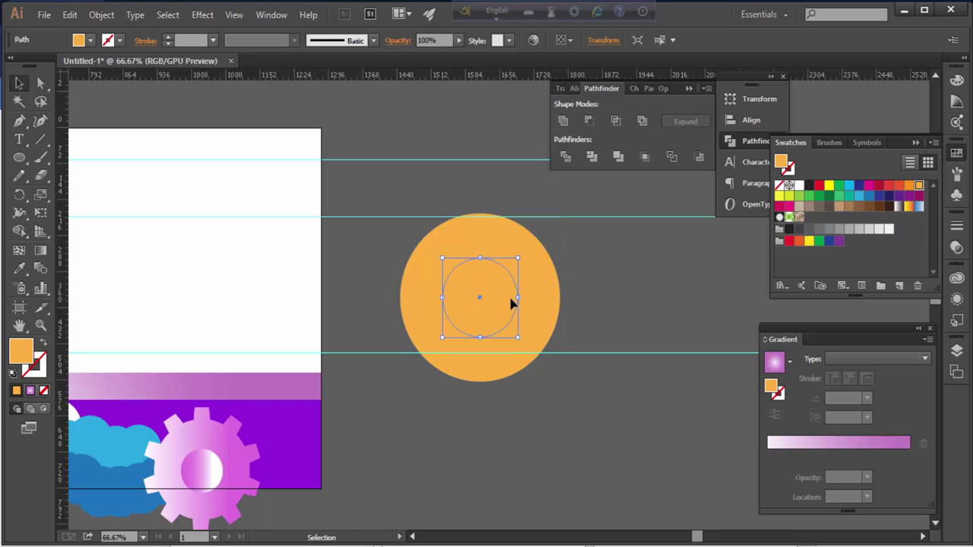
pyautogui.hotkey('ctrl', 'z')
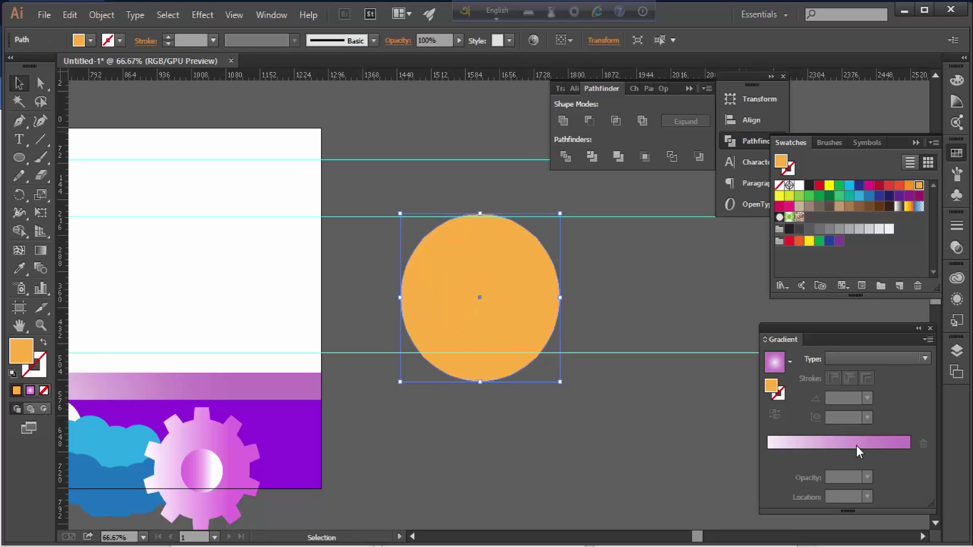
pyautogui.click(813, 438)
# Make the large circle a diagonal linear orange gradient with a stop at 66%
pyautogui.moveTo(909, 455); pyautogui.dragTo(869, 454)
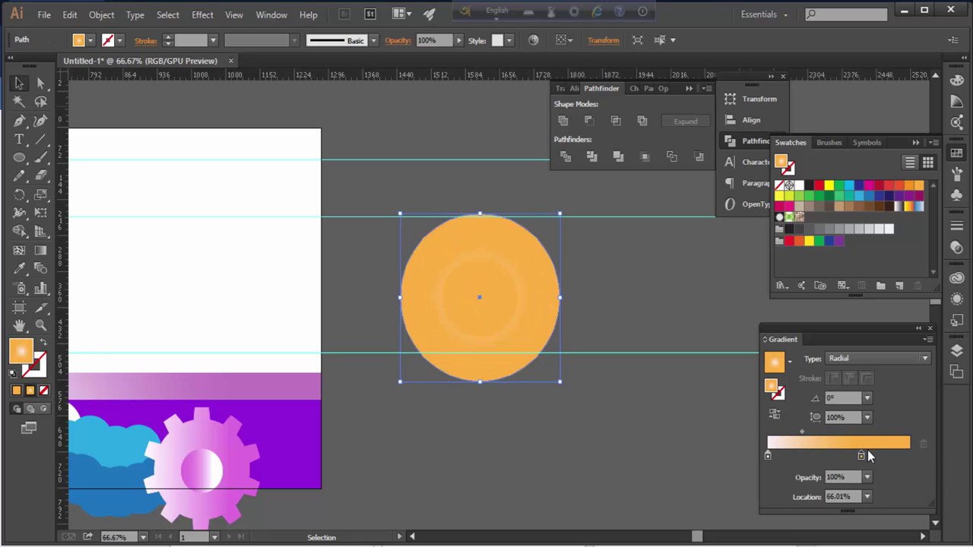
pyautogui.moveTo(908, 206); pyautogui.dragTo(768, 455)
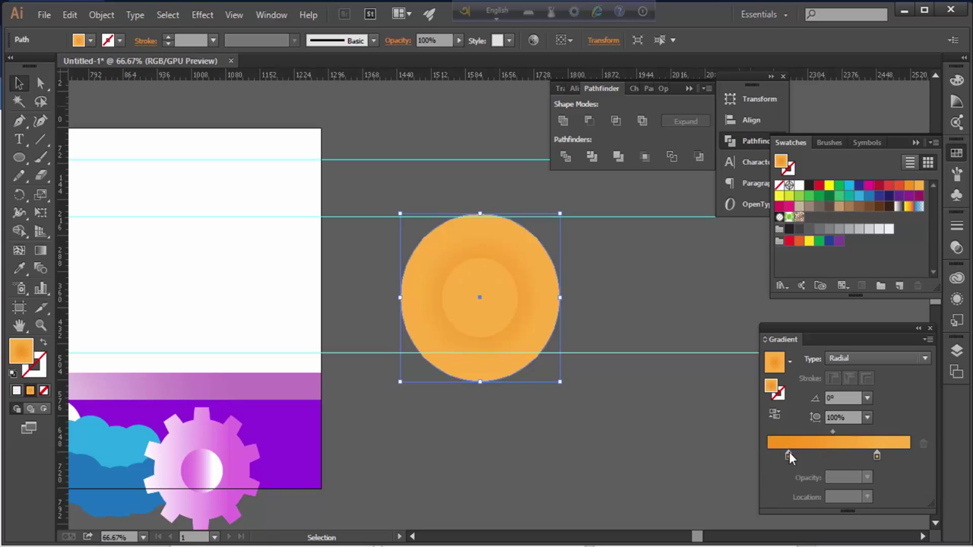
pyautogui.click(919, 358)
pyautogui.click(916, 371)
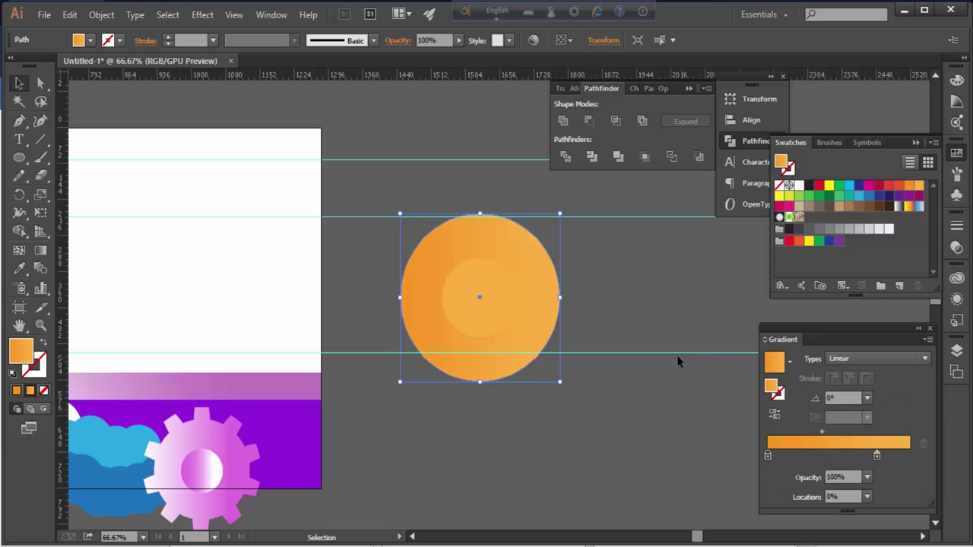
pyautogui.press('g')
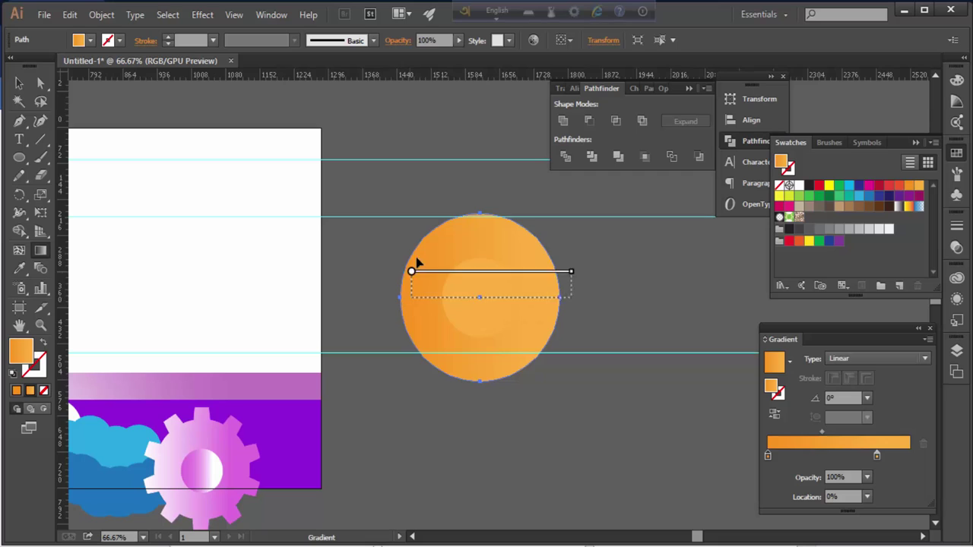
pyautogui.moveTo(566, 344); pyautogui.dragTo(425, 262)
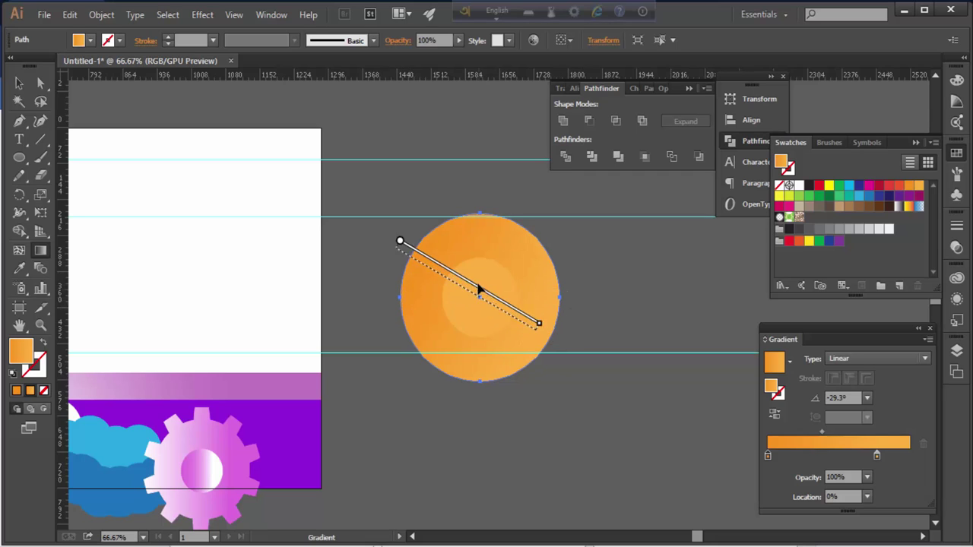
pyautogui.press('v')
# Angle the inner circle's gradient oppositely, running from lower right to upper left
pyautogui.click(232, 170)
pyautogui.click(511, 301)
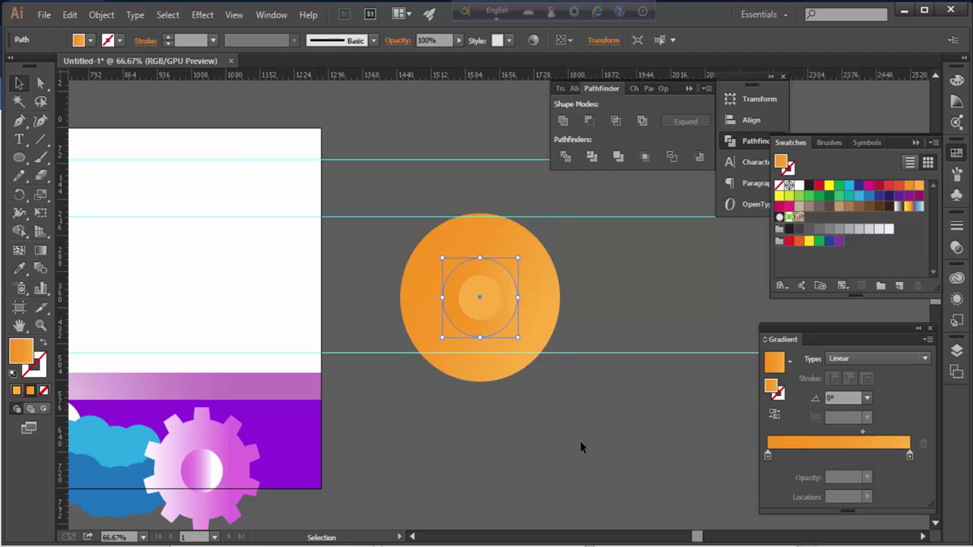
pyautogui.click(41, 251)
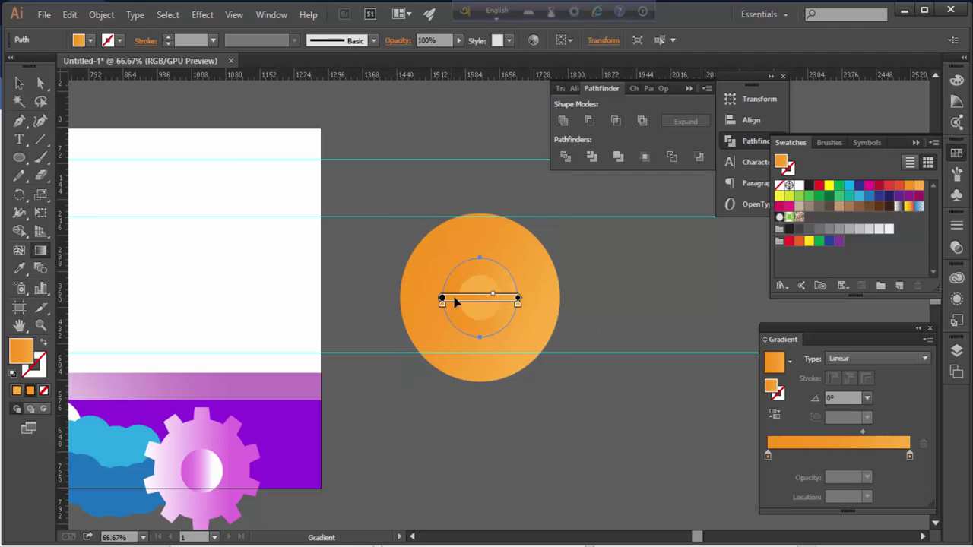
pyautogui.moveTo(524, 298); pyautogui.dragTo(478, 265)
pyautogui.moveTo(511, 324); pyautogui.dragTo(451, 277)
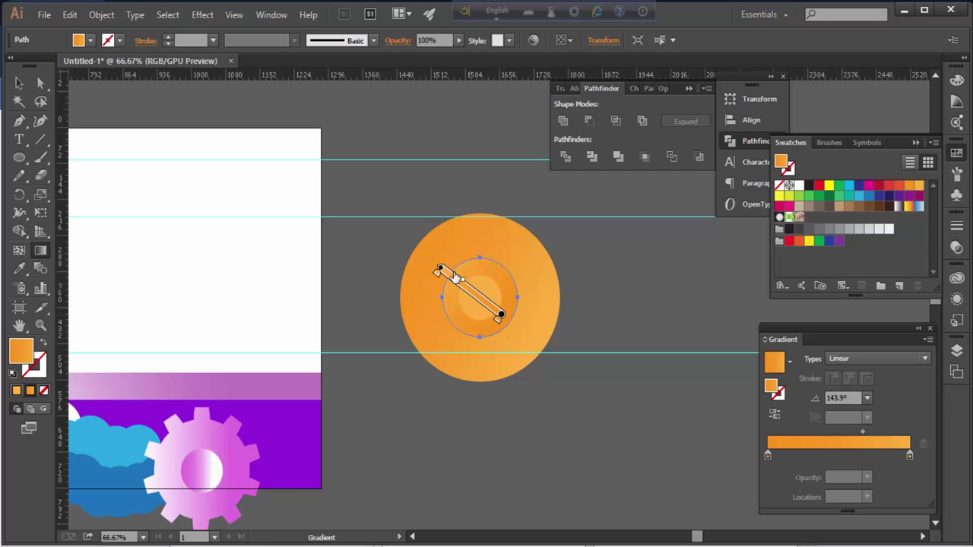
pyautogui.moveTo(441, 271); pyautogui.dragTo(419, 256)
pyautogui.press('v')
pyautogui.click(430, 129)
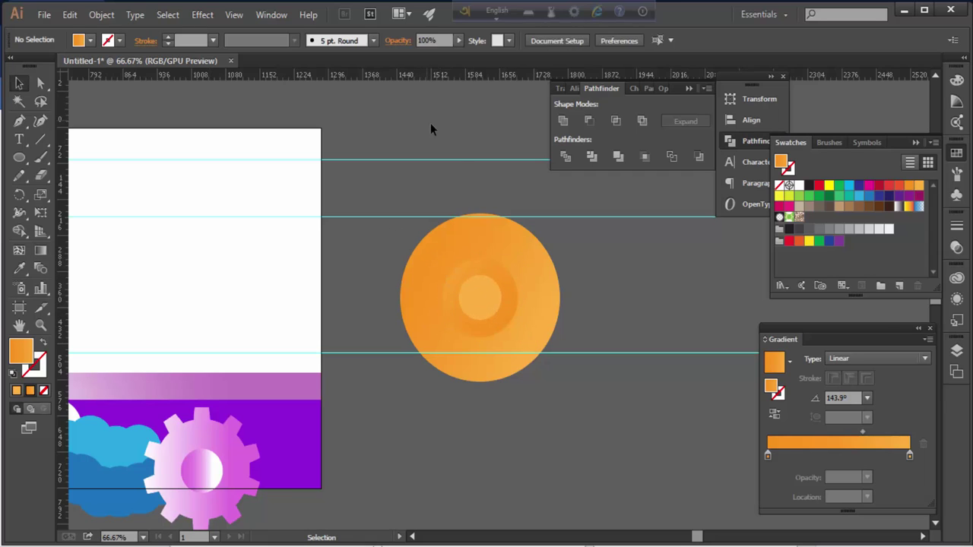
pyautogui.moveTo(566, 414); pyautogui.dragTo(582, 459)
pyautogui.click(494, 342)
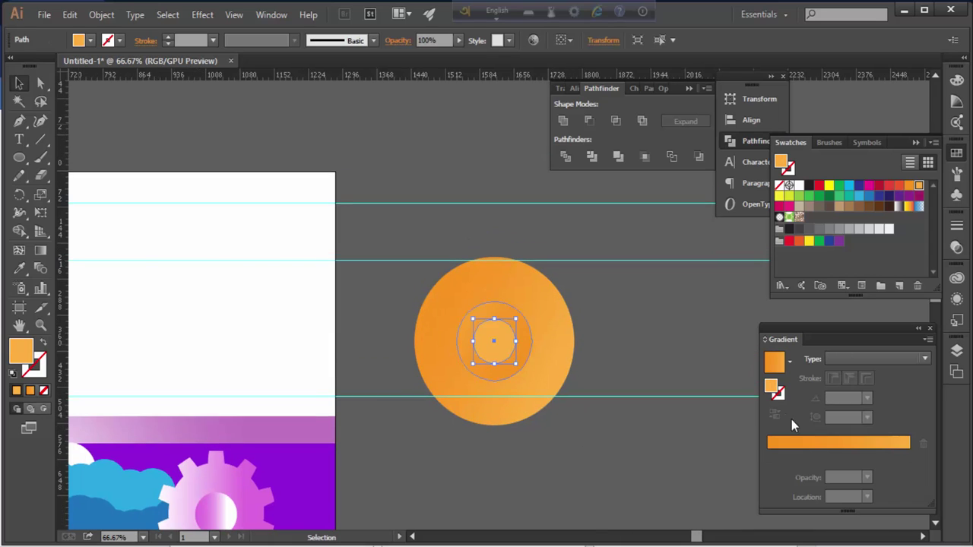
pyautogui.click(517, 350)
pyautogui.scroll(1, 634, 377)
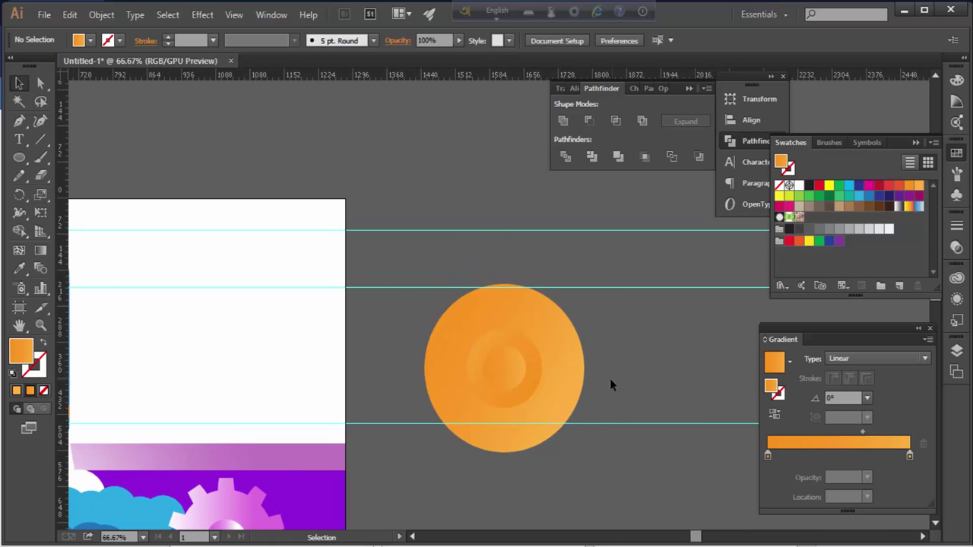
# Draw a small orange square above the circle, then zoom in on the circle
pyautogui.moveTo(19, 157); pyautogui.dragTo(76, 161)
pyautogui.moveTo(430, 122); pyautogui.dragTo(489, 180)
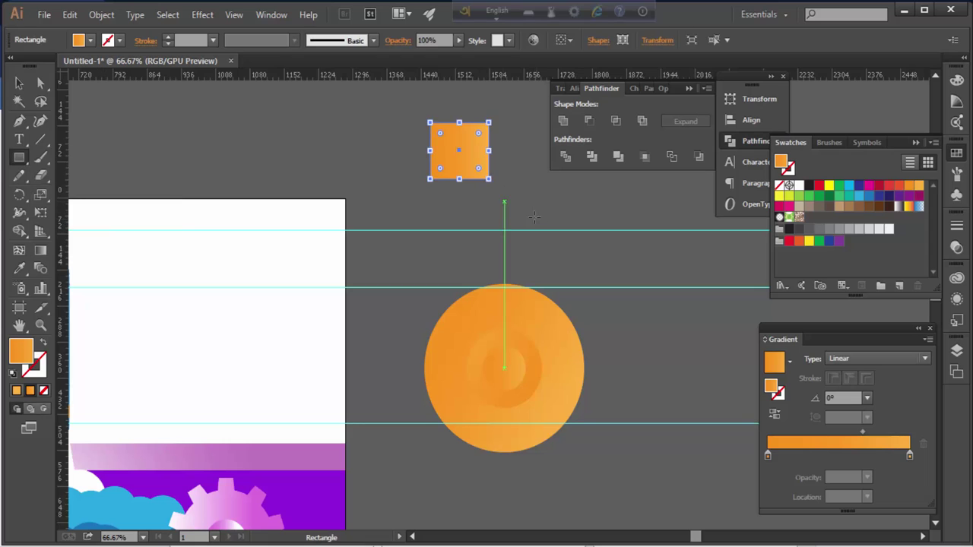
pyautogui.press('i')
pyautogui.click(16, 85)
pyautogui.click(558, 342)
pyautogui.click(459, 150)
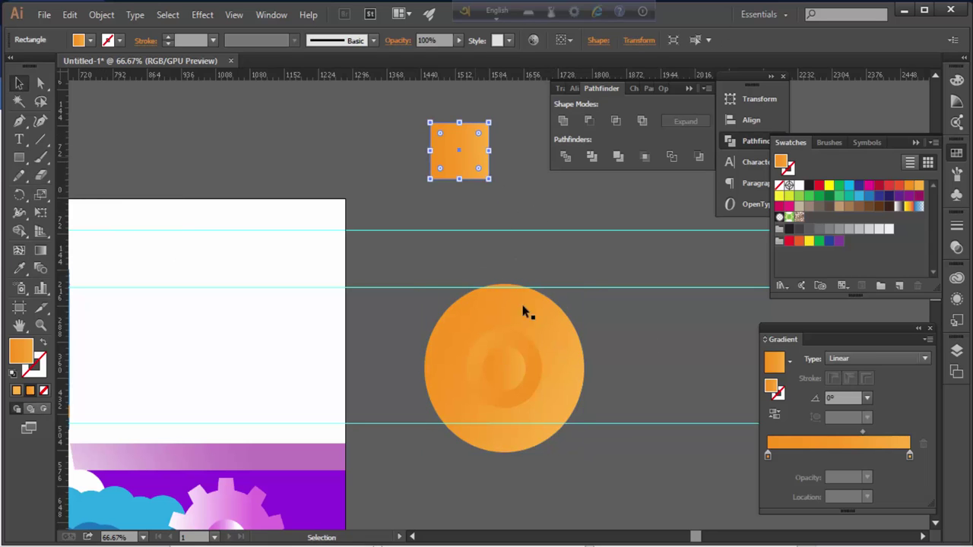
pyautogui.click(680, 330)
pyautogui.moveTo(573, 336); pyautogui.dragTo(433, 319)
pyautogui.click(433, 319)
pyautogui.hotkey('ctrl', '=')
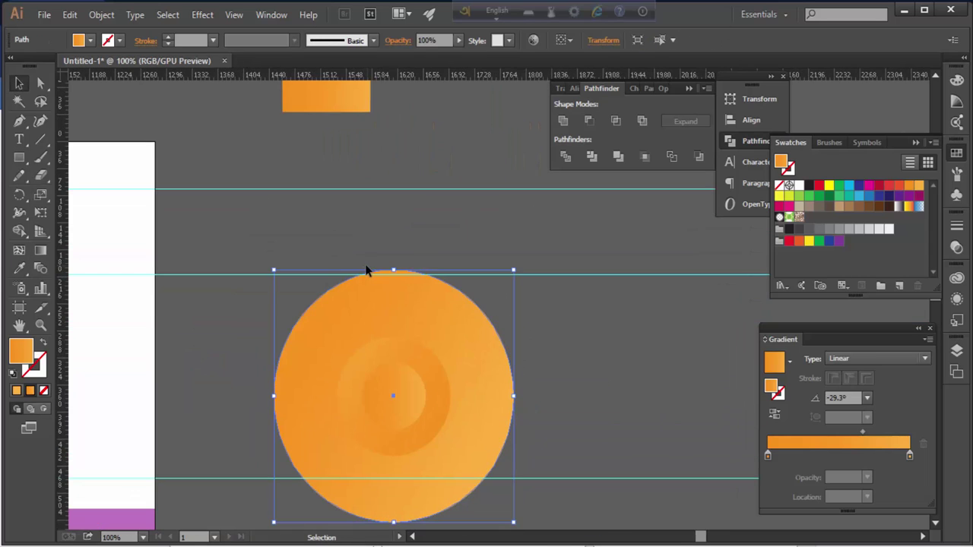
# Draw a small orange rectangle right of the circle and taper it into a trapezoid
pyautogui.moveTo(19, 157); pyautogui.dragTo(76, 161)
pyautogui.moveTo(586, 309)
pyautogui.mouseDown()
pyautogui.moveTo(643, 358)
pyautogui.moveTo(481, 303)
pyautogui.mouseUp()
pyautogui.hotkey('ctrl', '=')
pyautogui.press('v')
pyautogui.click(476, 380)
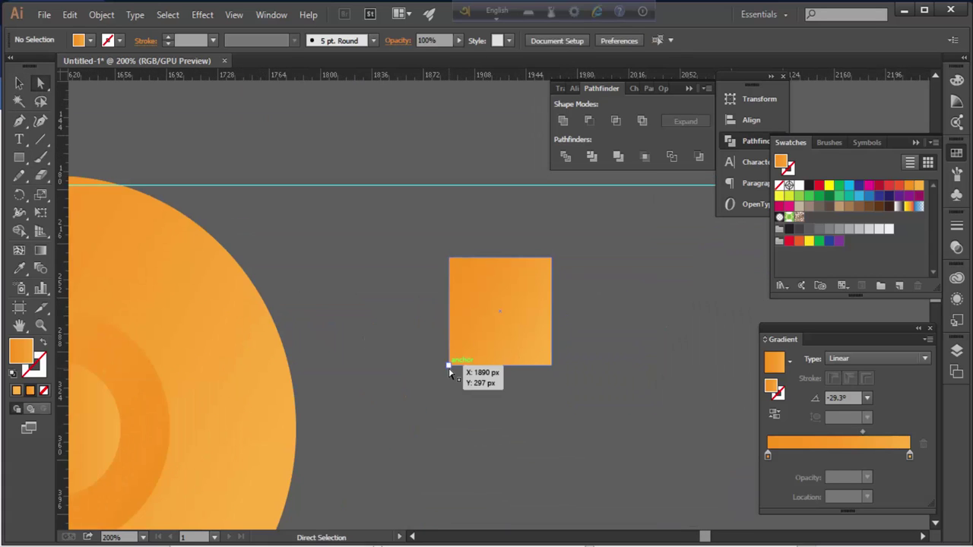
pyautogui.click(448, 367)
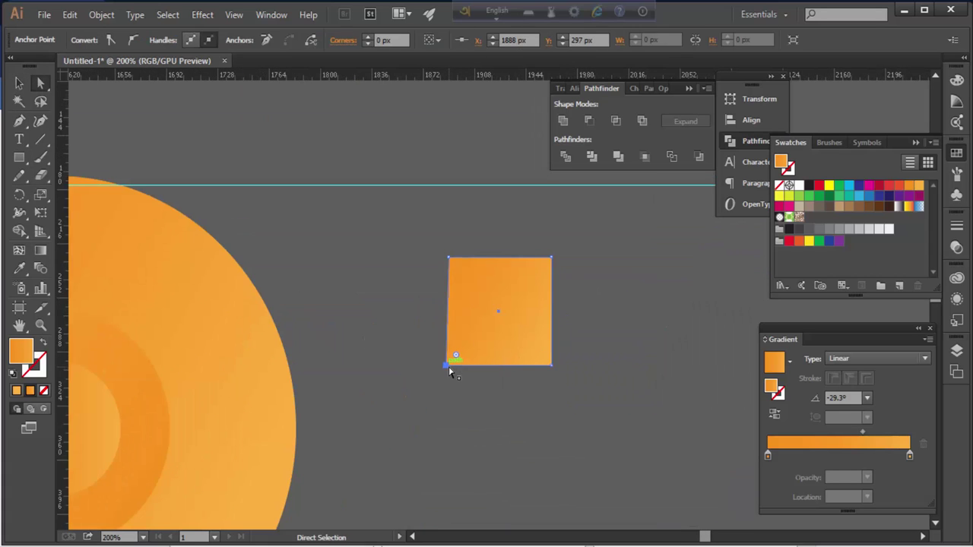
pyautogui.click(574, 375)
pyautogui.scroll(2, 89, 158)
pyautogui.hscroll(-5, 89, 157)
pyautogui.hotkey('ctrl', '-')
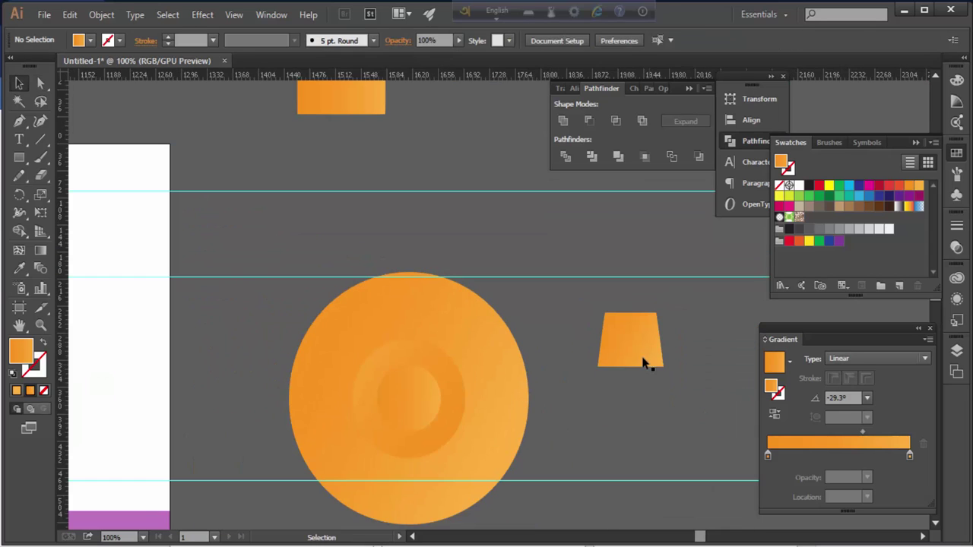
# Shrink the trapezoid to tooth size and fit it onto the circle's top rim
pyautogui.click(645, 357)
pyautogui.moveTo(663, 369)
pyautogui.mouseDown()
pyautogui.moveTo(652, 346)
pyautogui.moveTo(410, 275)
pyautogui.moveTo(423, 262)
pyautogui.mouseUp()
pyautogui.click(456, 307)
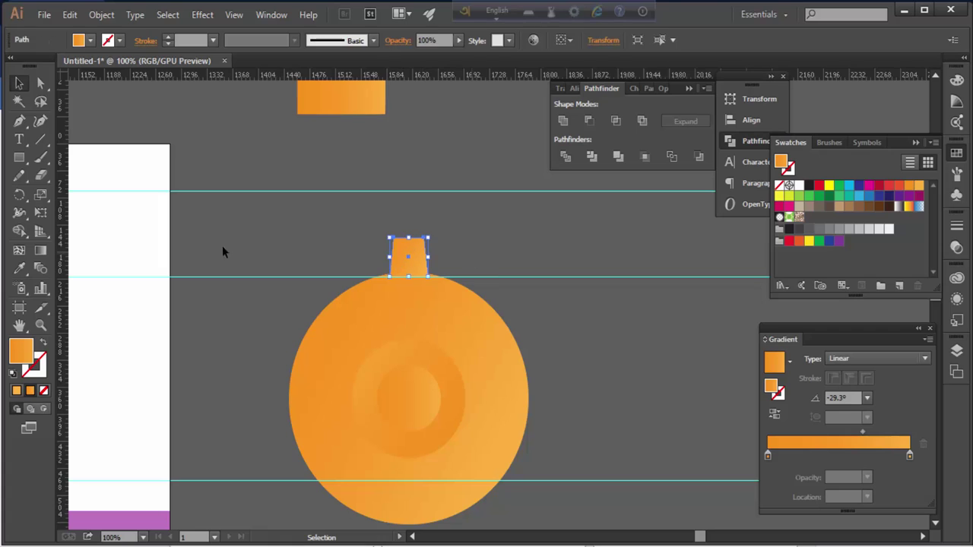
pyautogui.moveTo(409, 238)
pyautogui.mouseDown()
pyautogui.moveTo(409, 222)
pyautogui.moveTo(407, 247)
pyautogui.mouseUp()
pyautogui.click(437, 237)
pyautogui.click(411, 257)
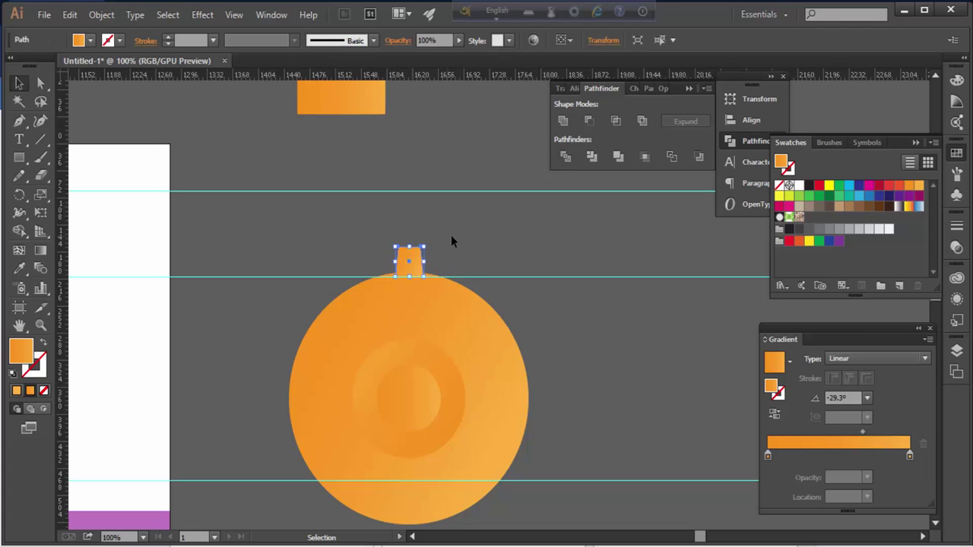
pyautogui.click(450, 235)
# Rotate copies of the tooth around the circle's centre, repeating with Ctrl+D to ring the disc
pyautogui.click(417, 261)
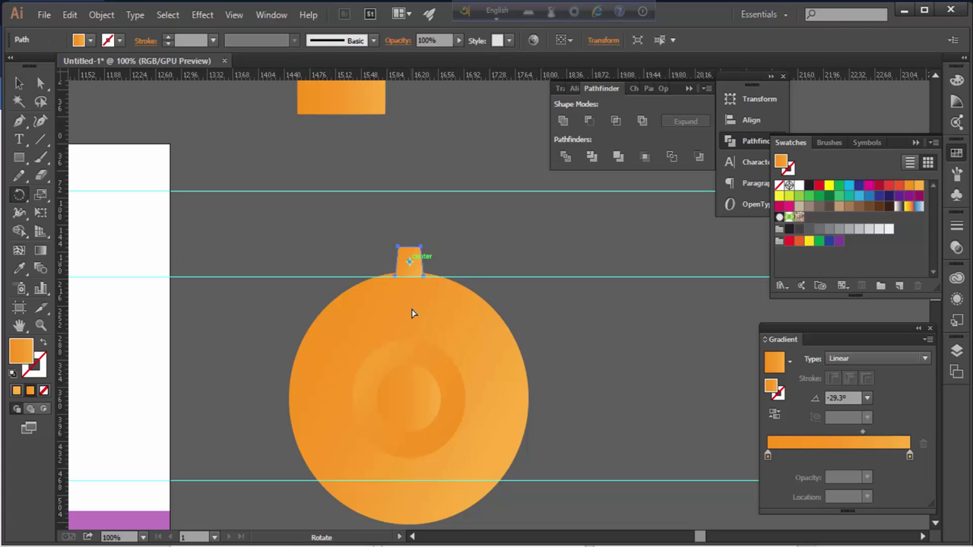
pyautogui.moveTo(412, 314)
pyautogui.mouseDown()
pyautogui.moveTo(412, 403)
pyautogui.moveTo(409, 299)
pyautogui.mouseUp()
pyautogui.moveTo(420, 262); pyautogui.dragTo(467, 280)
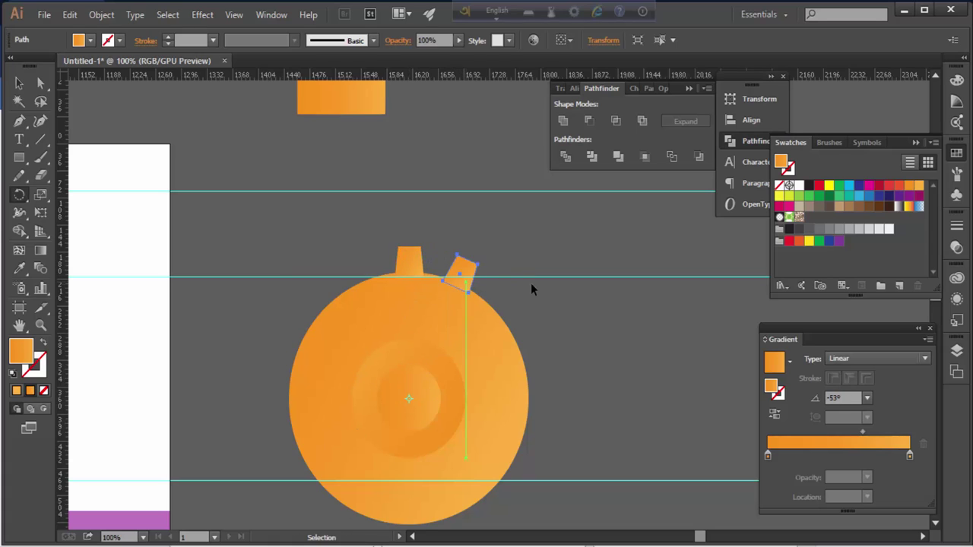
pyautogui.hotkey('ctrl', 'd')
pyautogui.hotkey('ctrl', 'd')
pyautogui.hotkey('ctrl', 'd')
pyautogui.hotkey('ctrl', 'd')
pyautogui.hotkey('ctrl', 'd')
pyautogui.hotkey('ctrl', 'd')
pyautogui.hotkey('ctrl', 'd')
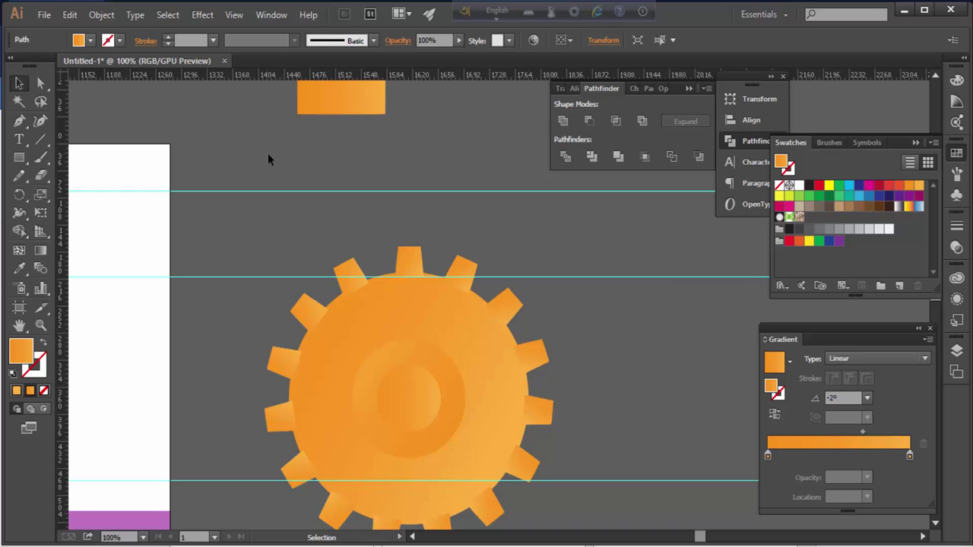
pyautogui.click(268, 159)
pyautogui.scroll(-1, 553, 271)
# Merge the gear teeth and circle into a single shape with Pathfinder Unite
pyautogui.hotkey('ctrl', 'shift', 'a')
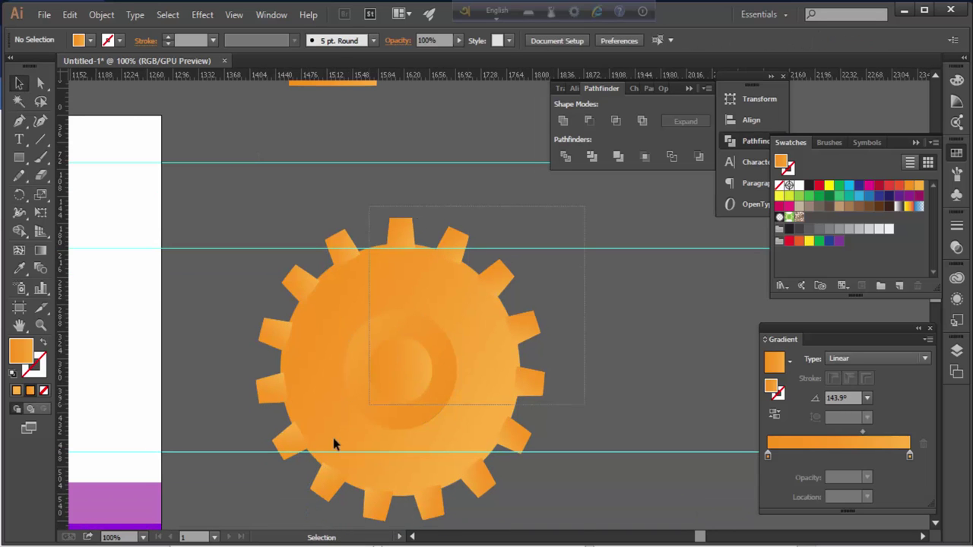
pyautogui.scroll(-1, 332, 440)
pyautogui.moveTo(298, 465); pyautogui.dragTo(551, 186)
pyautogui.click(562, 120)
pyautogui.click(588, 300)
pyautogui.press('a')
pyautogui.click(476, 347)
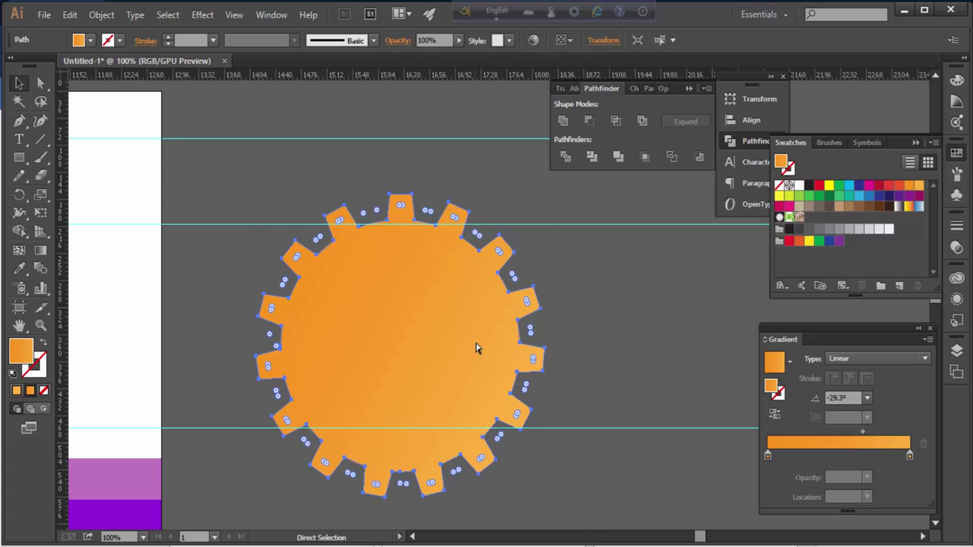
pyautogui.click(636, 334)
# Select all parts of the orange gear and group them
pyautogui.hotkey('ctrl', '-')
pyautogui.click(445, 358)
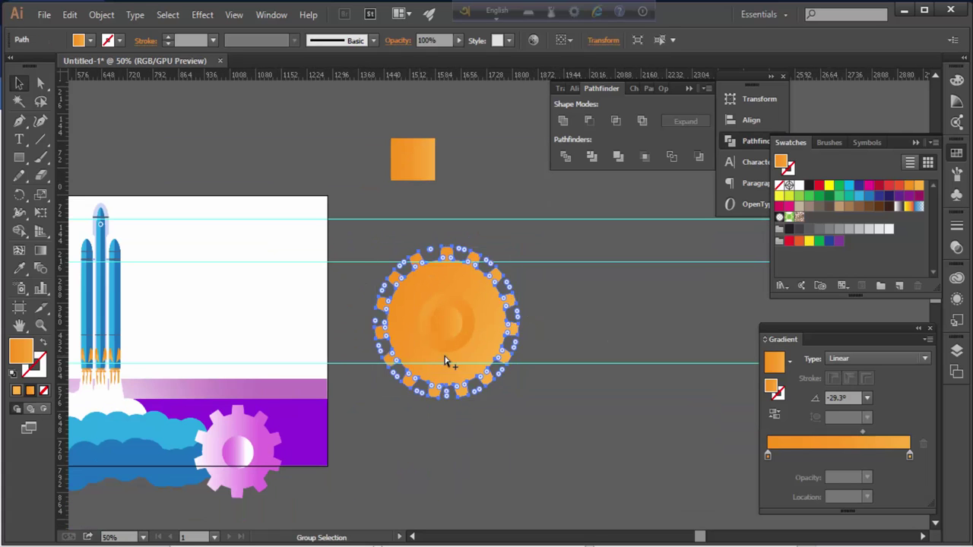
pyautogui.moveTo(373, 399); pyautogui.dragTo(520, 245)
pyautogui.rightClick(446, 127)
pyautogui.click(462, 205)
# Shrink the orange gear, place it beside the pink gear at bottom right, rotate slightly
pyautogui.moveTo(517, 398); pyautogui.dragTo(499, 378)
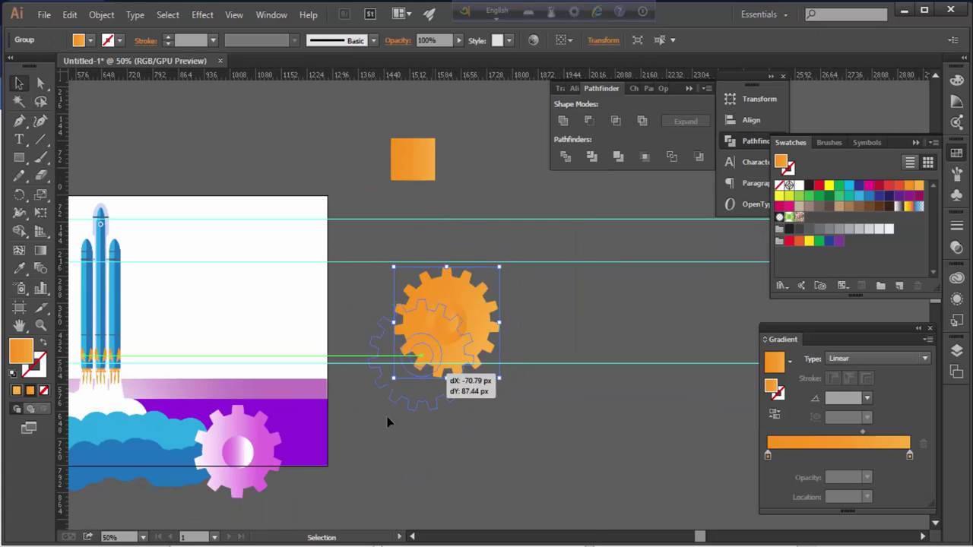
pyautogui.moveTo(466, 337); pyautogui.dragTo(339, 465)
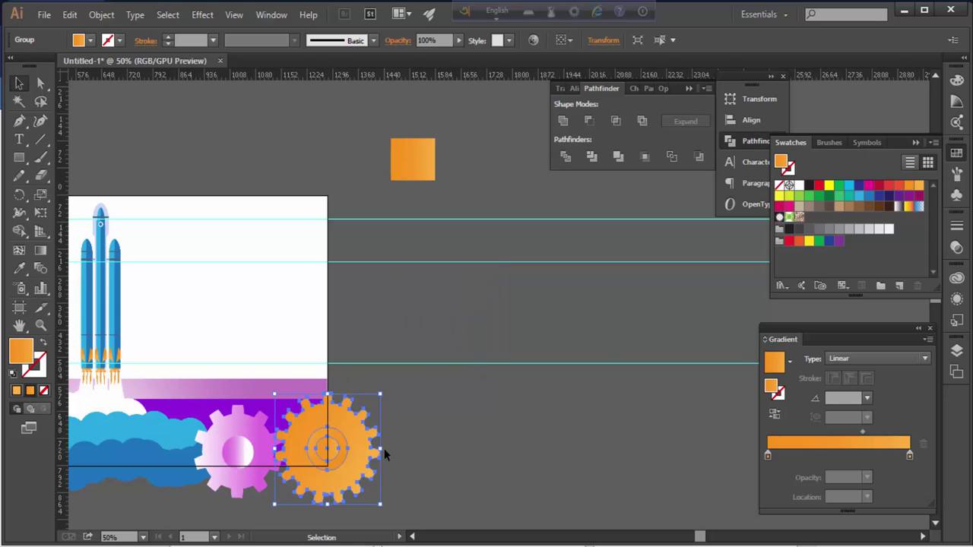
pyautogui.scroll(-1, 383, 411)
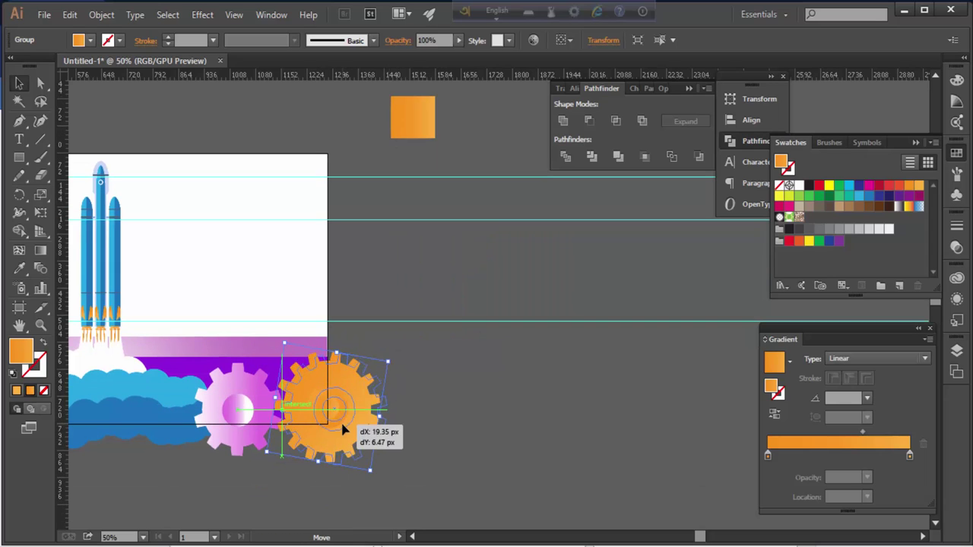
pyautogui.moveTo(383, 415); pyautogui.dragTo(368, 440)
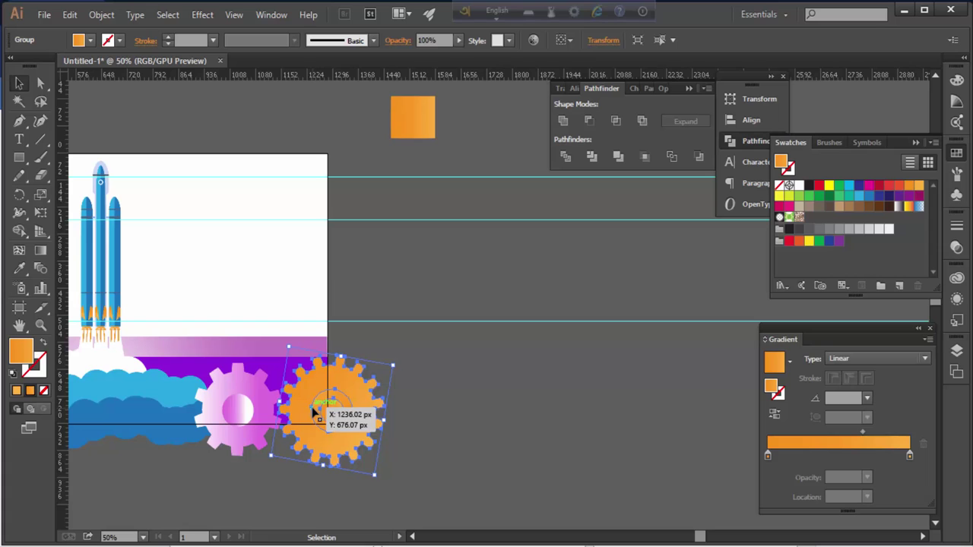
pyautogui.moveTo(316, 410); pyautogui.dragTo(313, 408)
pyautogui.click(429, 413)
# Enlarge a pink gear behind the orange gear and rotate it slightly counter-clockwise
pyautogui.hscroll(-5, 417, 386)
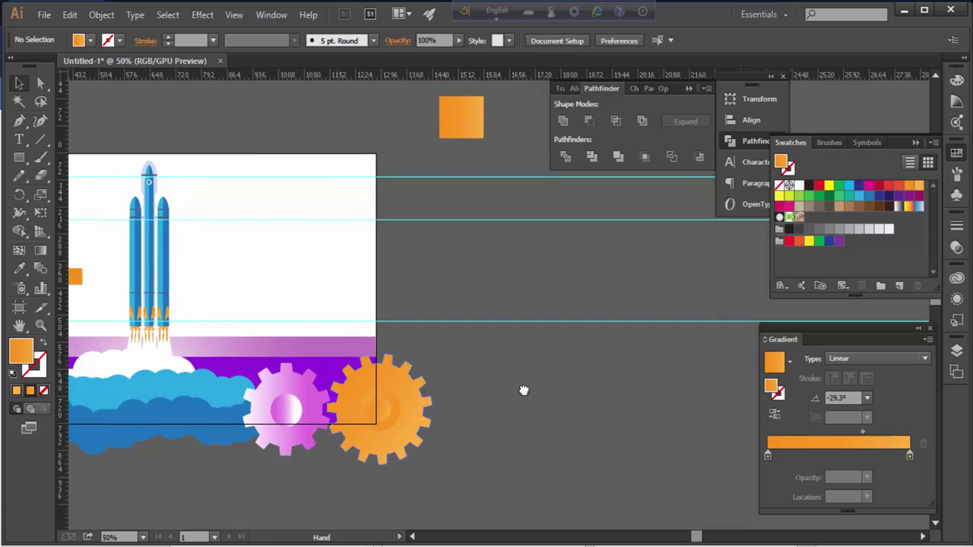
pyautogui.moveTo(581, 402); pyautogui.dragTo(582, 365)
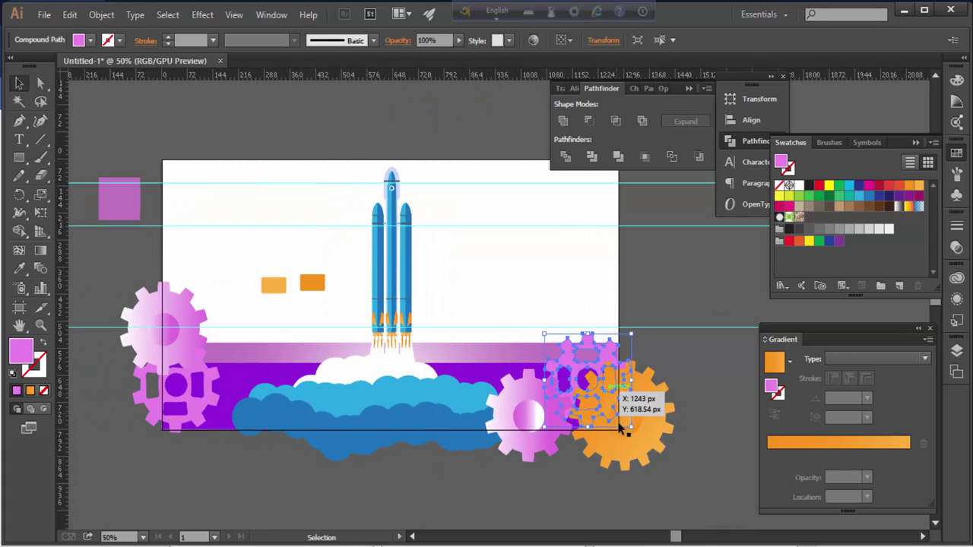
pyautogui.moveTo(614, 423); pyautogui.dragTo(673, 494)
pyautogui.hotkey('ctrl', 'shift', 'a')
pyautogui.click(646, 345)
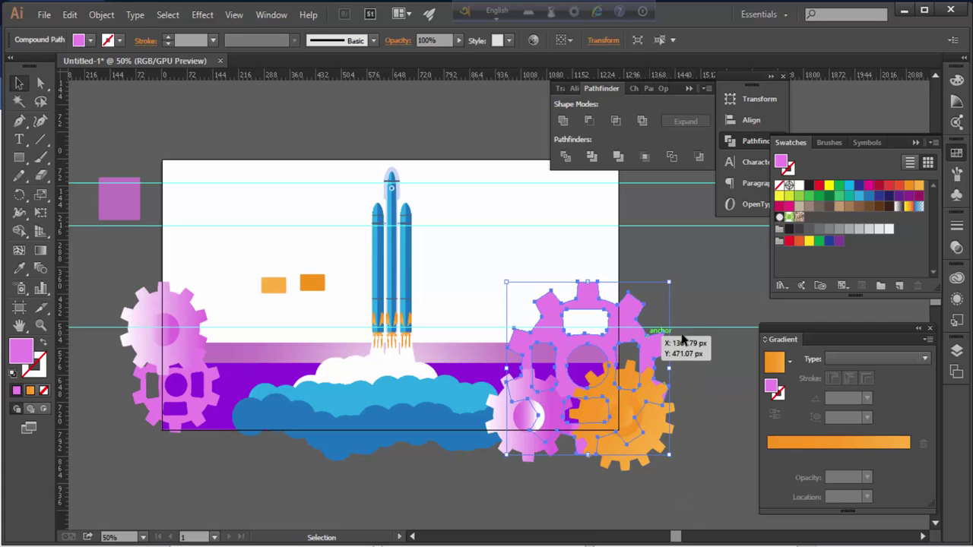
pyautogui.moveTo(675, 370); pyautogui.dragTo(672, 351)
pyautogui.scroll(-2, 512, 373)
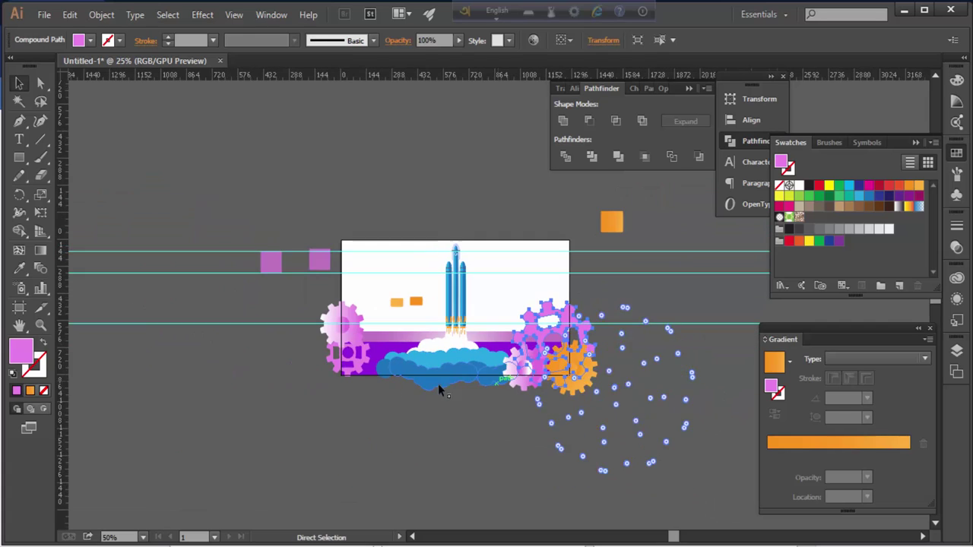
# Draw a tall pink rectangle at the left edge and repeat copies rightward with Ctrl+D
pyautogui.click(282, 201)
pyautogui.press('m')
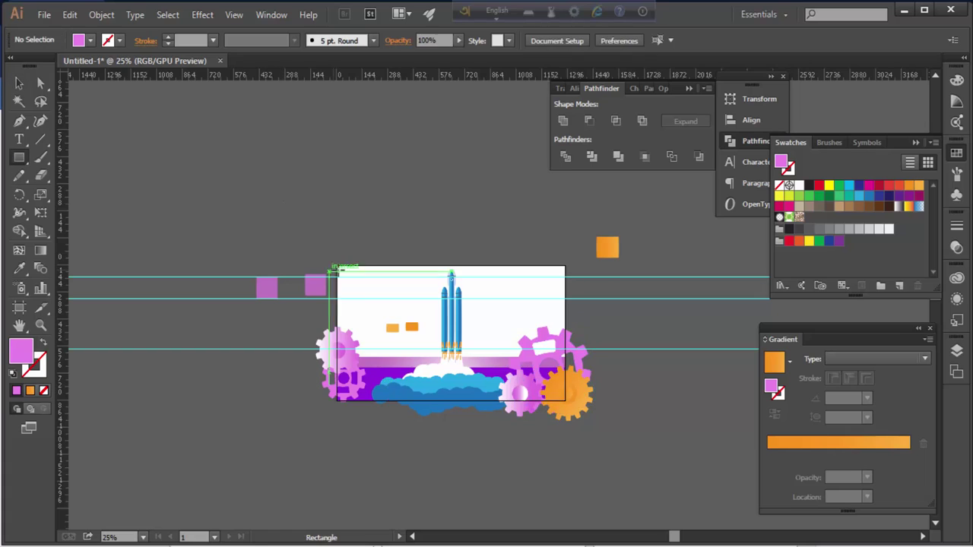
pyautogui.moveTo(337, 265); pyautogui.dragTo(369, 361)
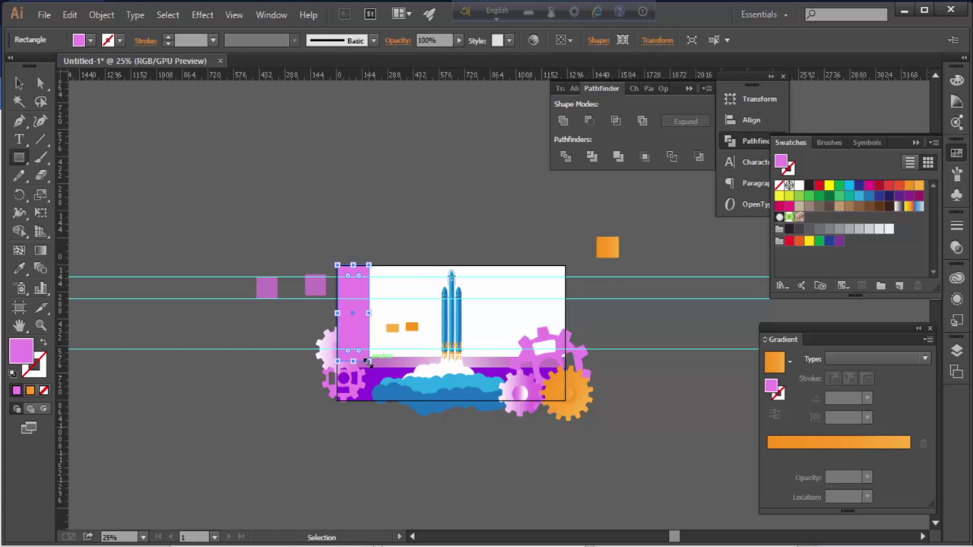
pyautogui.moveTo(358, 320); pyautogui.dragTo(389, 320)
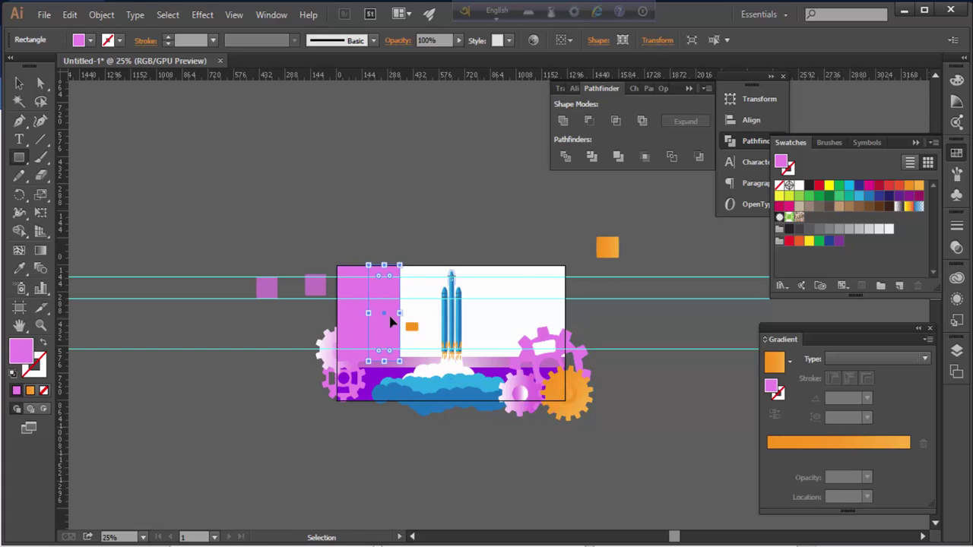
pyautogui.hotkey('ctrl', 'd')
pyautogui.hotkey('ctrl', 'd')
pyautogui.hotkey('ctrl', 'd')
pyautogui.hotkey('ctrl', 'd')
pyautogui.press('v')
pyautogui.click(239, 156)
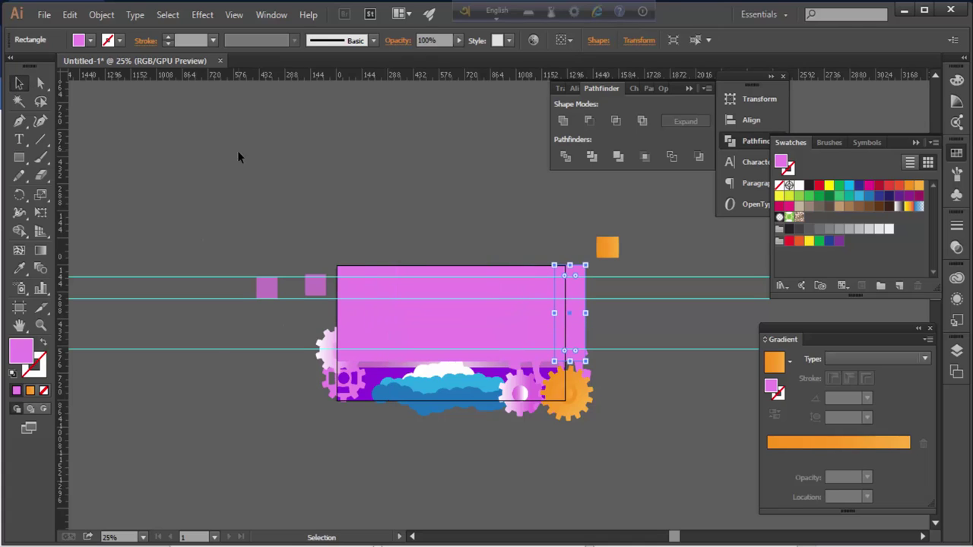
pyautogui.moveTo(452, 330)
pyautogui.mouseDown()
pyautogui.moveTo(490, 333)
pyautogui.moveTo(453, 341)
pyautogui.mouseUp()
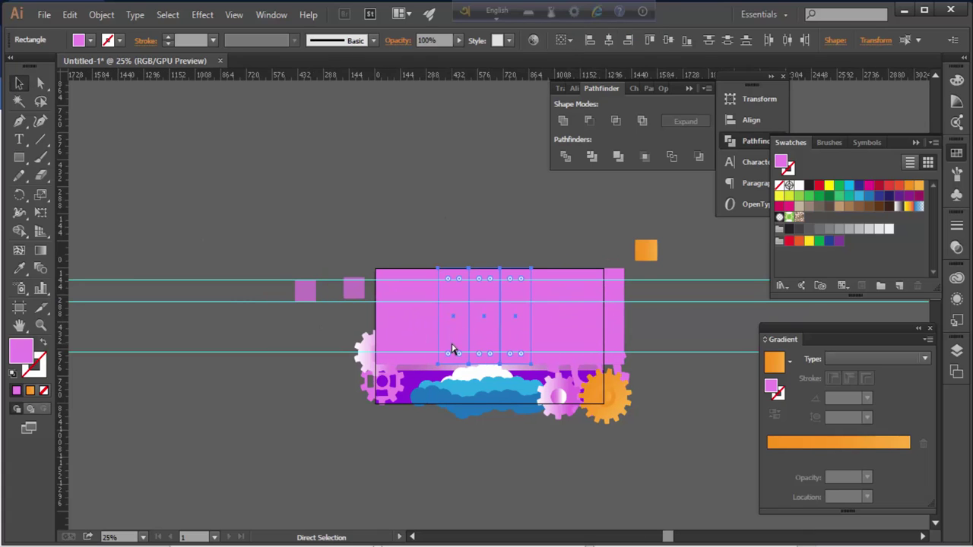
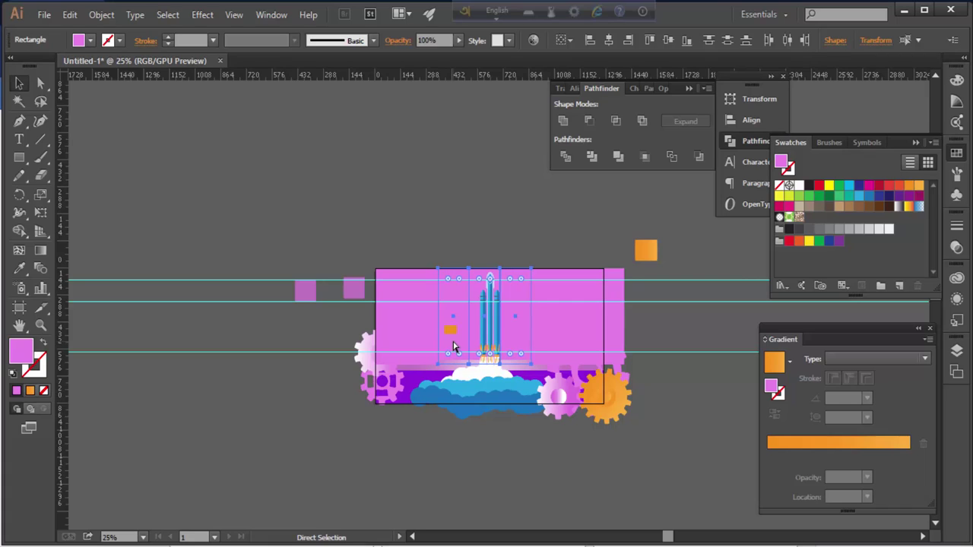
# Inspect the tall pink background strips behind the rocket, then view the whole artboard
pyautogui.scroll(2, 453, 346)
pyautogui.scroll(1, 453, 347)
pyautogui.scroll(-1, 295, 315)
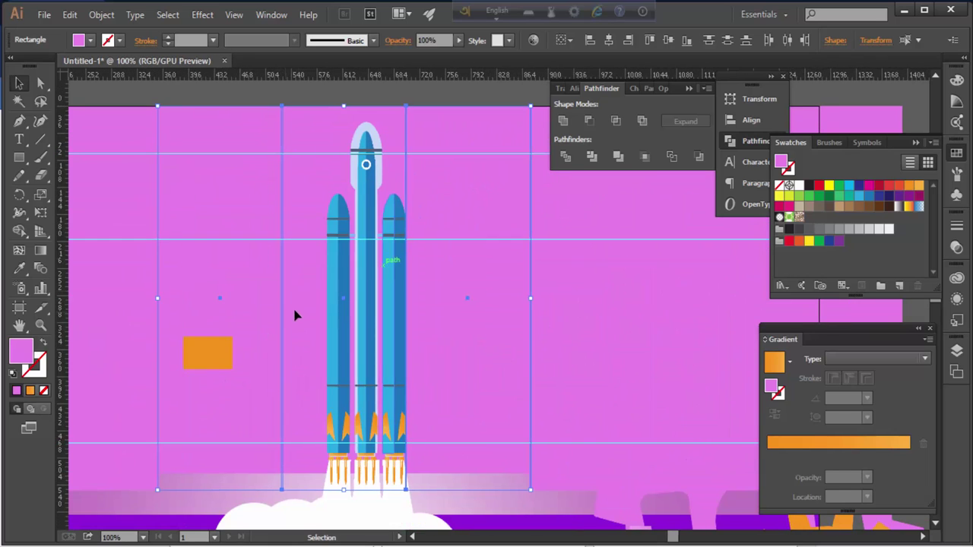
pyautogui.scroll(-1, 296, 315)
pyautogui.click(210, 236)
pyautogui.moveTo(210, 236); pyautogui.dragTo(294, 237)
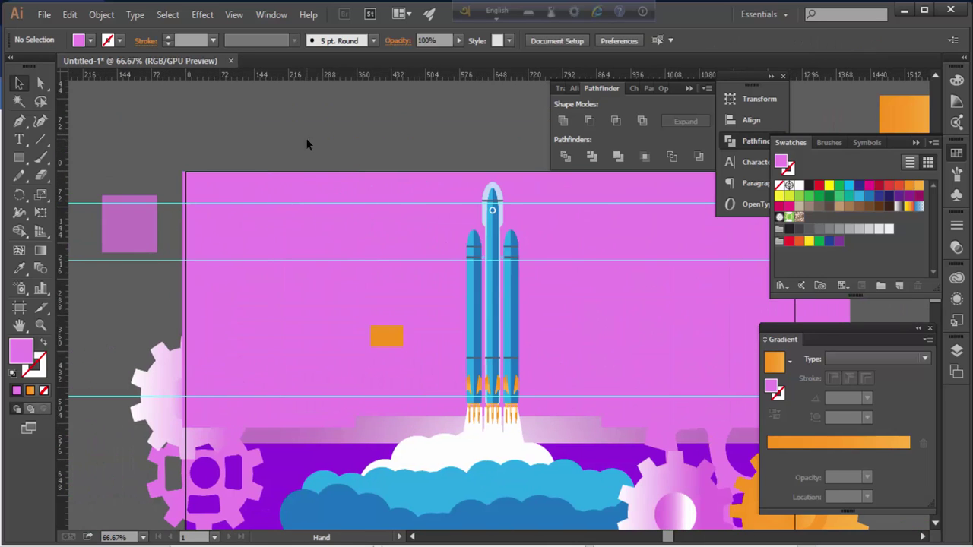
pyautogui.hscroll(2, 332, 261)
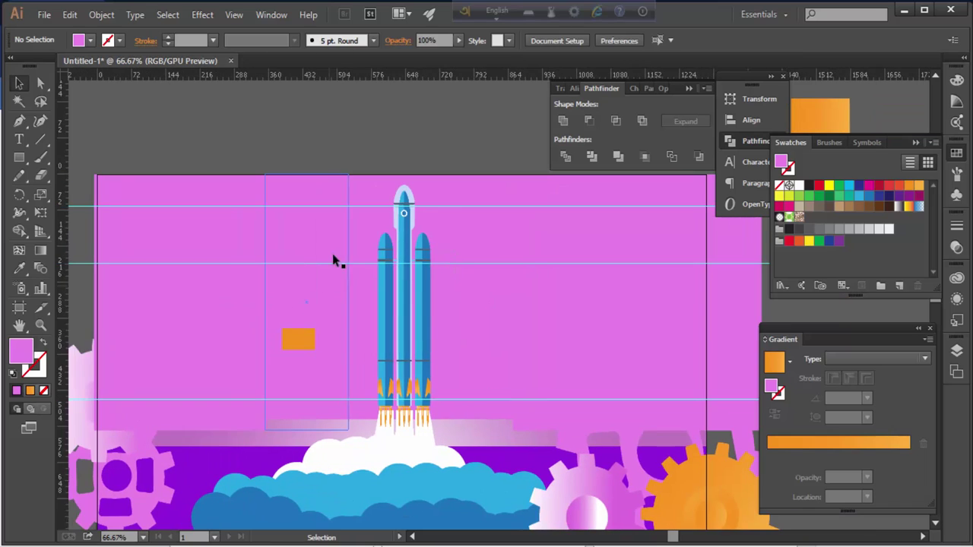
pyautogui.click(264, 420)
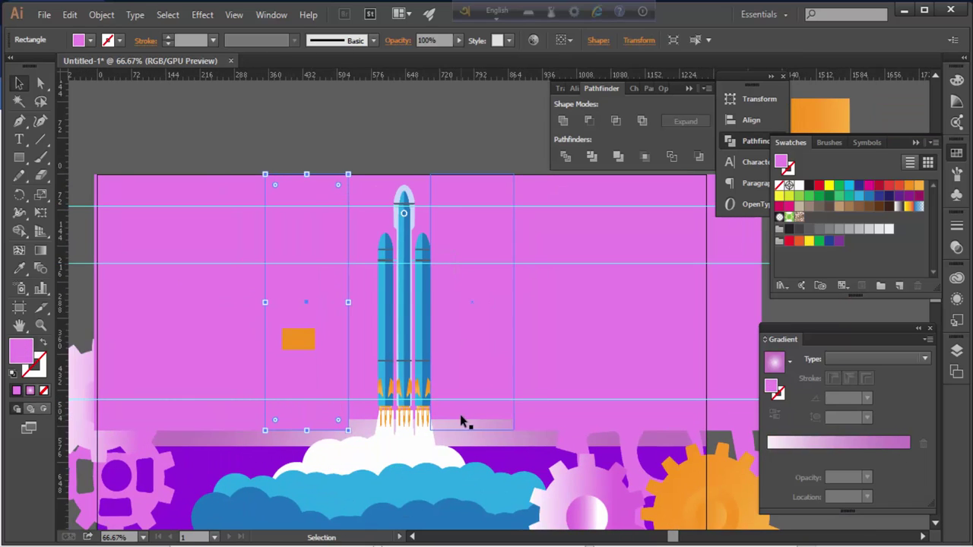
pyautogui.click(471, 386)
pyautogui.click(411, 171)
pyautogui.hotkey('ctrl', '-')
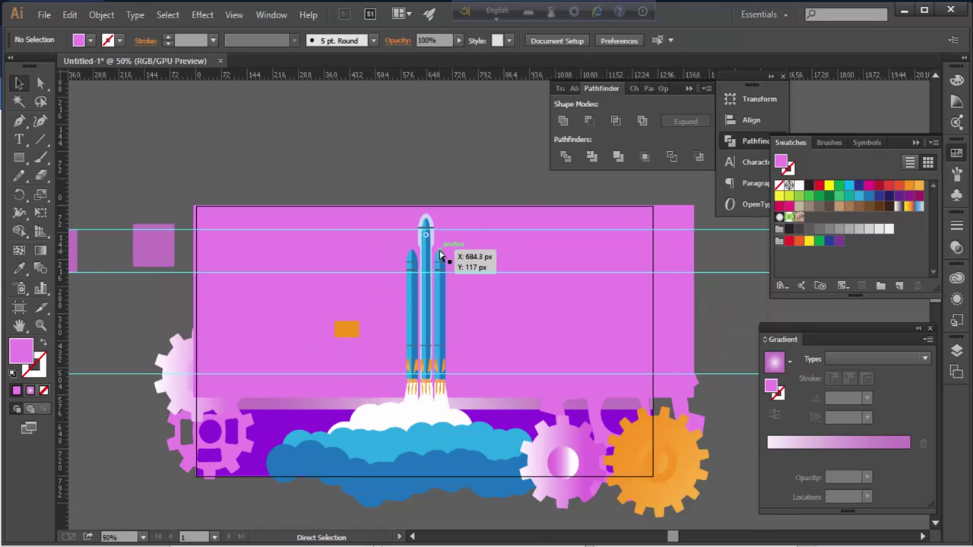
# Move a pink sample square above the artboard and give it a deep-purple gradient stop
pyautogui.moveTo(136, 198); pyautogui.dragTo(223, 289)
pyautogui.moveTo(143, 342); pyautogui.dragTo(210, 233)
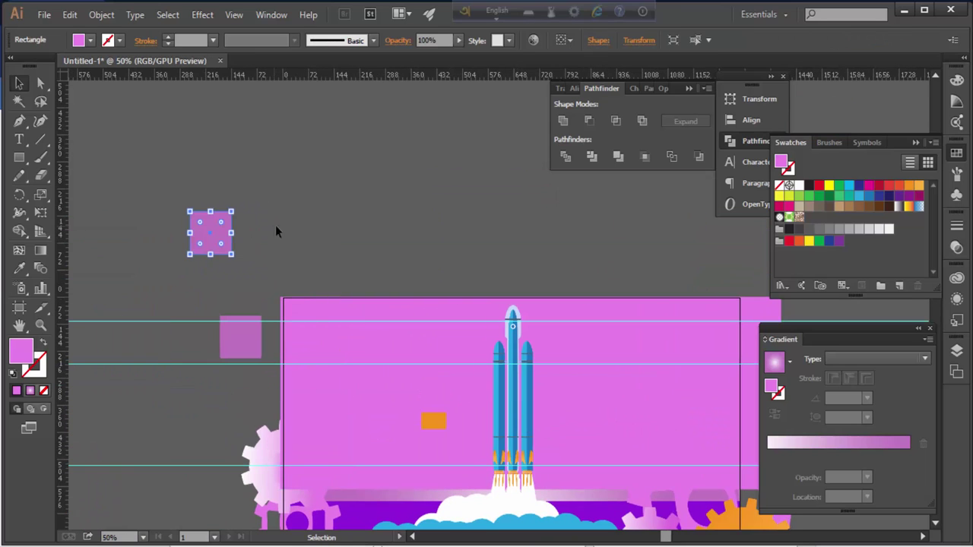
pyautogui.click(797, 444)
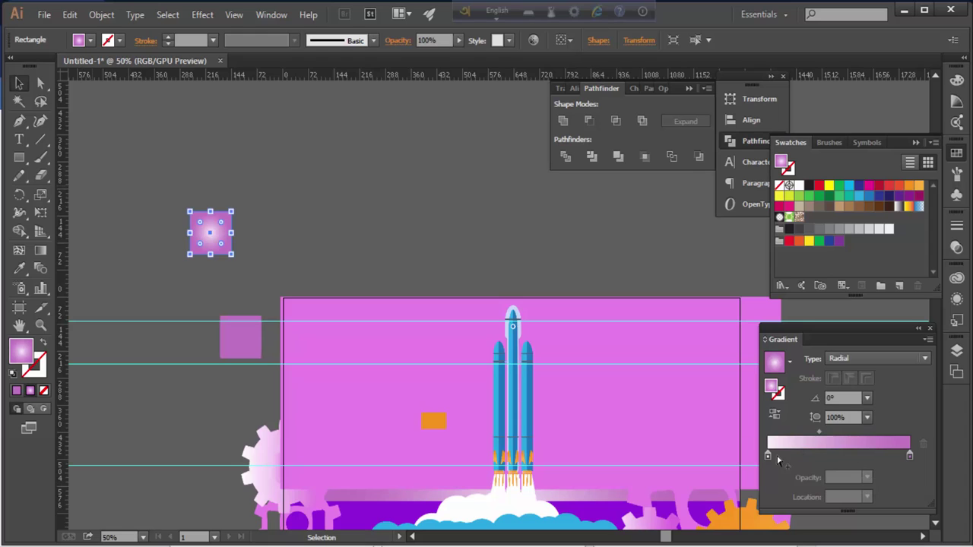
pyautogui.doubleClick(32, 352)
pyautogui.moveTo(504, 211)
pyautogui.mouseDown()
pyautogui.moveTo(504, 252)
pyautogui.moveTo(504, 190)
pyautogui.moveTo(506, 249)
pyautogui.moveTo(506, 217)
pyautogui.mouseUp()
pyautogui.moveTo(464, 291); pyautogui.dragTo(479, 283)
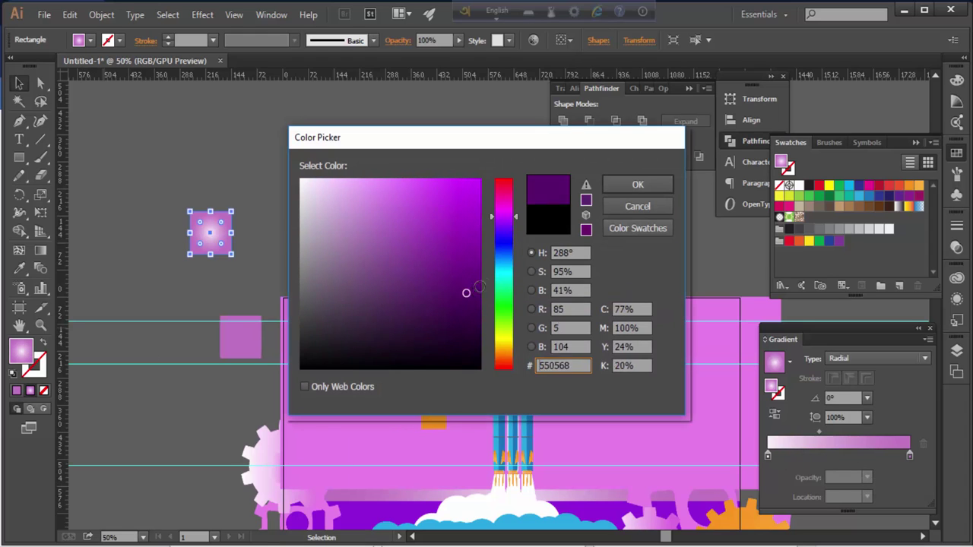
pyautogui.click(637, 185)
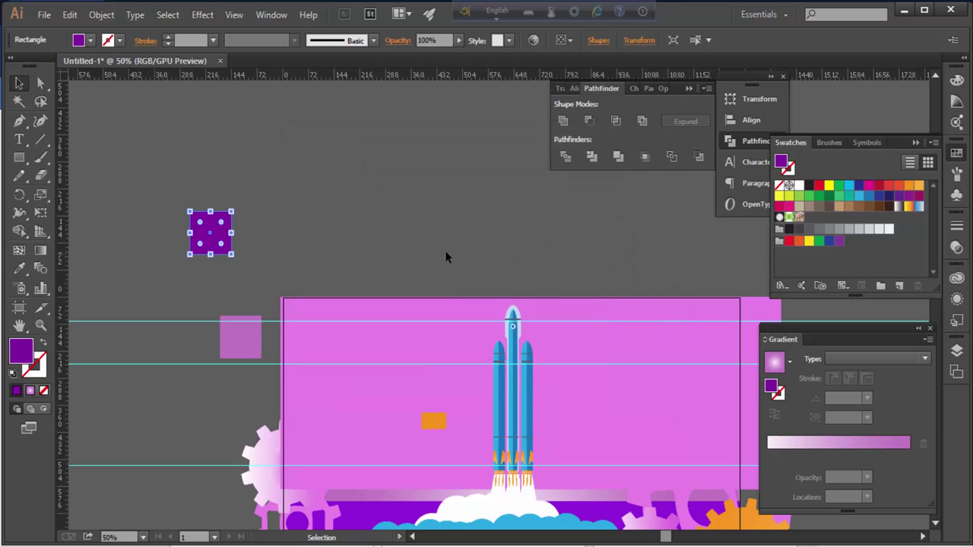
pyautogui.click(383, 269)
# Save the purple gradient and make it a two-stop linear gradient on the second sample square
pyautogui.moveTo(205, 223); pyautogui.dragTo(203, 219)
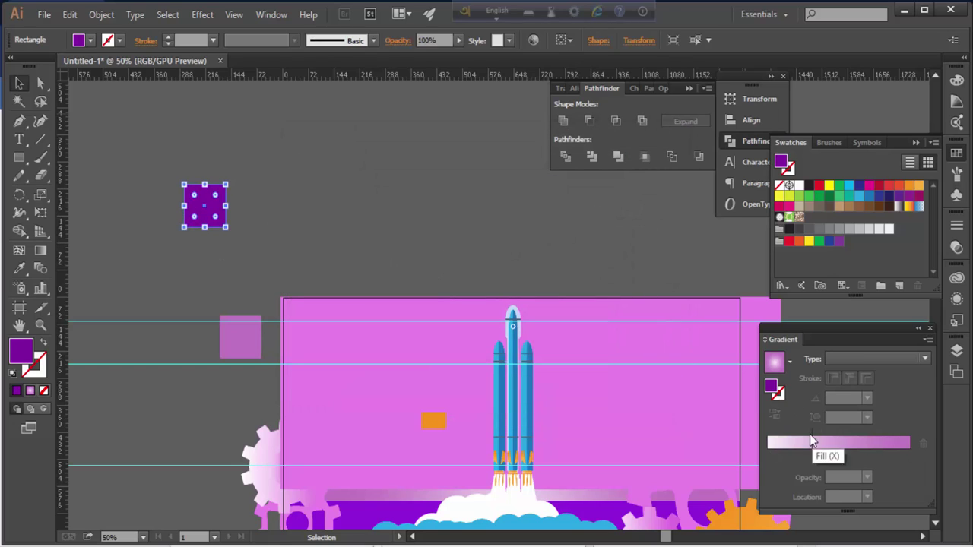
pyautogui.click(809, 440)
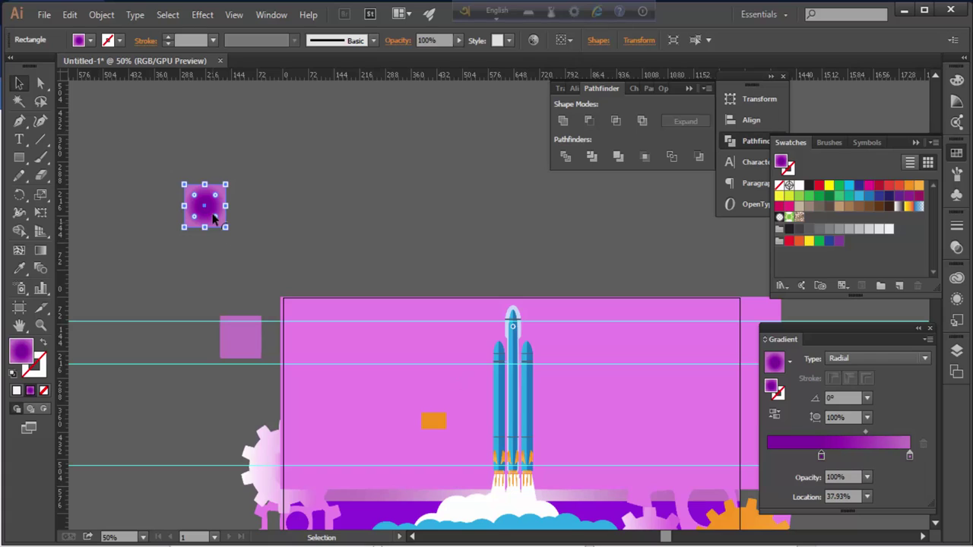
pyautogui.hotkey('ctrl', 'shift', 'a')
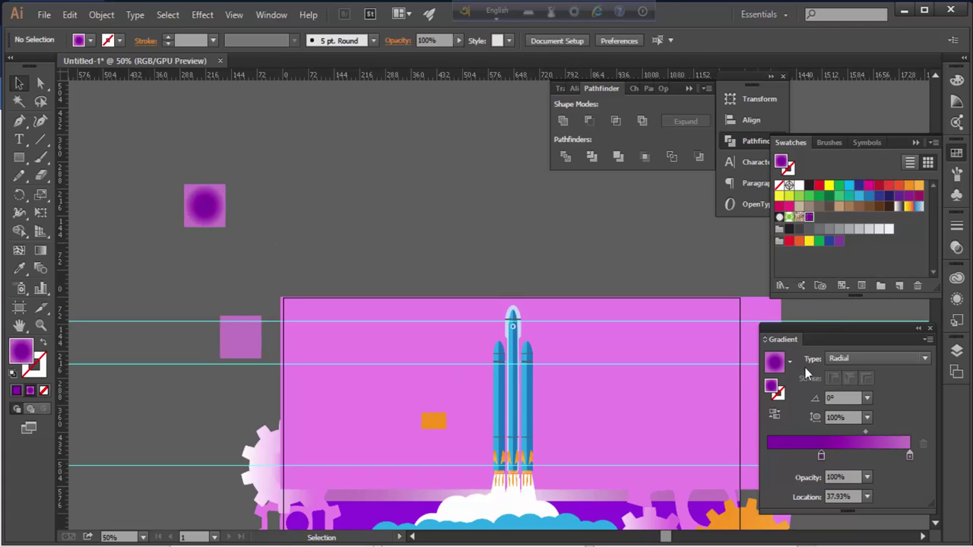
pyautogui.click(240, 337)
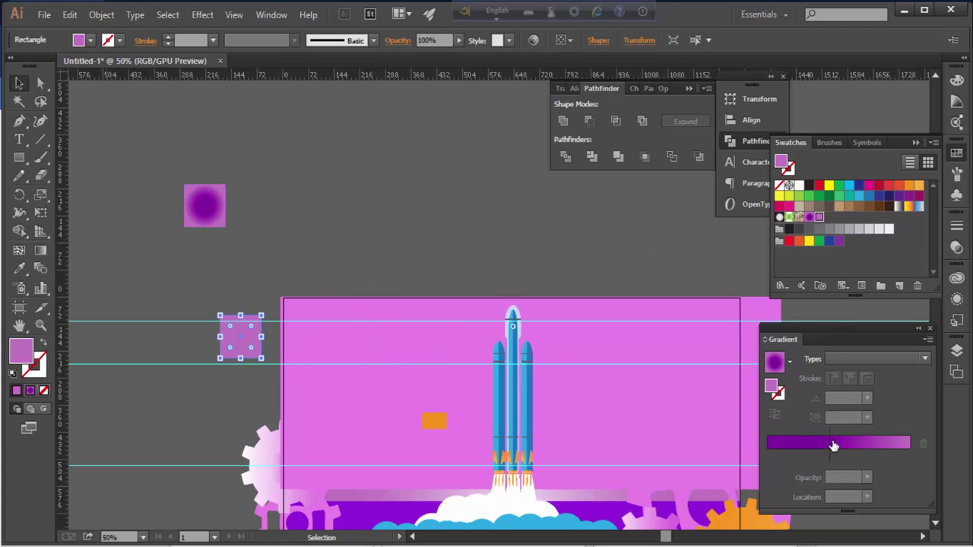
pyautogui.click(831, 456)
pyautogui.moveTo(831, 456)
pyautogui.mouseDown()
pyautogui.moveTo(849, 477)
pyautogui.moveTo(780, 457)
pyautogui.mouseUp()
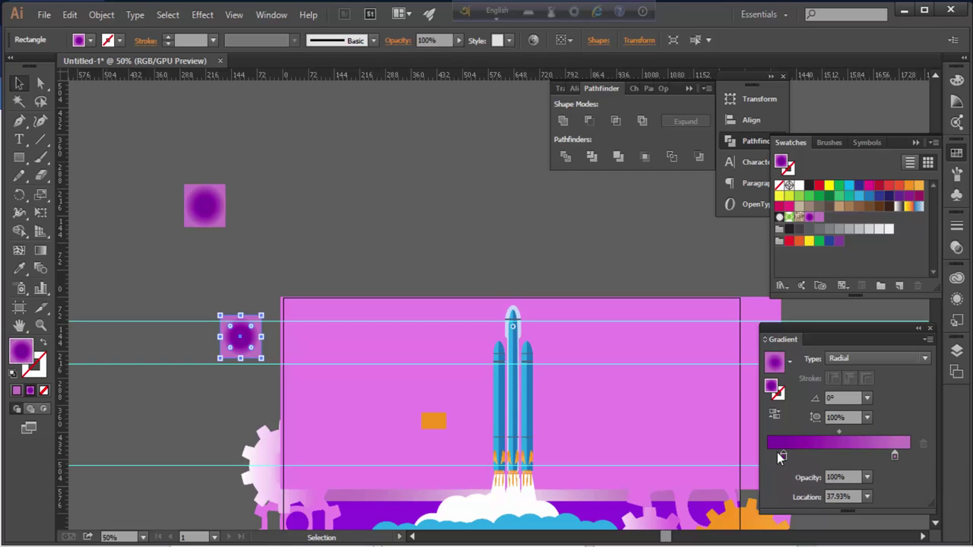
pyautogui.click(878, 358)
pyautogui.click(344, 199)
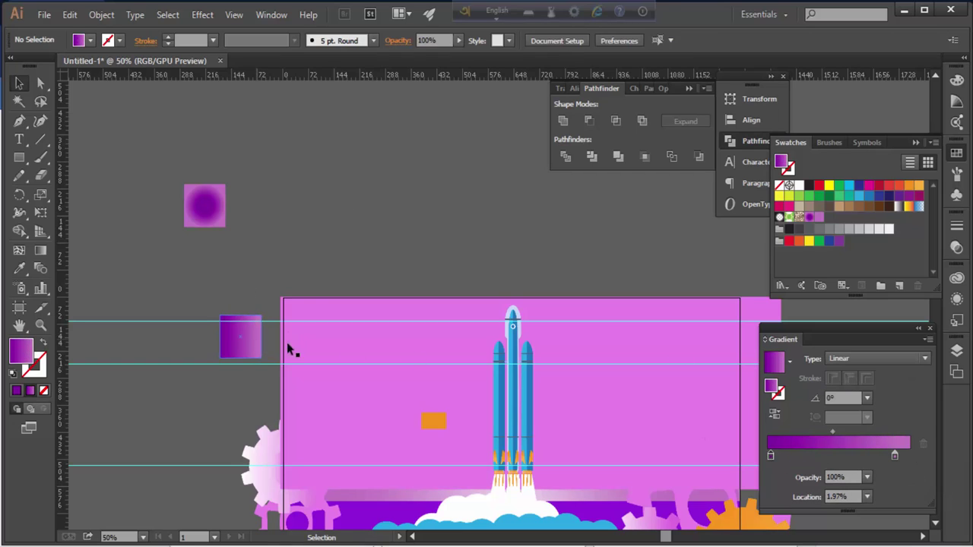
# Eyedropper the purple linear gradient onto all the pink background strips
pyautogui.click(289, 347)
pyautogui.keyDown('shift'); pyautogui.click(378, 357); pyautogui.keyUp('shift')
pyautogui.keyDown('shift'); pyautogui.click(441, 357); pyautogui.keyUp('shift')
pyautogui.press('i')
pyautogui.click(245, 328)
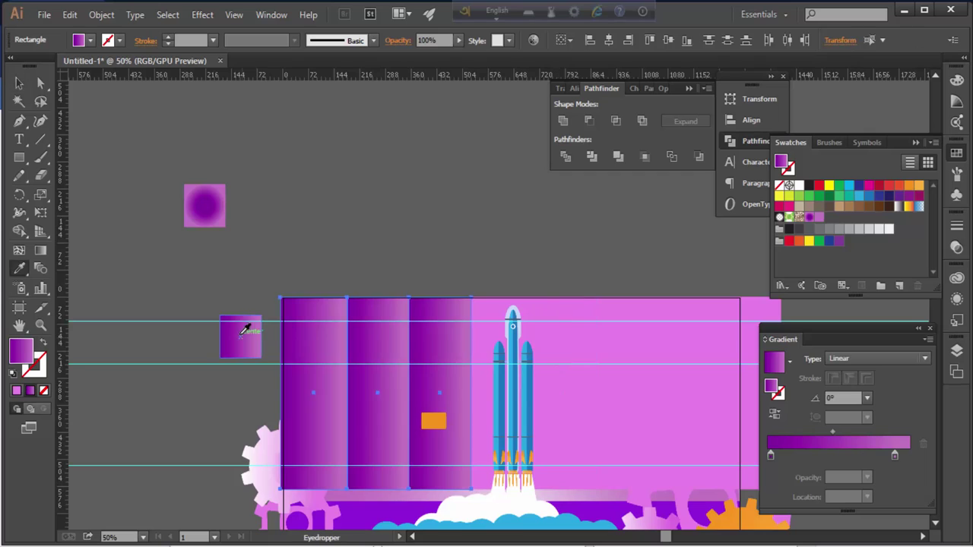
pyautogui.press('v')
pyautogui.moveTo(482, 175); pyautogui.dragTo(342, 158)
pyautogui.keyDown('shift'); pyautogui.click(628, 341); pyautogui.keyUp('shift')
pyautogui.press('i')
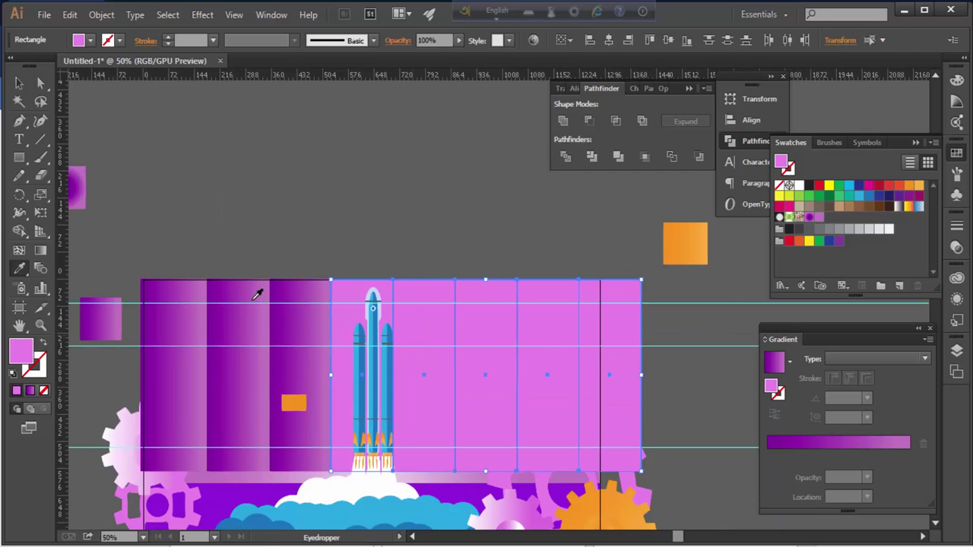
pyautogui.click(258, 293)
pyautogui.press('v')
pyautogui.click(342, 256)
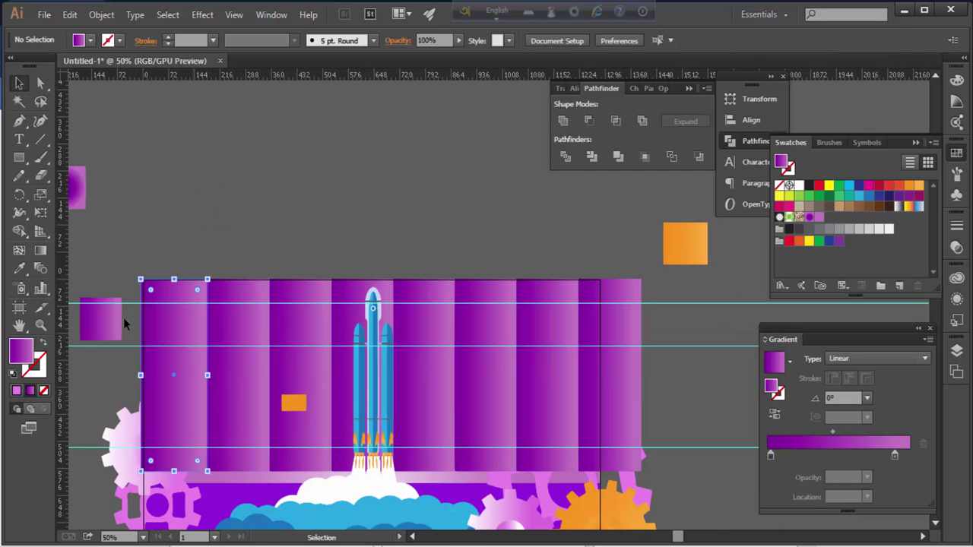
# Redraw the first strip's gradient so it runs vertically
pyautogui.press('g')
pyautogui.moveTo(140, 373)
pyautogui.mouseDown()
pyautogui.moveTo(211, 376)
pyautogui.moveTo(143, 377)
pyautogui.mouseUp()
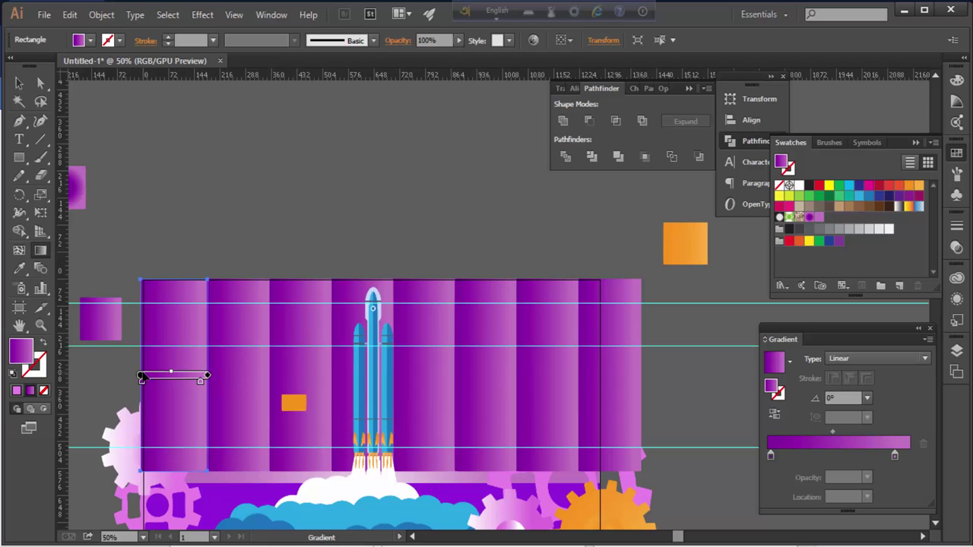
pyautogui.moveTo(895, 455); pyautogui.dragTo(873, 455)
pyautogui.click(768, 455)
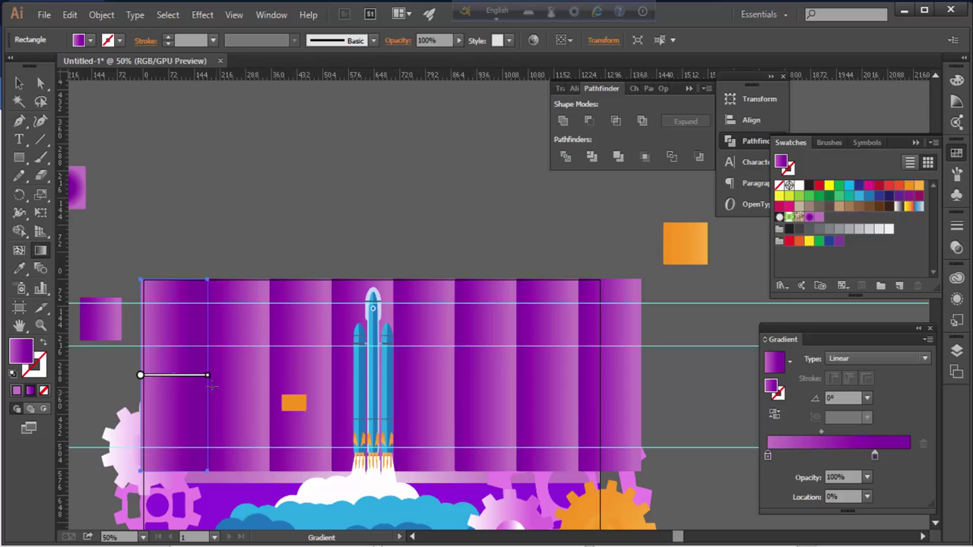
pyautogui.moveTo(247, 387); pyautogui.dragTo(231, 318)
pyautogui.moveTo(127, 225); pyautogui.dragTo(159, 263)
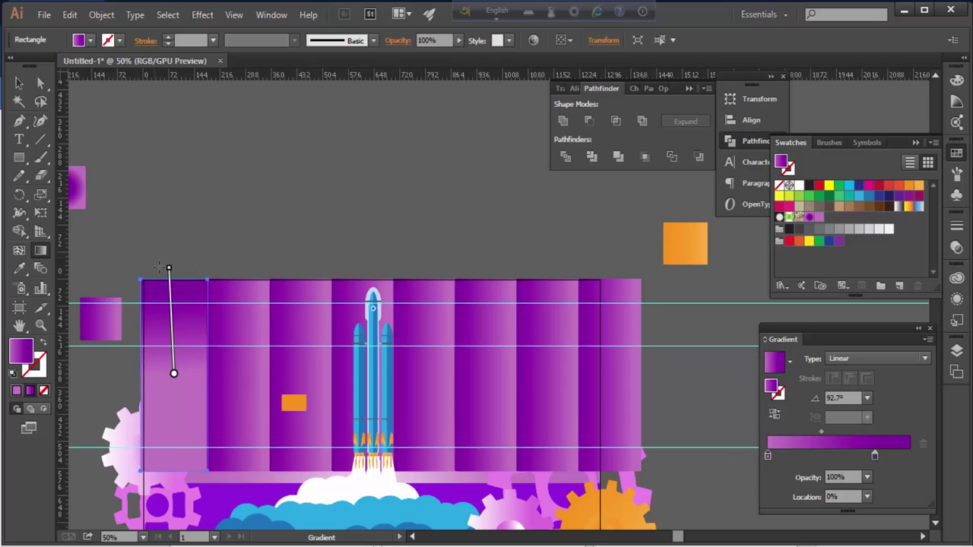
pyautogui.moveTo(173, 374); pyautogui.dragTo(163, 187)
pyautogui.press('v')
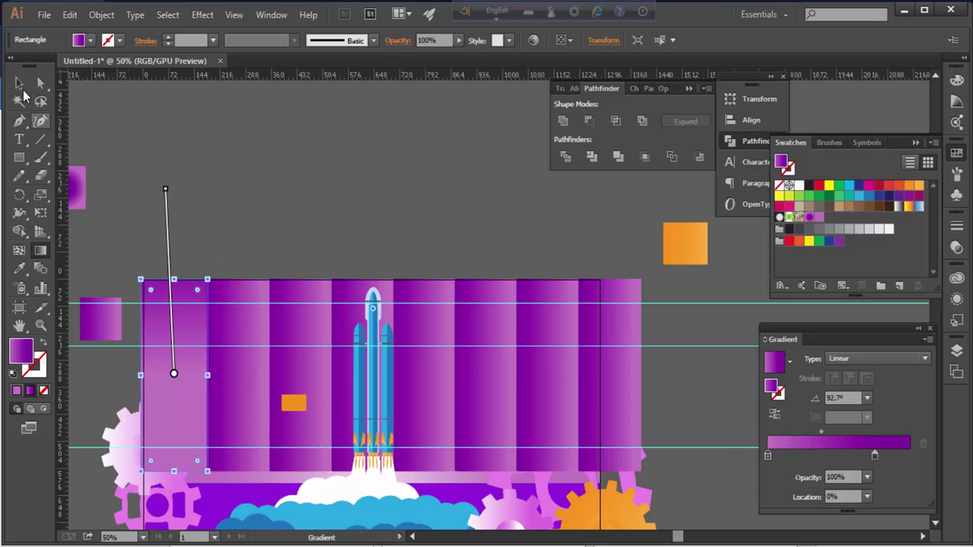
# Angle the gradients of two more tall strips diagonally
pyautogui.click(244, 319)
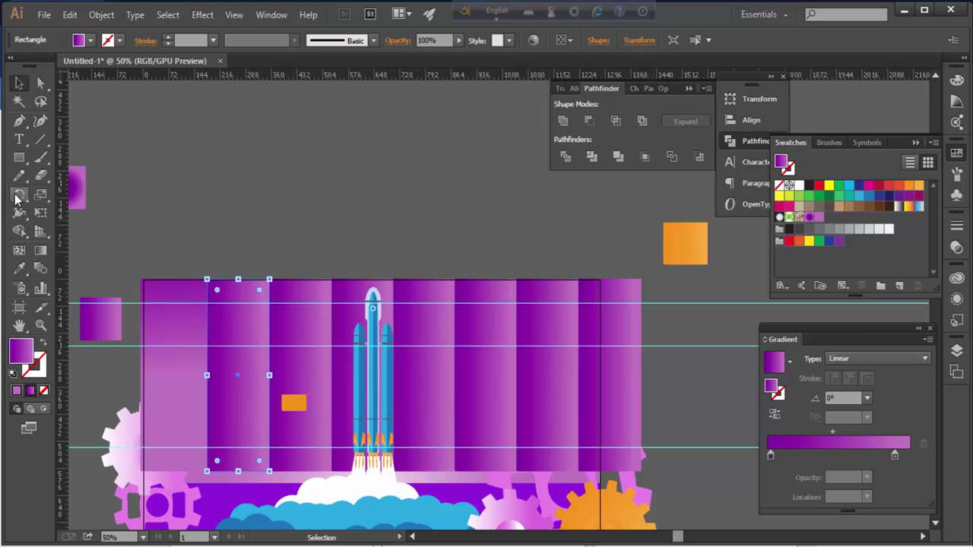
pyautogui.click(40, 250)
pyautogui.moveTo(212, 397); pyautogui.dragTo(207, 376)
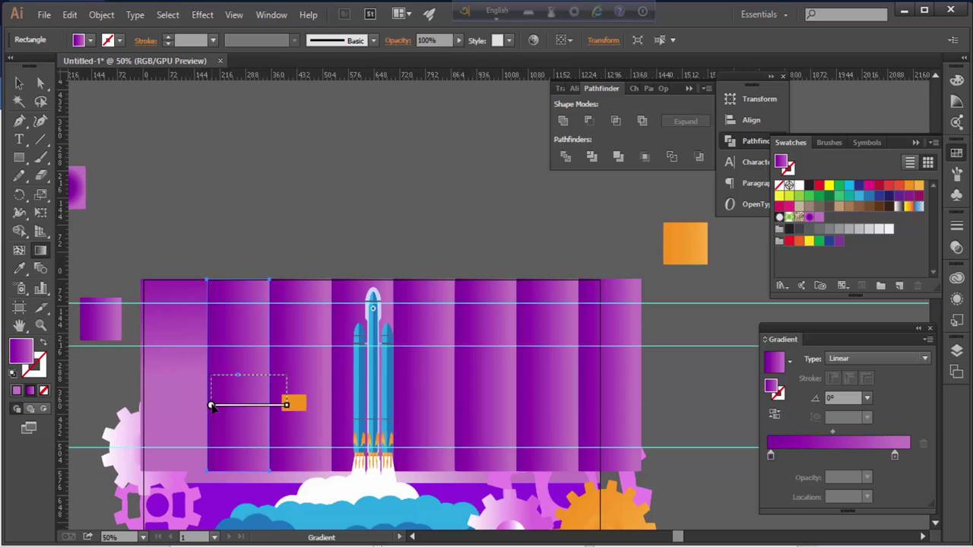
pyautogui.moveTo(229, 444)
pyautogui.mouseDown()
pyautogui.moveTo(260, 441)
pyautogui.moveTo(255, 357)
pyautogui.moveTo(249, 411)
pyautogui.mouseUp()
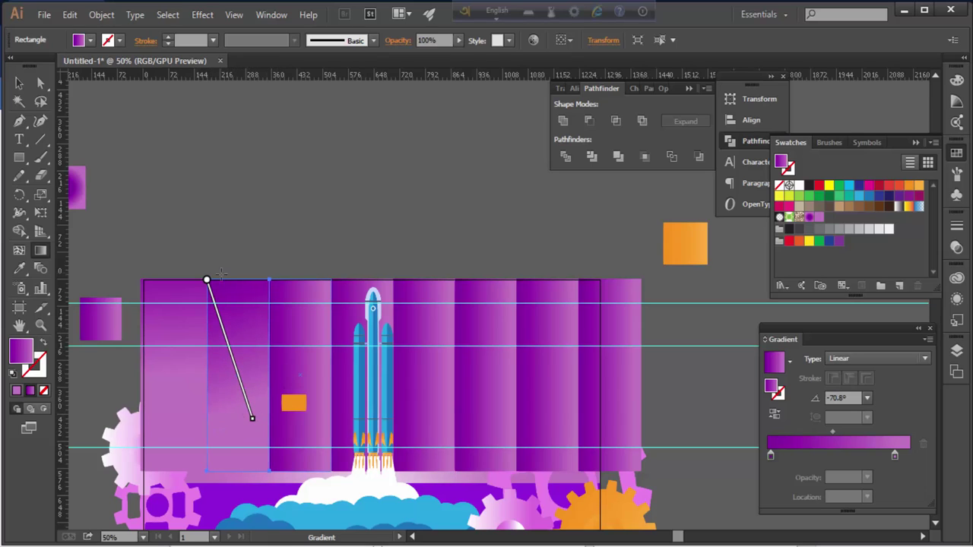
pyautogui.press('v')
pyautogui.hotkey('ctrl', 'shift', 'a')
pyautogui.moveTo(358, 367); pyautogui.dragTo(333, 292)
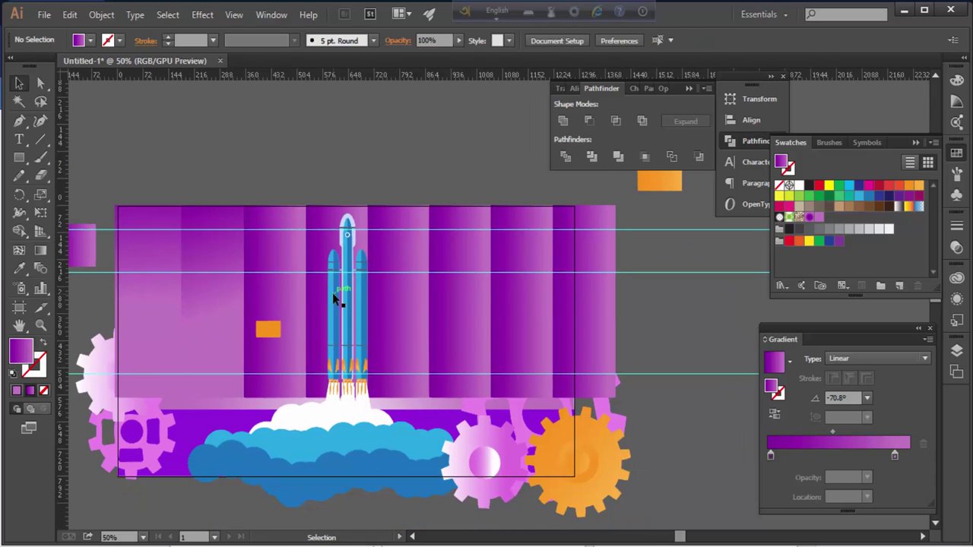
pyautogui.click(211, 321)
pyautogui.click(41, 251)
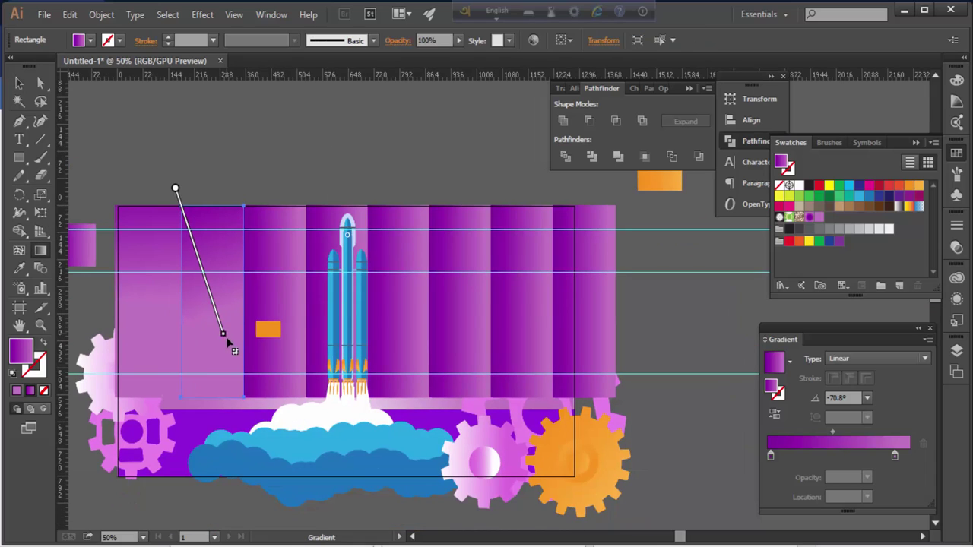
pyautogui.moveTo(174, 189); pyautogui.dragTo(239, 373)
pyautogui.press('v')
pyautogui.hotkey('ctrl', 'shift', 'a')
# Drag the left sky column's gradient from upper left to lower right, about -51°
pyautogui.click(306, 263)
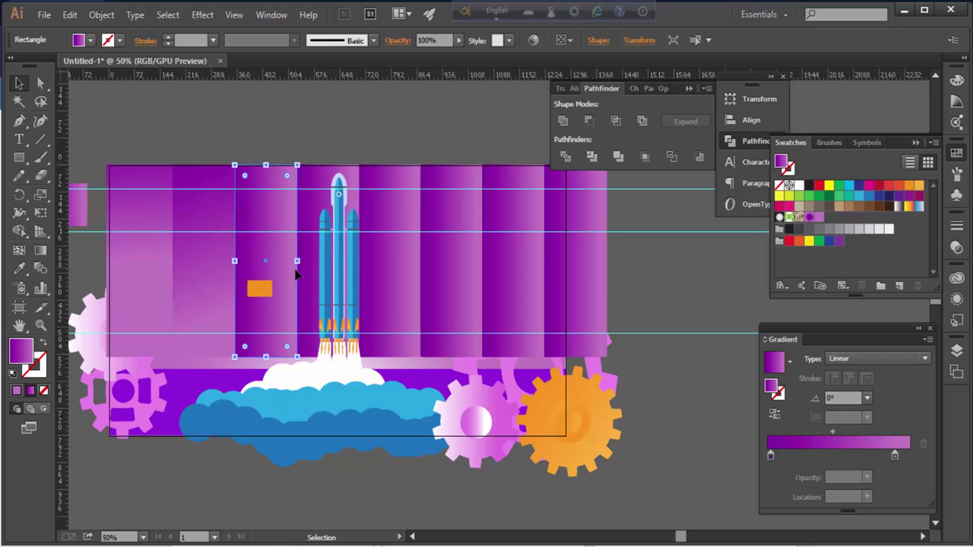
pyautogui.click(40, 249)
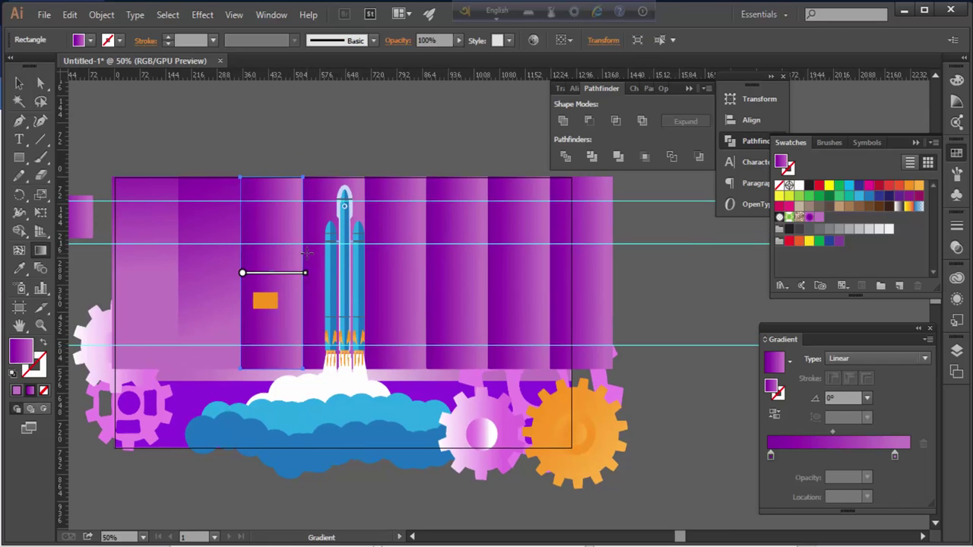
pyautogui.moveTo(292, 339); pyautogui.dragTo(312, 331)
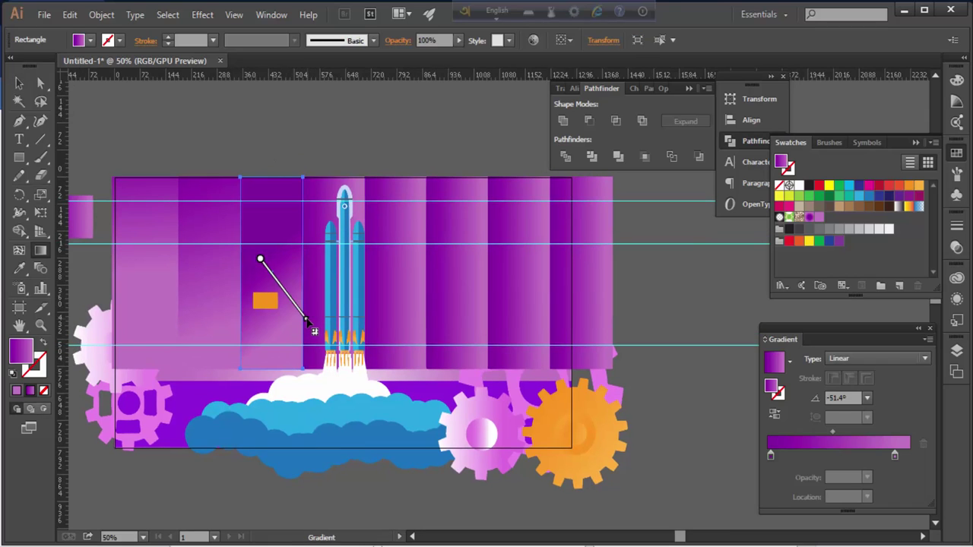
pyautogui.moveTo(216, 200); pyautogui.dragTo(306, 321)
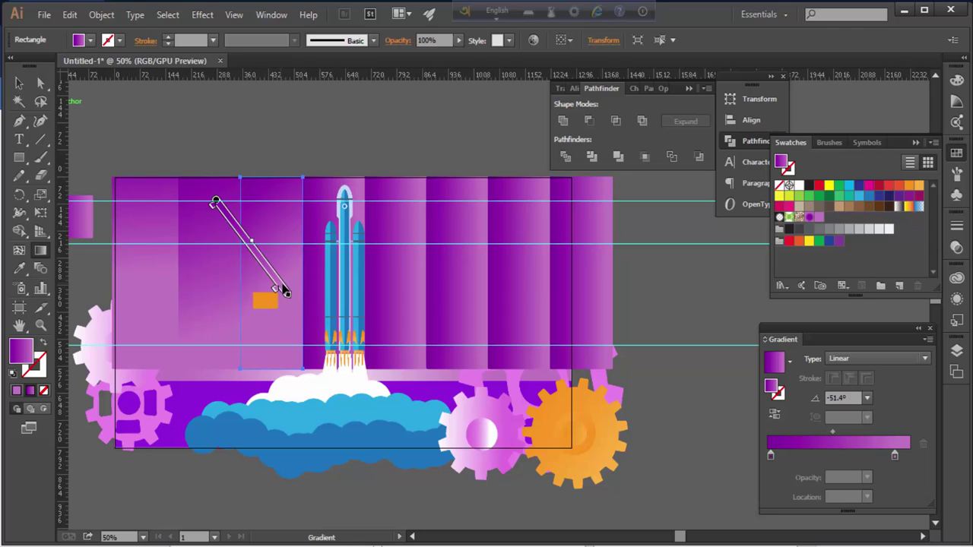
pyautogui.press('v')
pyautogui.hotkey('ctrl', 'shift', 'a')
pyautogui.scroll(-1, 346, 228)
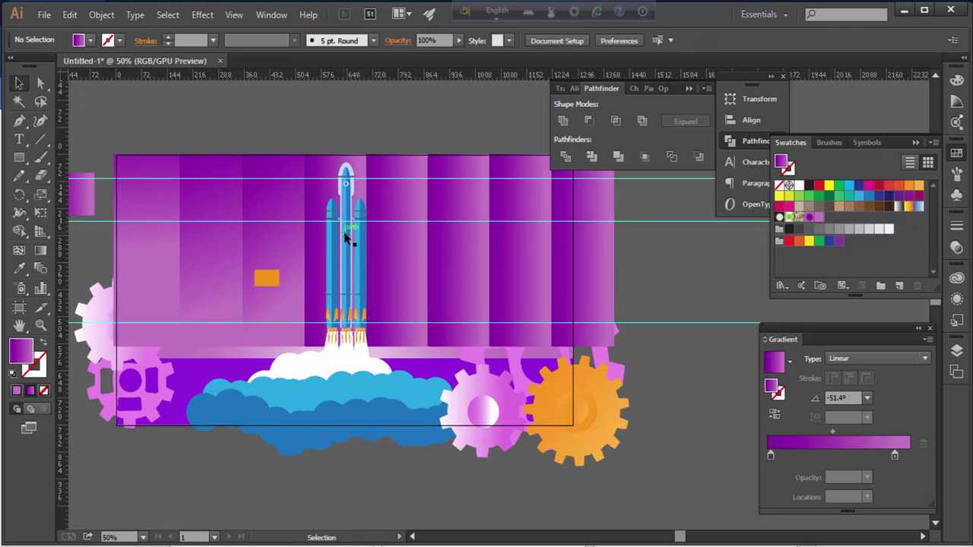
# Move and rotate the large pink gear into its new position
pyautogui.click(515, 373)
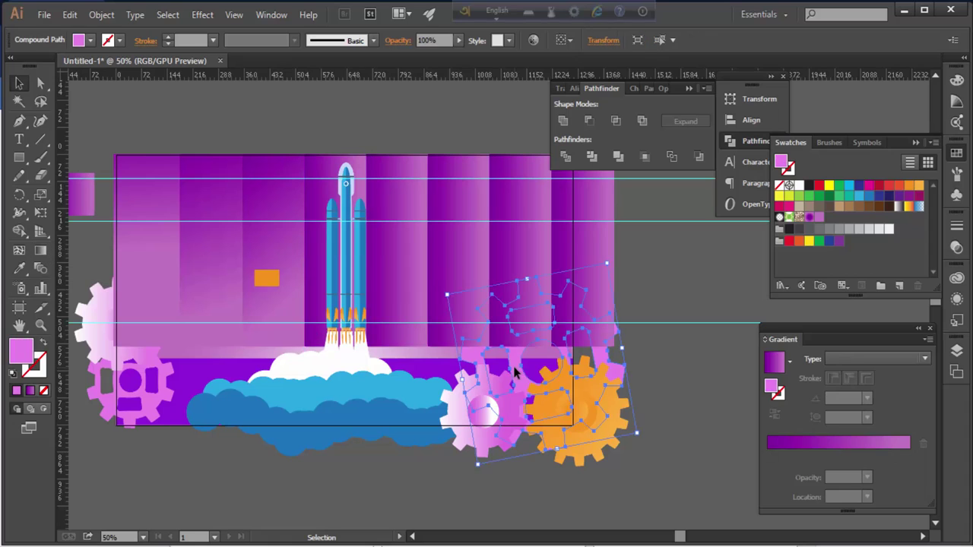
pyautogui.press('a')
pyautogui.moveTo(613, 382); pyautogui.dragTo(628, 343)
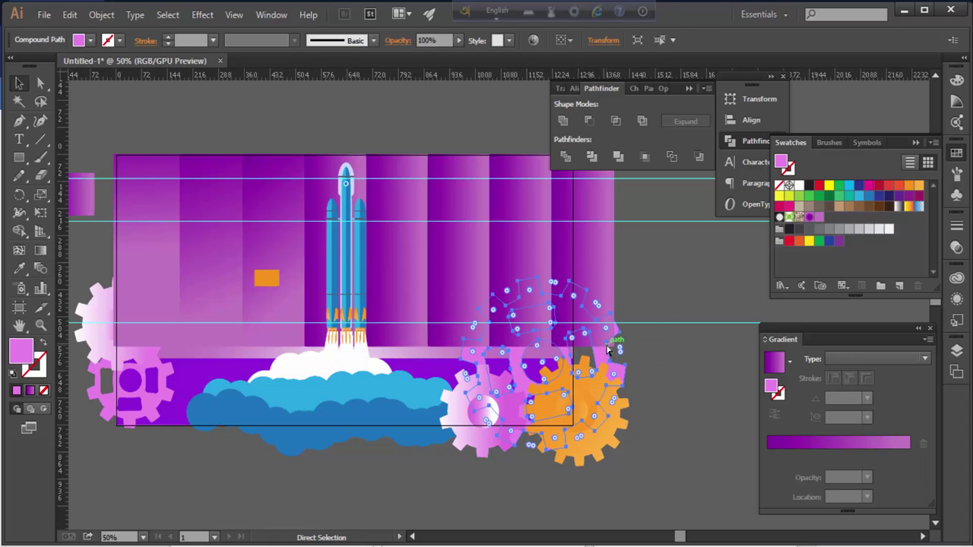
pyautogui.moveTo(608, 351); pyautogui.dragTo(654, 365)
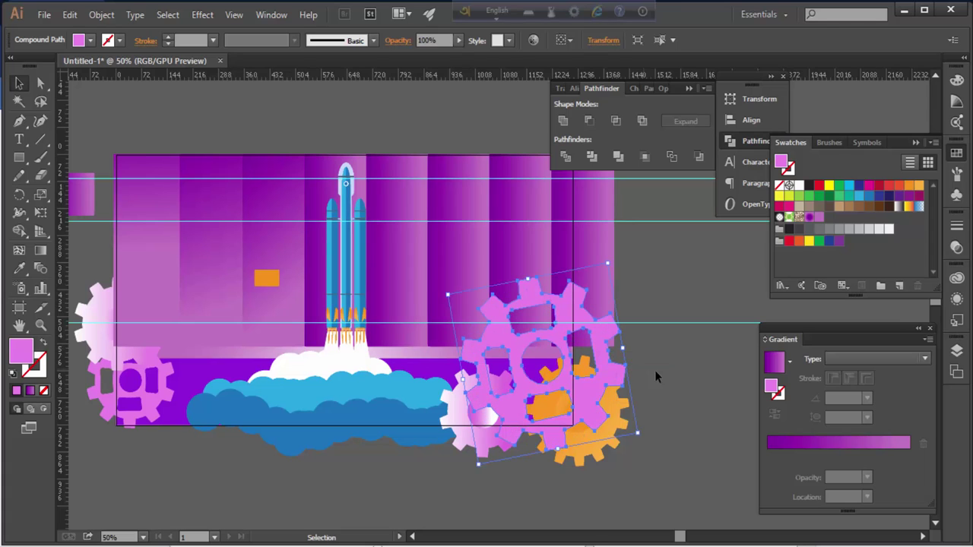
pyautogui.keyDown('ctrl'); pyautogui.click(616, 431); pyautogui.keyUp('ctrl')
pyautogui.click(679, 413)
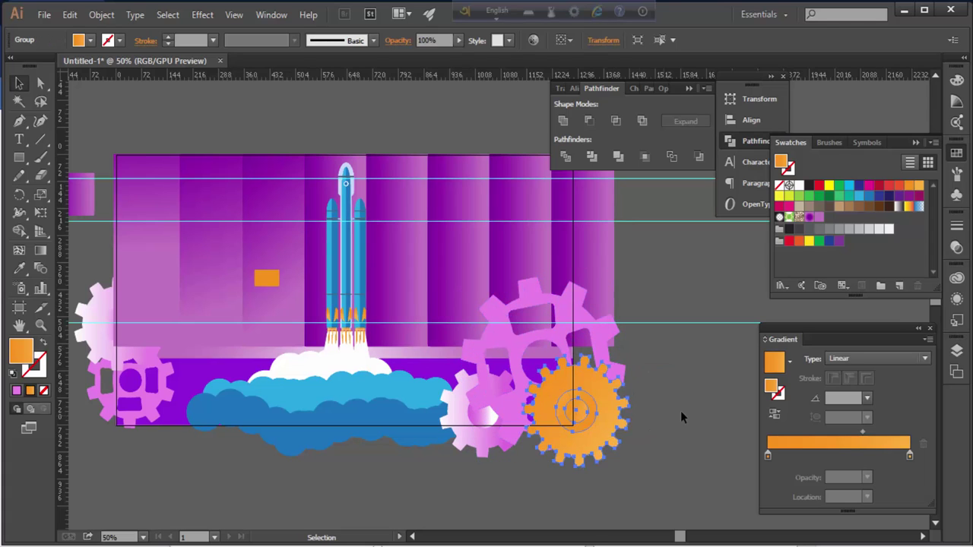
pyautogui.click(490, 444)
pyautogui.click(524, 465)
# Group the small gradient gear's parts, and try shrinking the pink gear before undoing it
pyautogui.click(487, 424)
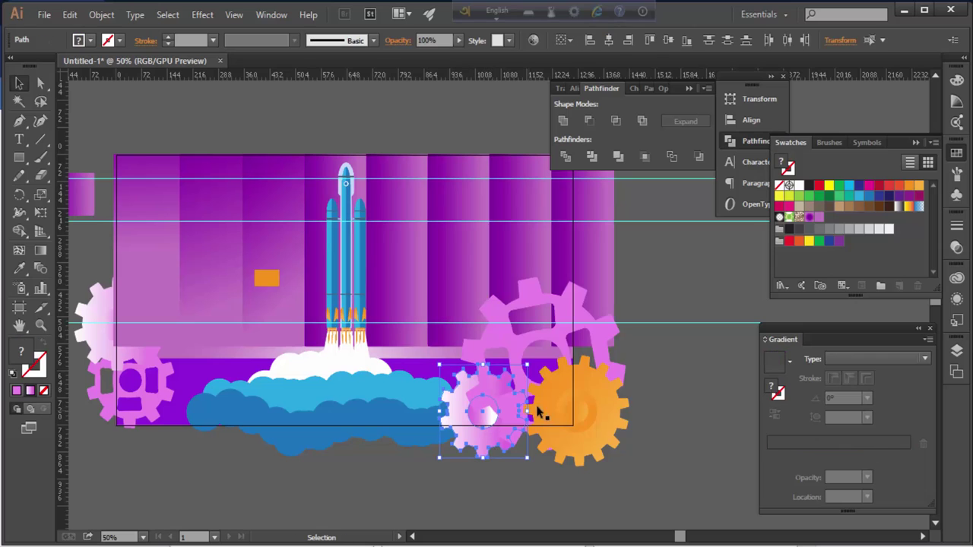
pyautogui.rightClick(476, 435)
pyautogui.click(525, 276)
pyautogui.click(490, 467)
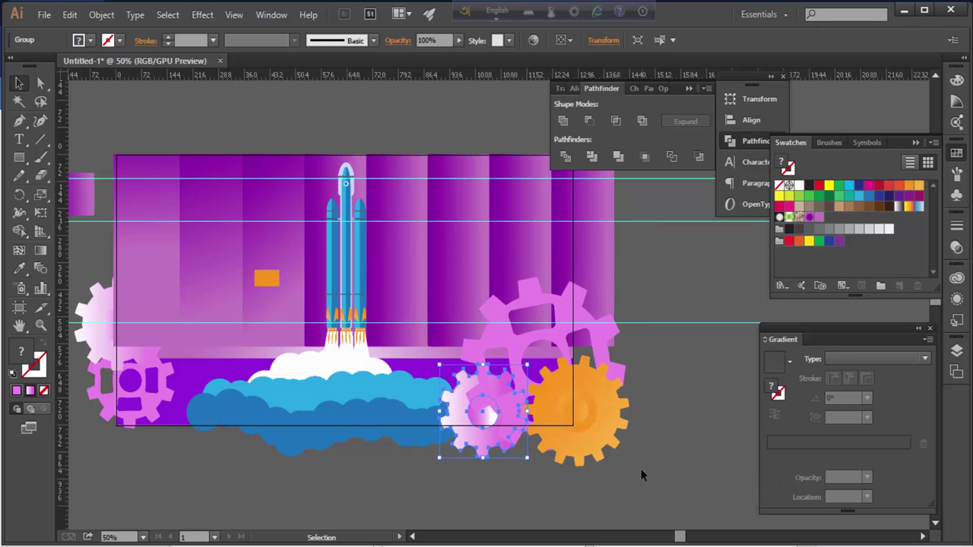
pyautogui.hotkey('ctrl', 'z')
pyautogui.scroll(1, 699, 410)
pyautogui.scroll(2, 699, 414)
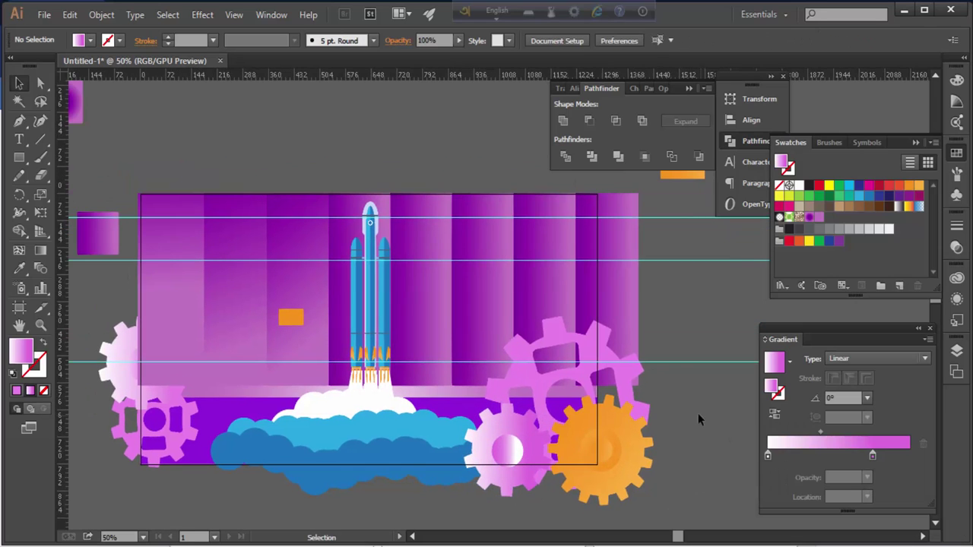
pyautogui.click(570, 358)
pyautogui.moveTo(471, 333)
pyautogui.mouseDown()
pyautogui.moveTo(627, 468)
pyautogui.moveTo(507, 358)
pyautogui.mouseUp()
pyautogui.hotkey('ctrl', 'z')
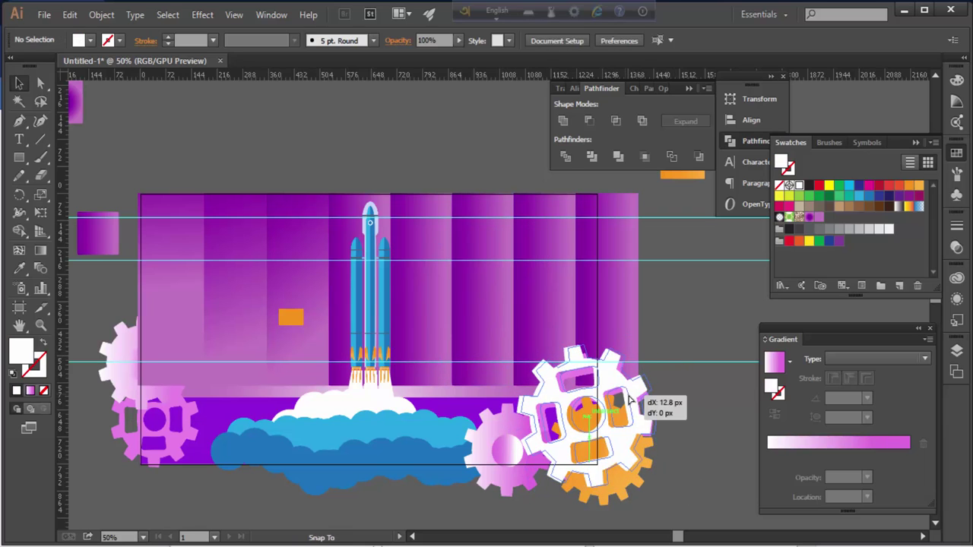
# Nudge the white gear outline and rotate the pink gear slightly over it
pyautogui.moveTo(627, 395); pyautogui.dragTo(627, 409)
pyautogui.press('a')
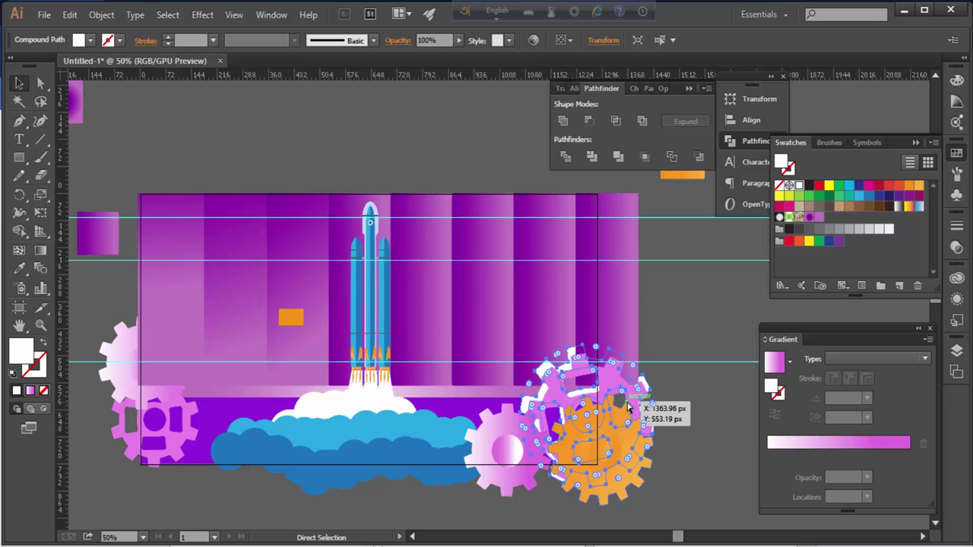
pyautogui.hotkey('ctrl', '+')
pyautogui.hotkey('ctrl', '+')
pyautogui.hotkey('ctrl', '+')
pyautogui.moveTo(391, 278); pyautogui.dragTo(95, 84)
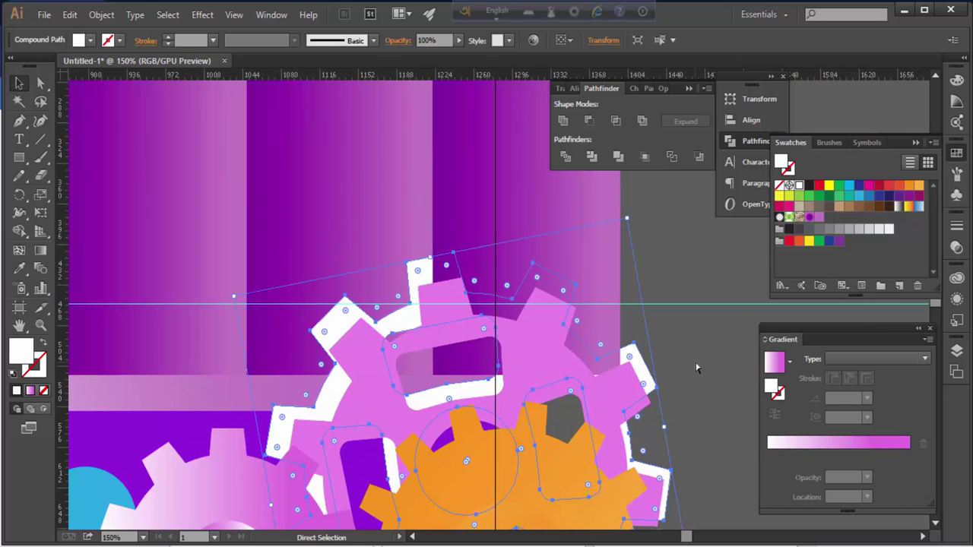
pyautogui.hotkey('ctrl', 'shift', 'a')
pyautogui.scroll(-3, 725, 346)
pyautogui.moveTo(412, 274)
pyautogui.mouseDown()
pyautogui.moveTo(394, 221)
pyautogui.moveTo(401, 228)
pyautogui.mouseUp()
pyautogui.moveTo(647, 278); pyautogui.dragTo(693, 281)
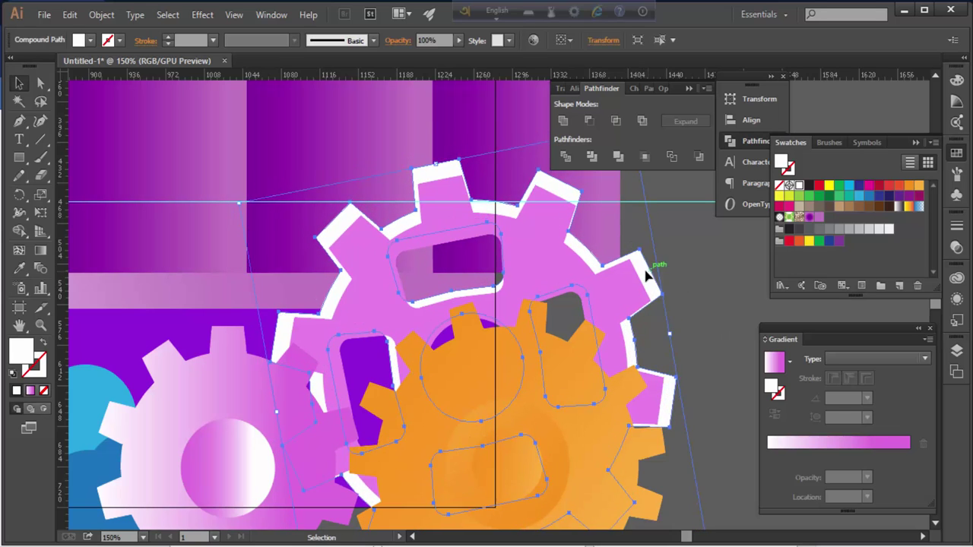
pyautogui.click(693, 281)
pyautogui.hotkey('ctrl', '-')
pyautogui.hotkey('ctrl', '-')
pyautogui.hotkey('ctrl', '-')
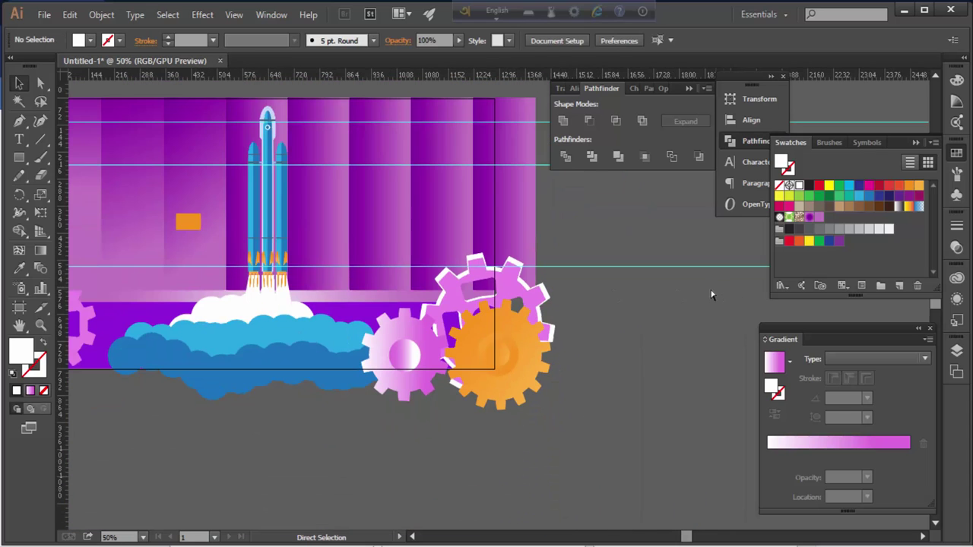
pyautogui.hotkey('ctrl', '+')
pyautogui.hotkey('ctrl', '+')
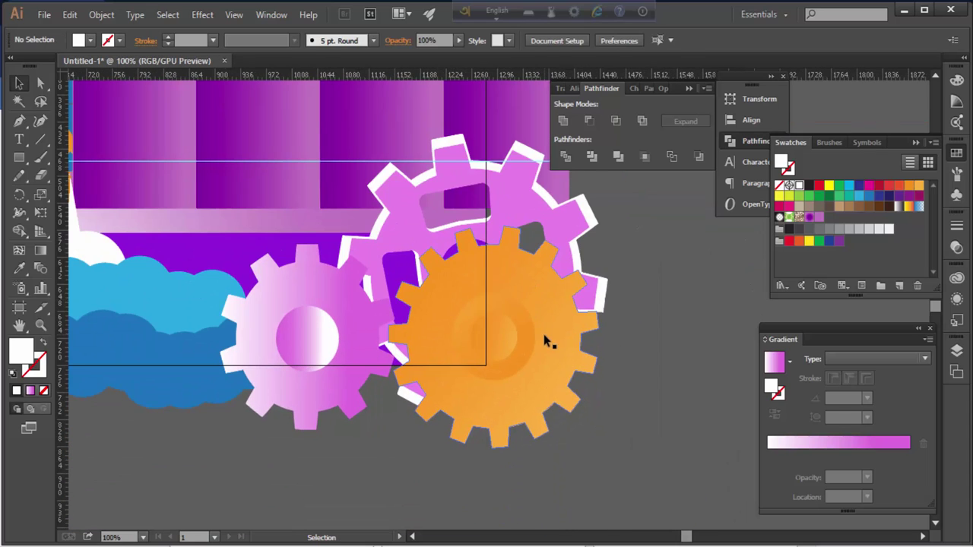
# Angle the orange gear's gradient to 141.9°
pyautogui.click(542, 332)
pyautogui.moveTo(529, 332); pyautogui.dragTo(441, 277)
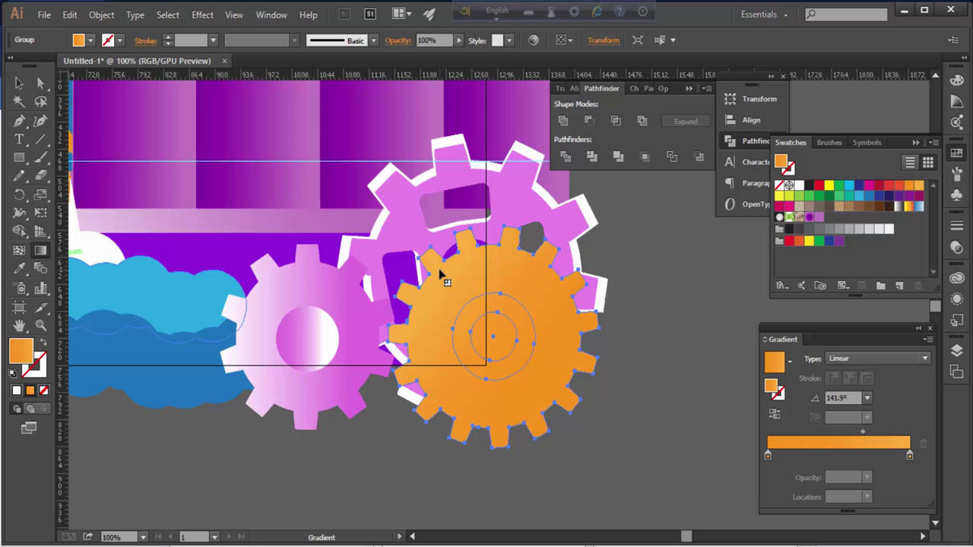
pyautogui.keyDown('ctrl'); pyautogui.click(688, 401); pyautogui.keyUp('ctrl')
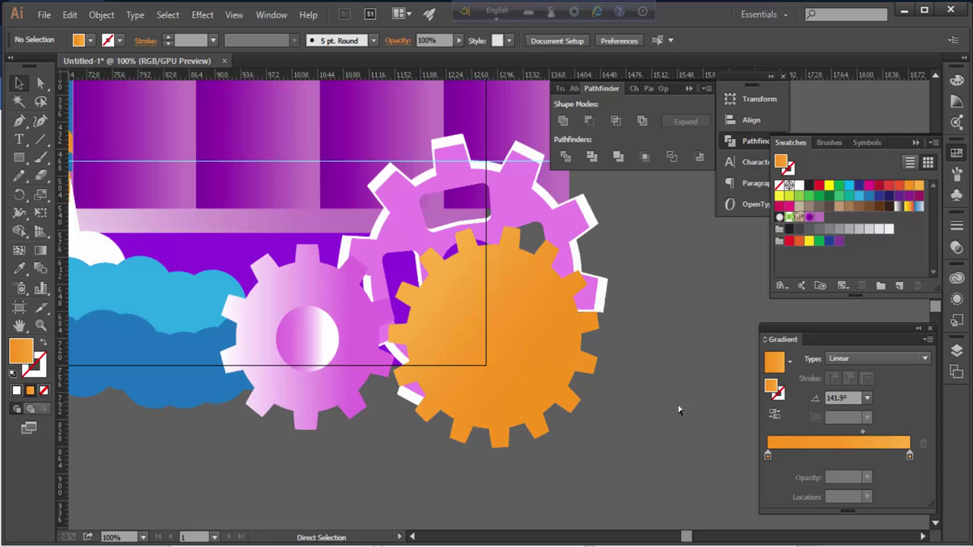
pyautogui.hotkey('ctrl', '-')
pyautogui.hotkey('ctrl', '-')
pyautogui.hotkey('ctrl', '-')
pyautogui.hotkey('ctrl', '+')
pyautogui.click(306, 315)
pyautogui.moveTo(443, 398)
pyautogui.mouseDown()
pyautogui.moveTo(307, 314)
pyautogui.moveTo(344, 382)
pyautogui.moveTo(391, 428)
pyautogui.mouseUp()
pyautogui.press('g')
# Angle the rocket column's and the right-hand column's gradients diagonally, about -46°
pyautogui.moveTo(243, 286); pyautogui.dragTo(339, 378)
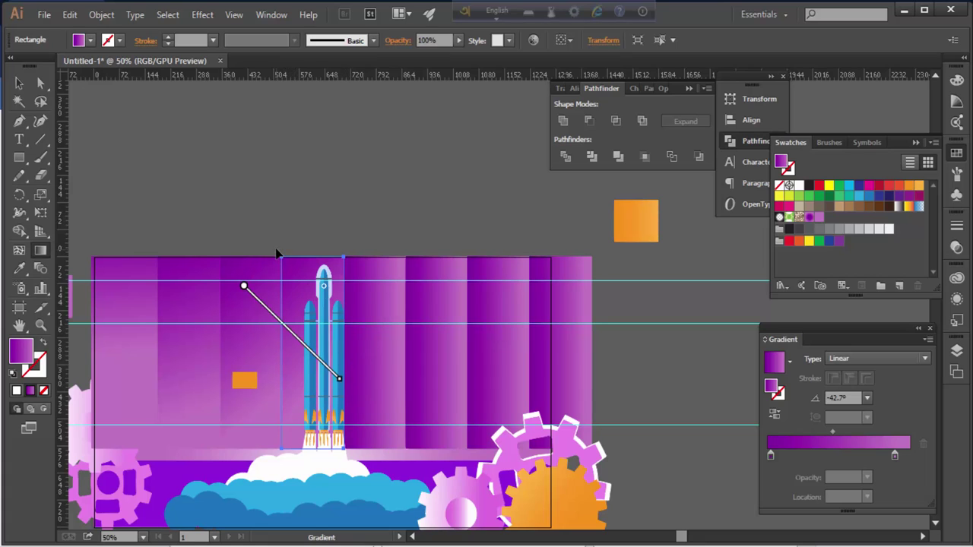
pyautogui.click(19, 83)
pyautogui.click(644, 373)
pyautogui.click(357, 342)
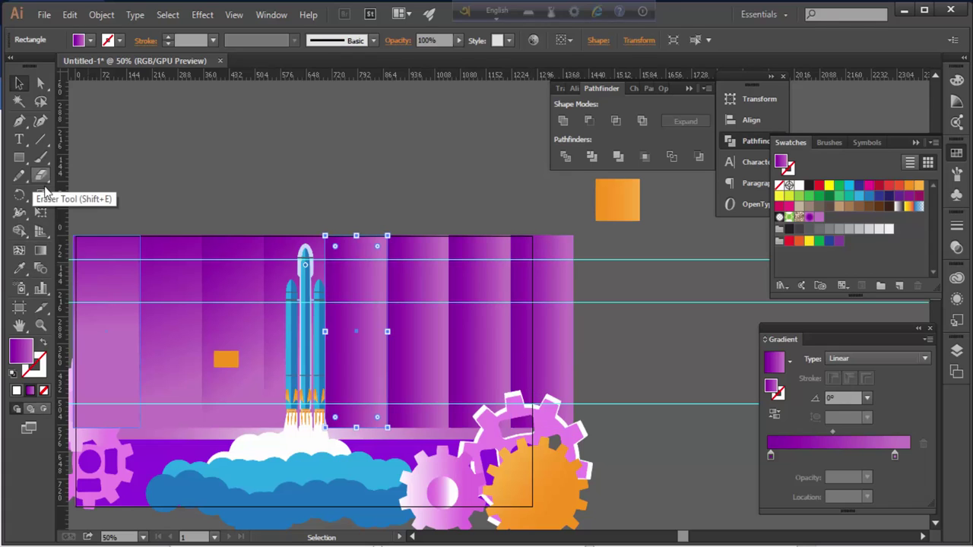
pyautogui.click(40, 250)
pyautogui.moveTo(329, 340); pyautogui.dragTo(408, 282)
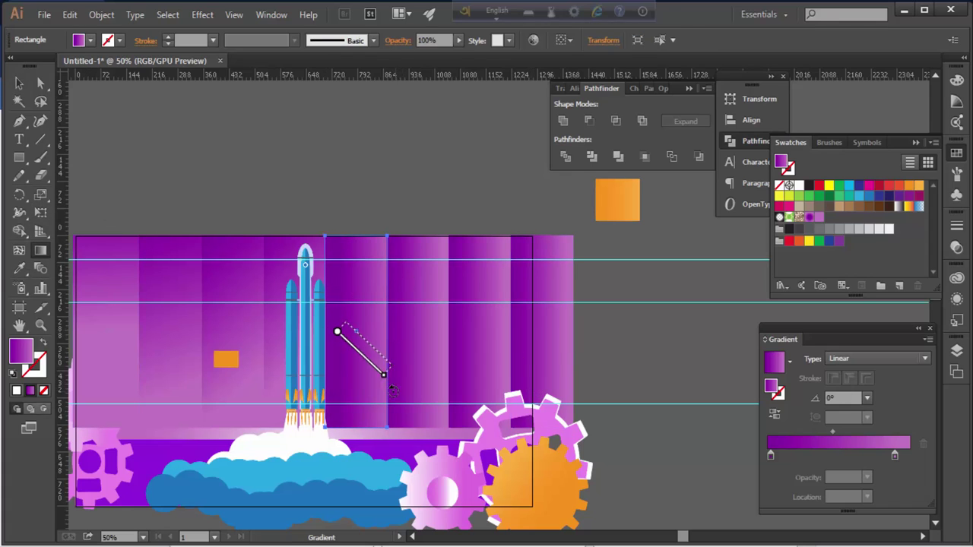
pyautogui.moveTo(393, 390); pyautogui.dragTo(385, 289)
pyautogui.keyDown('ctrl'); pyautogui.click(413, 221); pyautogui.keyUp('ctrl')
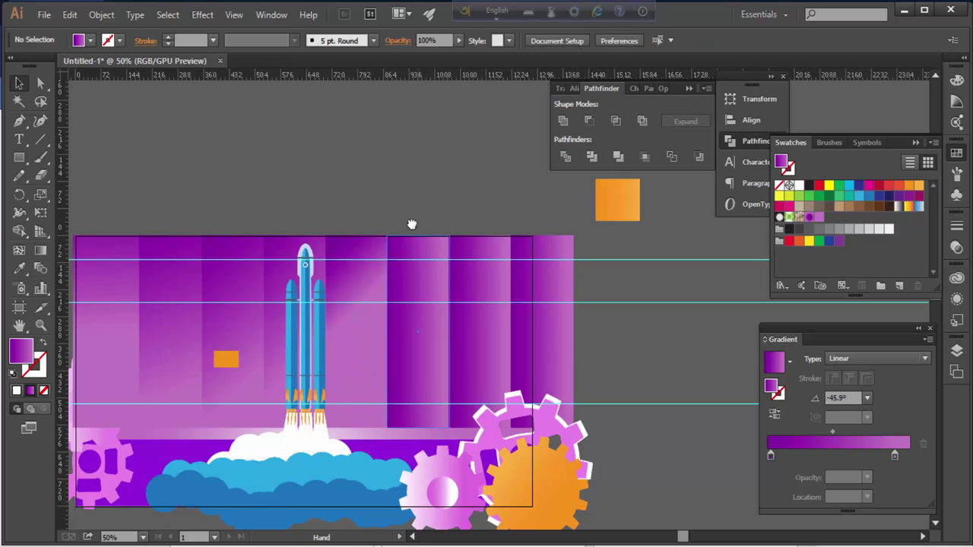
# Angle the next two columns' gradients diagonally, one to -69.3°
pyautogui.moveTo(412, 221); pyautogui.dragTo(408, 177)
pyautogui.keyDown('ctrl'); pyautogui.click(410, 274); pyautogui.keyUp('ctrl')
pyautogui.moveTo(395, 272)
pyautogui.mouseDown()
pyautogui.moveTo(489, 358)
pyautogui.moveTo(435, 263)
pyautogui.mouseUp()
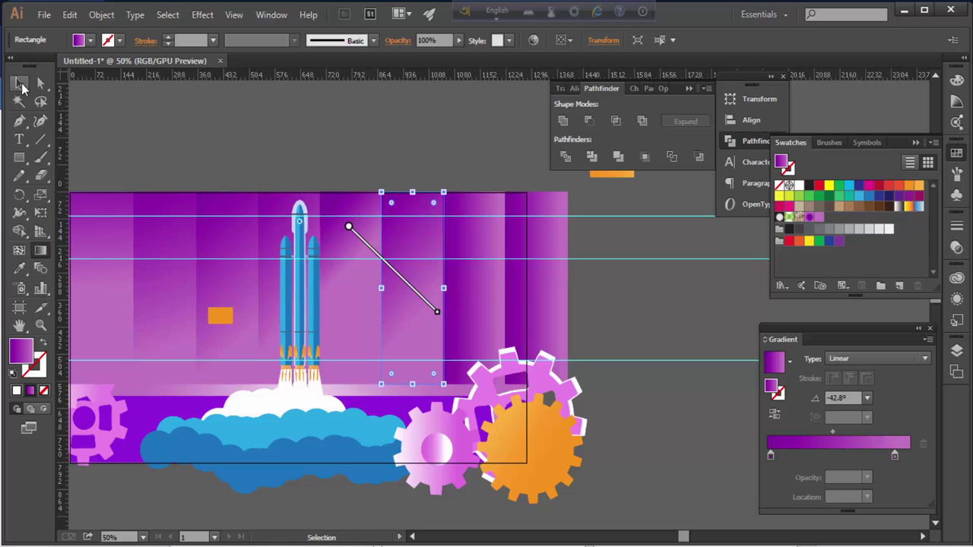
pyautogui.click(21, 86)
pyautogui.moveTo(495, 294); pyautogui.dragTo(473, 277)
pyautogui.click(472, 277)
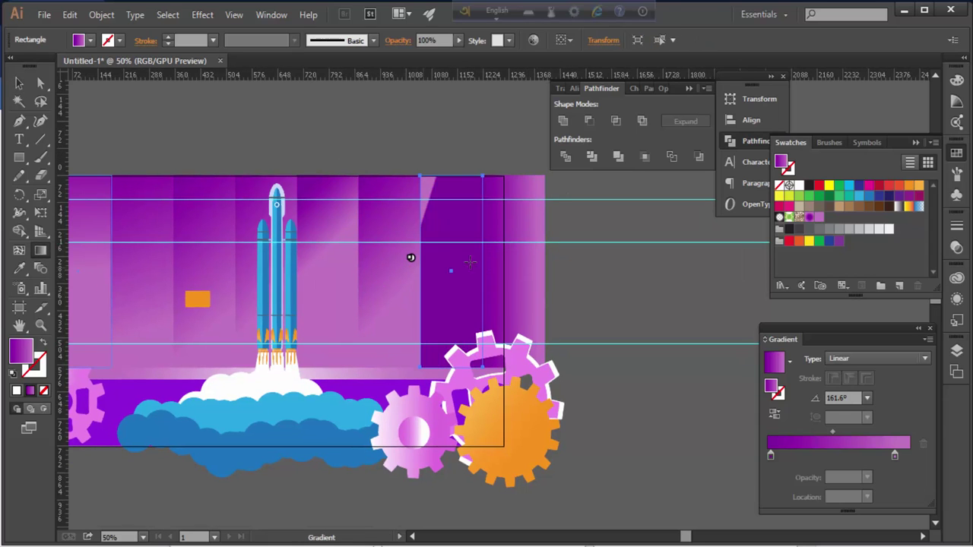
pyautogui.moveTo(412, 162); pyautogui.dragTo(468, 316)
pyautogui.click(21, 85)
# Tilt the next column's gradient to -82.3° and re-angle another light column
pyautogui.click(513, 228)
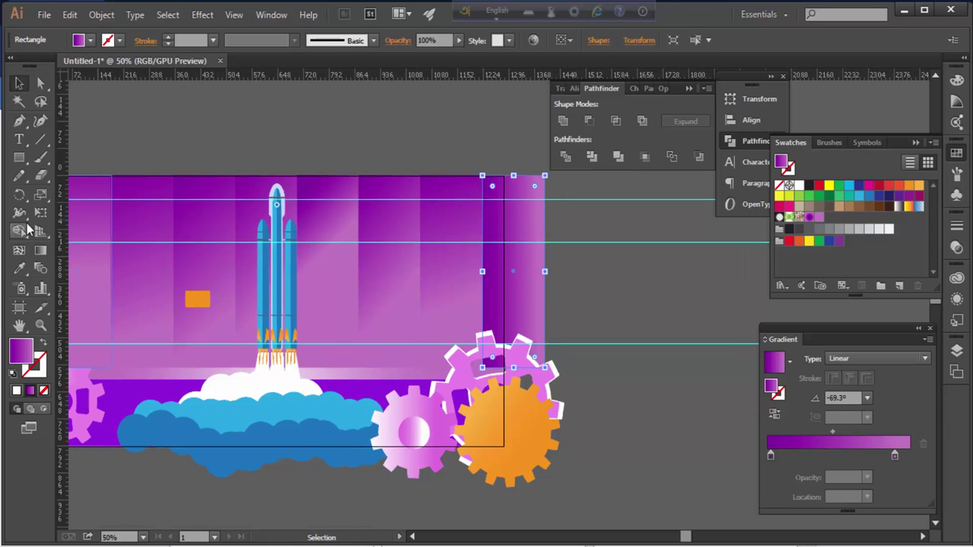
pyautogui.click(41, 251)
pyautogui.moveTo(500, 172); pyautogui.dragTo(521, 332)
pyautogui.click(19, 86)
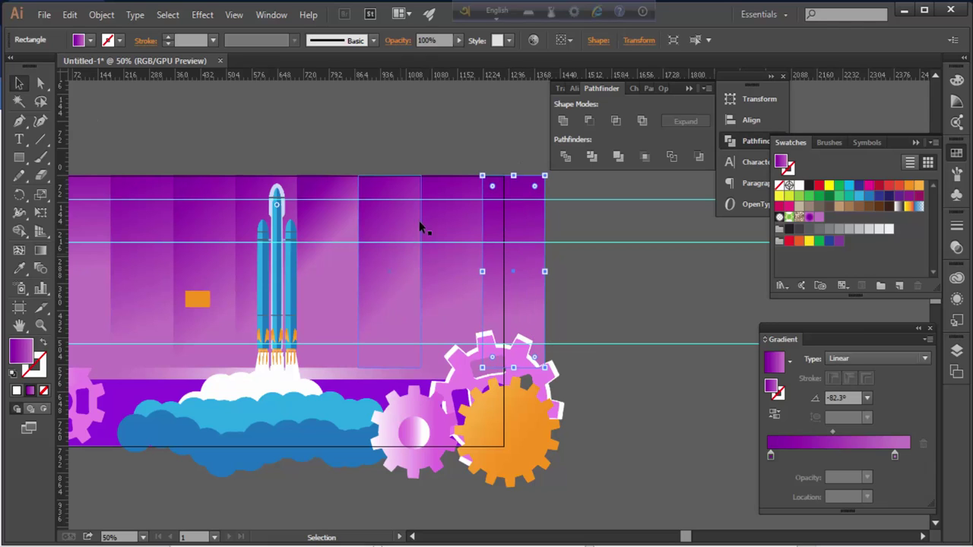
pyautogui.click(391, 244)
pyautogui.press('g')
pyautogui.moveTo(381, 169); pyautogui.dragTo(398, 334)
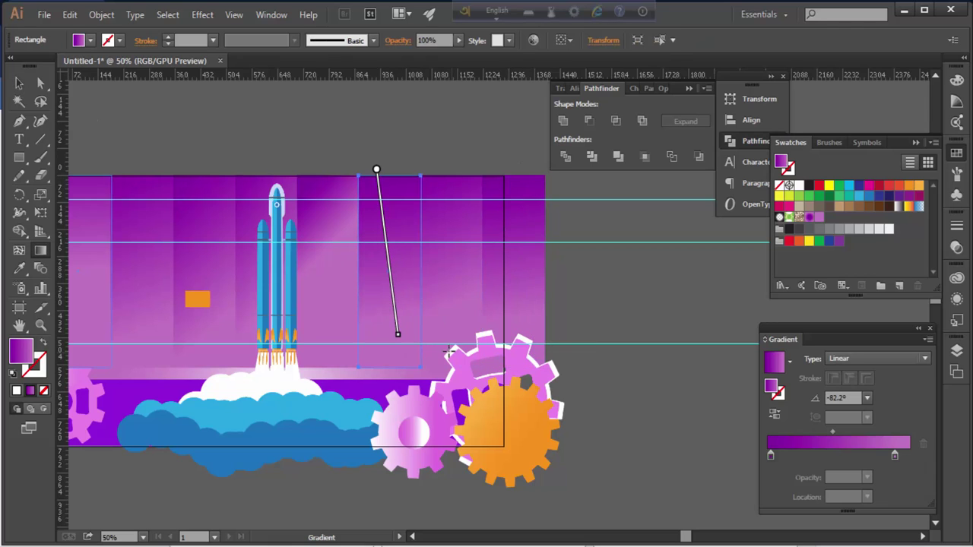
# Tilt the gradient of the light column behind the rocket to -45.9°
pyautogui.click(19, 86)
pyautogui.click(327, 251)
pyautogui.click(40, 251)
pyautogui.moveTo(311, 158); pyautogui.dragTo(335, 328)
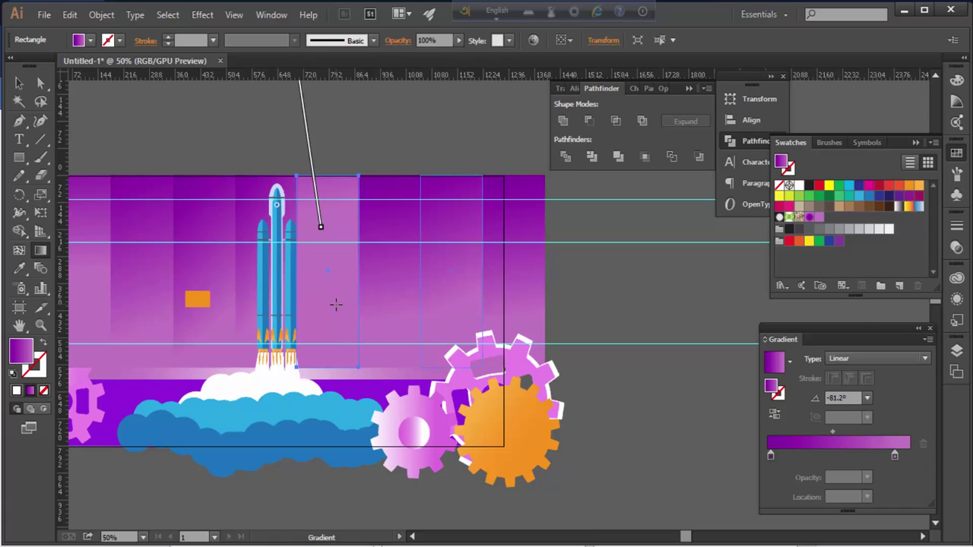
pyautogui.moveTo(277, 217); pyautogui.dragTo(320, 264)
pyautogui.press('v')
pyautogui.click(382, 246)
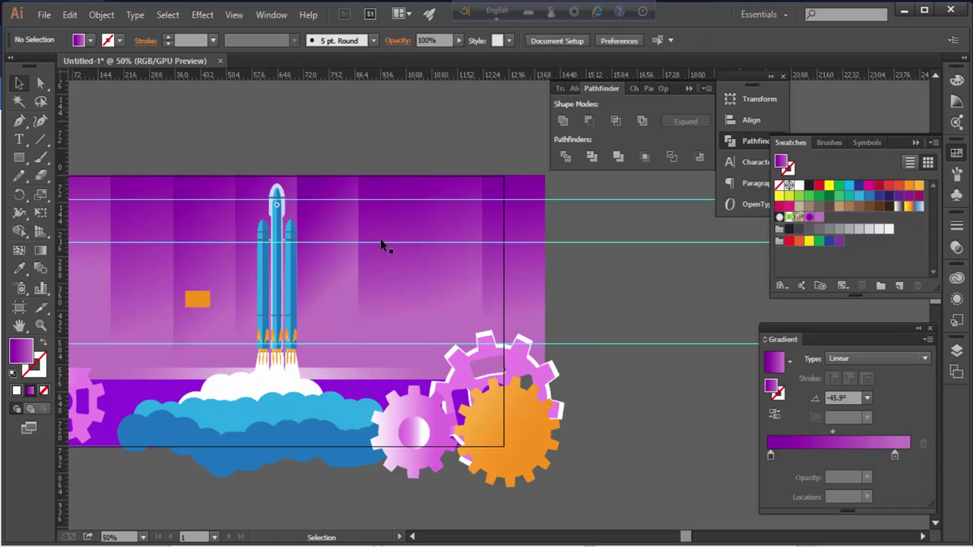
pyautogui.hscroll(-3, 594, 356)
pyautogui.scroll(1, 506, 332)
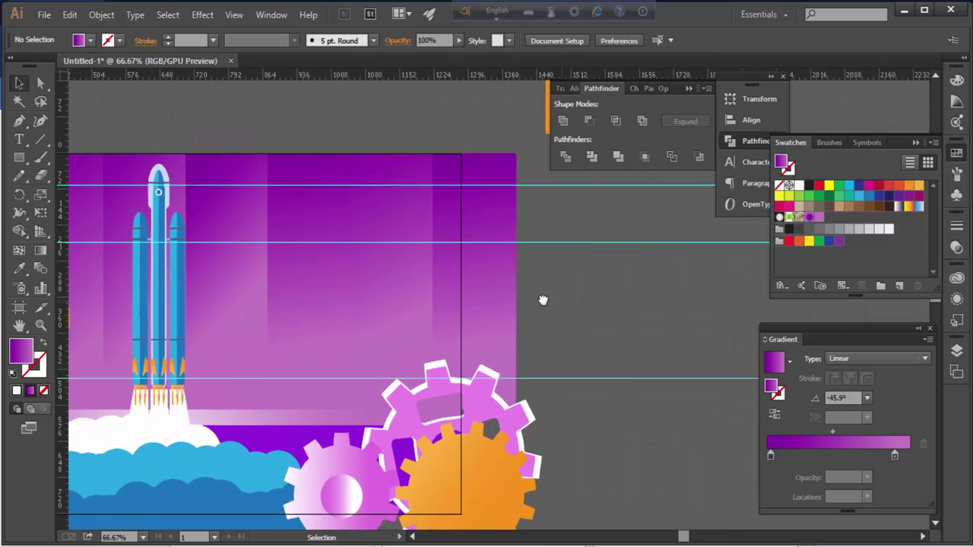
# Draw a white circle in the purple sky for the moon
pyautogui.moveTo(19, 157); pyautogui.dragTo(84, 191)
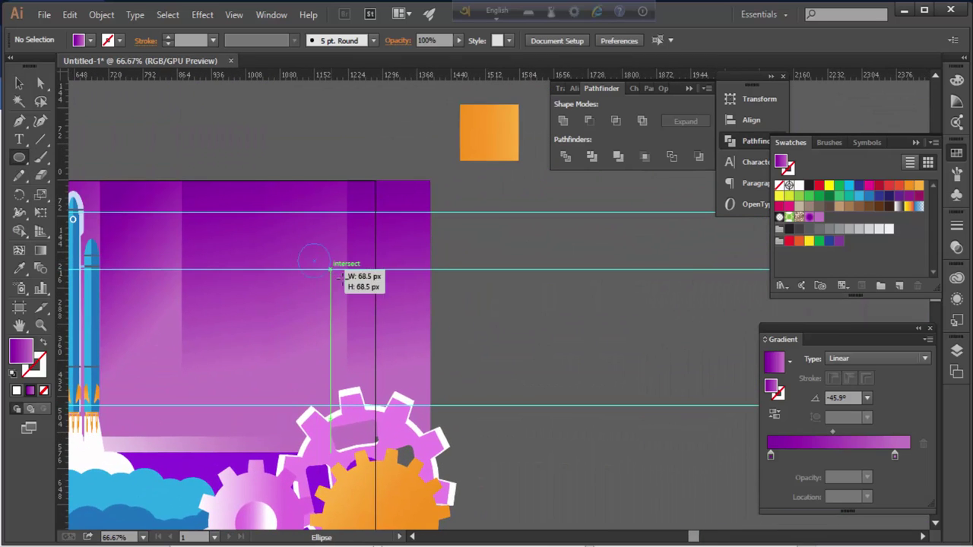
pyautogui.moveTo(313, 258); pyautogui.dragTo(365, 280)
pyautogui.press('v')
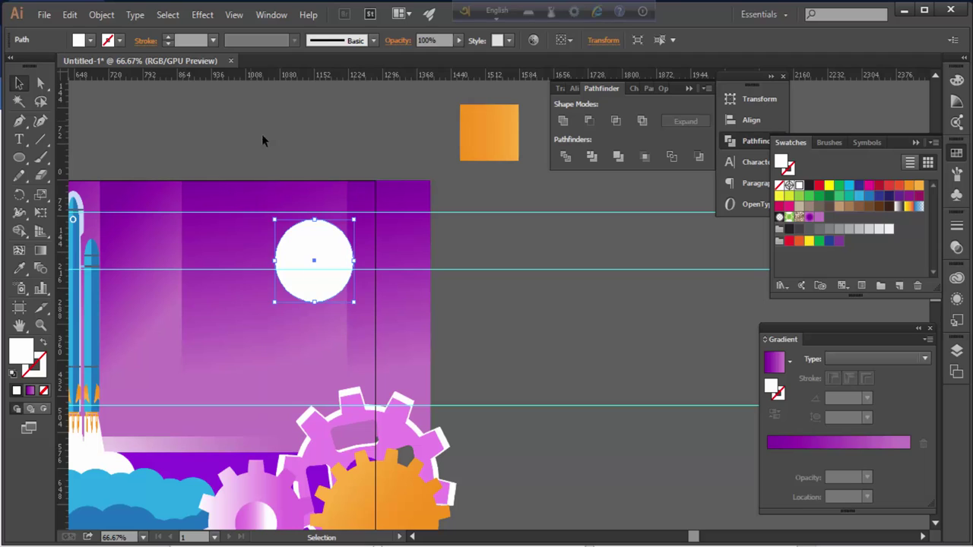
# Duplicate the moon, enlarge the copy around it, and give it the sky's purple gradient
pyautogui.hotkey('ctrl', 'c')
pyautogui.hotkey('ctrl', 'v')
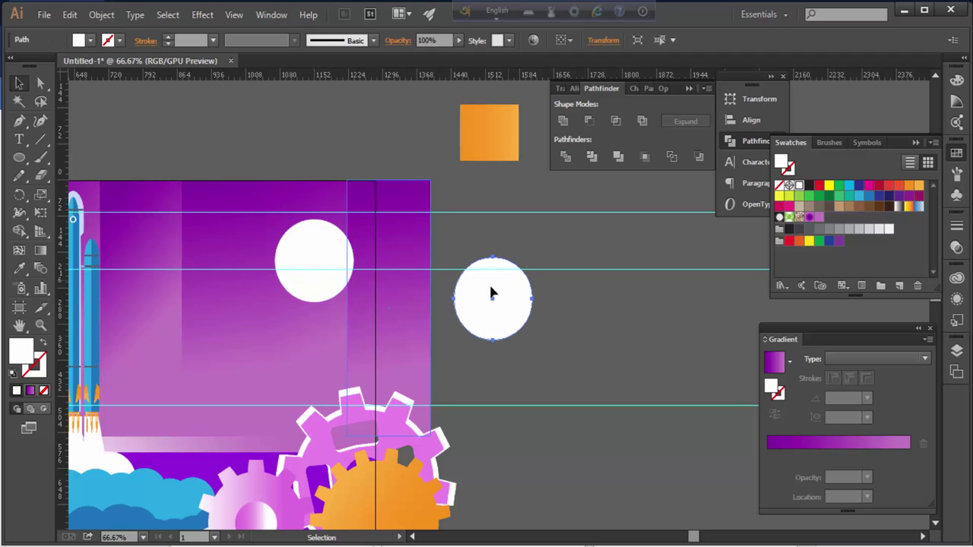
pyautogui.keyDown('alt'); pyautogui.moveTo(491, 294); pyautogui.dragTo(313, 255); pyautogui.keyUp('alt')
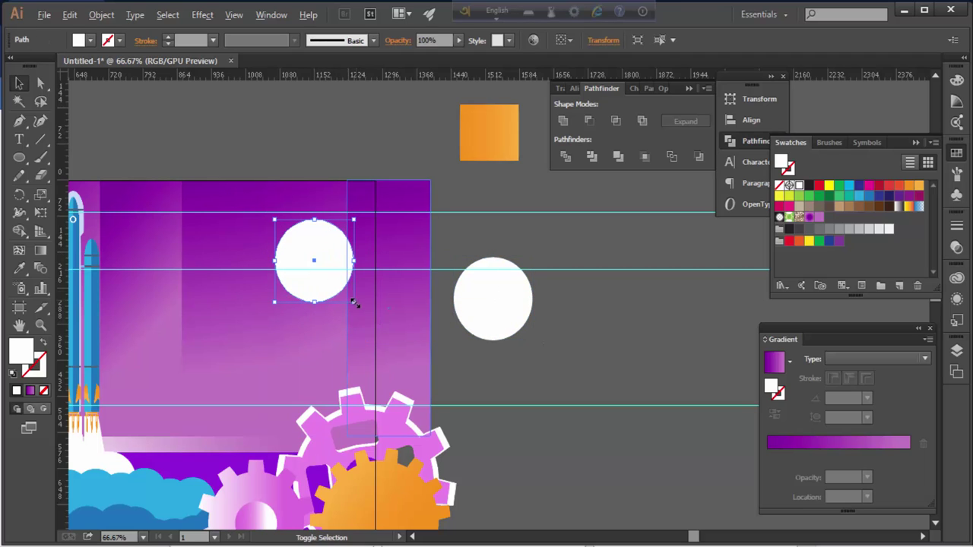
pyautogui.keyDown('alt'); pyautogui.keyDown('shift'); pyautogui.moveTo(354, 302); pyautogui.dragTo(371, 290); pyautogui.keyUp('shift'); pyautogui.keyUp('alt')
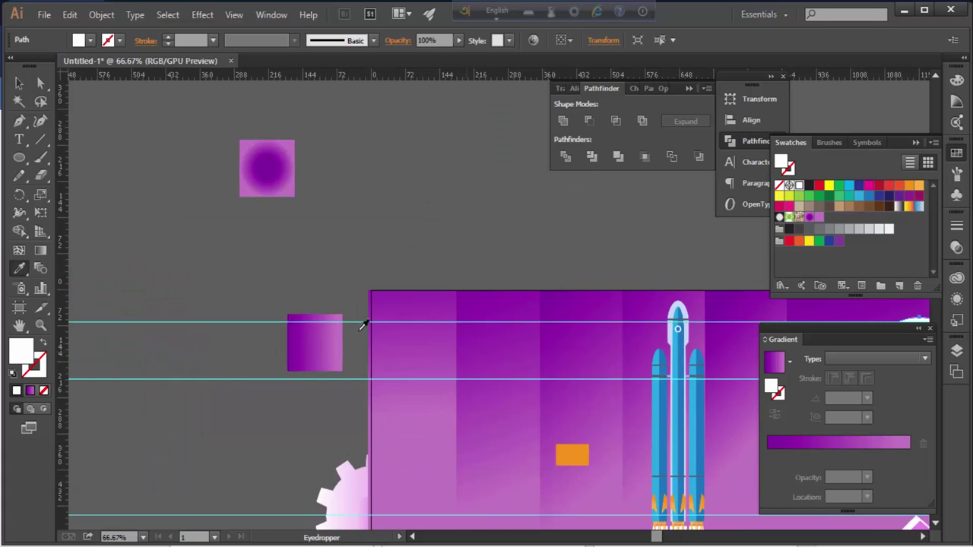
pyautogui.click(326, 347)
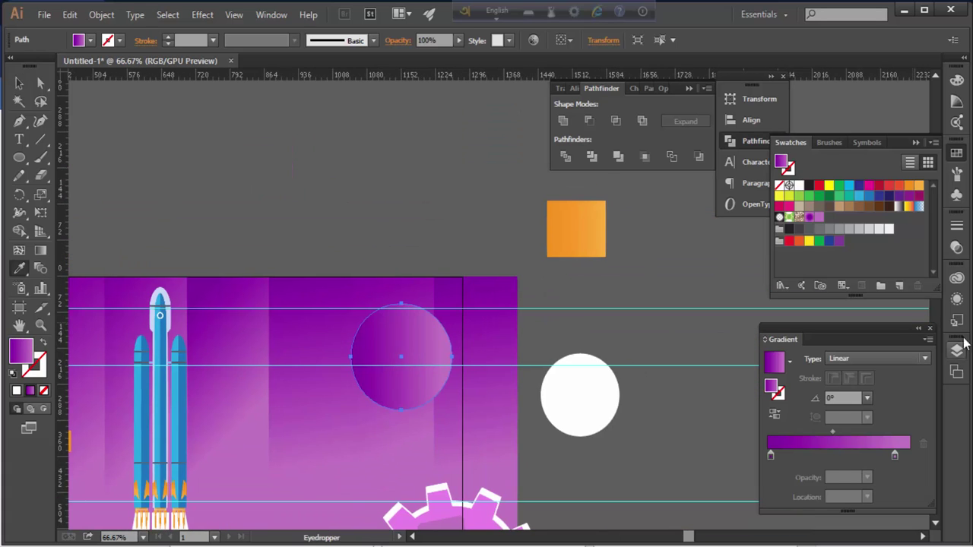
pyautogui.click(916, 329)
# Fade the enlarged halo circle to 27% opacity
pyautogui.click(959, 253)
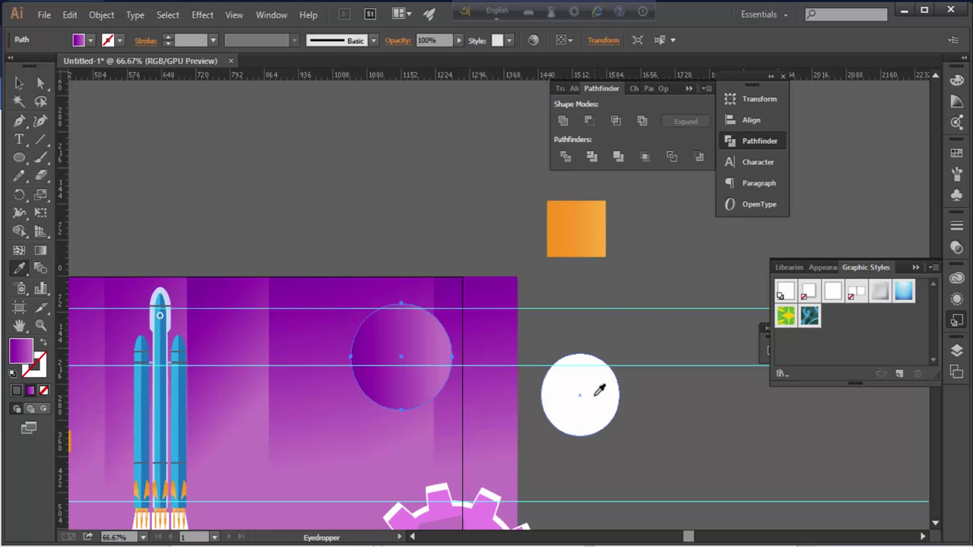
pyautogui.click(596, 393)
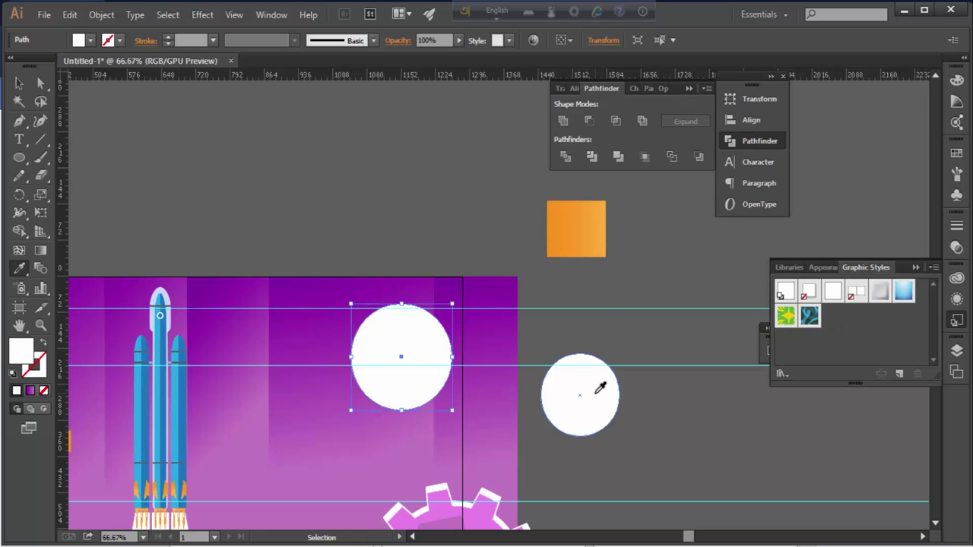
pyautogui.hotkey('ctrl', 'z')
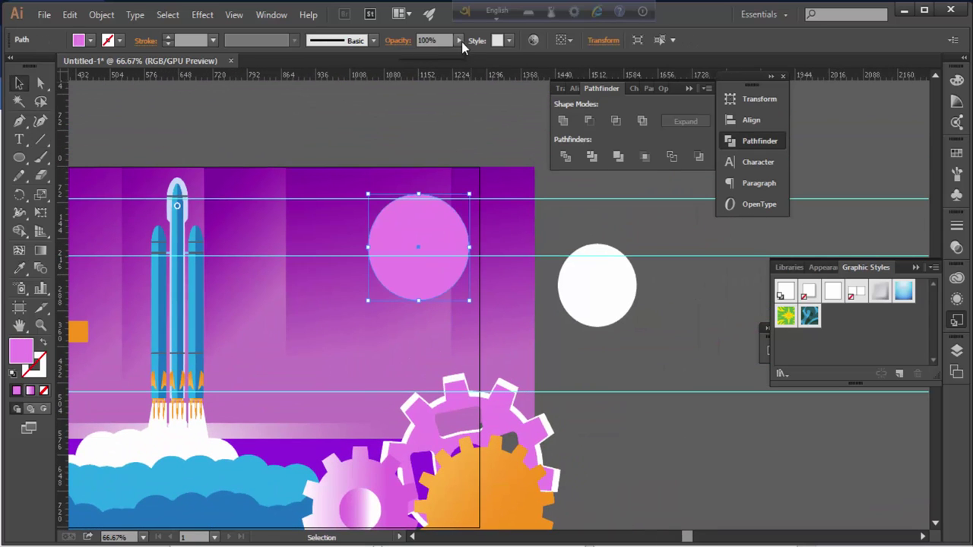
pyautogui.click(458, 39)
pyautogui.moveTo(455, 53)
pyautogui.mouseDown()
pyautogui.moveTo(408, 54)
pyautogui.moveTo(420, 58)
pyautogui.mouseUp()
pyautogui.click(578, 221)
# Enlarge the spare white circle into an outer blue ring at 20% opacity
pyautogui.moveTo(630, 297)
pyautogui.mouseDown()
pyautogui.moveTo(452, 259)
pyautogui.moveTo(478, 306)
pyautogui.mouseUp()
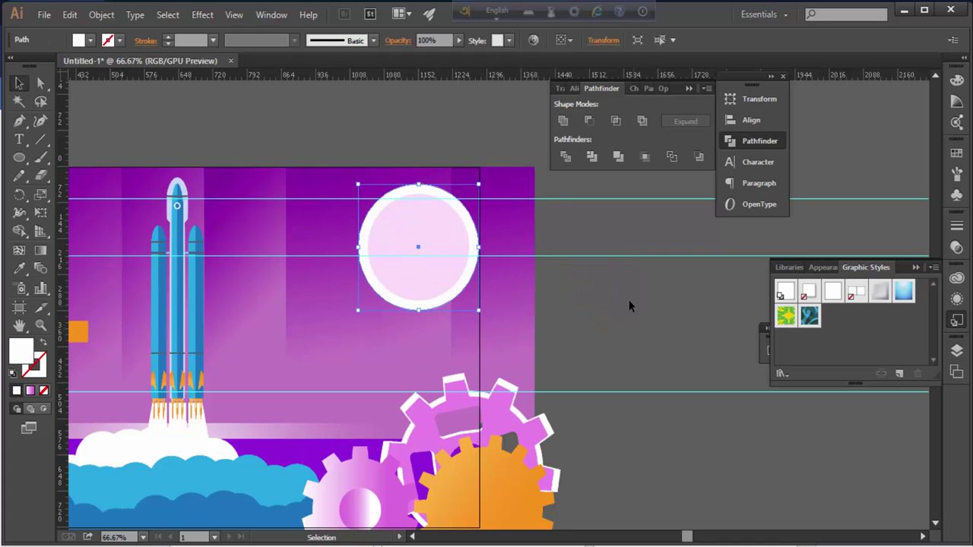
pyautogui.click(630, 304)
pyautogui.click(472, 288)
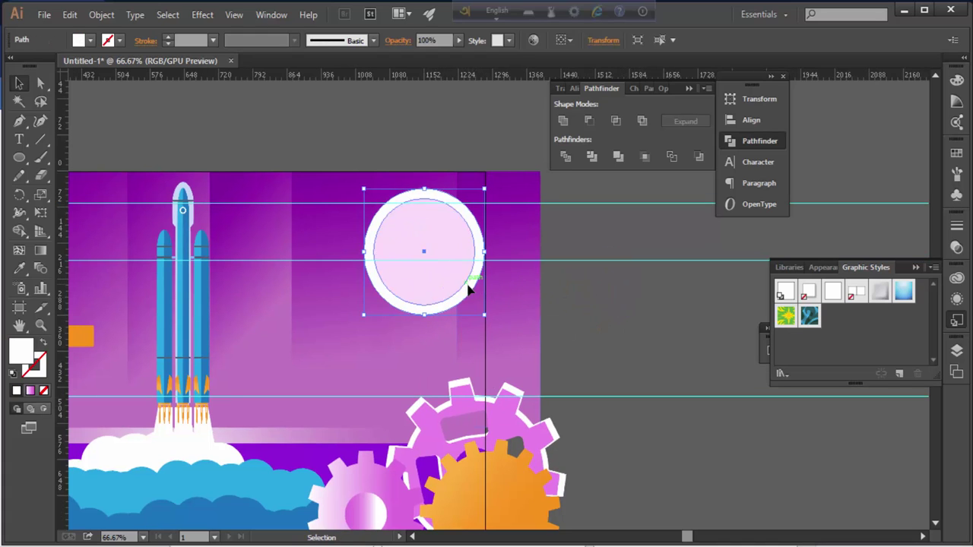
pyautogui.click(222, 272)
pyautogui.moveTo(425, 59); pyautogui.dragTo(410, 56)
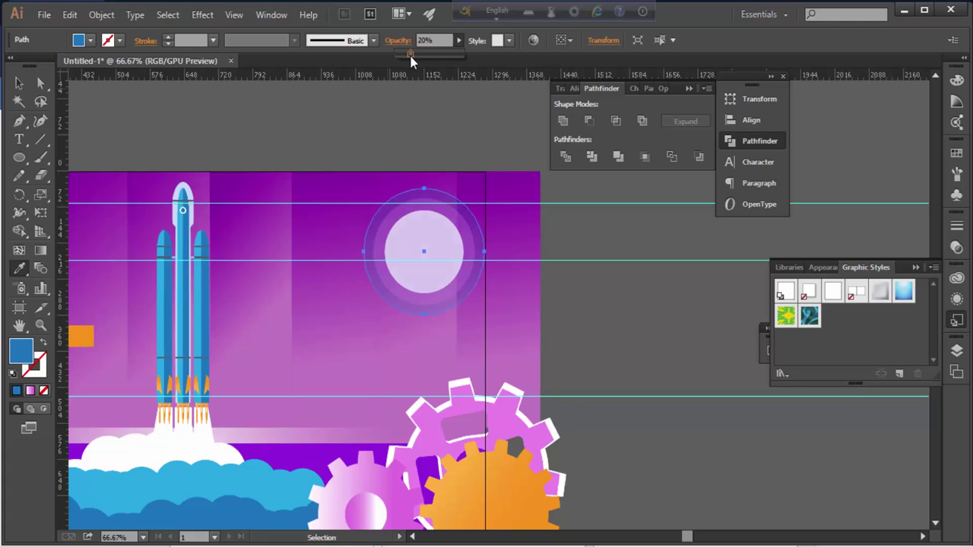
pyautogui.click(19, 83)
# Zoom in on the moon and inspect the two halo rings
pyautogui.click(666, 380)
pyautogui.click(425, 279)
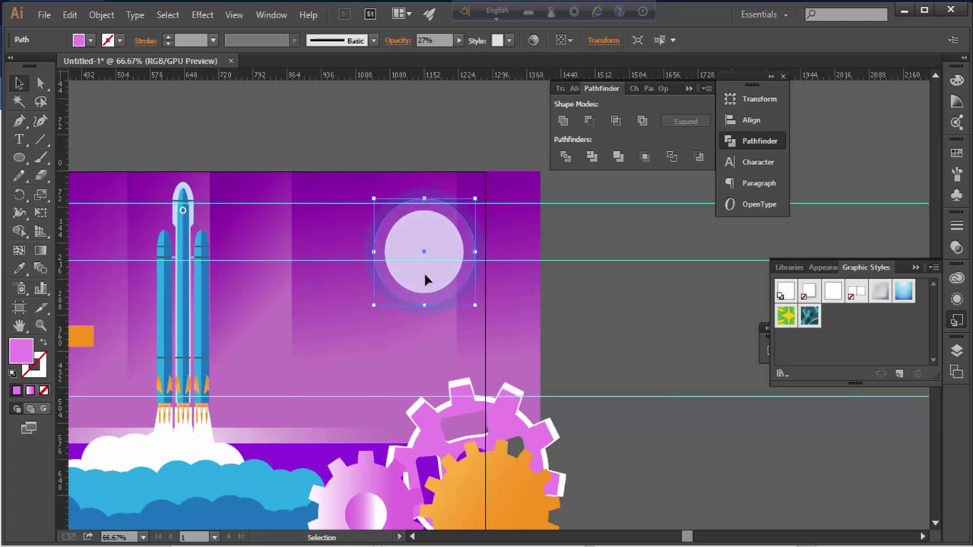
pyautogui.press('a')
pyautogui.scroll(3, 486, 286)
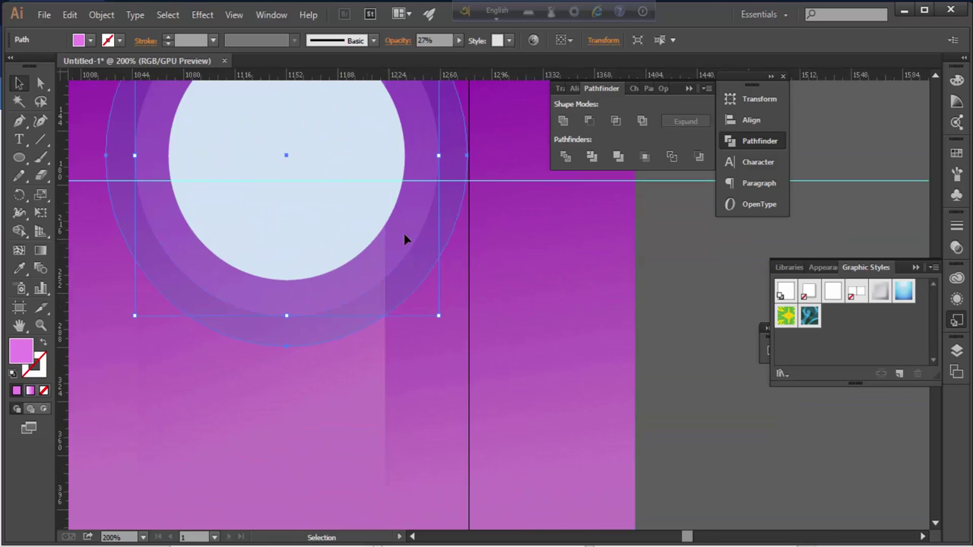
pyautogui.click(437, 263)
pyautogui.press('v')
pyautogui.hotkey('ctrl', '-')
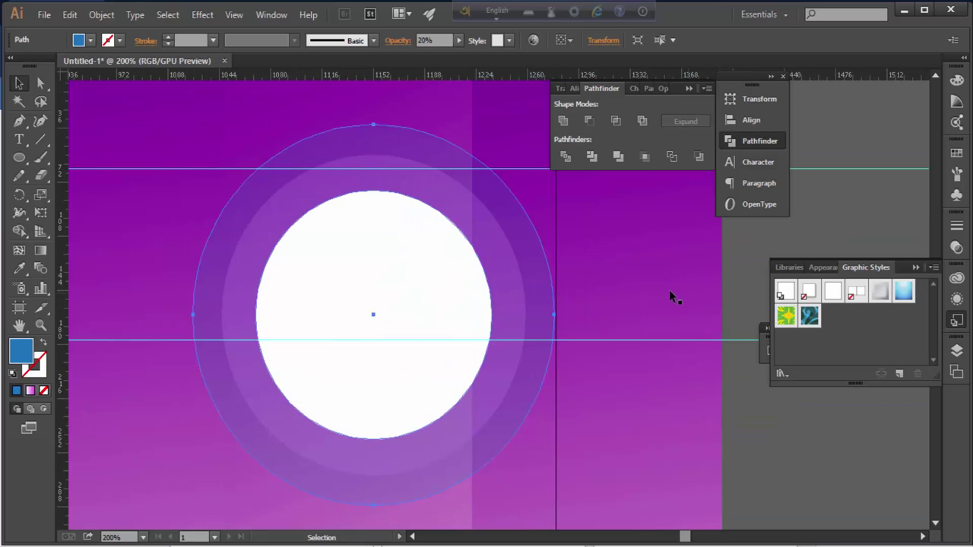
# Draw three small crater ellipses on the moon
pyautogui.click(398, 276)
pyautogui.hotkey('ctrl', '+')
pyautogui.hotkey('ctrl', '+')
pyautogui.press('l')
pyautogui.moveTo(223, 225); pyautogui.dragTo(245, 240)
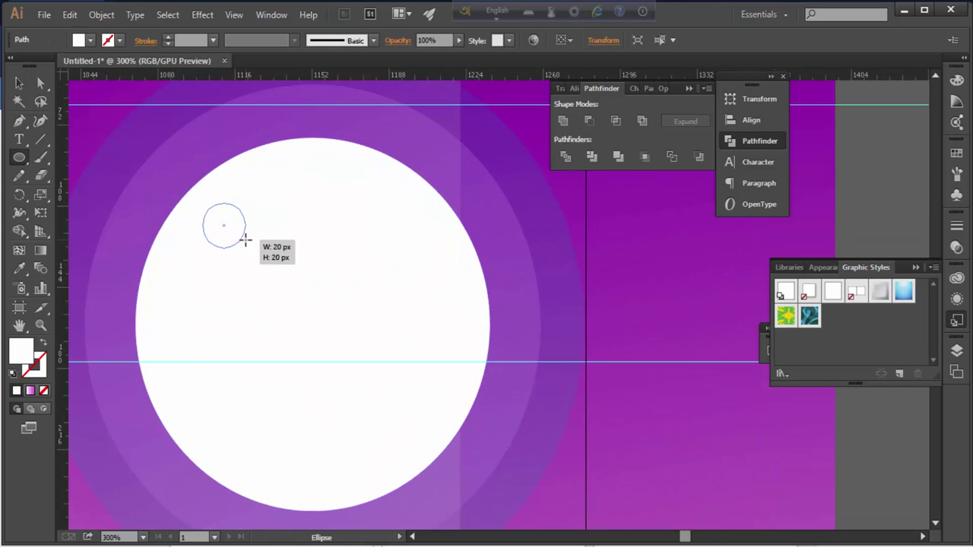
pyautogui.moveTo(455, 314); pyautogui.dragTo(471, 335)
pyautogui.moveTo(285, 425); pyautogui.dragTo(292, 431)
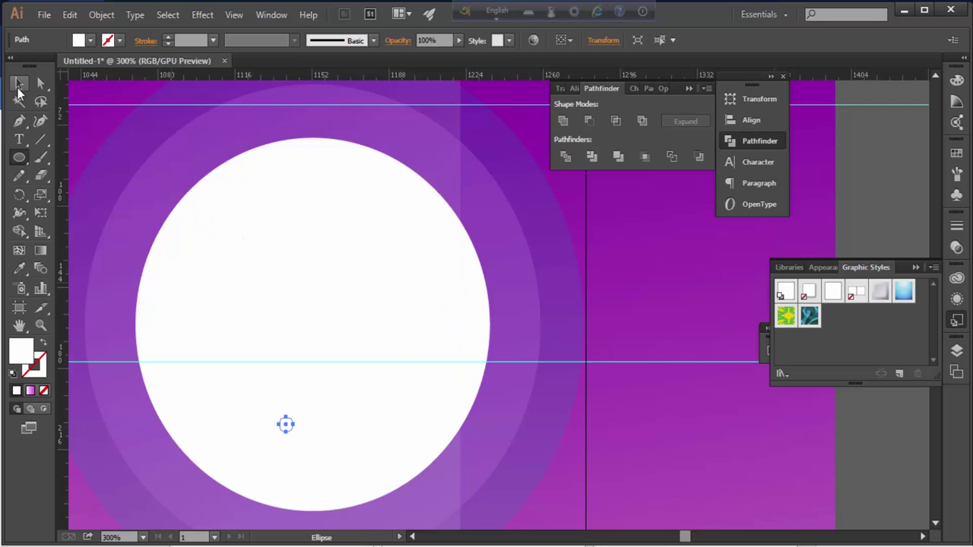
# Select the moon and the craters, checking them in outline view
pyautogui.keyDown('shift'); pyautogui.click(291, 402); pyautogui.keyUp('shift')
pyautogui.hotkey('ctrl', 'y')
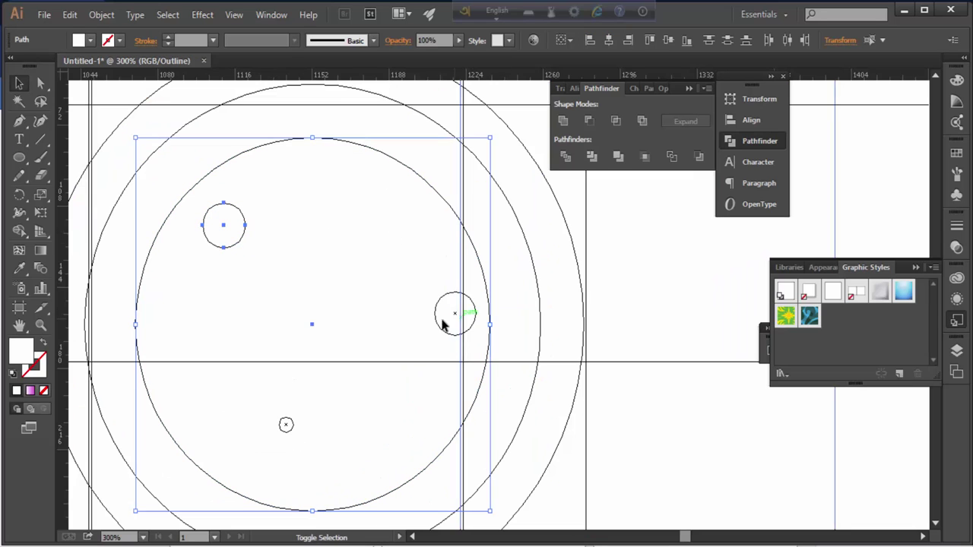
pyautogui.keyDown('shift'); pyautogui.click(437, 320); pyautogui.keyUp('shift')
pyautogui.keyDown('shift'); pyautogui.click(284, 427); pyautogui.keyUp('shift')
pyautogui.hotkey('ctrl', 'y')
# Eyedrop the faint 20% blue ring colour onto the three craters only
pyautogui.press('i')
pyautogui.click(515, 269)
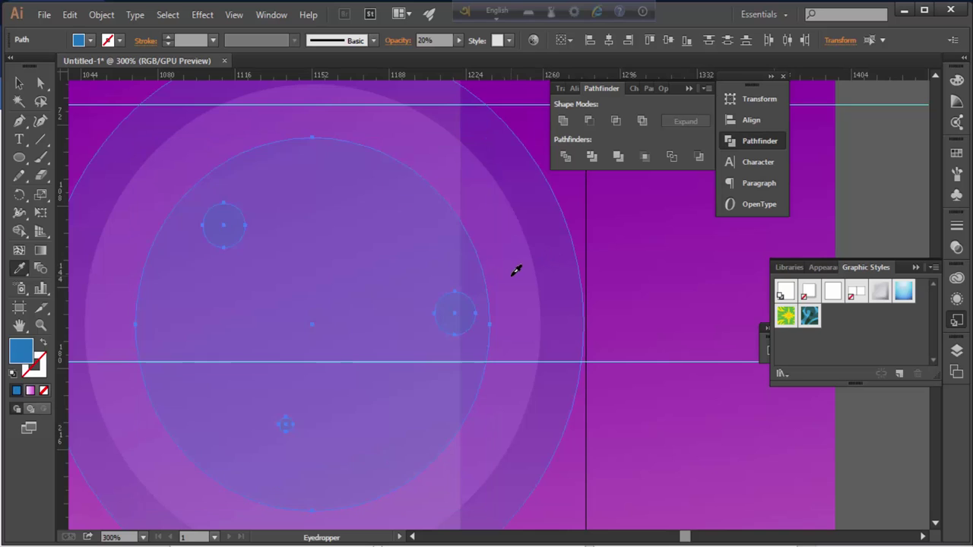
pyautogui.hotkey('ctrl', 'z')
pyautogui.click(515, 269)
pyautogui.hotkey('ctrl', 'z')
pyautogui.press('v')
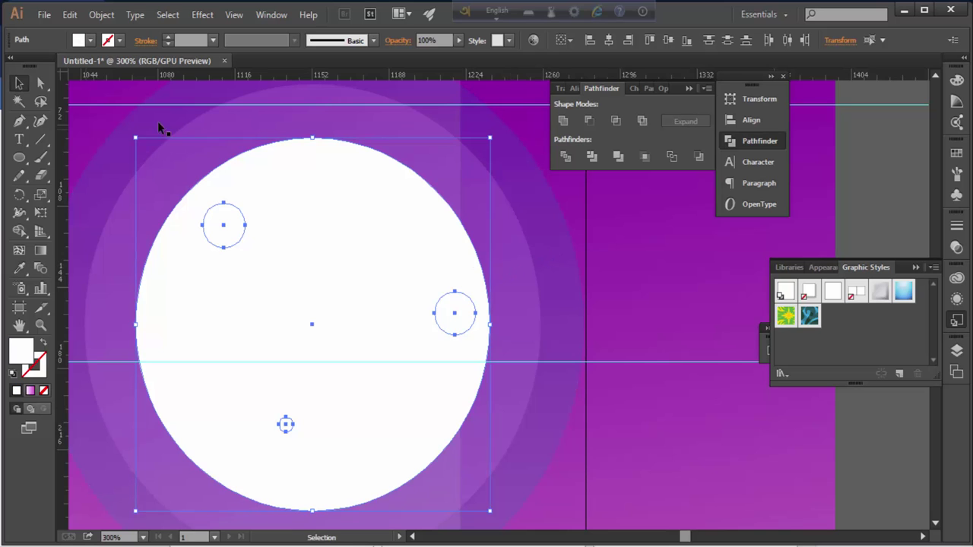
pyautogui.keyDown('shift'); pyautogui.click(308, 174); pyautogui.keyUp('shift')
pyautogui.press('i')
pyautogui.click(528, 250)
pyautogui.click(20, 89)
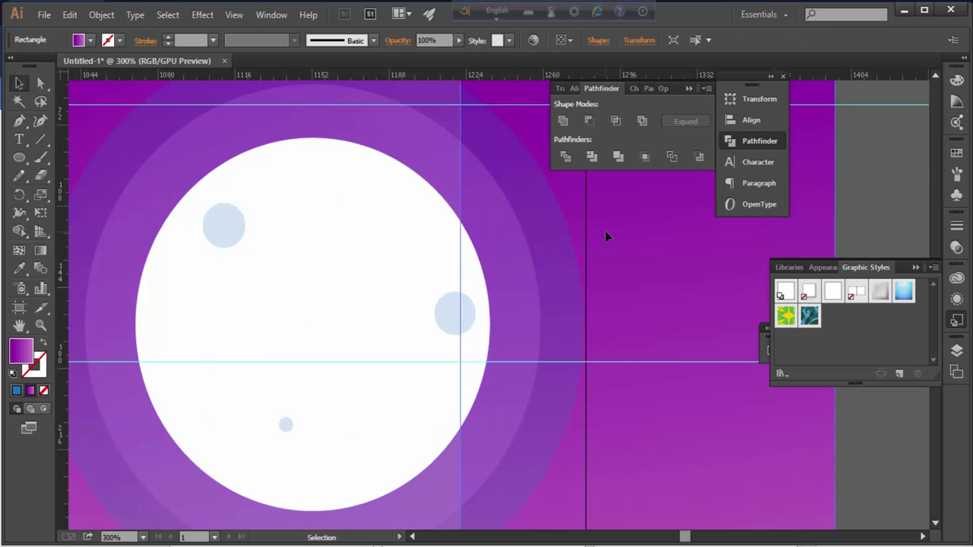
# Draw a large unfilled circle over the artboard's upper left
pyautogui.hotkey('ctrl', '-')
pyautogui.hotkey('ctrl', '-')
pyautogui.hotkey('ctrl', '-')
pyautogui.hotkey('ctrl', '1')
pyautogui.keyDown('shift'); pyautogui.click(530, 303); pyautogui.keyUp('shift')
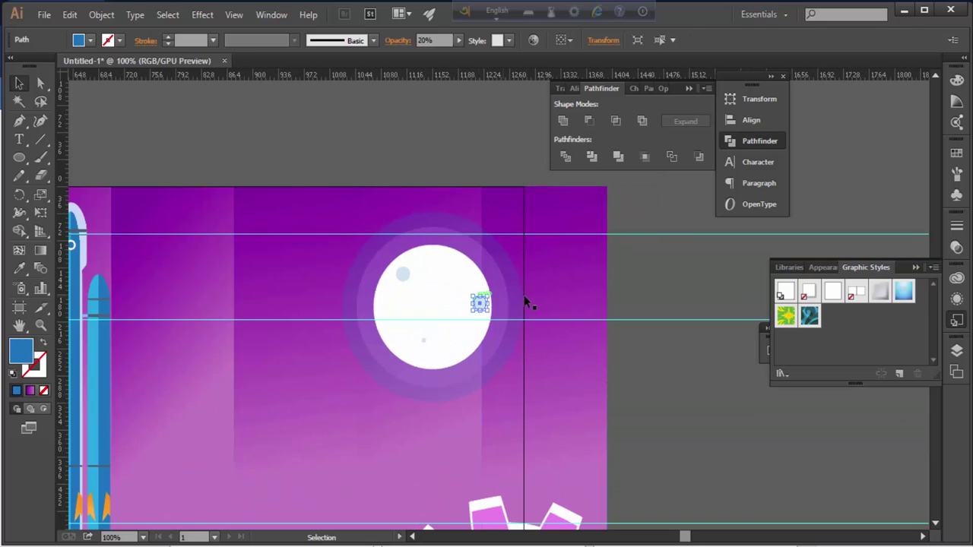
pyautogui.click(641, 287)
pyautogui.hotkey('ctrl', '-')
pyautogui.hotkey('ctrl', '-')
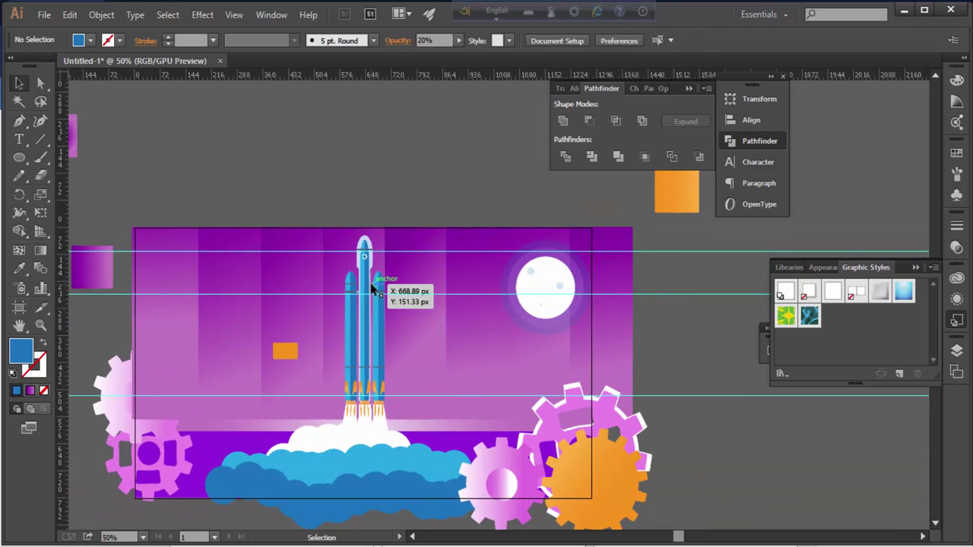
pyautogui.hotkey('ctrl', '-')
pyautogui.hotkey('ctrl', '-')
pyautogui.moveTo(333, 238)
pyautogui.mouseDown()
pyautogui.moveTo(428, 313)
pyautogui.moveTo(461, 316)
pyautogui.mouseUp()
pyautogui.click(44, 342)
# Make the large circle a white outline with no fill
pyautogui.press('v')
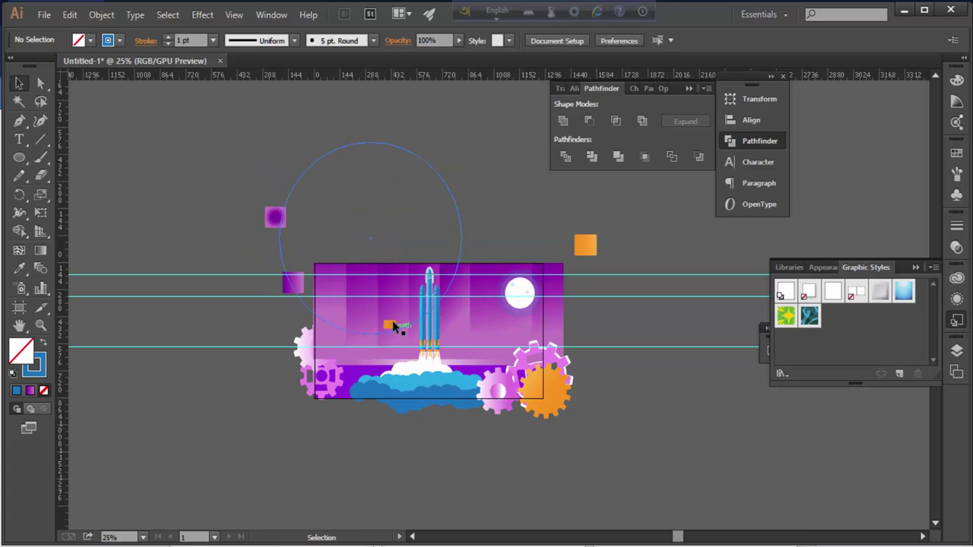
pyautogui.click(393, 326)
pyautogui.click(446, 305)
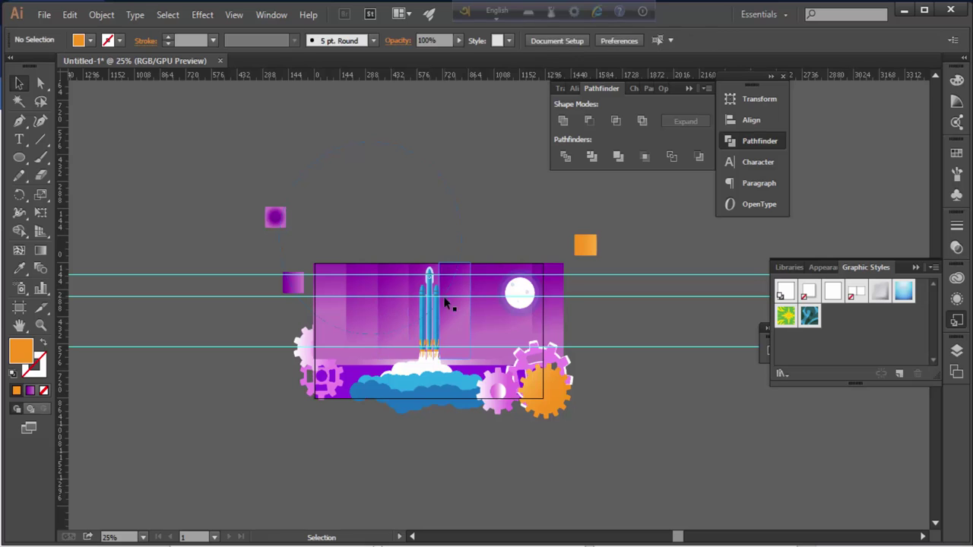
pyautogui.click(957, 163)
pyautogui.hotkey('shift', 'x')
pyautogui.hotkey('shift', 'x')
pyautogui.hotkey('shift', 'x')
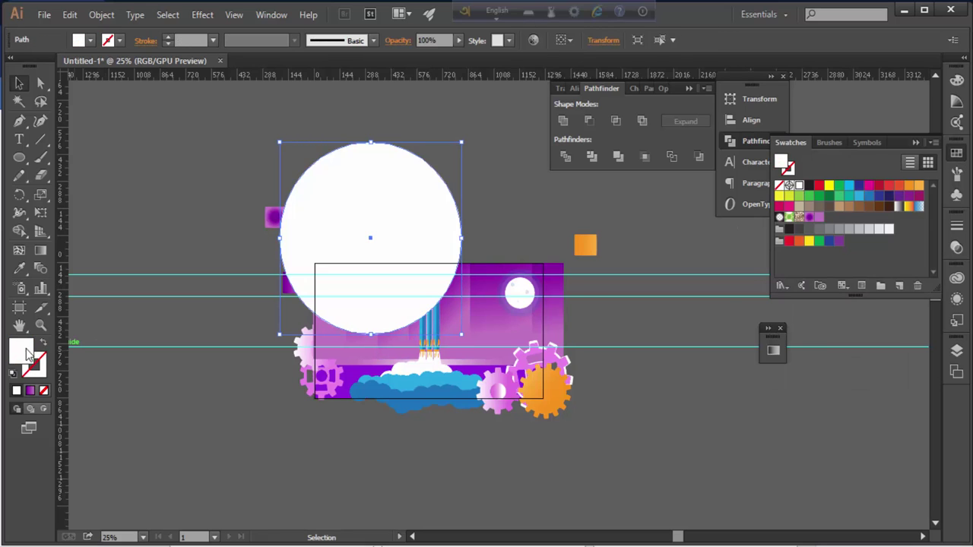
pyautogui.hotkey('shift', 'x')
pyautogui.click(169, 156)
pyautogui.scroll(3, 434, 330)
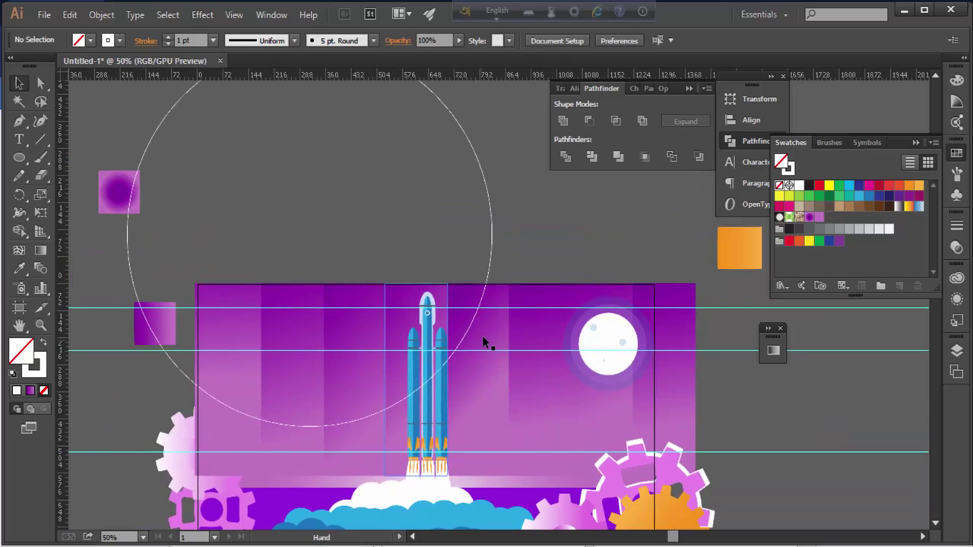
pyautogui.hotkey('ctrl', '-')
# Add two smaller concentric copies of the white ring inside it
pyautogui.click(465, 348)
pyautogui.press('a')
pyautogui.click(494, 242)
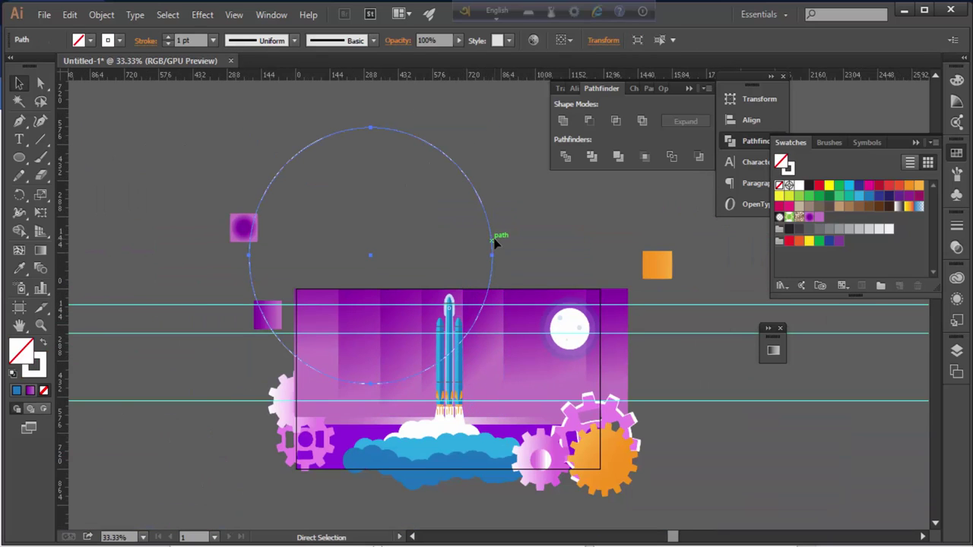
pyautogui.press('v')
pyautogui.moveTo(494, 242); pyautogui.dragTo(480, 368)
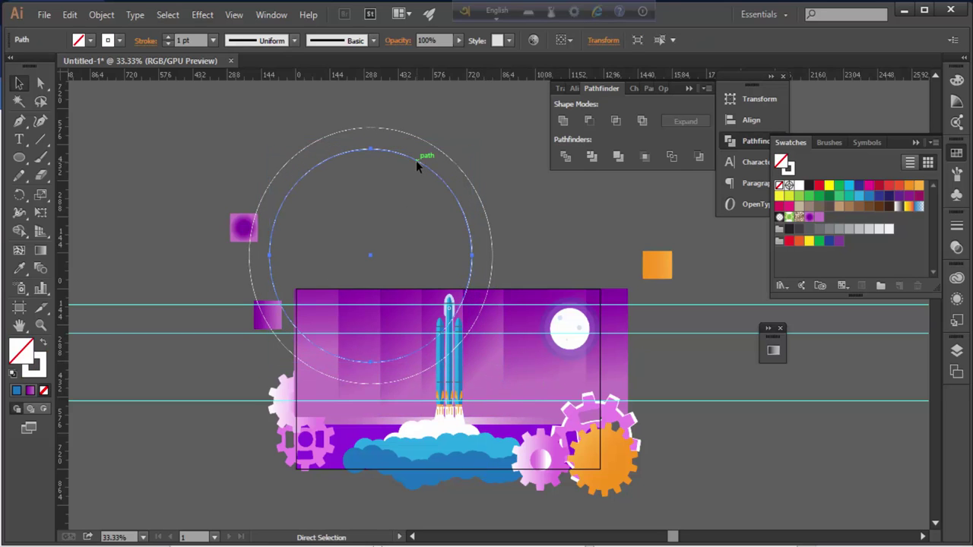
pyautogui.moveTo(369, 259)
pyautogui.mouseDown()
pyautogui.moveTo(493, 303)
pyautogui.moveTo(370, 259)
pyautogui.mouseUp()
pyautogui.moveTo(469, 363); pyautogui.dragTo(453, 344)
pyautogui.click(546, 248)
pyautogui.scroll(-1, 554, 272)
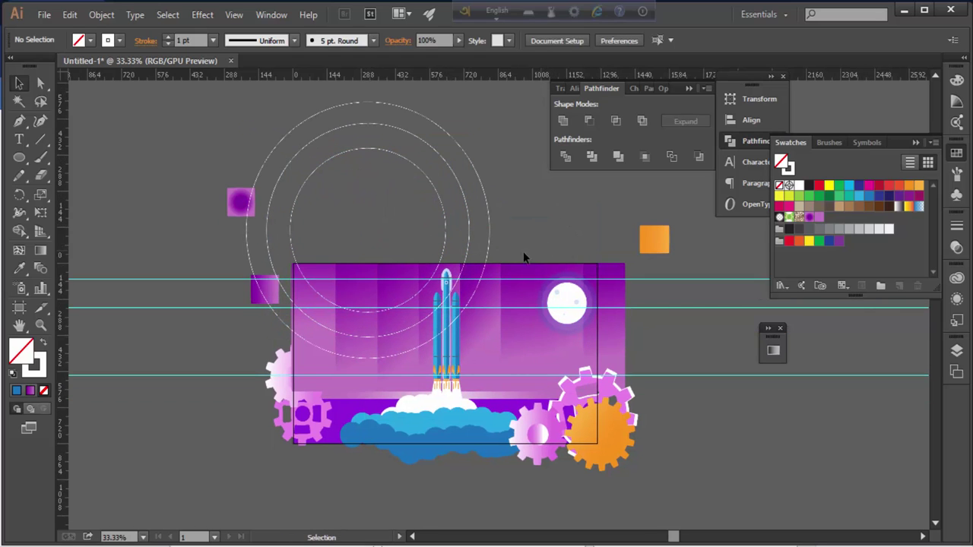
pyautogui.hotkey('ctrl', '+')
pyautogui.hotkey('ctrl', '+')
pyautogui.click(40, 139)
# Draw a short line segment and rotate it about the rings' centre
pyautogui.moveTo(254, 312); pyautogui.dragTo(226, 335)
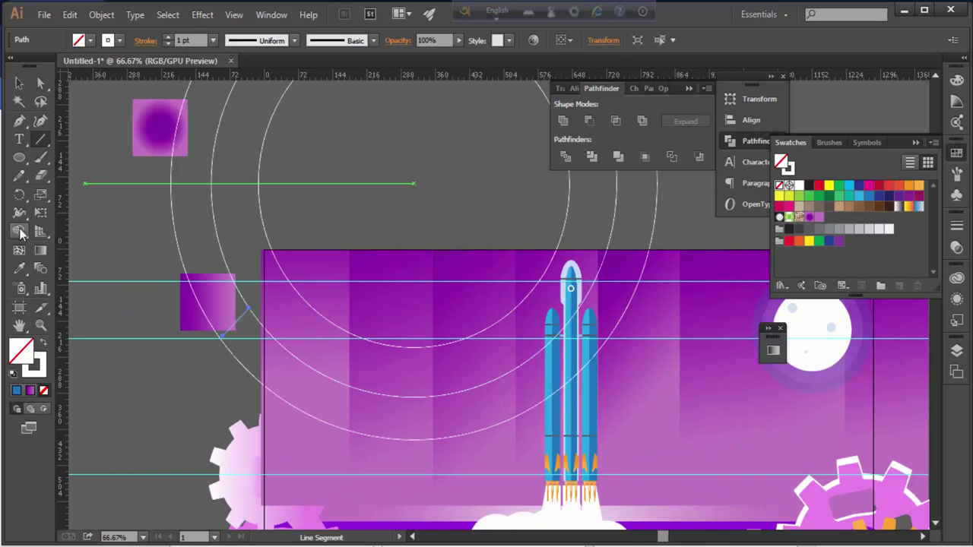
pyautogui.press('r')
pyautogui.scroll(1, 423, 152)
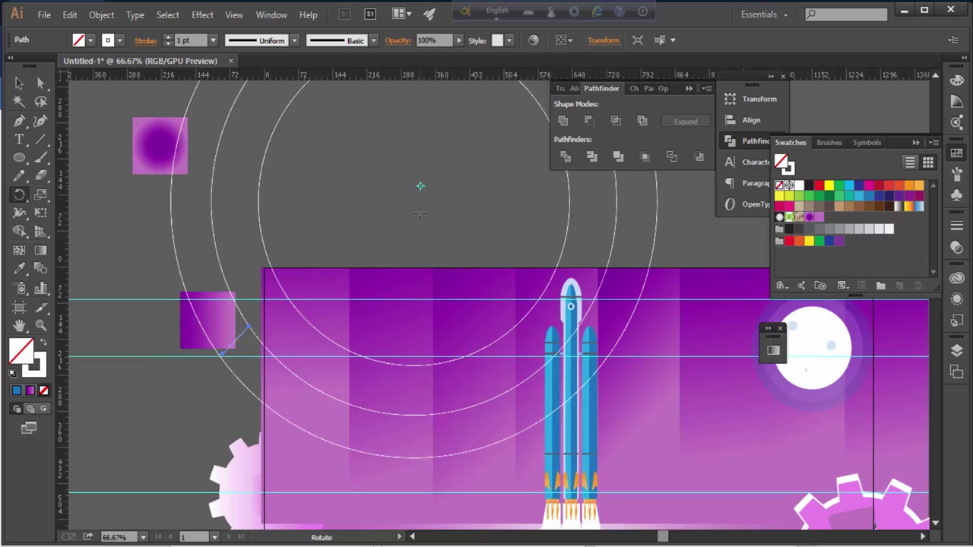
pyautogui.scroll(1, 418, 186)
pyautogui.scroll(1, 415, 217)
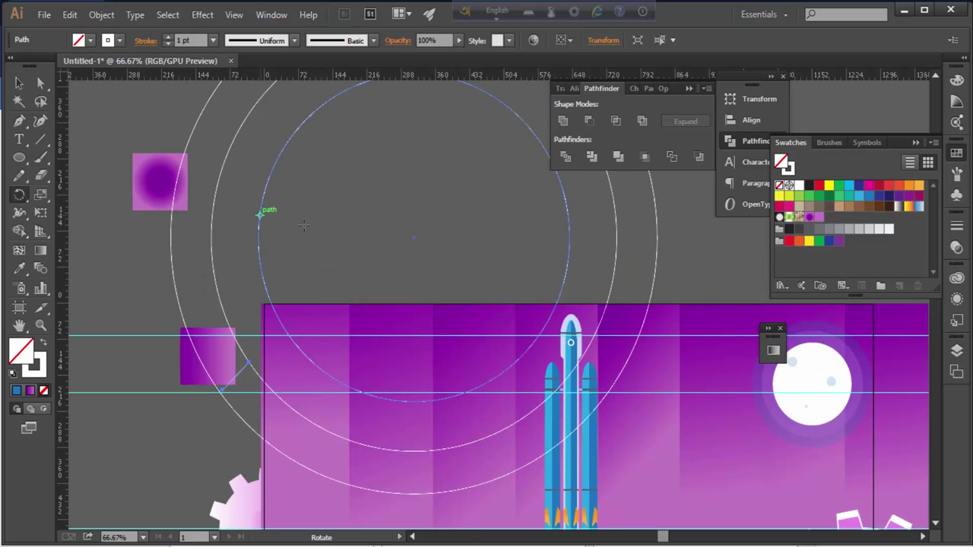
pyautogui.click(414, 238)
pyautogui.moveTo(243, 381)
pyautogui.mouseDown()
pyautogui.moveTo(315, 427)
pyautogui.moveTo(456, 459)
pyautogui.mouseUp()
pyautogui.scroll(2, 245, 397)
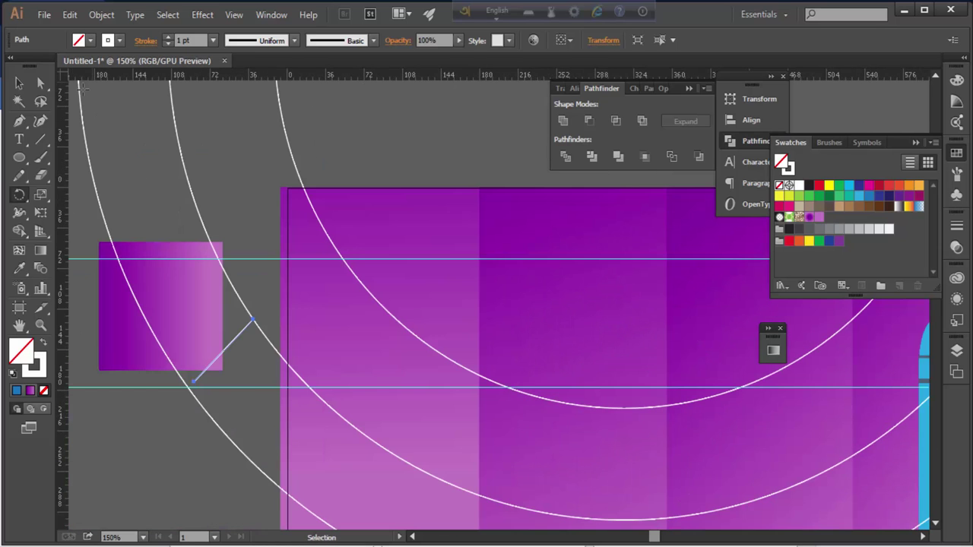
pyautogui.press('v')
# Rotate a copy of the short line around the rings' centre
pyautogui.scroll(-3, 287, 380)
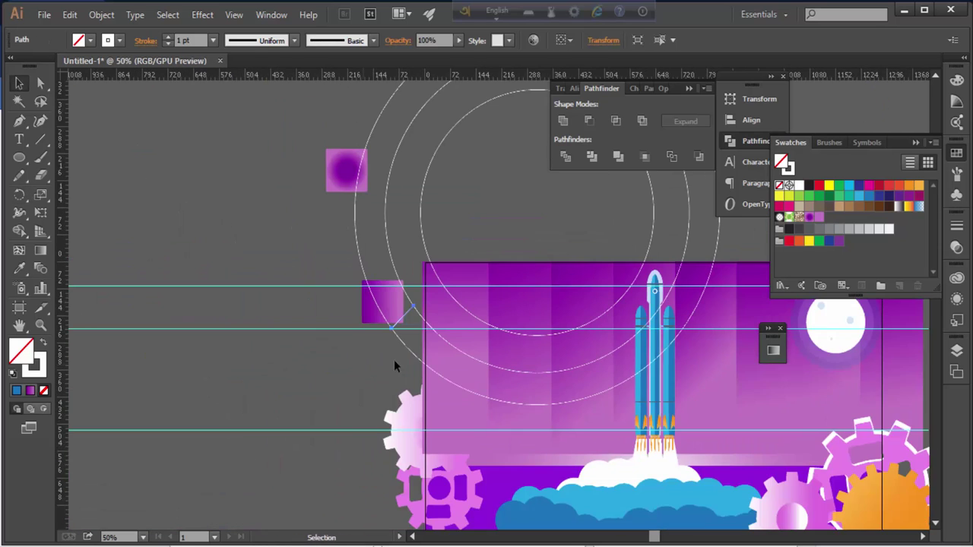
pyautogui.scroll(1, 395, 361)
pyautogui.scroll(2, 254, 364)
pyautogui.scroll(-1, 327, 254)
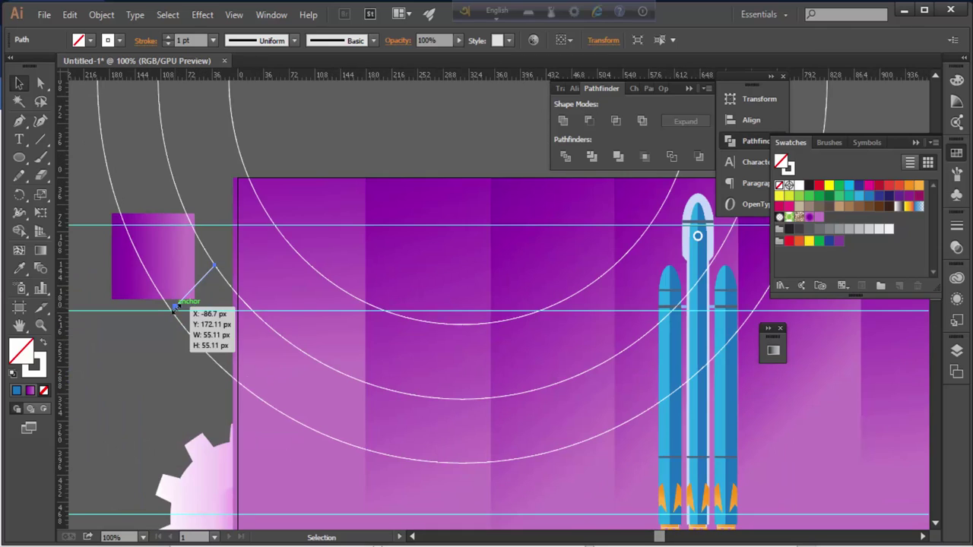
pyautogui.scroll(-2, 211, 347)
pyautogui.click(268, 333)
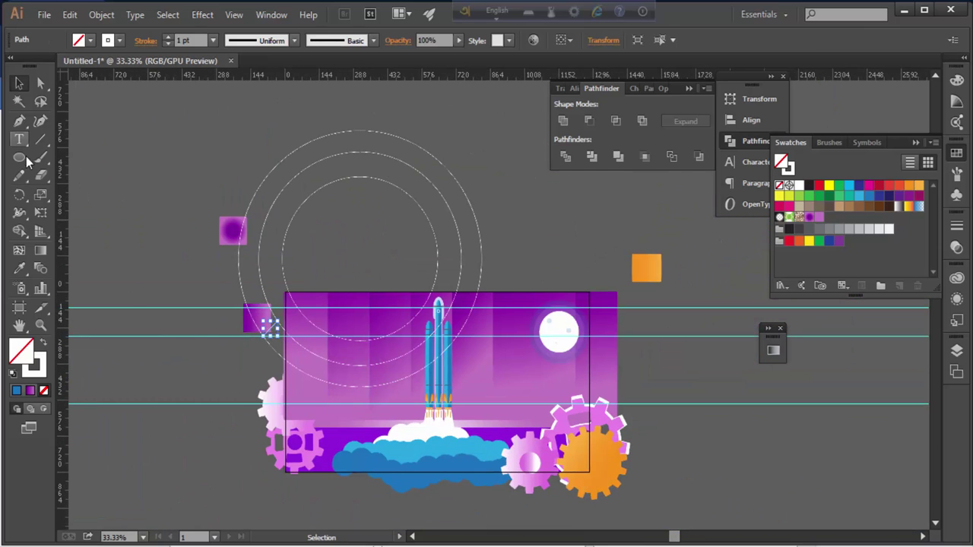
pyautogui.moveTo(268, 326)
pyautogui.mouseDown()
pyautogui.moveTo(278, 334)
pyautogui.moveTo(278, 386)
pyautogui.mouseUp()
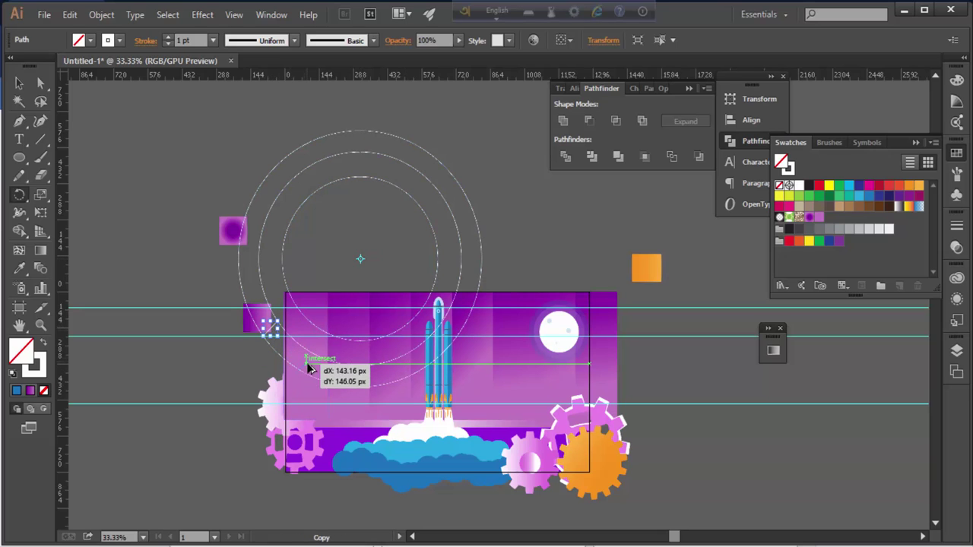
pyautogui.moveTo(272, 343); pyautogui.dragTo(304, 361)
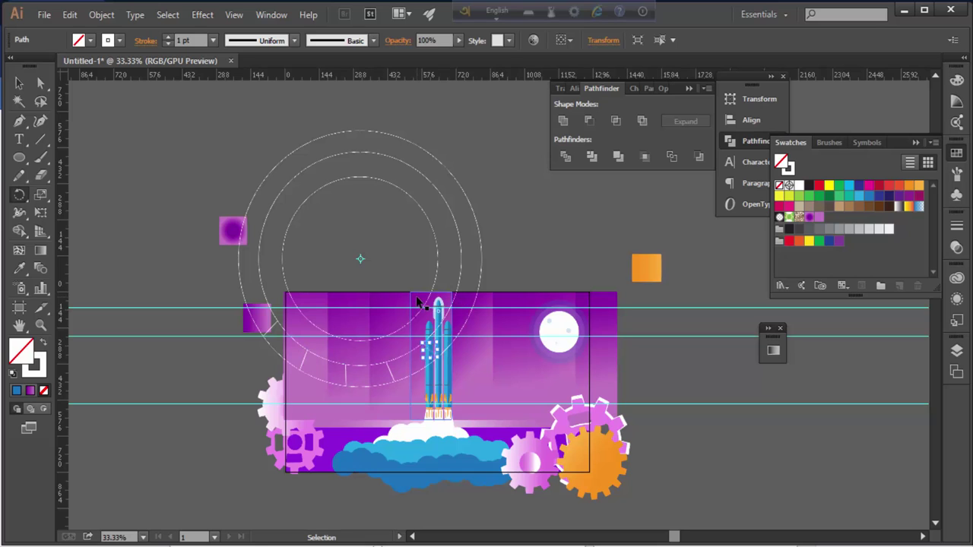
# Draw a radial tick on the inner band and rotate a copy around the ring centre
pyautogui.hotkey('ctrl', '+')
pyautogui.hotkey('ctrl', '+')
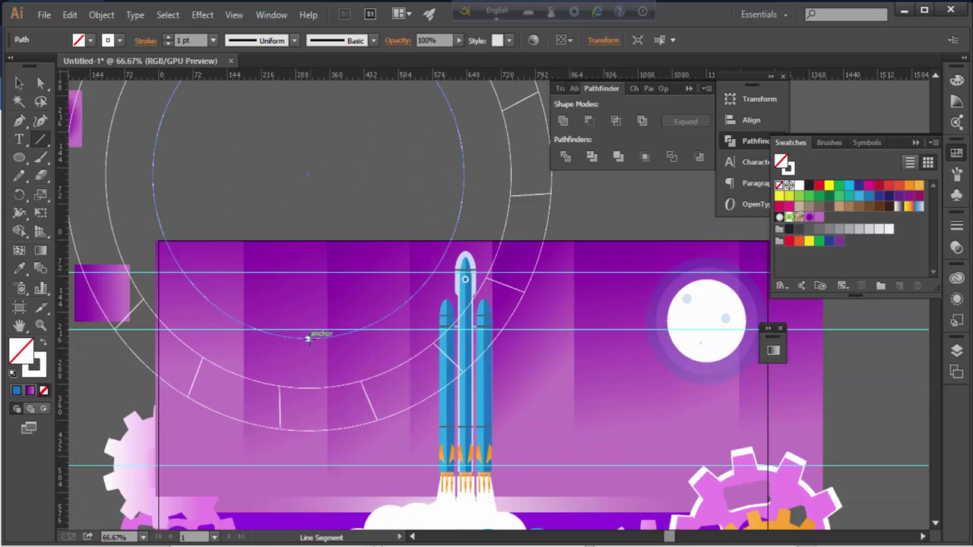
pyautogui.moveTo(308, 340); pyautogui.dragTo(308, 388)
pyautogui.moveTo(316, 175); pyautogui.dragTo(308, 364)
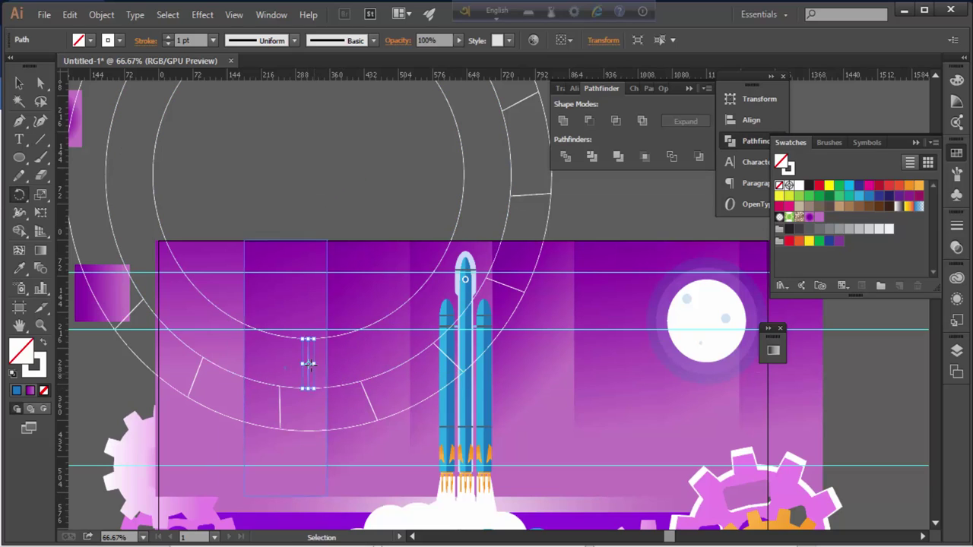
pyautogui.scroll(1, 312, 162)
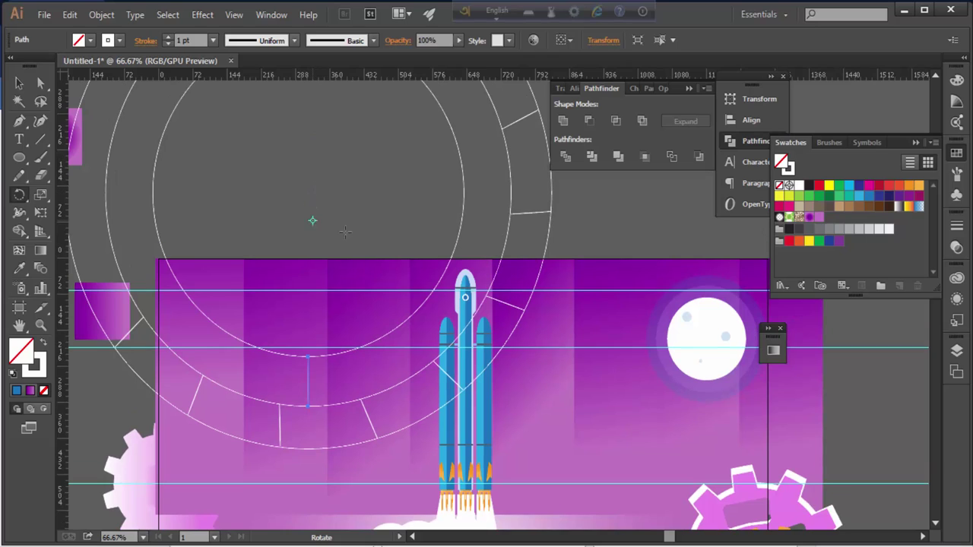
pyautogui.click(308, 192)
pyautogui.moveTo(308, 388)
pyautogui.mouseDown()
pyautogui.moveTo(405, 396)
pyautogui.moveTo(452, 380)
pyautogui.mouseUp()
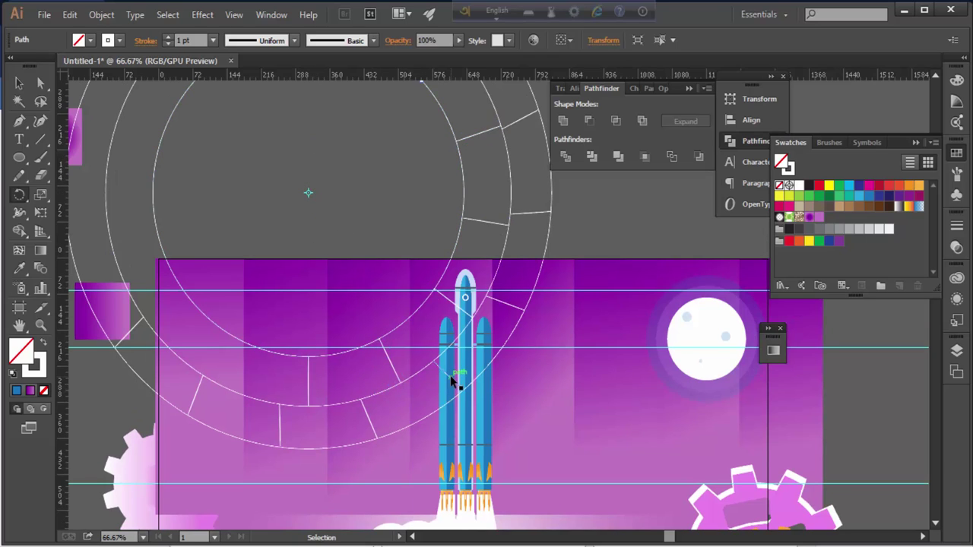
pyautogui.scroll(2, 372, 395)
# Repeat the rotated copy with Ctrl+D to fill the band, nudging one tick into place
pyautogui.hotkey('ctrl', 'd')
pyautogui.hotkey('ctrl', 'd')
pyautogui.hotkey('ctrl', 'd')
pyautogui.hotkey('ctrl', 'd')
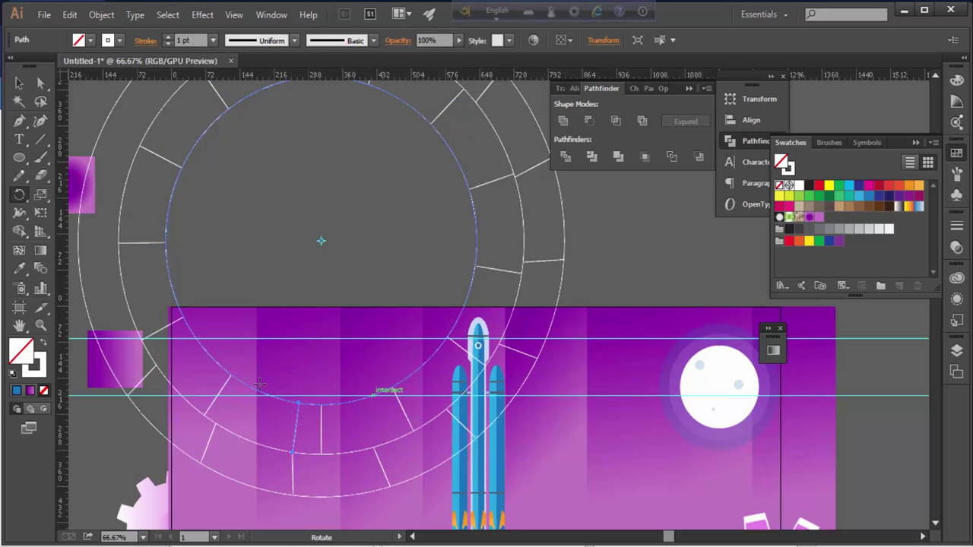
pyautogui.press('v')
pyautogui.hotkey('ctrl', 'shift', 'a')
pyautogui.moveTo(297, 419); pyautogui.dragTo(273, 418)
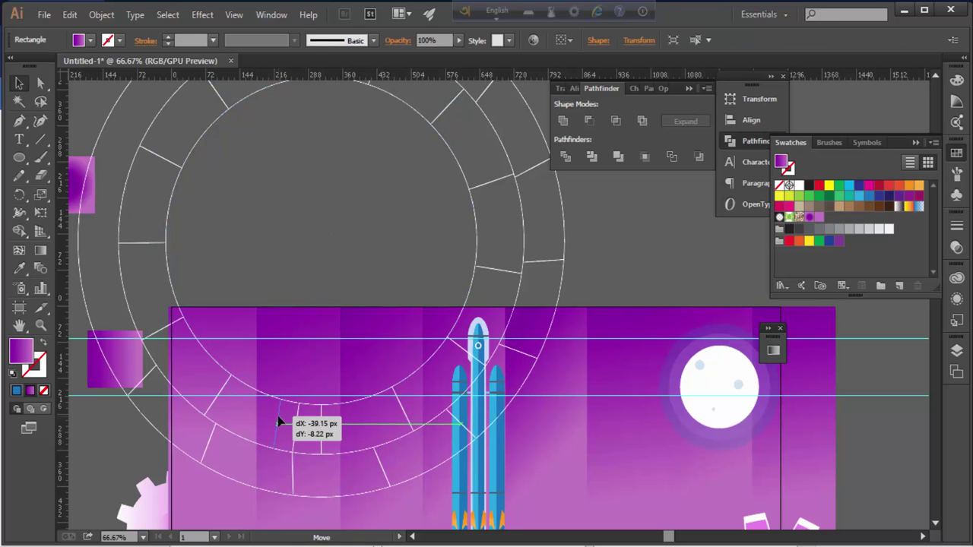
pyautogui.hotkey('ctrl', 'shift', 'a')
pyautogui.hotkey('ctrl', '-')
pyautogui.hotkey('ctrl', '-')
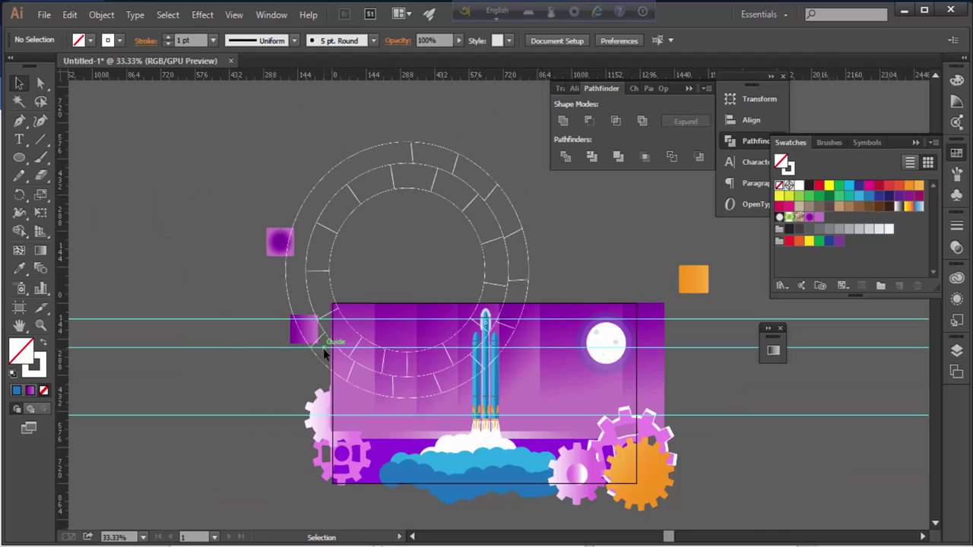
pyautogui.hotkey('ctrl', '+')
# Draw a circle left of the rings with no fill and a white outline, then shrink it
pyautogui.press('l')
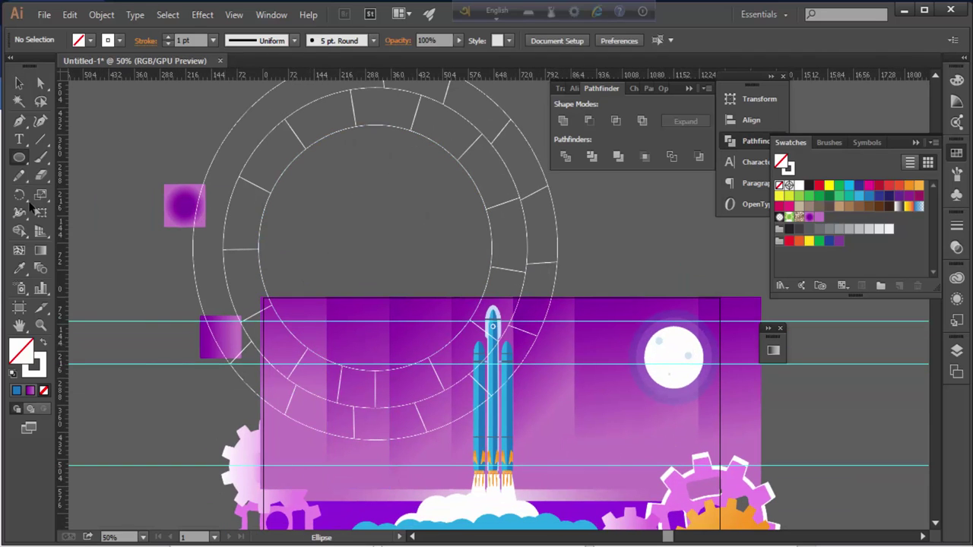
pyautogui.moveTo(220, 338); pyautogui.dragTo(97, 272)
pyautogui.press('l')
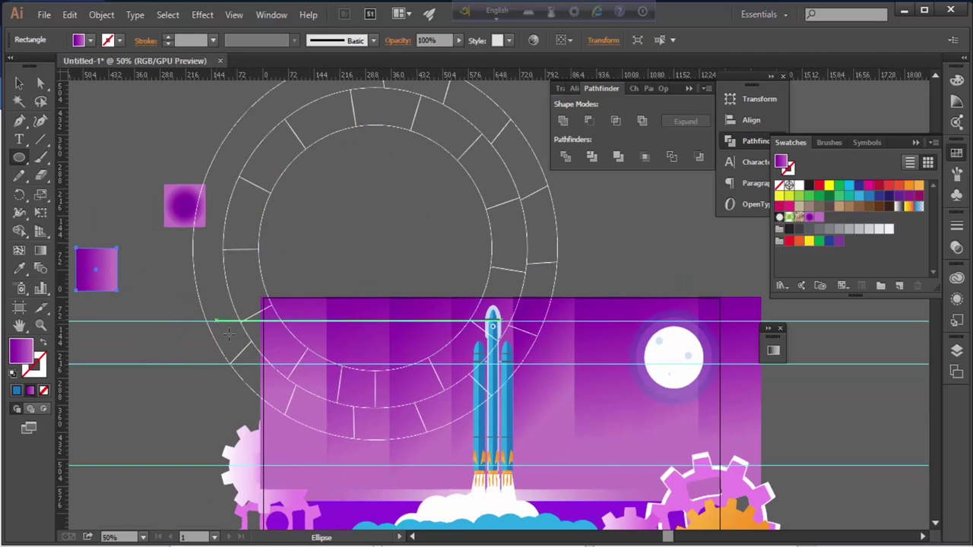
pyautogui.moveTo(160, 262)
pyautogui.mouseDown()
pyautogui.moveTo(257, 377)
pyautogui.moveTo(330, 433)
pyautogui.mouseUp()
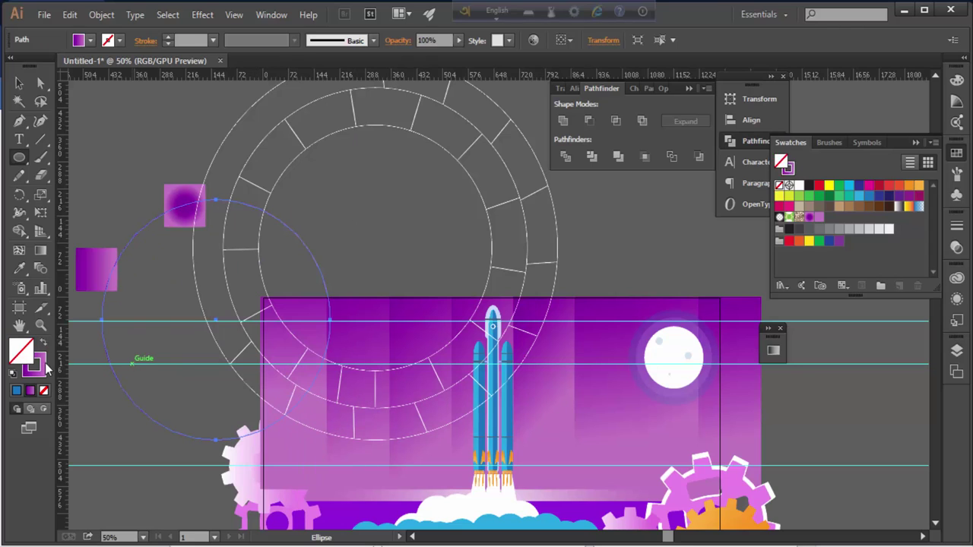
pyautogui.click(43, 390)
pyautogui.click(956, 79)
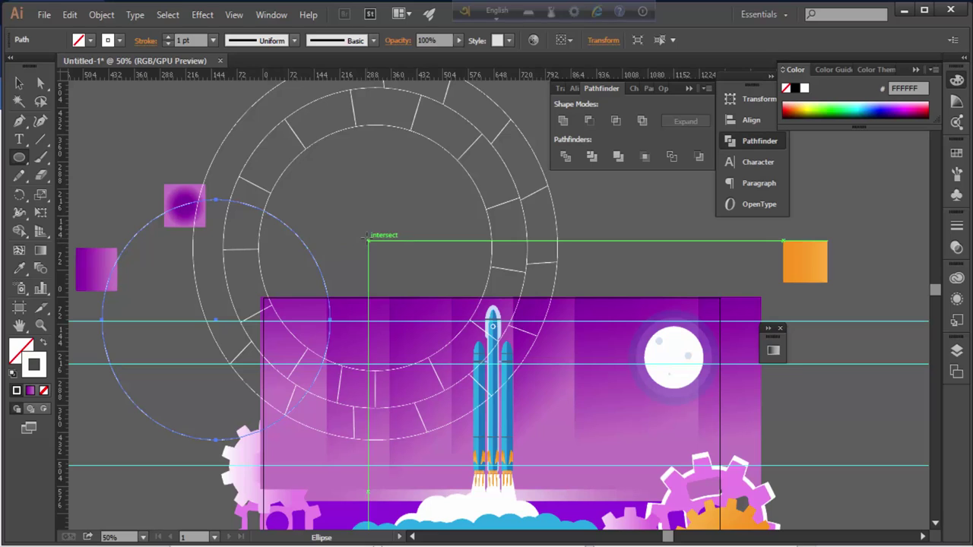
pyautogui.press('v')
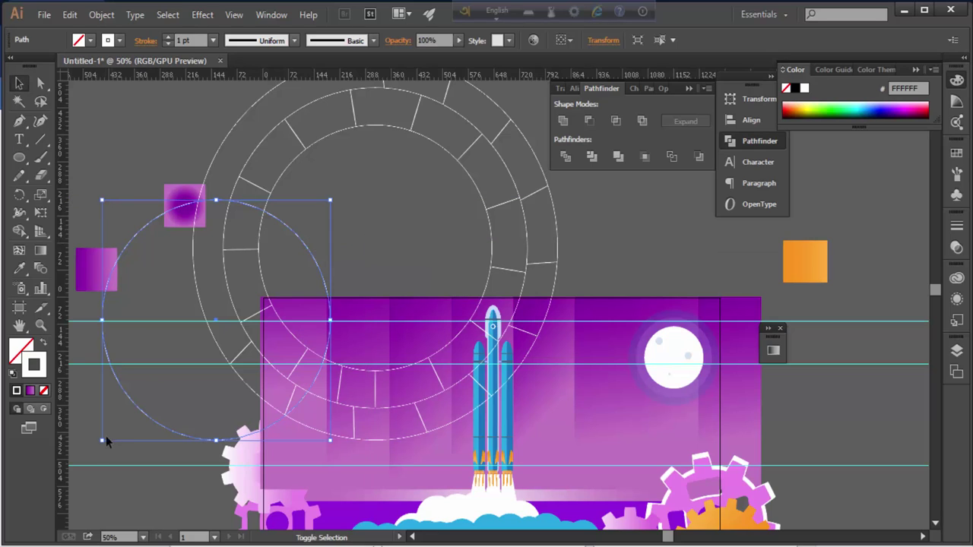
pyautogui.moveTo(104, 439); pyautogui.dragTo(124, 417)
pyautogui.hotkey('ctrl', 'shift', 'a')
# Draw a 357 px circle, place it in the left sky, and copy it straight across to the right
pyautogui.press('l')
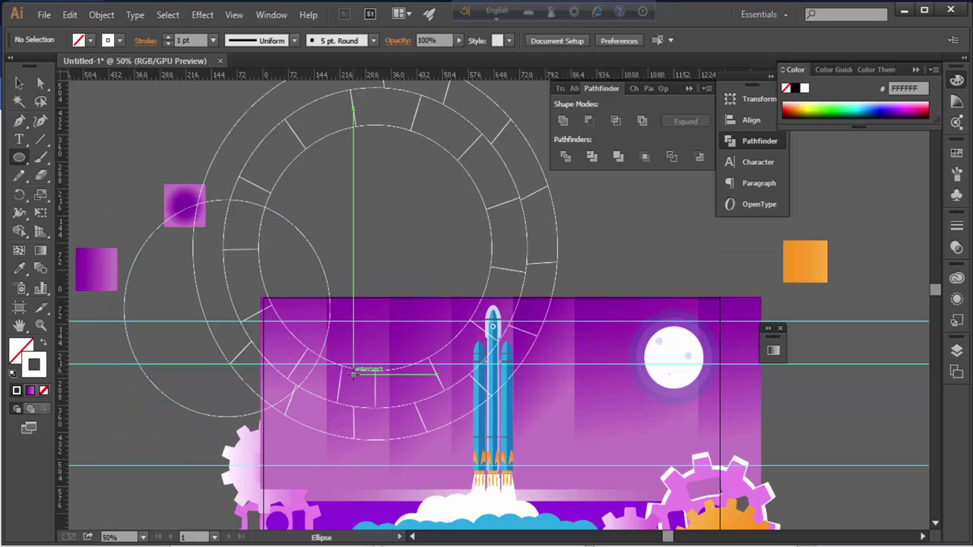
pyautogui.moveTo(375, 390); pyautogui.dragTo(412, 456)
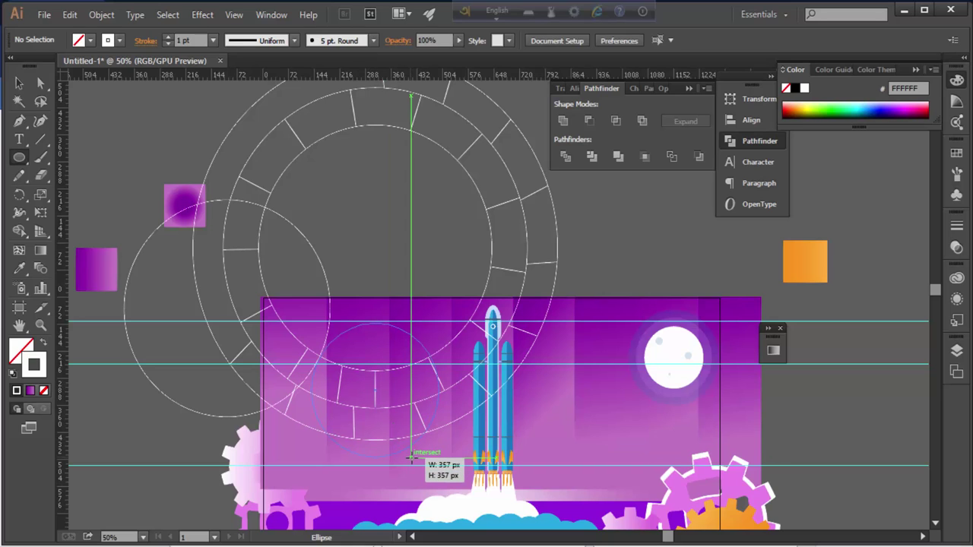
pyautogui.moveTo(185, 149); pyautogui.dragTo(29, 177)
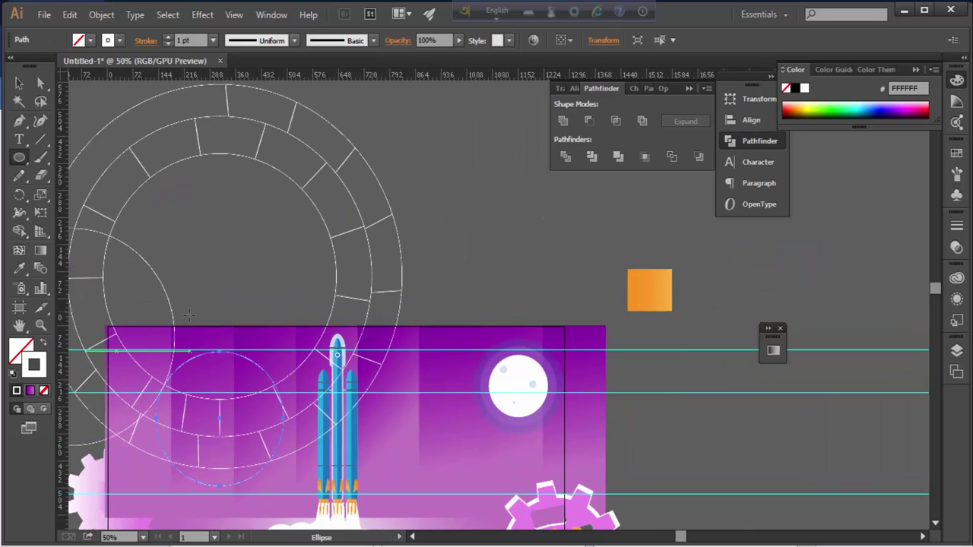
pyautogui.click(19, 82)
pyautogui.moveTo(219, 352); pyautogui.dragTo(482, 344)
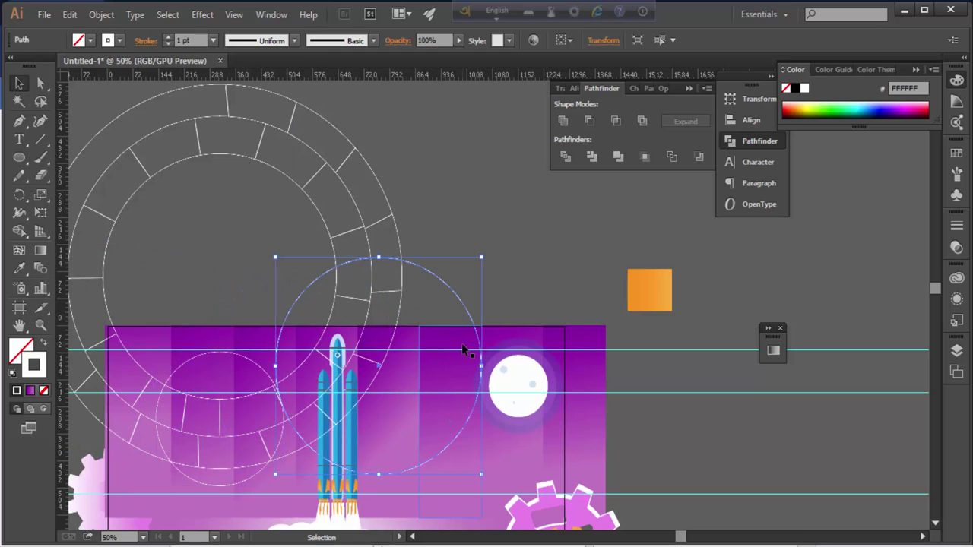
pyautogui.moveTo(482, 344)
pyautogui.mouseDown()
pyautogui.moveTo(177, 363)
pyautogui.moveTo(465, 326)
pyautogui.mouseUp()
pyautogui.keyDown('shift'); pyautogui.click(178, 346); pyautogui.keyUp('shift')
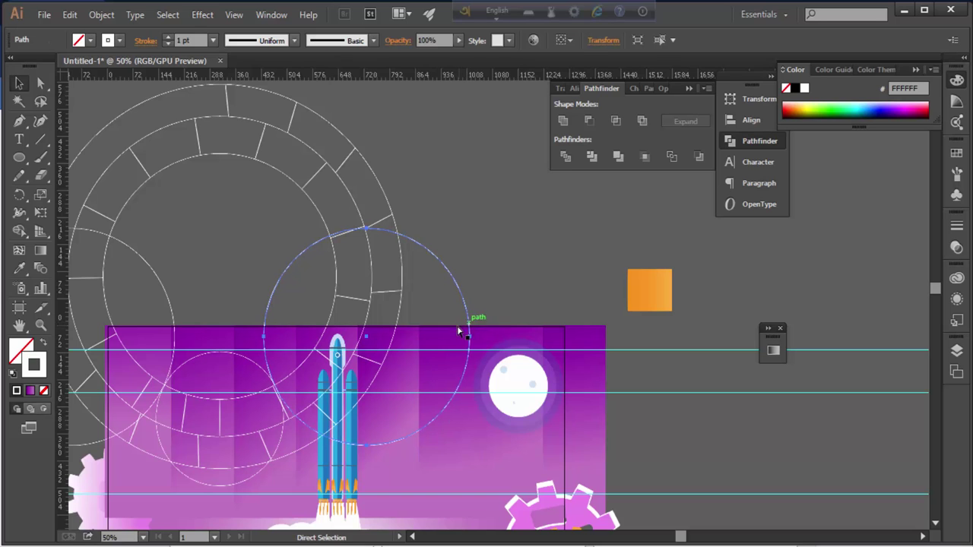
# Zoom in to check the new circle's alignment with the ring outlines
pyautogui.hotkey('ctrl', '+')
pyautogui.hotkey('ctrl', '+')
pyautogui.hotkey('ctrl', '+')
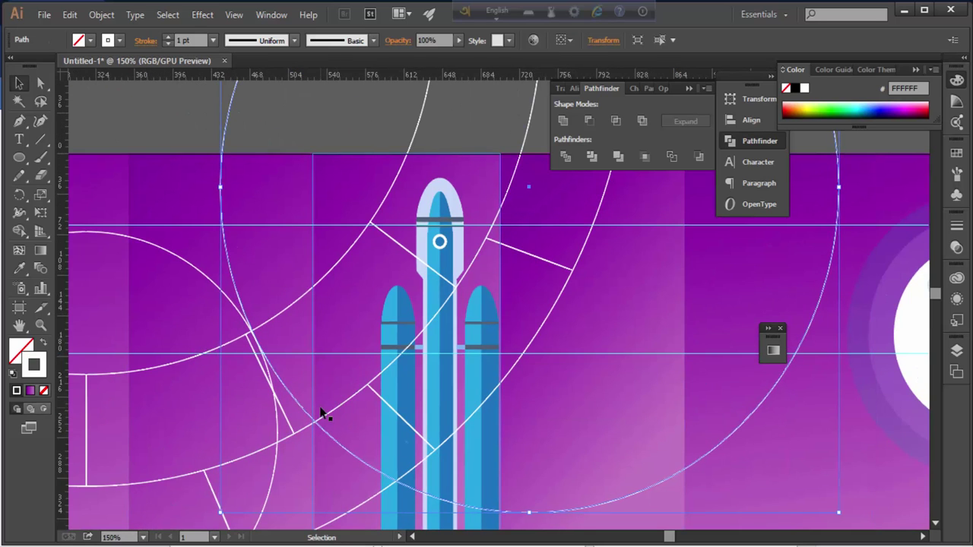
pyautogui.moveTo(321, 413); pyautogui.dragTo(331, 389)
pyautogui.click(271, 341)
pyautogui.keyDown('ctrl'); pyautogui.click(276, 341); pyautogui.keyUp('ctrl')
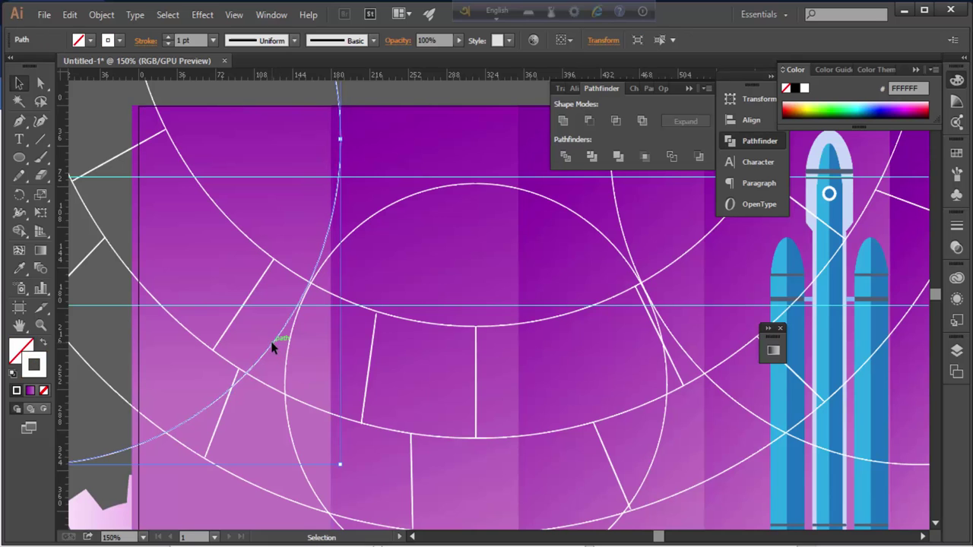
pyautogui.click(109, 349)
pyautogui.hotkey('ctrl', '-')
pyautogui.hotkey('ctrl', '-')
# Copy the circle straight up by its own height
pyautogui.hotkey('ctrl', '+')
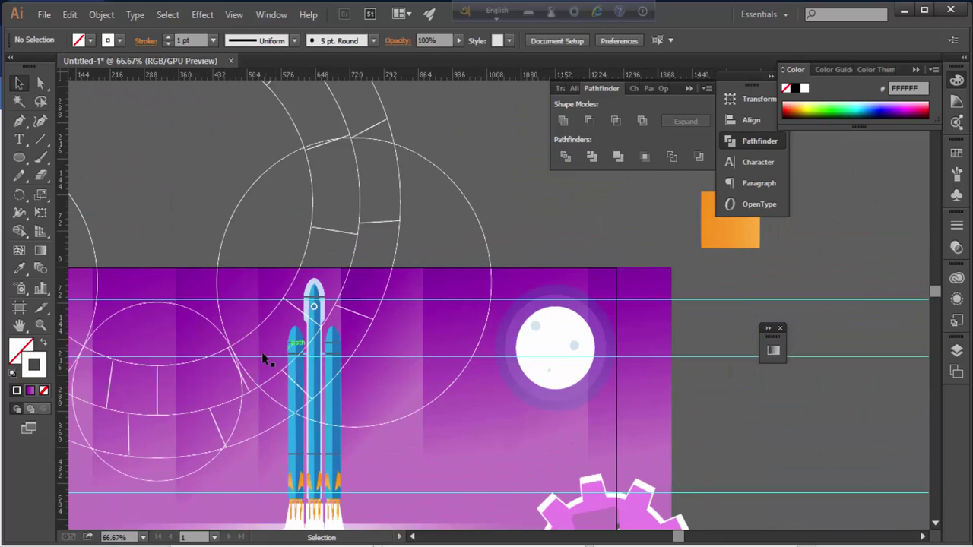
pyautogui.moveTo(266, 349); pyautogui.dragTo(348, 441)
pyautogui.moveTo(269, 395); pyautogui.dragTo(279, 219)
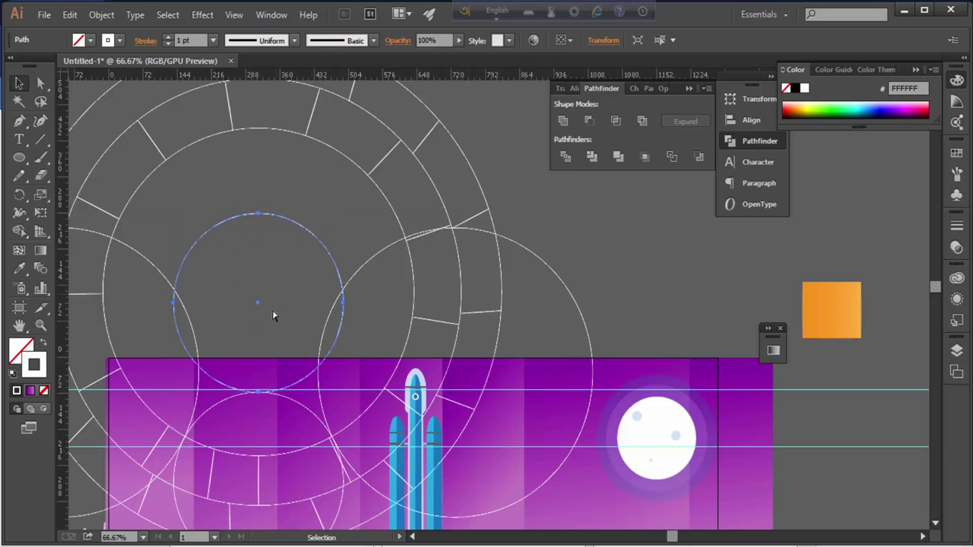
pyautogui.keyDown('alt'); pyautogui.scroll(5, 274, 315); pyautogui.keyUp('alt')
pyautogui.click(331, 170)
# Use Arrange to send the white gear behind the left pink gear
pyautogui.keyDown('alt'); pyautogui.scroll(-8, 420, 152); pyautogui.keyUp('alt')
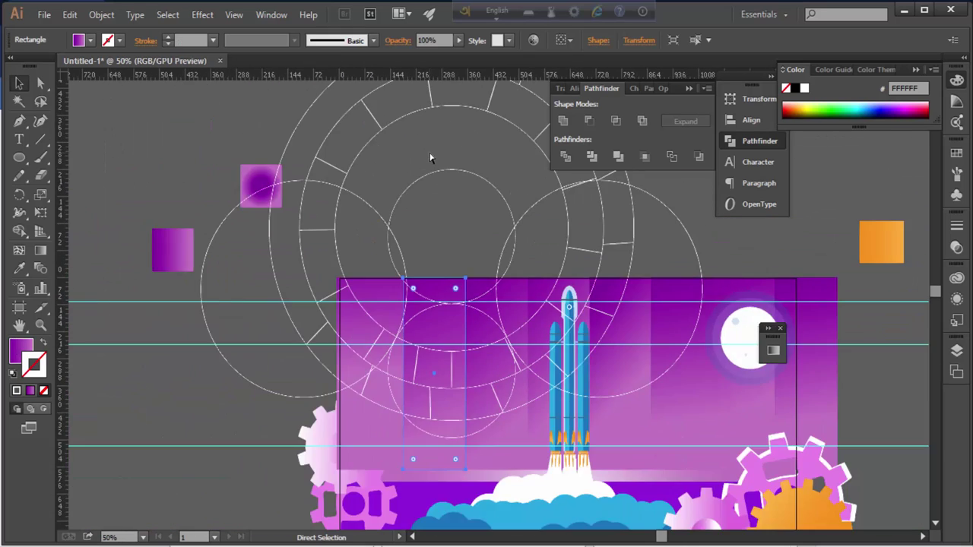
pyautogui.keyDown('alt'); pyautogui.scroll(2, 329, 389); pyautogui.keyUp('alt')
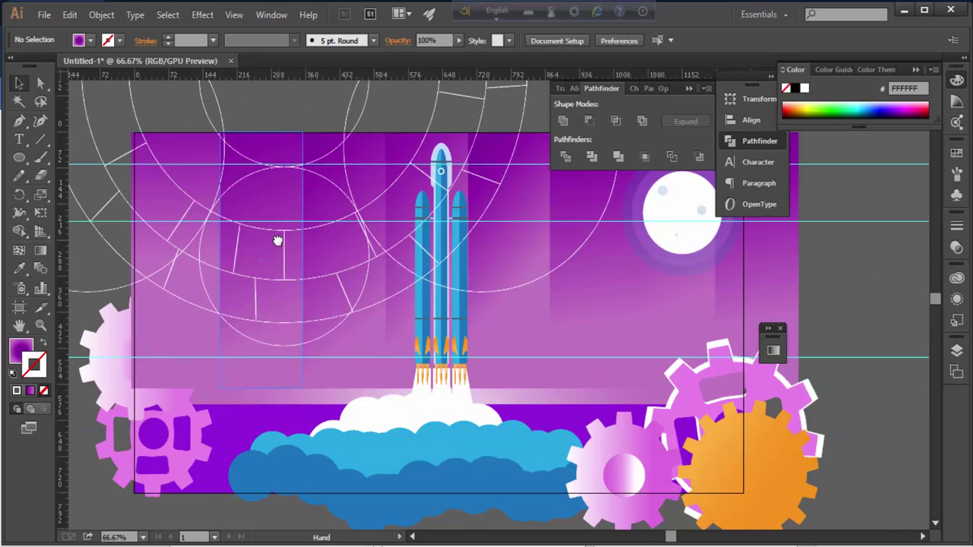
pyautogui.click(171, 323)
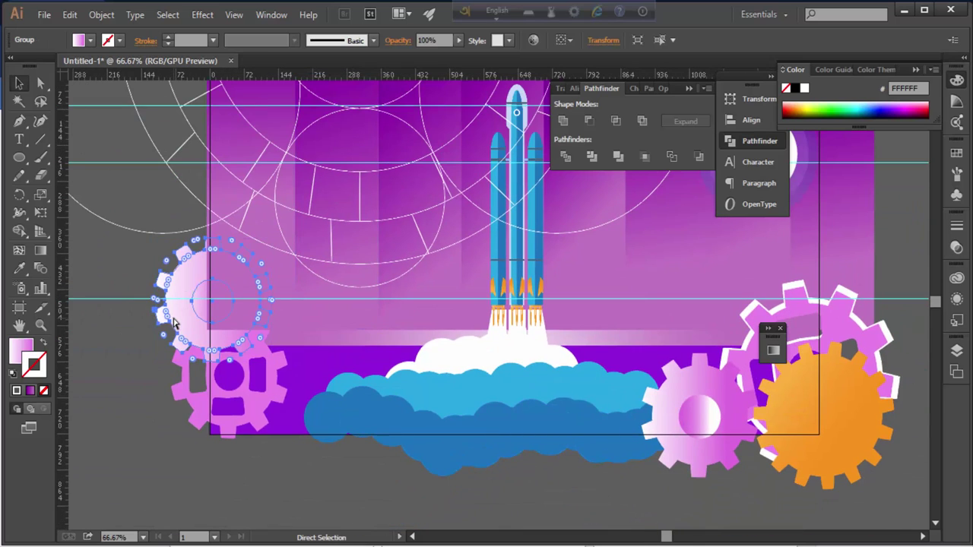
pyautogui.rightClick(173, 323)
pyautogui.click(350, 471)
pyautogui.click(190, 430)
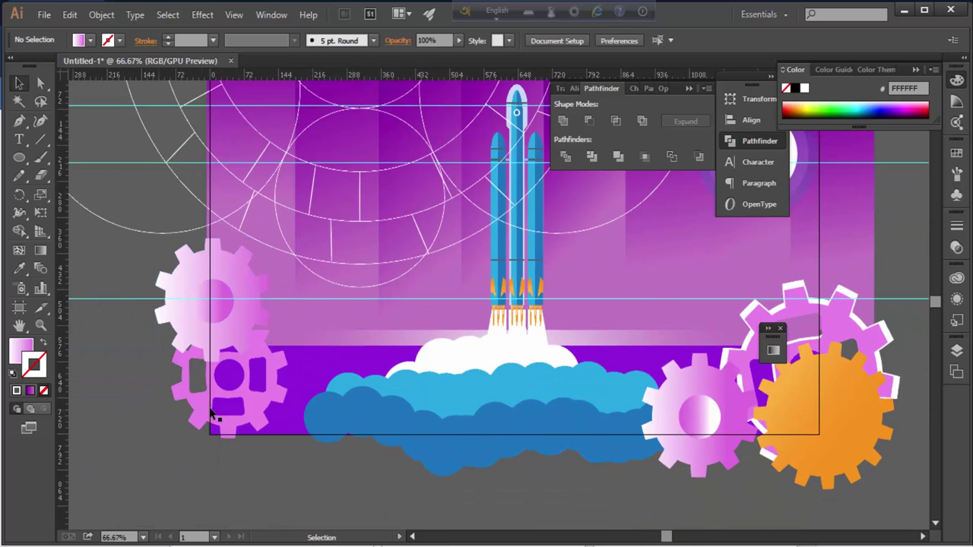
pyautogui.press('a')
pyautogui.click(270, 328)
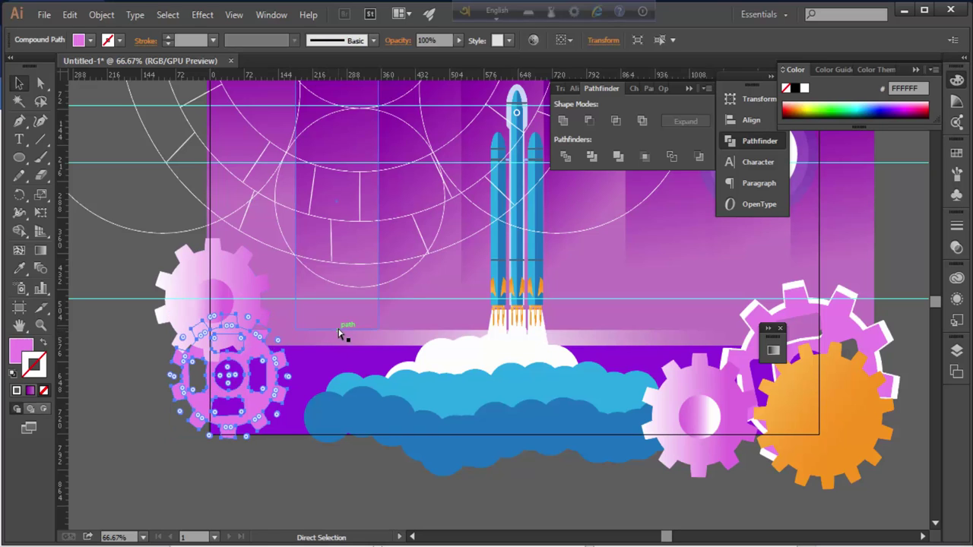
# Check the stacking by selecting the pink gear's path and the purple sky rectangle
pyautogui.click(137, 397)
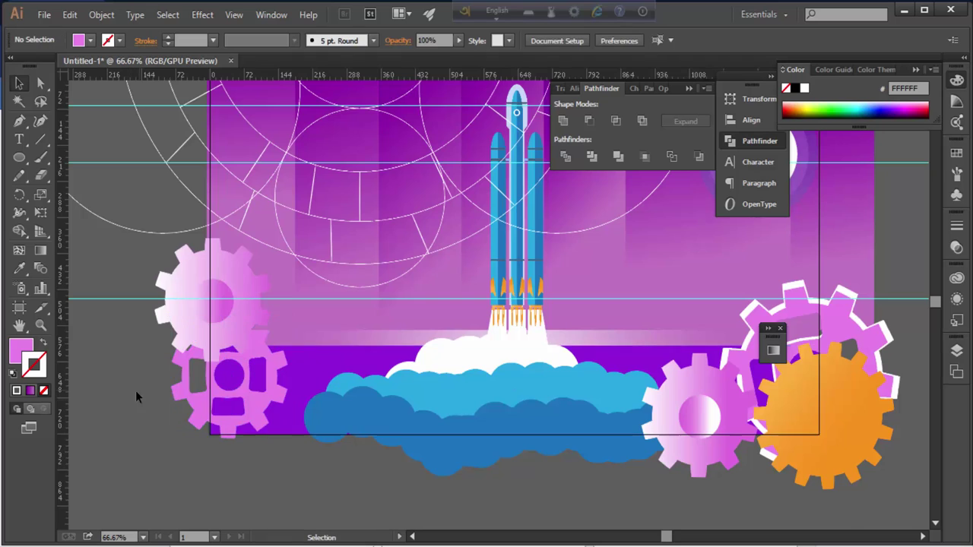
pyautogui.scroll(3, 326, 338)
pyautogui.click(215, 320)
pyautogui.press('a')
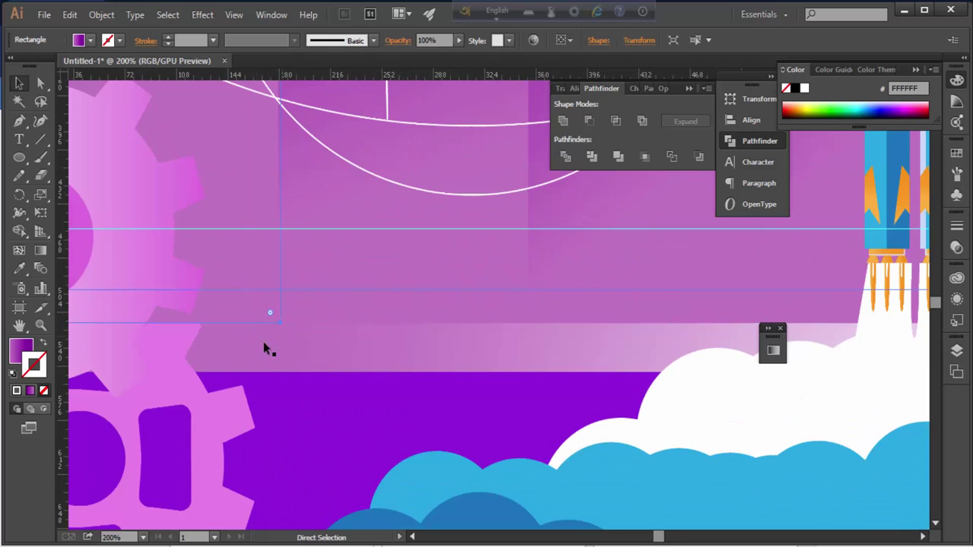
pyautogui.click(178, 348)
pyautogui.click(292, 392)
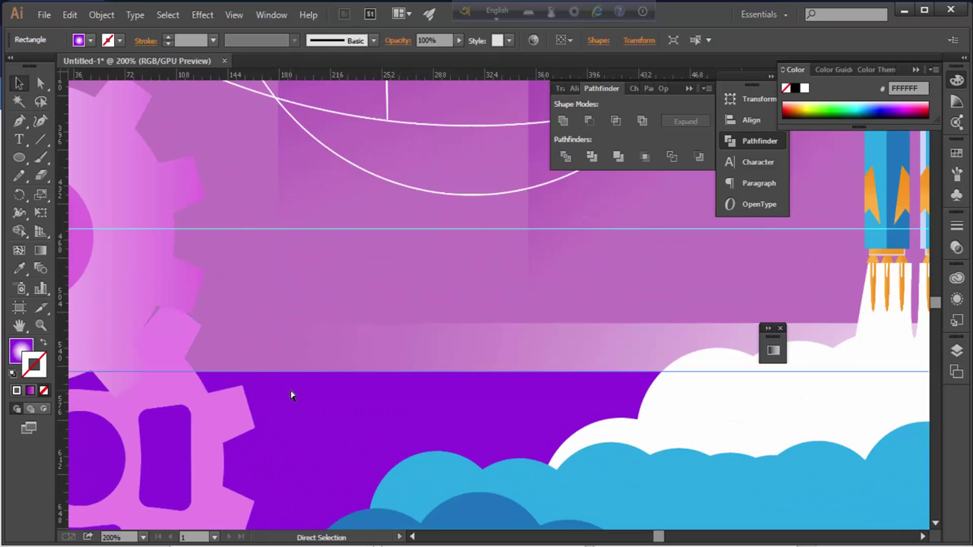
pyautogui.scroll(-5, 548, 387)
pyautogui.scroll(2, 548, 388)
pyautogui.scroll(1, 575, 380)
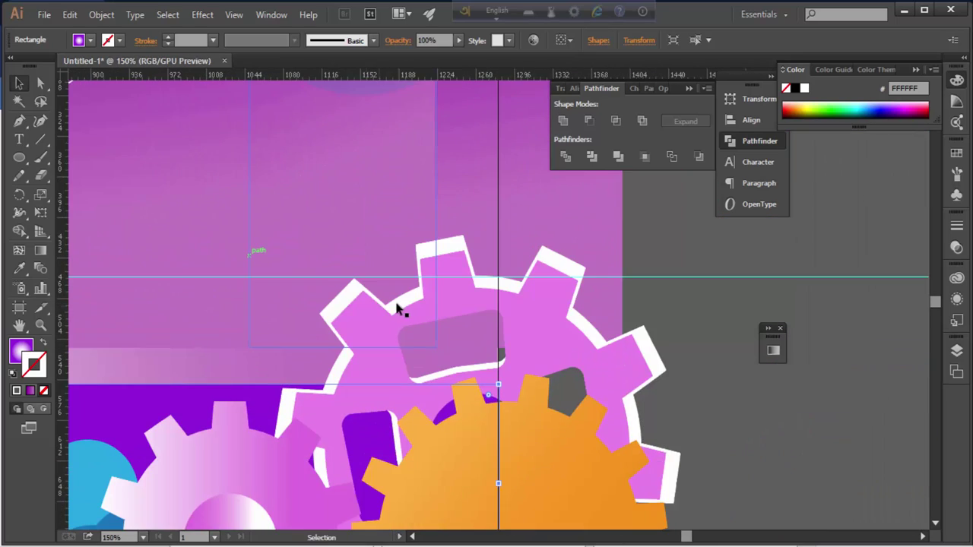
# Select the white gear shape behind the right pink gear
pyautogui.click(348, 419)
pyautogui.scroll(1, 347, 419)
pyautogui.scroll(-3, 357, 422)
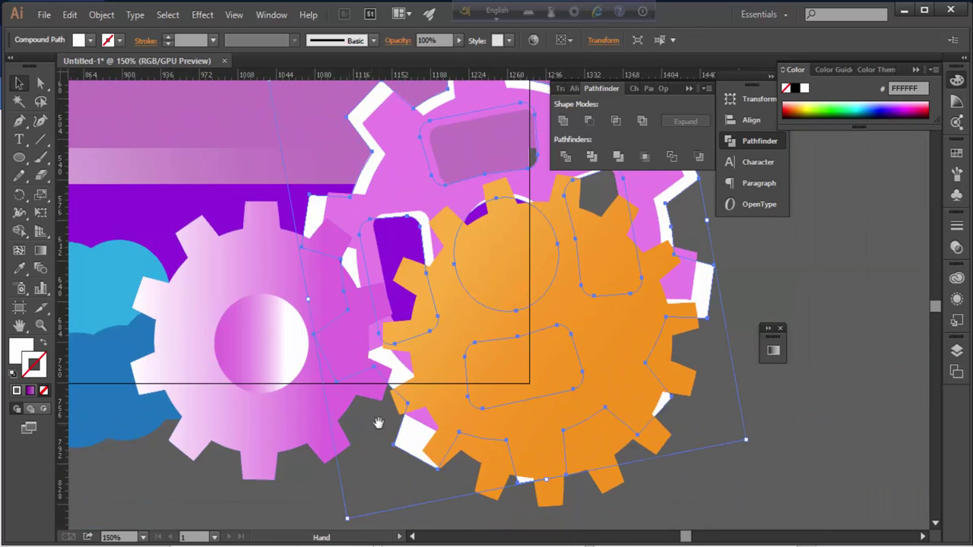
pyautogui.hscroll(2, 361, 425)
pyautogui.scroll(3, 368, 437)
pyautogui.click(953, 271)
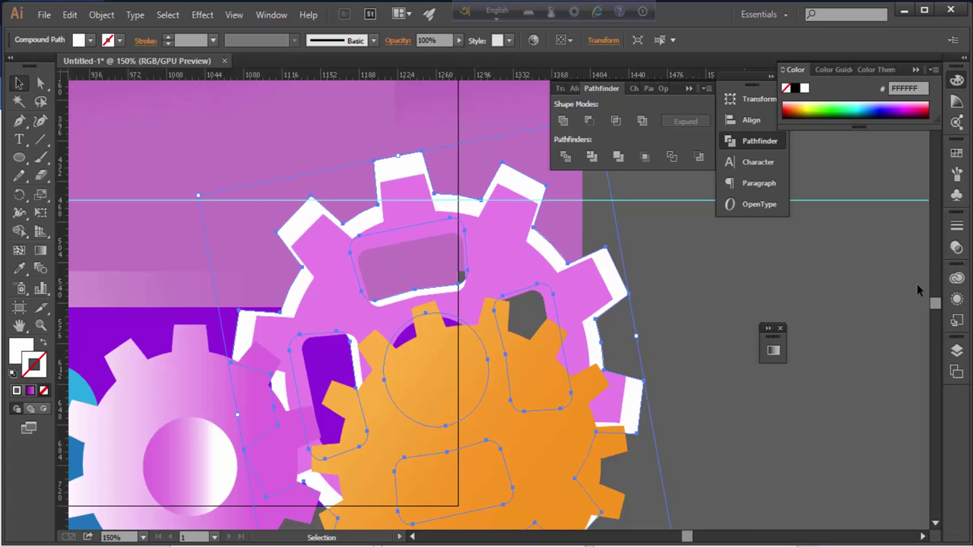
pyautogui.click(955, 465)
pyautogui.press('a')
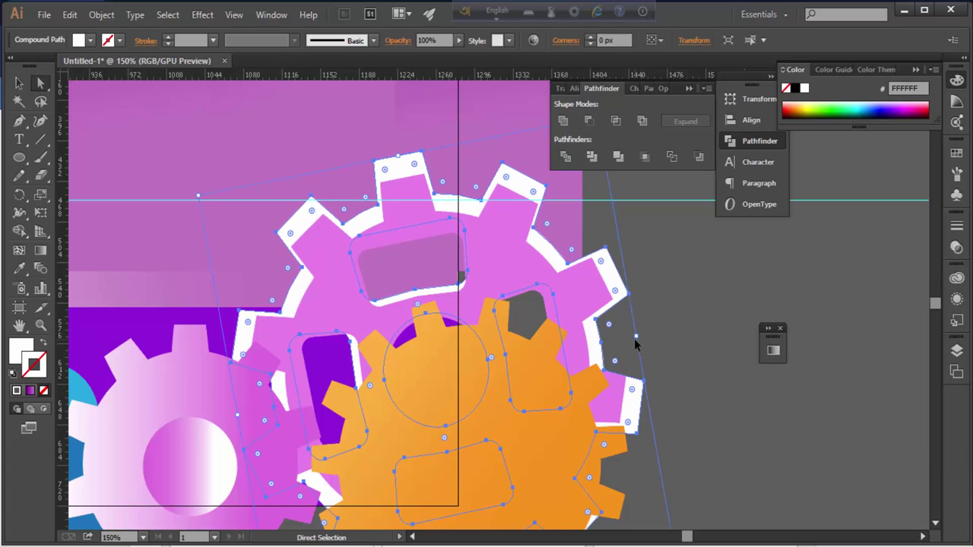
pyautogui.press('v')
# Bring the right pink gear back in front of the white gear, viewing at 50%
pyautogui.click(631, 274)
pyautogui.hotkey('ctrl', '-')
pyautogui.hotkey('ctrl', '-')
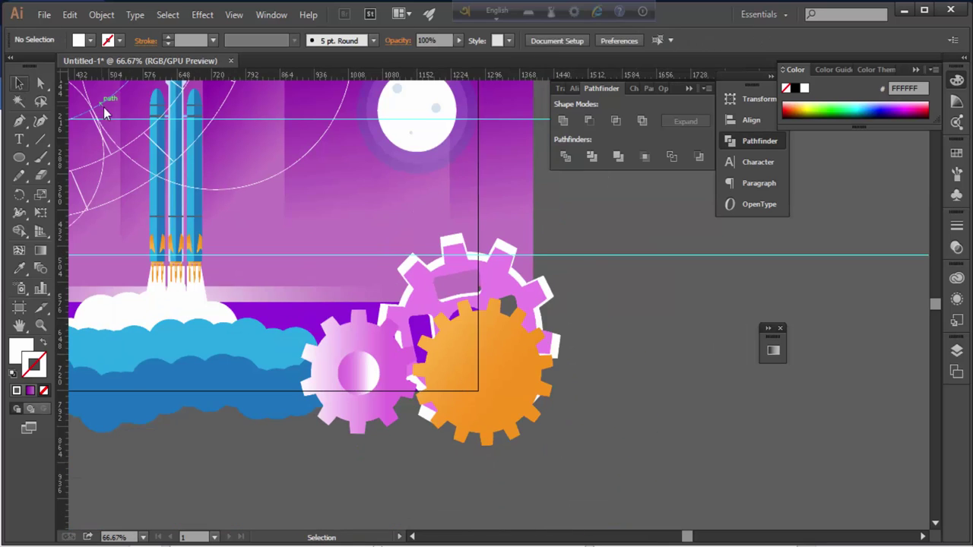
pyautogui.click(614, 311)
pyautogui.hotkey('ctrl', 'z')
pyautogui.hotkey('ctrl', '-')
pyautogui.hotkey('ctrl', '-')
pyautogui.hotkey('ctrl', '+')
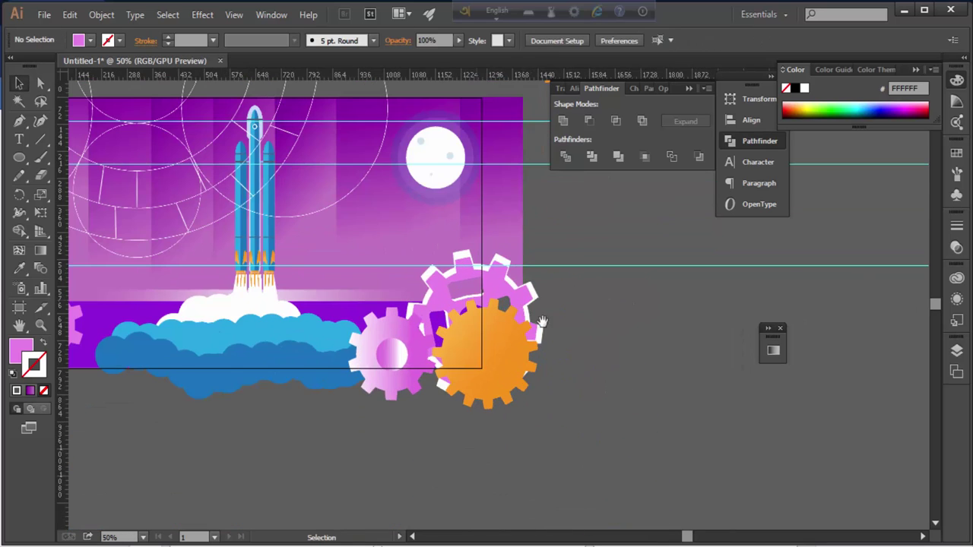
# Draw a no-fill 1291.91 × 714.37 px rectangle matching the artboard, above the artwork
pyautogui.moveTo(606, 365); pyautogui.dragTo(671, 390)
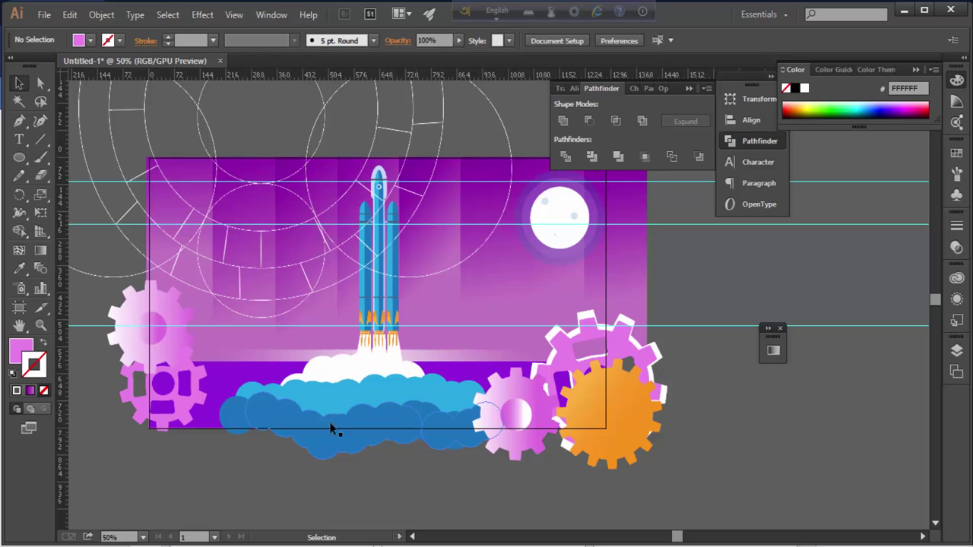
pyautogui.click(954, 466)
pyautogui.moveTo(19, 157); pyautogui.dragTo(68, 158)
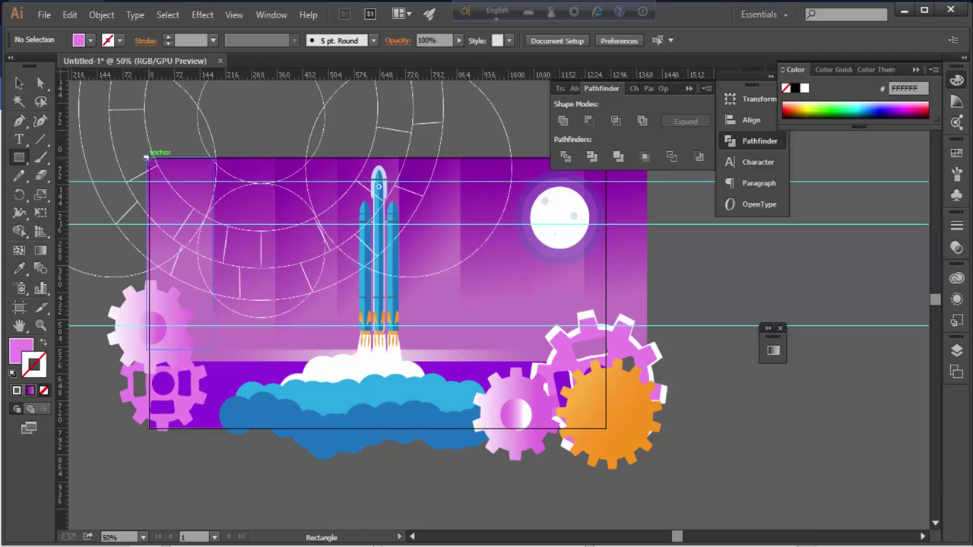
pyautogui.moveTo(146, 157); pyautogui.dragTo(605, 429)
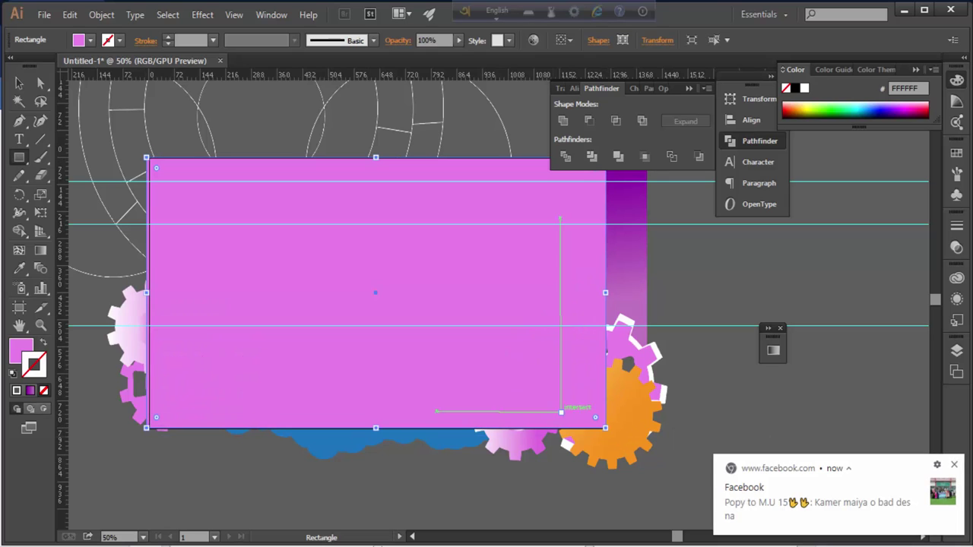
pyautogui.click(44, 344)
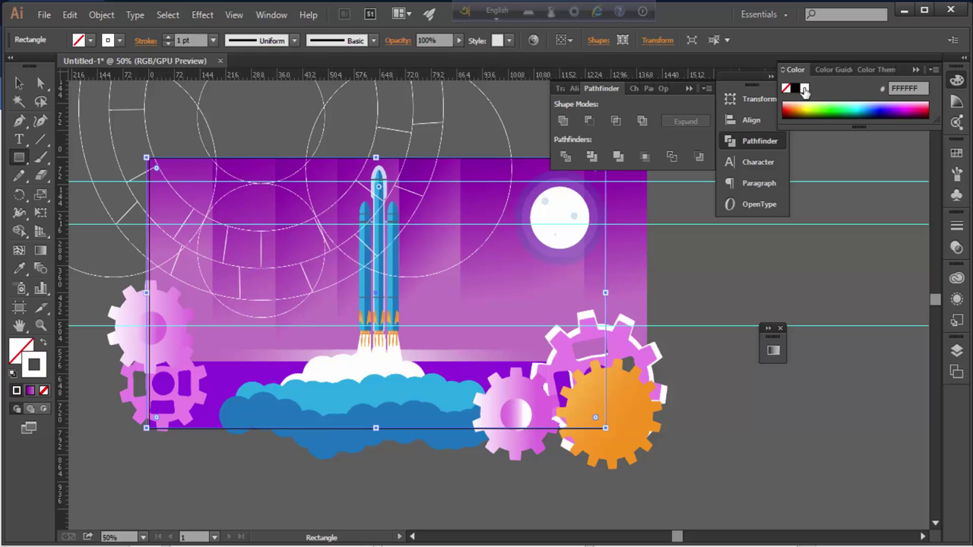
pyautogui.press('v')
pyautogui.hotkey('ctrl', '-')
pyautogui.hotkey('ctrl', '-')
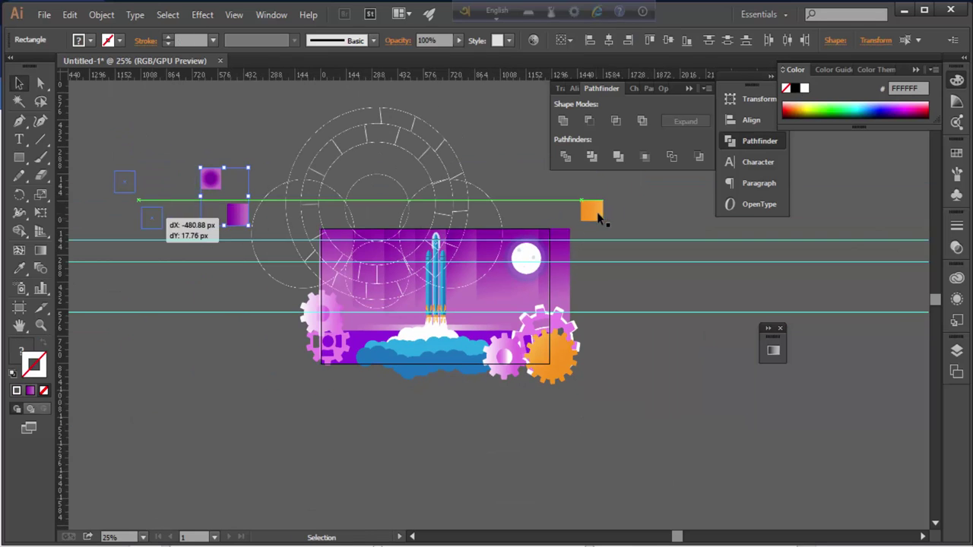
# Select all shapes and merge the overlapping ring regions with the Shape Builder
pyautogui.click(297, 220)
pyautogui.moveTo(613, 419); pyautogui.dragTo(251, 212)
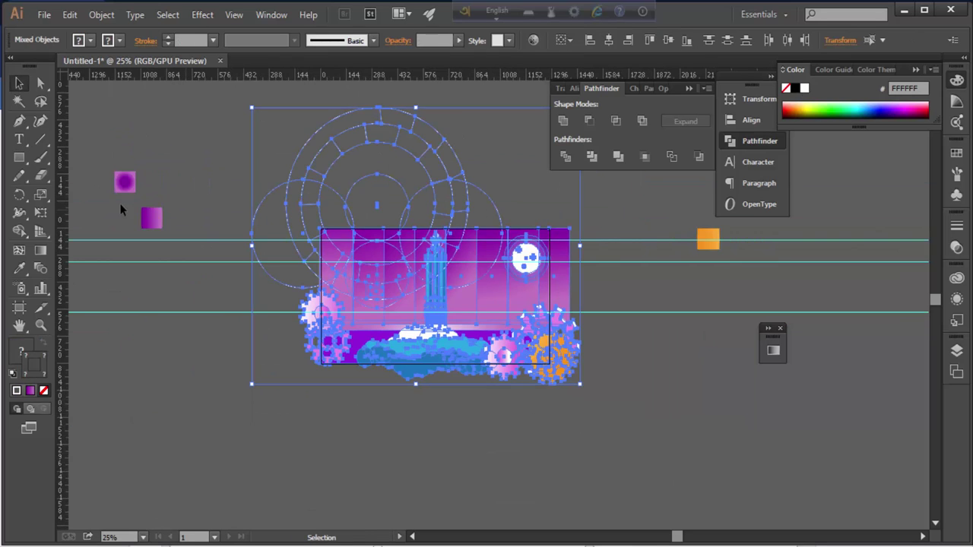
pyautogui.hotkey('shift', 'm')
pyautogui.moveTo(447, 230)
pyautogui.mouseDown()
pyautogui.moveTo(508, 226)
pyautogui.moveTo(487, 266)
pyautogui.mouseUp()
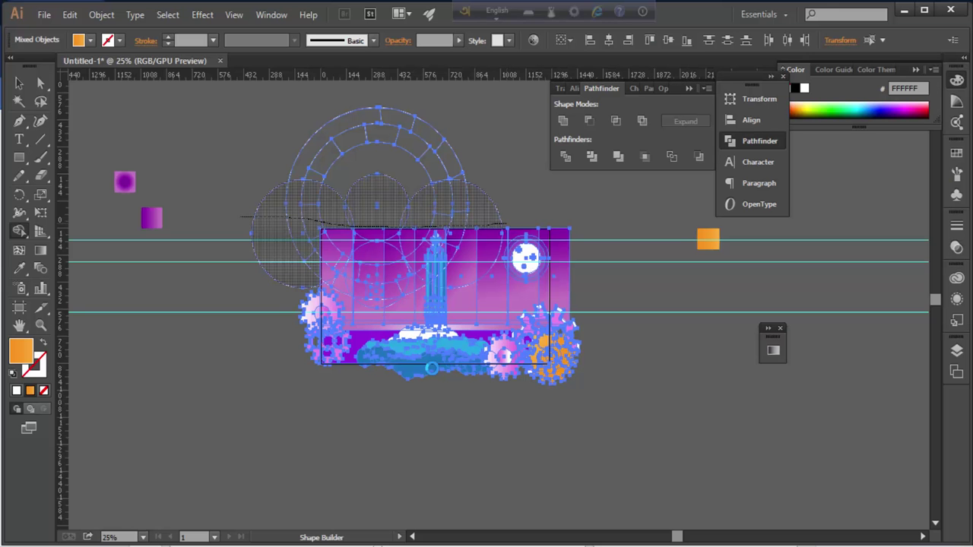
# Merge the overlapping pieces along the lower edge of the artwork
pyautogui.scroll(-2, 381, 394)
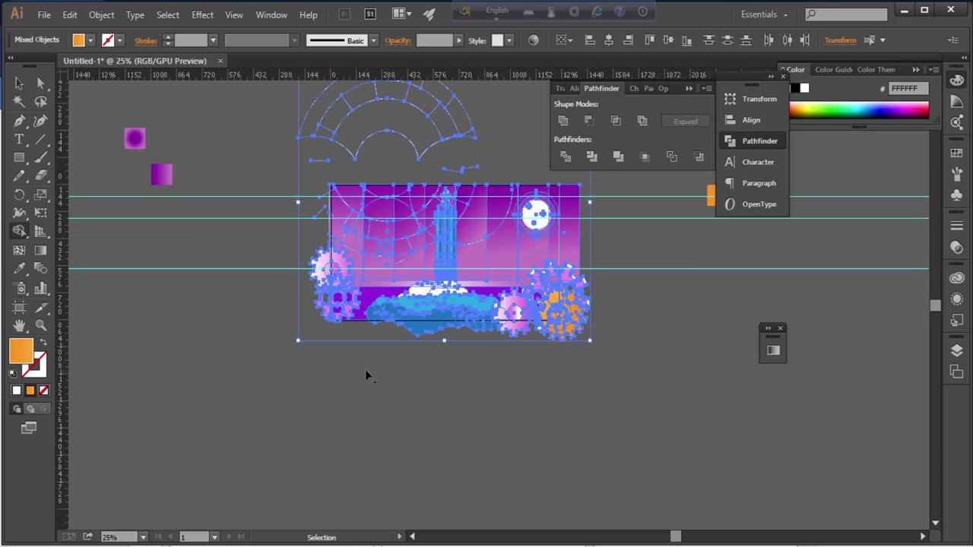
pyautogui.hotkey('ctrl', '=')
pyautogui.hotkey('ctrl', '=')
pyautogui.moveTo(655, 391); pyautogui.dragTo(342, 389)
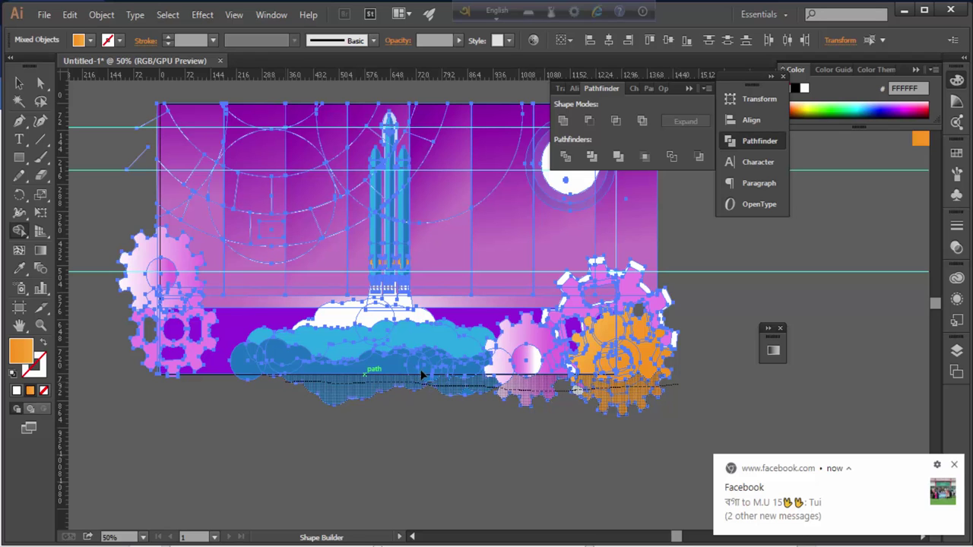
pyautogui.hotkey('ctrl', '=')
pyautogui.moveTo(383, 347); pyautogui.dragTo(490, 379)
pyautogui.press('v')
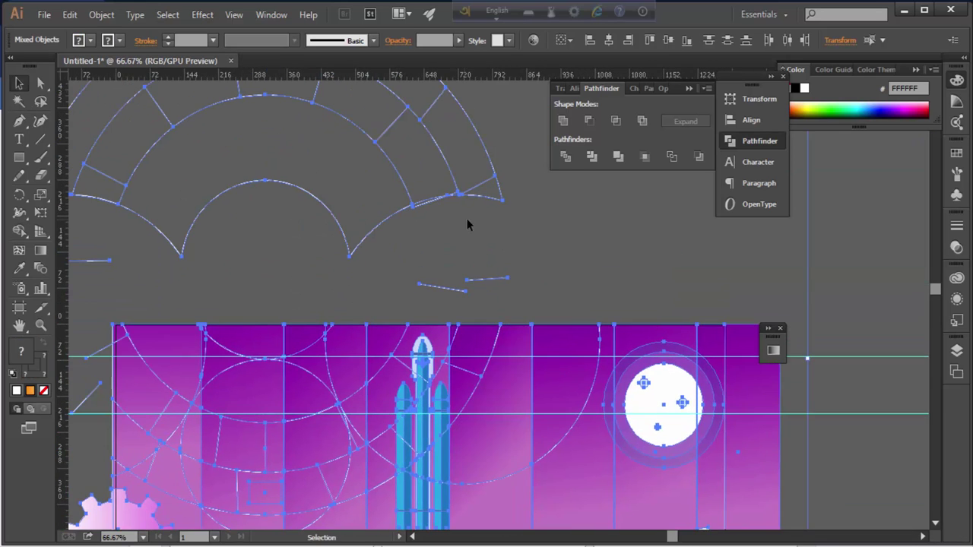
pyautogui.click(525, 270)
pyautogui.moveTo(525, 270); pyautogui.dragTo(266, 76)
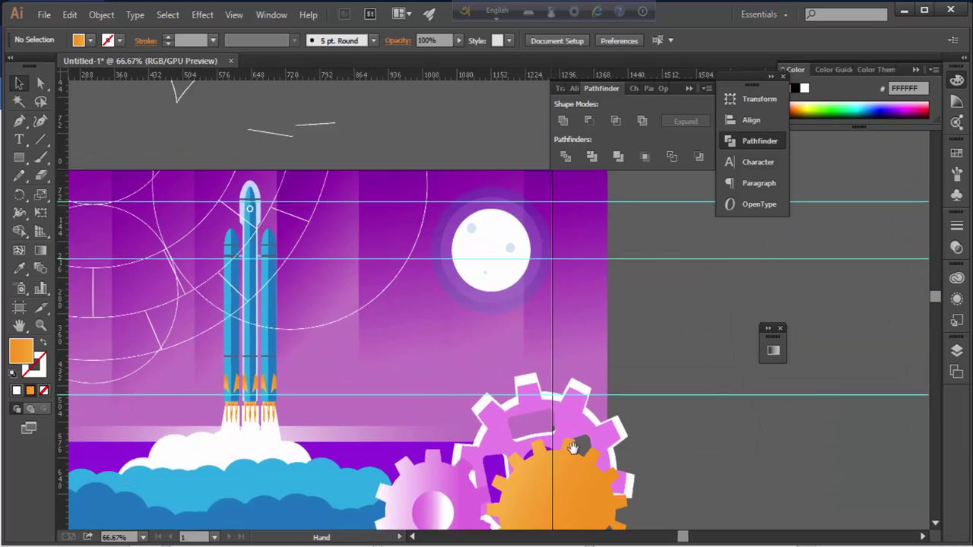
# Remove the arc pieces above the artboard and inspect the large sky arc
pyautogui.hotkey('ctrl', '-')
pyautogui.moveTo(176, 146); pyautogui.dragTo(442, 322)
pyautogui.hotkey('ctrl', 'z')
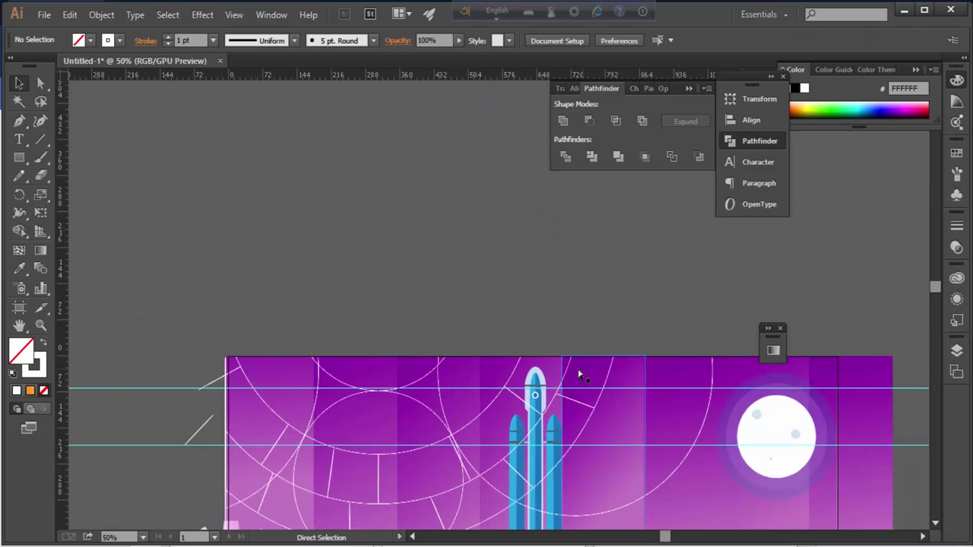
pyautogui.hotkey('ctrl', '1')
pyautogui.click(521, 363)
pyautogui.press('a')
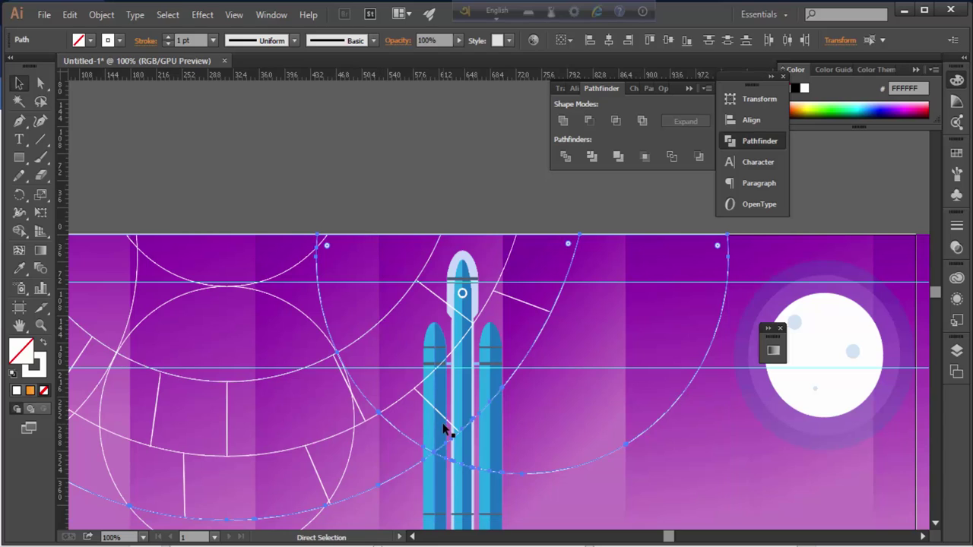
pyautogui.press('v')
pyautogui.click(446, 163)
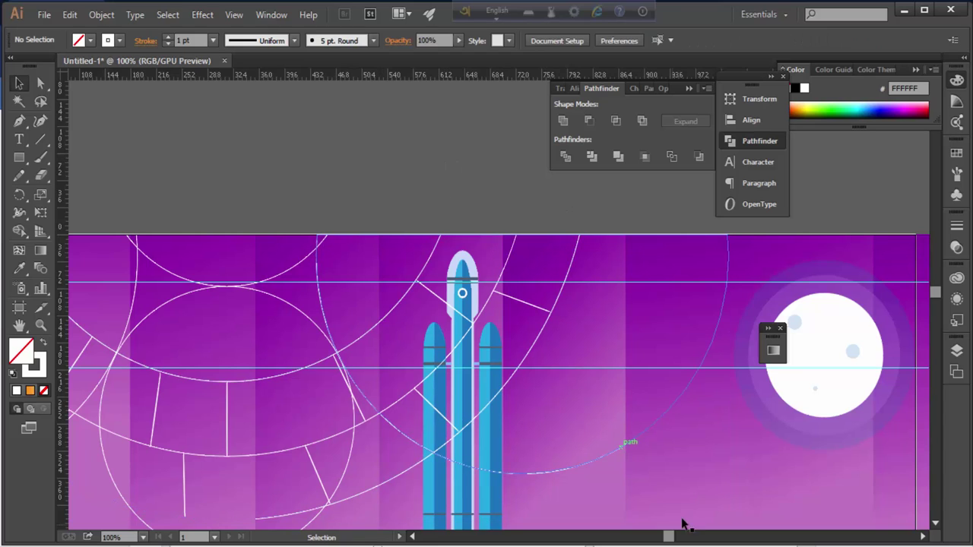
pyautogui.click(655, 410)
pyautogui.hotkey('ctrl', 'shift', 'a')
# Drag the arc segment crossing the rocket higher up the sky
pyautogui.scroll(-4, 521, 482)
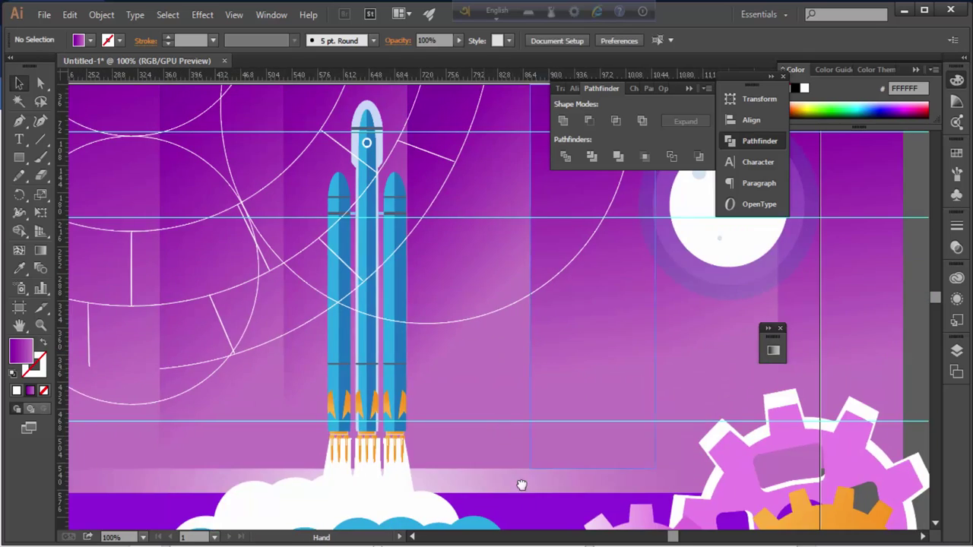
pyautogui.scroll(4, 497, 271)
pyautogui.scroll(-2, 459, 397)
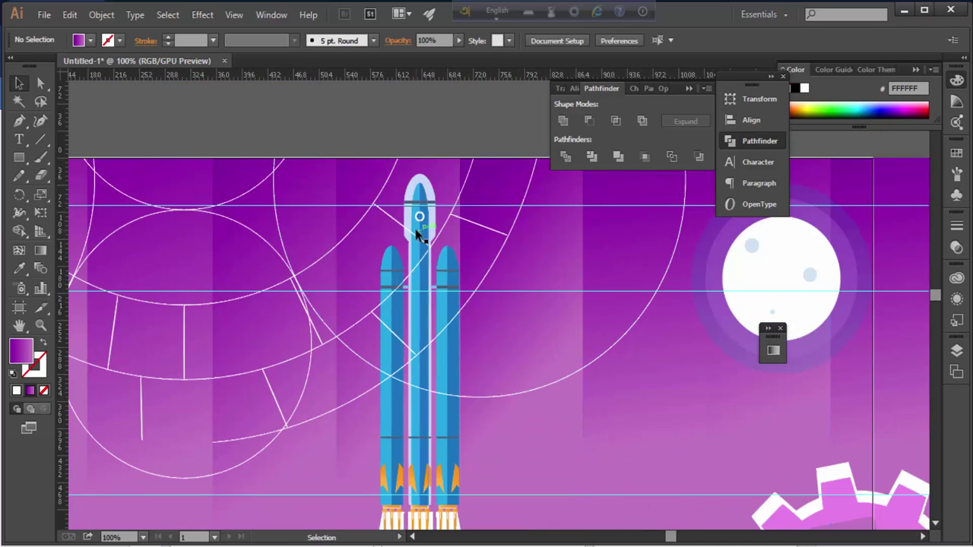
pyautogui.scroll(-4, 453, 357)
pyautogui.scroll(3, 444, 338)
pyautogui.press('a')
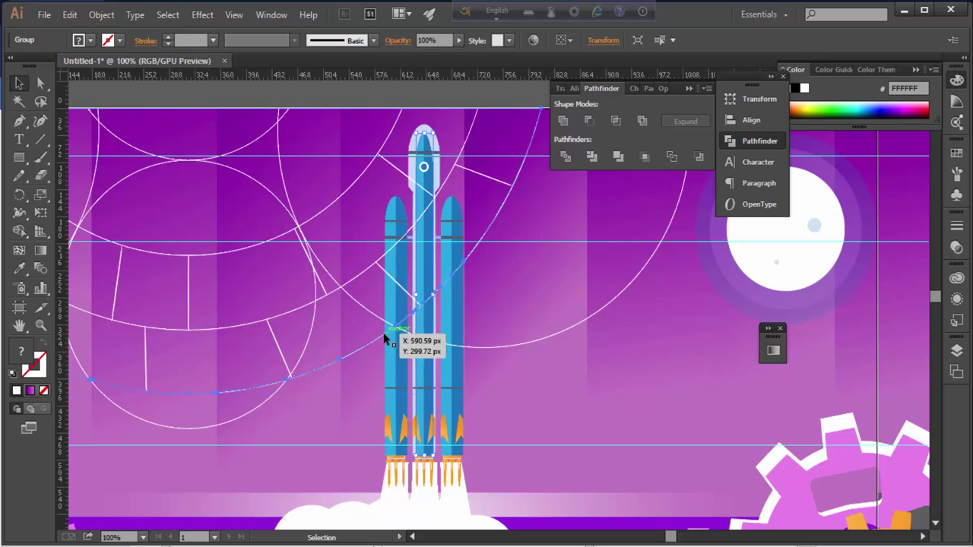
pyautogui.click(392, 336)
pyautogui.press('v')
pyautogui.click(415, 97)
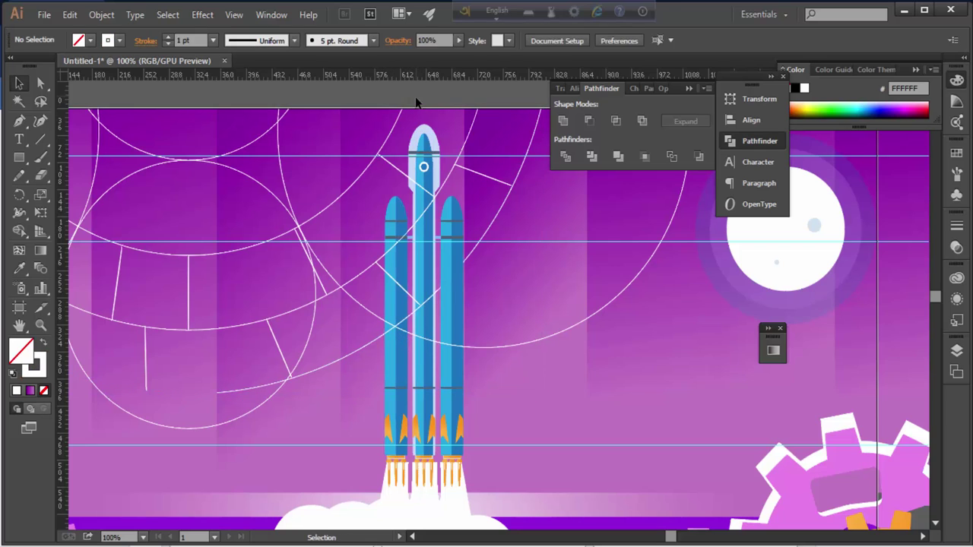
pyautogui.click(396, 328)
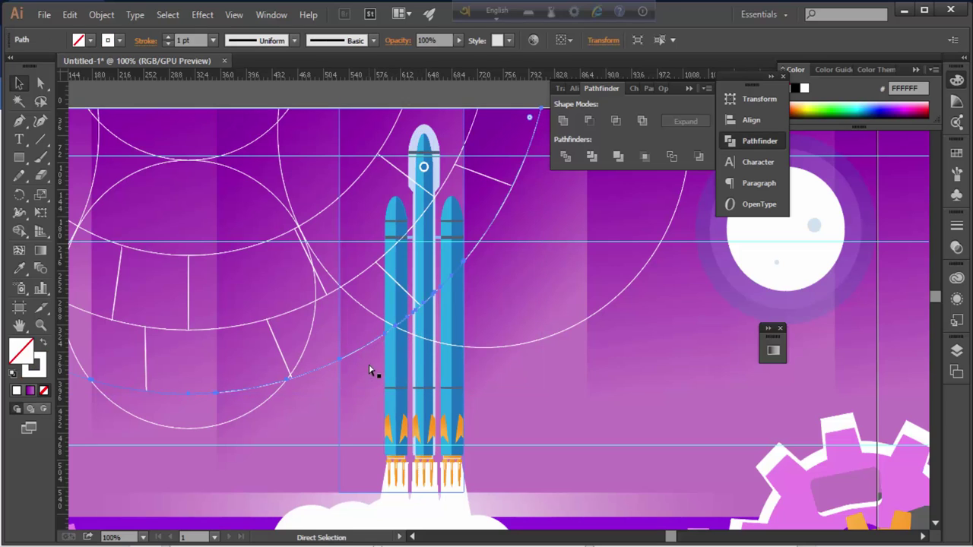
pyautogui.click(364, 349)
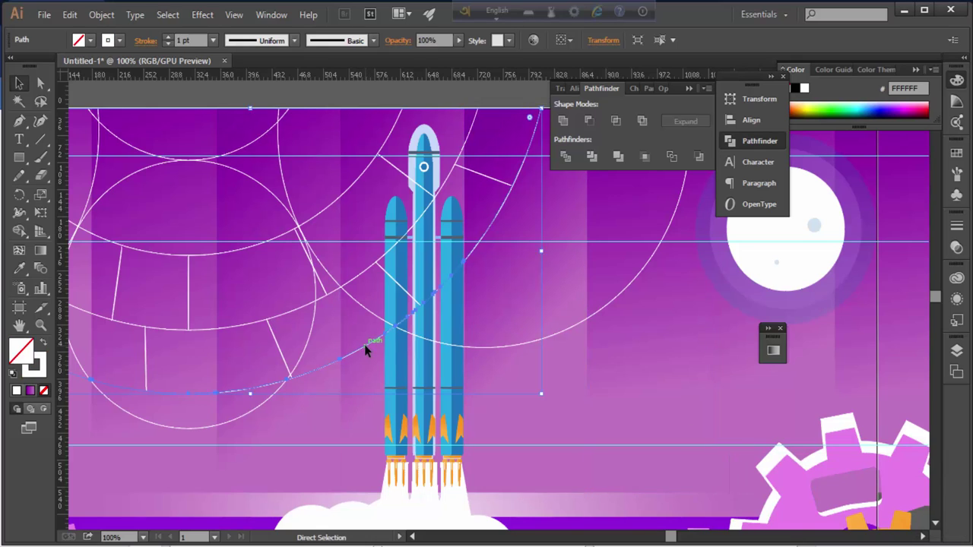
pyautogui.moveTo(368, 350); pyautogui.dragTo(374, 272)
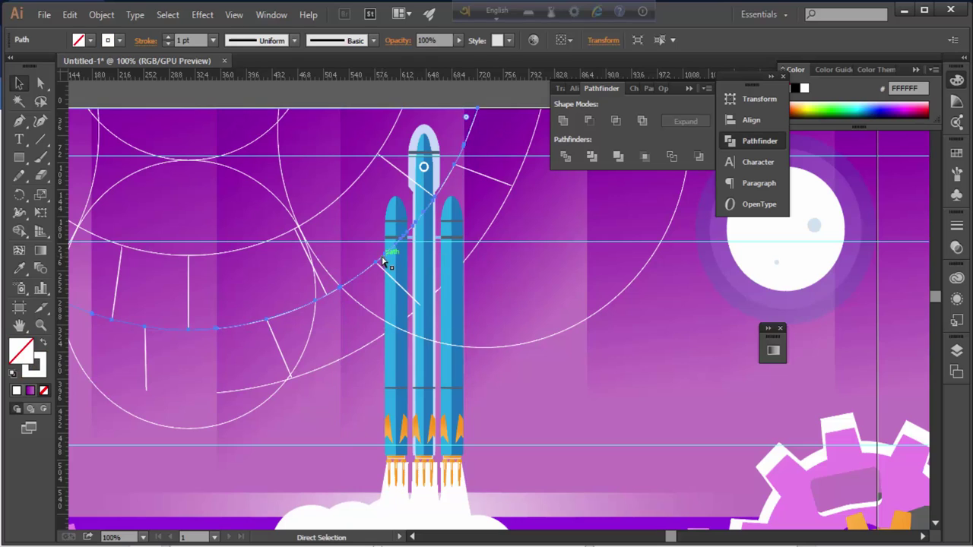
pyautogui.click(378, 267)
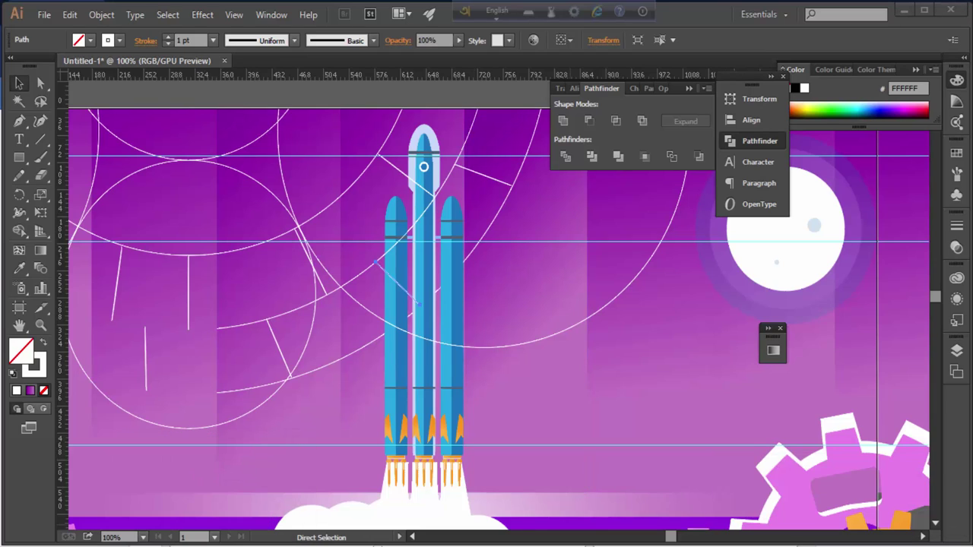
# Select the white arcs and diagonal line around the rocket boosters
pyautogui.press('a')
pyautogui.click(363, 274)
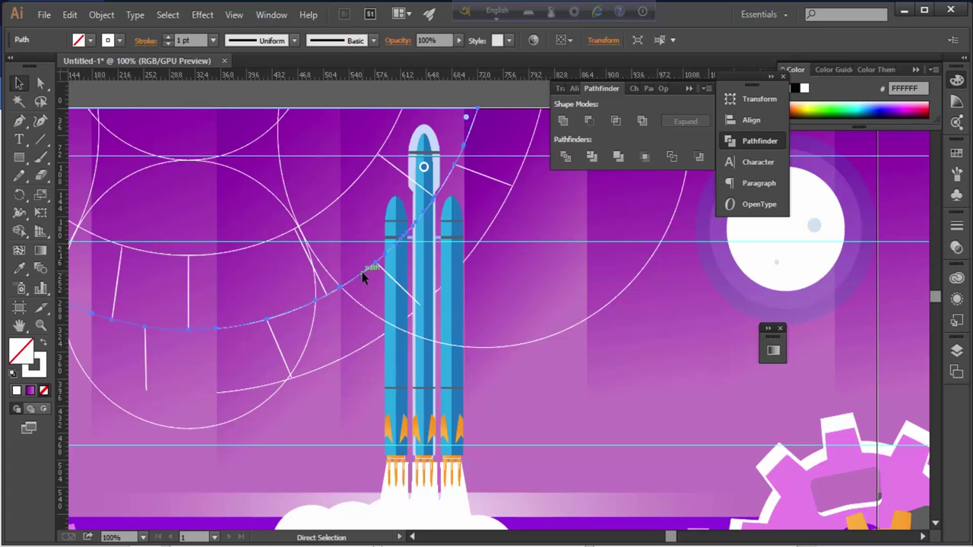
pyautogui.hotkey('ctrl', '+')
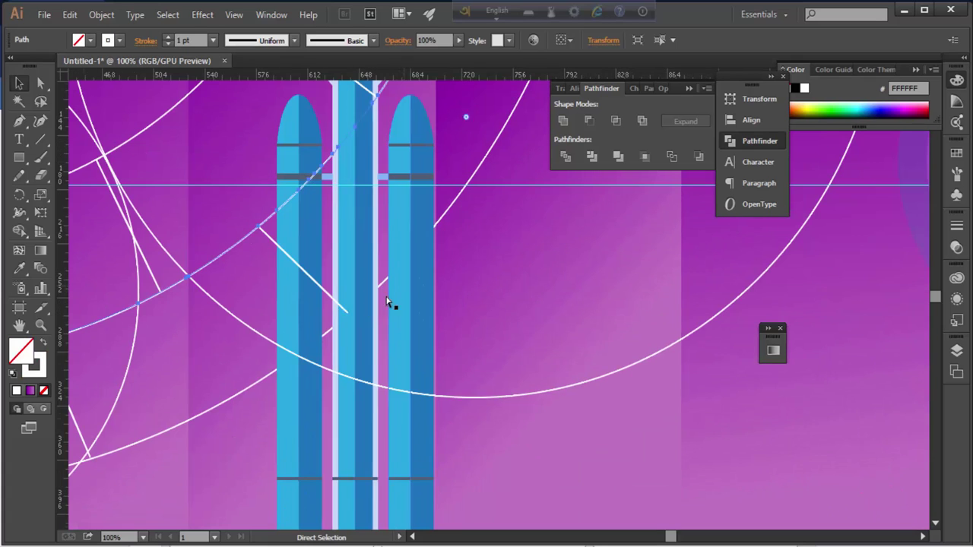
pyautogui.press('v')
pyautogui.click(388, 302)
pyautogui.hotkey('ctrl', 'shift', 'a')
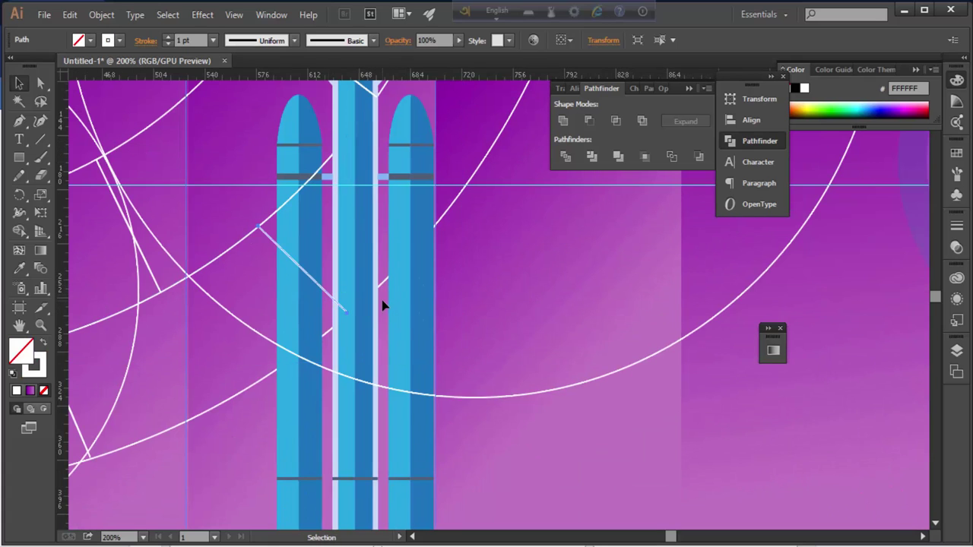
pyautogui.press('a')
pyautogui.press('a')
pyautogui.click(256, 327)
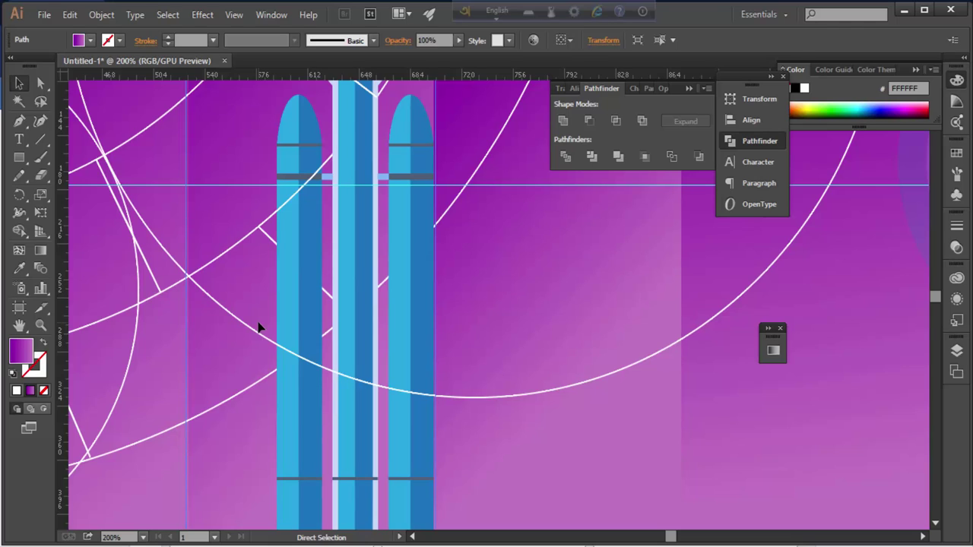
pyautogui.click(263, 334)
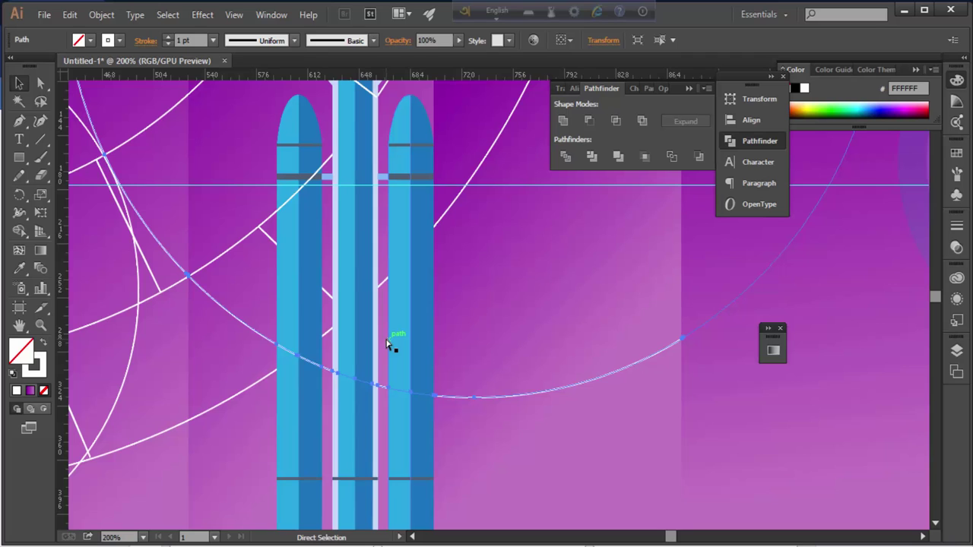
pyautogui.scroll(5, 330, 332)
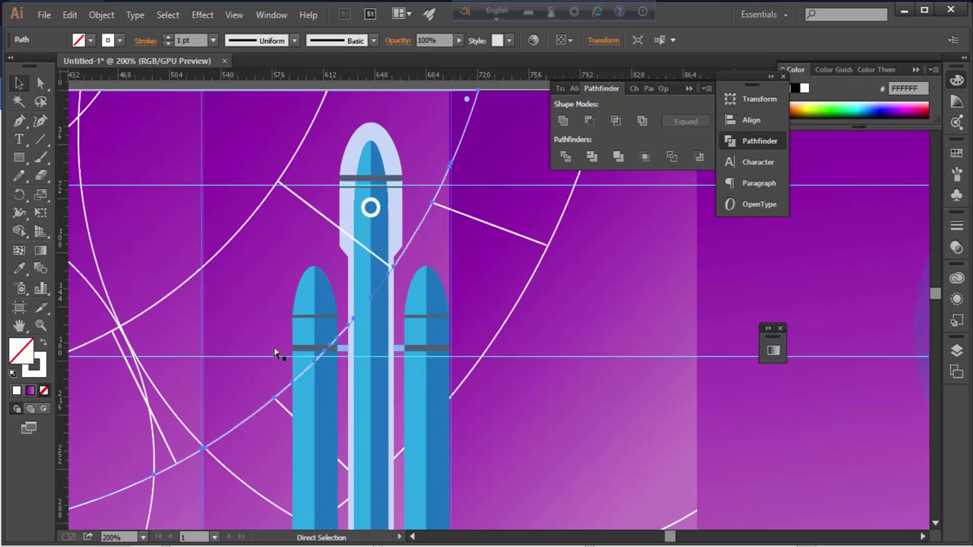
pyautogui.click(373, 255)
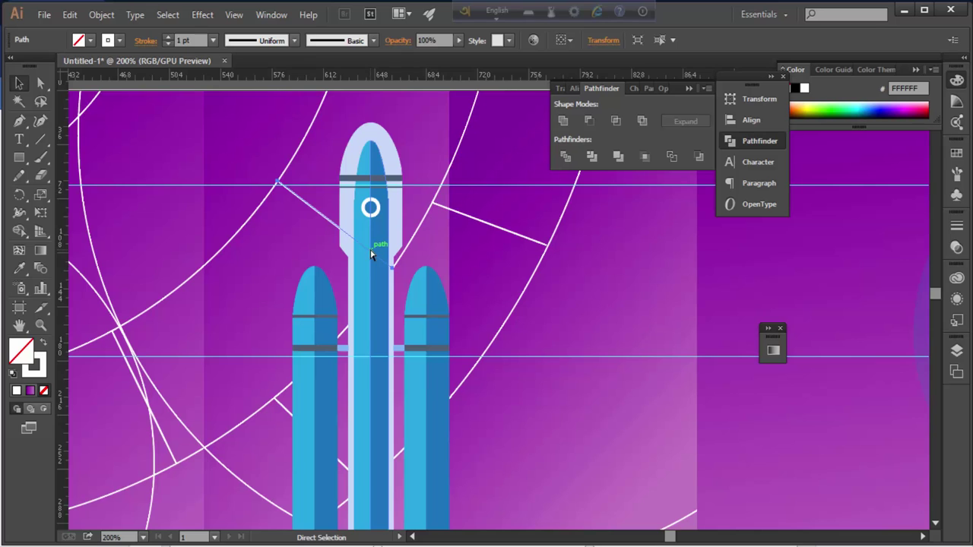
pyautogui.hotkey('ctrl', '-')
pyautogui.hotkey('ctrl', '-')
pyautogui.hotkey('ctrl', '-')
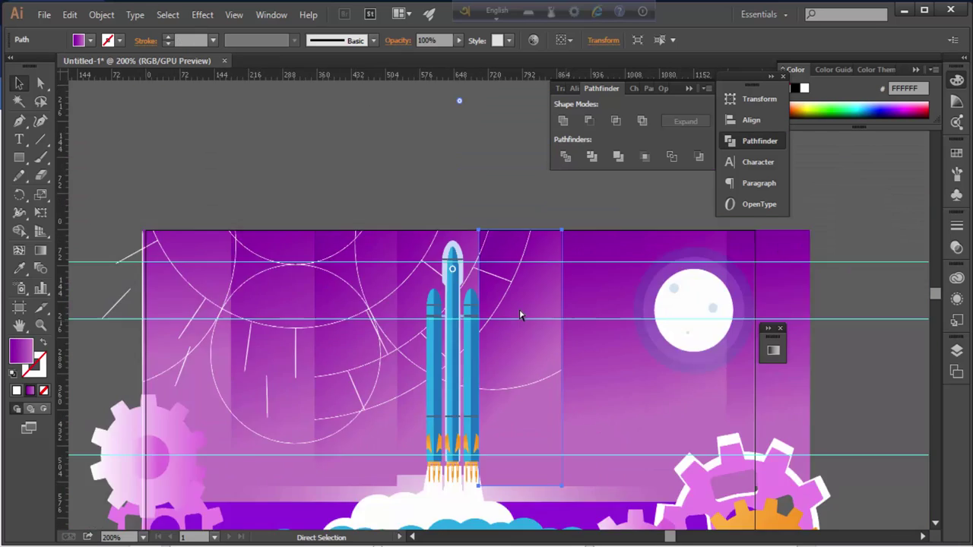
pyautogui.hotkey('ctrl', '-')
pyautogui.click(463, 319)
pyautogui.press('a')
pyautogui.click(488, 336)
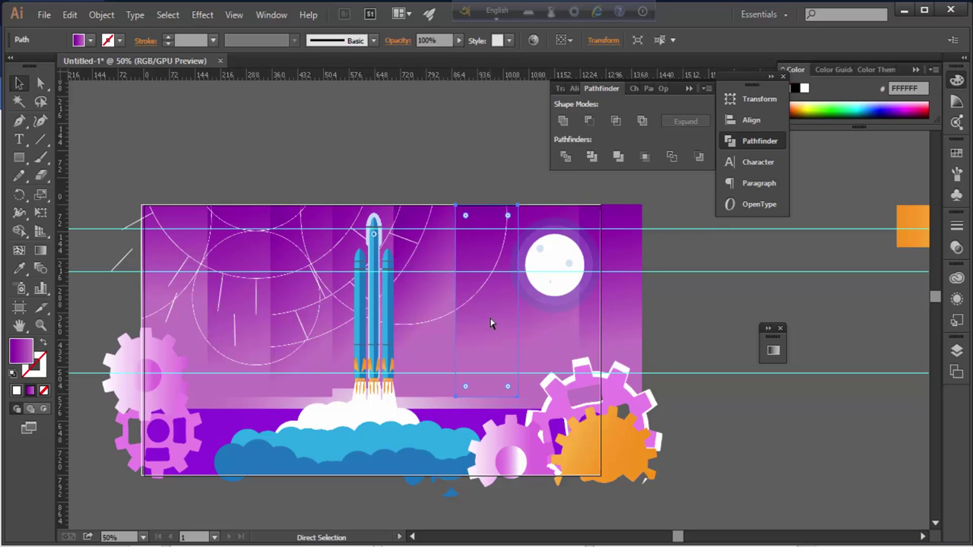
pyautogui.press('v')
pyautogui.click(673, 319)
pyautogui.moveTo(673, 319); pyautogui.dragTo(642, 286)
pyautogui.click(309, 366)
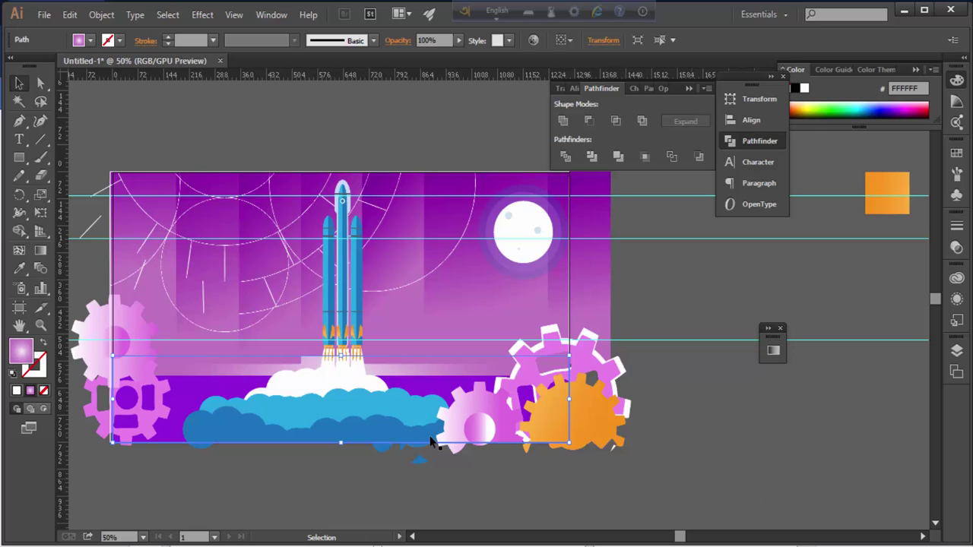
pyautogui.press('a')
pyautogui.click(319, 406)
pyautogui.scroll(-2, 524, 498)
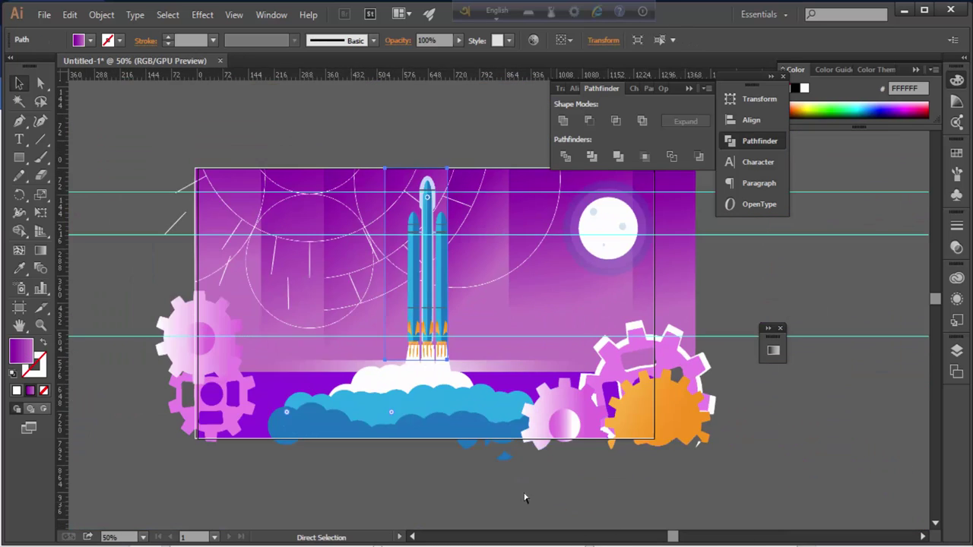
pyautogui.scroll(2, 304, 310)
pyautogui.scroll(2, 200, 337)
pyautogui.click(234, 343)
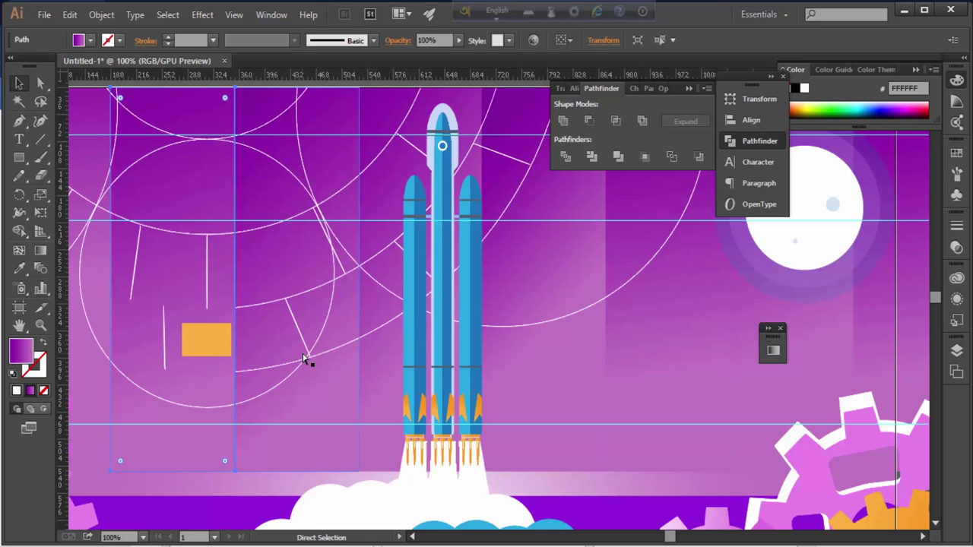
pyautogui.press('v')
pyautogui.moveTo(332, 360); pyautogui.dragTo(416, 370)
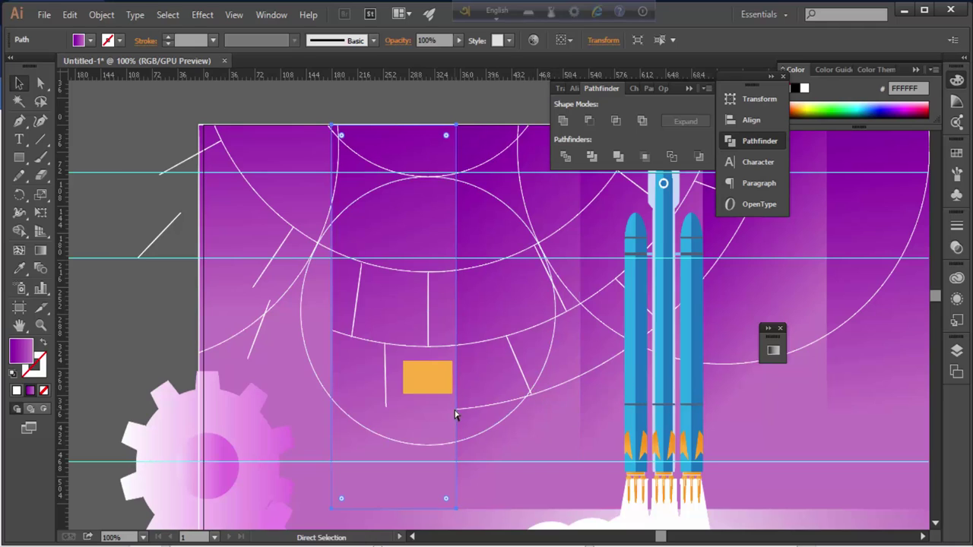
pyautogui.press('a')
pyautogui.click(456, 407)
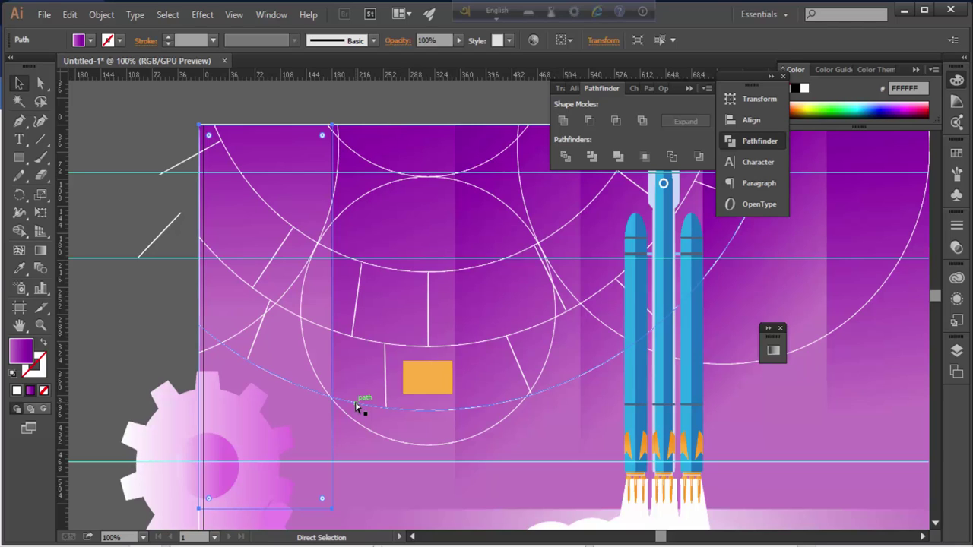
pyautogui.press('v')
pyautogui.click(185, 159)
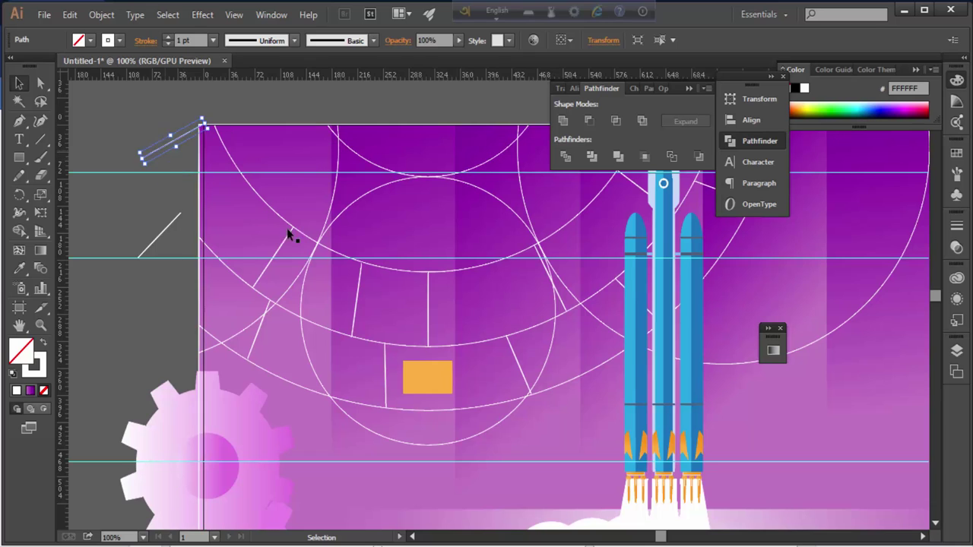
pyautogui.hotkey('ctrl', '-')
pyautogui.hotkey('ctrl', '-')
pyautogui.hotkey('ctrl', '-')
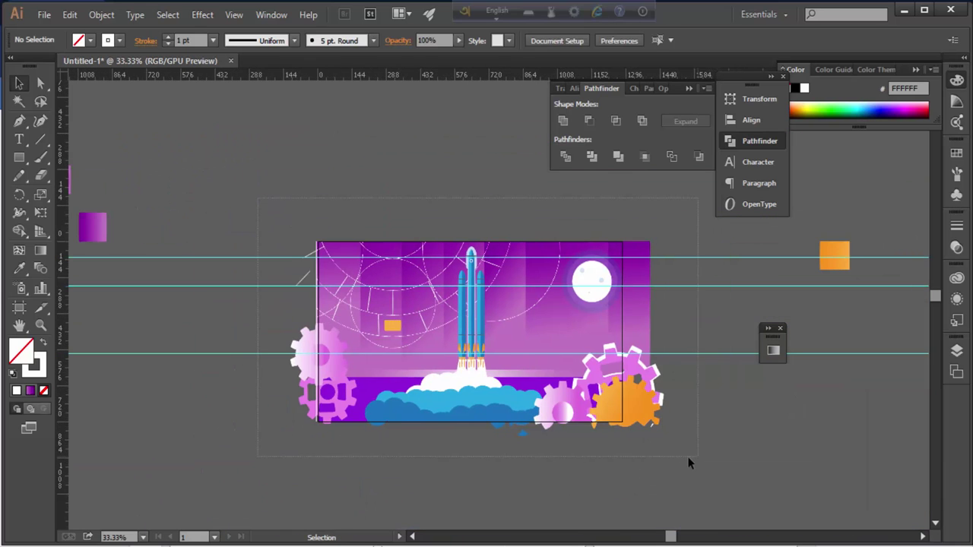
# Select all the artwork and make a clipping mask with the artboard rectangle
pyautogui.hotkey('ctrl', 'a')
pyautogui.hotkey('shift', 'm')
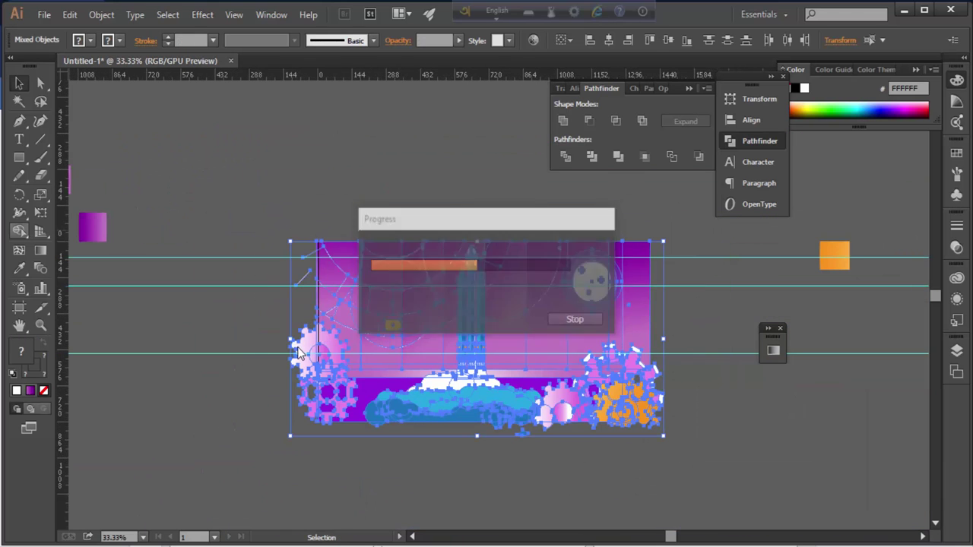
pyautogui.hotkey('ctrl', '+')
pyautogui.hotkey('ctrl', '+')
pyautogui.press('v')
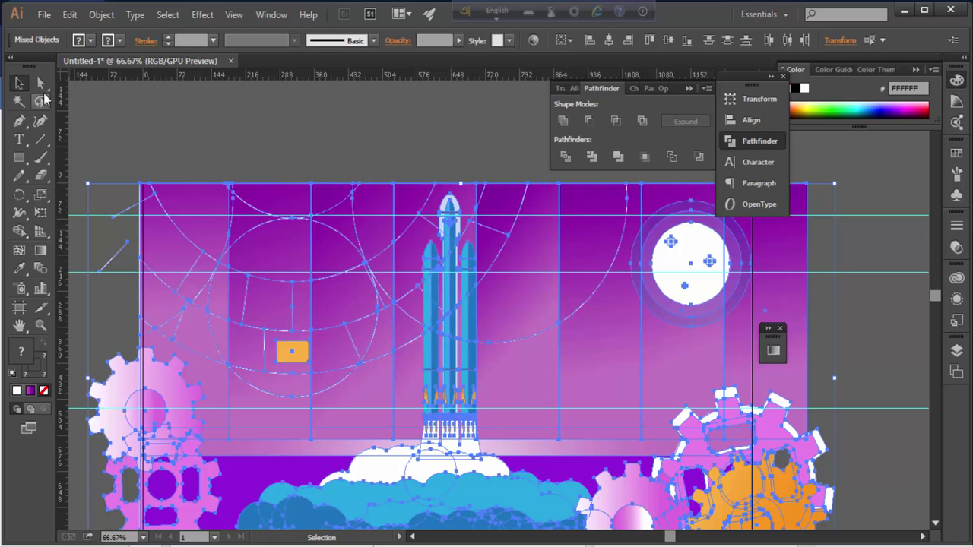
pyautogui.rightClick(244, 181)
pyautogui.click(310, 260)
pyautogui.click(308, 155)
# Fit the artboard to the clipped artwork's bounds
pyautogui.moveTo(727, 408); pyautogui.dragTo(658, 348)
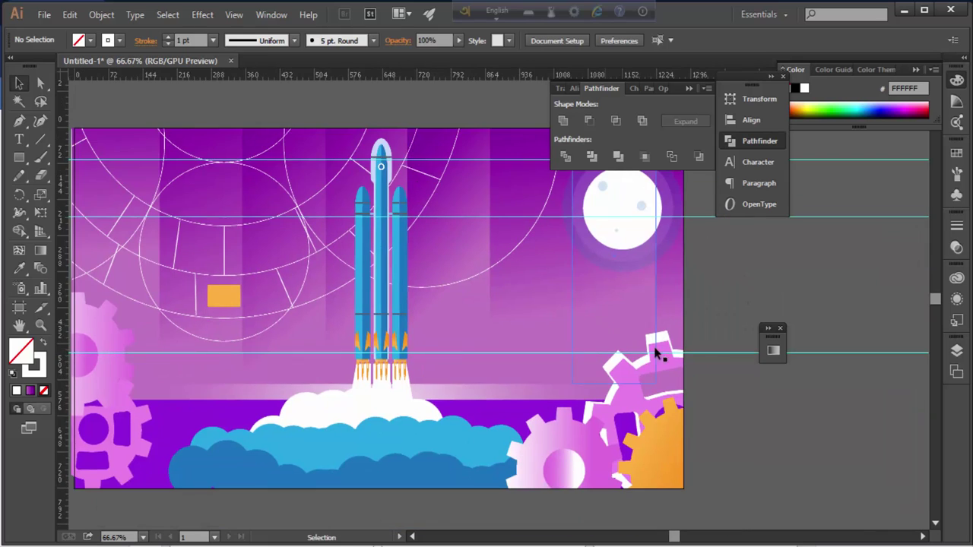
pyautogui.hotkey('ctrl', '-')
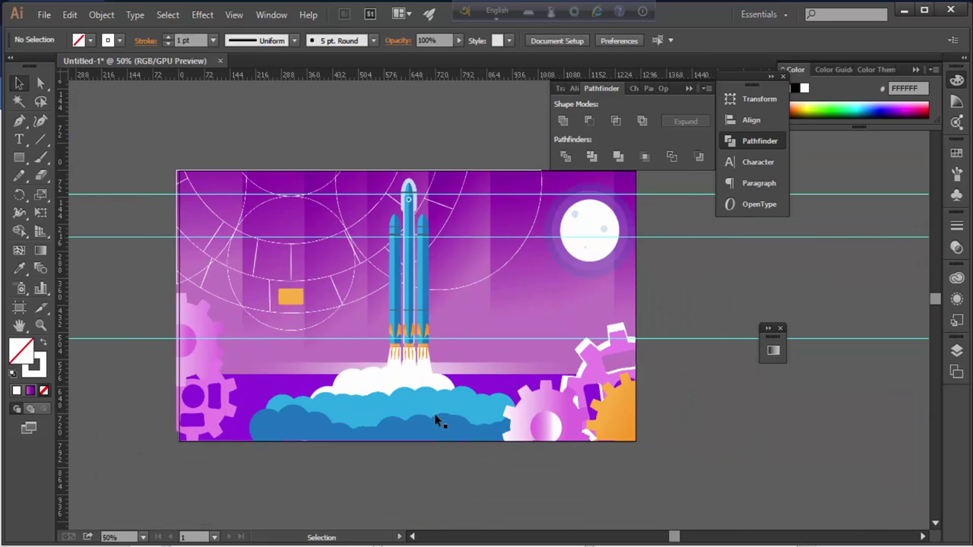
pyautogui.moveTo(435, 417); pyautogui.dragTo(514, 428)
pyautogui.hotkey('ctrl', 'z')
pyautogui.click(102, 15)
pyautogui.moveTo(164, 520)
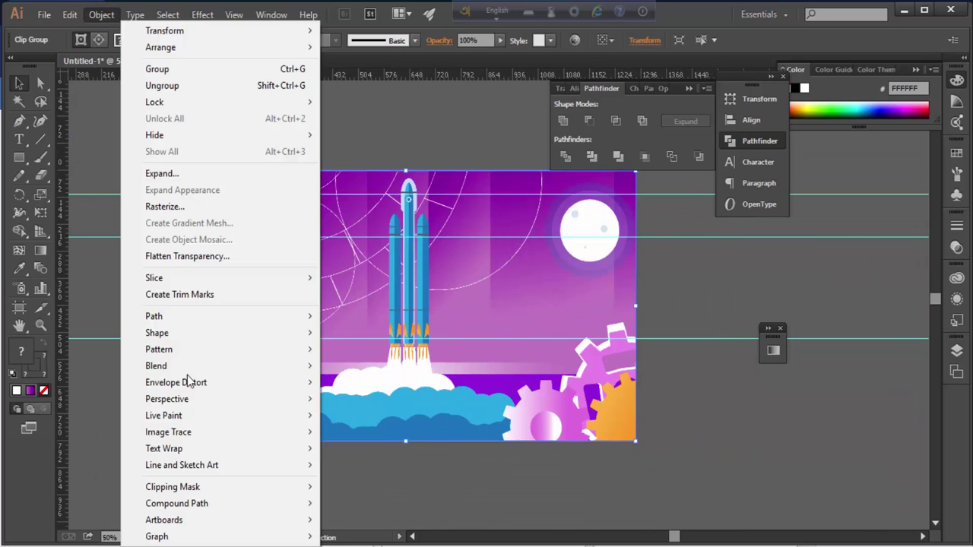
pyautogui.click(382, 504)
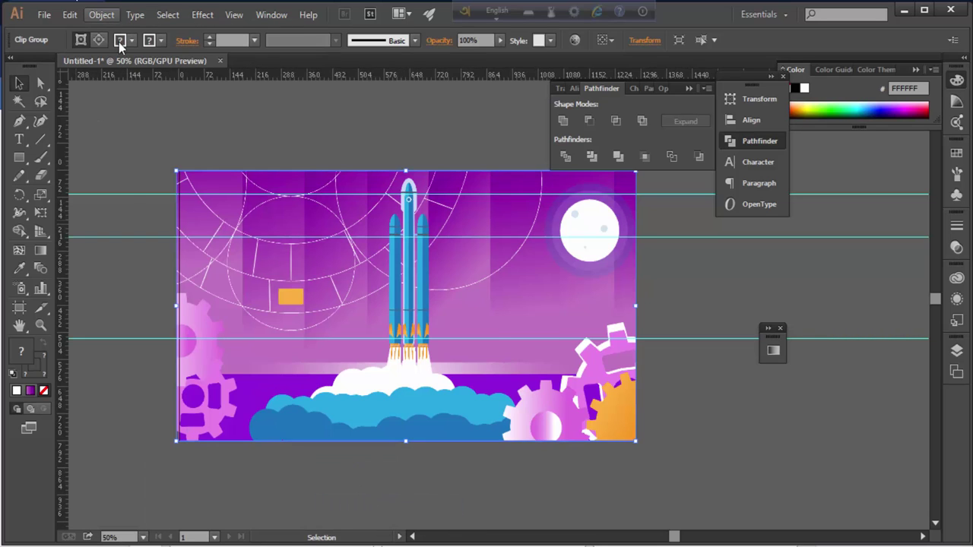
# Delete the orange square and two purple squares outside the artboard
pyautogui.click(676, 420)
pyautogui.hotkey('ctrl', '-')
pyautogui.hotkey('ctrl', '-')
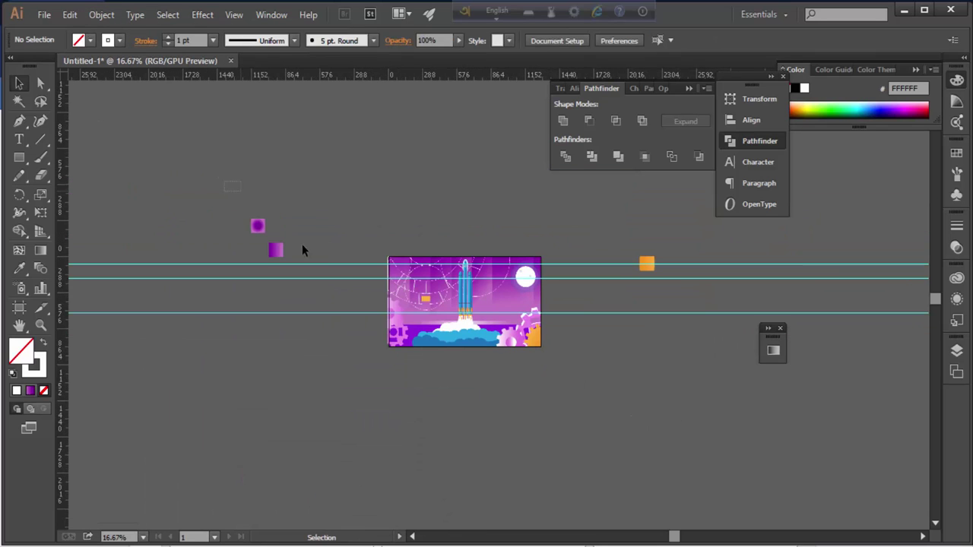
pyautogui.click(644, 263)
pyautogui.press('Delete')
pyautogui.moveTo(169, 106); pyautogui.dragTo(308, 252)
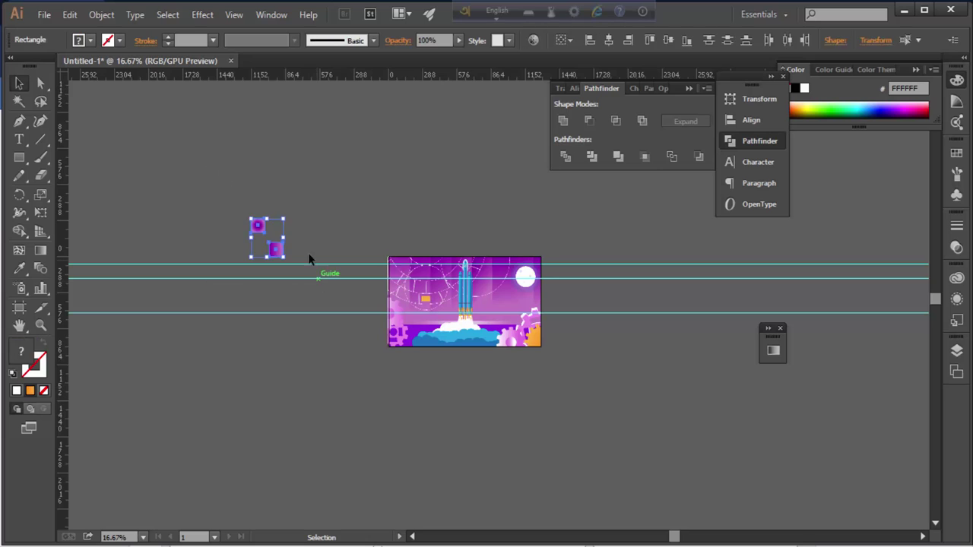
pyautogui.press('Delete')
pyautogui.click(101, 14)
pyautogui.click(381, 482)
# Refit the artboard to the artwork bounds
pyautogui.scroll(-1, 519, 345)
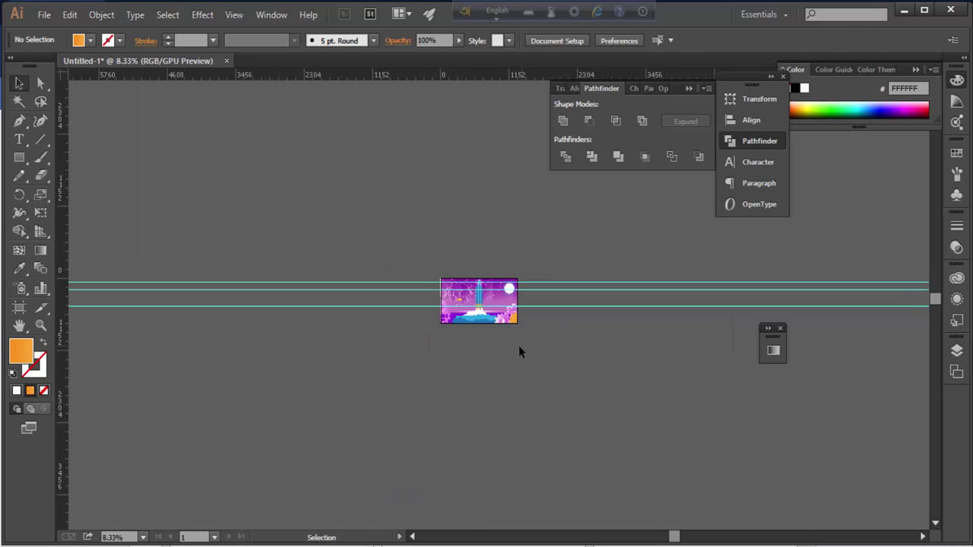
pyautogui.scroll(5, 497, 325)
pyautogui.scroll(3, 387, 293)
pyautogui.hotkey('ctrl', '-')
pyautogui.hotkey('ctrl', '-')
pyautogui.hotkey('ctrl', '-')
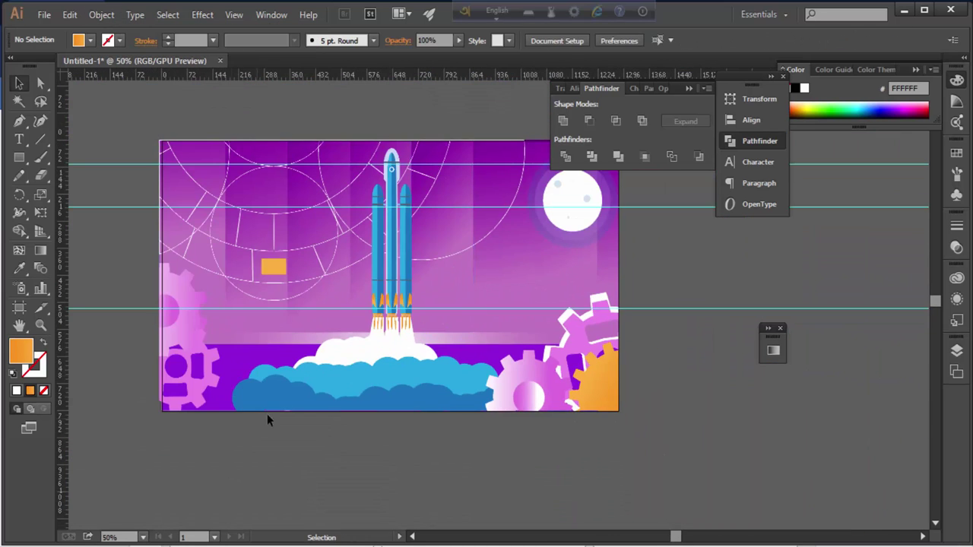
pyautogui.click(101, 15)
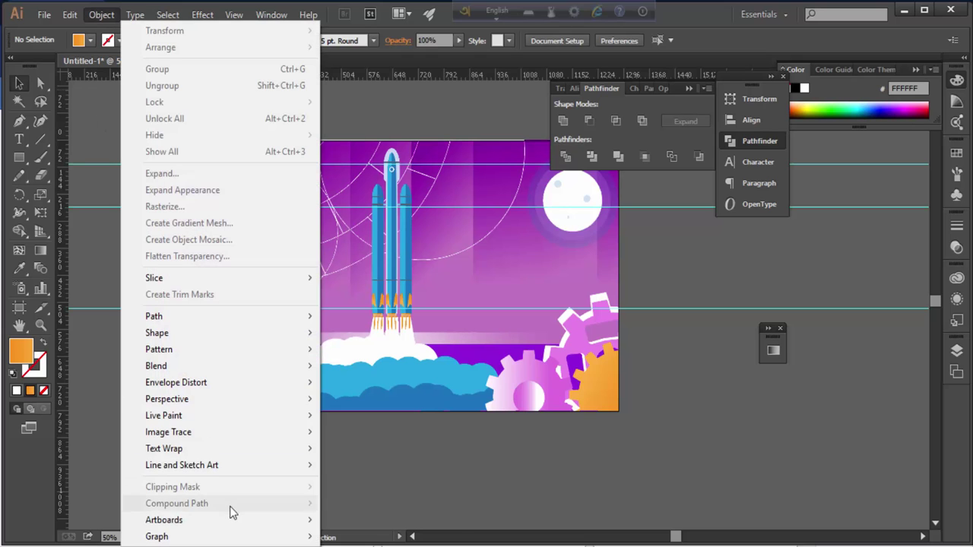
pyautogui.click(326, 504)
# Drag the artwork's corners to the artboard edges, about 1569.3 × 777.06 px
pyautogui.hotkey('ctrl', '+')
pyautogui.press('v')
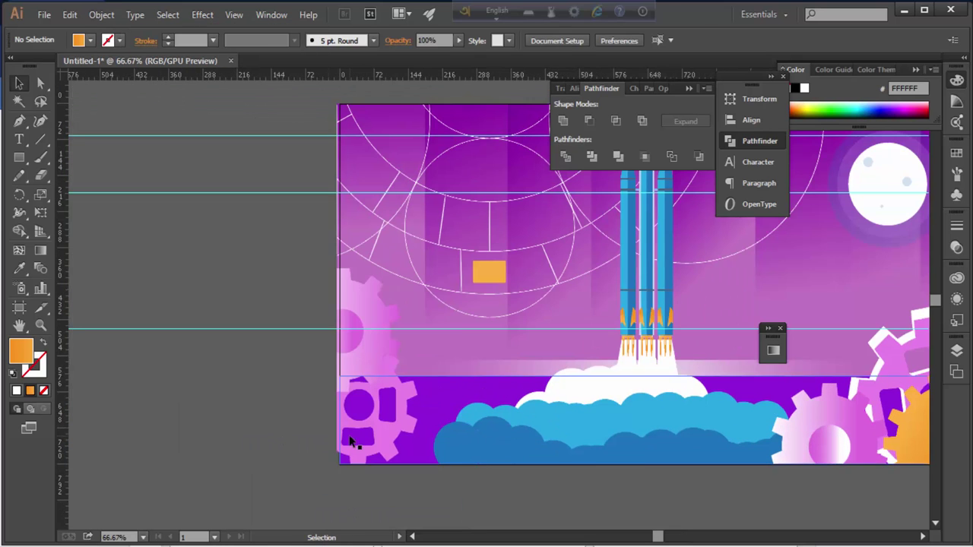
pyautogui.moveTo(348, 442); pyautogui.dragTo(351, 444)
pyautogui.hscroll(10, 456, 380)
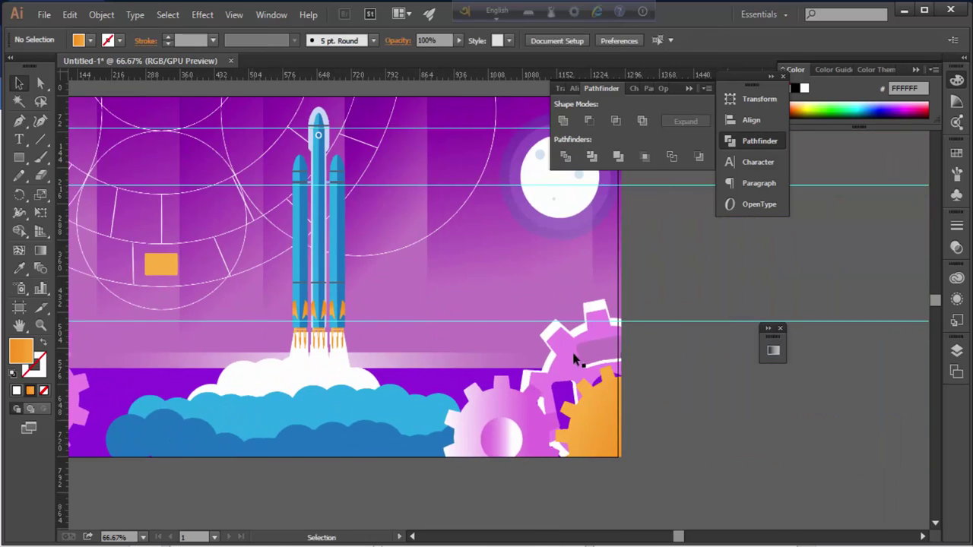
pyautogui.moveTo(554, 495); pyautogui.dragTo(537, 498)
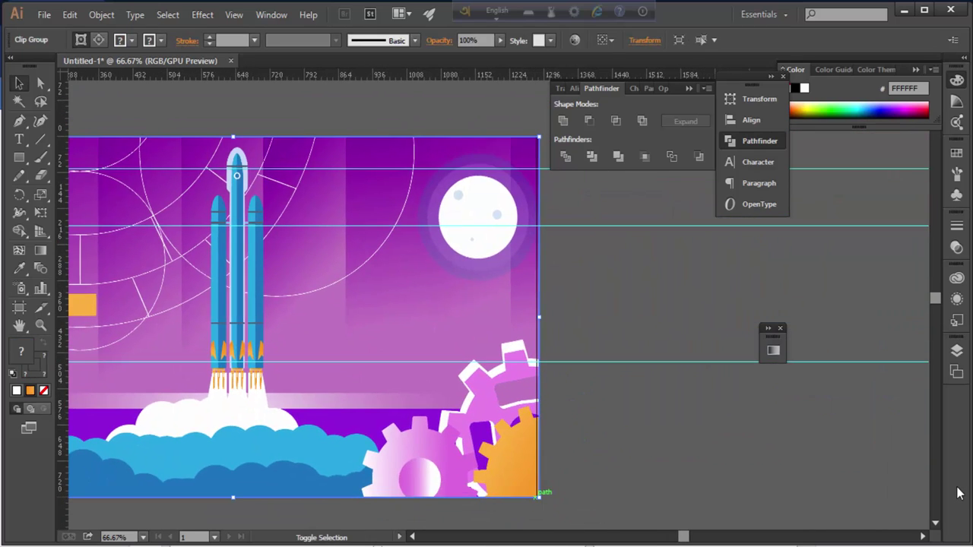
pyautogui.hotkey('ctrl', '=')
pyautogui.hotkey('ctrl', '=')
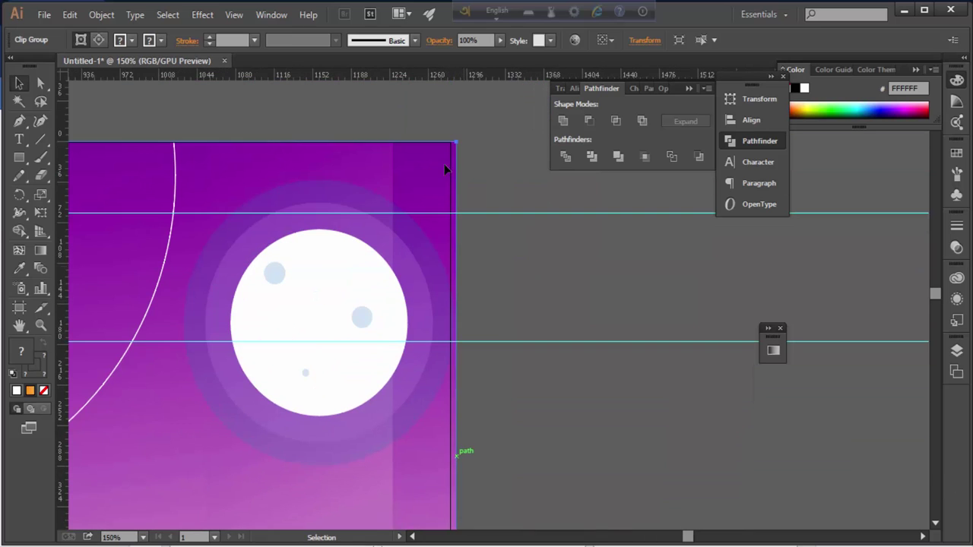
pyautogui.moveTo(450, 143); pyautogui.dragTo(450, 143)
pyautogui.click(528, 271)
pyautogui.hotkey('ctrl', '-')
pyautogui.hotkey('ctrl', '-')
pyautogui.hotkey('ctrl', '-')
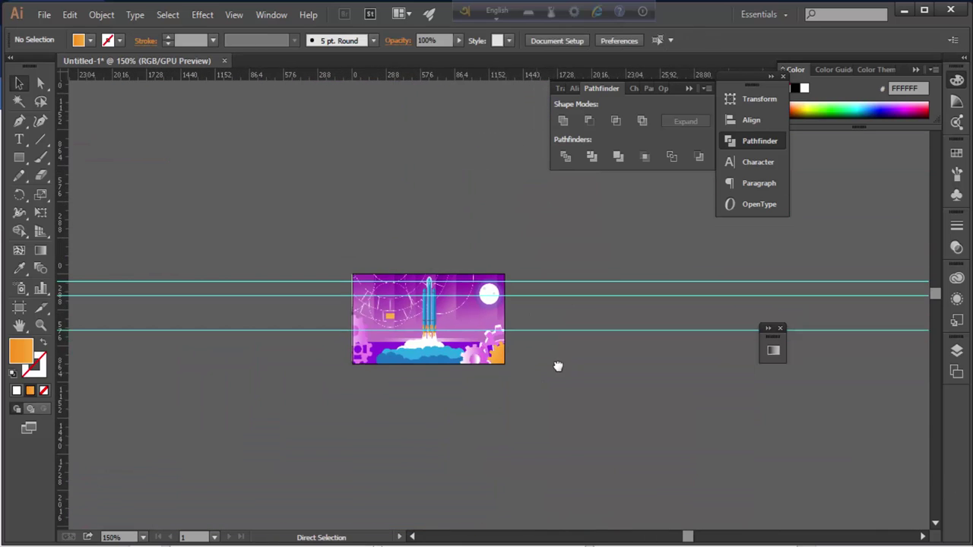
# Hide the guides
pyautogui.rightClick(317, 208)
pyautogui.click(345, 332)
pyautogui.hotkey('ctrl', '=')
pyautogui.hotkey('ctrl', '=')
pyautogui.hotkey('ctrl', '=')
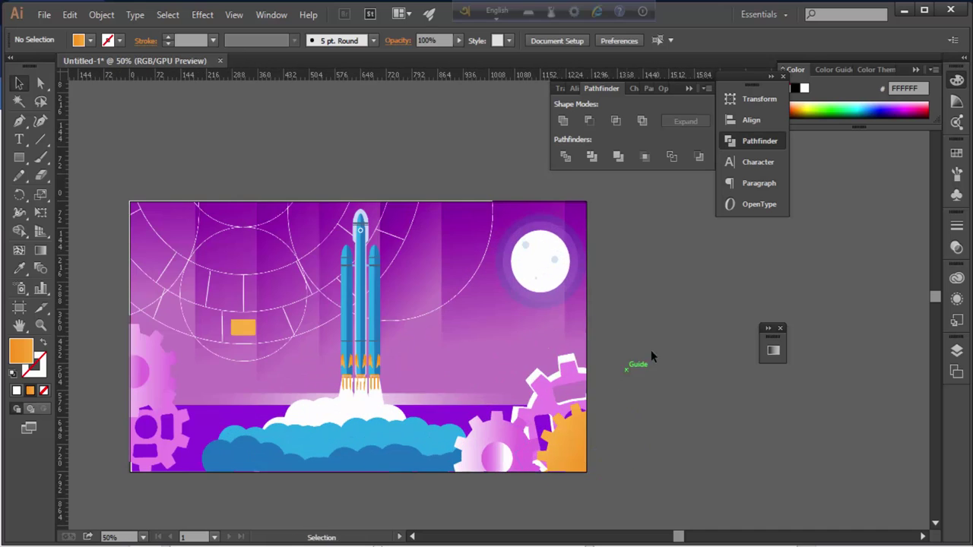
pyautogui.hotkey('ctrl', '=')
# Release the clipping mask and delete the small orange rectangle
pyautogui.click(183, 337)
pyautogui.rightClick(180, 338)
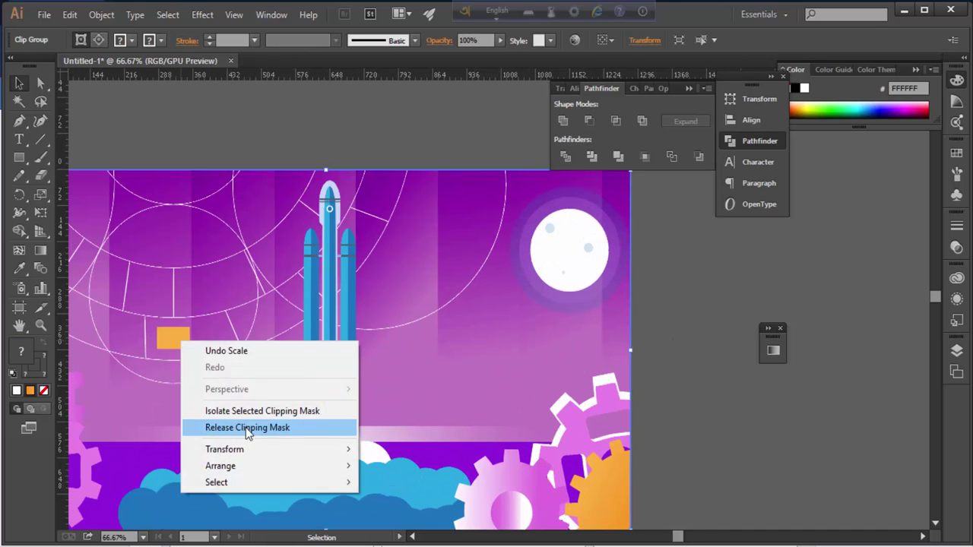
pyautogui.click(243, 426)
pyautogui.click(172, 337)
pyautogui.press('Delete')
pyautogui.hotkey('ctrl', '-')
pyautogui.hotkey('ctrl', '-')
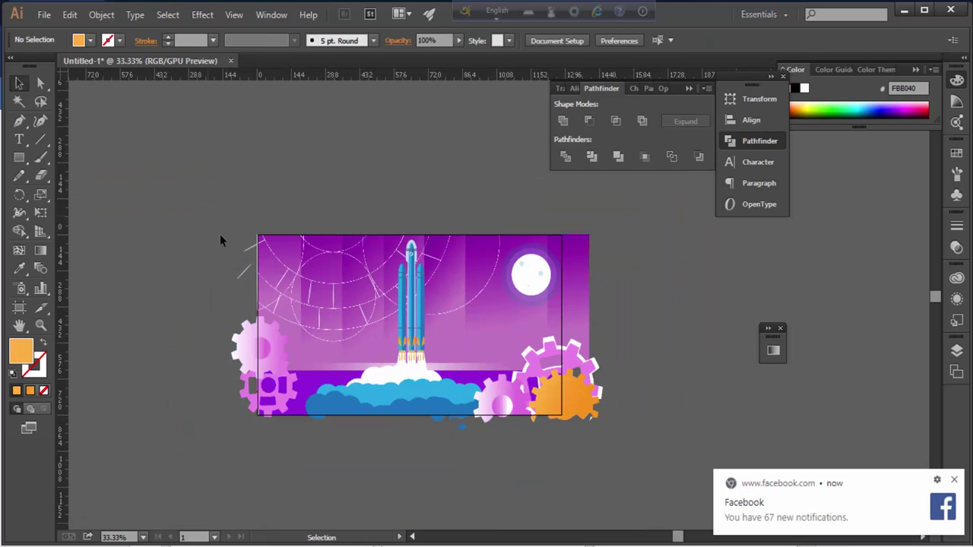
# Select all the artwork and make the clipping mask again
pyautogui.moveTo(236, 224); pyautogui.dragTo(630, 445)
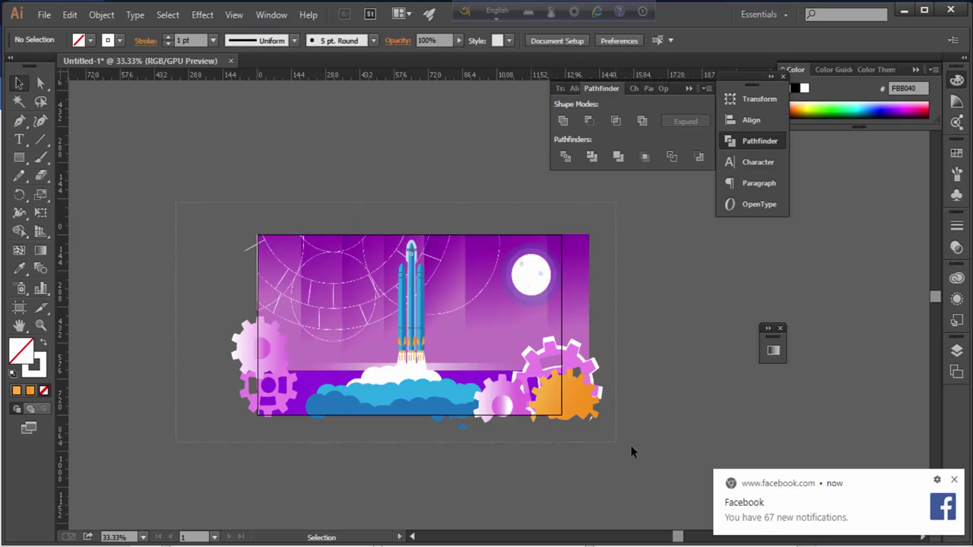
pyautogui.rightClick(520, 343)
pyautogui.click(557, 429)
pyautogui.hotkey('ctrl', '=')
pyautogui.hotkey('ctrl', '=')
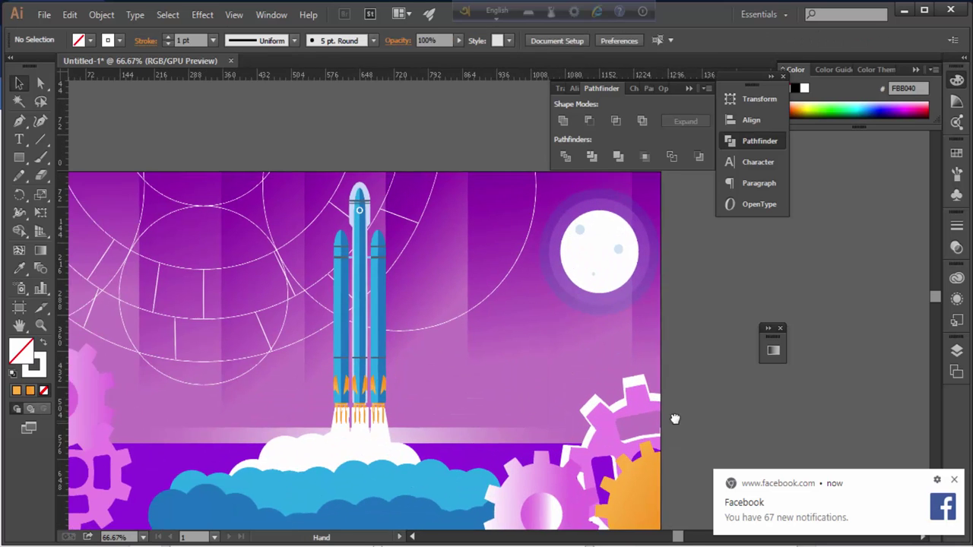
pyautogui.hotkey('ctrl', '-')
pyautogui.moveTo(657, 408); pyautogui.dragTo(661, 407)
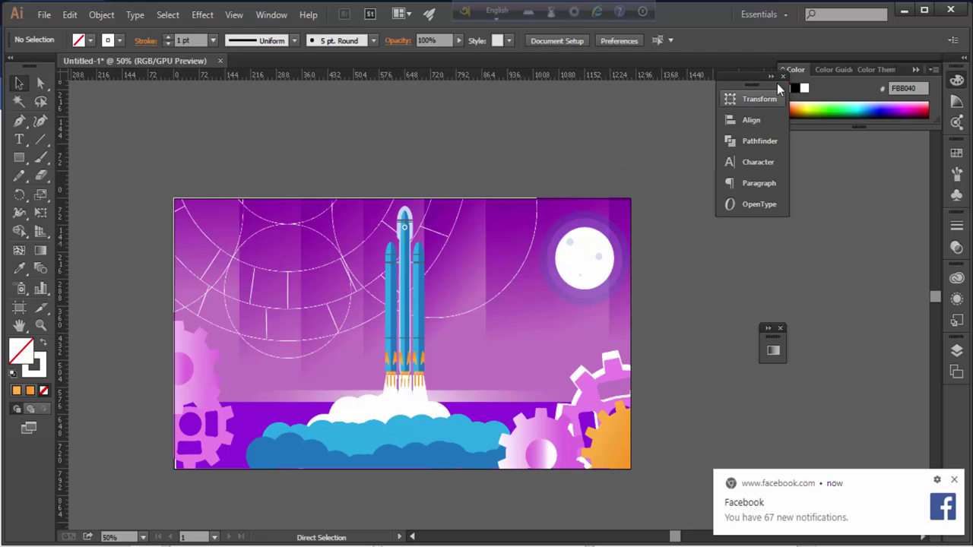
pyautogui.click(749, 142)
pyautogui.hotkey('ctrl', '=')
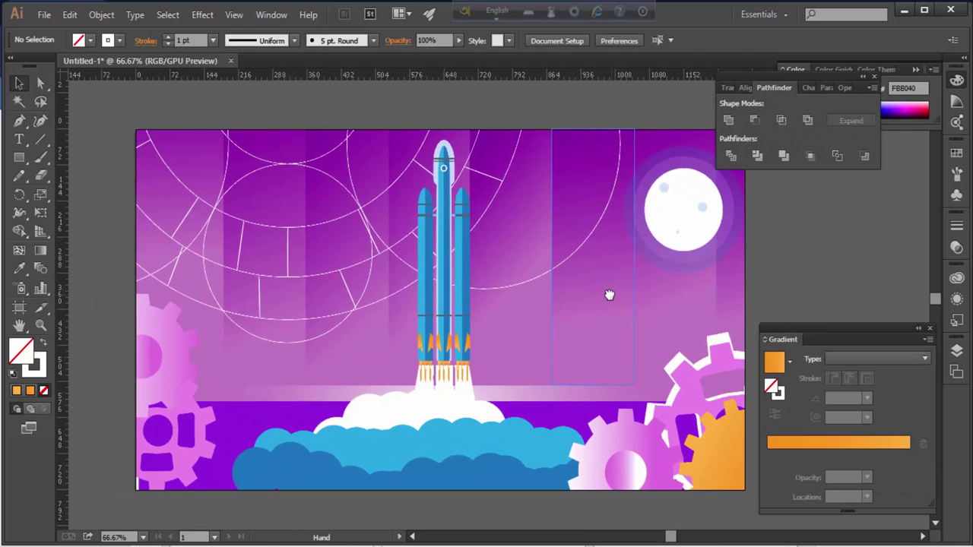
pyautogui.moveTo(610, 295); pyautogui.dragTo(603, 299)
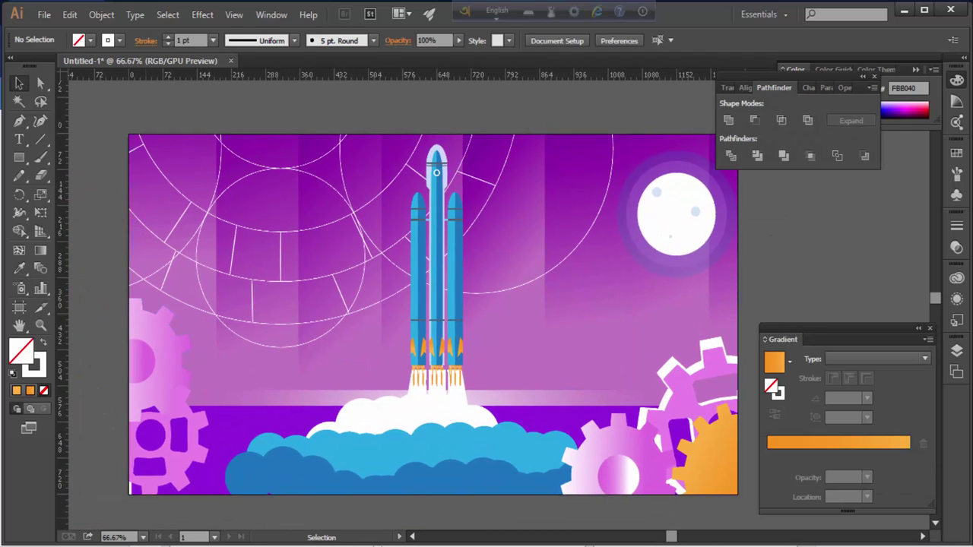